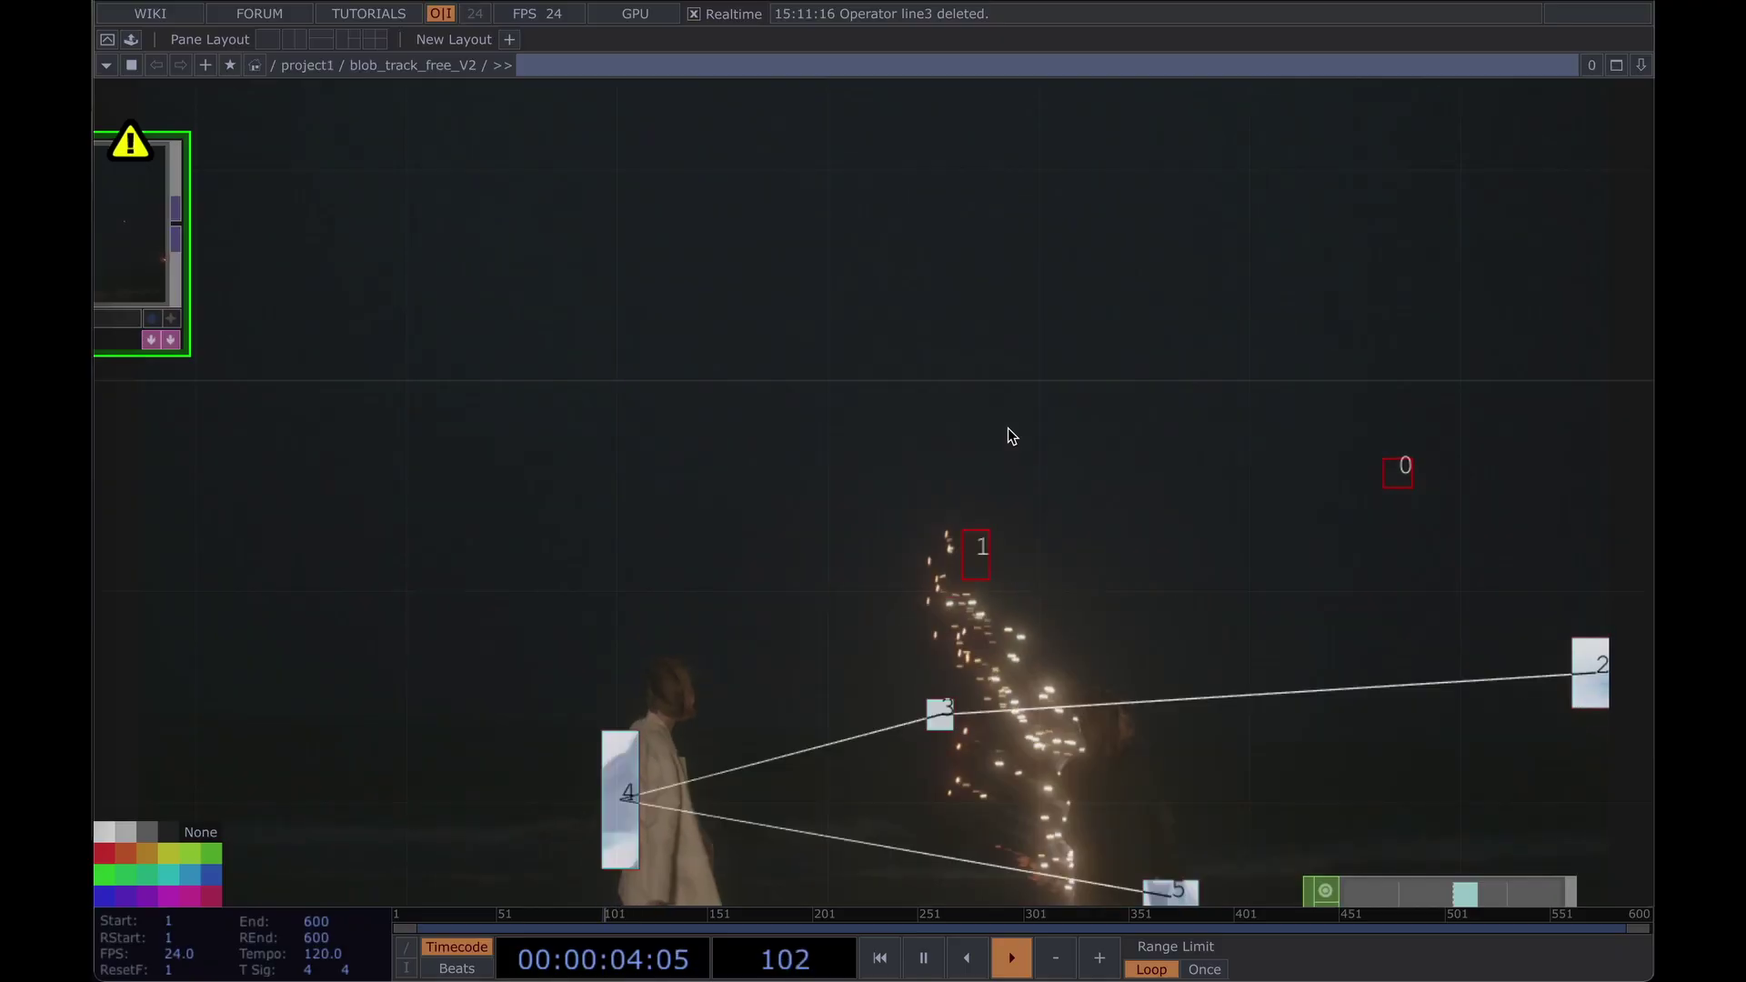
left_click_drag(1071, 450, 1259, 542)
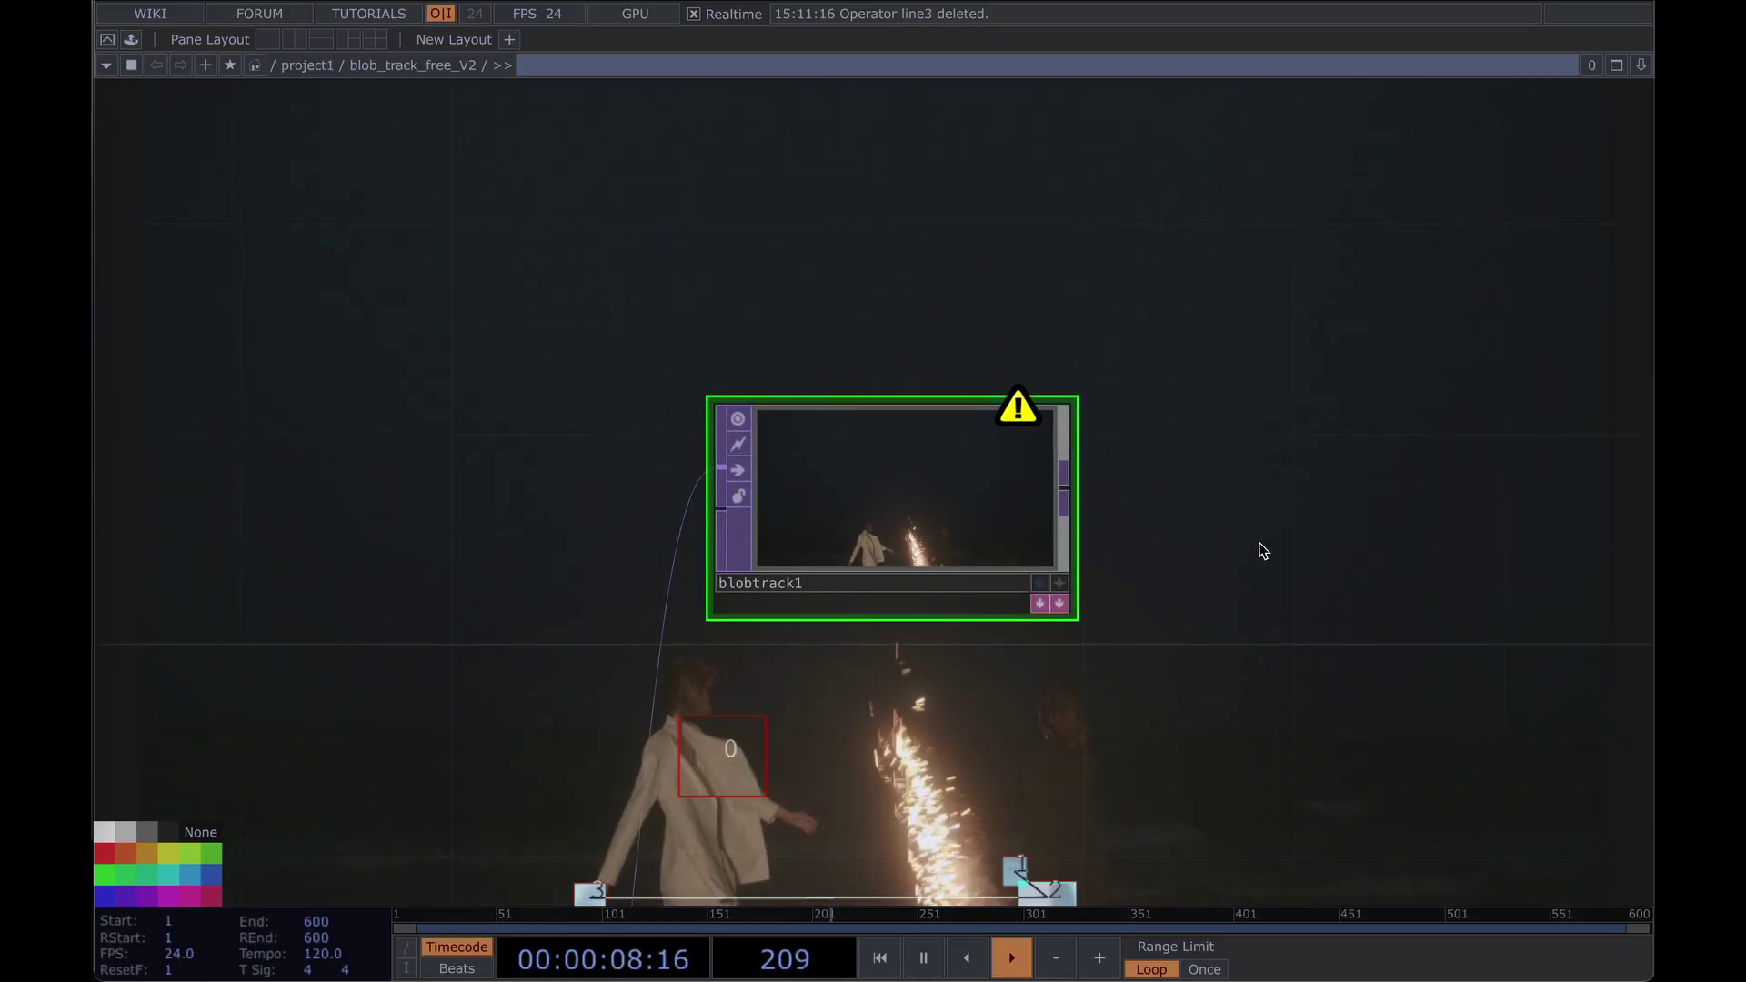
left_click_drag(1188, 433, 1261, 597)
middle_click(1091, 573)
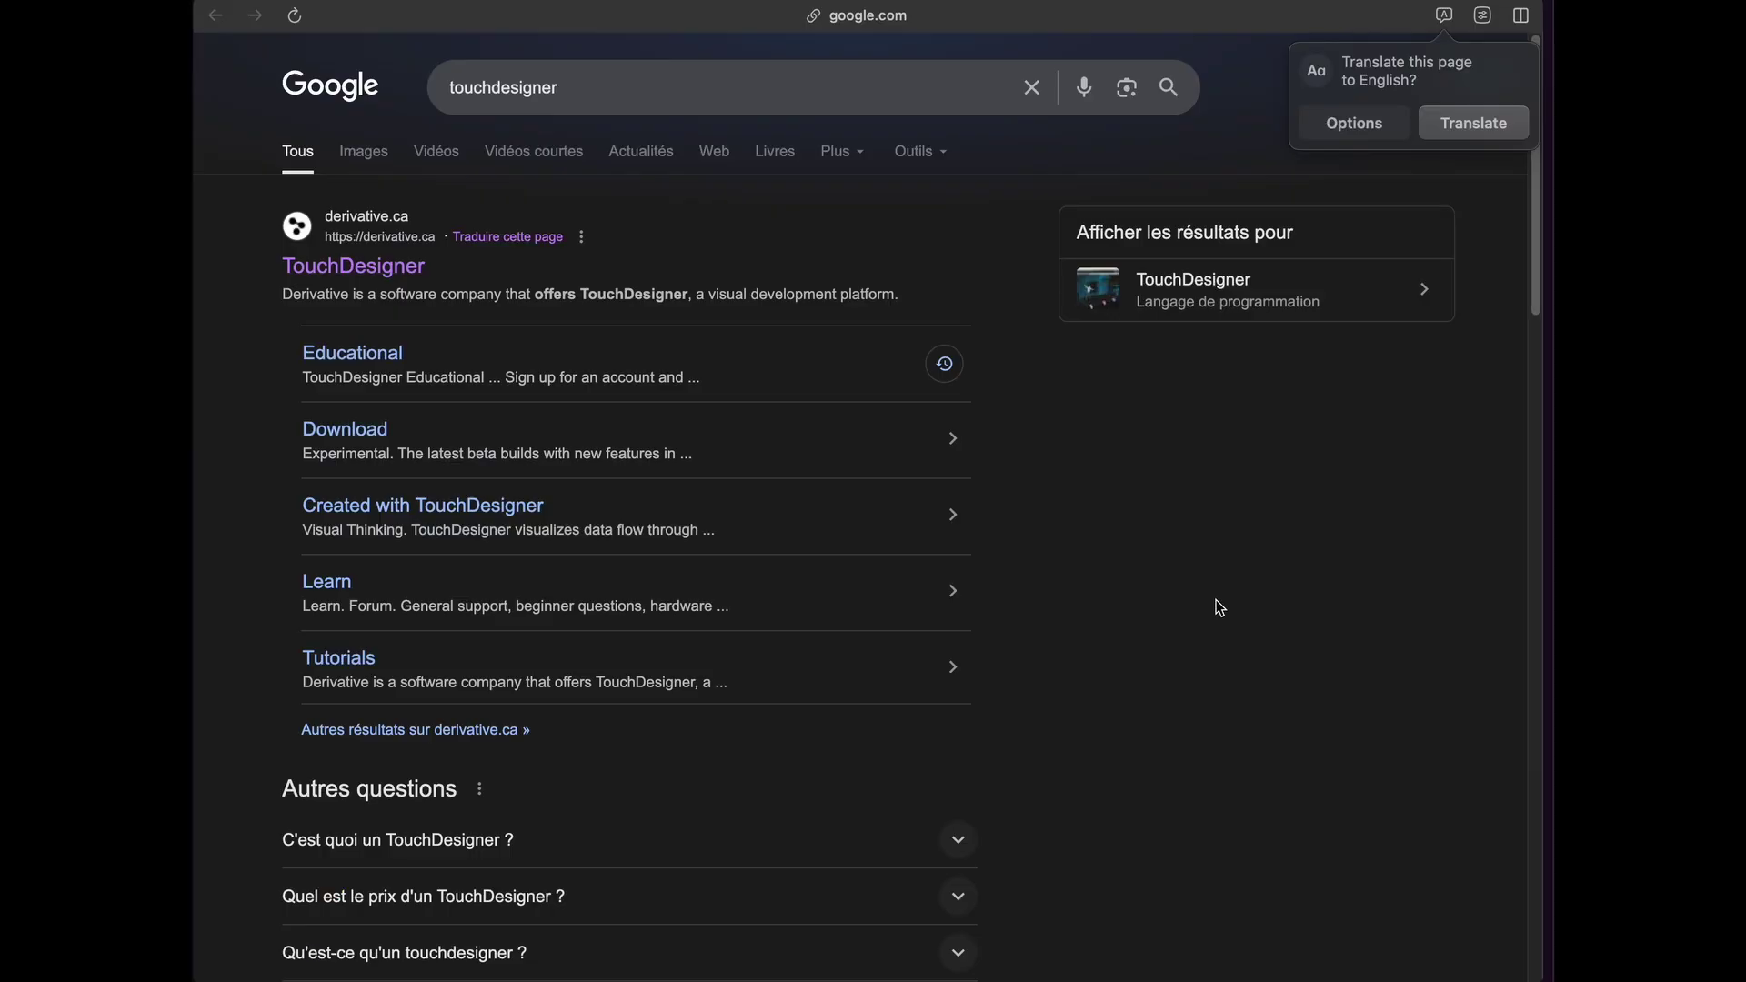
In the browser, open the TouchDesigner site's official release download page and examine the license tiers, starting with Non-Commercial.
left_click(396, 278)
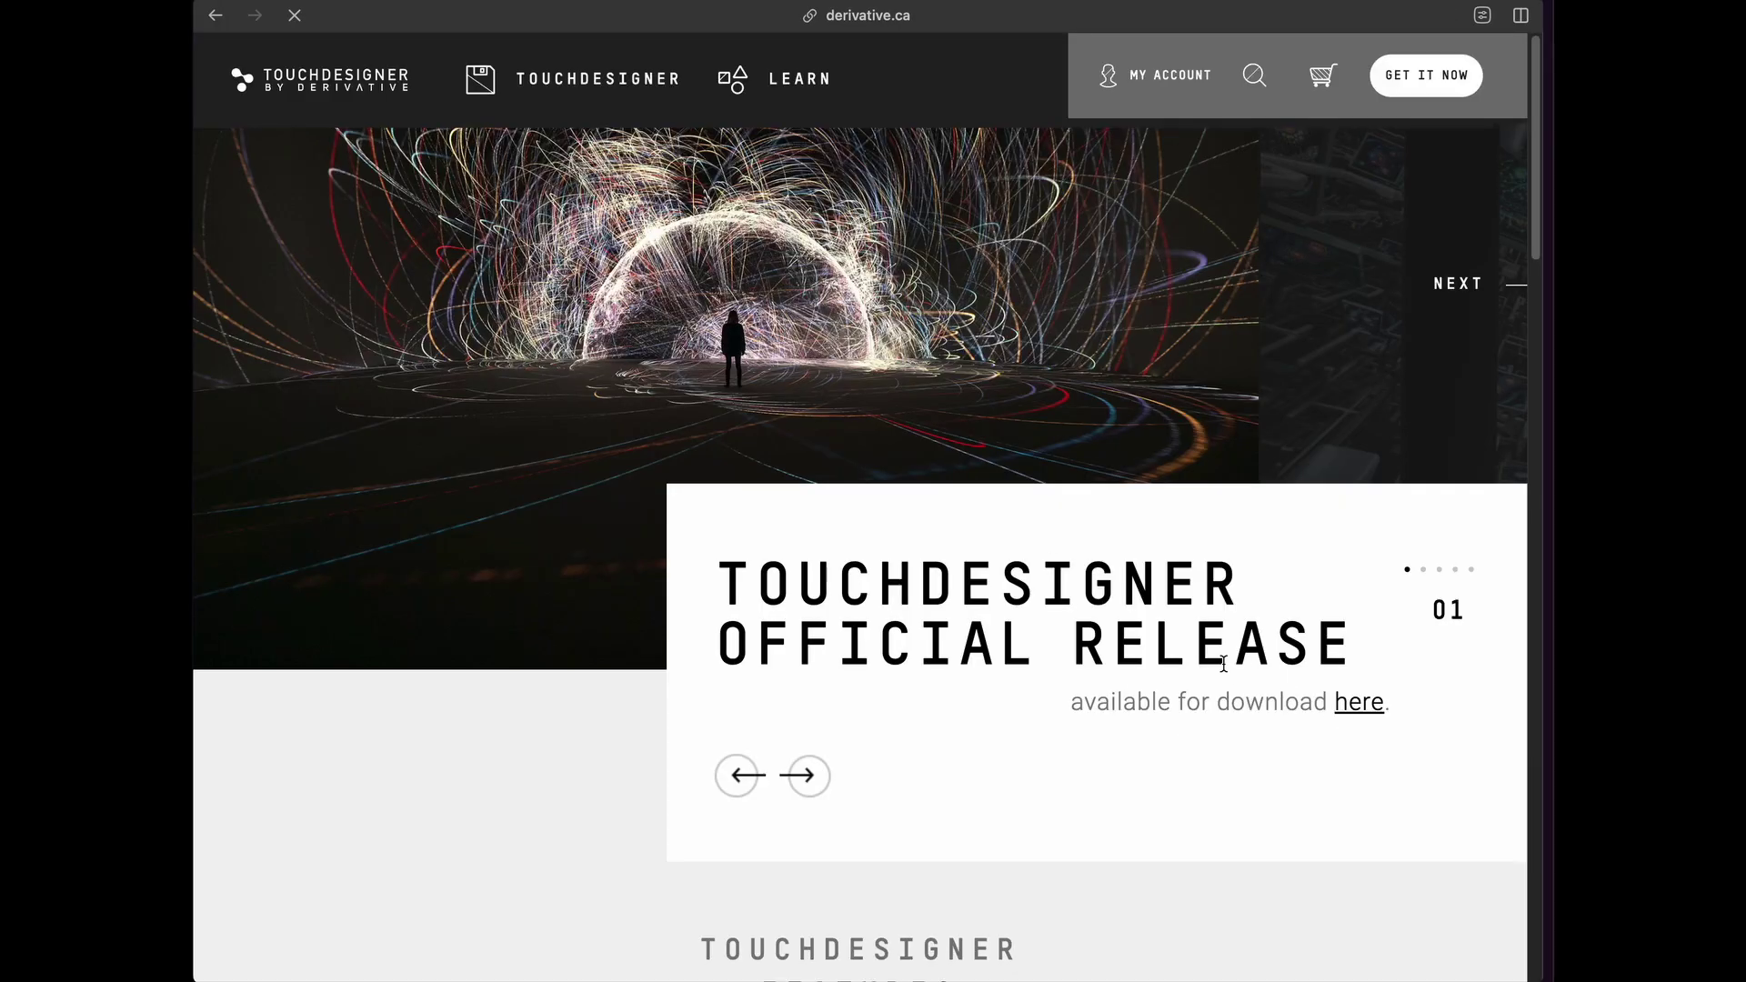
left_click(1364, 706)
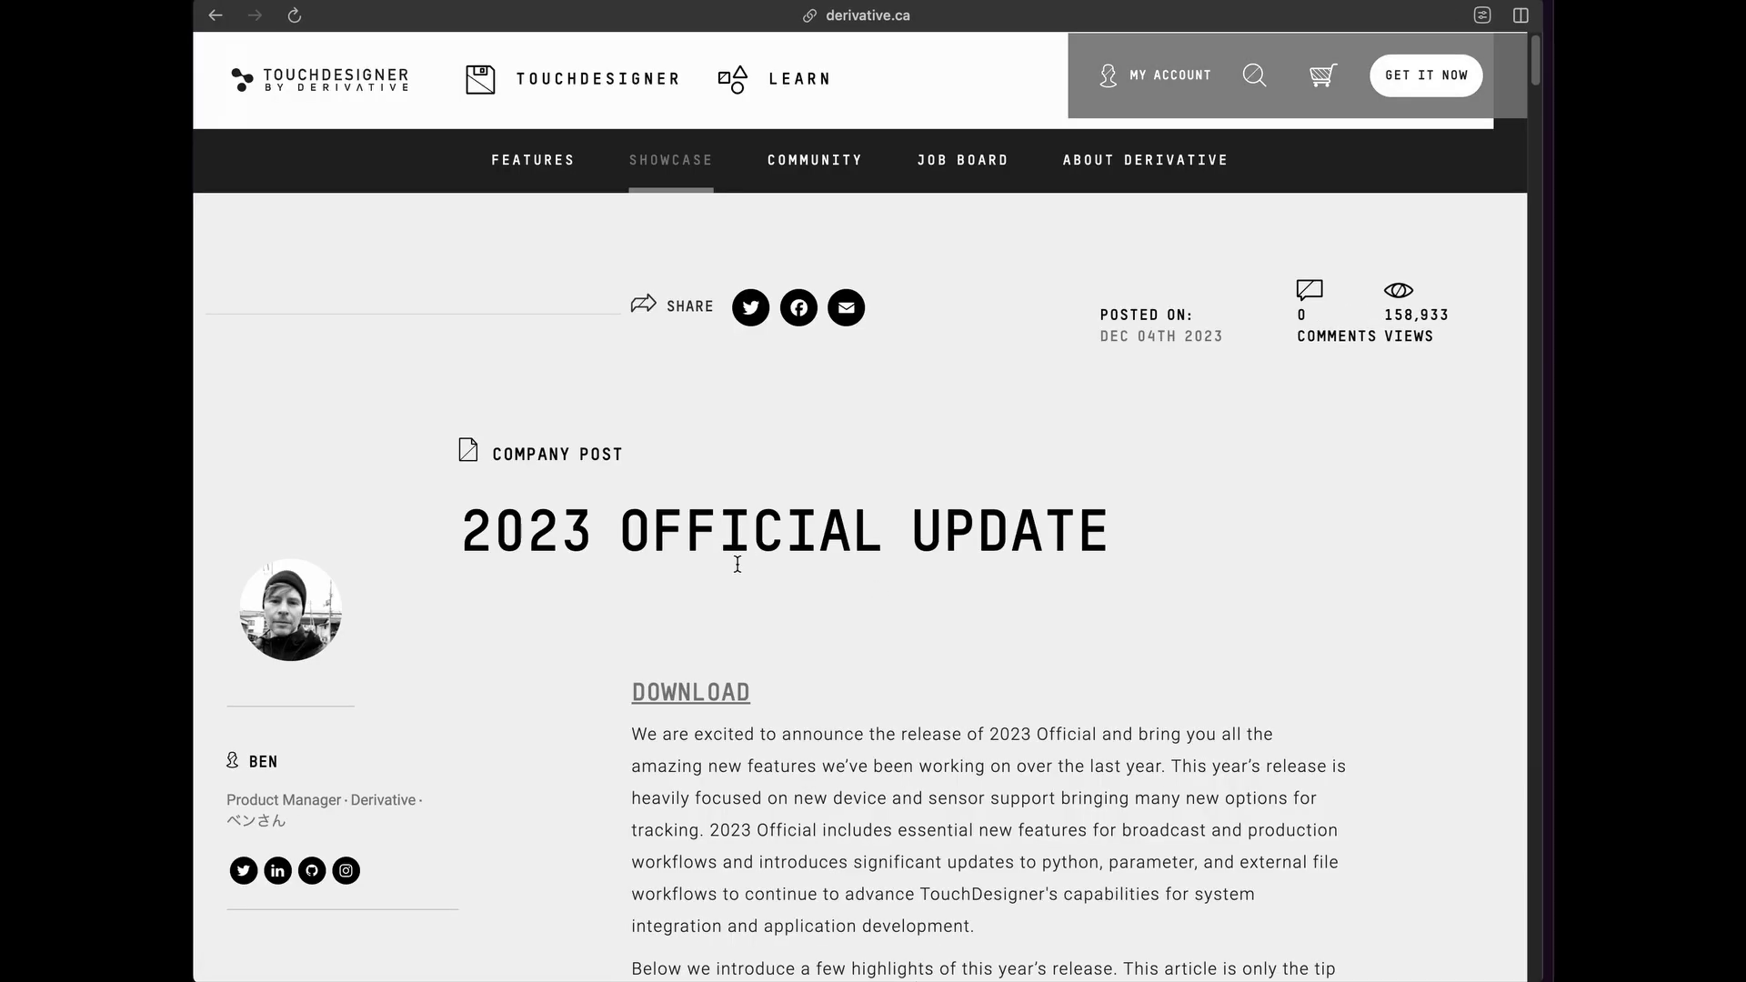
scroll(494, 543, "down", 3)
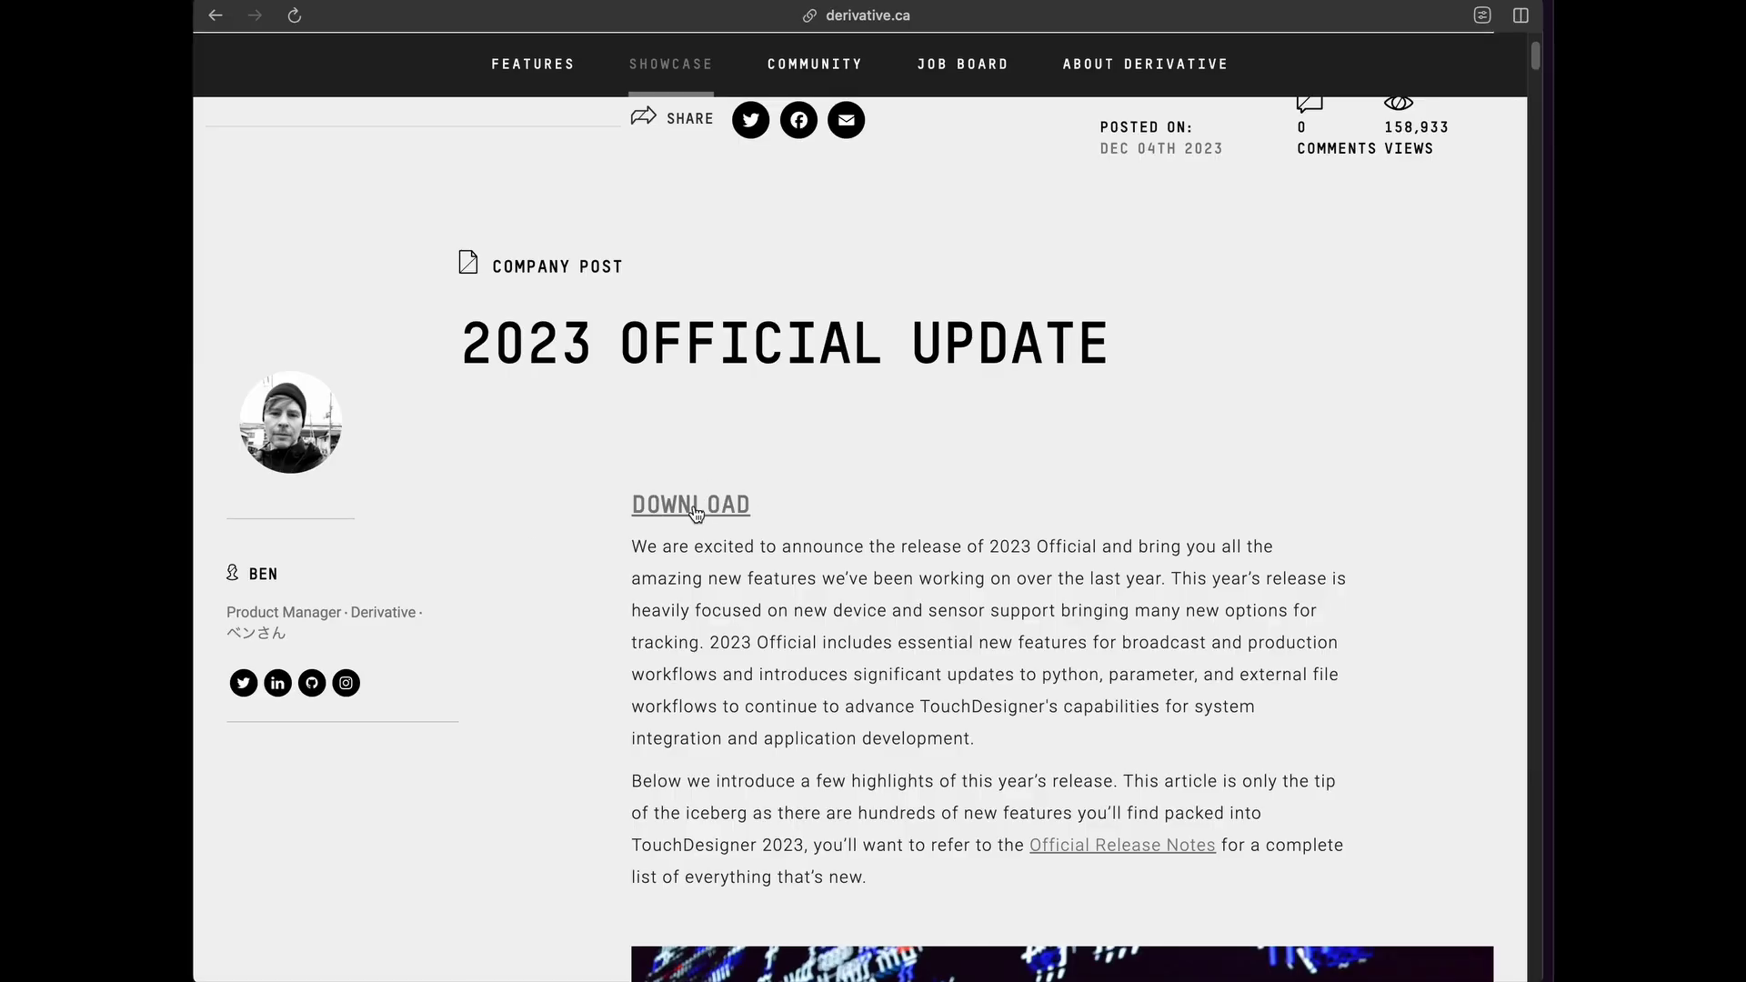
left_click(696, 514)
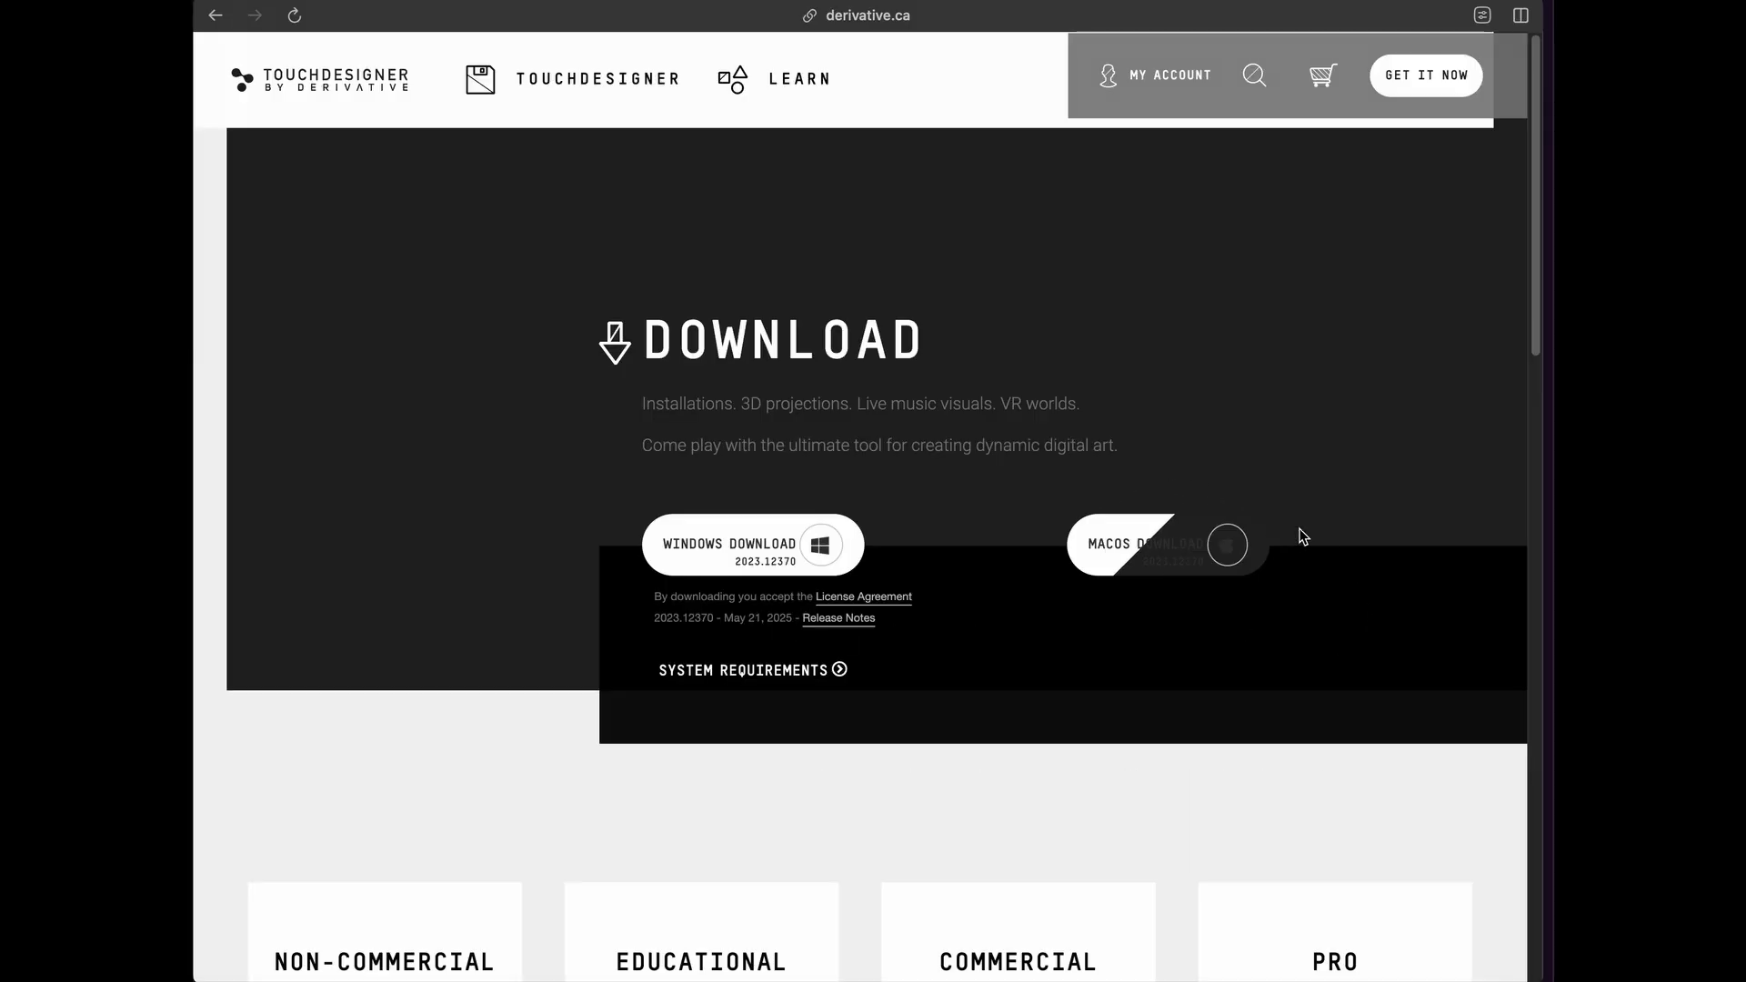
scroll(833, 514, "down", 6)
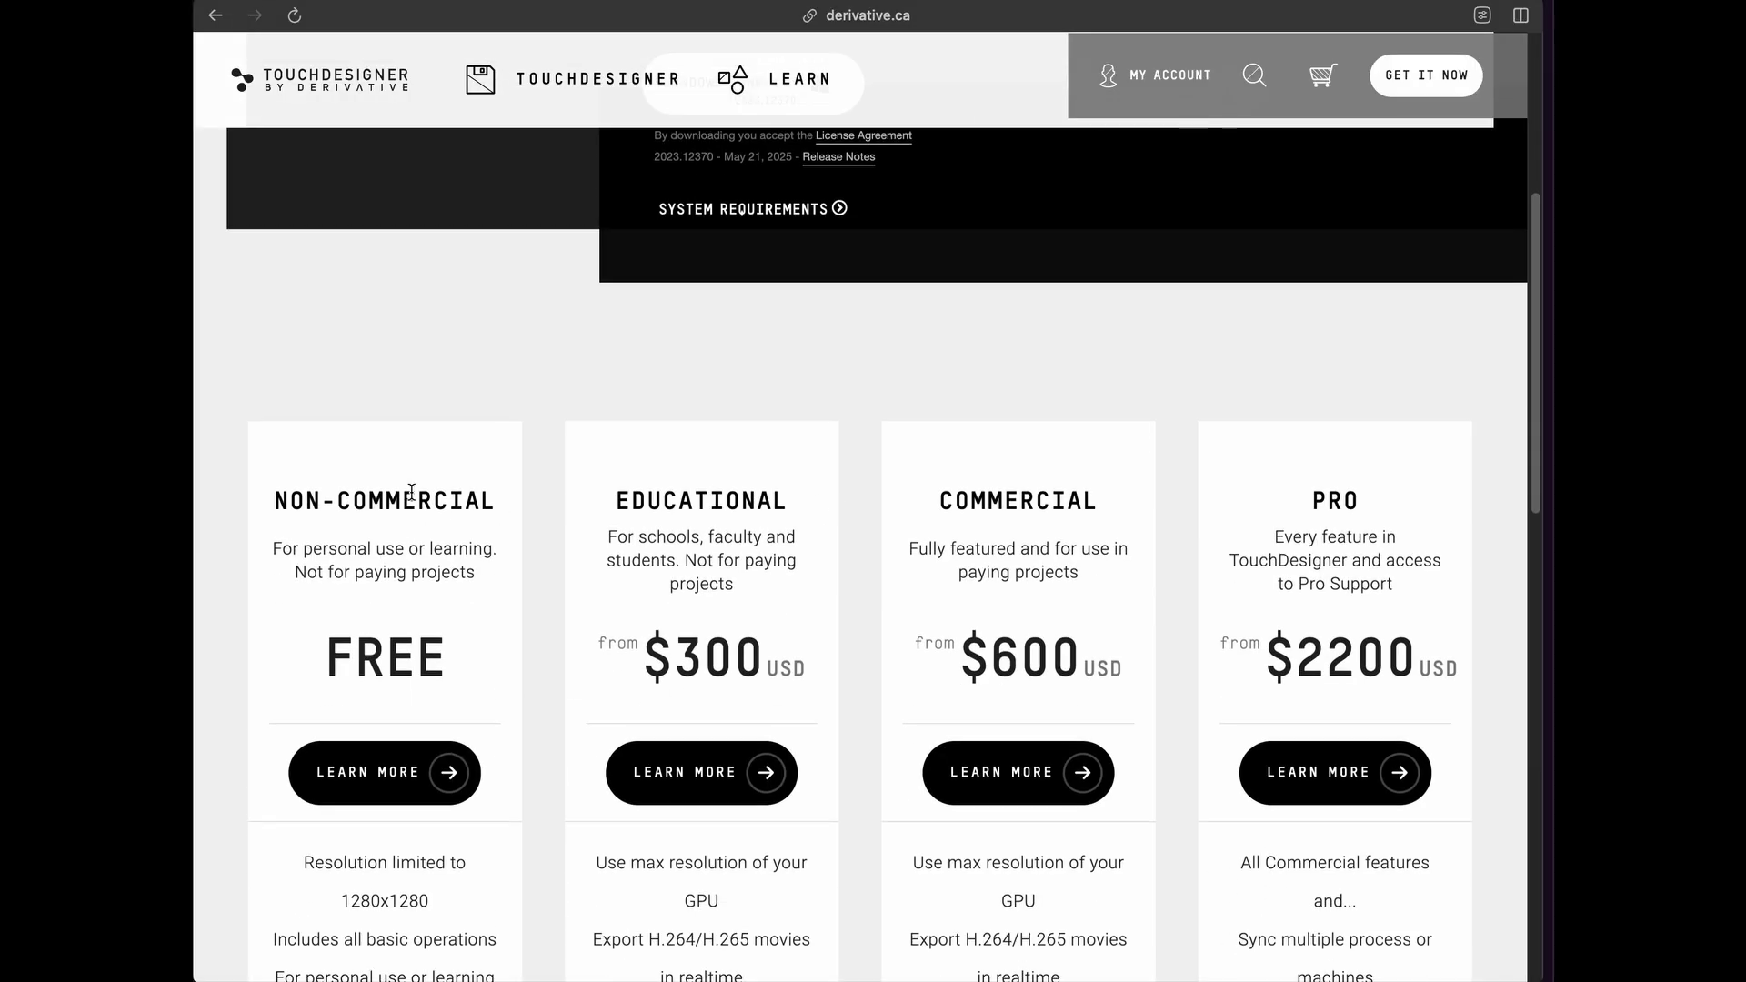
scroll(506, 477, "down", 1)
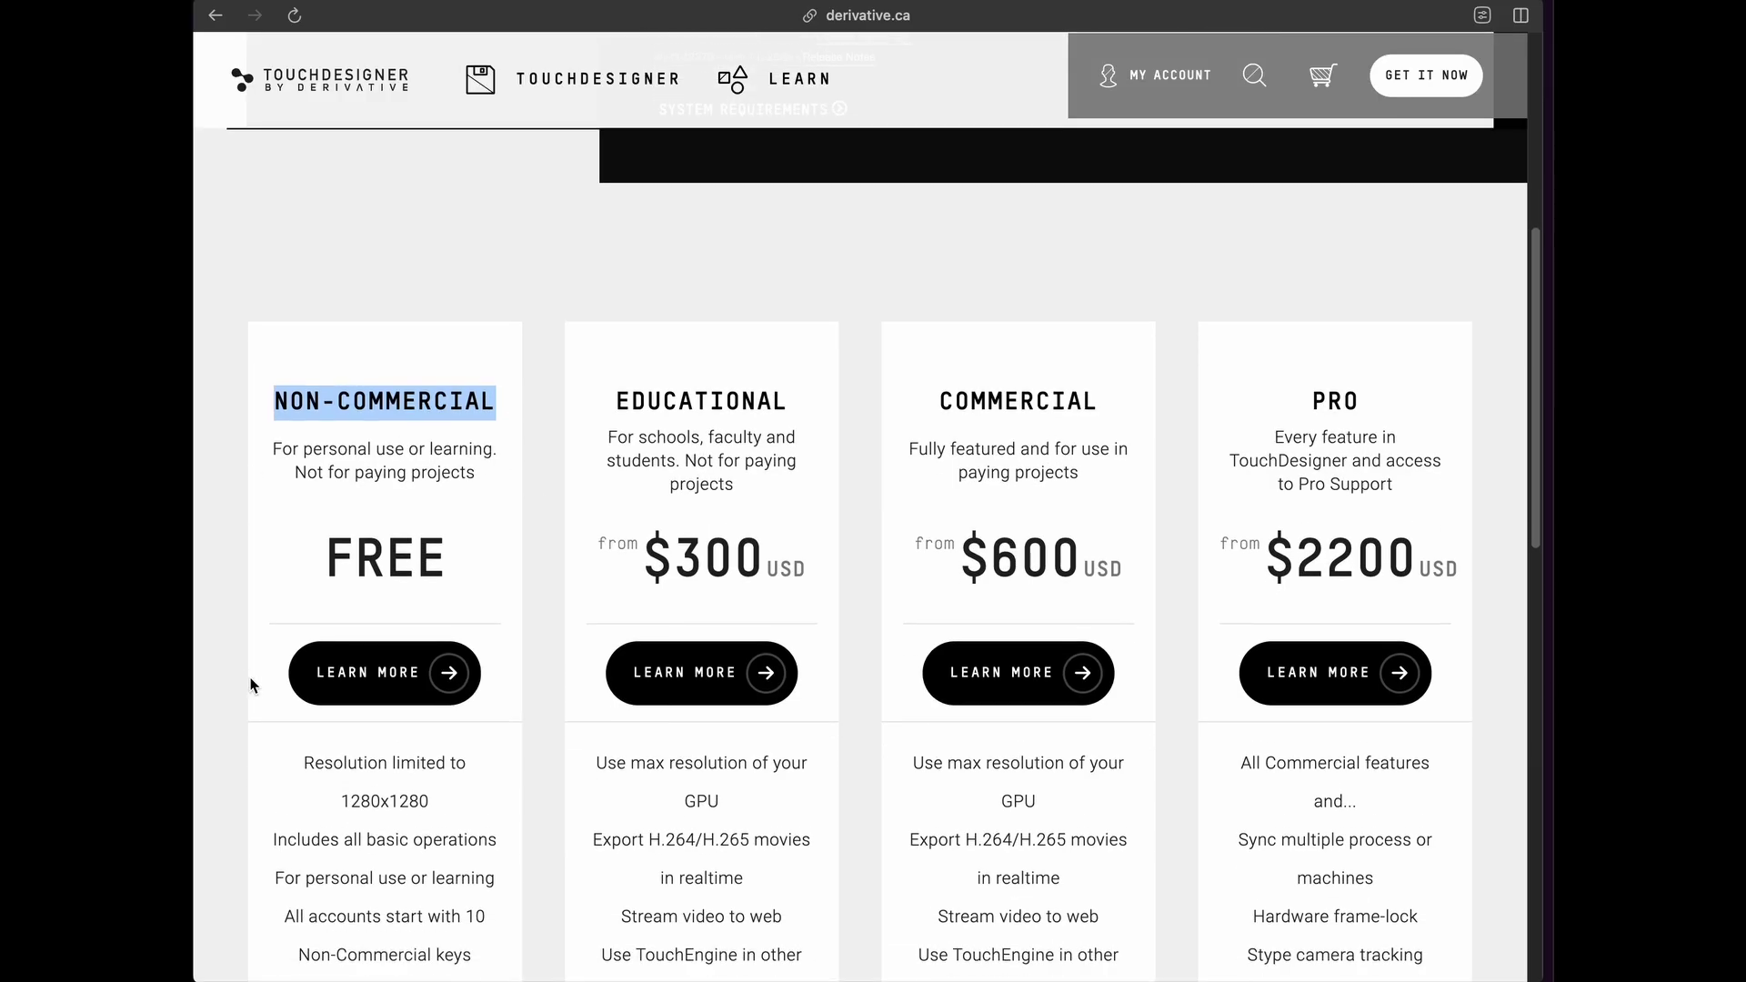
scroll(339, 627, "down", 2)
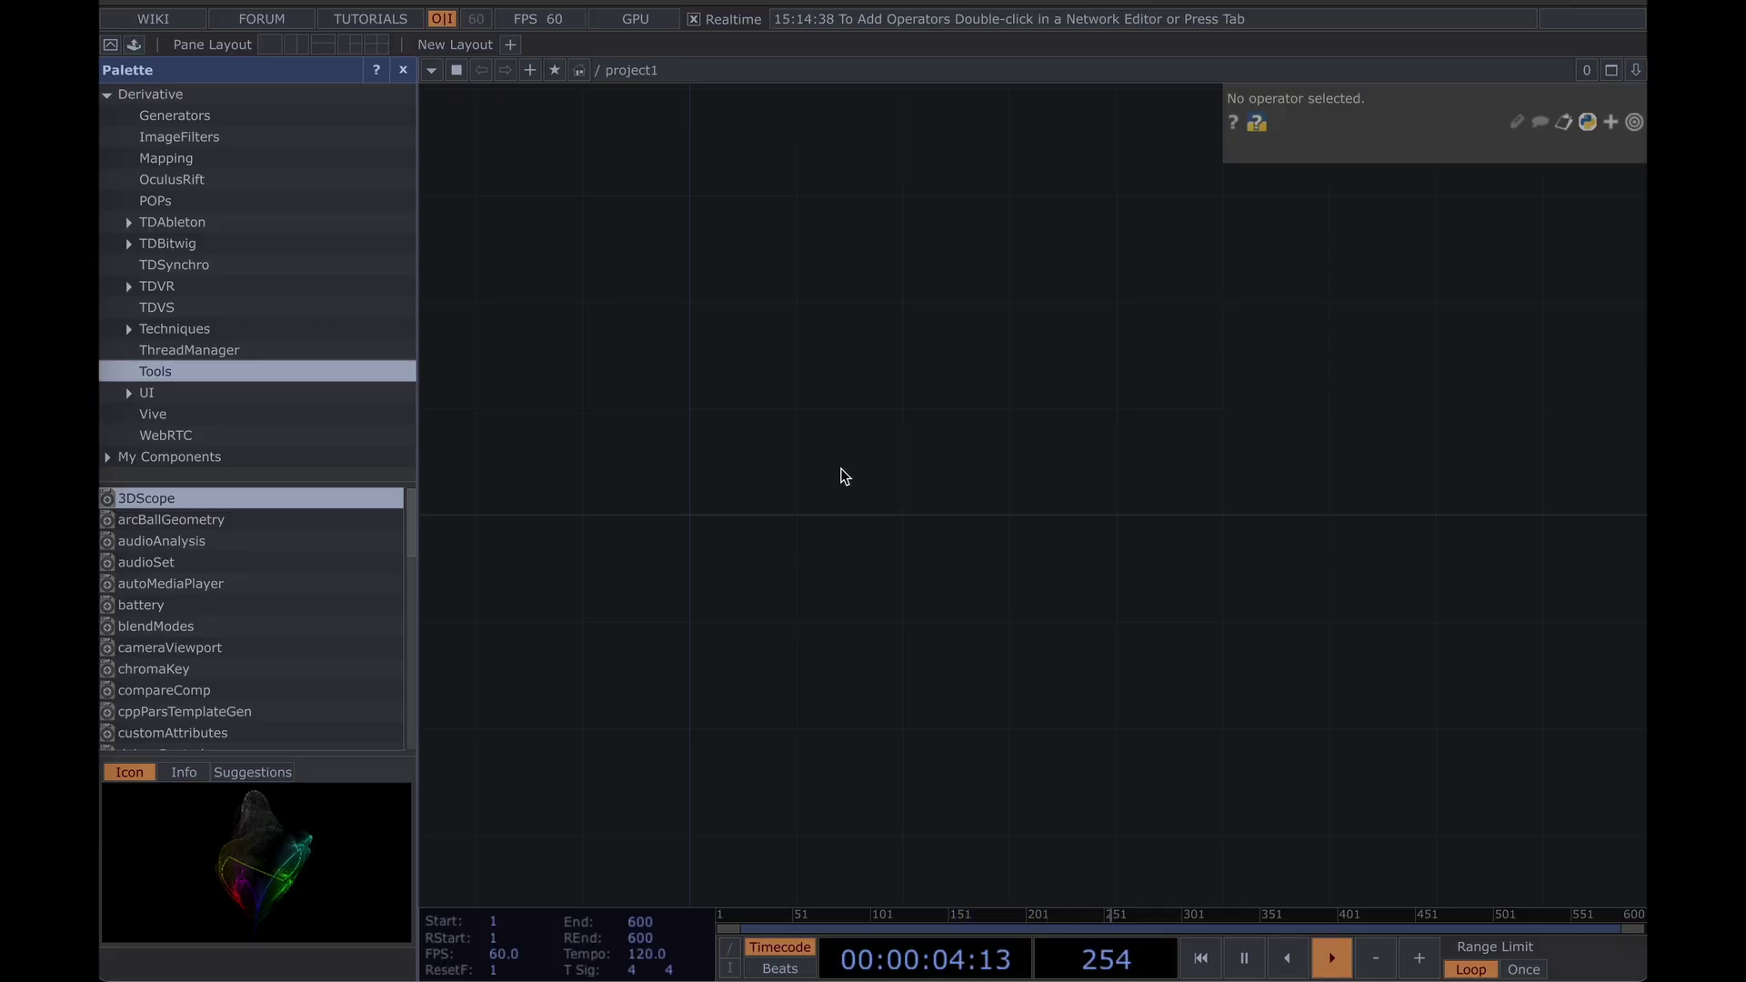
key("Tab")
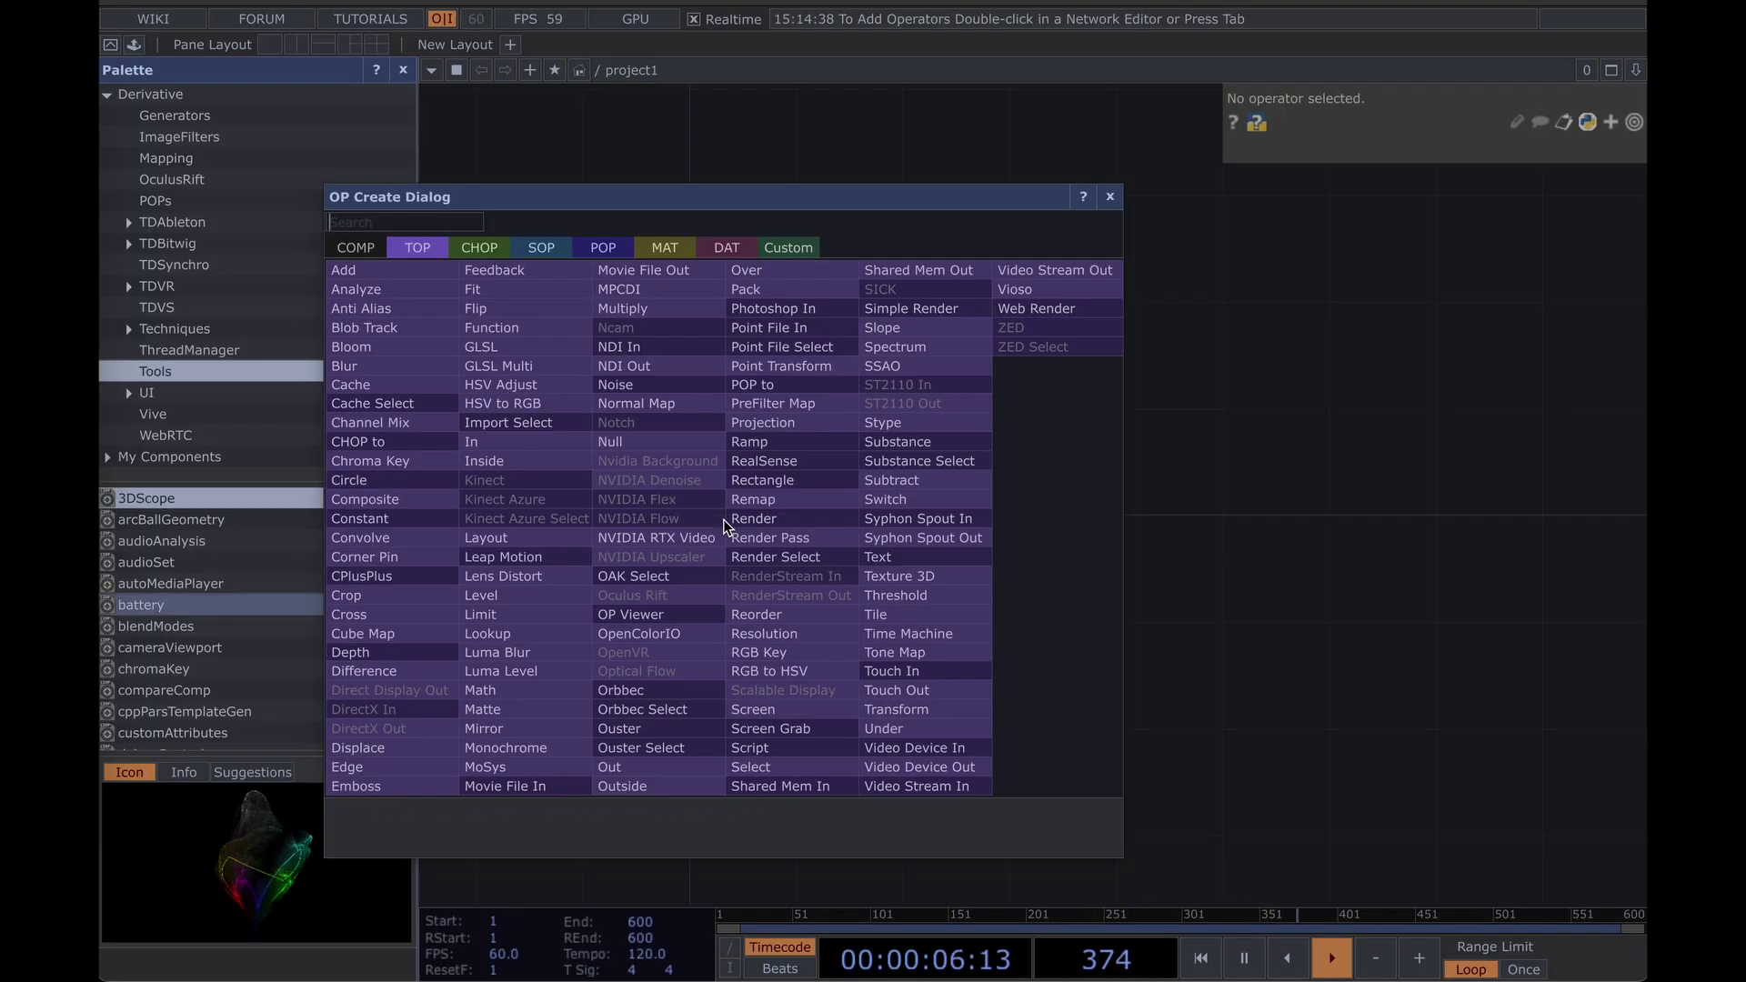
key("Escape")
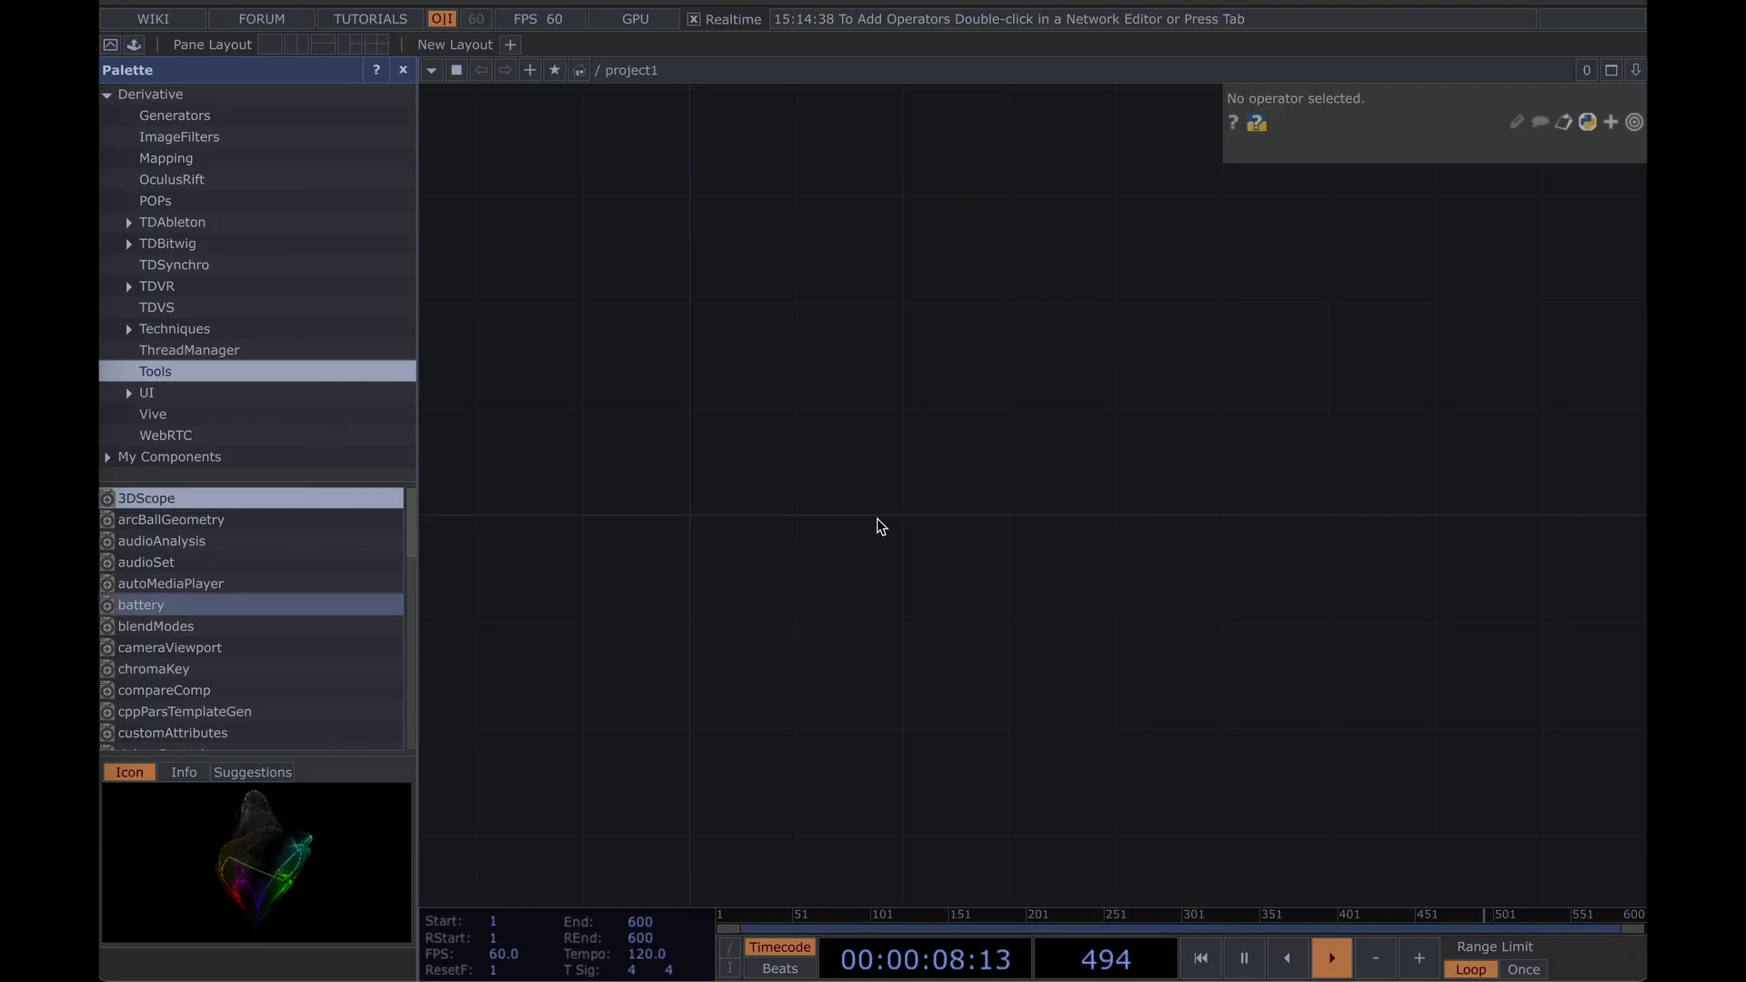
key("Tab")
key("Escape")
right_click(794, 480)
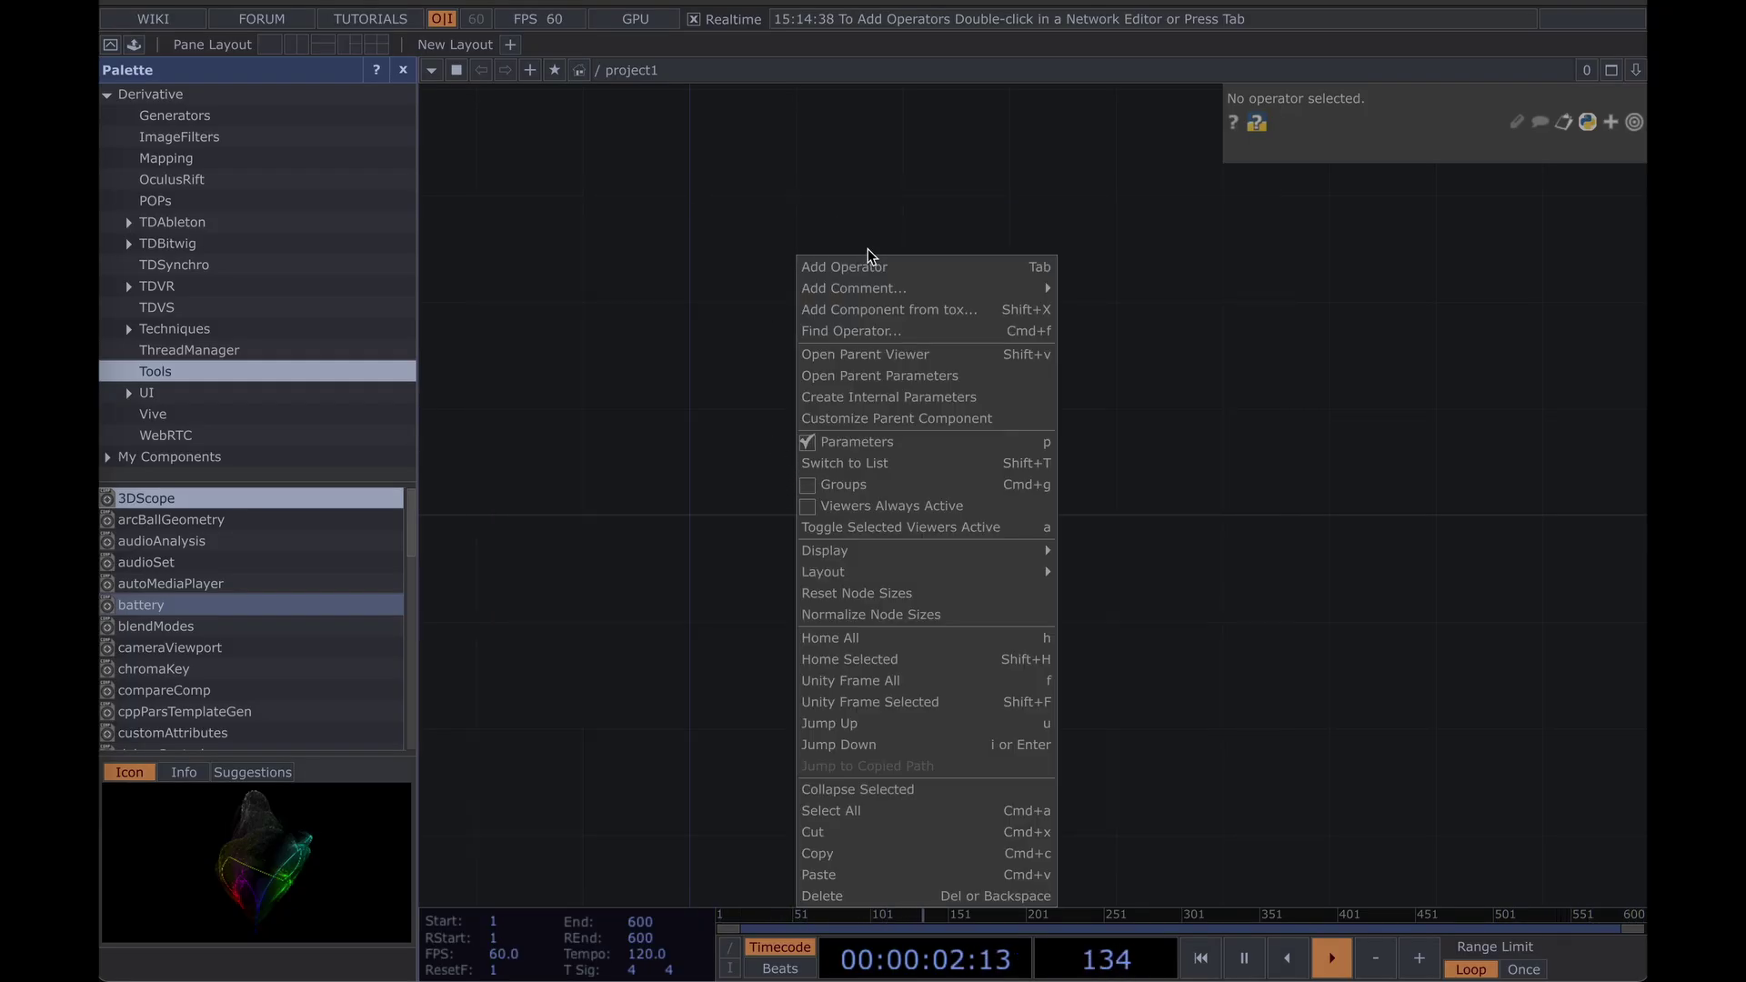
left_click(1042, 267)
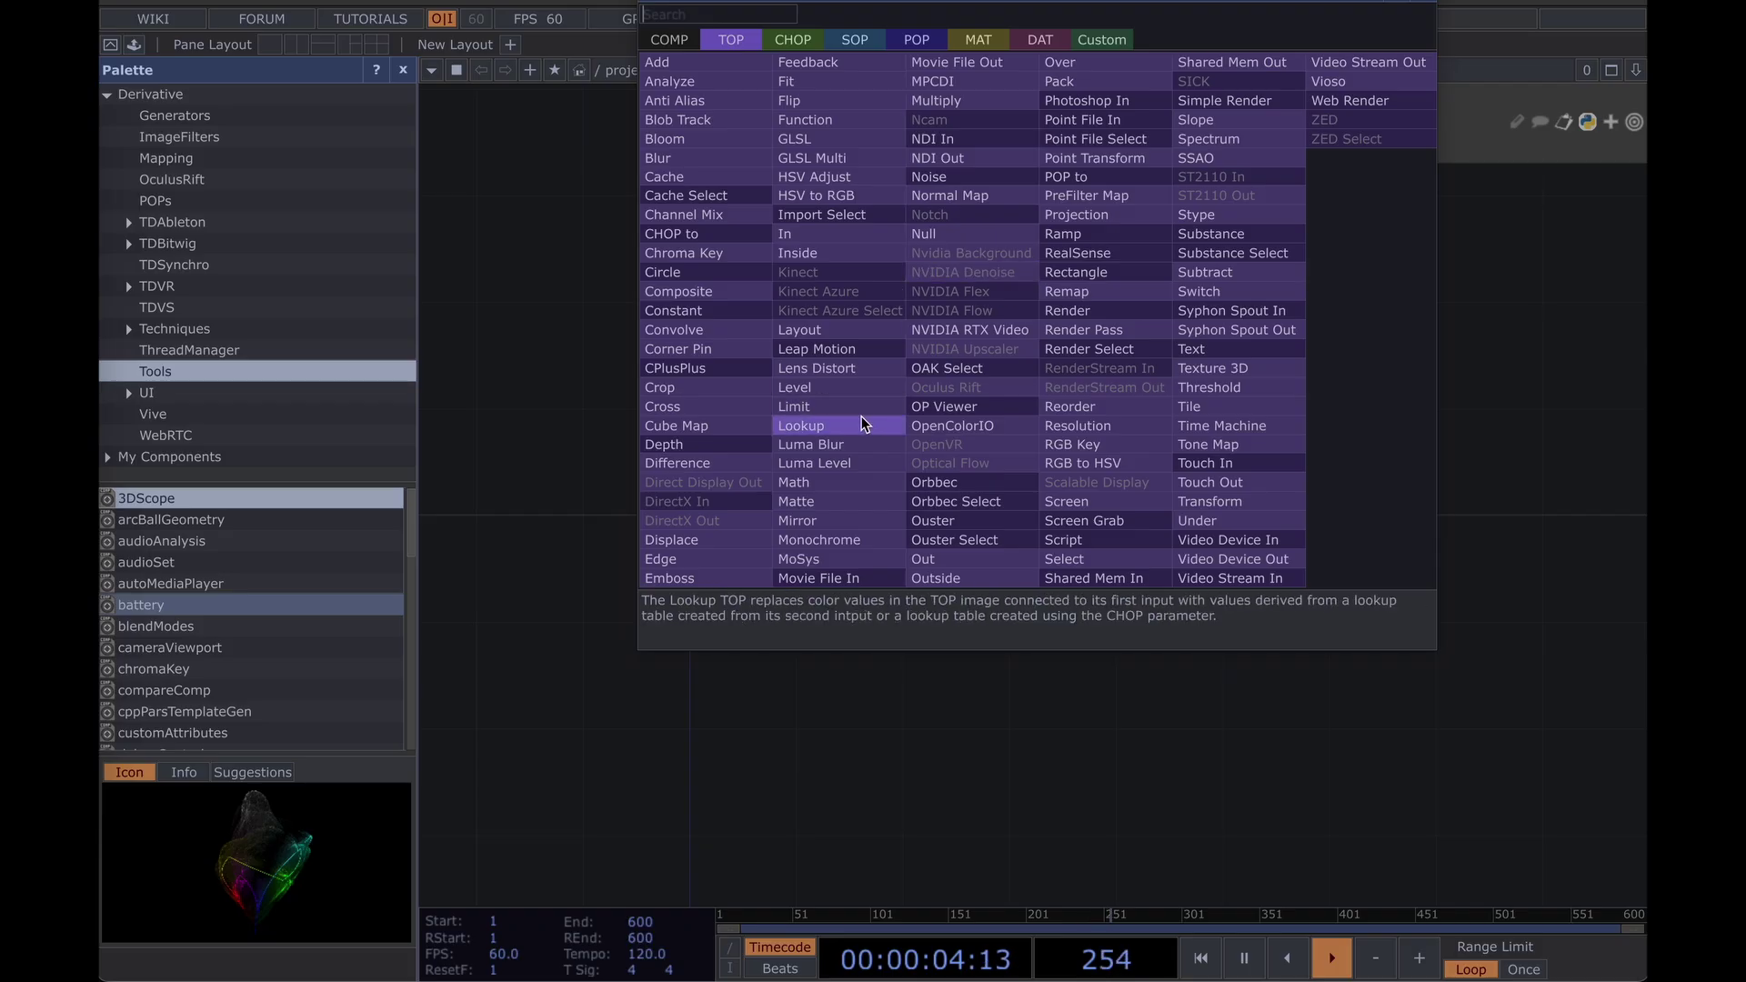
key("Escape")
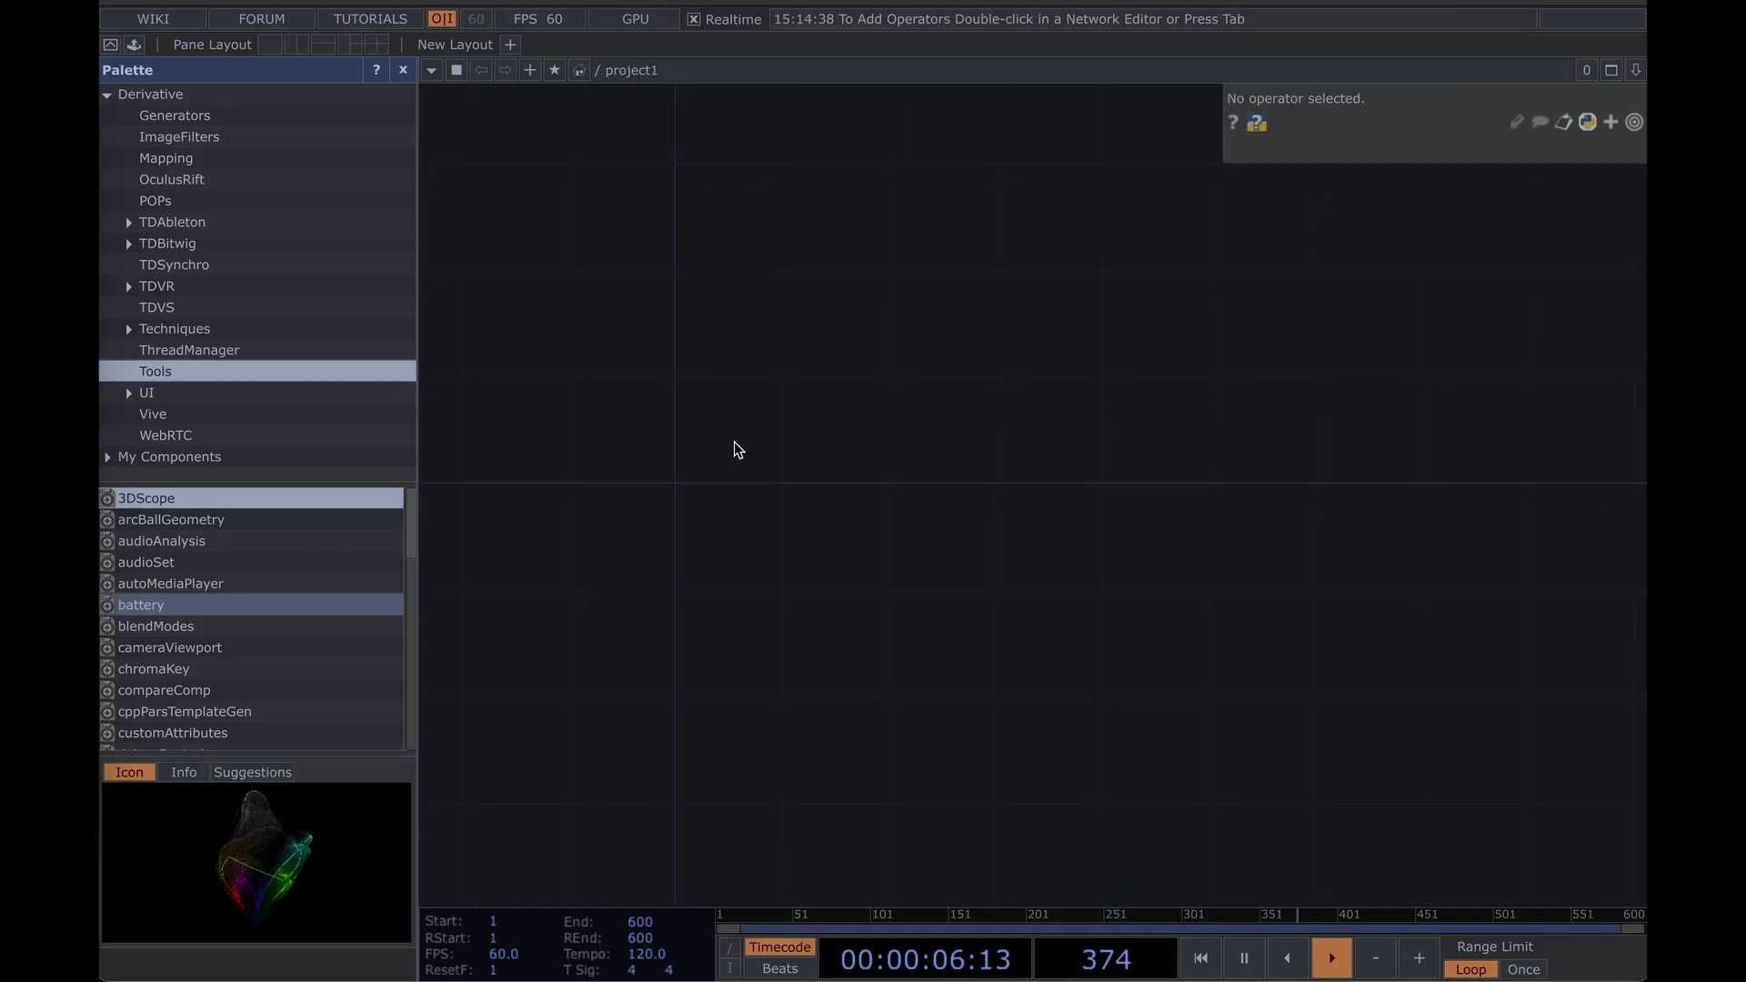
Add a Movie File In TOP to the empty project network and load a video clip into it.
key("Tab")
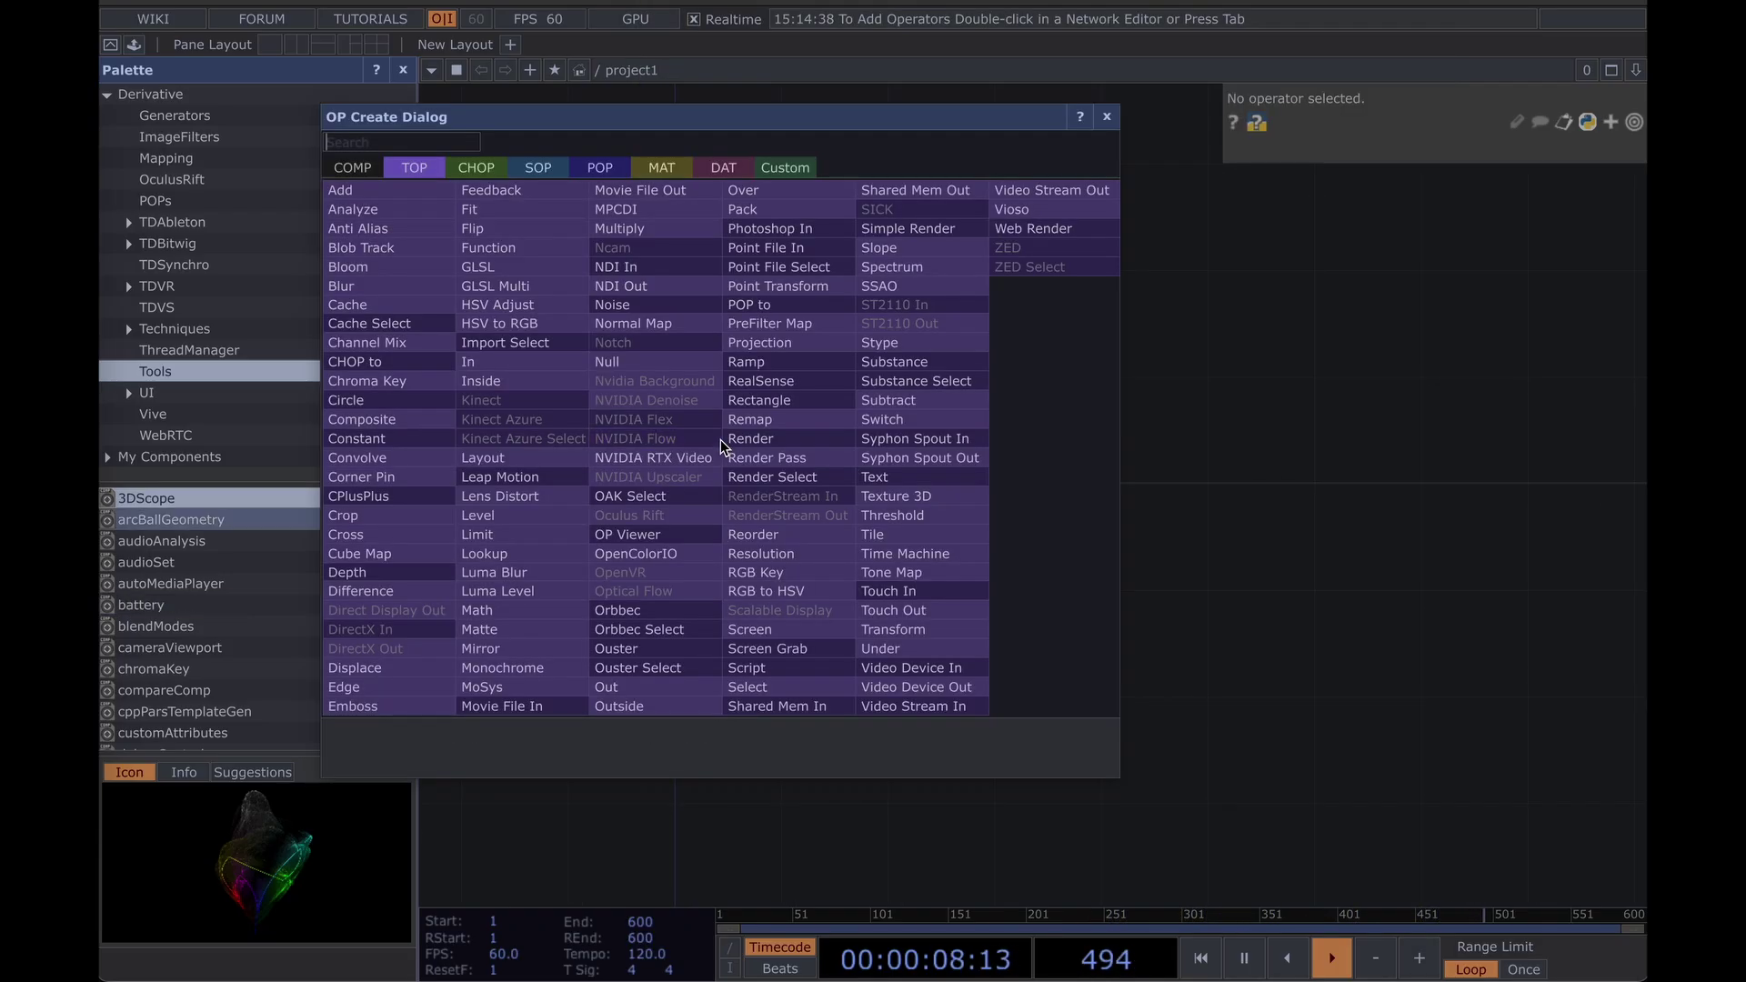
type("movie")
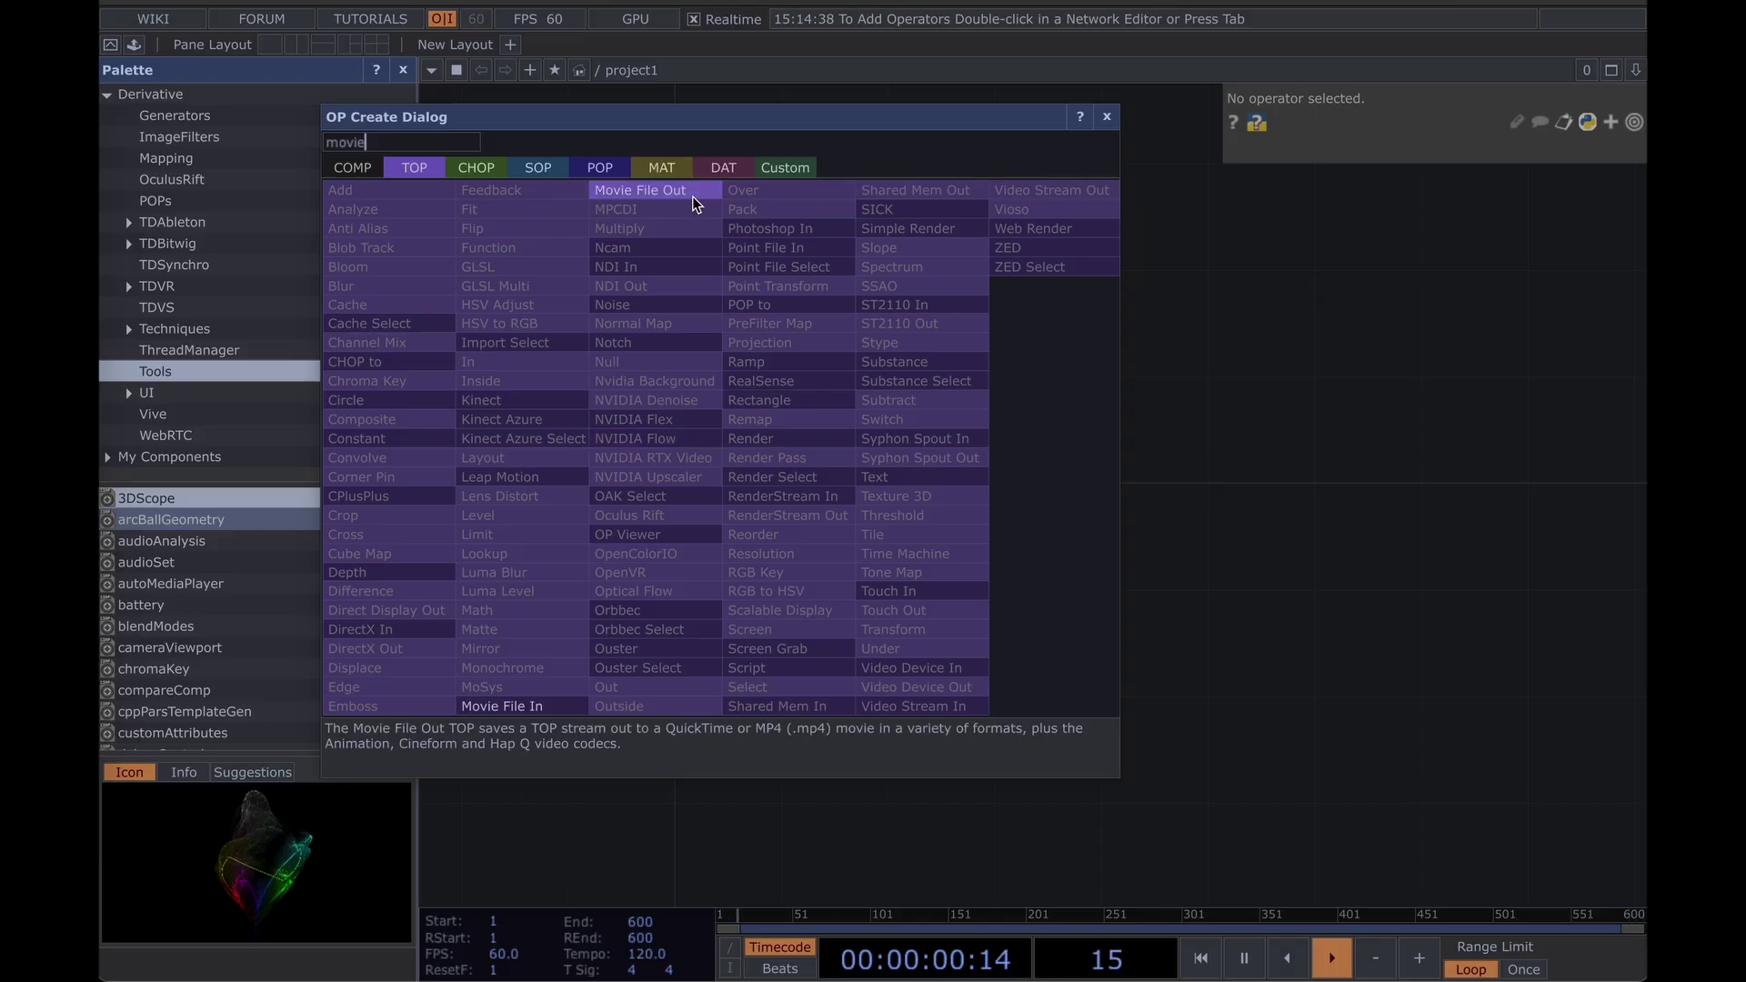
left_click(504, 706)
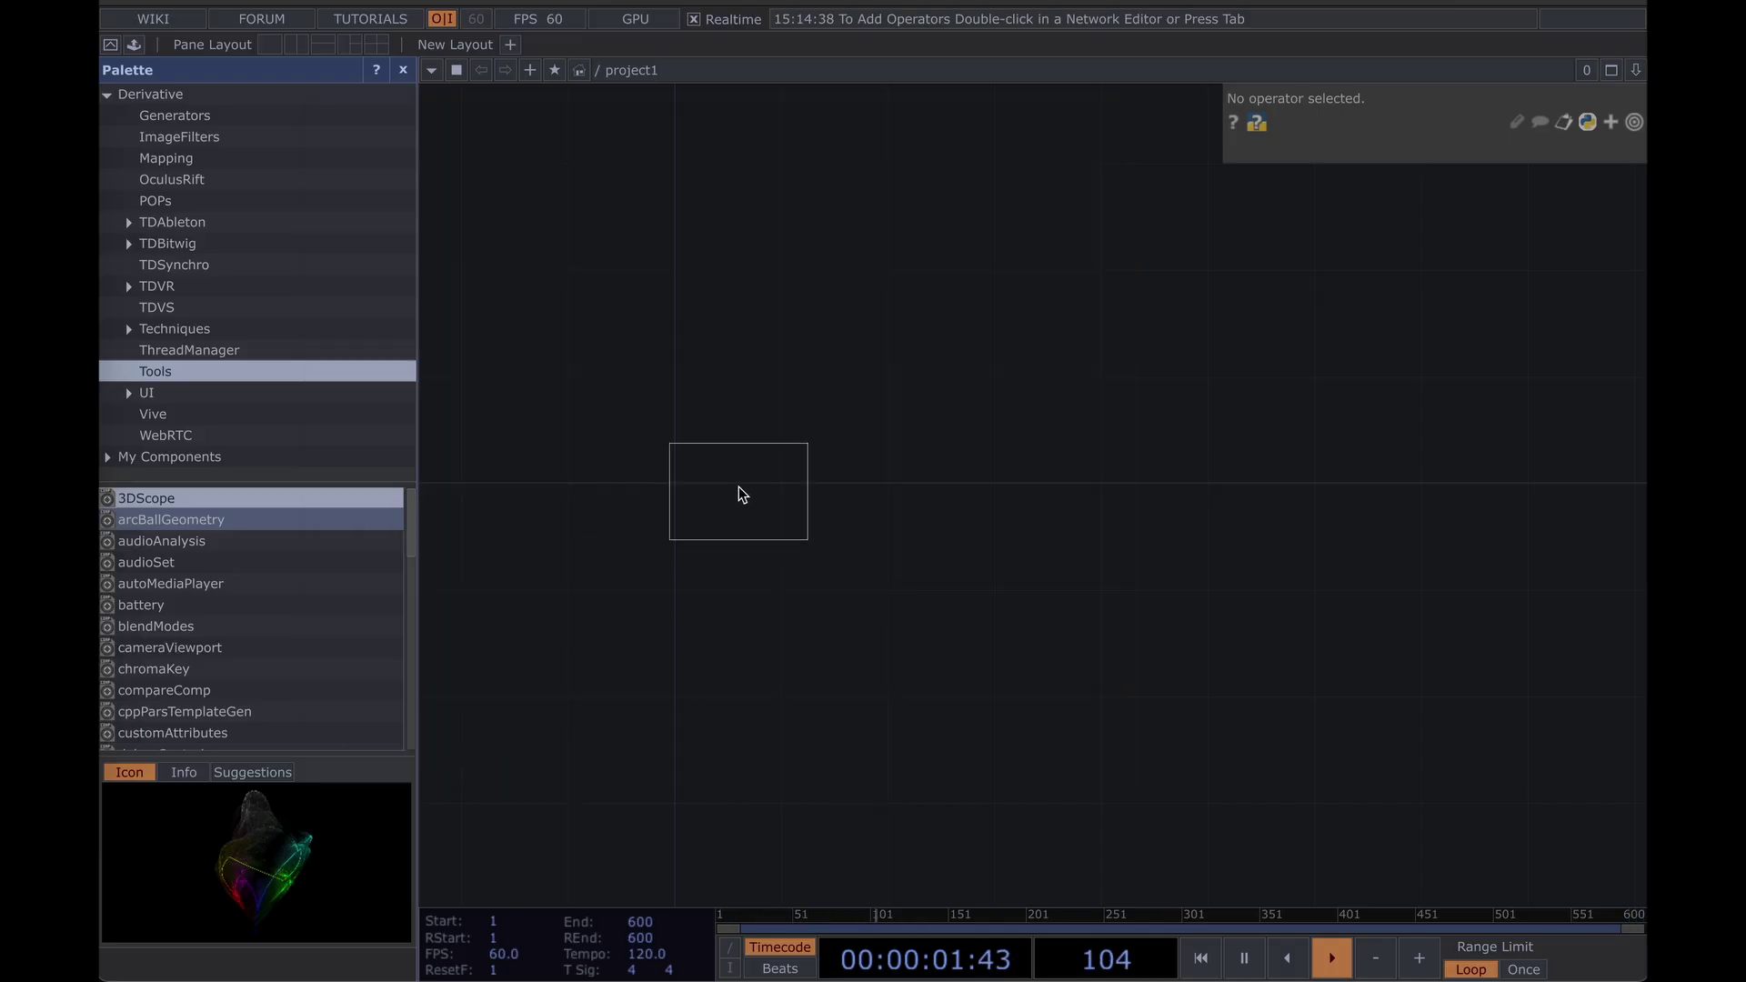
left_click(762, 443)
left_click(1636, 180)
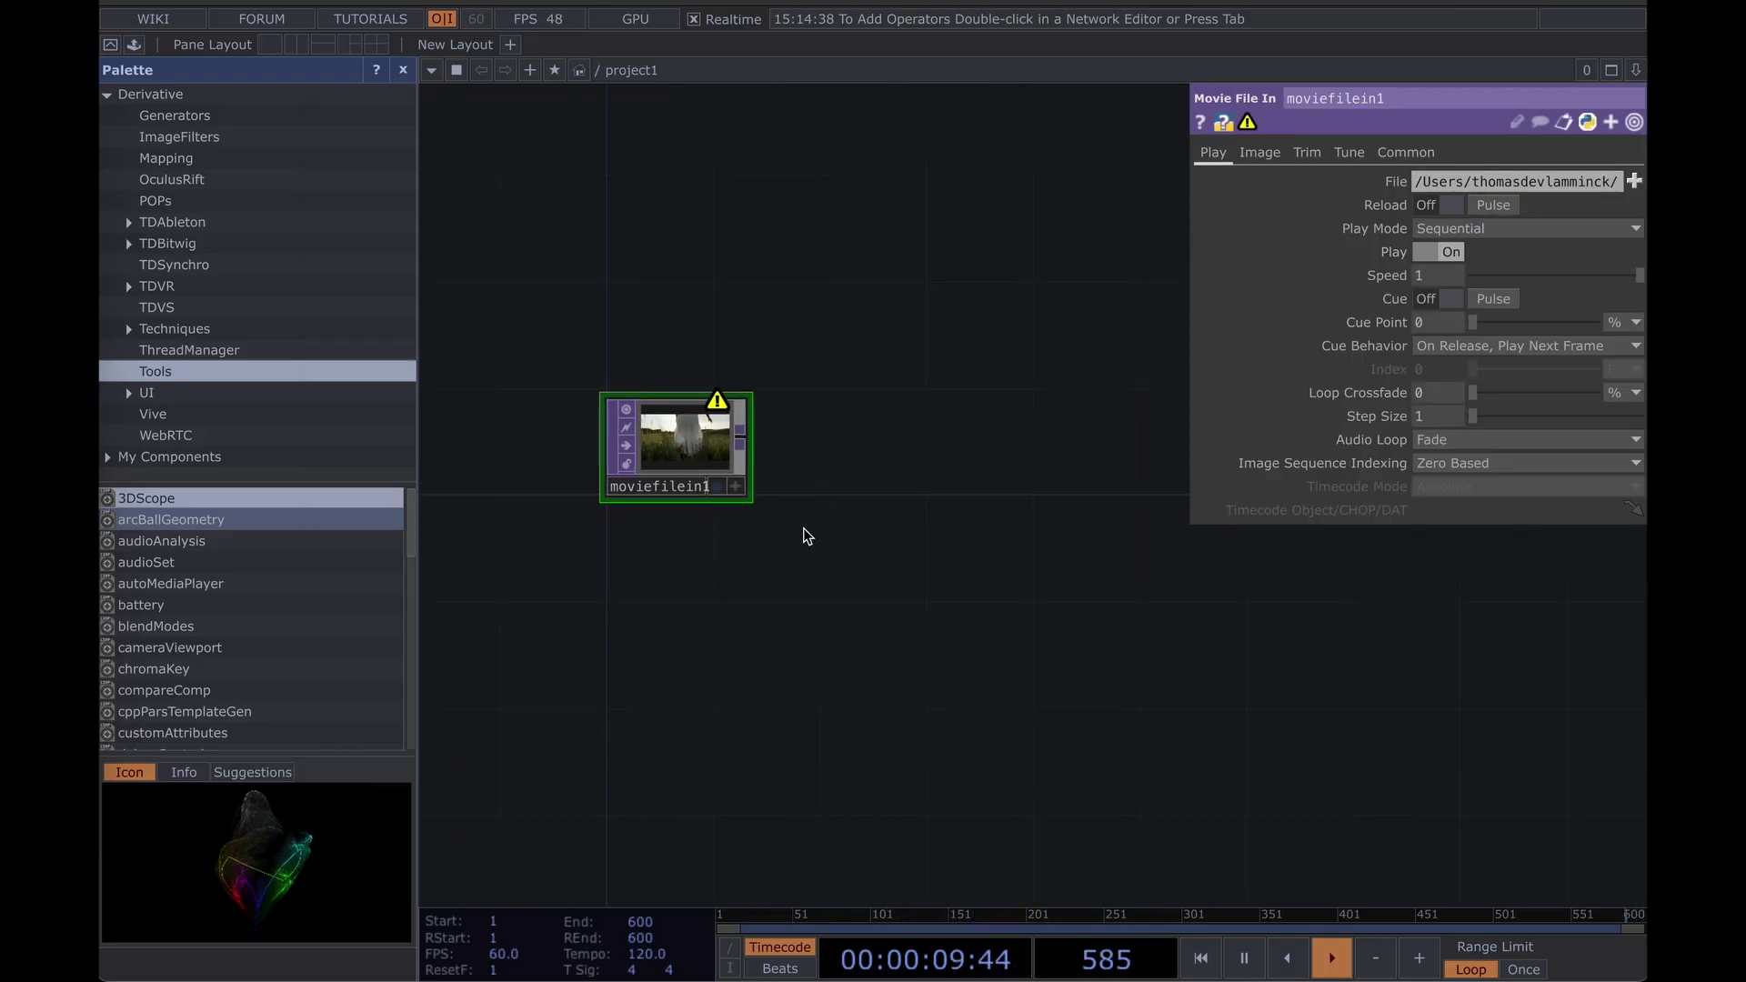
Add a Fit TOP wired to the output of the Movie File In operator and place it beside it.
scroll(695, 439, "up", 3)
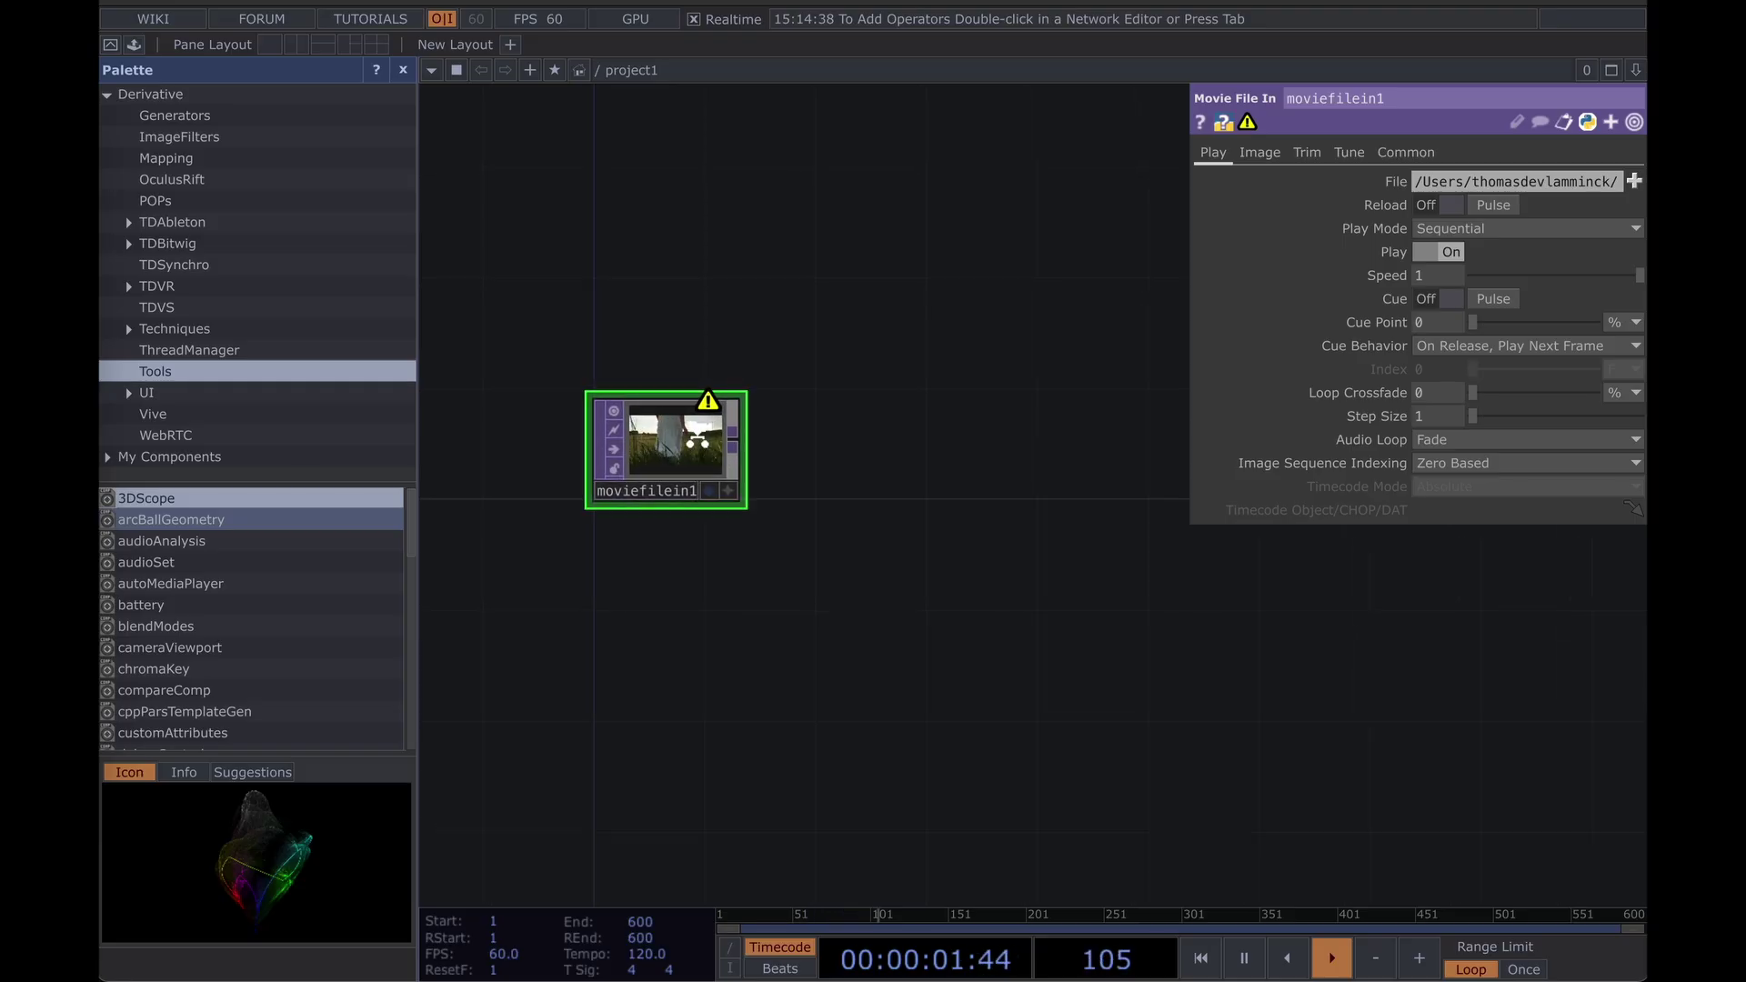
left_click_drag(883, 420, 784, 422)
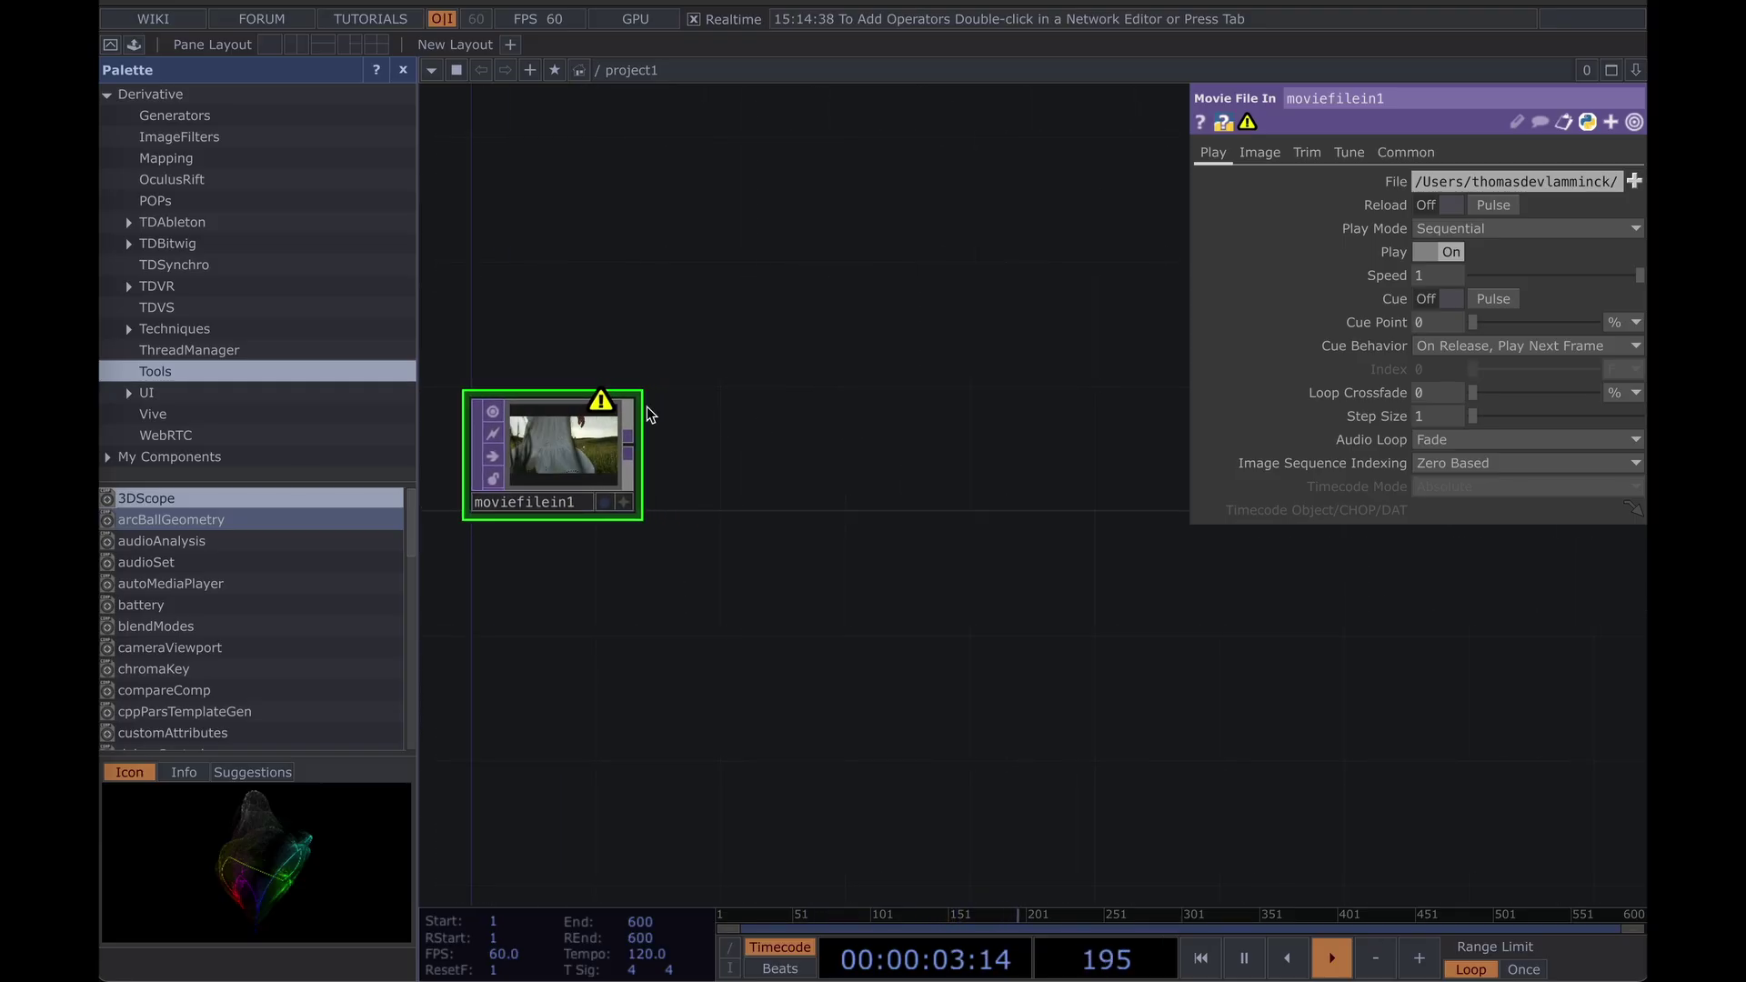
middle_click(597, 409)
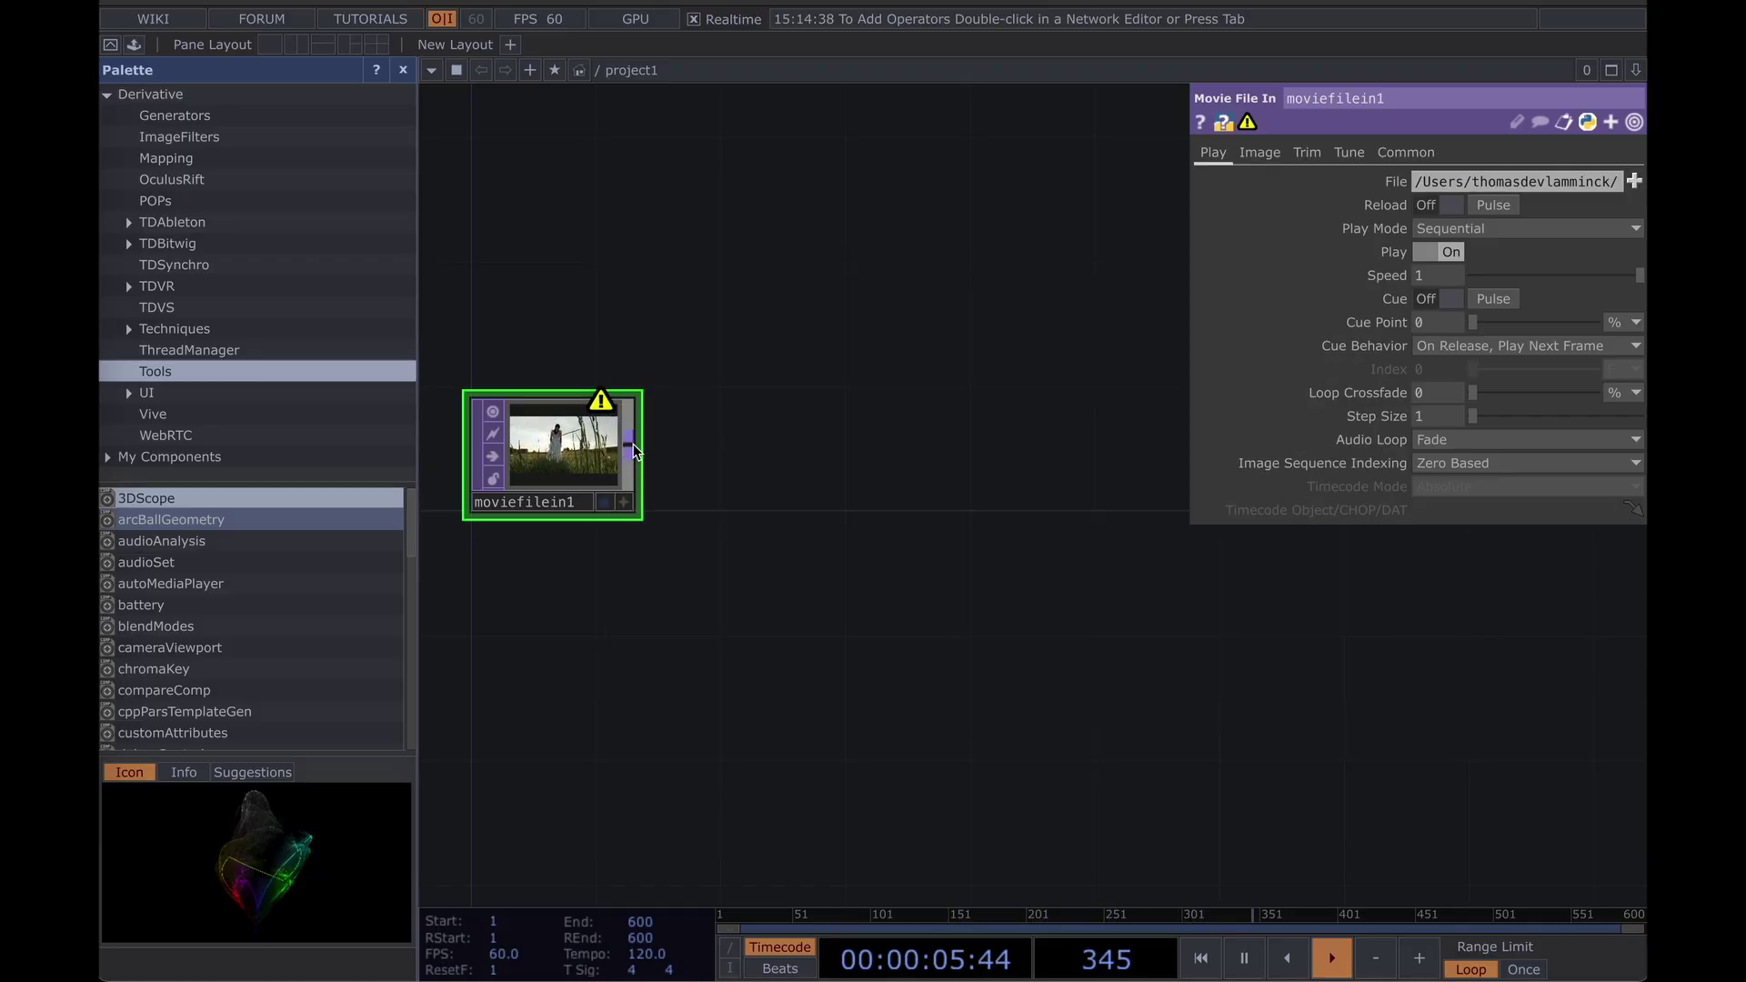
left_click(779, 459)
type("fit")
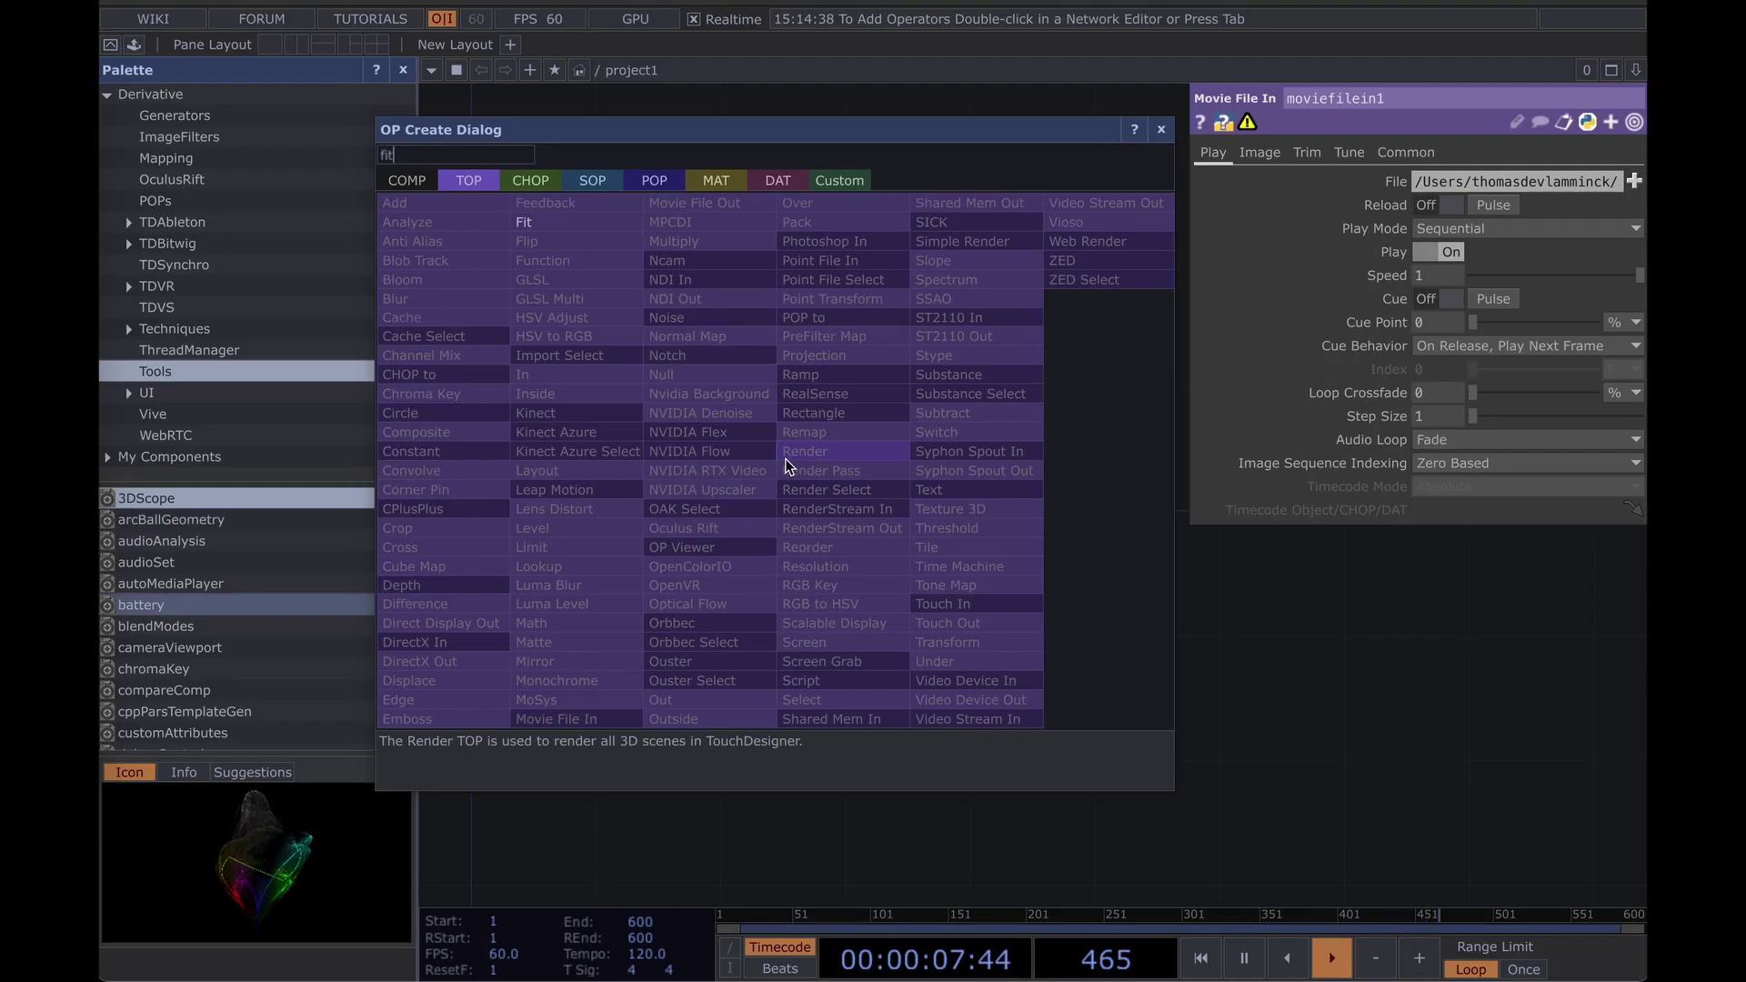
left_click(600, 223)
left_click(795, 461)
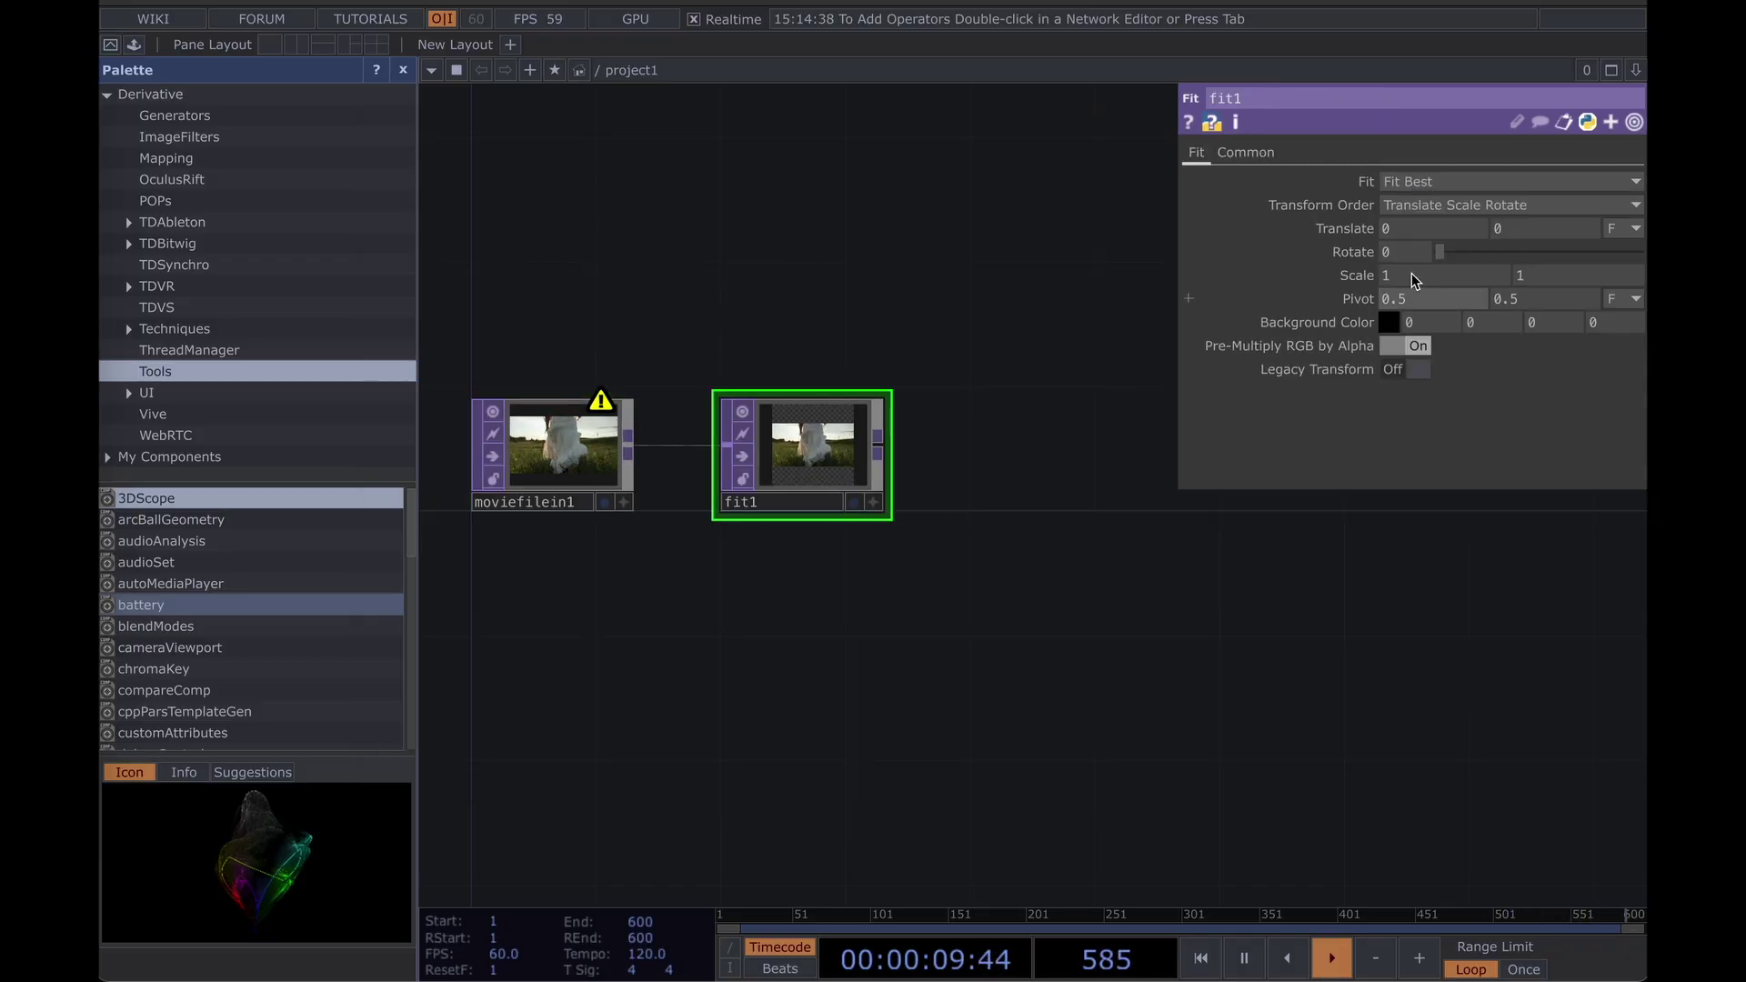
Set the Fit operator's custom output resolution to 1280 by 720.
left_click(1239, 152)
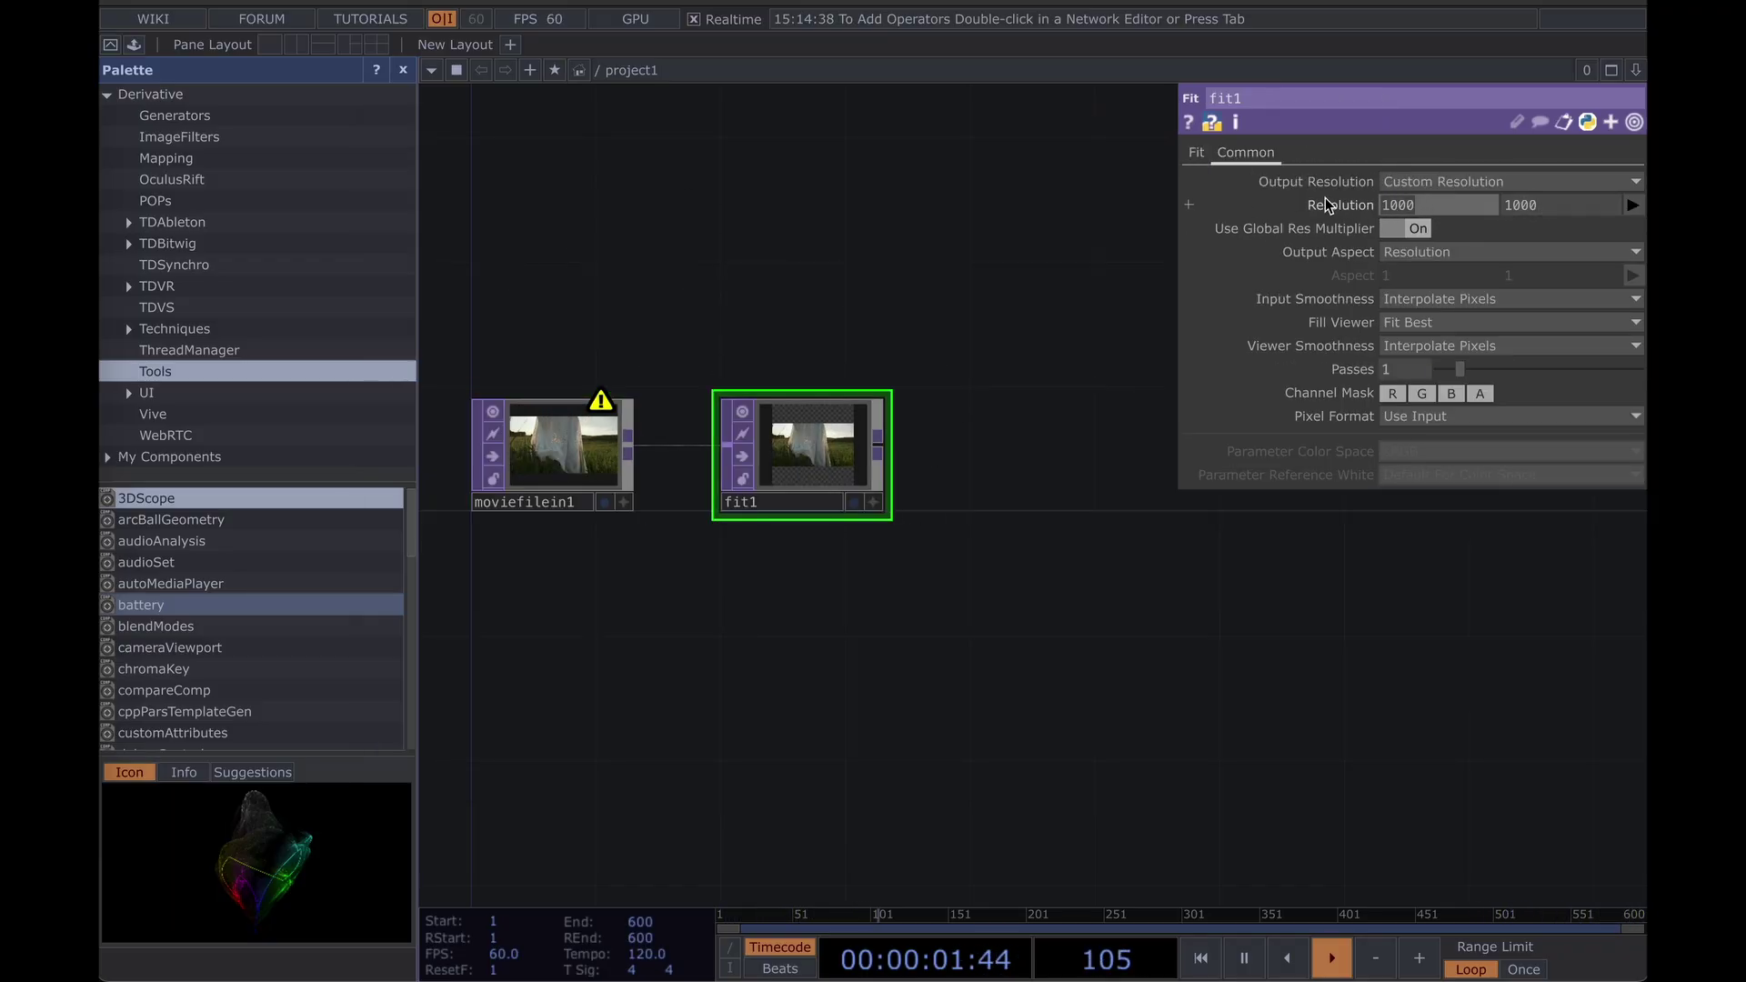
type("1280")
key("Tab")
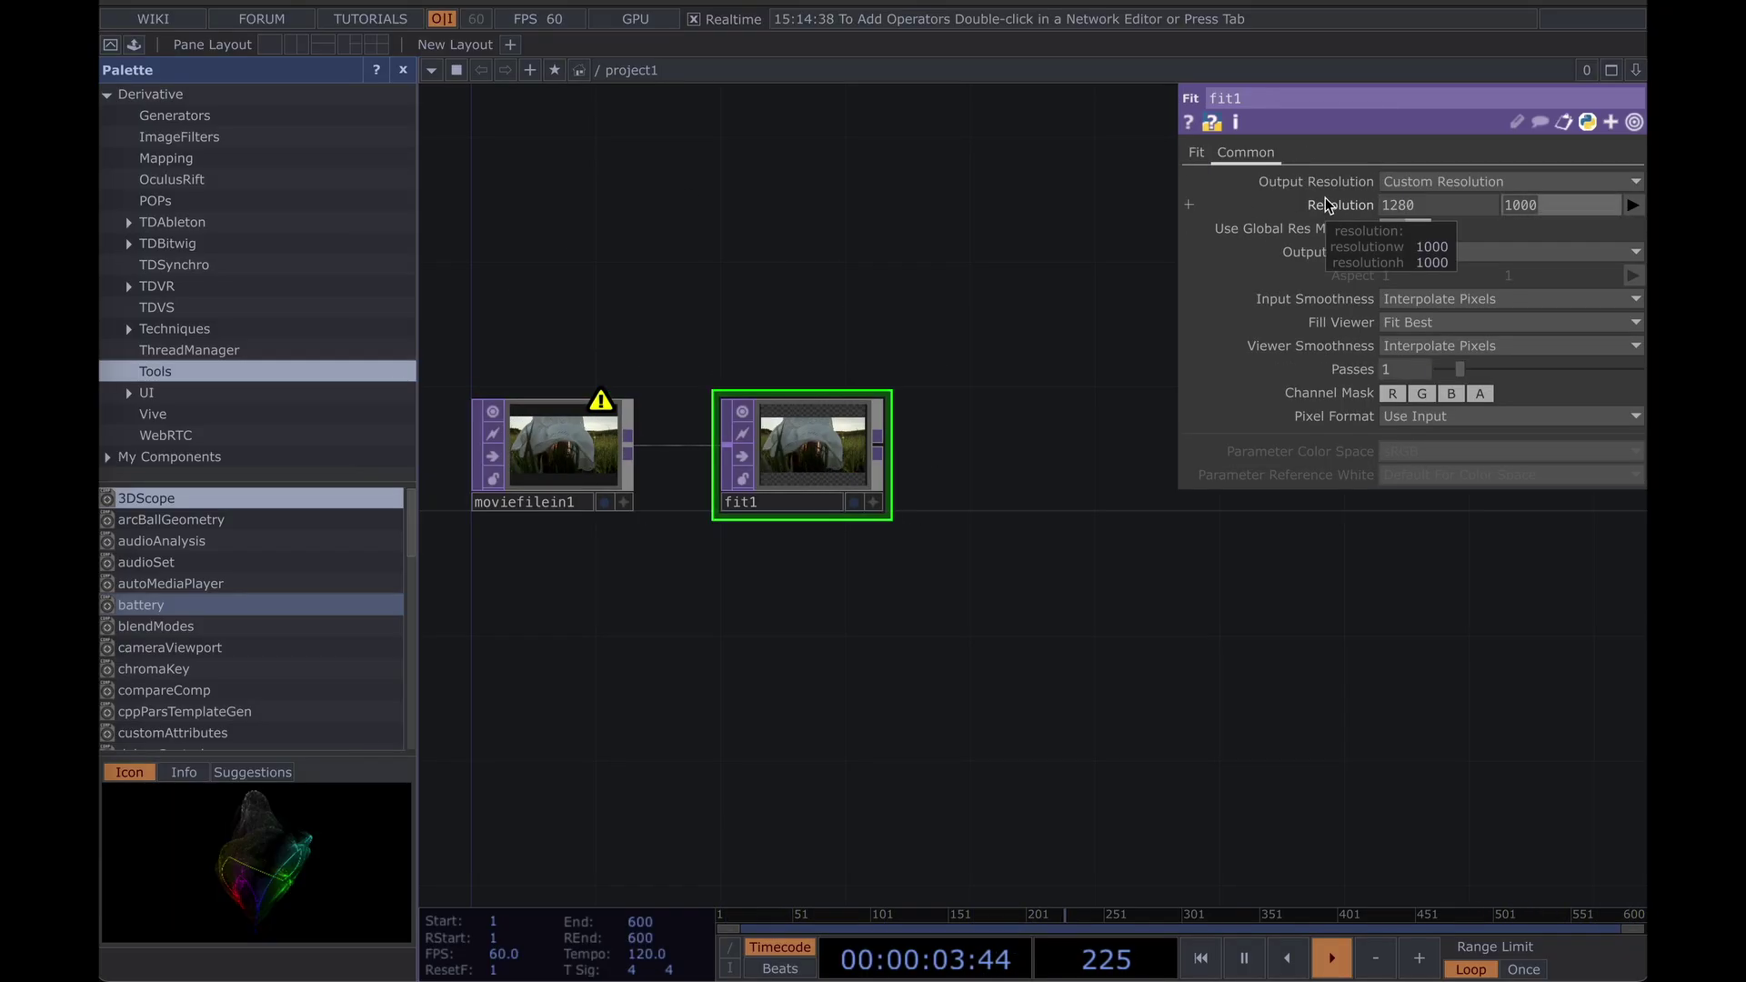
type("720")
key("Return")
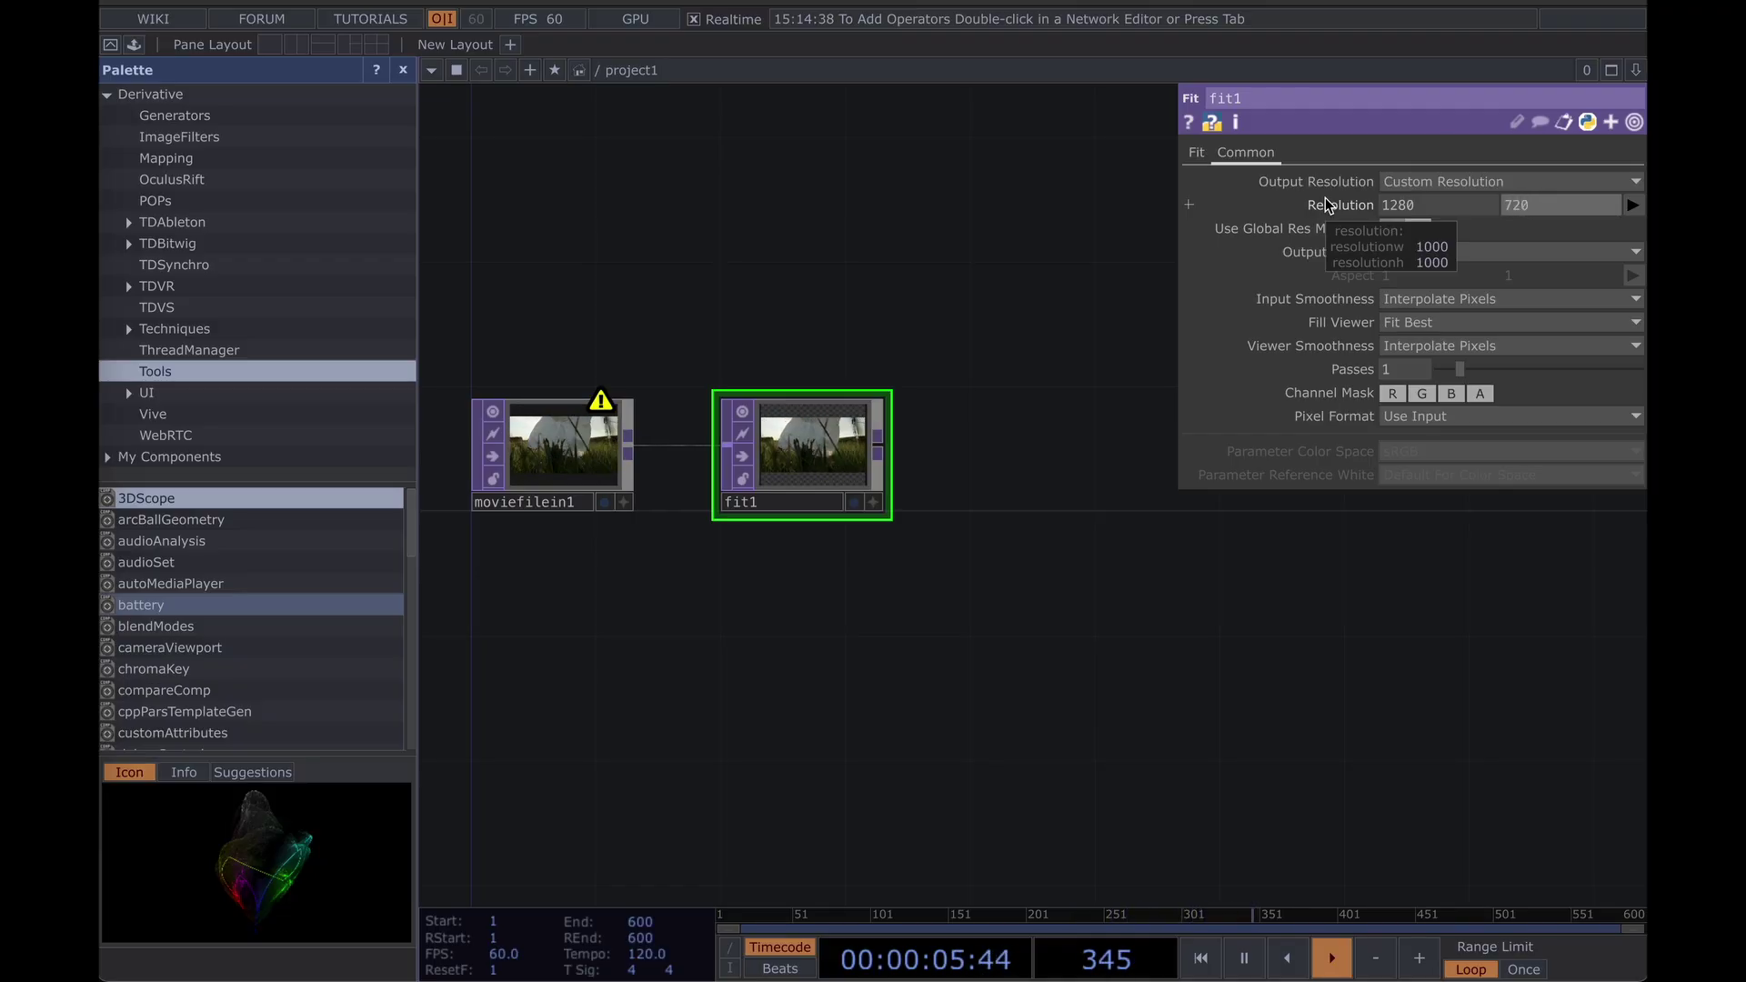
Change the Fit operator's fit mode to Fill.
left_click(1197, 152)
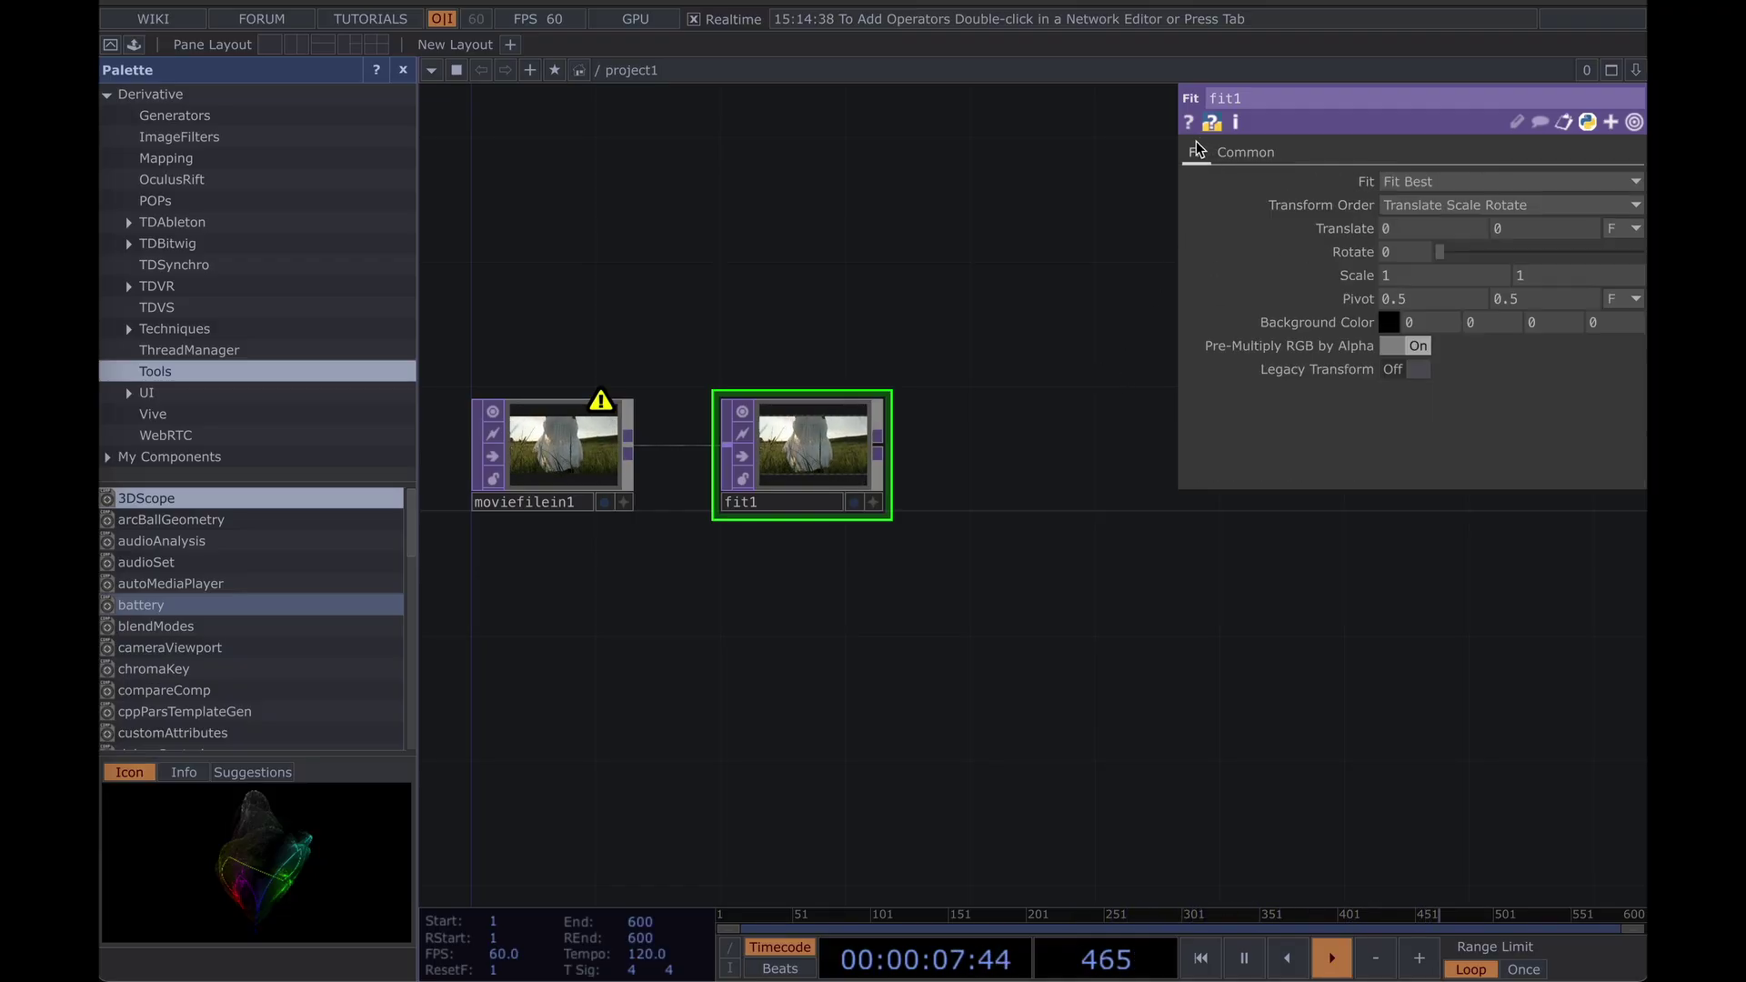
left_click(1447, 182)
left_click(1439, 231)
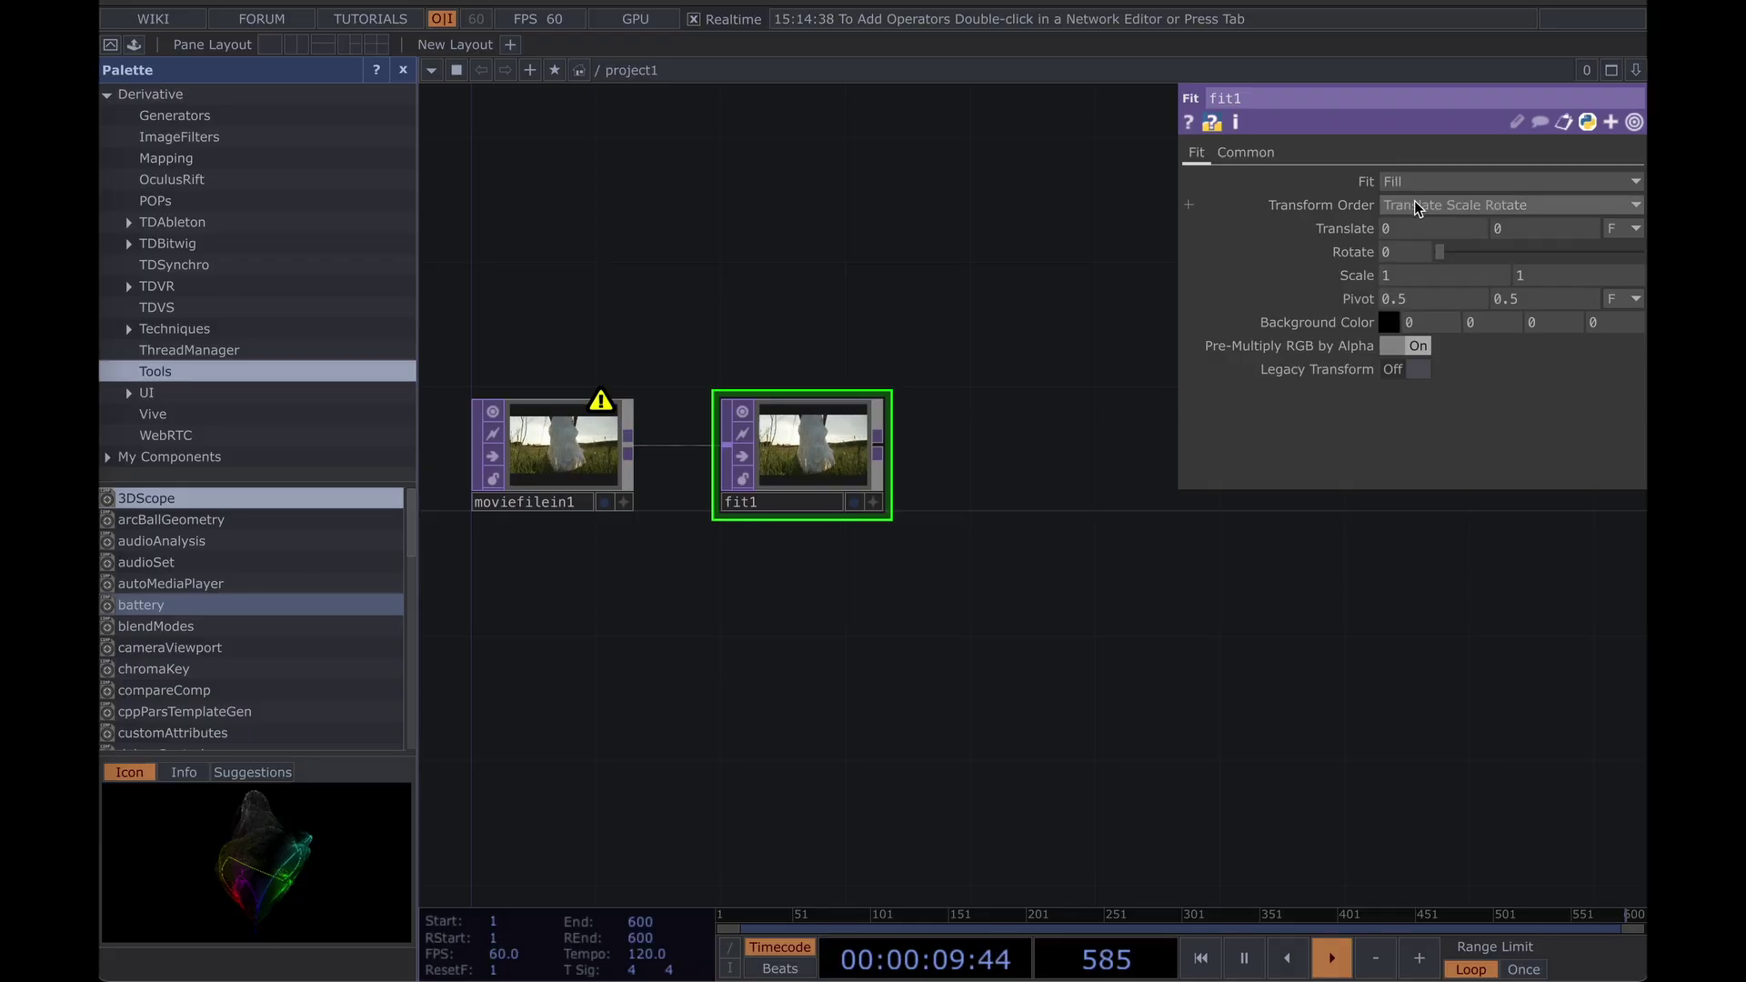
Inspect the Fit operator's information readout to check its size and aspect ratio.
scroll(722, 416, "up", 4)
middle_click(730, 409)
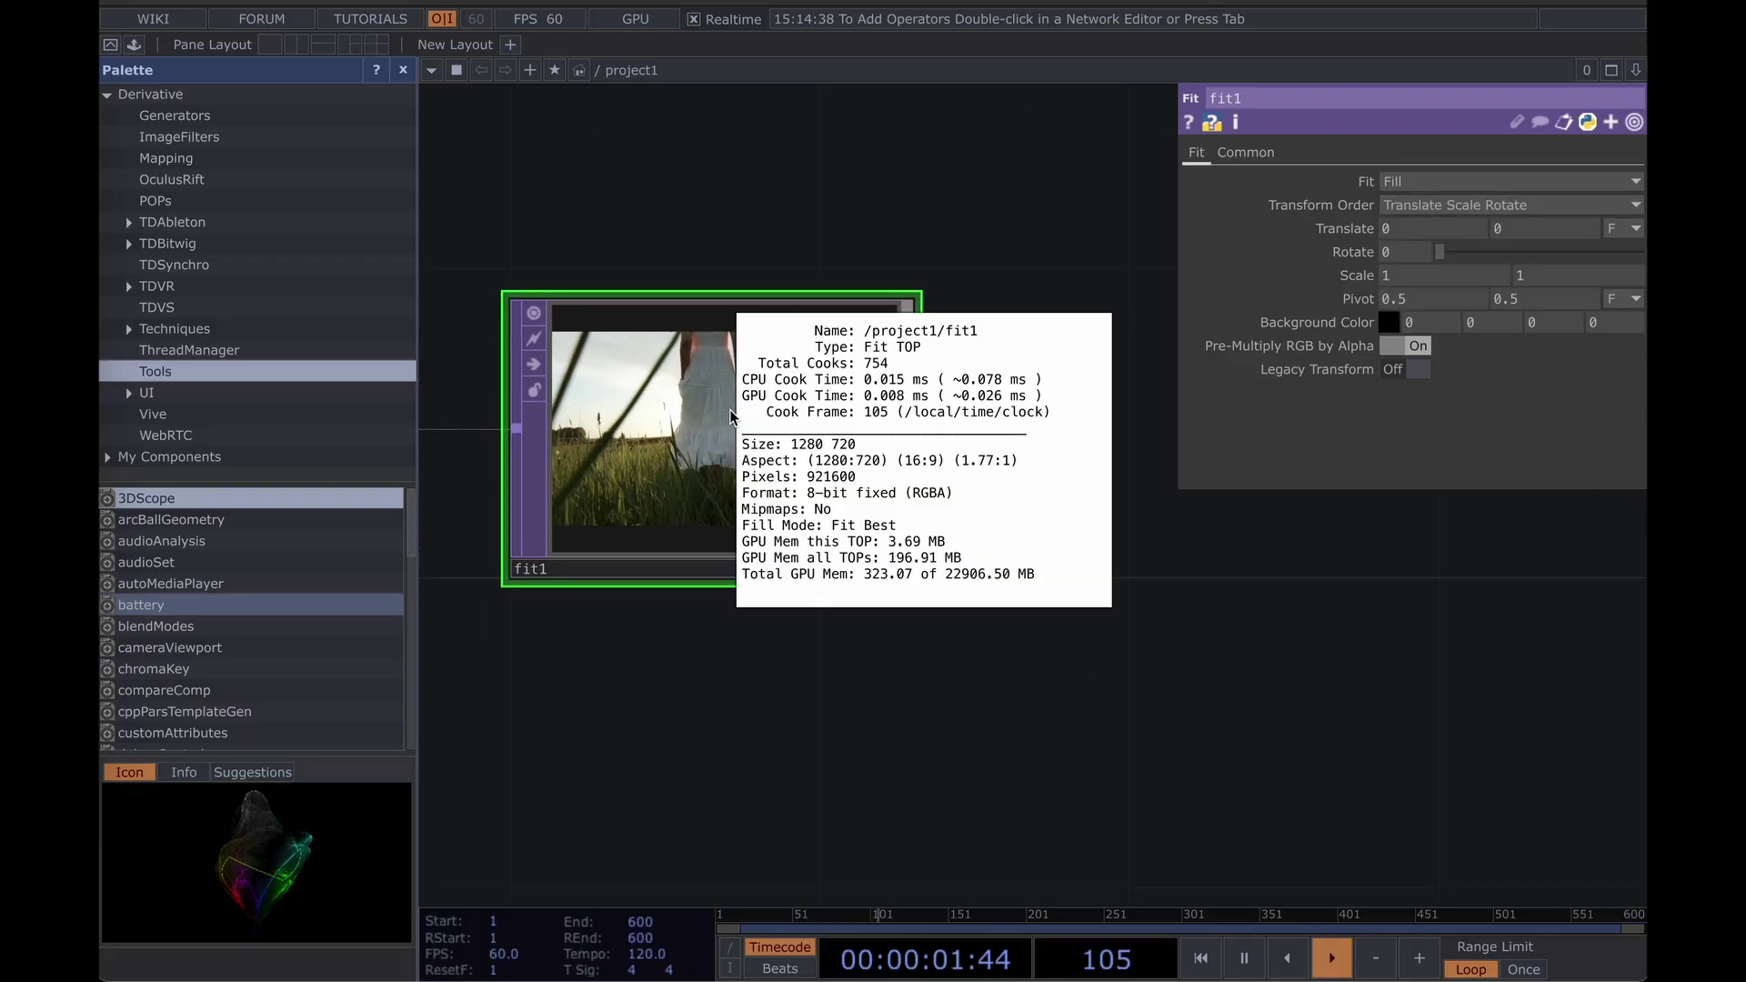
middle_click(722, 409)
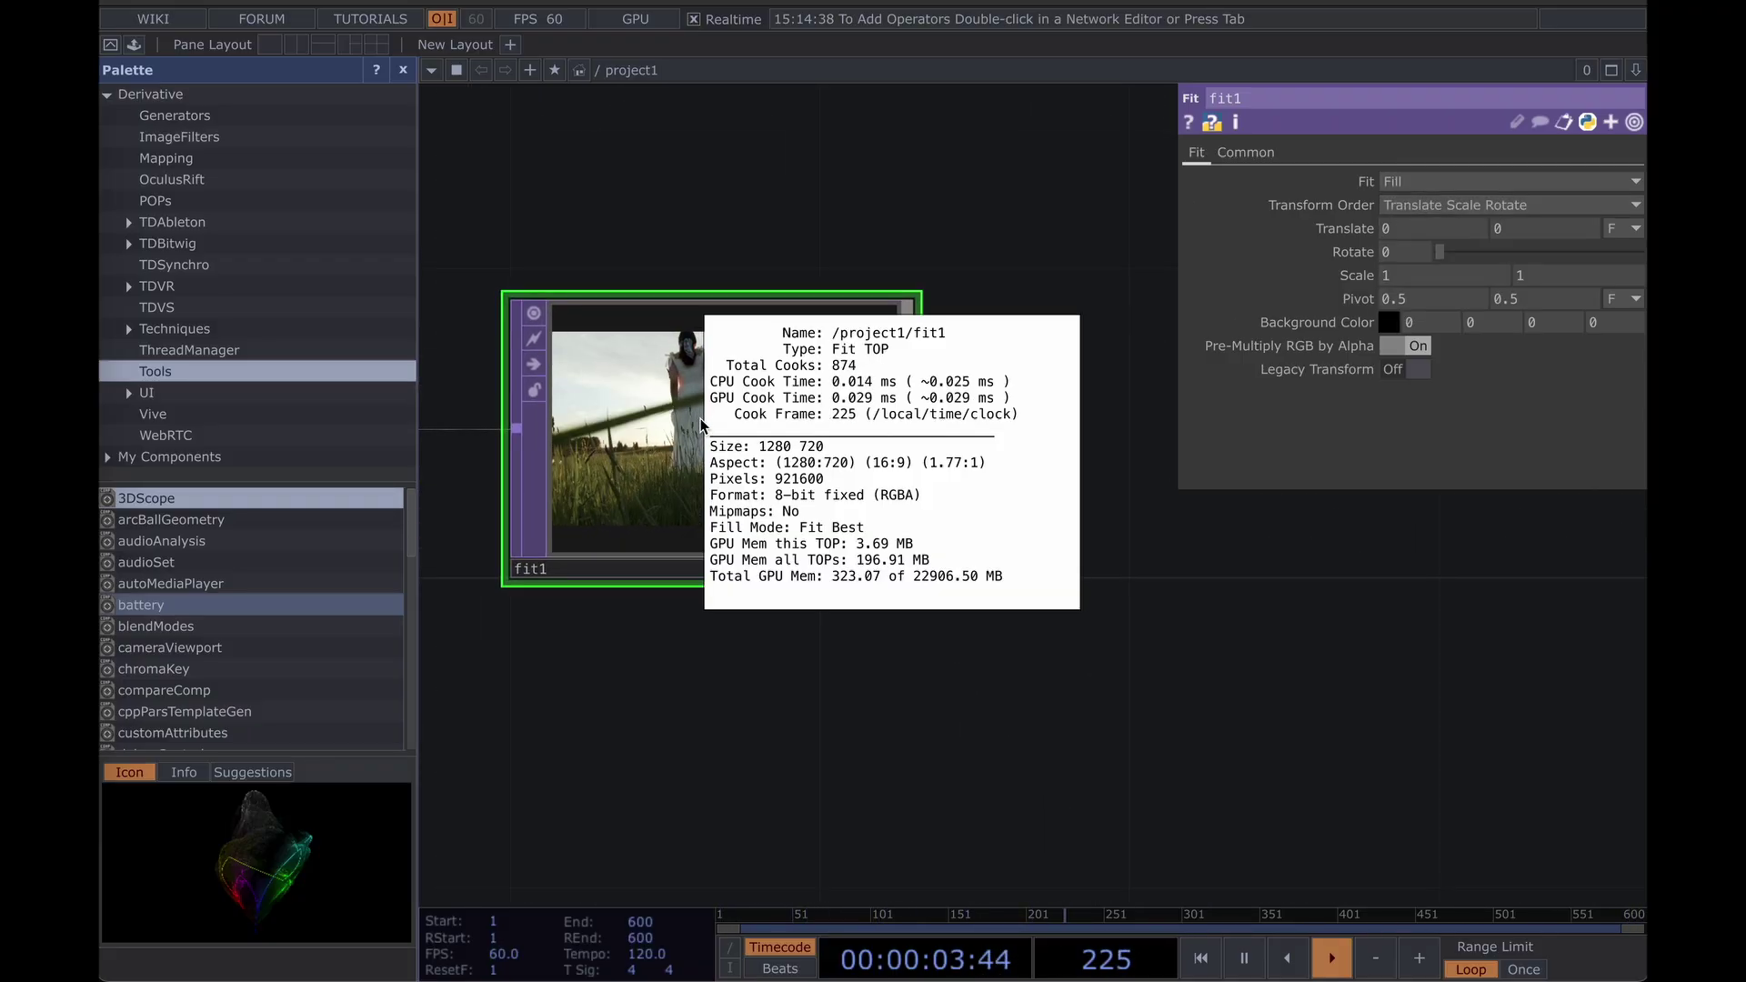
middle_click(701, 424)
scroll(695, 427, "down", 1)
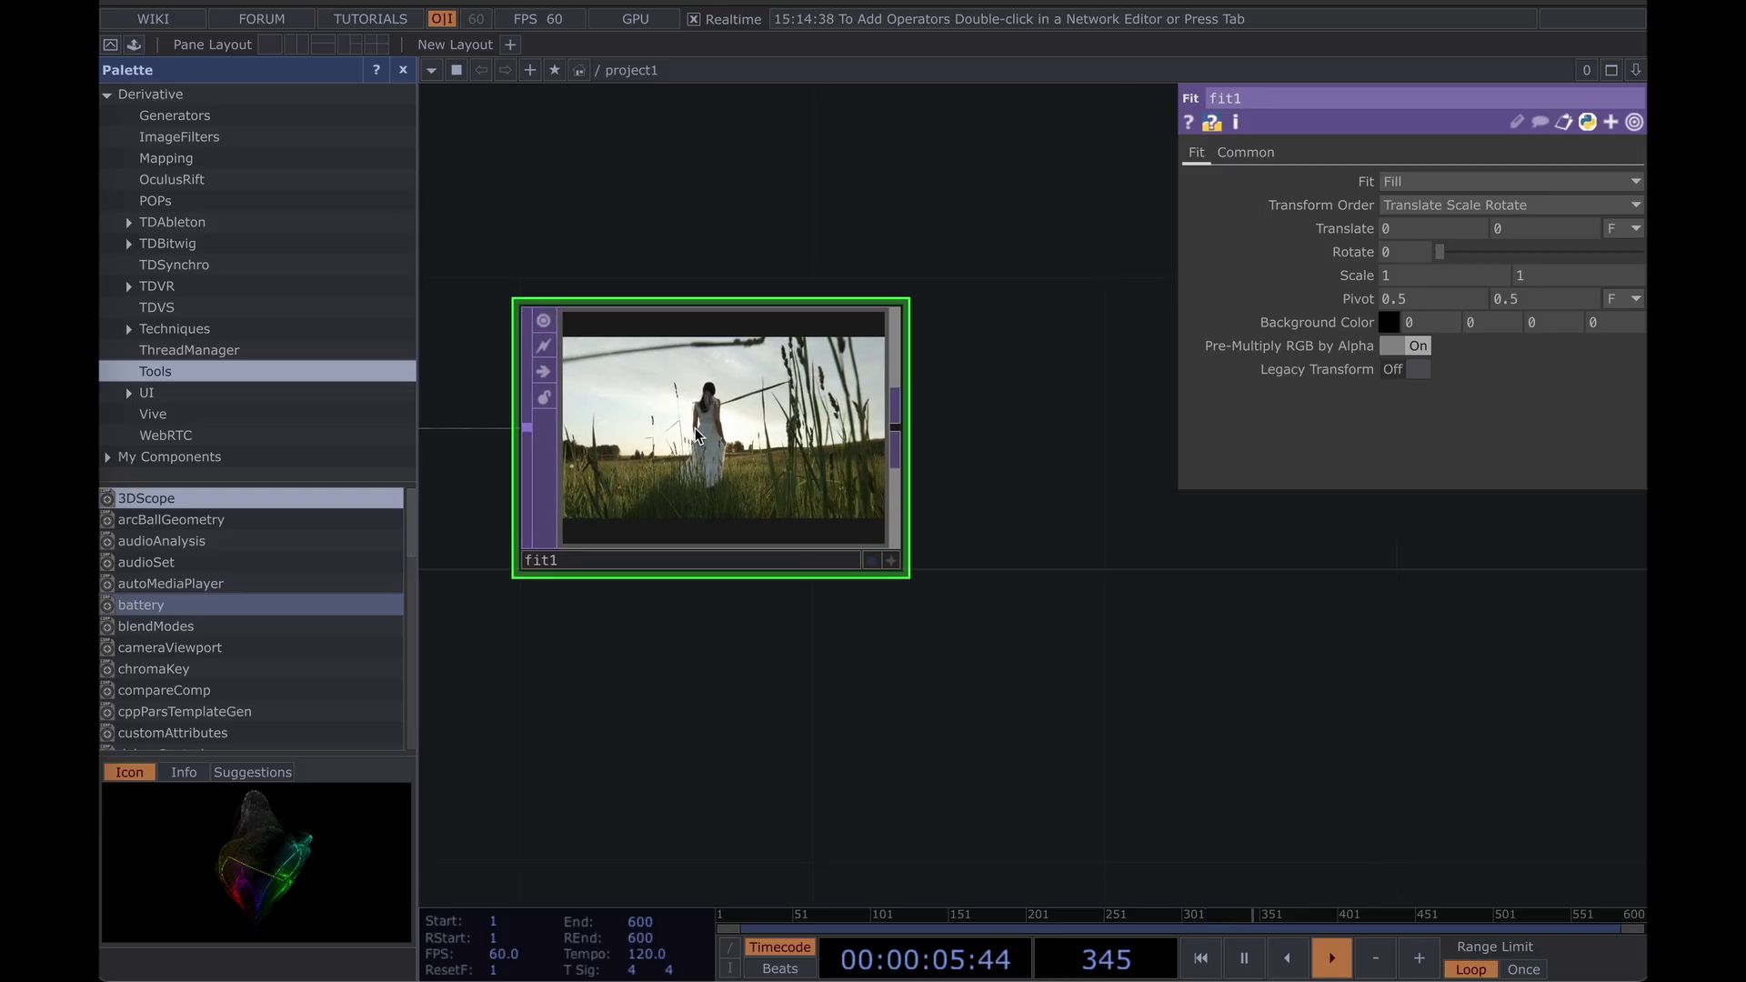
middle_click(805, 482)
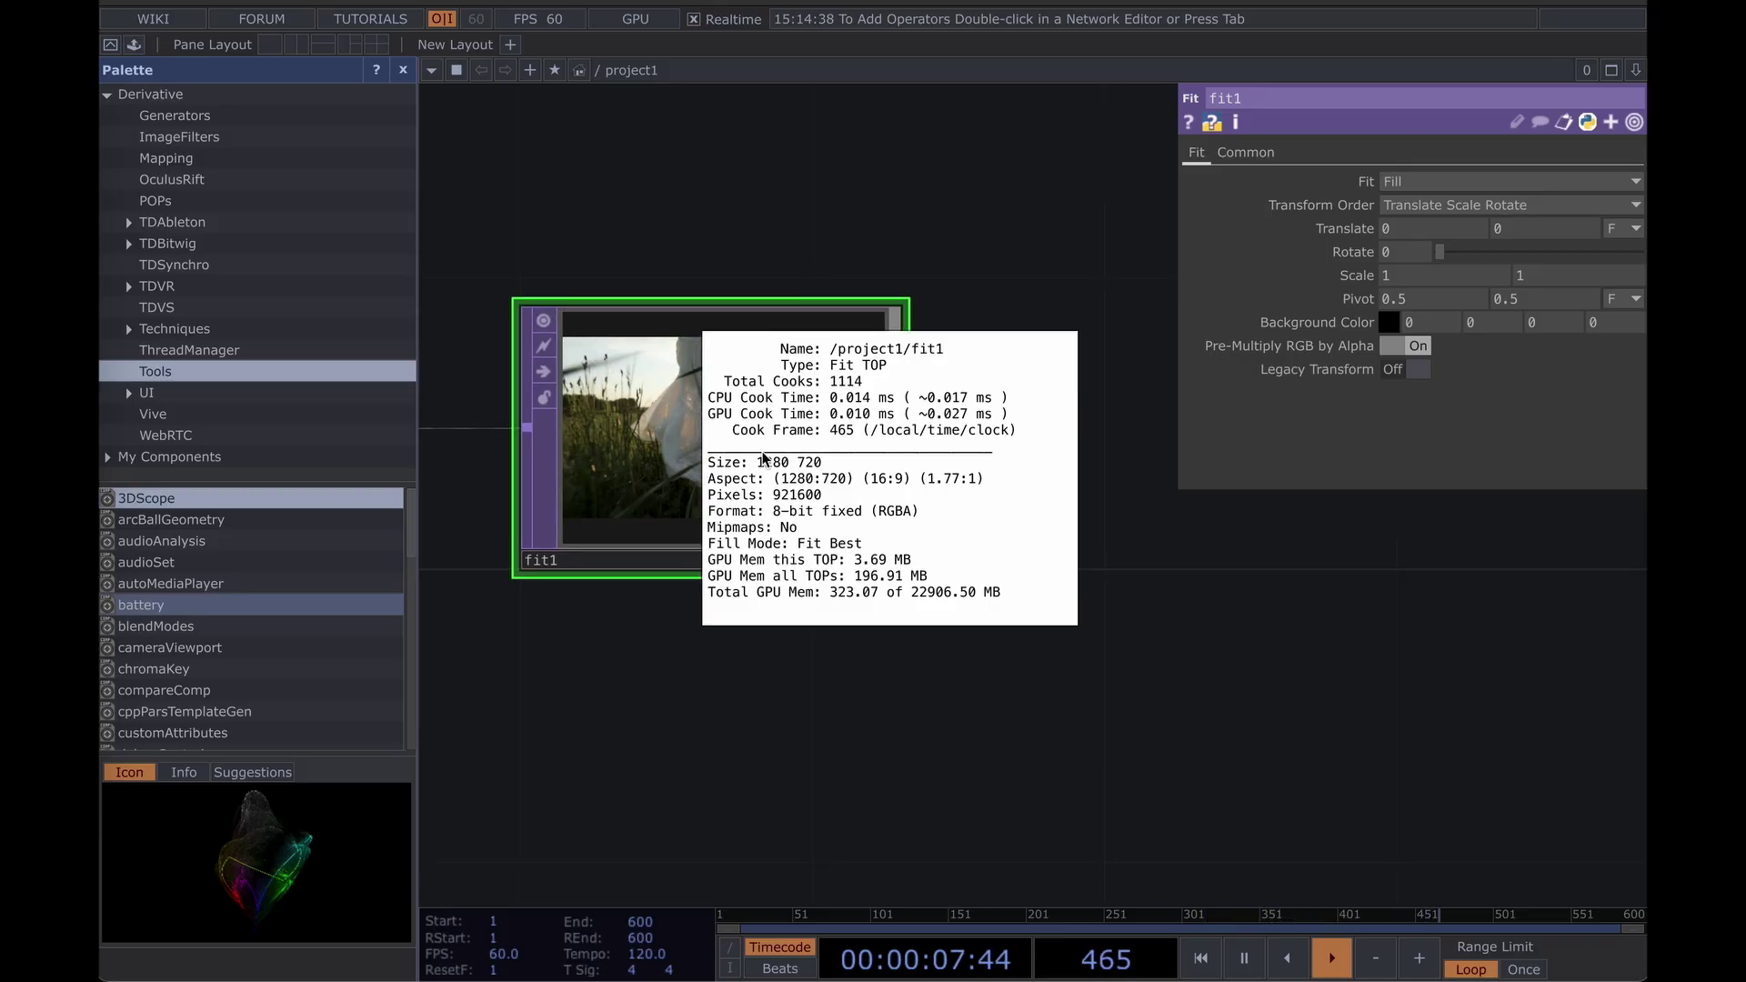
Add a Null TOP wired to the output of the Fit operator and place it beside it.
scroll(922, 626, "down", 2)
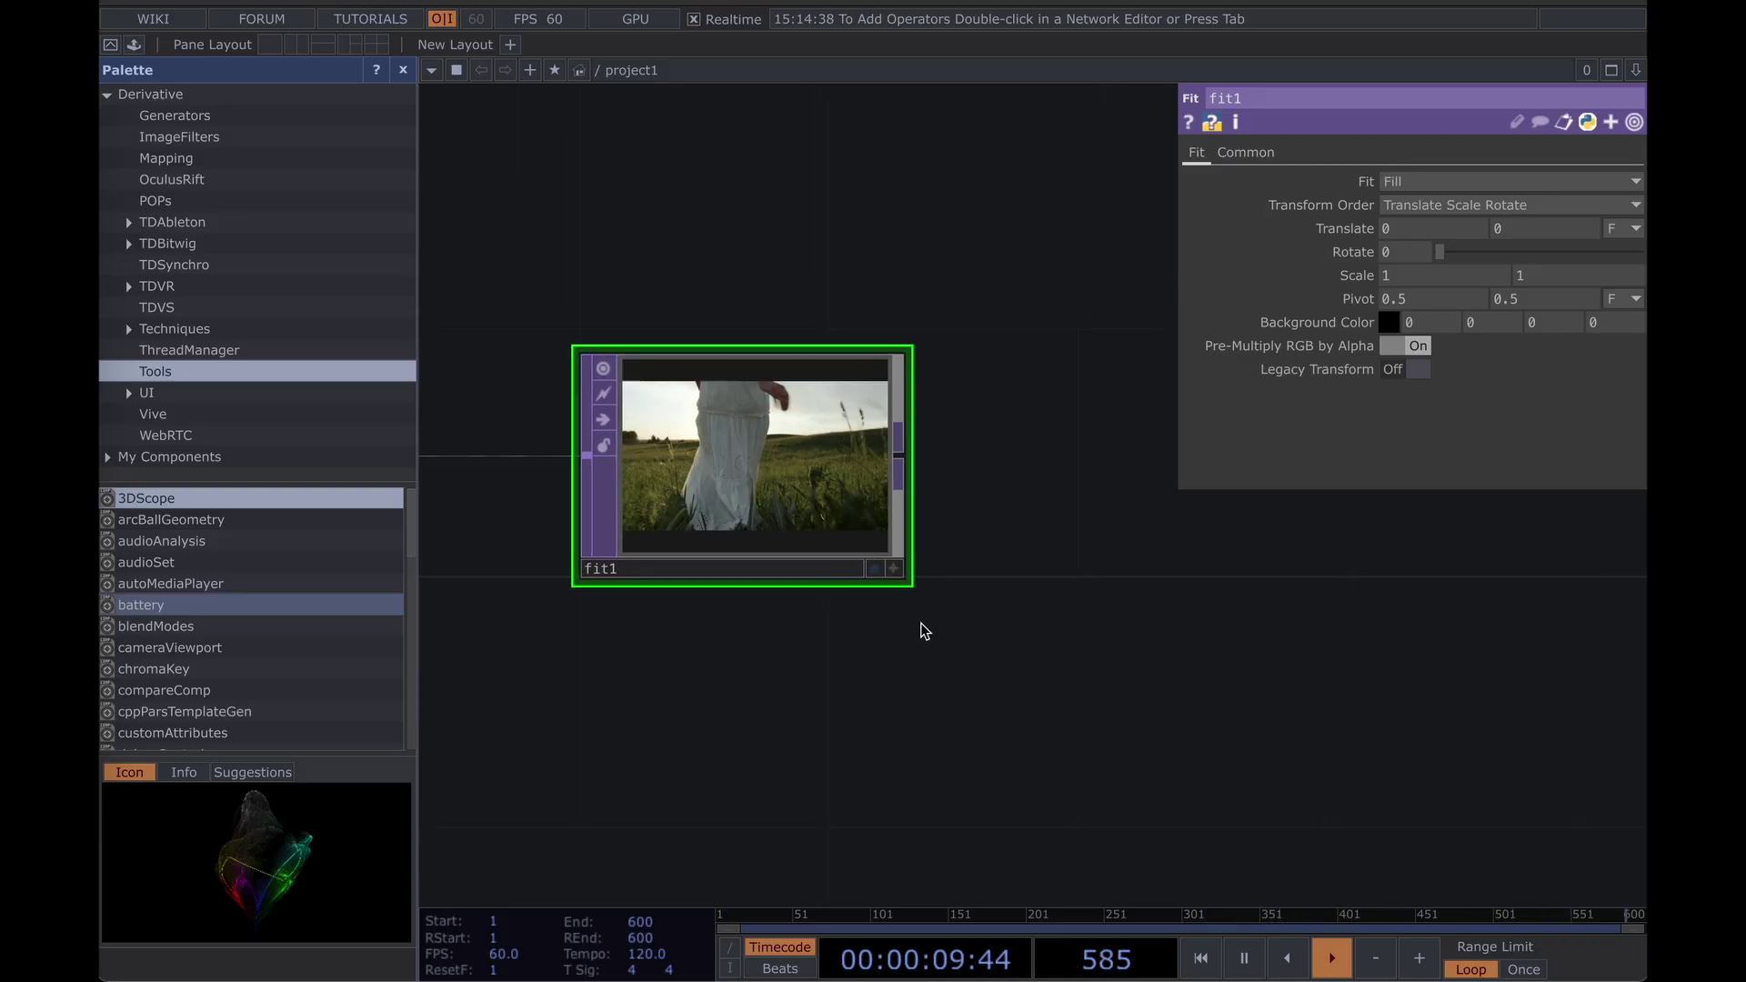
left_click_drag(920, 625, 822, 622)
scroll(822, 620, "down", 3)
middle_click_drag(924, 592, 853, 577)
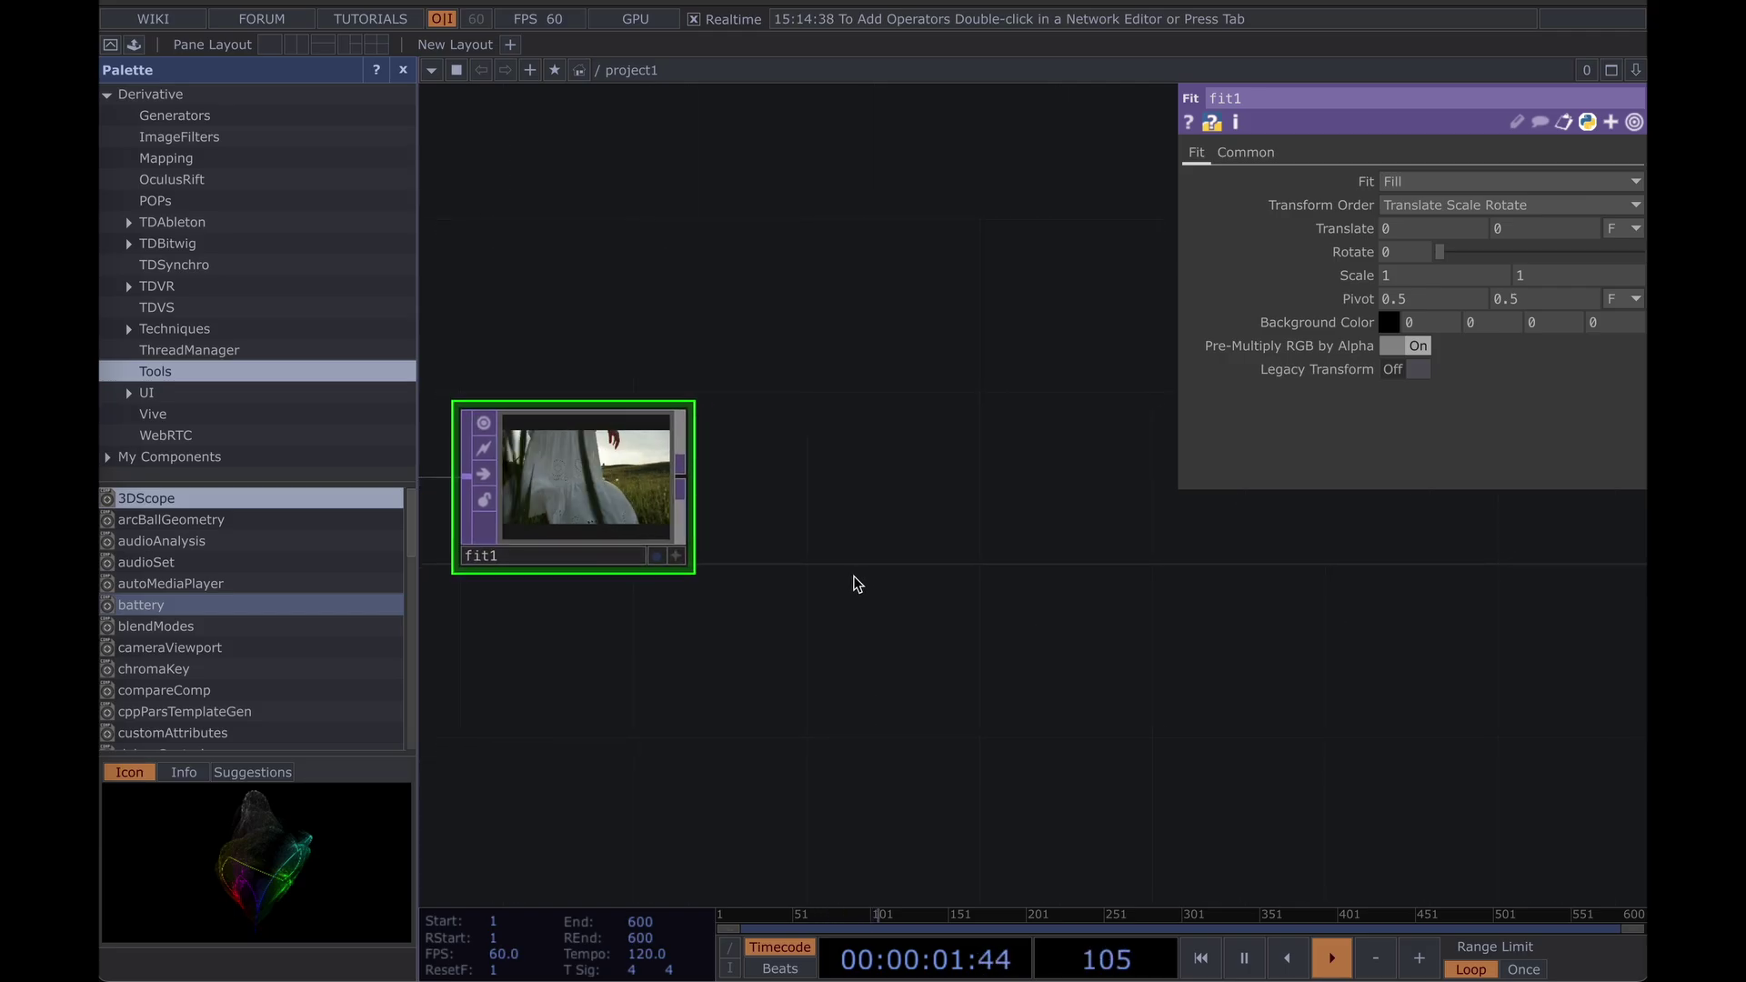
left_click(685, 475)
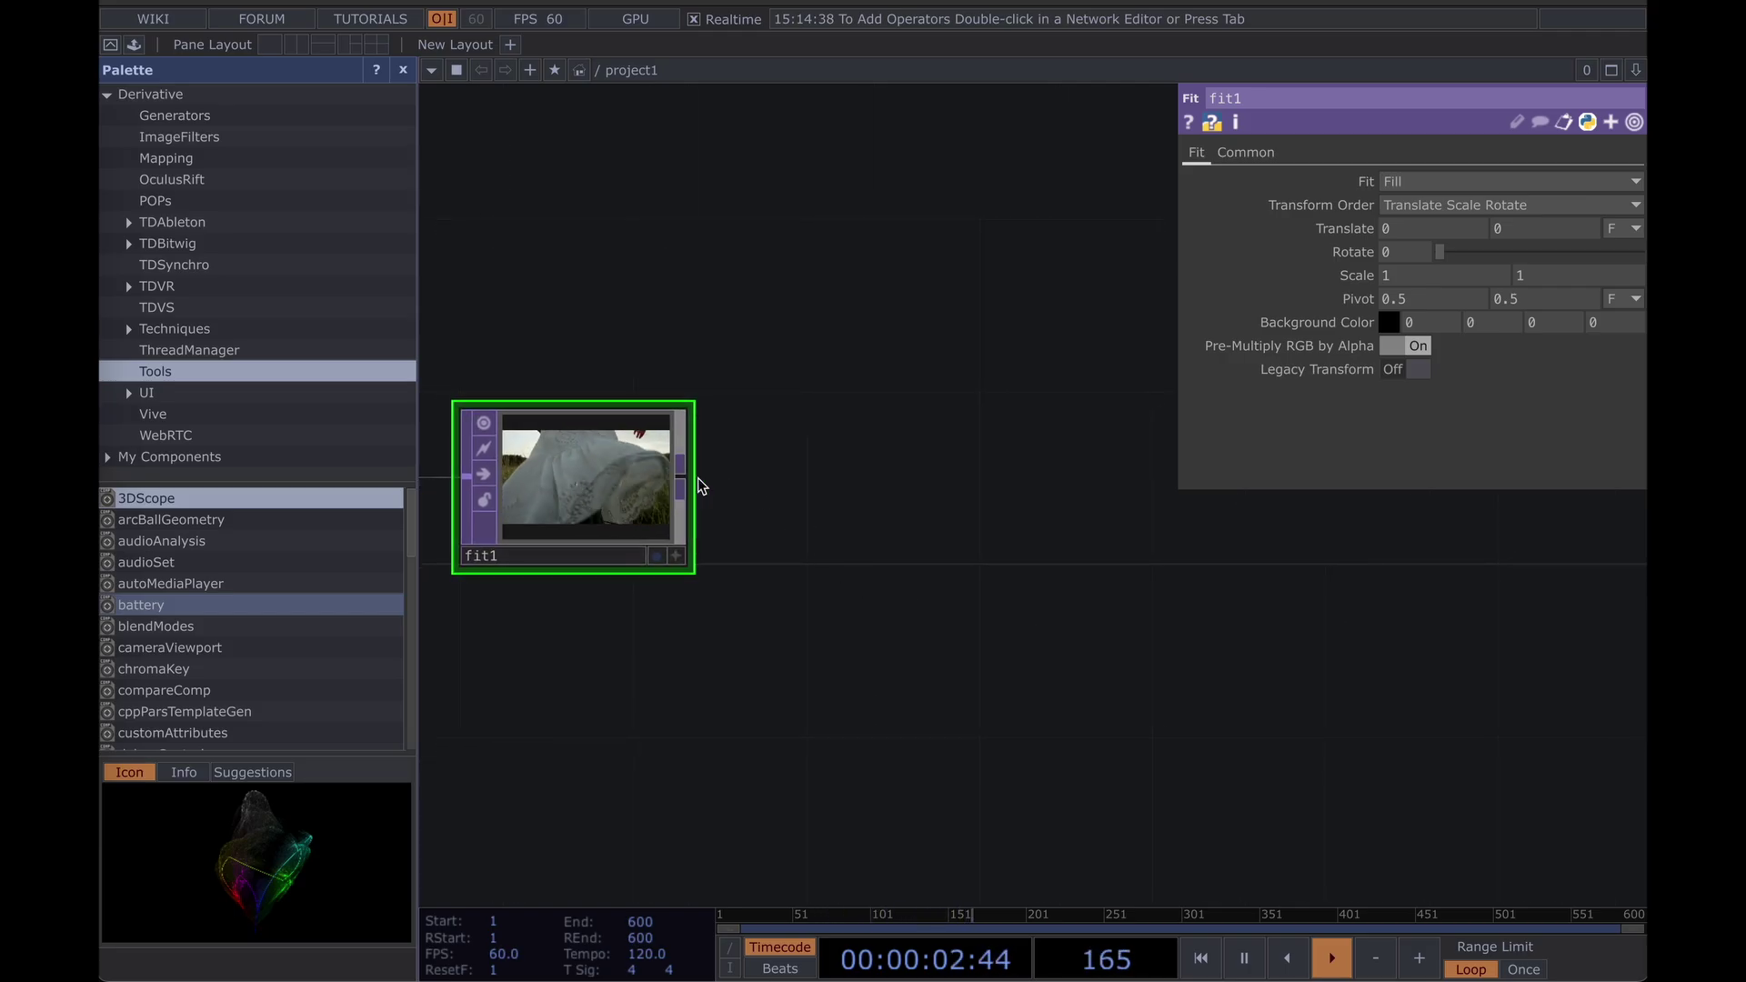
left_click(944, 473)
type("null")
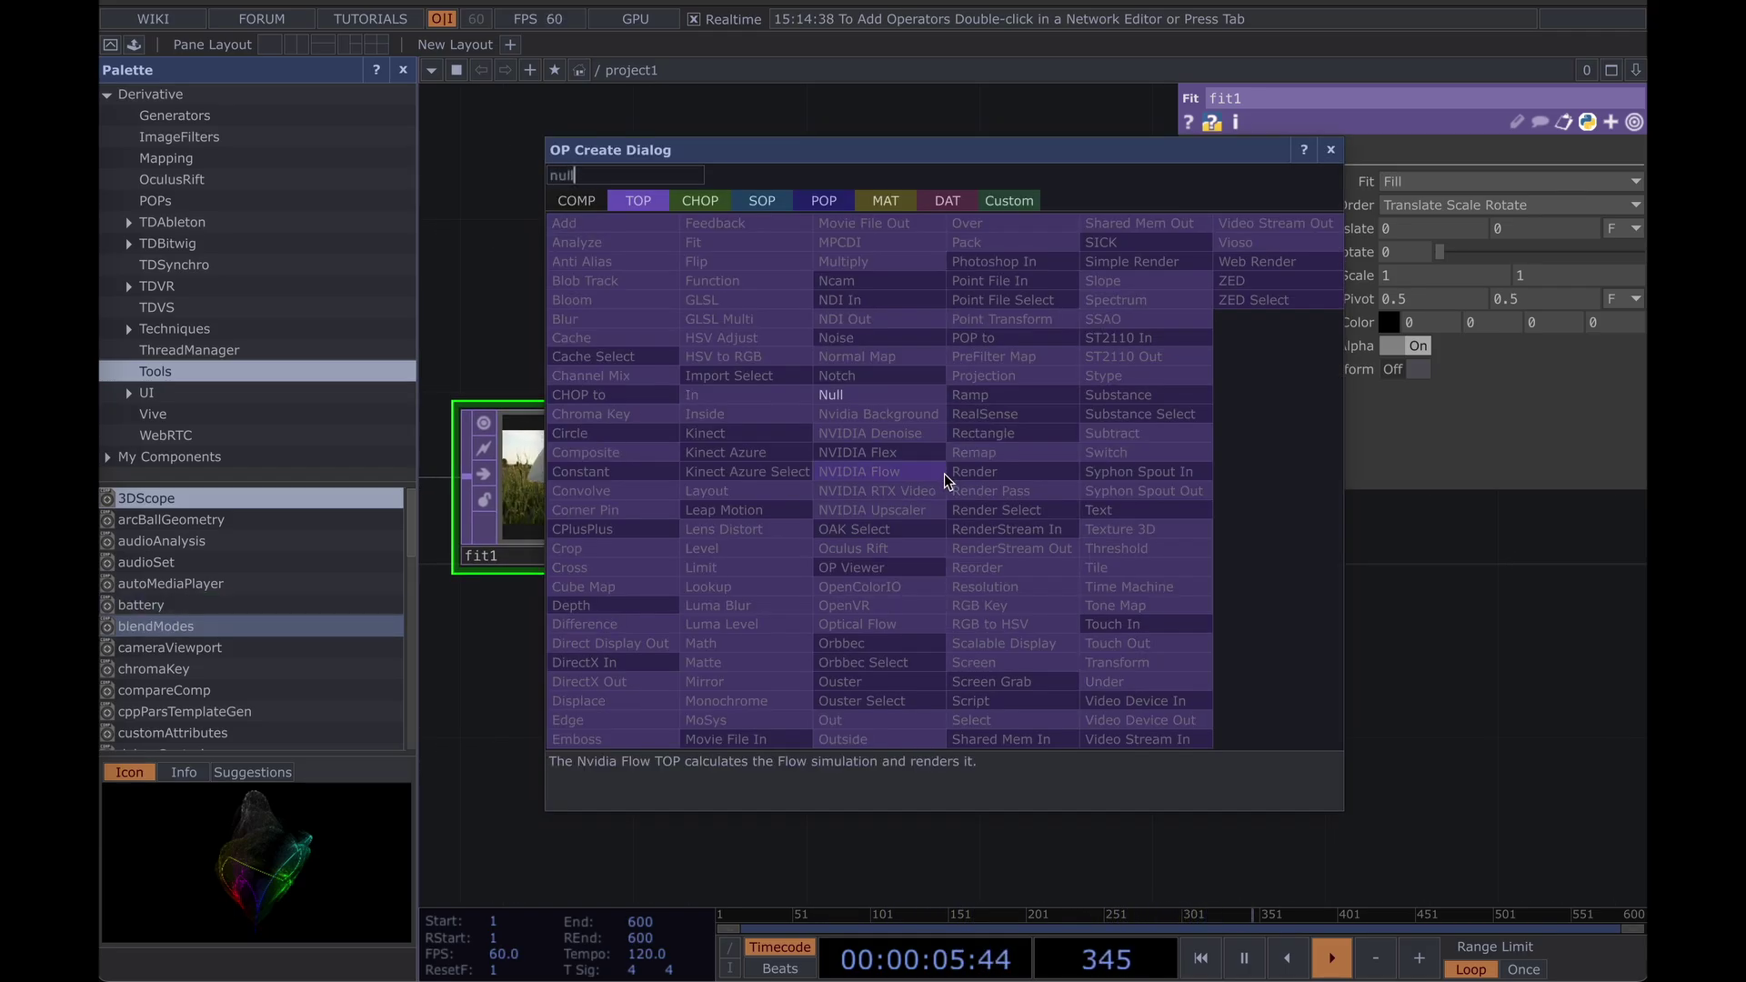
left_click(875, 401)
left_click(946, 482)
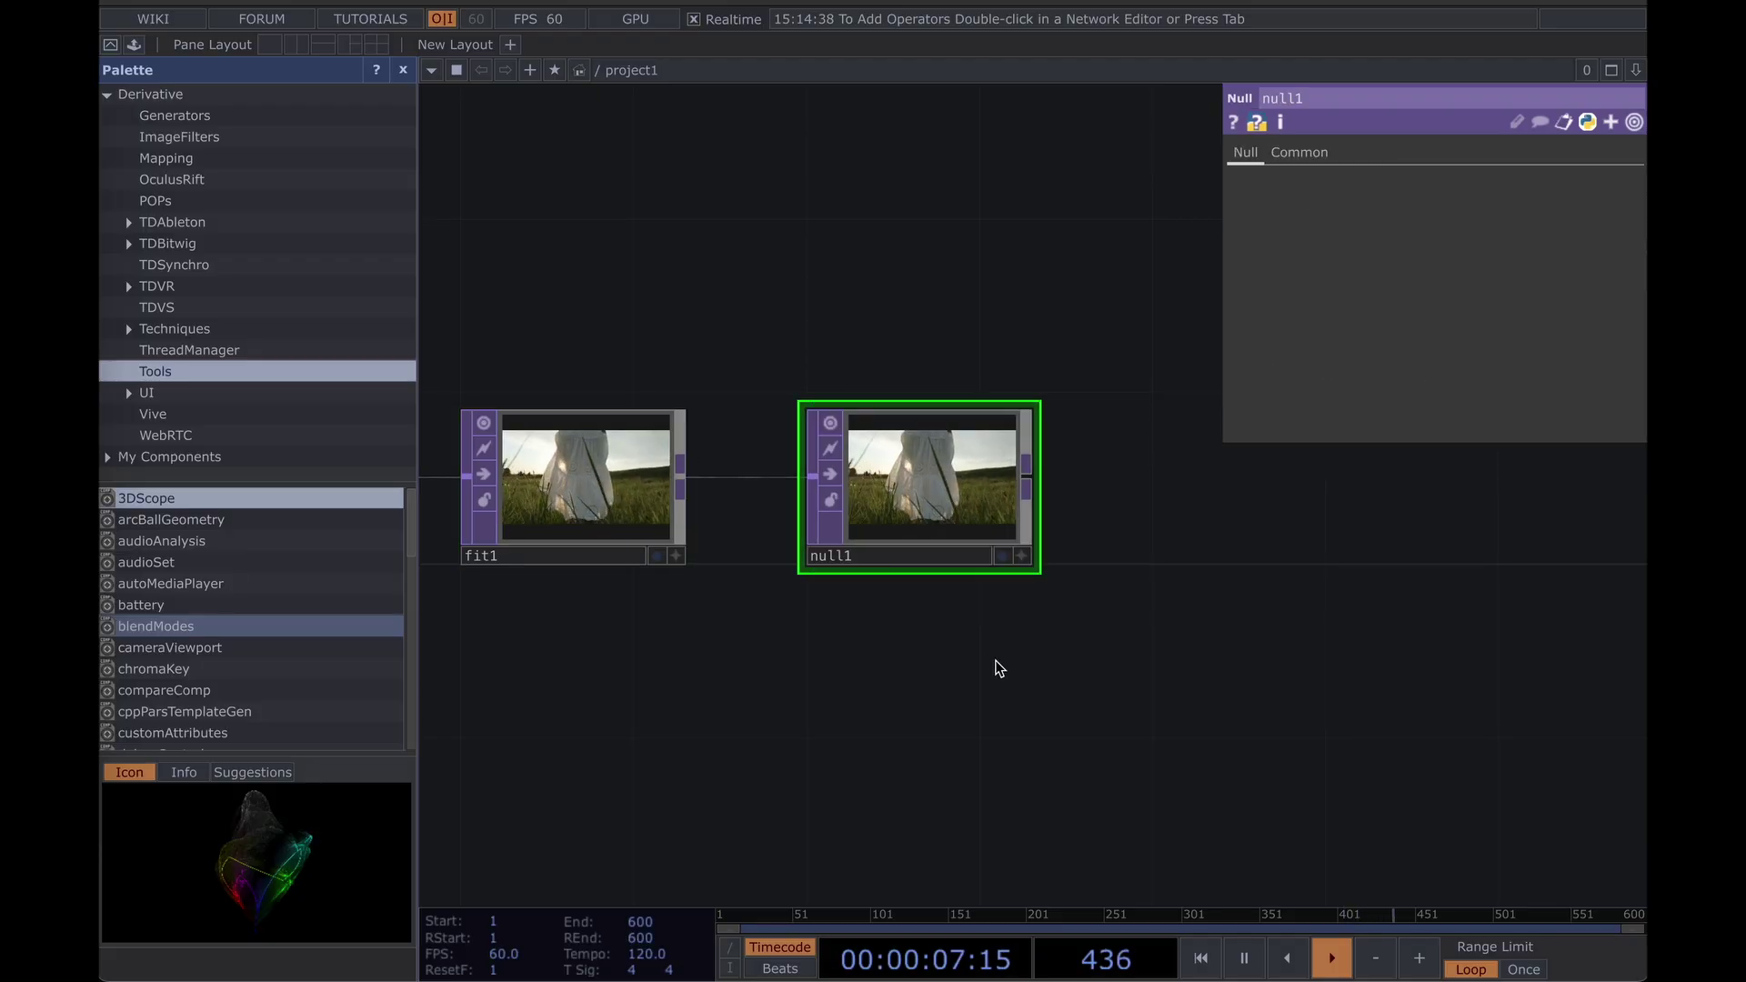
Rename the new Null operator as video and shift it slightly farther from the Fit operator.
left_click(829, 556)
type("video")
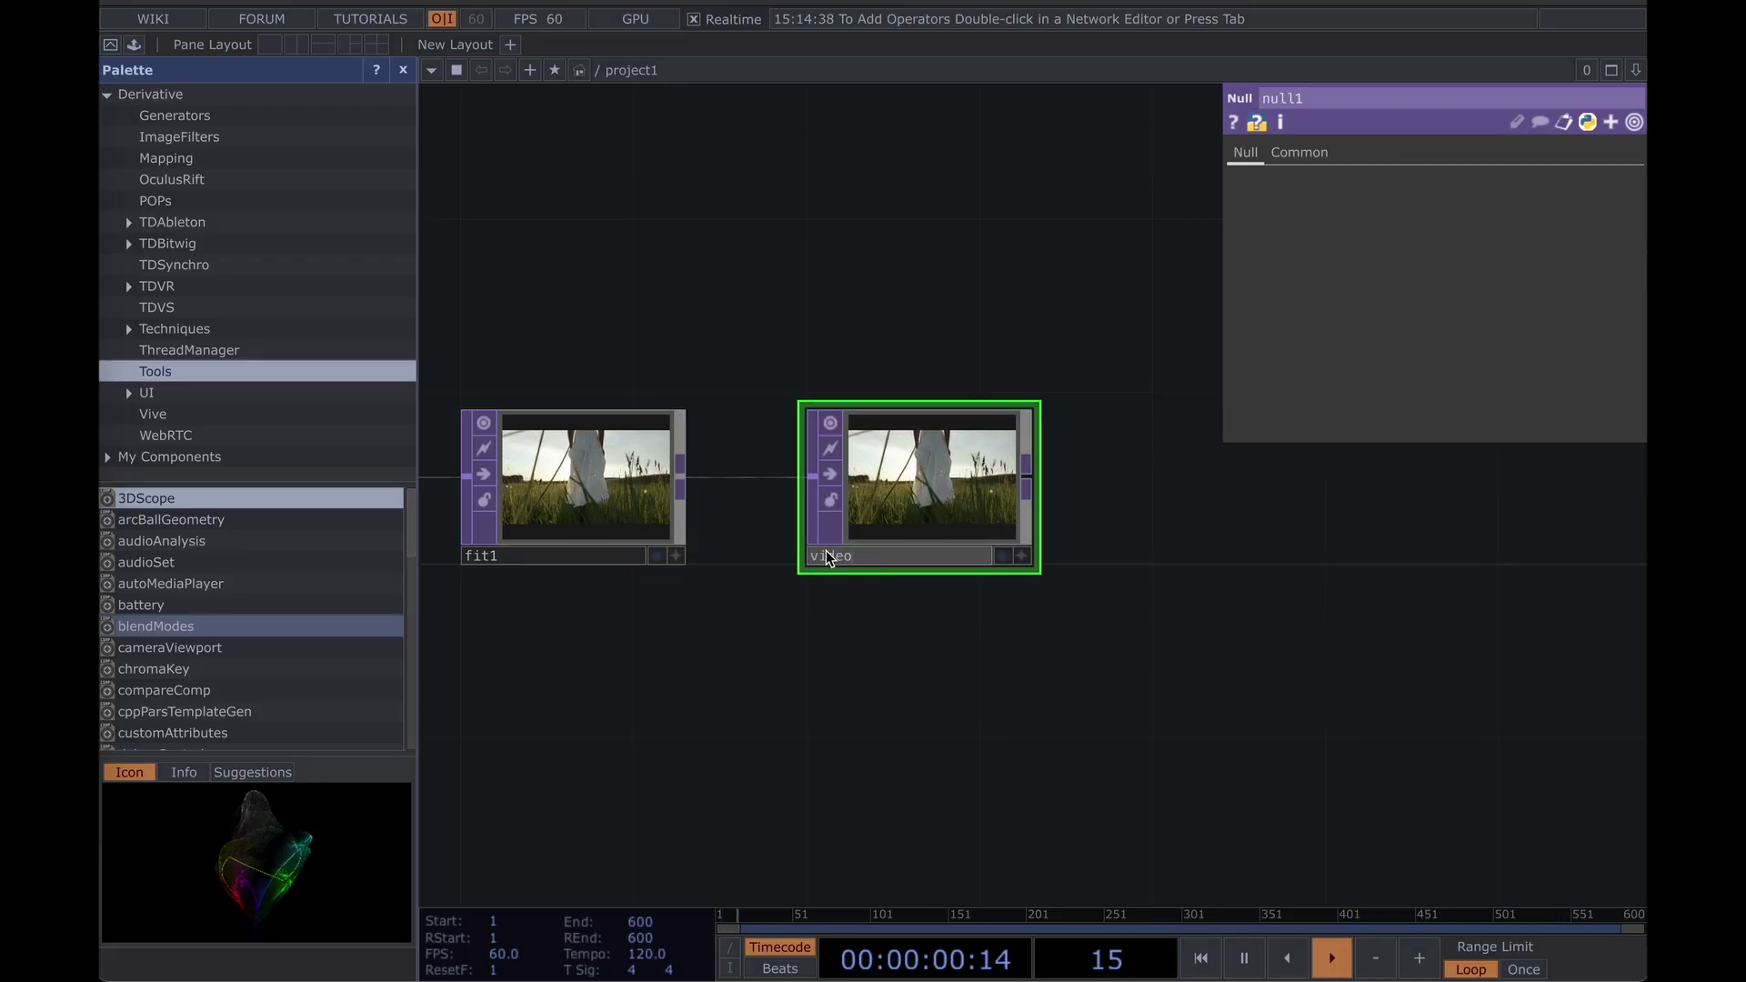
key("Return")
left_click_drag(900, 511, 943, 510)
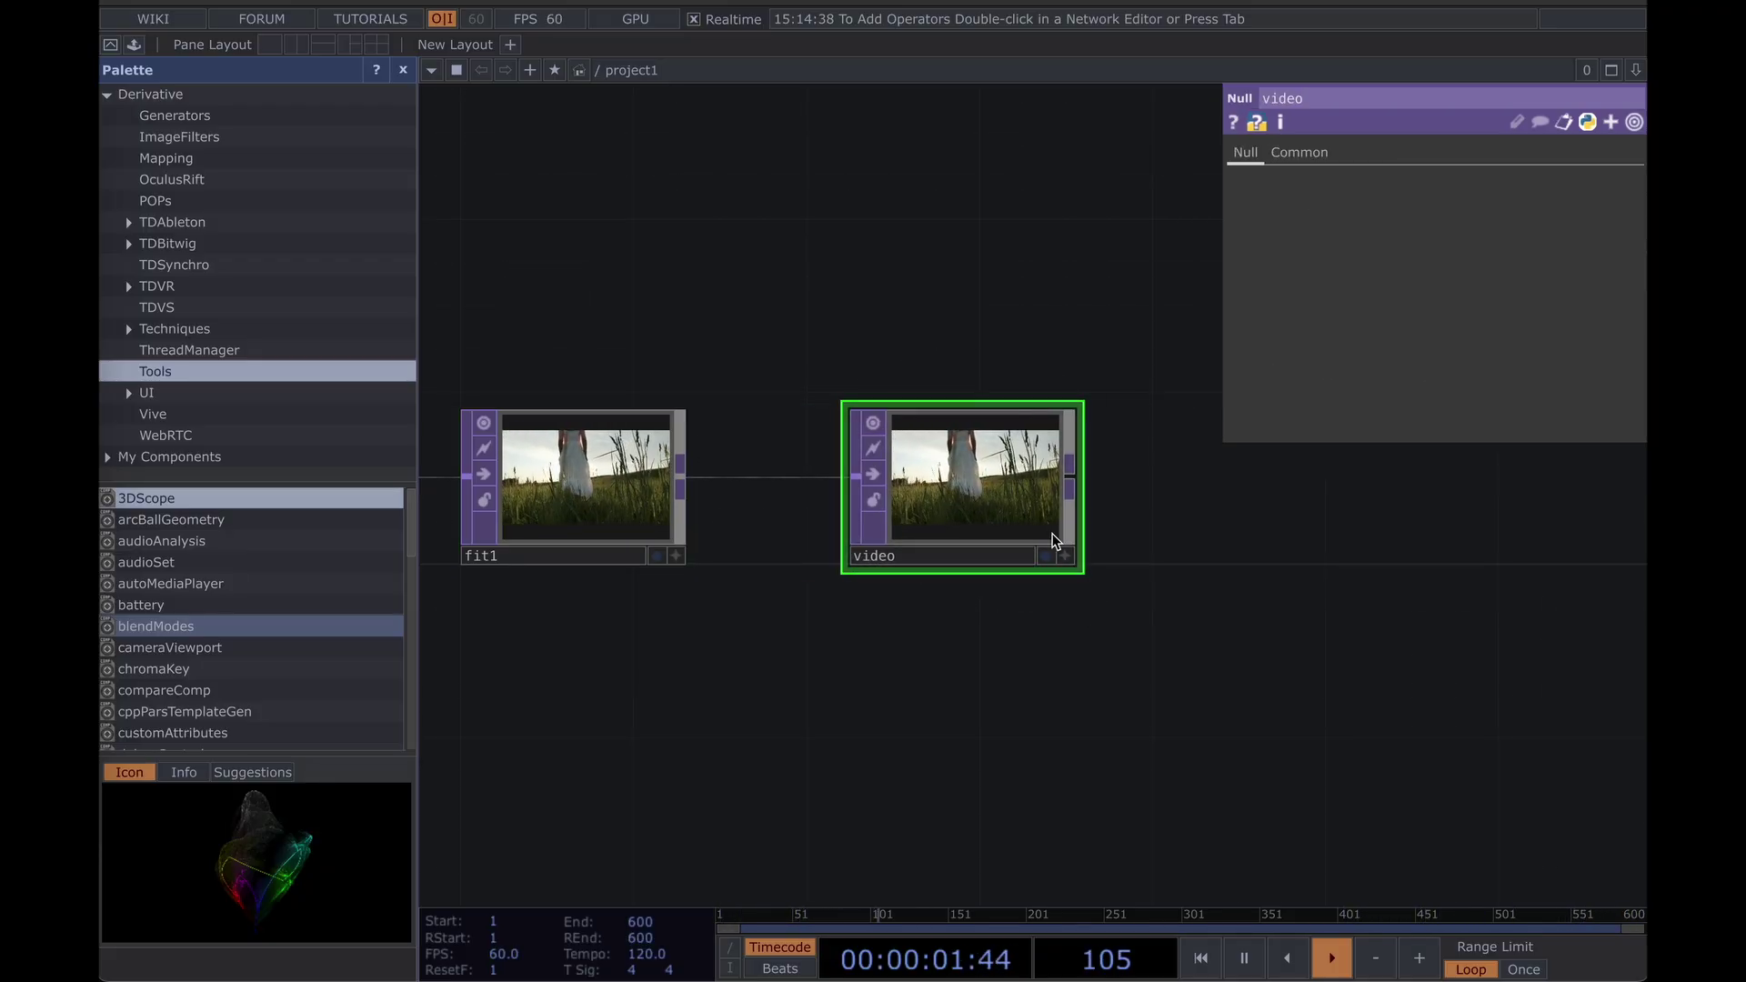
Add a second Null TOP wired to the output of the video operator and place it beside it.
scroll(1054, 540, "down", 5)
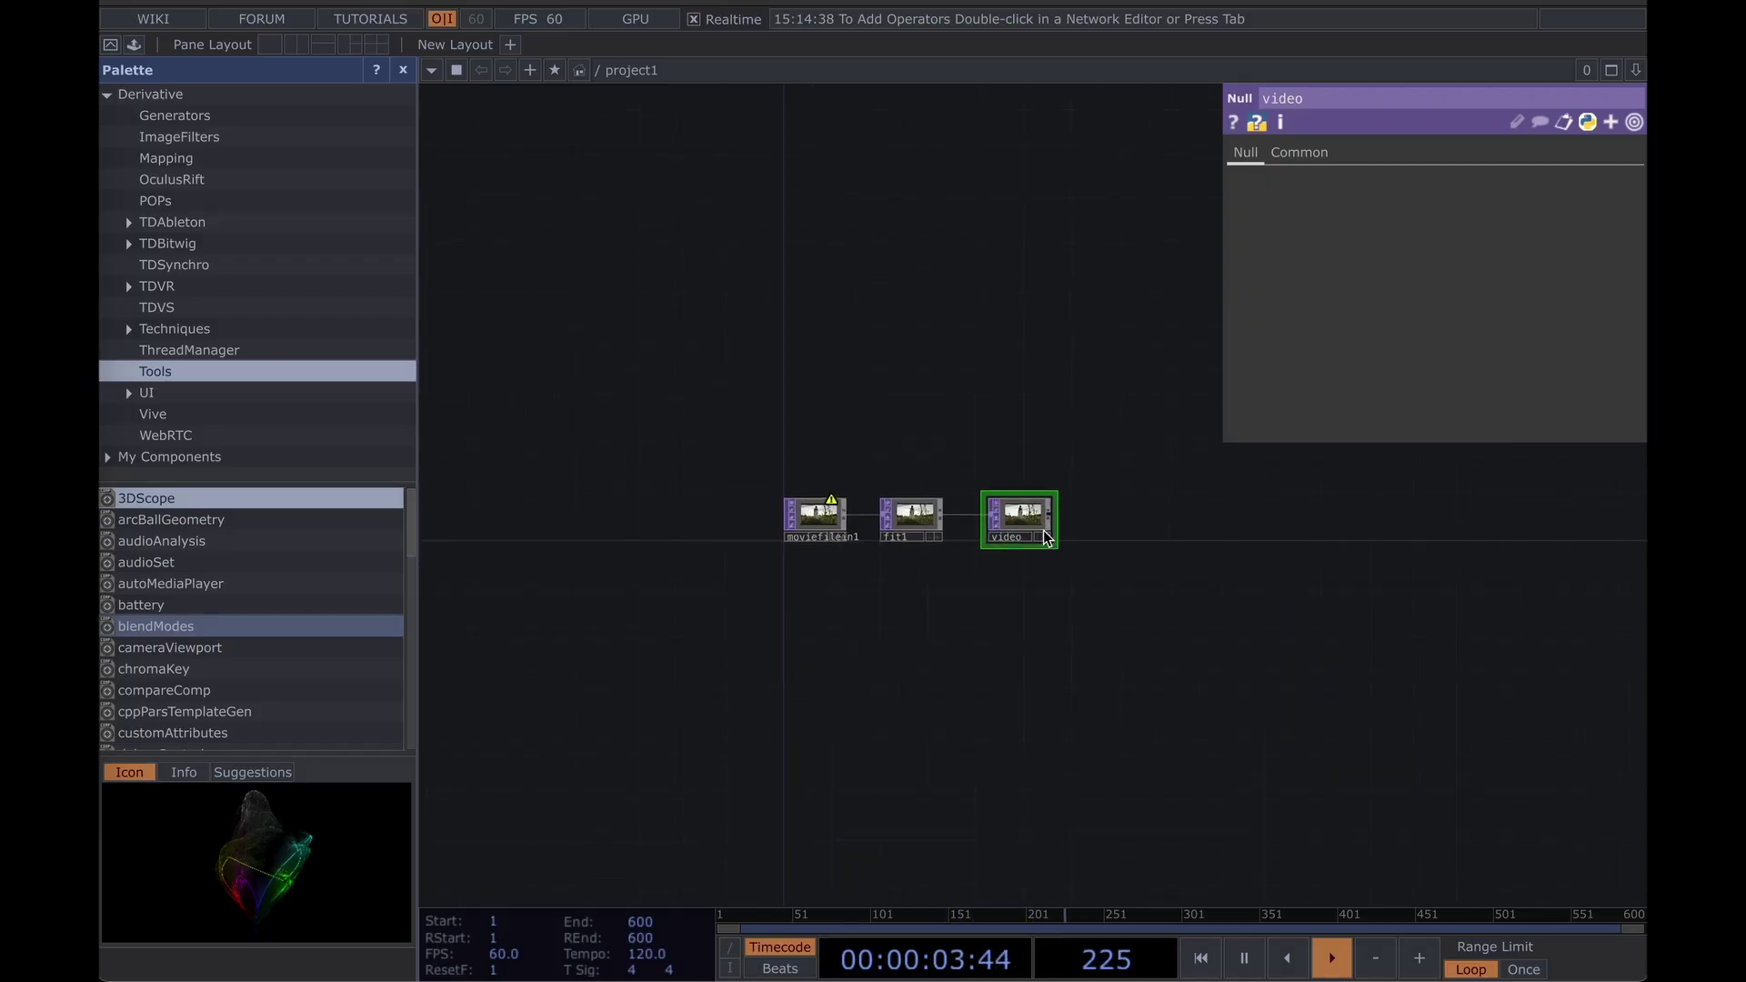
scroll(1046, 535, "up", 3)
scroll(1017, 529, "up", 3)
left_click_drag(1259, 604, 859, 610)
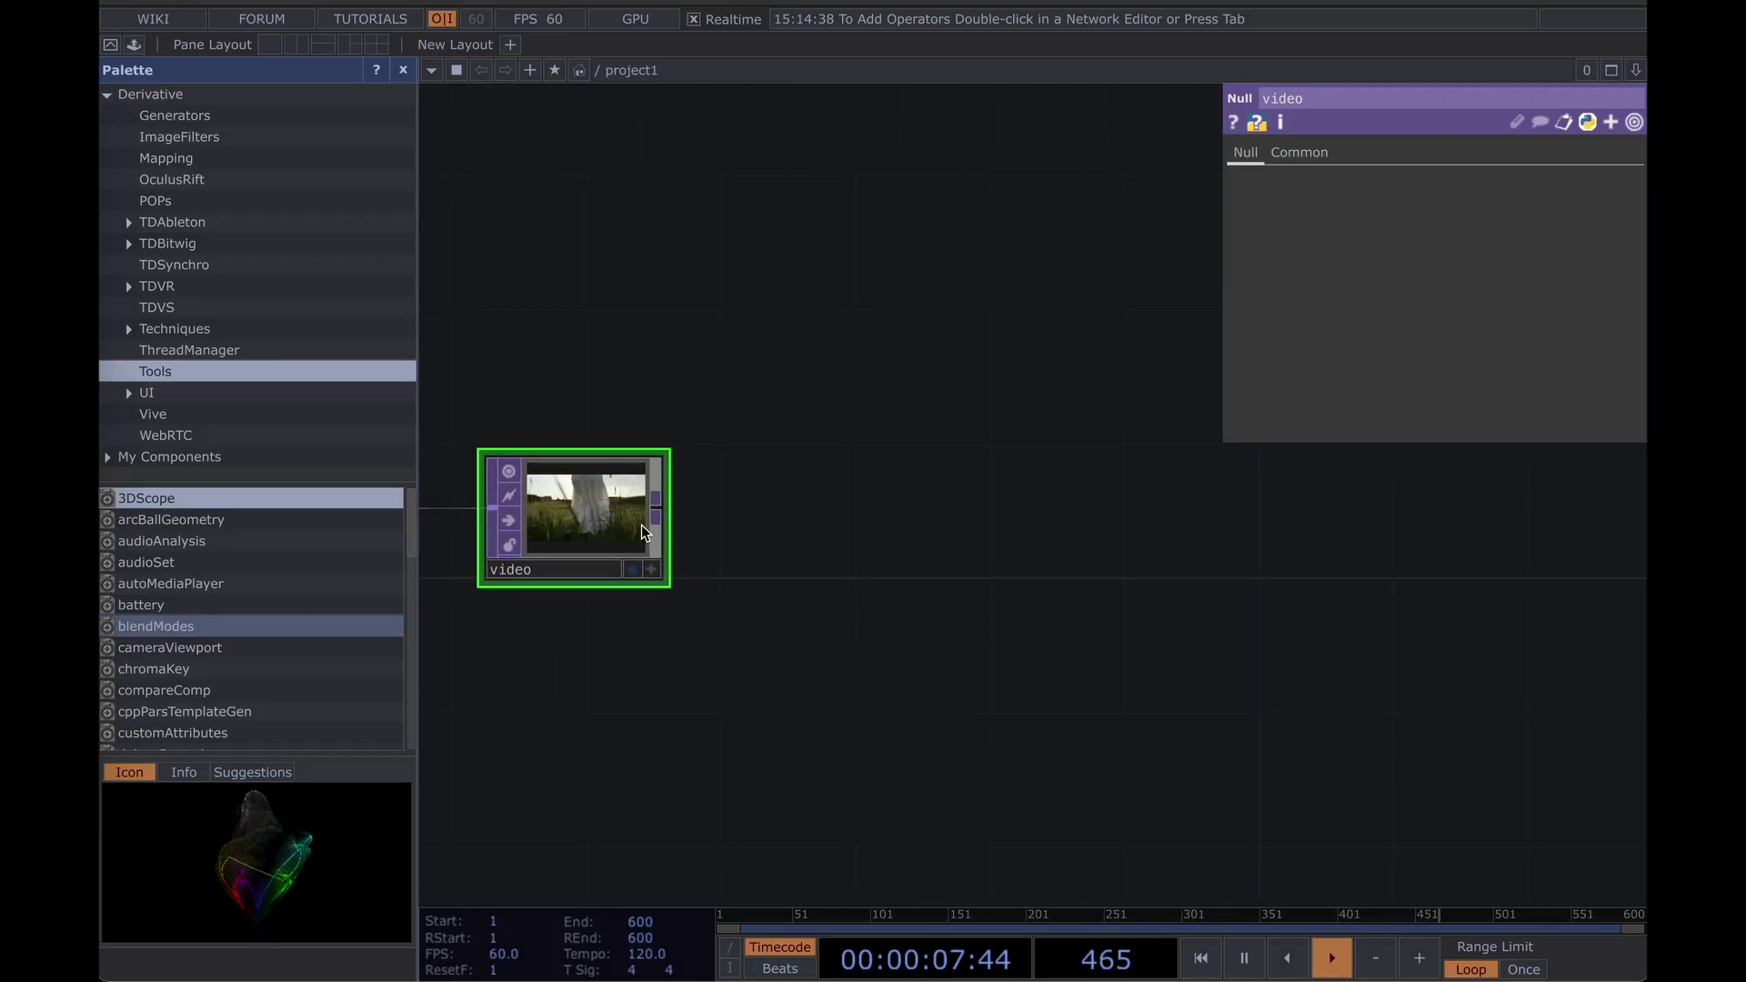
left_click(842, 504)
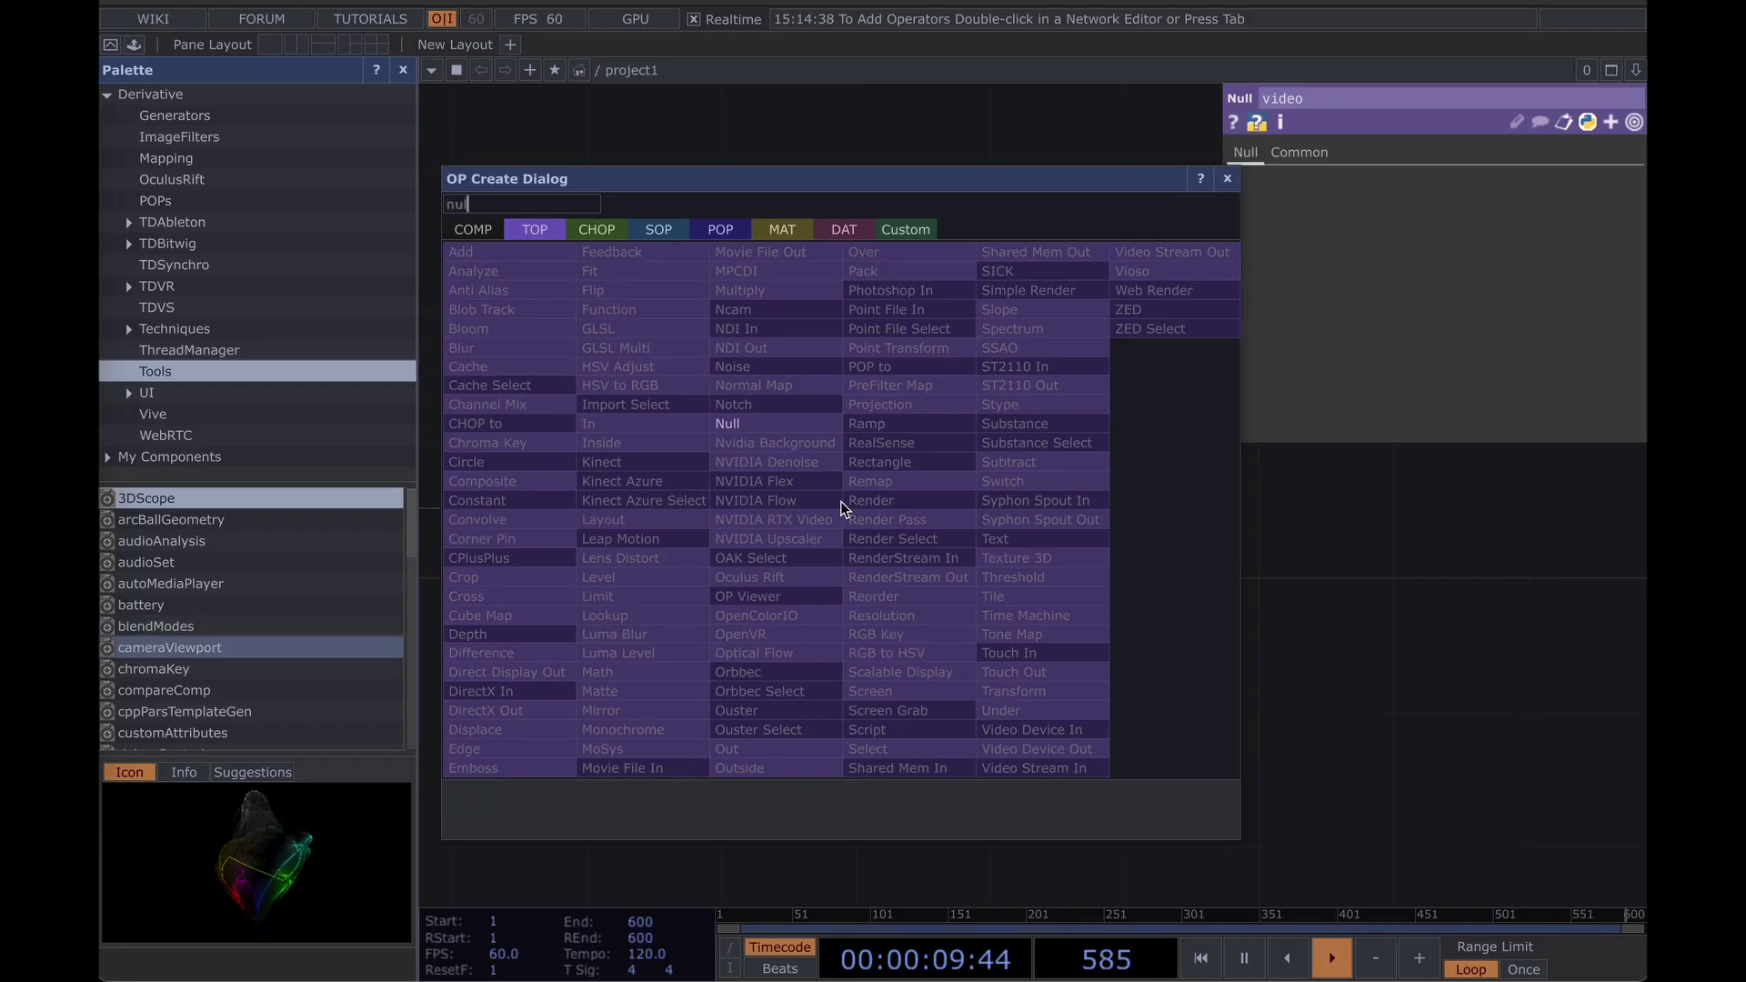
left_click(751, 423)
left_click(914, 517)
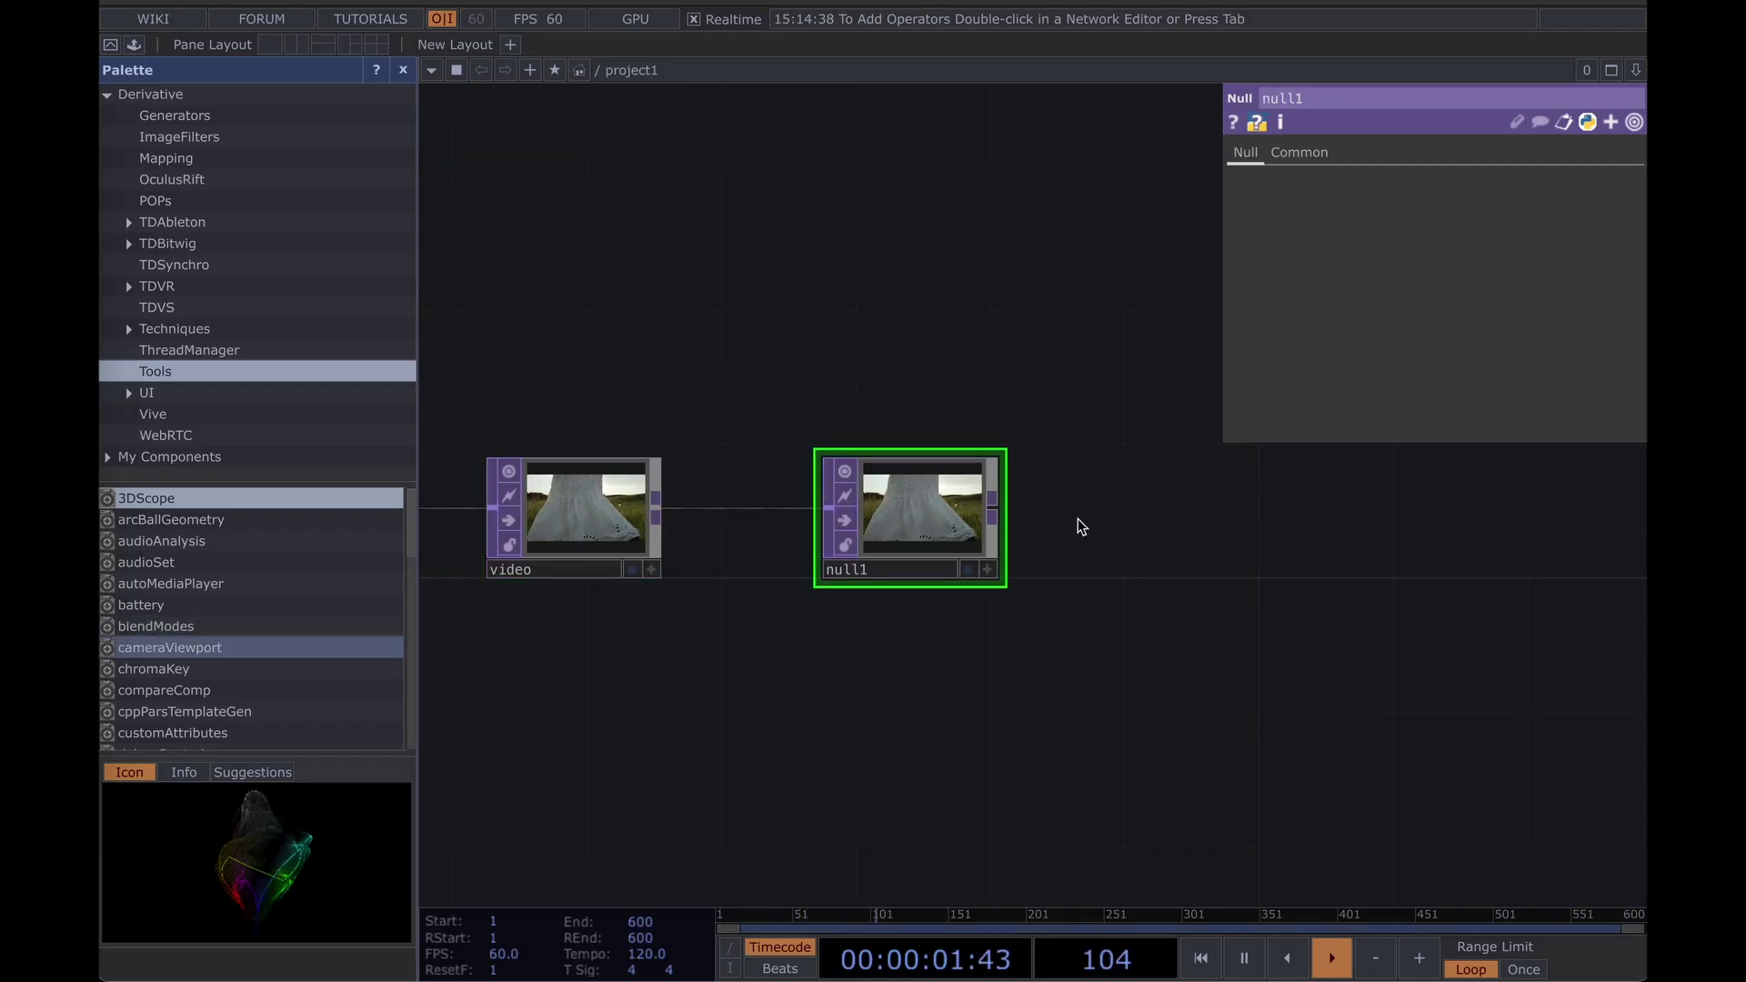
Branch a Cache TOP off the second Null operator's output and place it diagonally below that Null.
left_click_drag(1216, 522, 885, 513)
left_click_drag(662, 503, 776, 674)
type("cach")
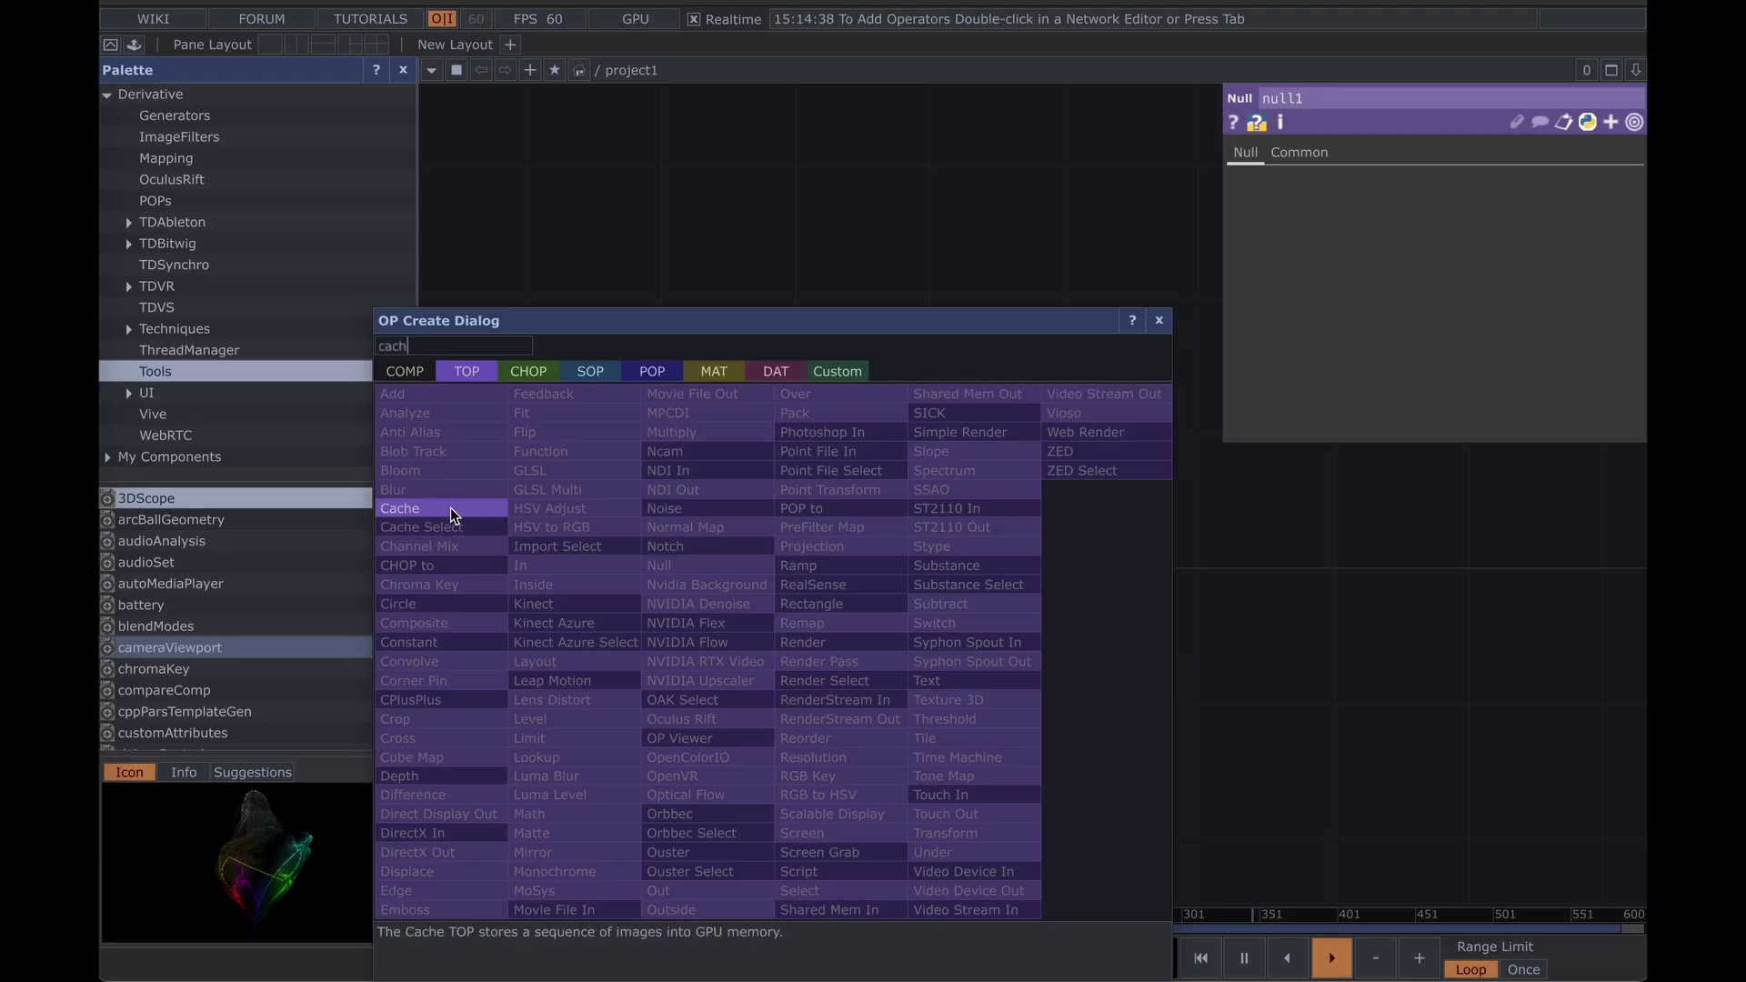
left_click(448, 507)
left_click(849, 646)
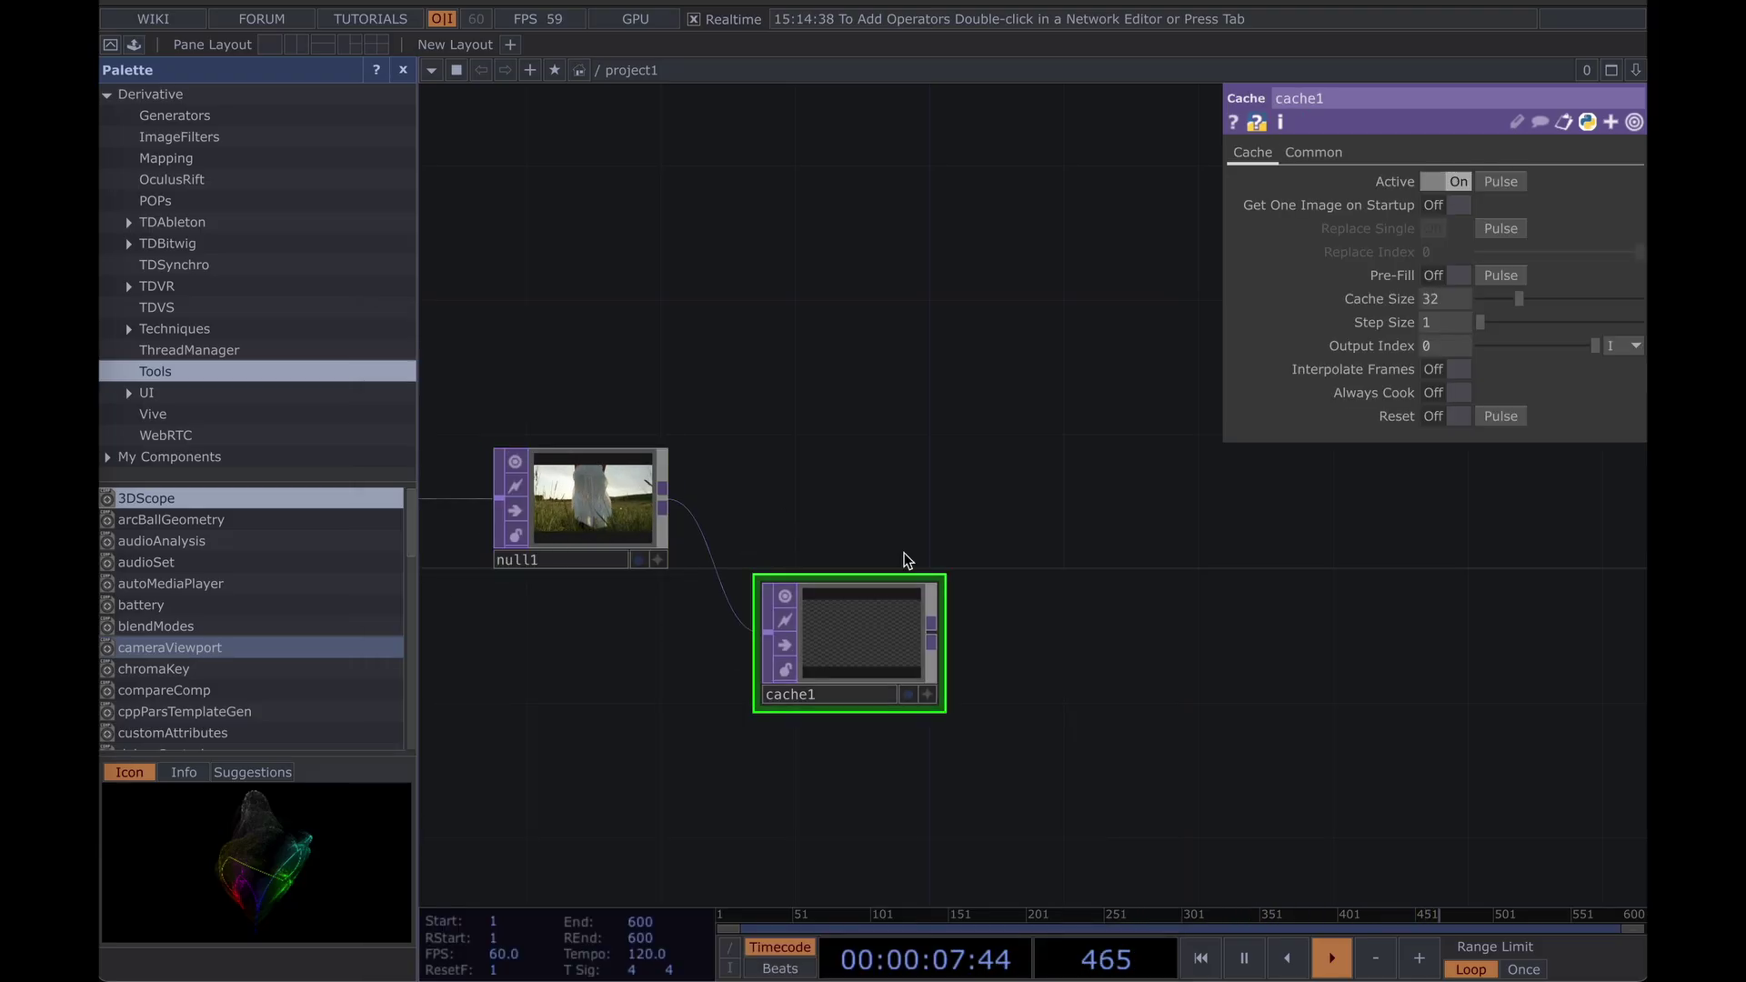
Add an unconnected Difference TOP beyond the second Null and Cache operators.
left_click_drag(1005, 491, 868, 486)
double_click(948, 487)
type("di")
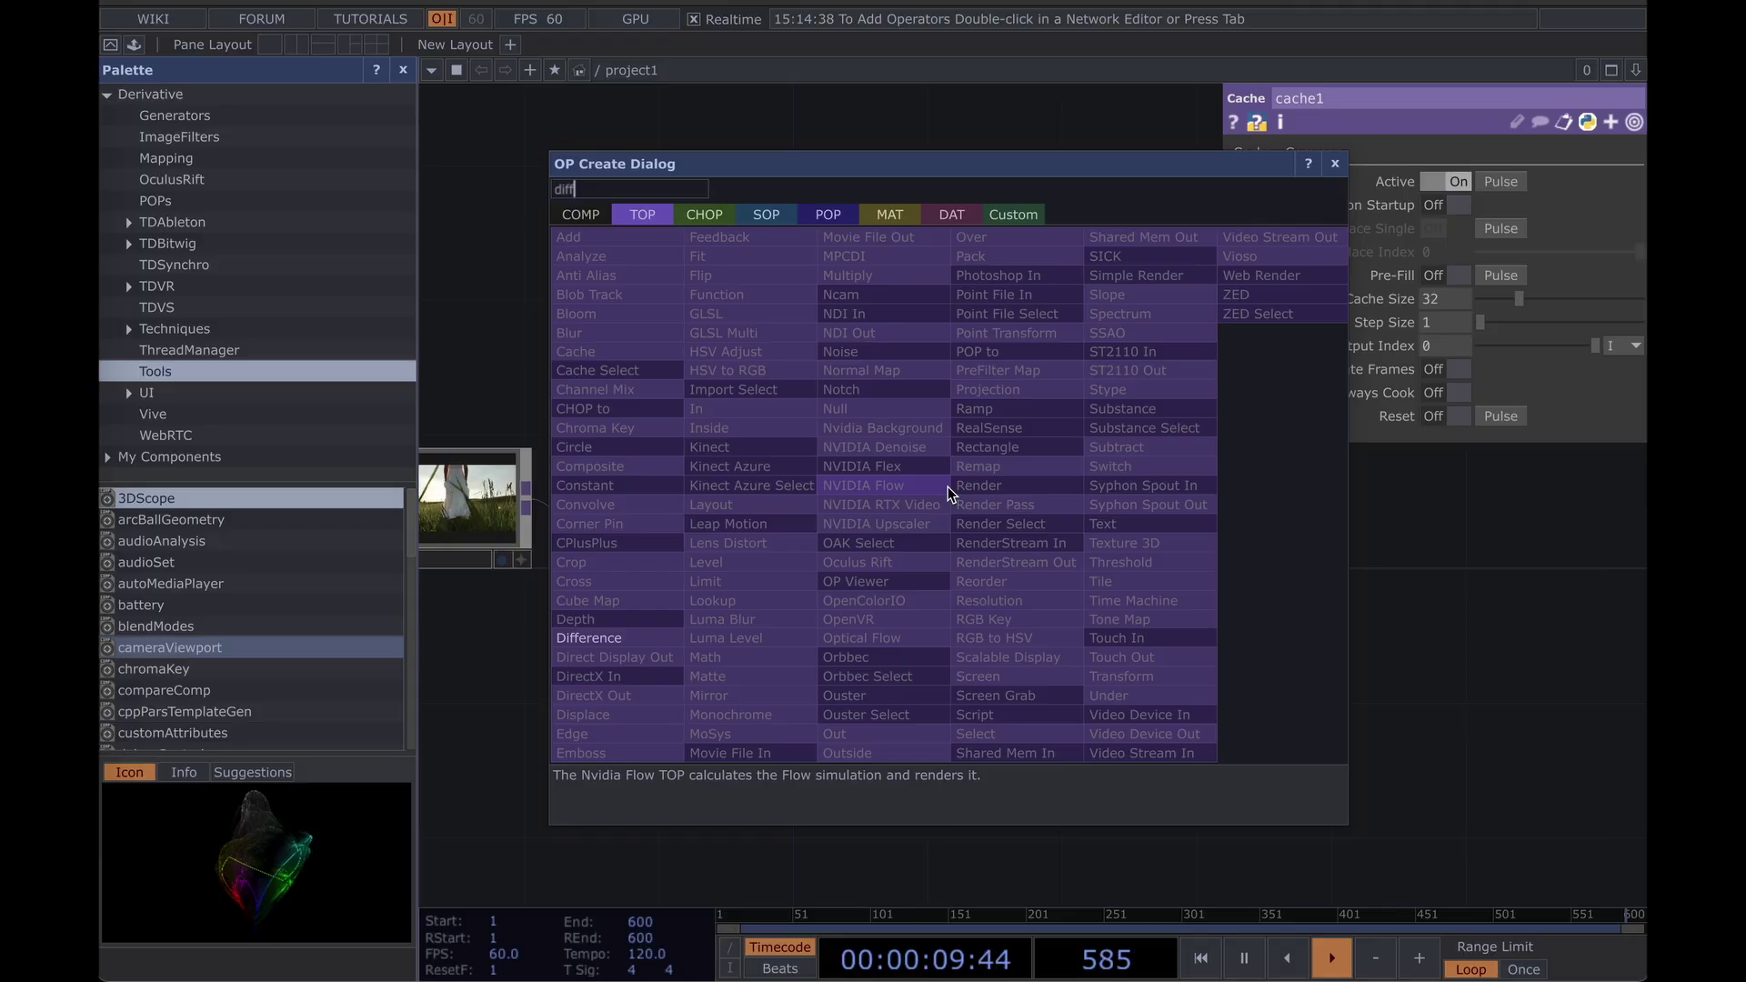
type("ff")
left_click(636, 641)
left_click(981, 486)
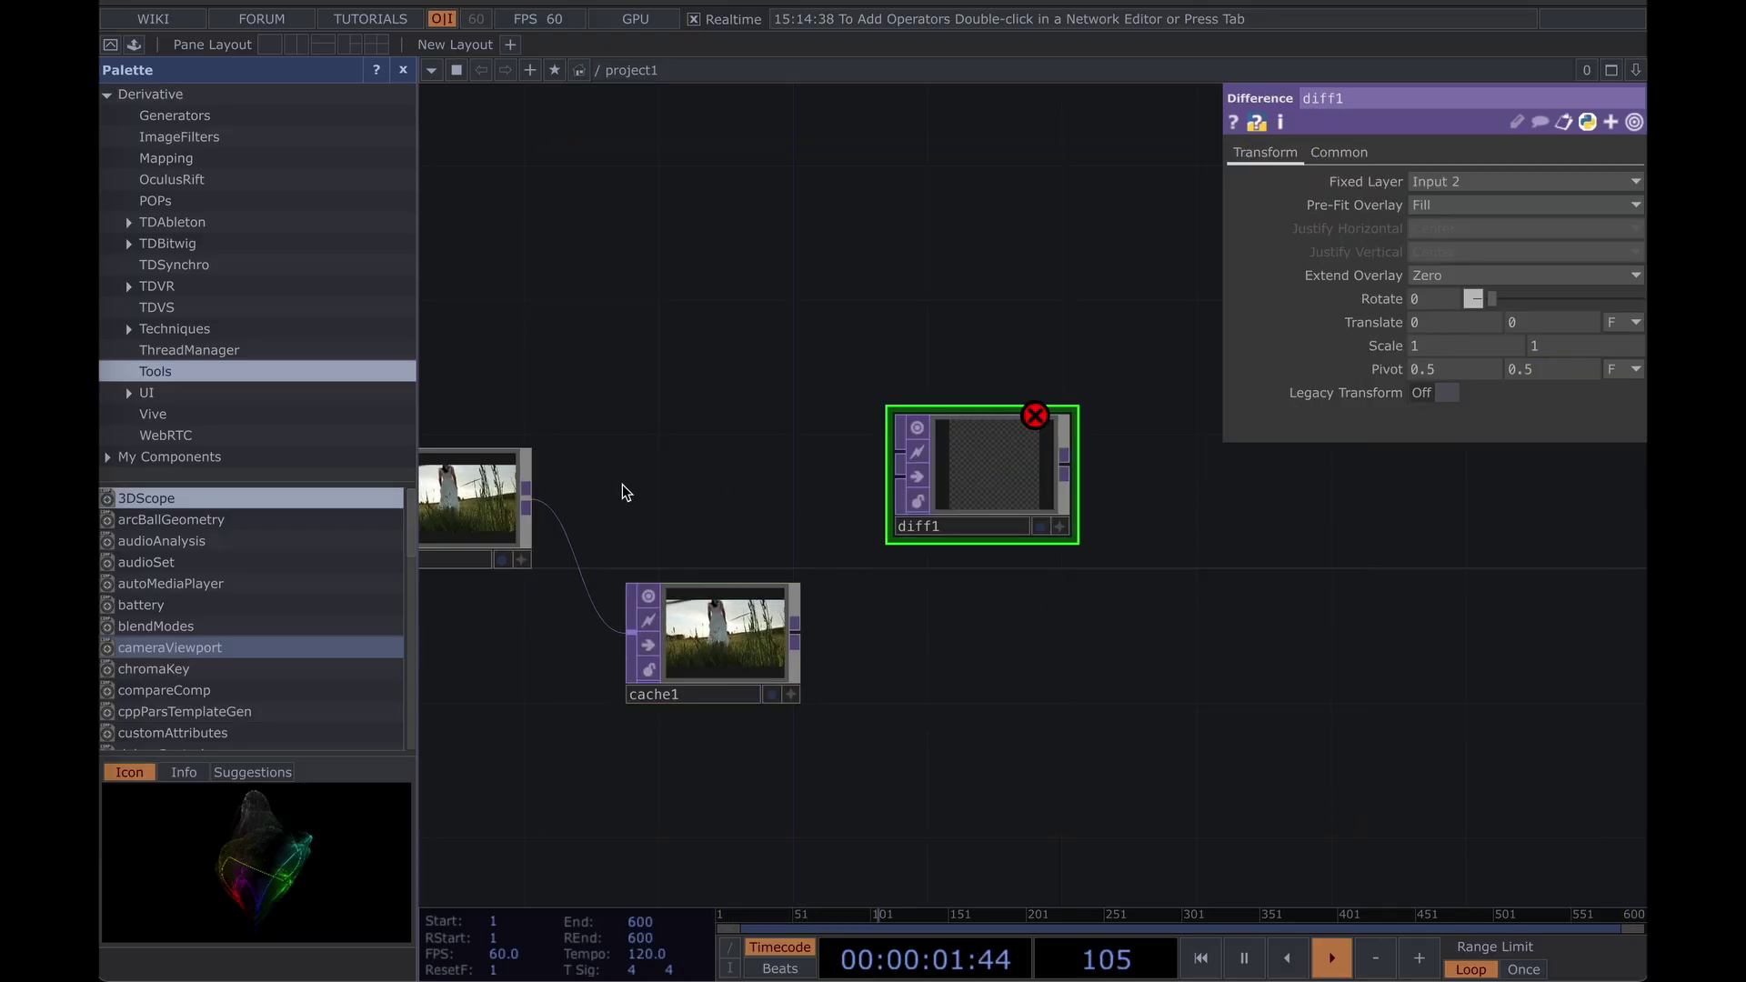
Wire the second Null into the Difference operator's first input and the Cache into its second, lowering the Difference operator to line up with the Null.
left_click_drag(644, 486, 839, 490)
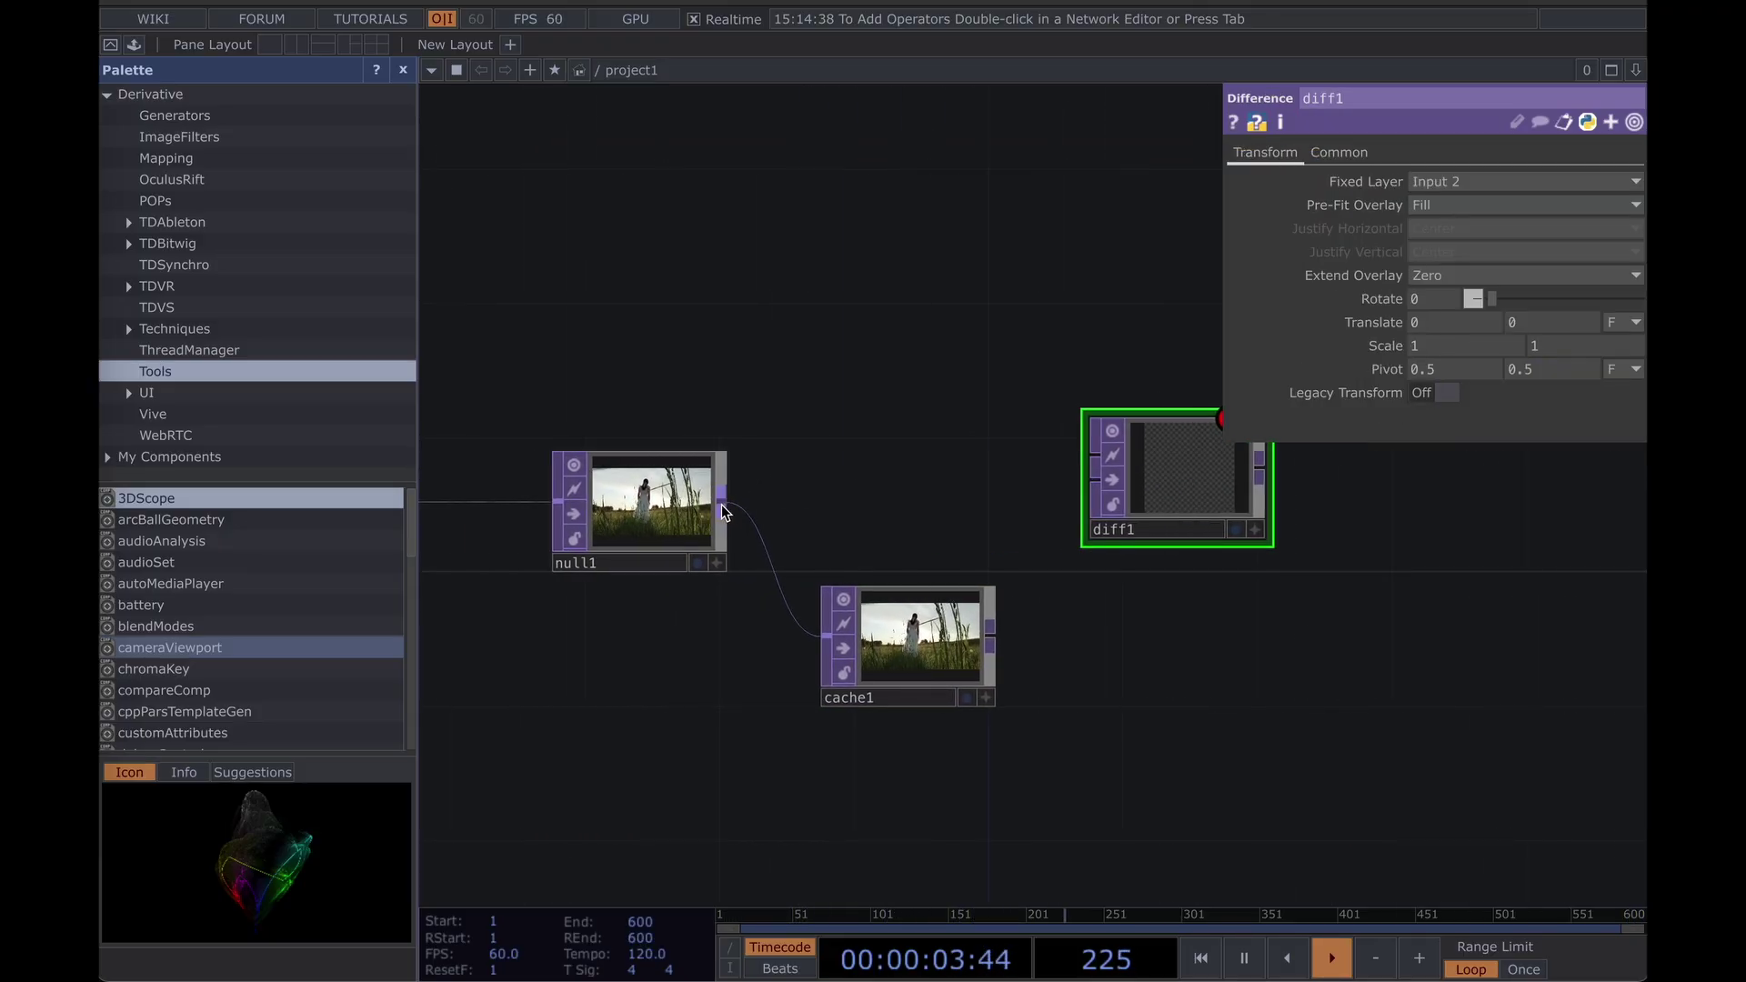
left_click_drag(991, 460, 1095, 454)
left_click_drag(1122, 523, 1122, 556)
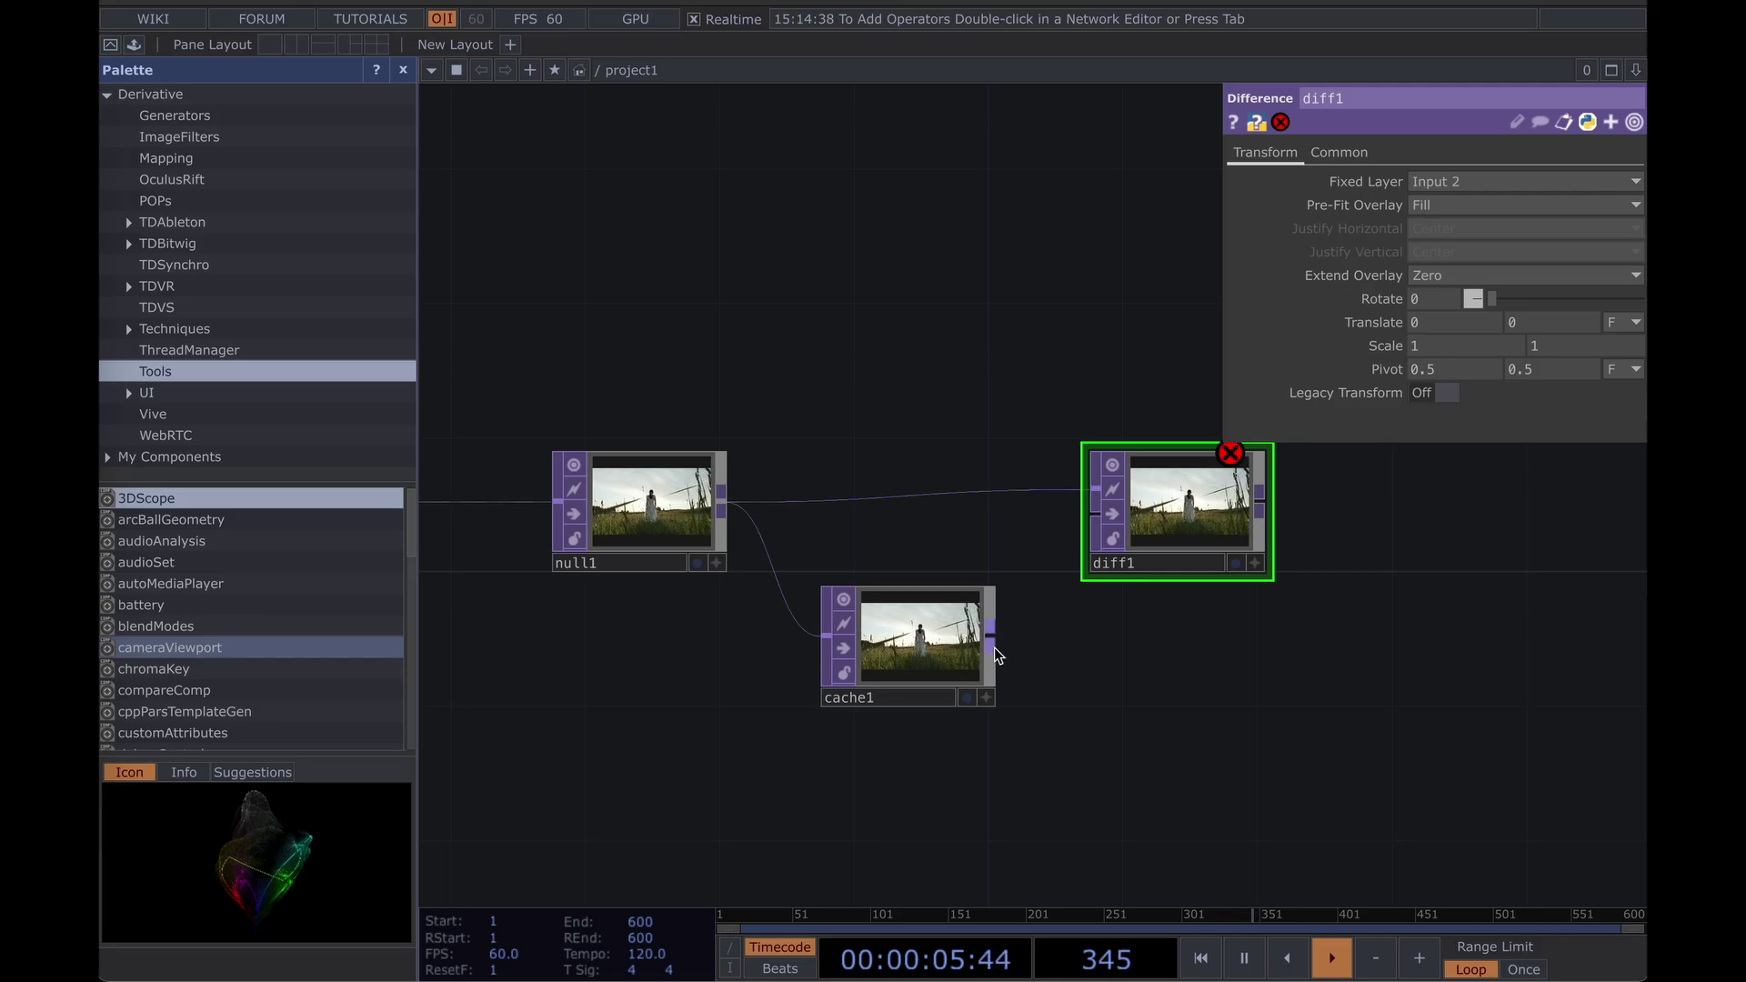
left_click_drag(993, 647, 1092, 517)
Set the Cache operator's cache size to 2 and its output index to -1.
left_click_drag(1143, 608, 981, 602)
middle_click_drag(1019, 607, 1019, 609)
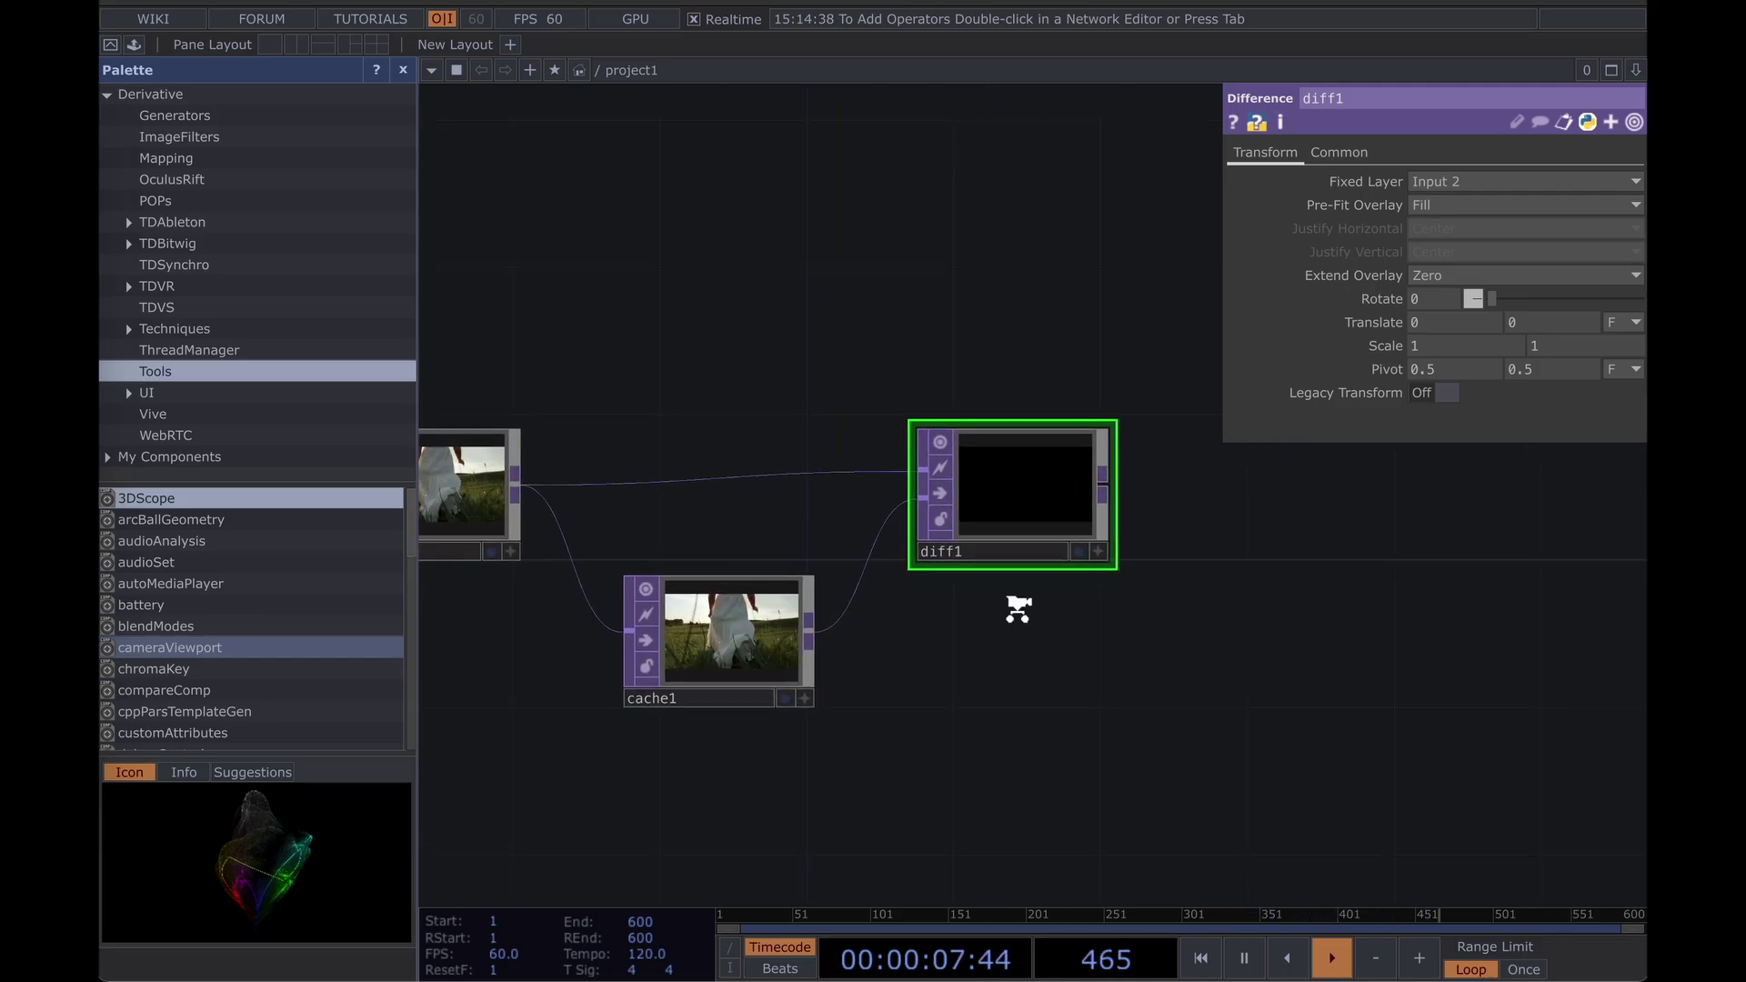
scroll(1018, 610, "up", 2)
left_click(633, 646)
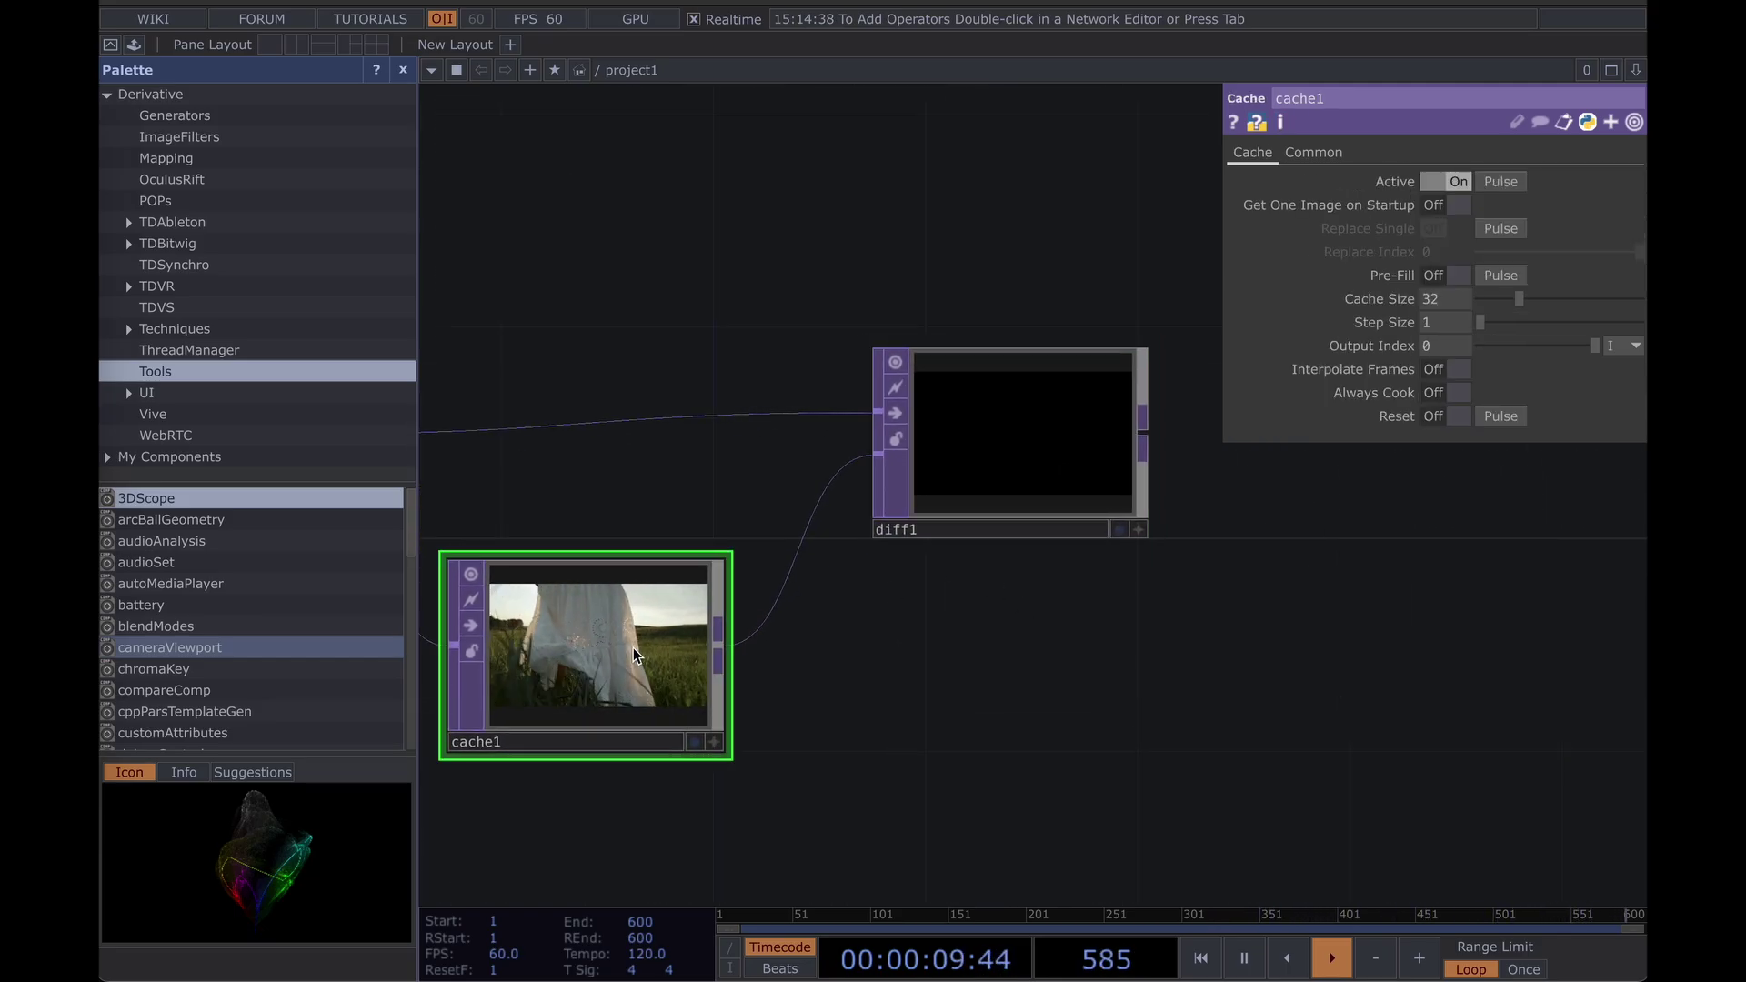
scroll(1037, 473, "left", 2)
left_click_drag(1439, 298, 1415, 304)
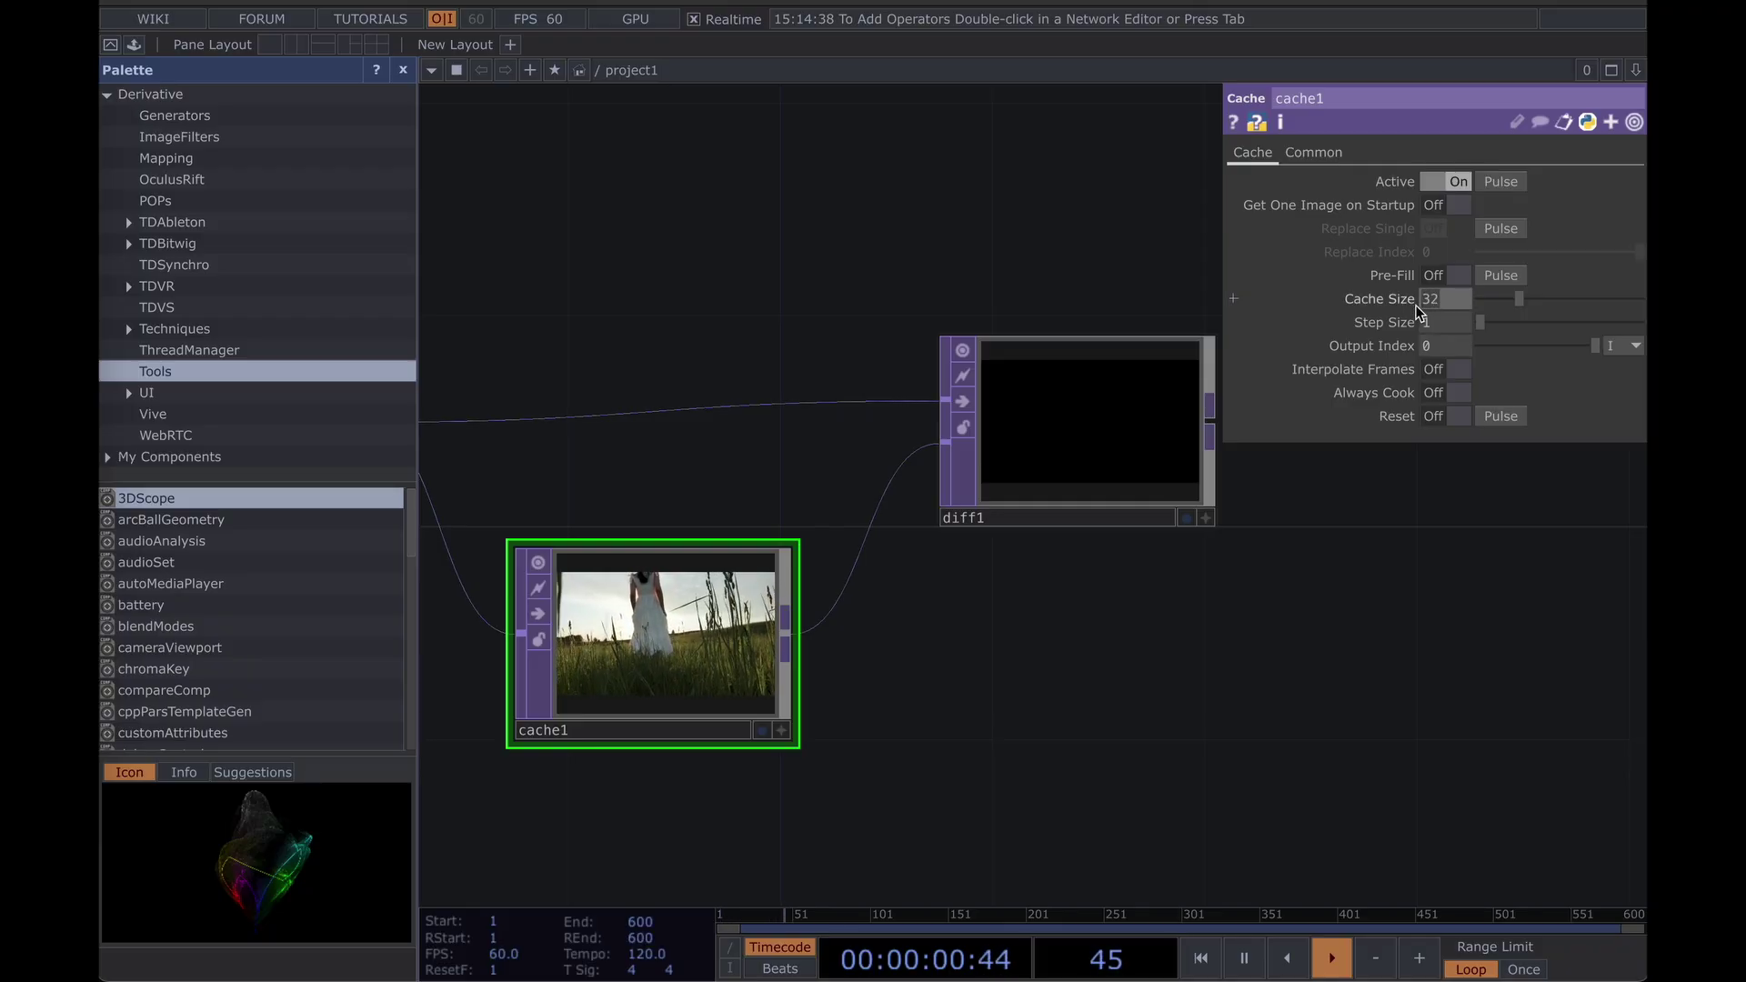
type("2")
key("Return")
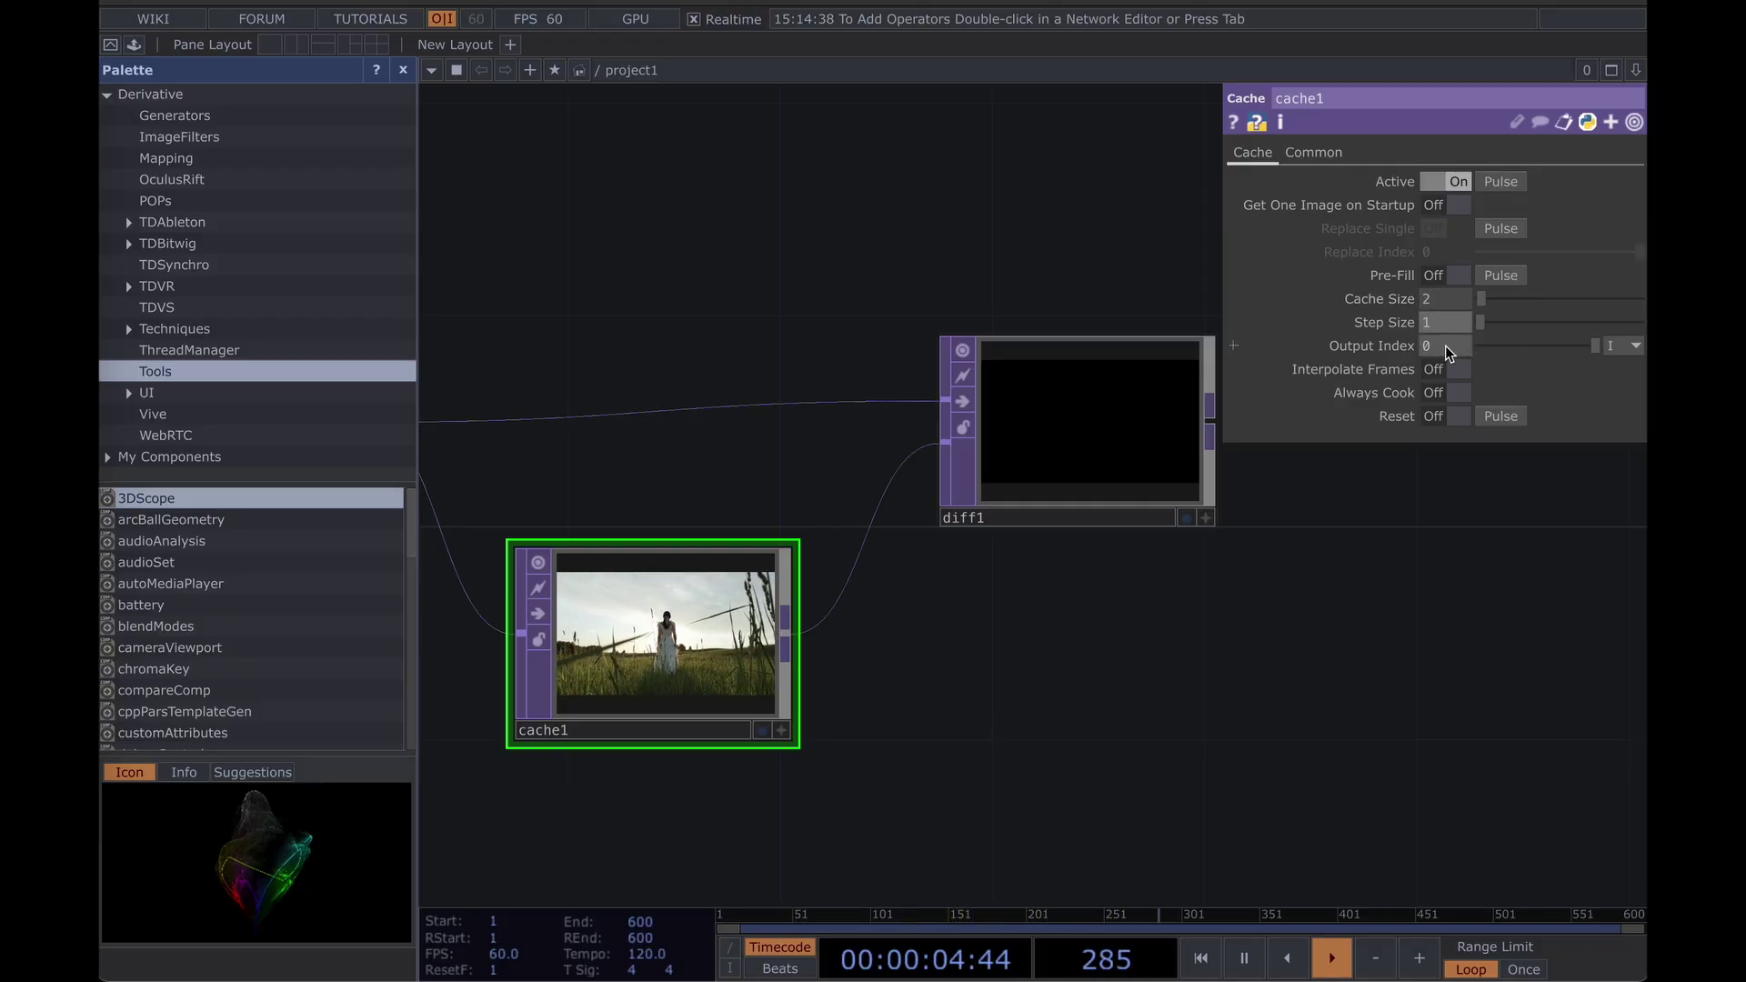
left_click(1446, 347)
type("-1")
key("Return")
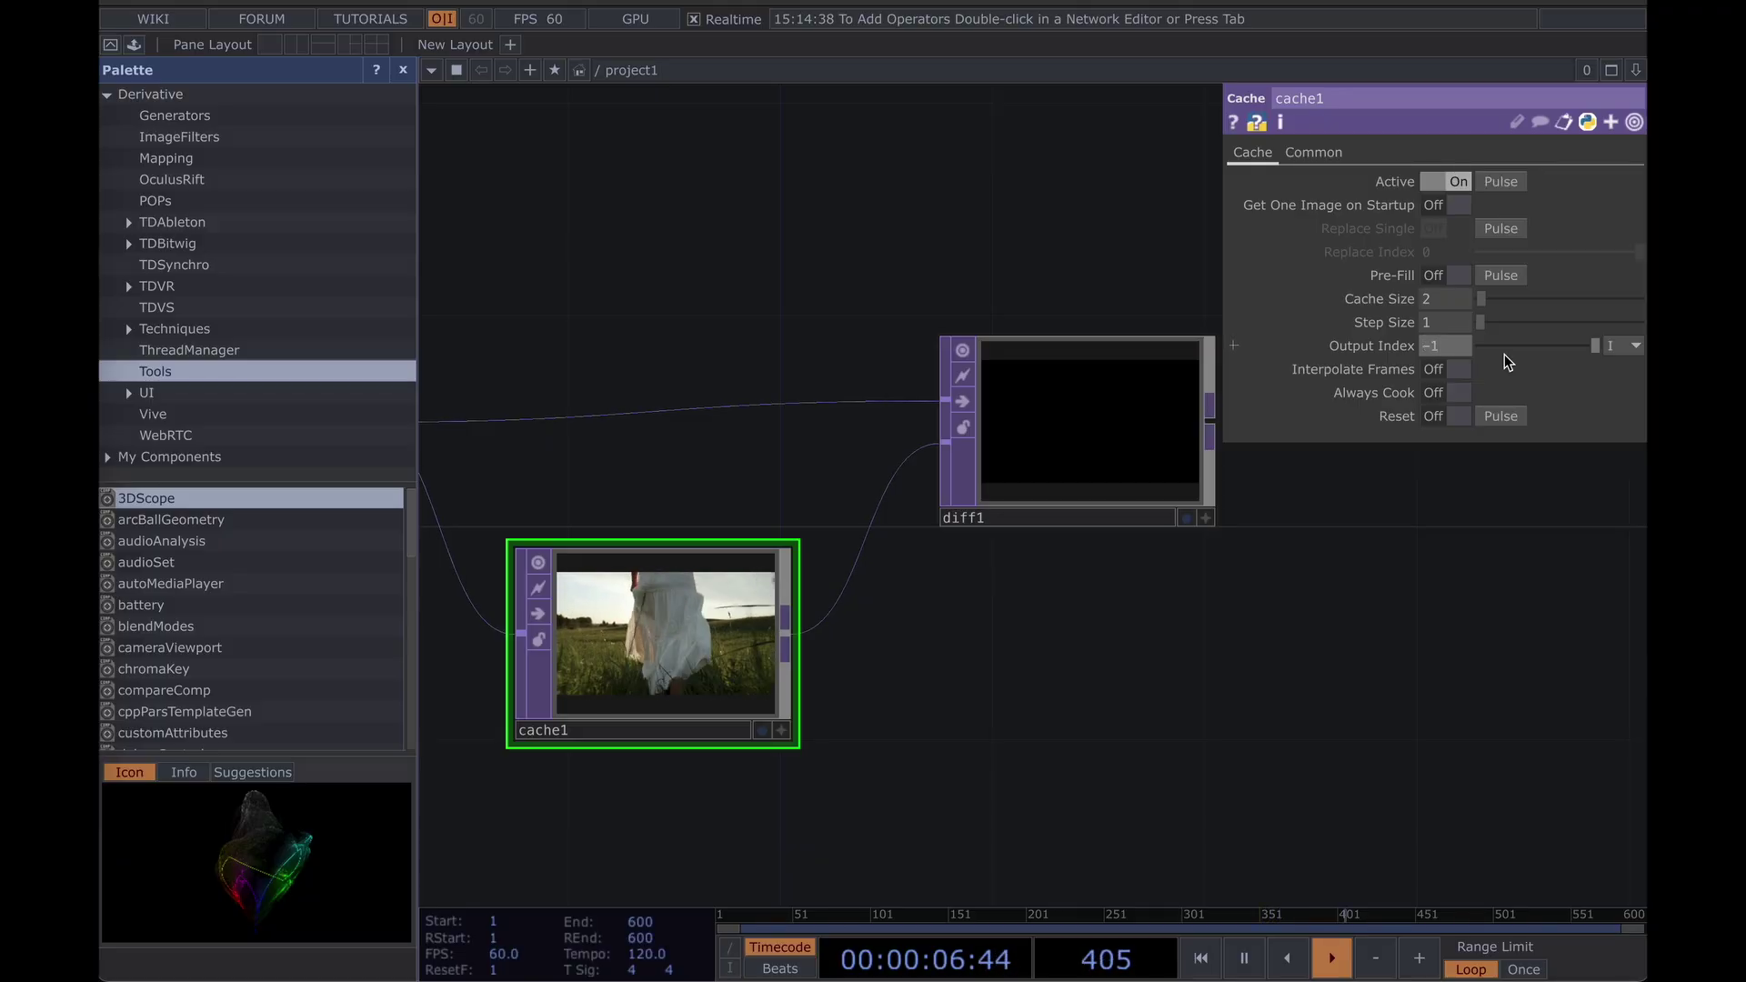
Examine the Difference operator's output image up close while the clip plays.
left_click_drag(1177, 709, 1101, 727)
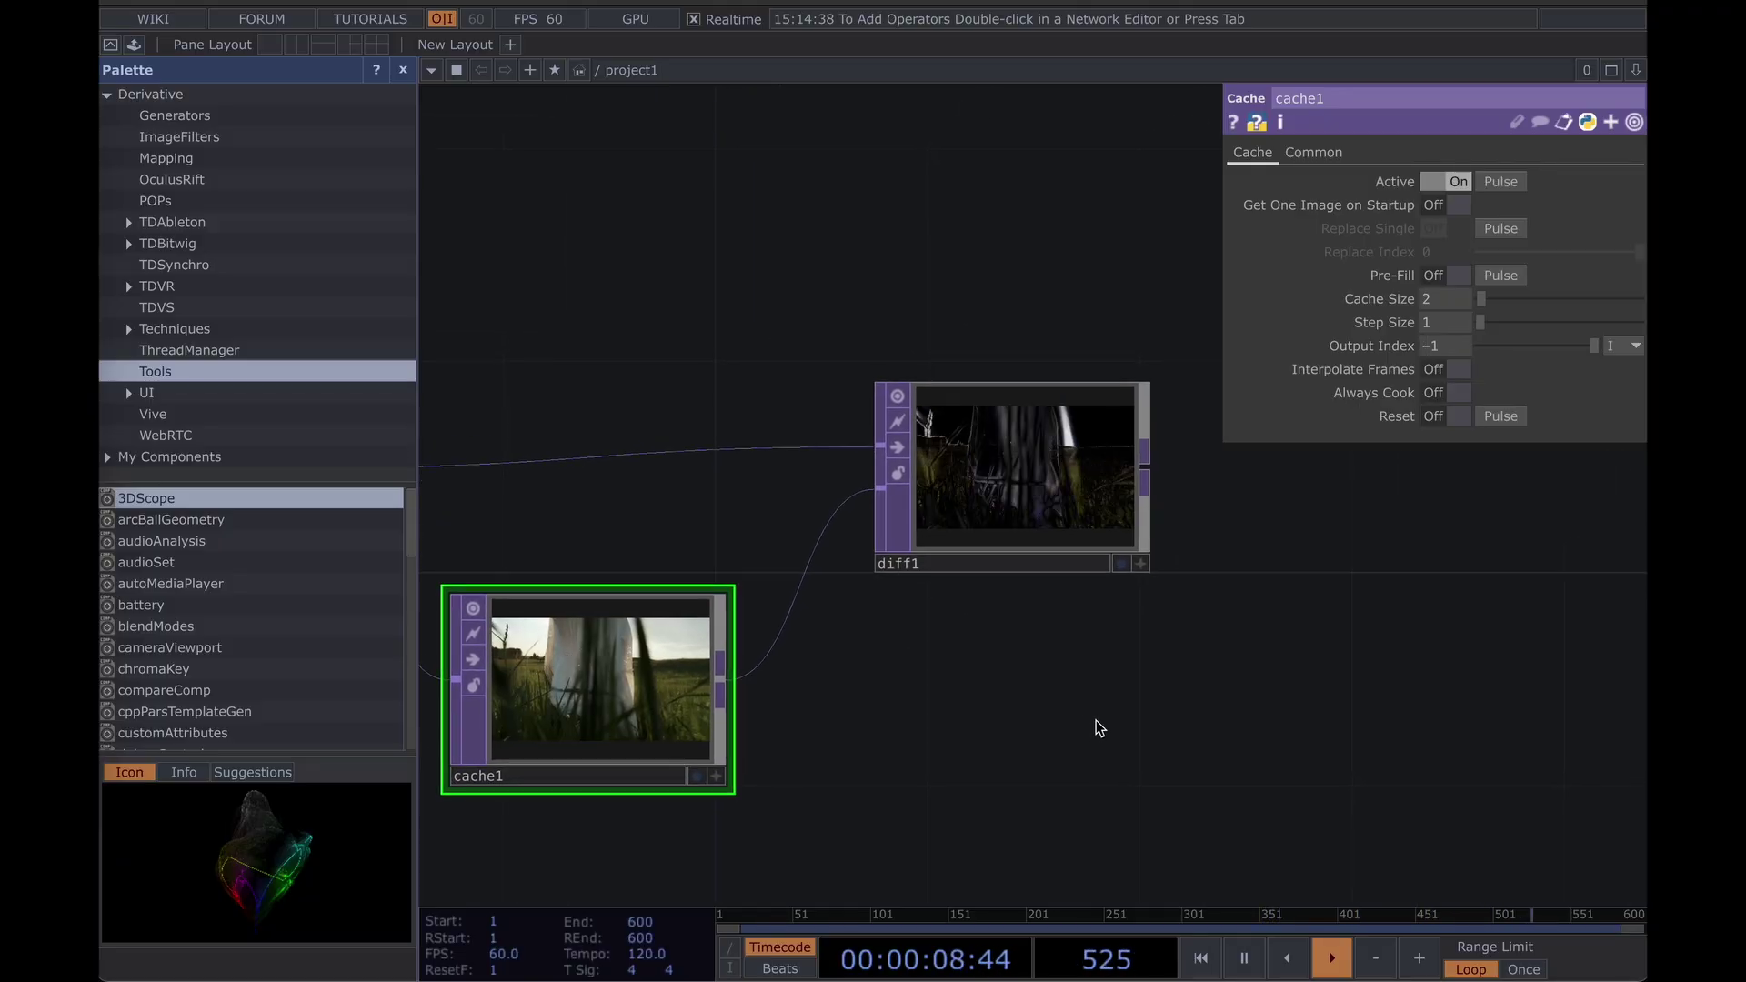
scroll(1028, 480, "up", 5)
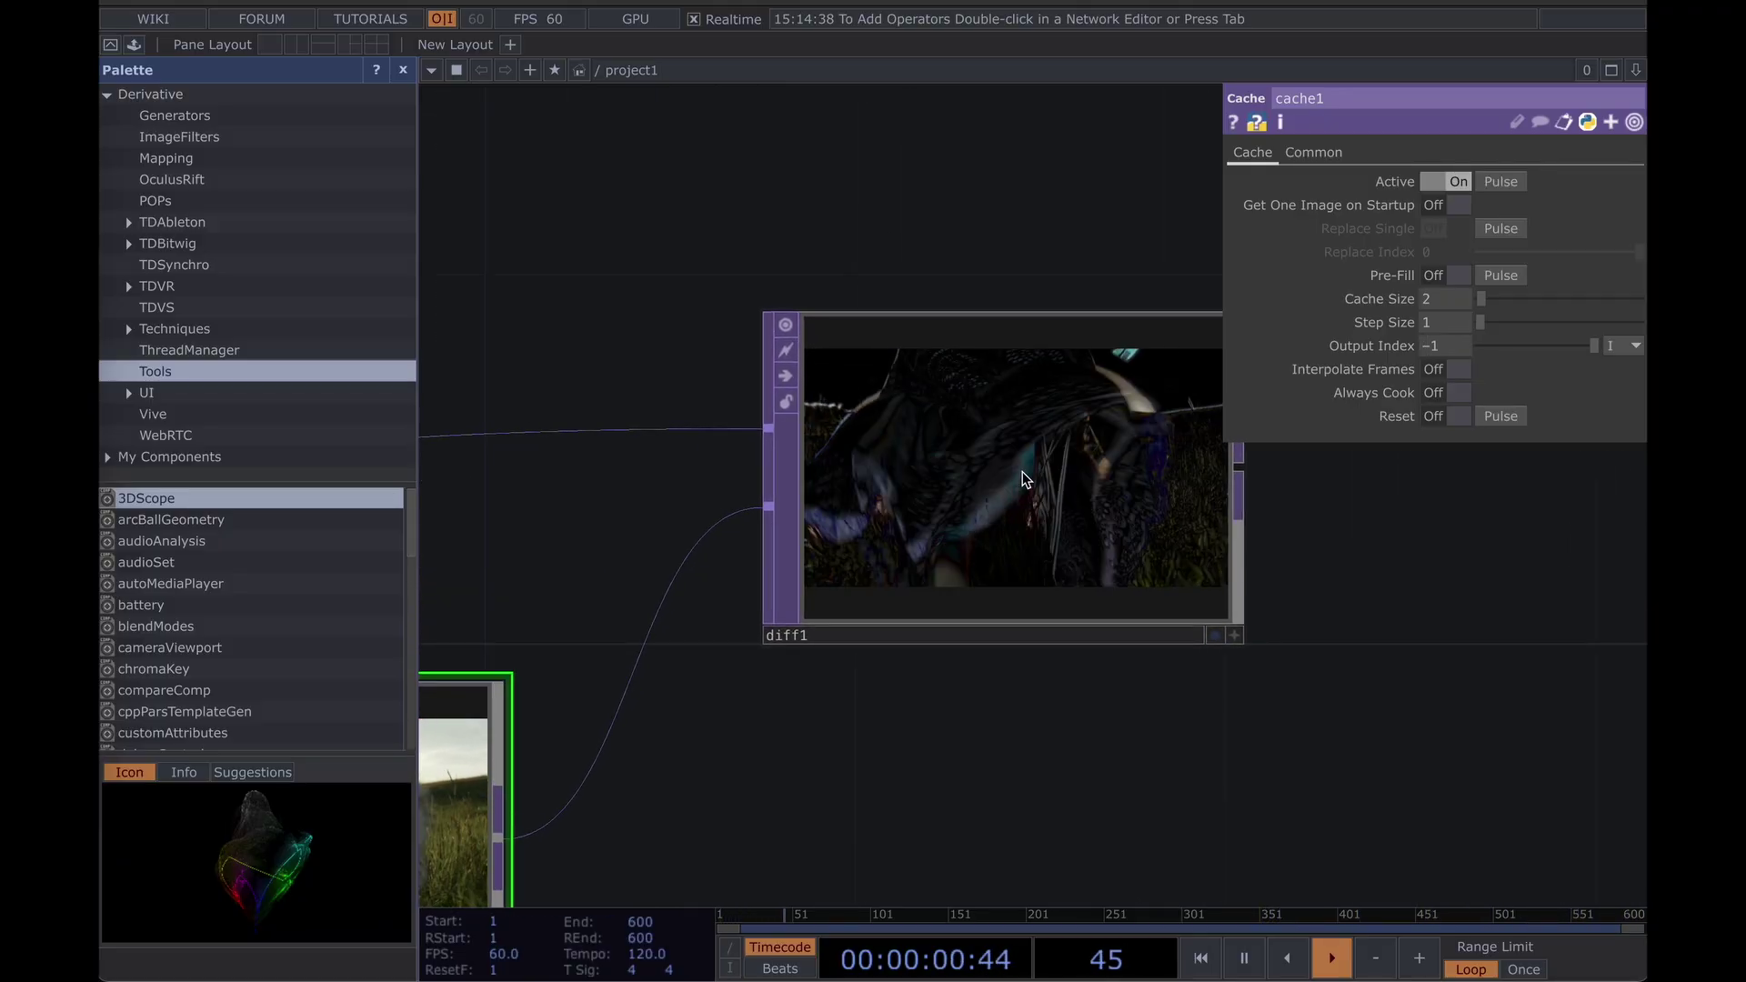
scroll(983, 475, "up", 1)
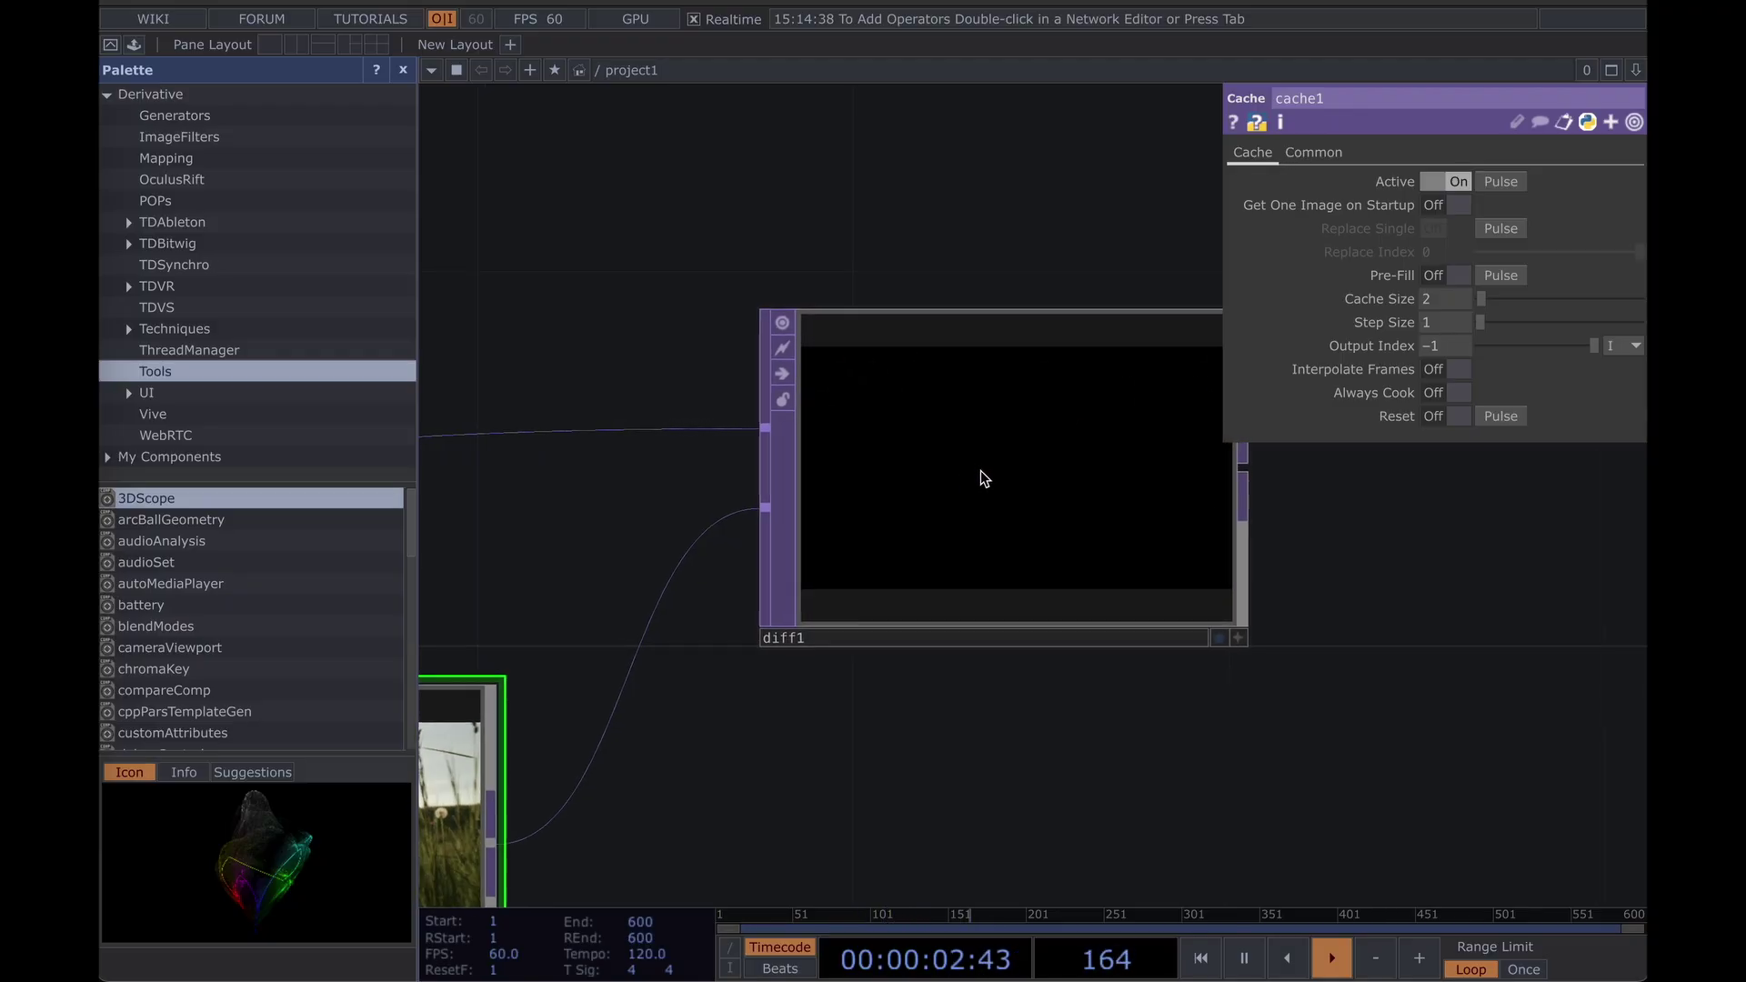
scroll(983, 475, "up", 1)
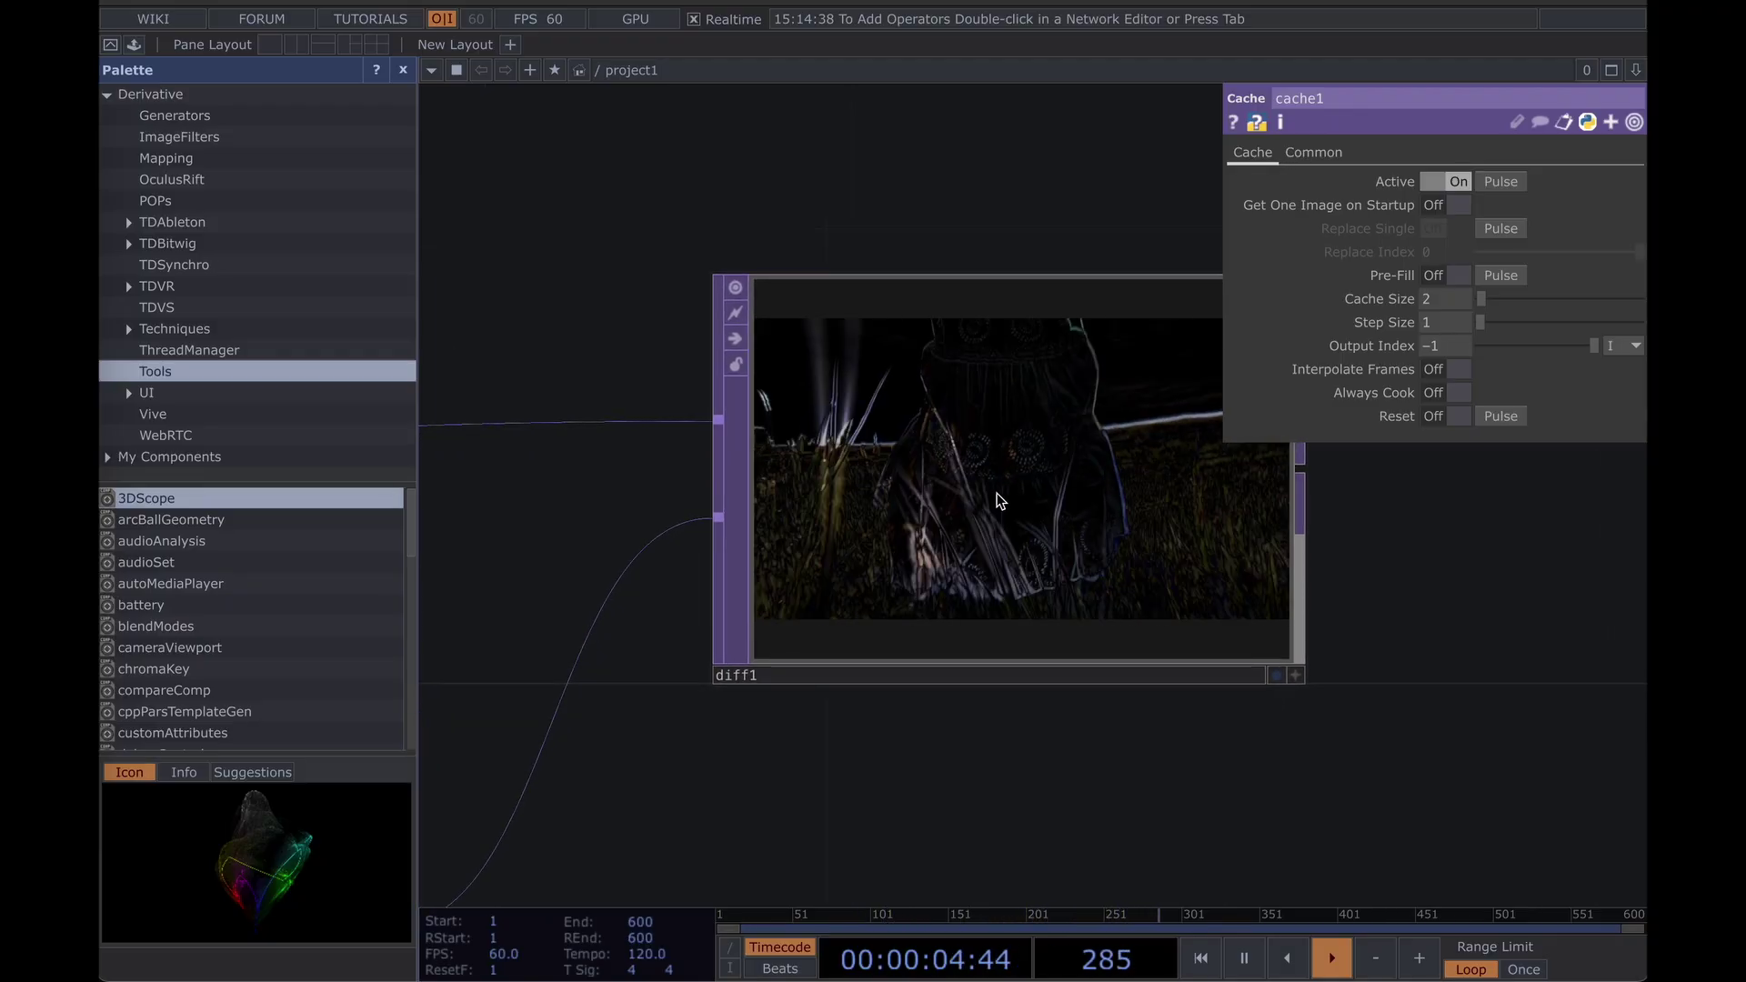
middle_click(991, 477)
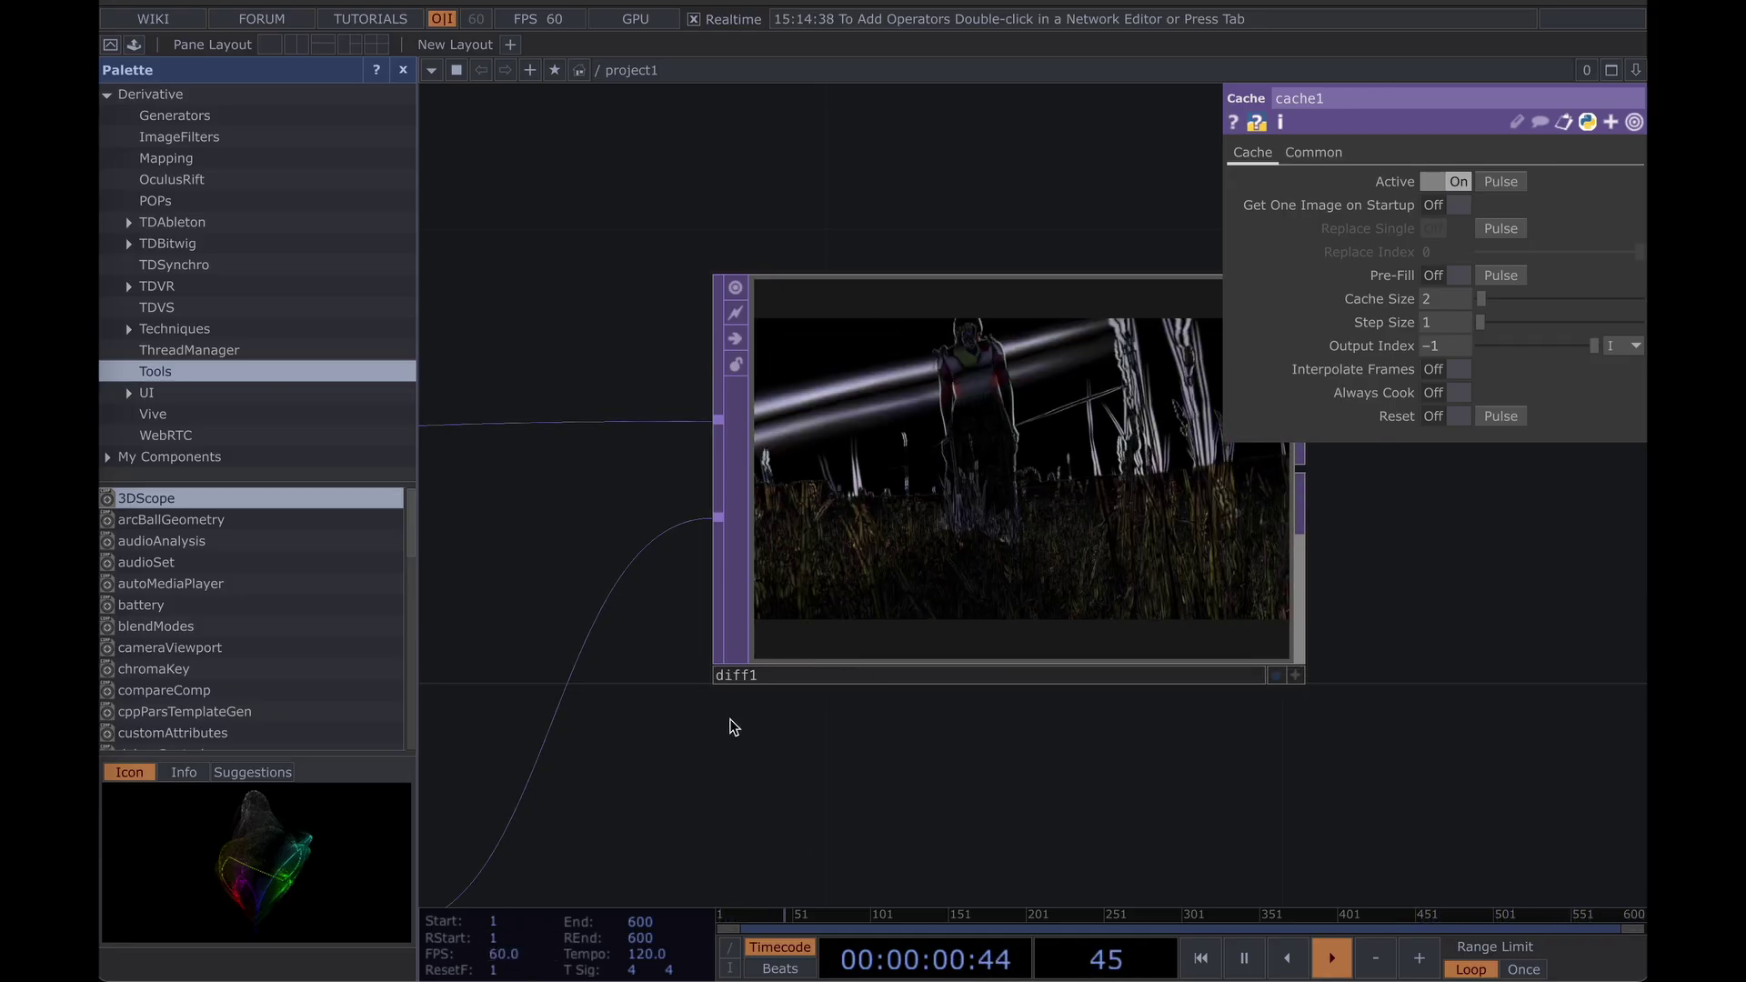
Inspect the Movie File In operator's information readout to check the clip's sample rate.
left_click_drag(861, 716, 1282, 703)
scroll(1271, 705, "down", 3)
left_click_drag(1010, 482, 1614, 471)
left_click_drag(728, 441, 1292, 459)
left_click_drag(746, 390, 1272, 367)
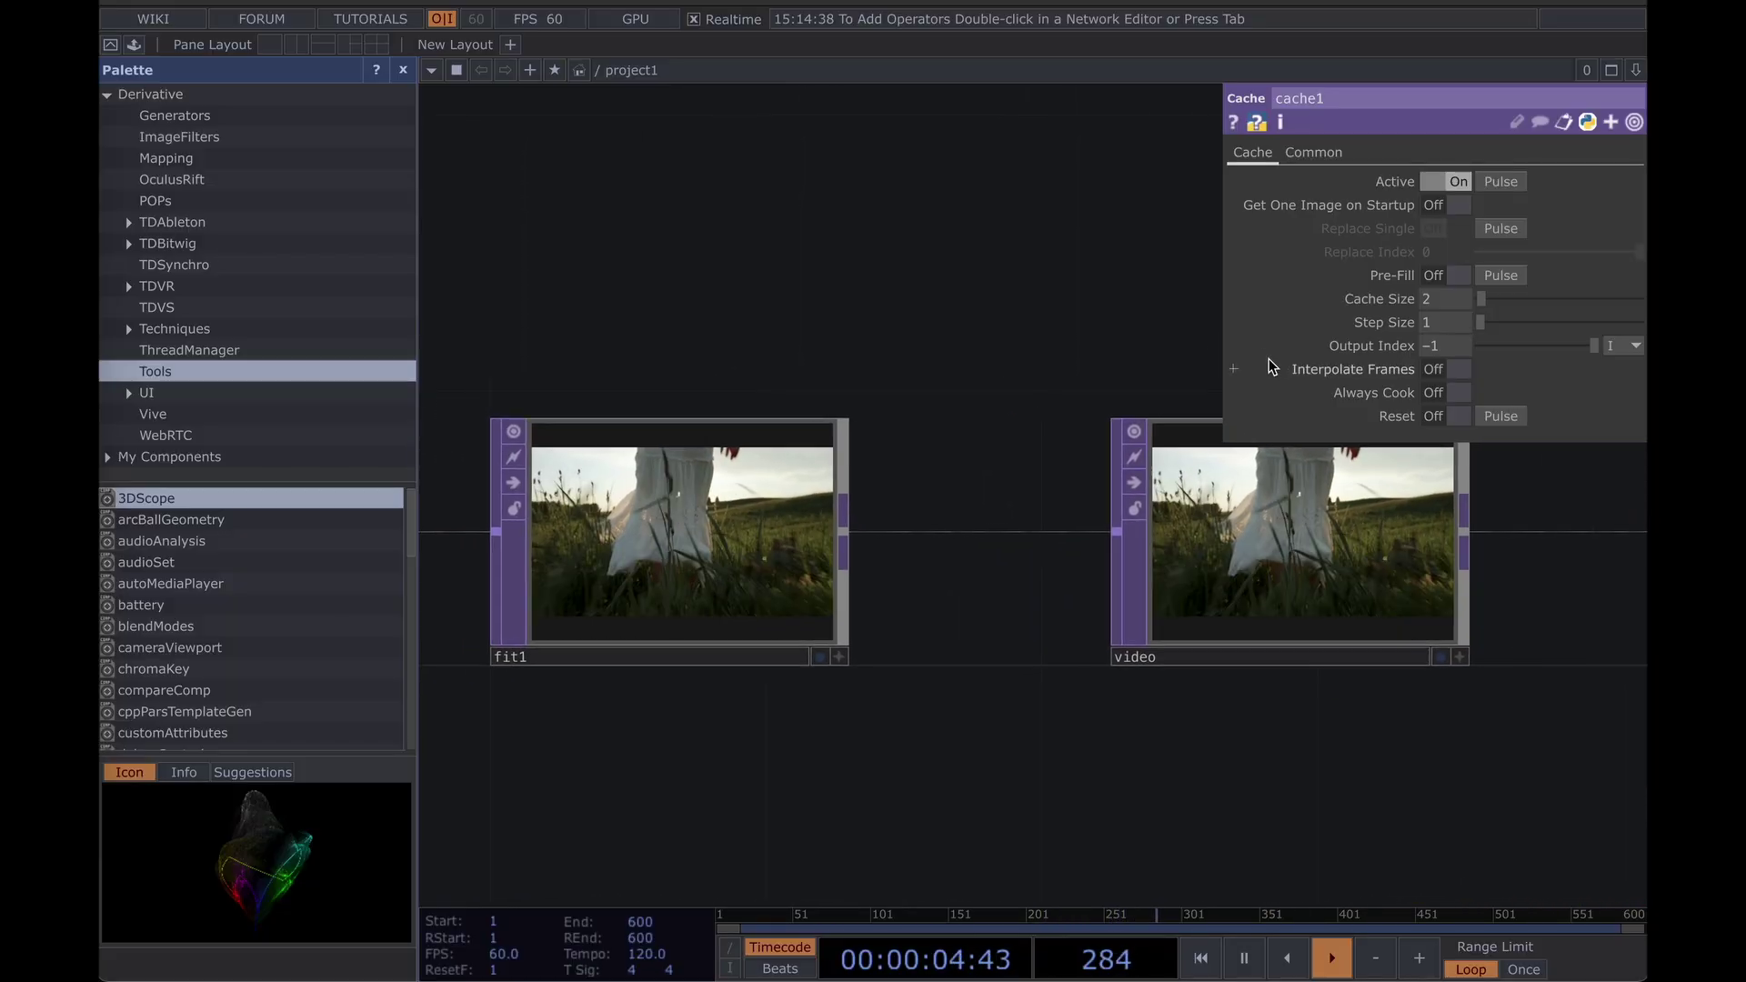
left_click_drag(1078, 362, 1727, 368)
middle_click(794, 554)
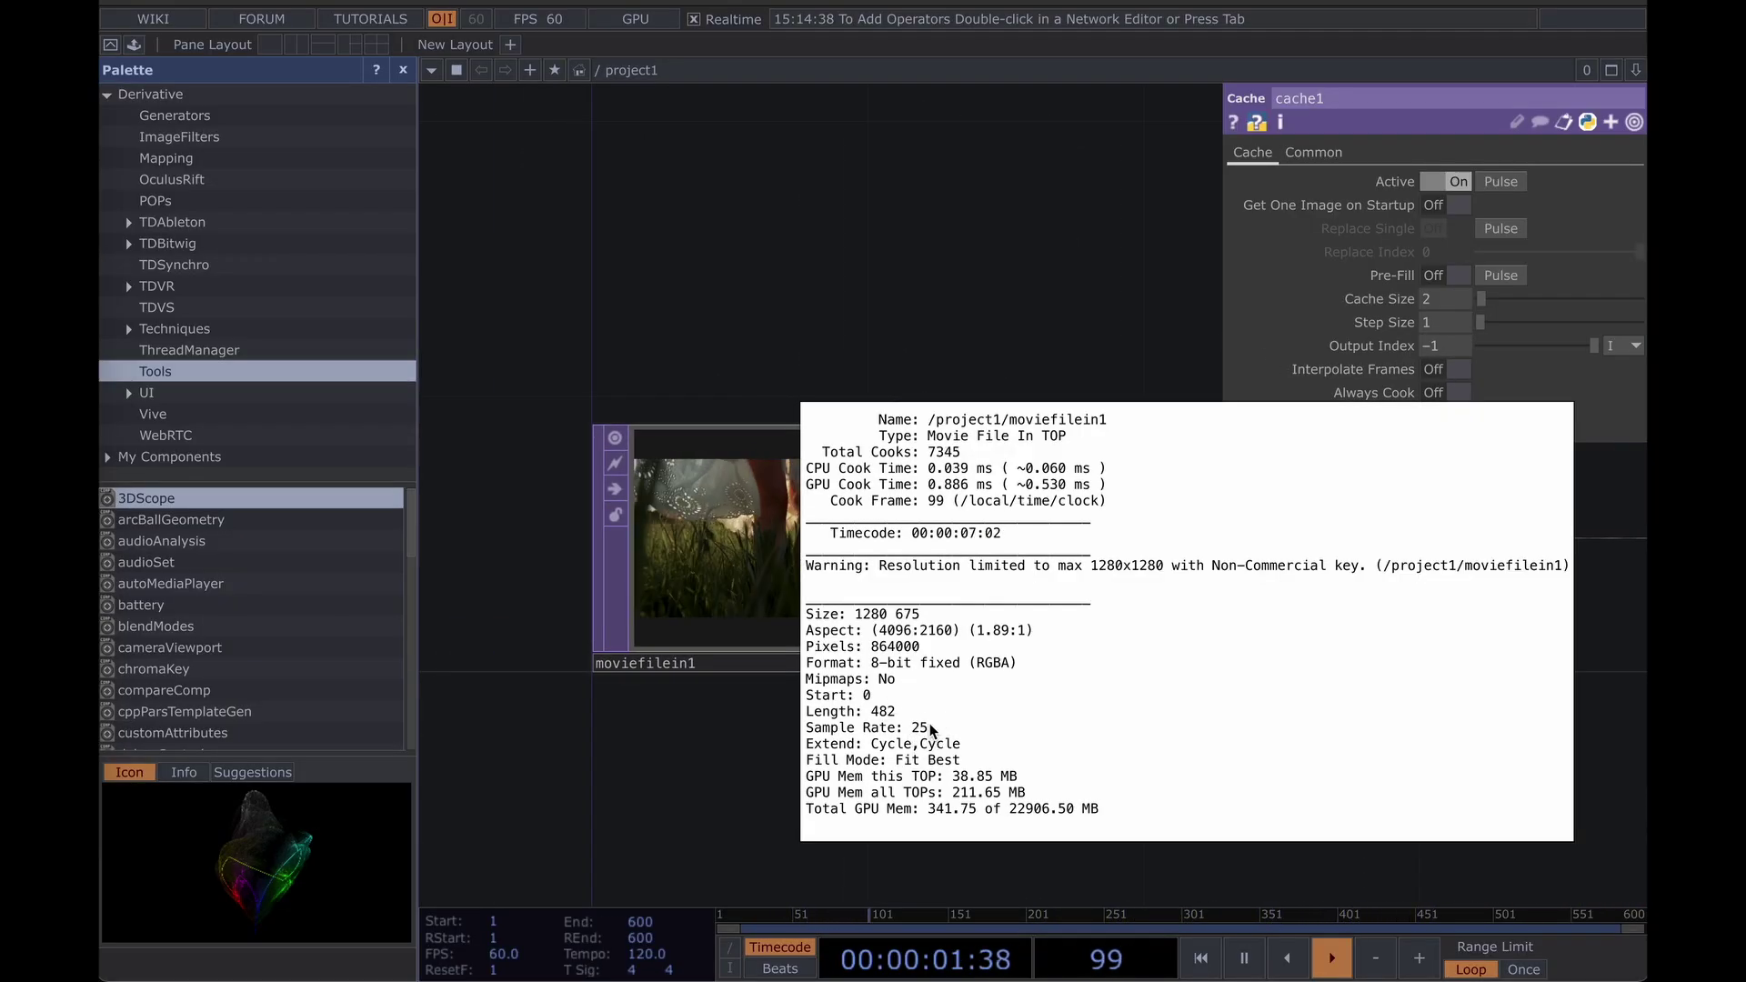
Set the project timeline's frame rate to 25 FPS.
left_click_drag(1554, 823, 1025, 779)
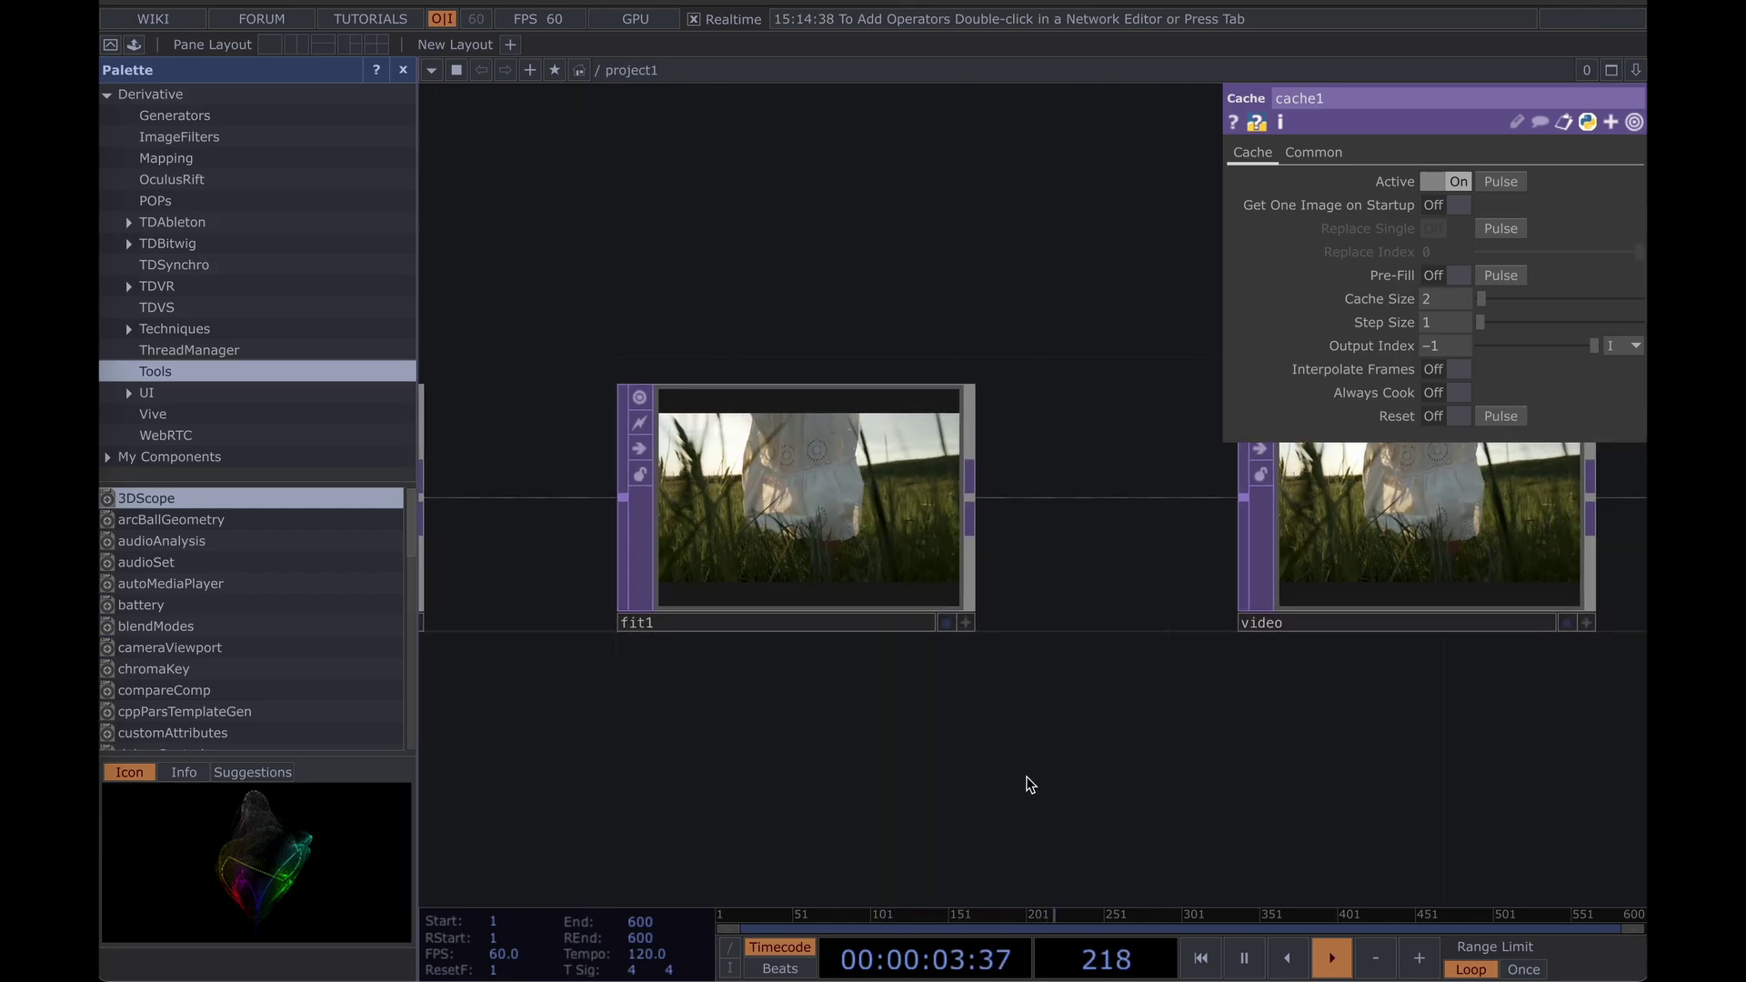
left_click_drag(1330, 791, 554, 784)
left_click(519, 954)
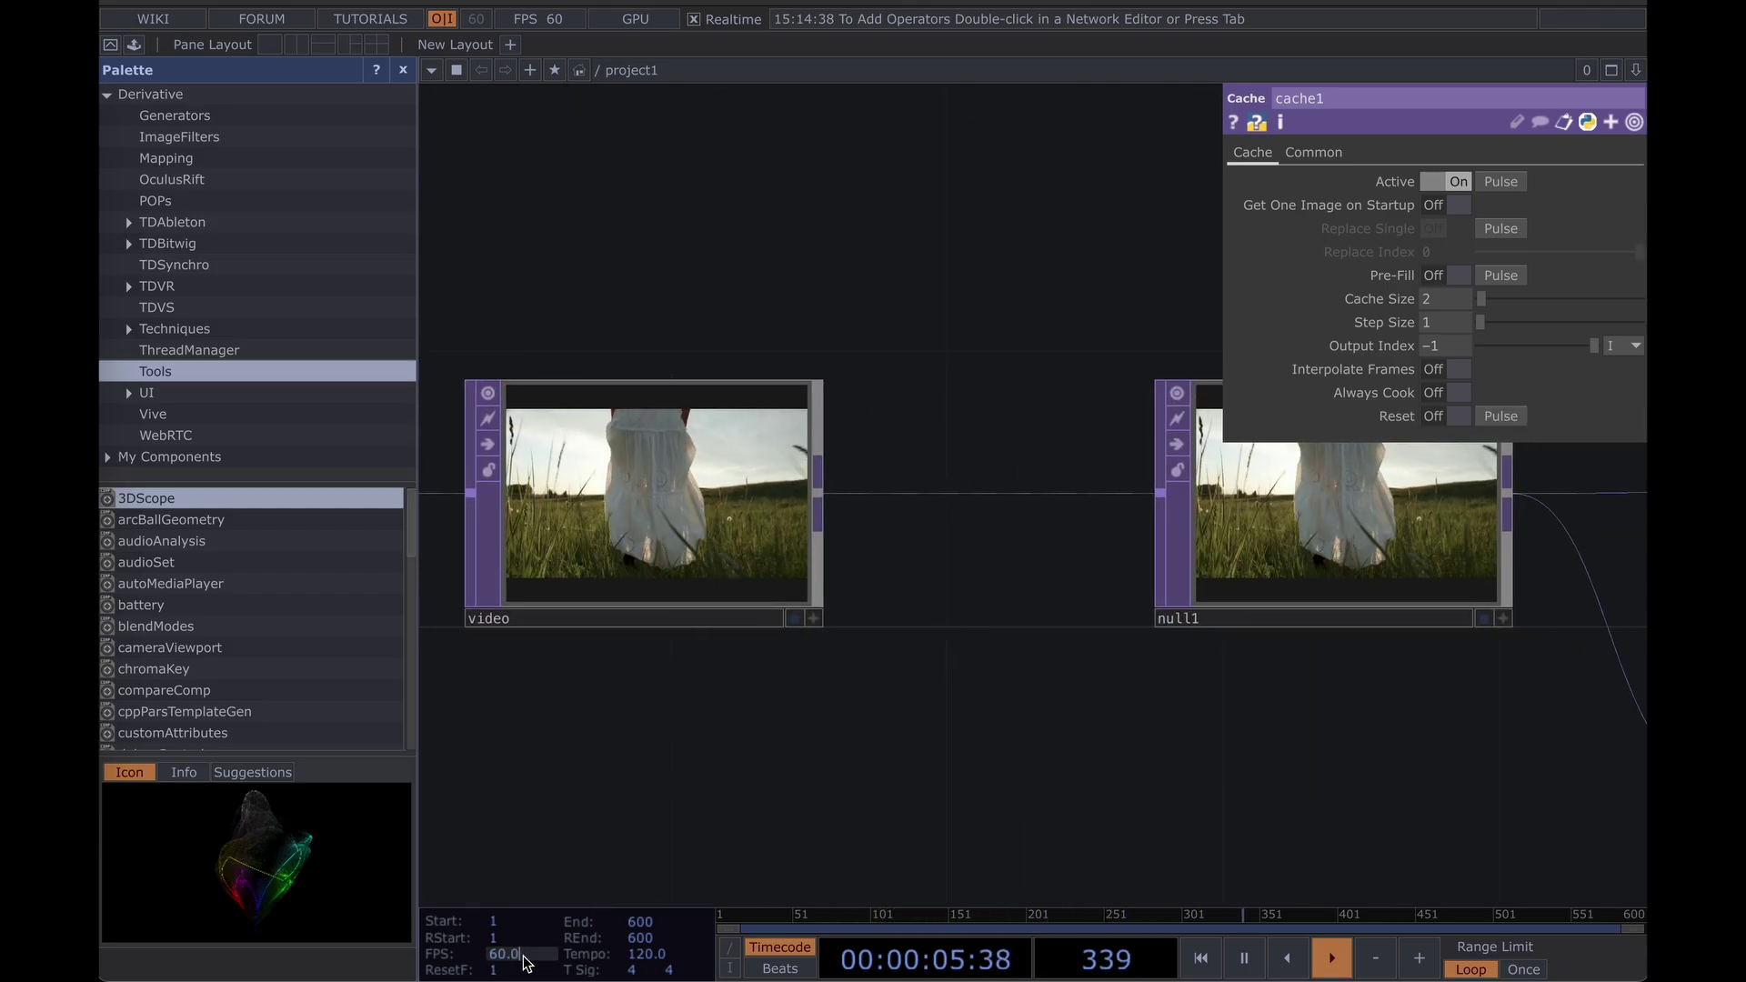
type("25")
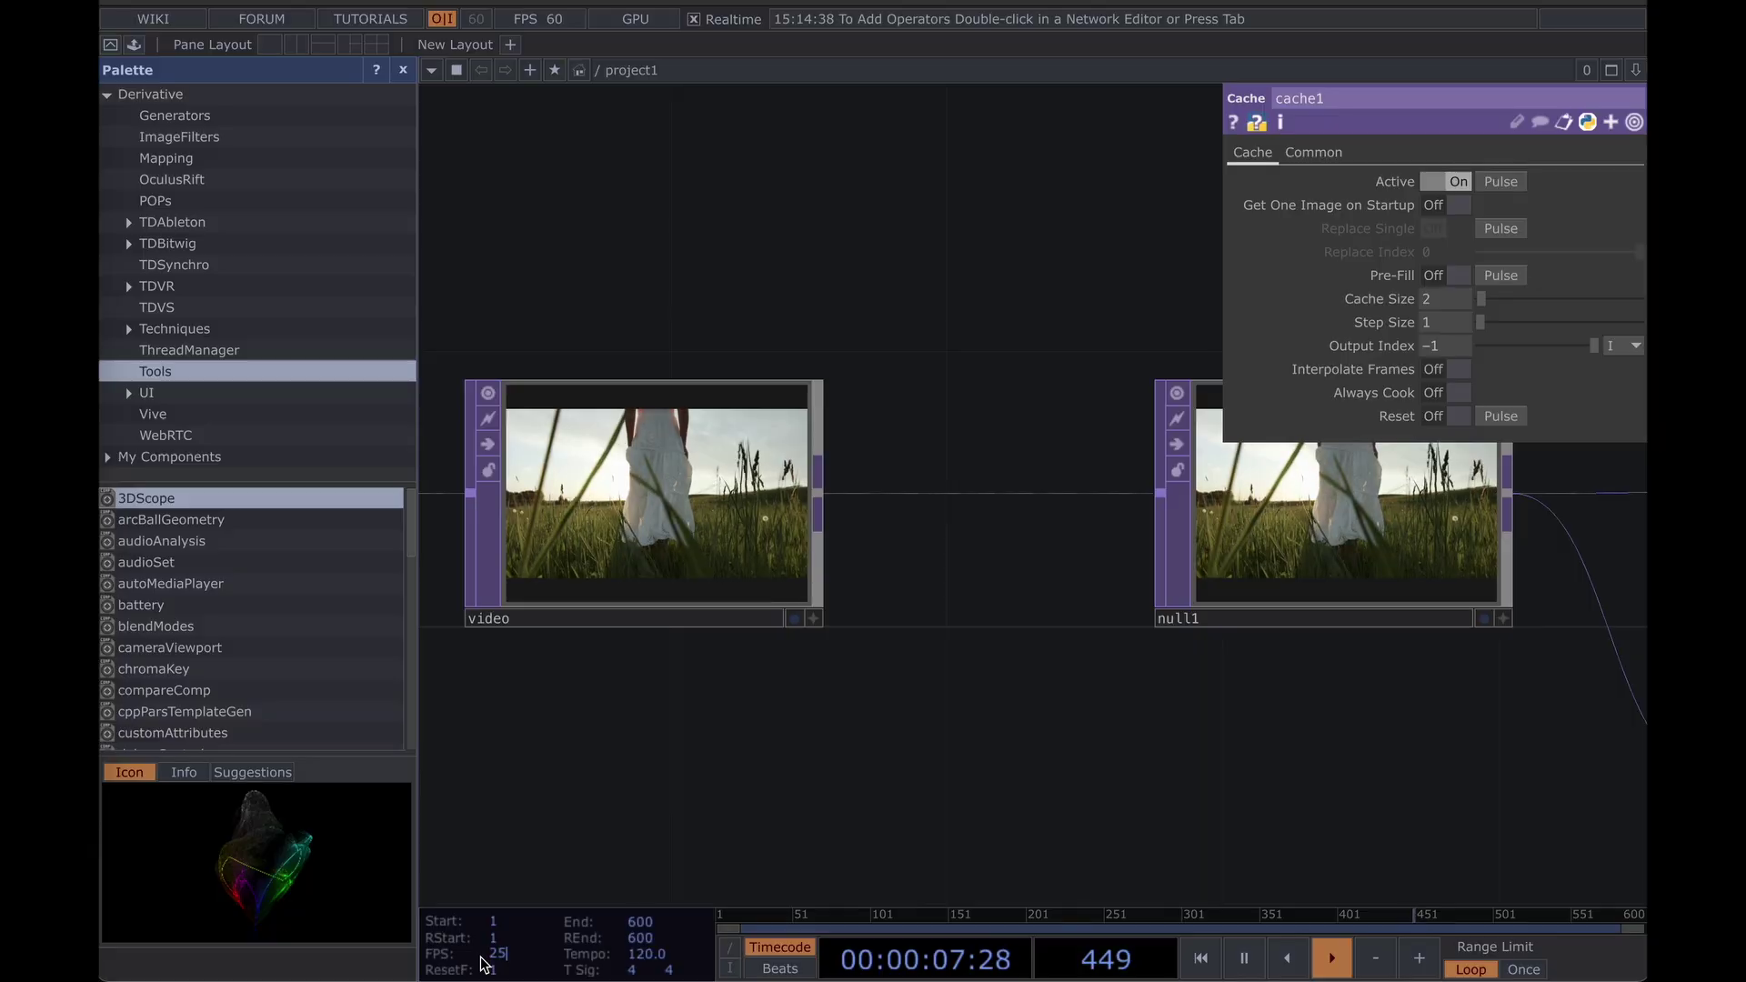
Check the Difference operator's output up close at the new project frame rate.
left_click_drag(1059, 782, 387, 718)
scroll(817, 691, "down", 5)
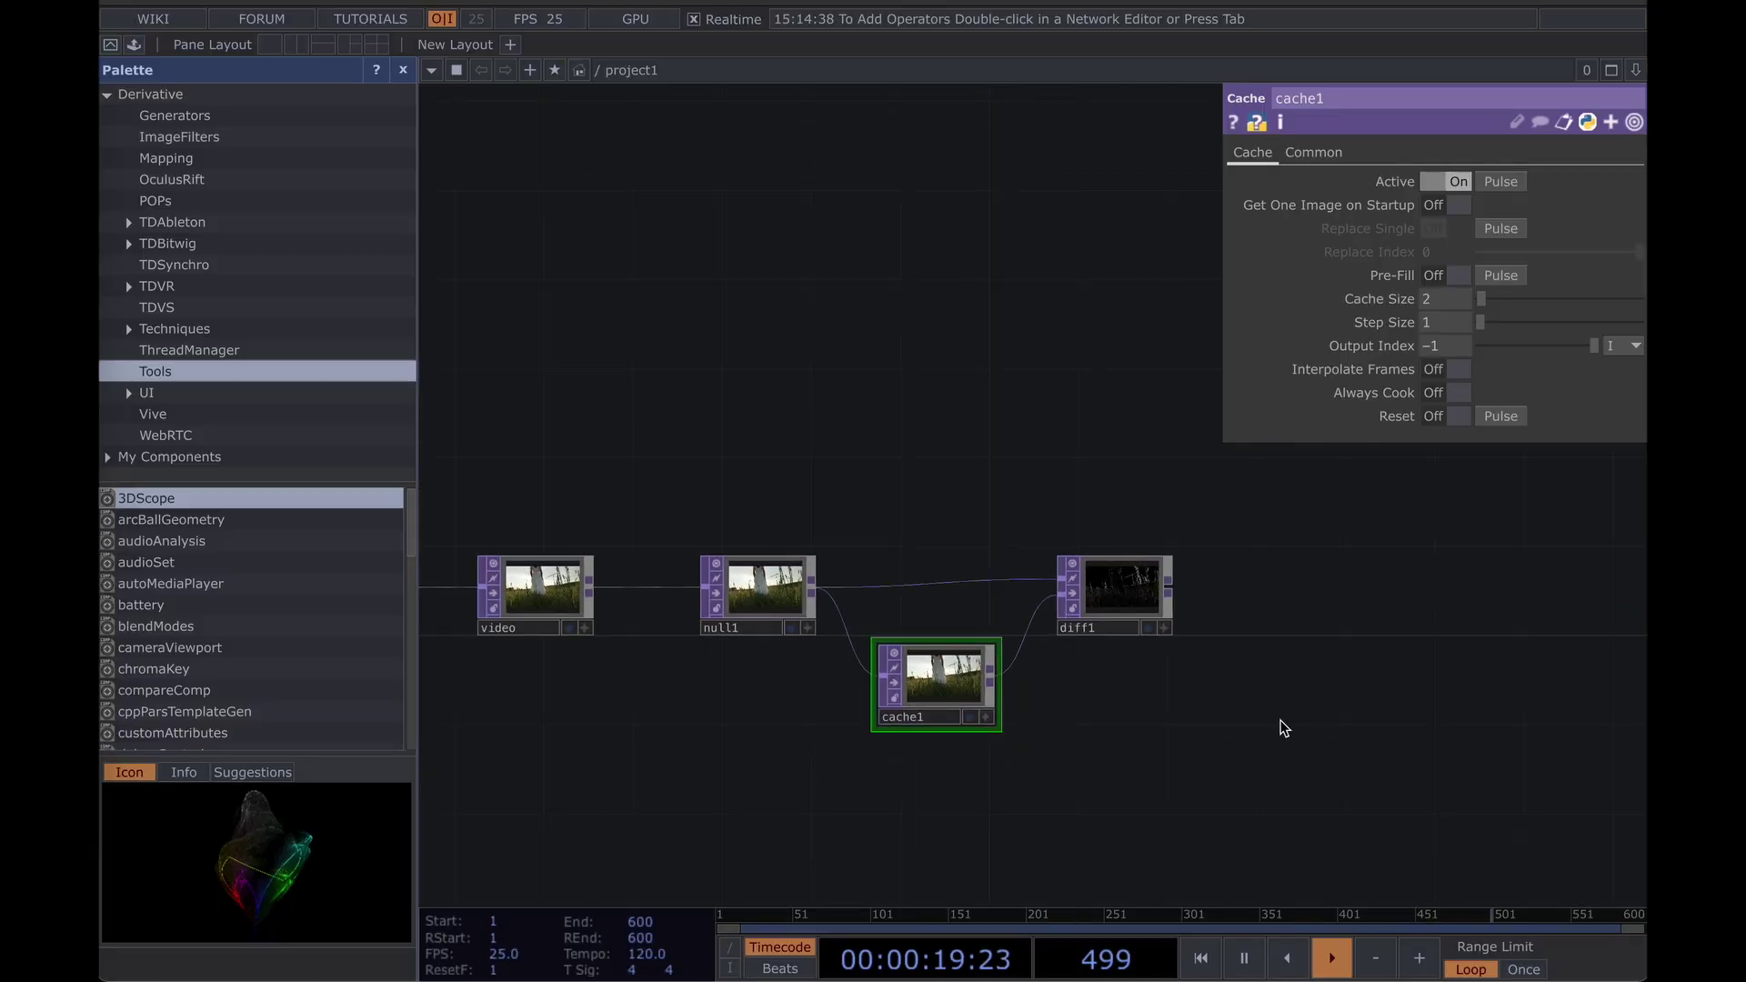
left_click_drag(1282, 729, 997, 721)
scroll(864, 598, "up", 10)
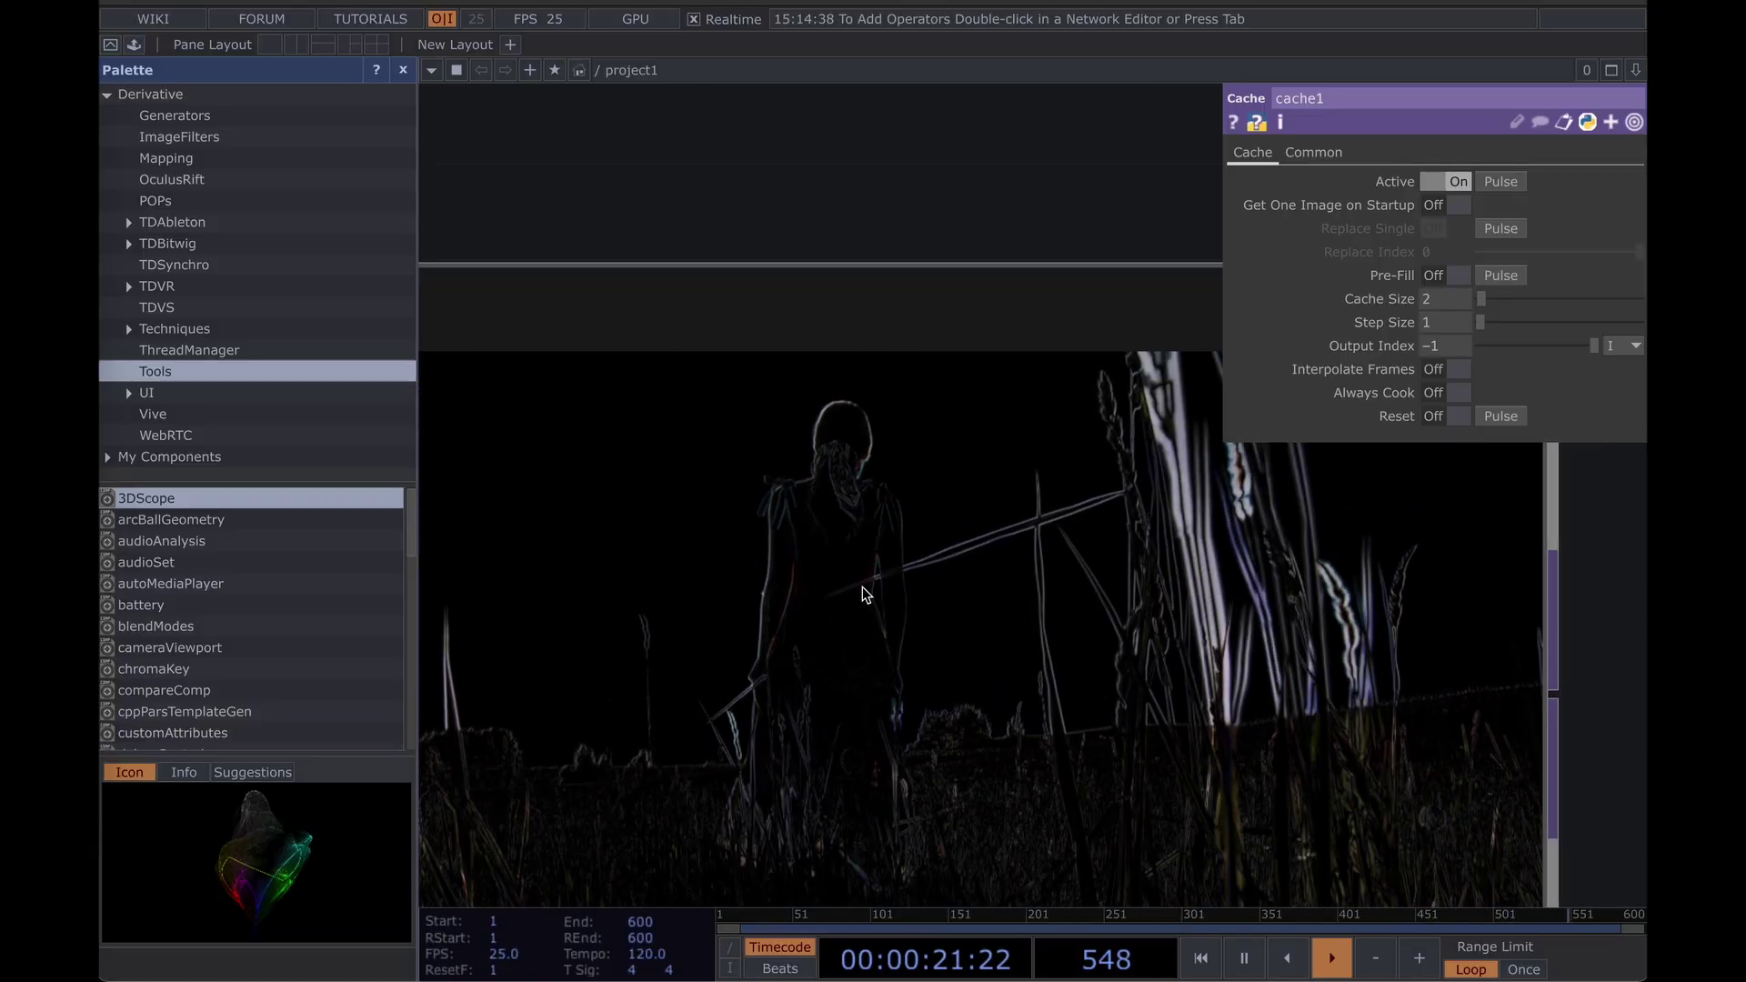
scroll(859, 586, "down", 4)
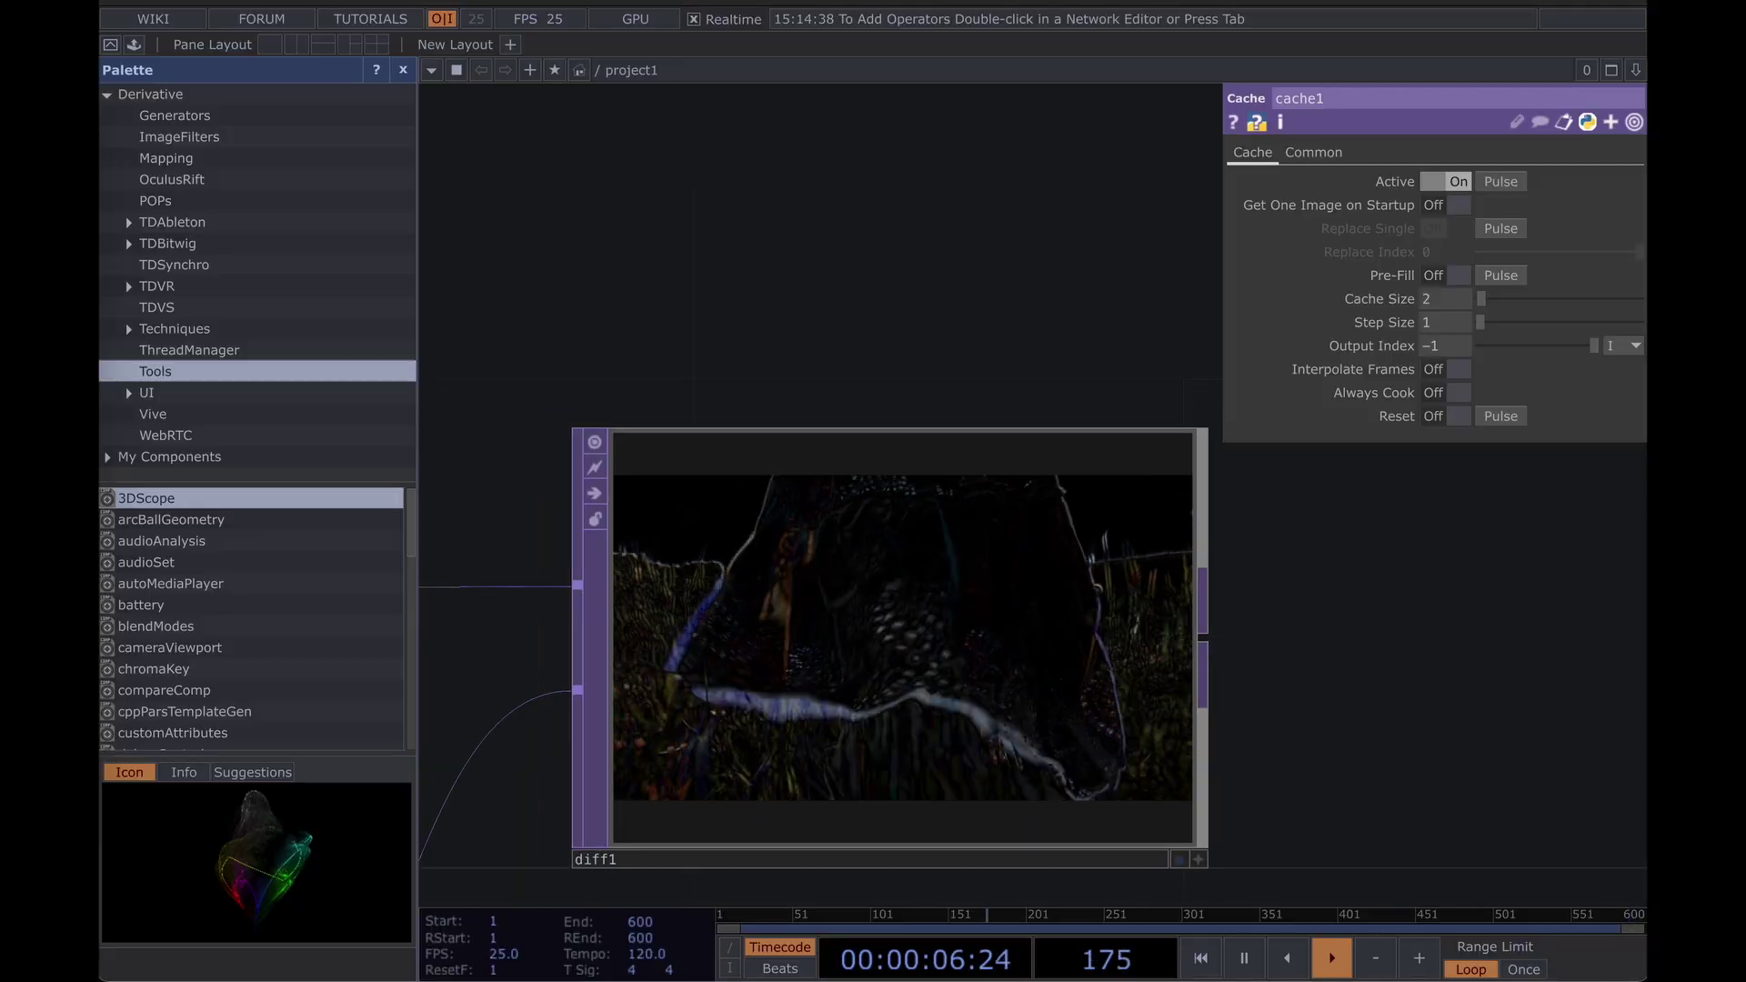
Add a Blur TOP after the Difference operator, taking the Difference image as its input.
left_click_drag(1290, 597, 812, 529)
scroll(834, 538, "down", 4)
left_click(972, 559)
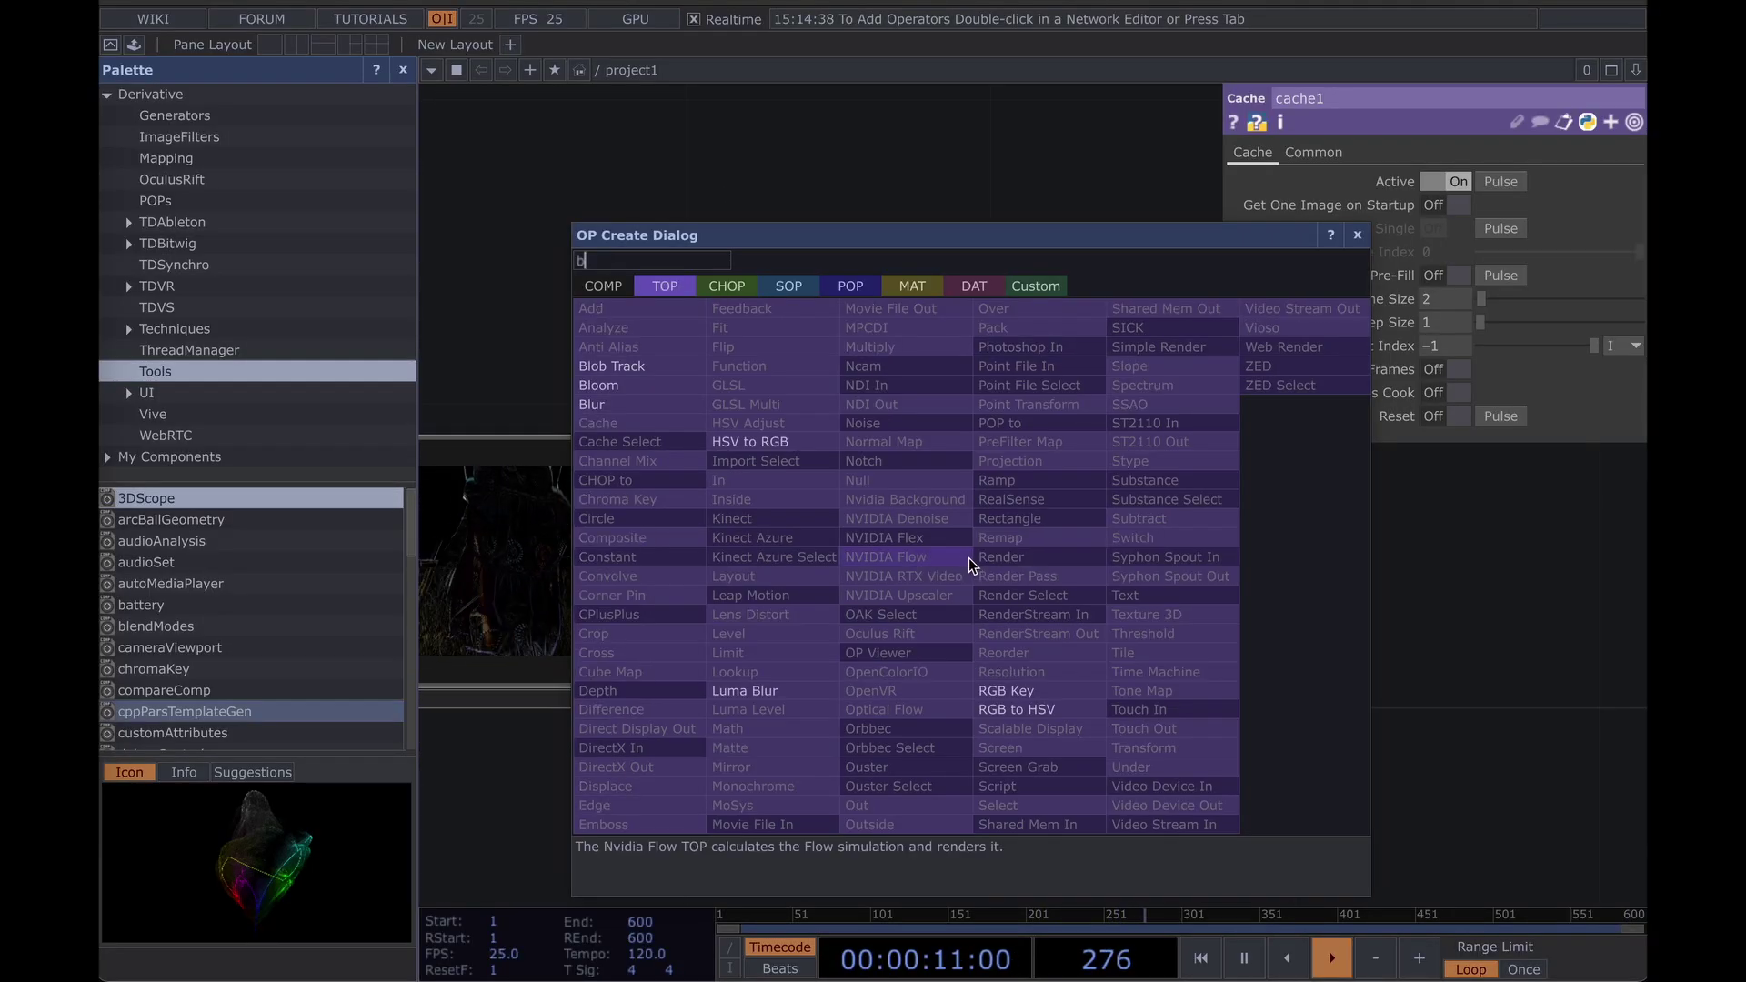
left_click(637, 377)
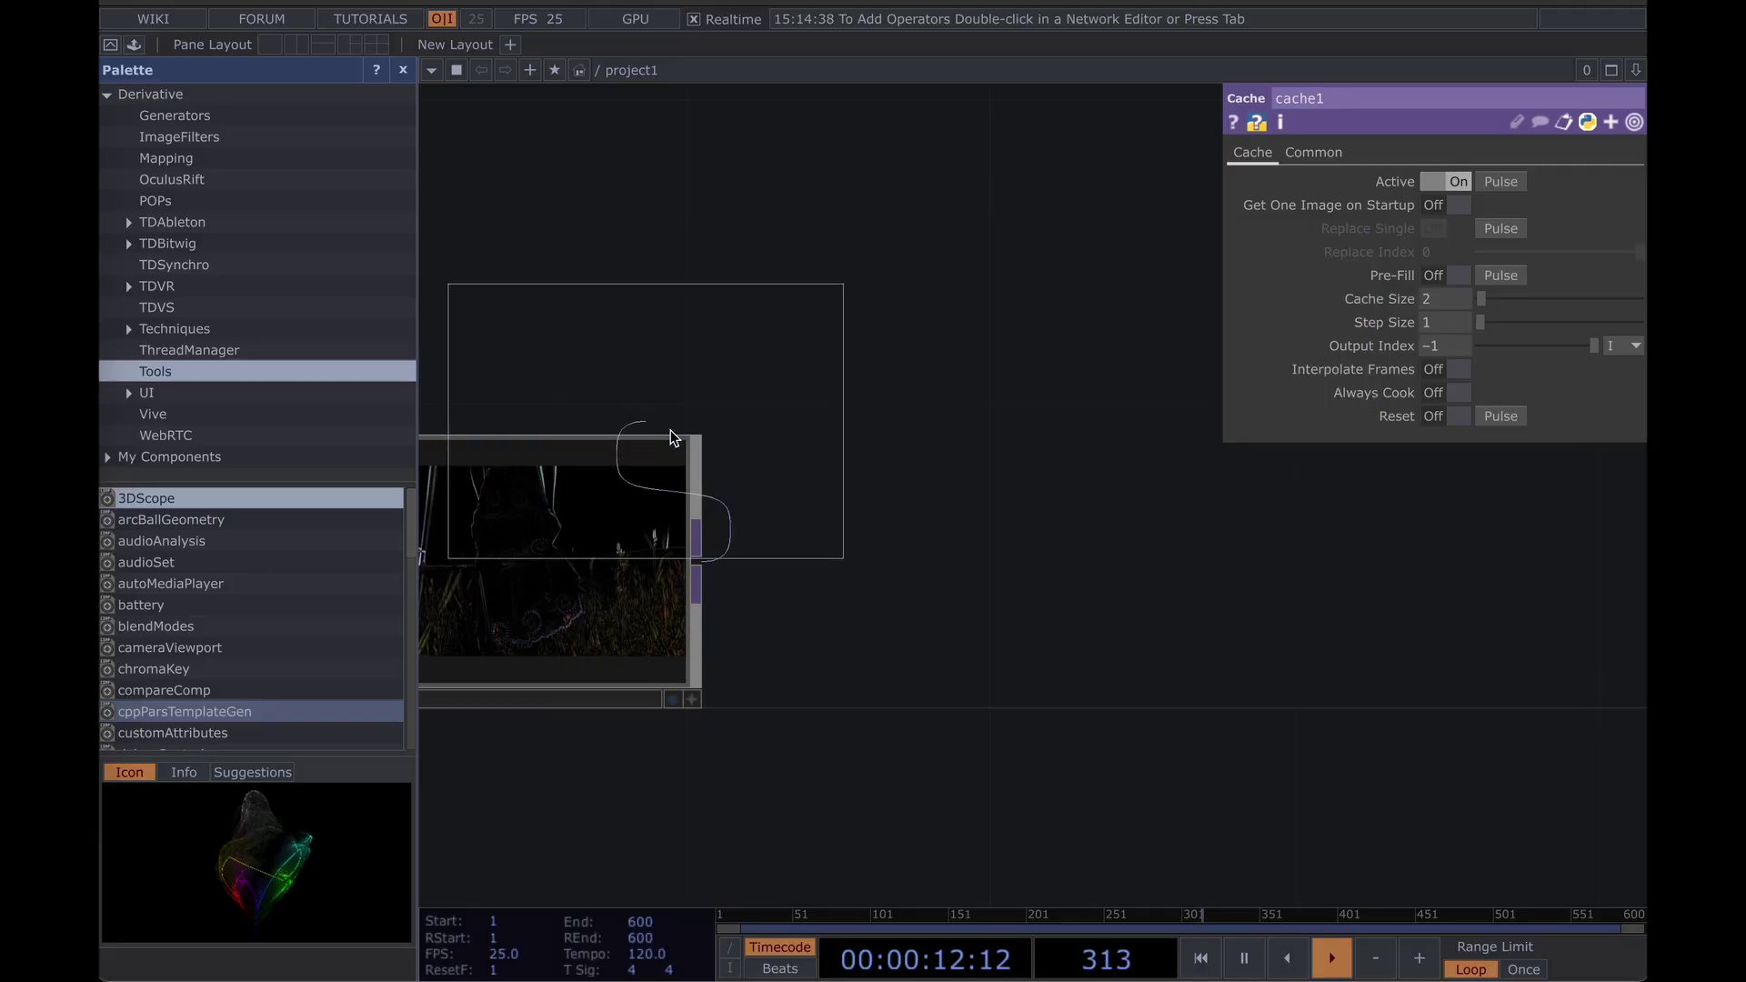
left_click(1055, 575)
left_click_drag(962, 312, 556, 304)
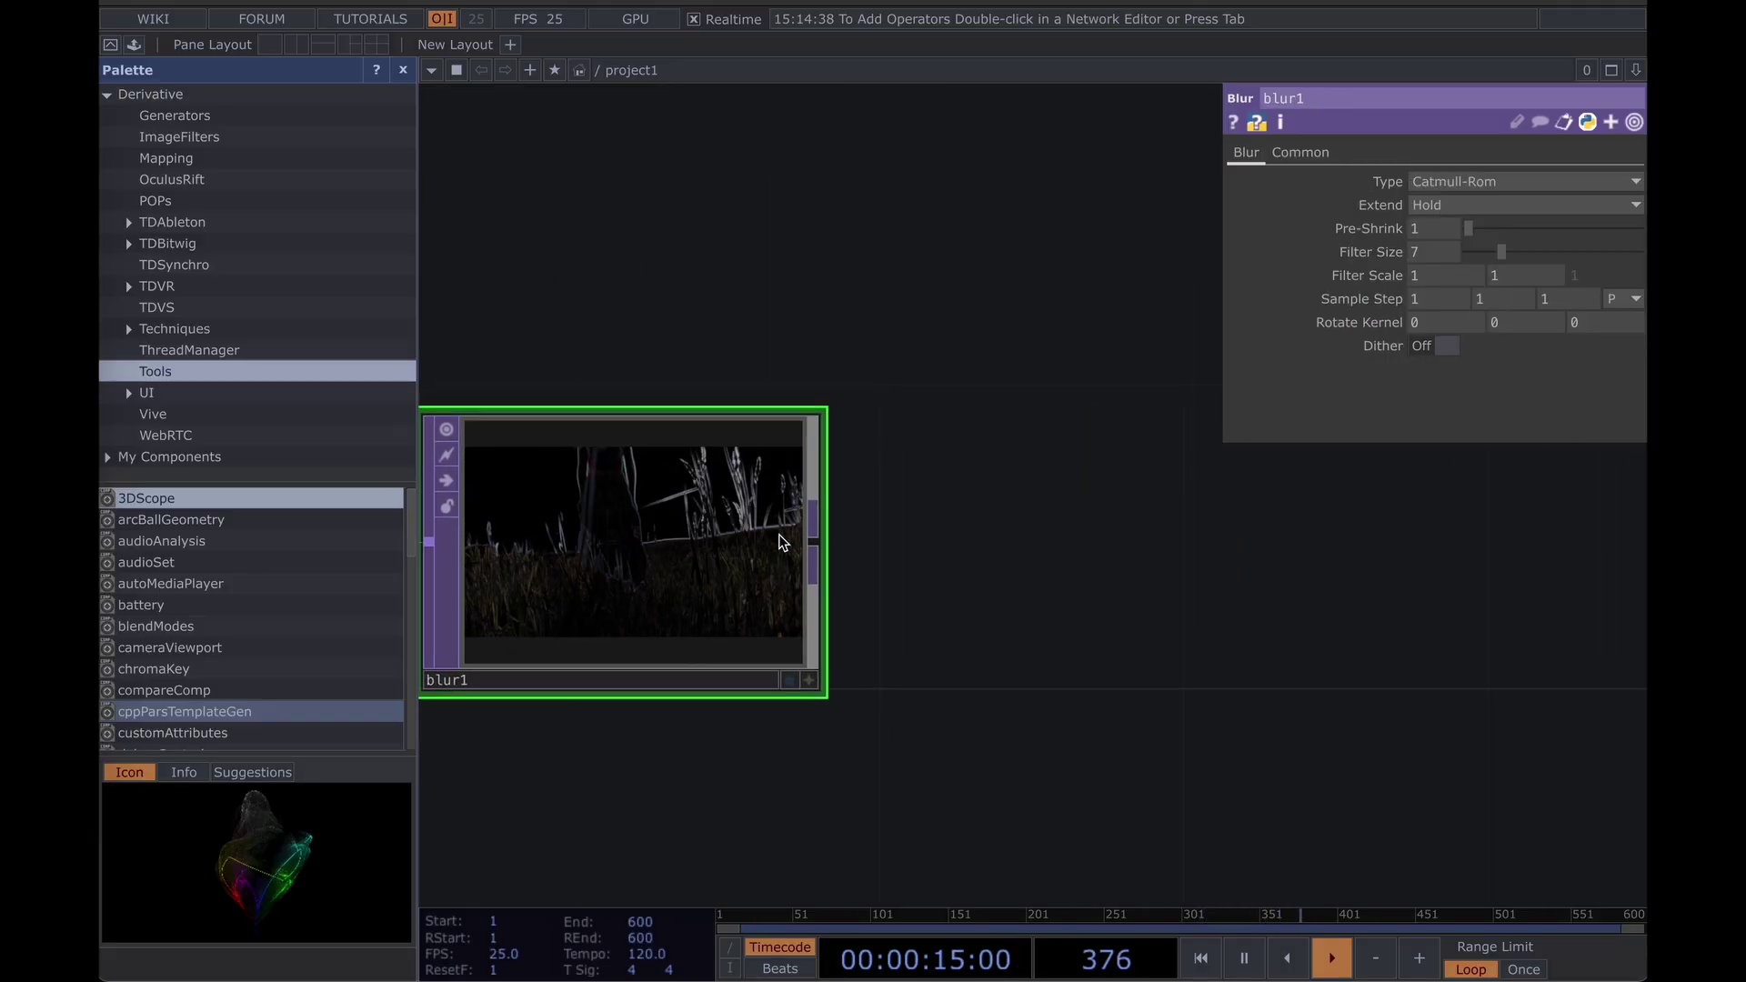
Add a Threshold TOP wired to the Blur operator's output.
left_click_drag(812, 541, 974, 553)
type("th")
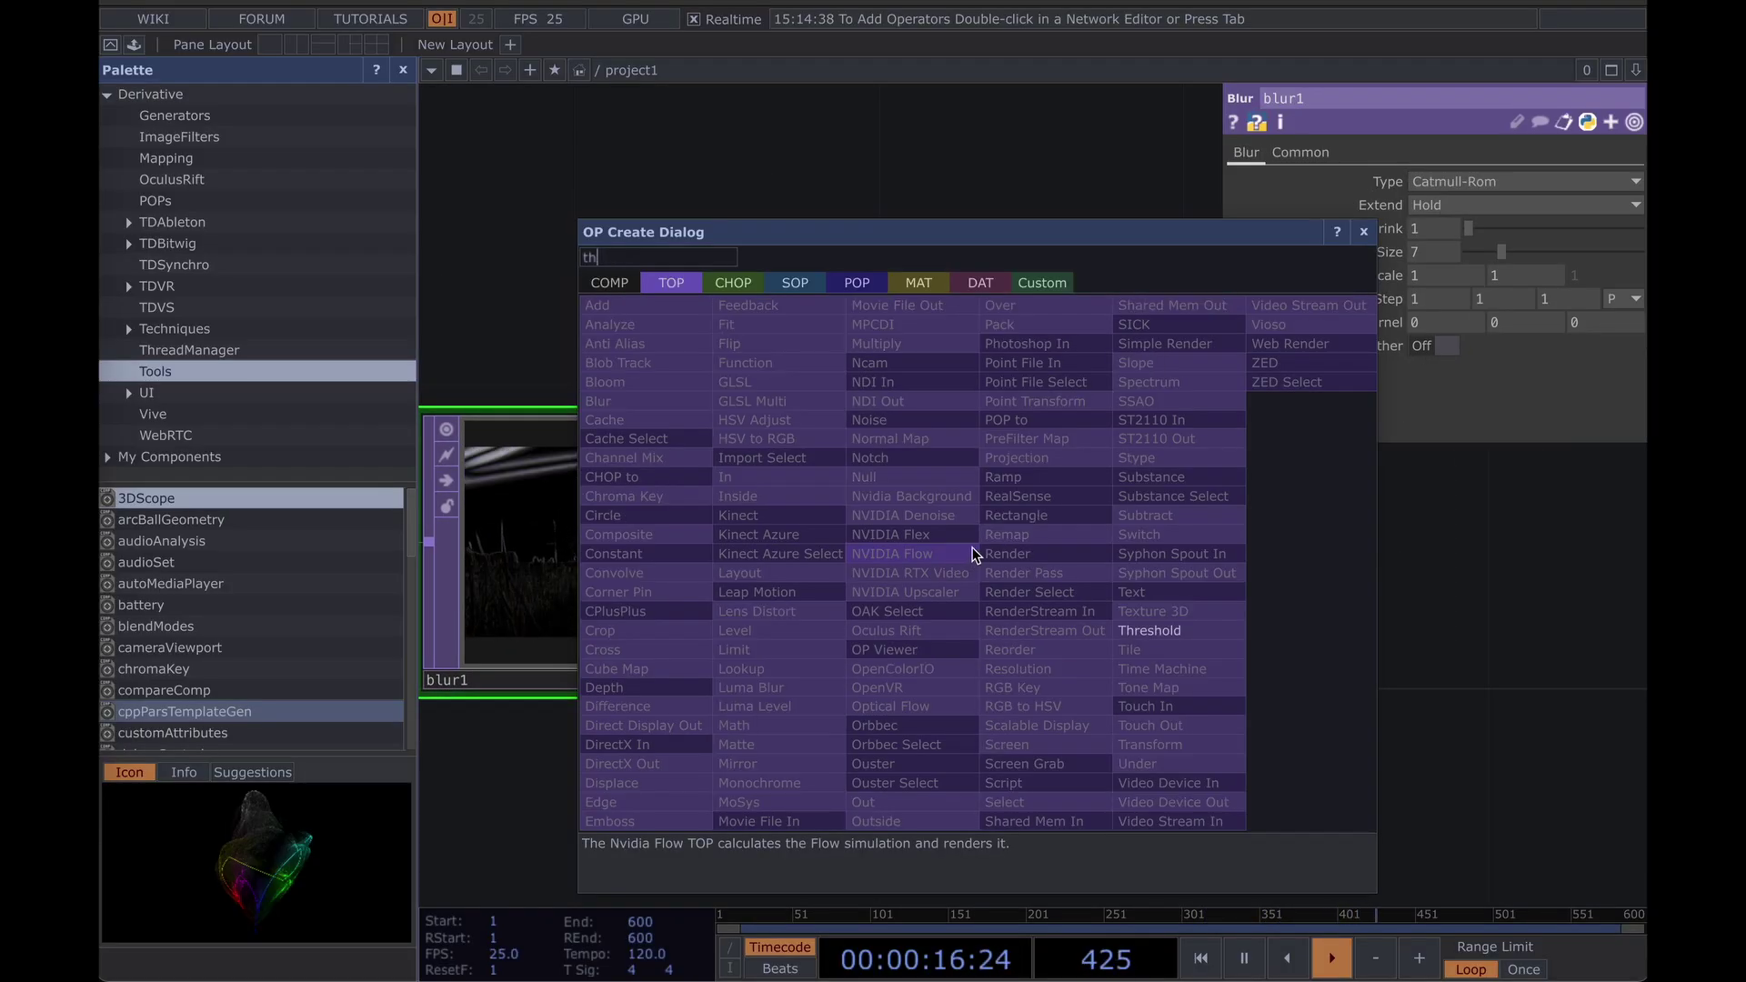
left_click(1137, 628)
left_click(1077, 552)
left_click_drag(906, 324, 1001, 302)
scroll(783, 324, "up", 1)
Set the Blur operator's Pre-Shrink to 4 and its Filter Size to 14.
left_click(801, 419)
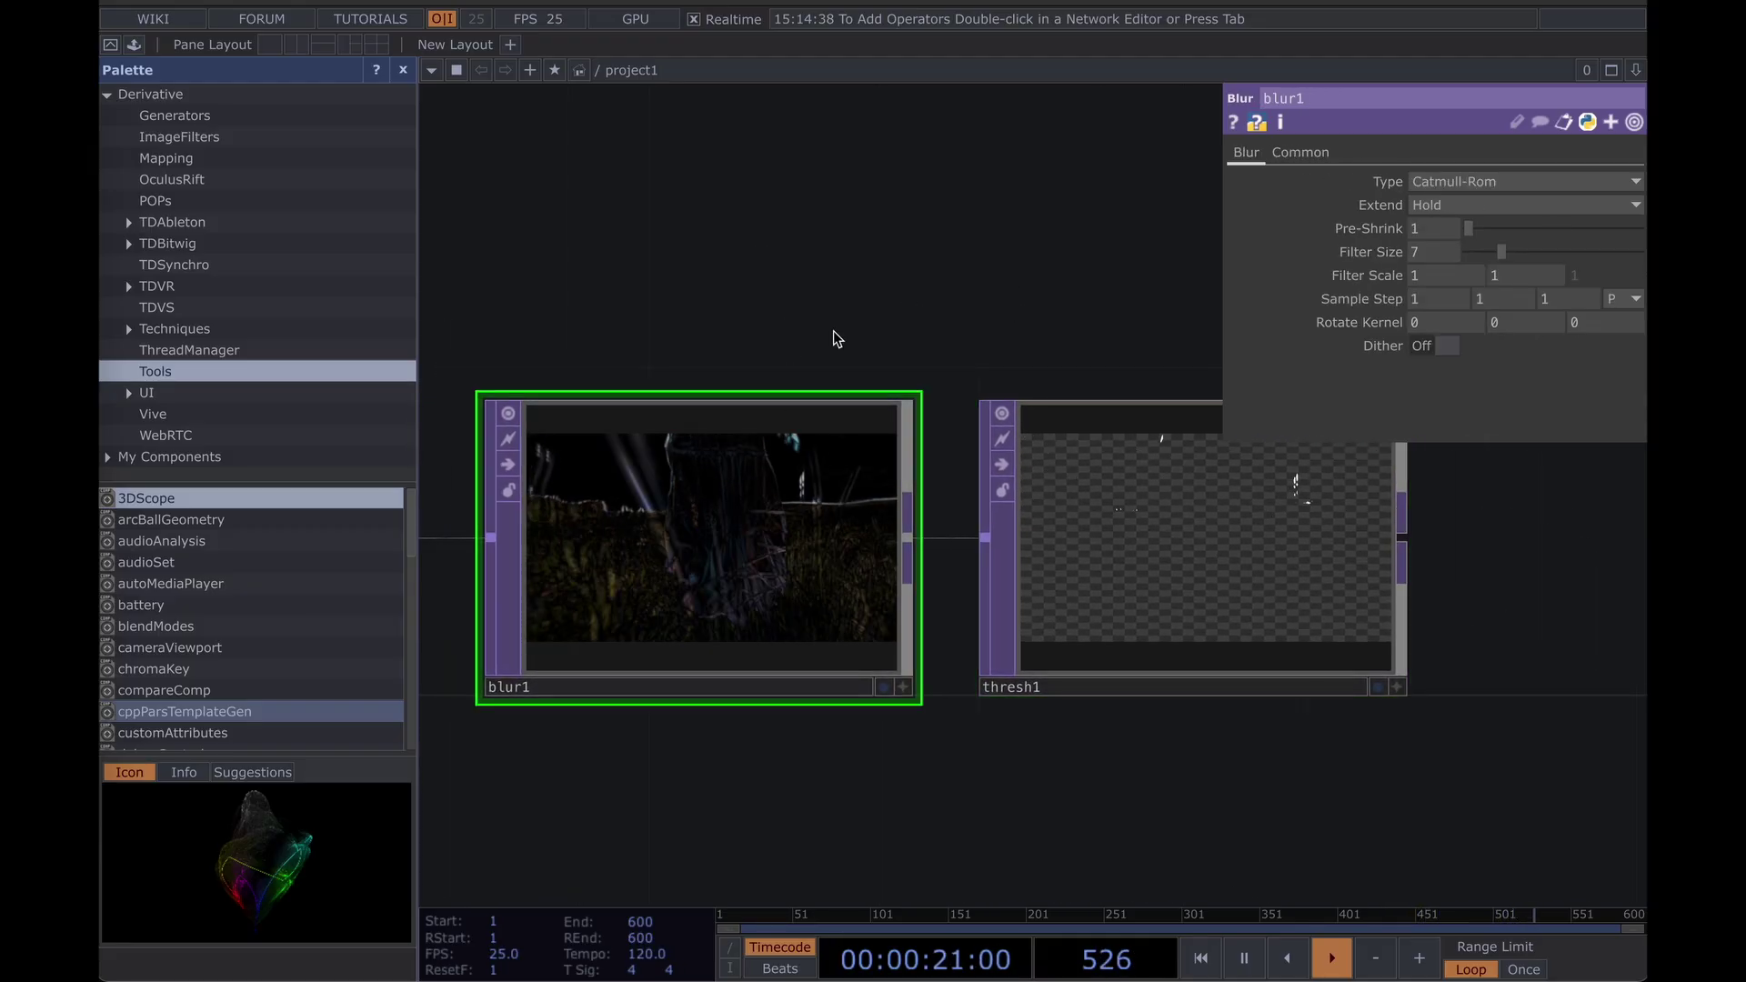
left_click_drag(841, 312, 883, 310)
scroll(746, 313, "up", 1)
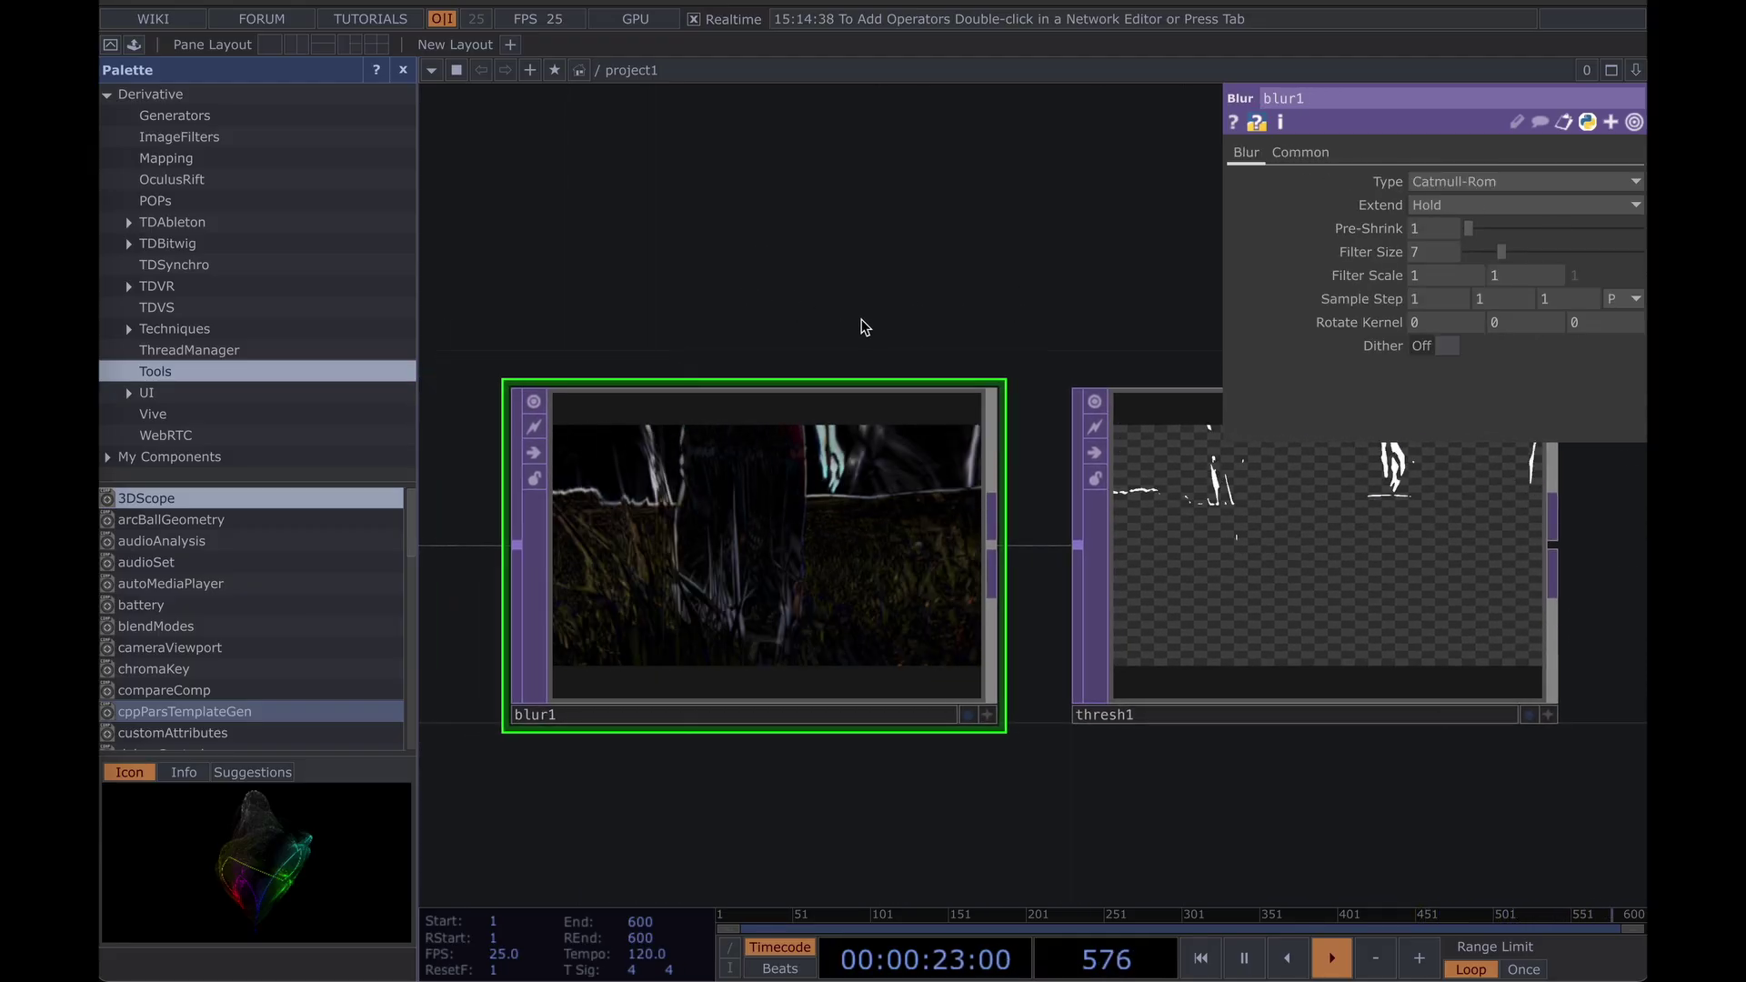
left_click_drag(861, 319, 853, 327)
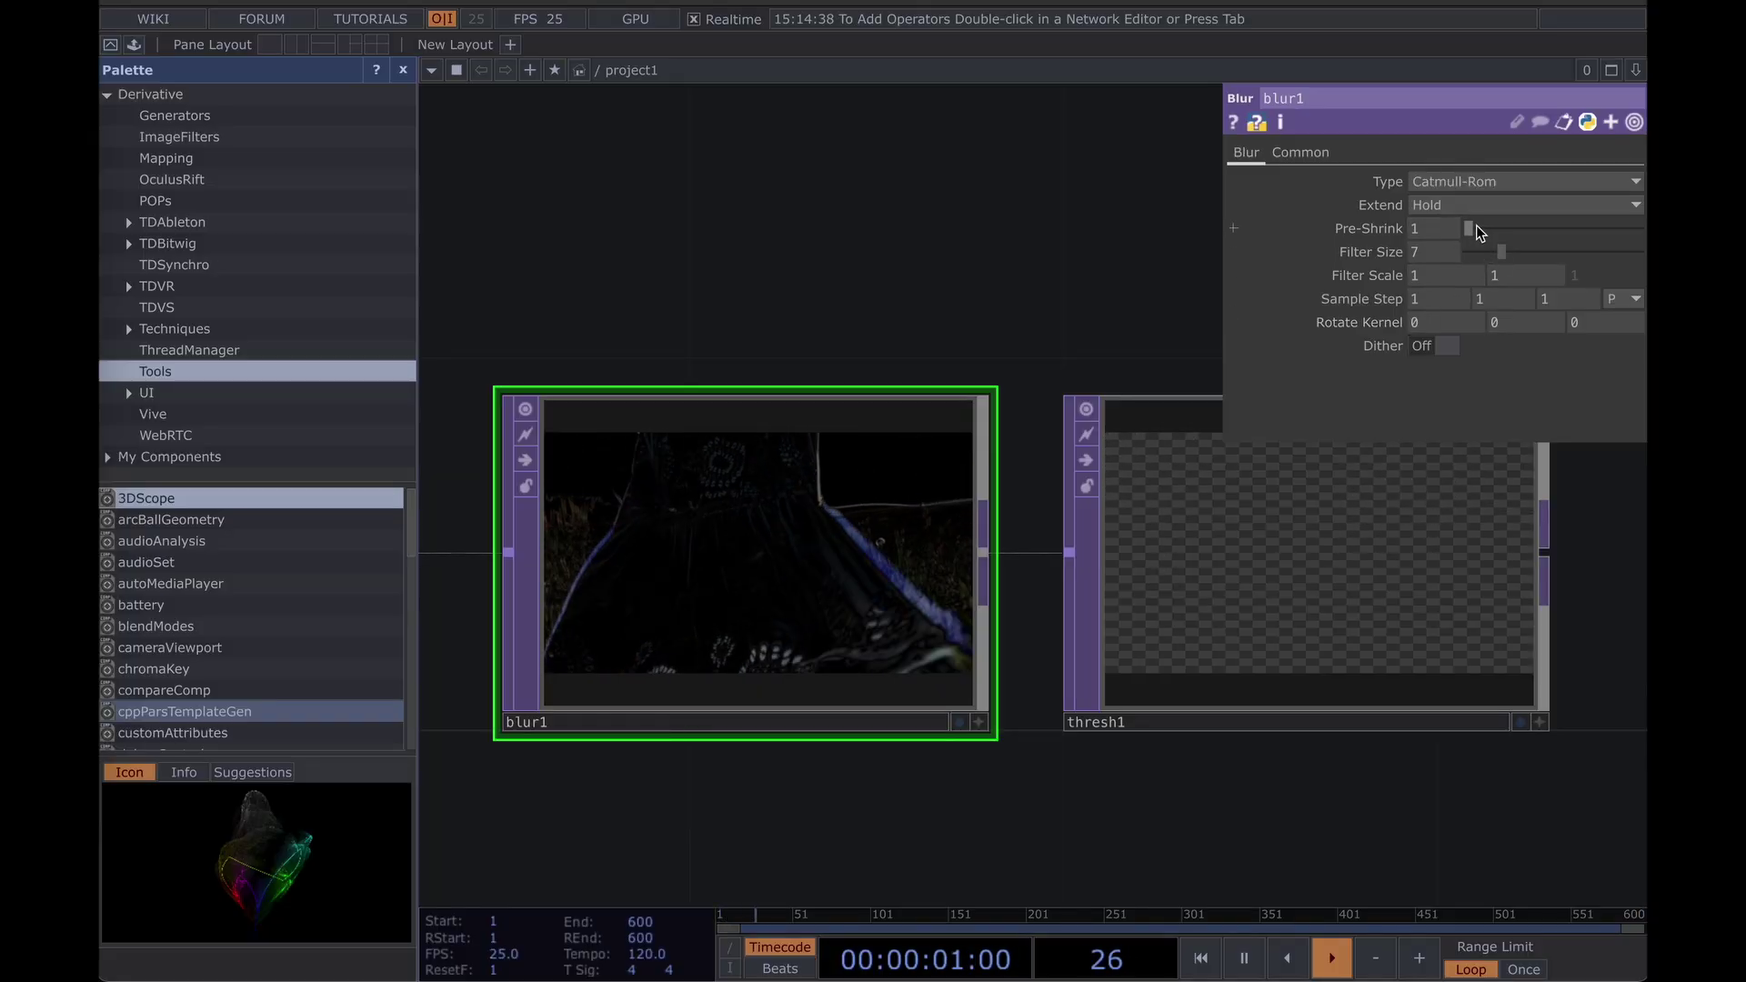
left_click_drag(1473, 227, 1548, 251)
left_click_drag(1090, 356, 1003, 356)
Lower the Blur operator's Pre-Shrink and set the Threshold operator's threshold to 0.124 for finer motion outlines.
left_click(1173, 428)
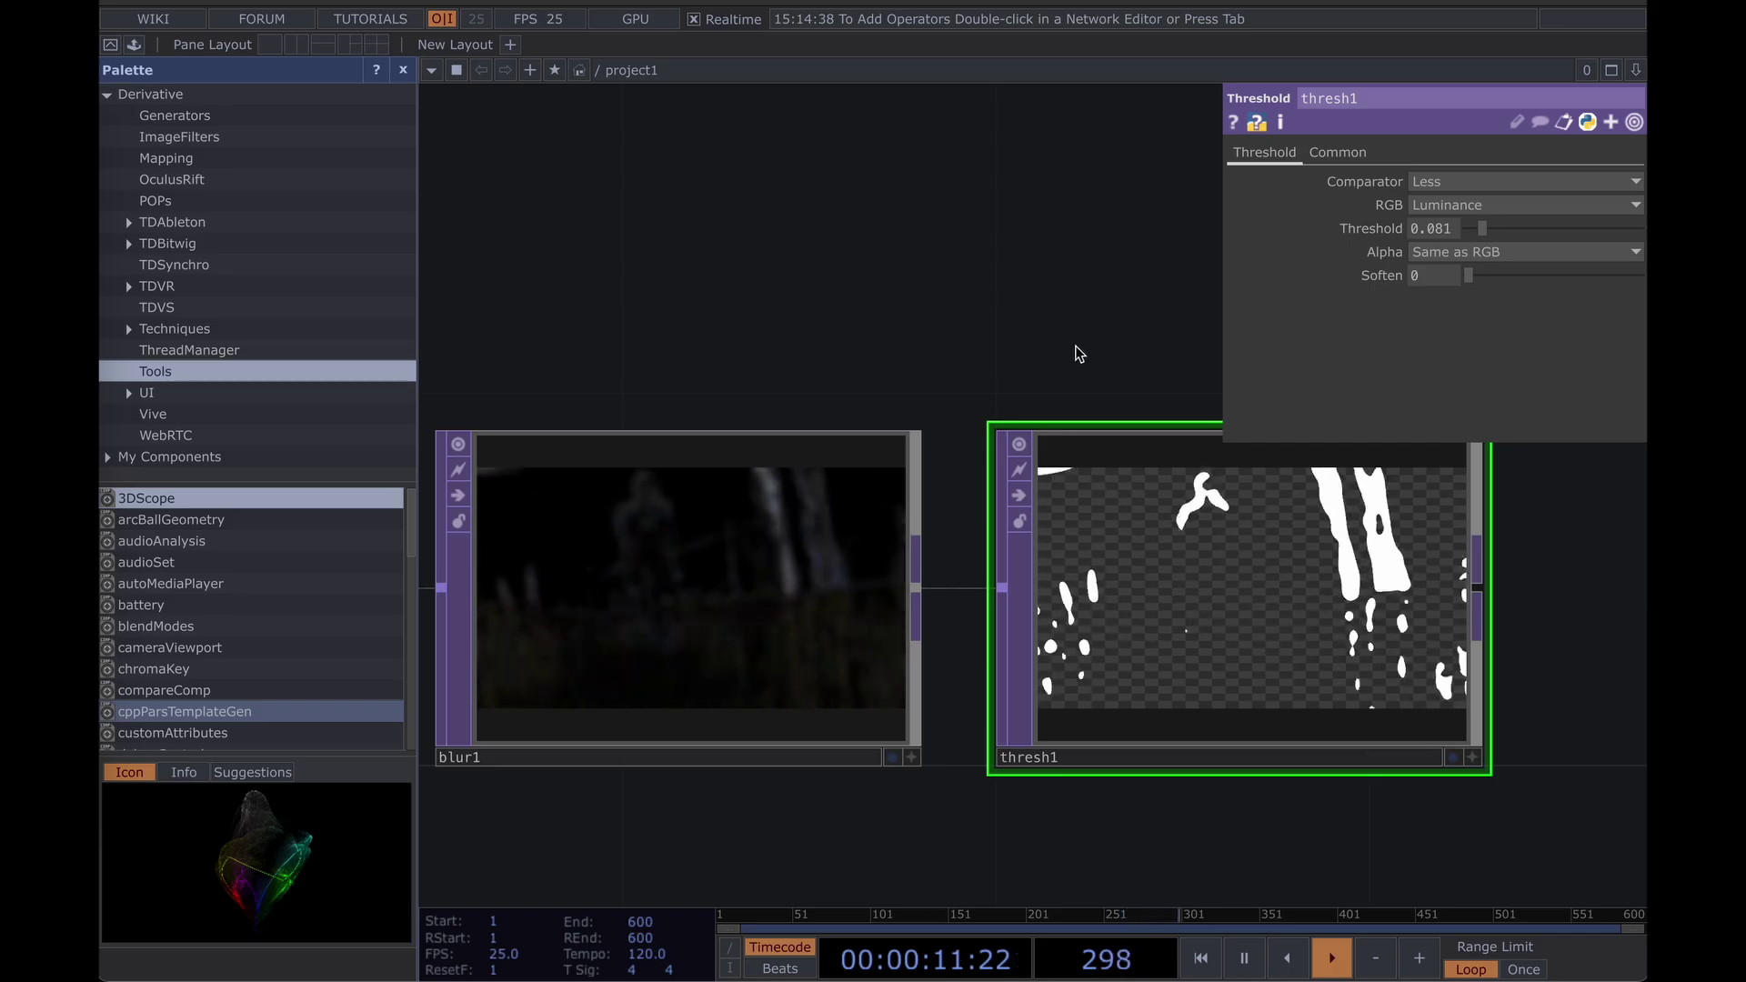
left_click(751, 526)
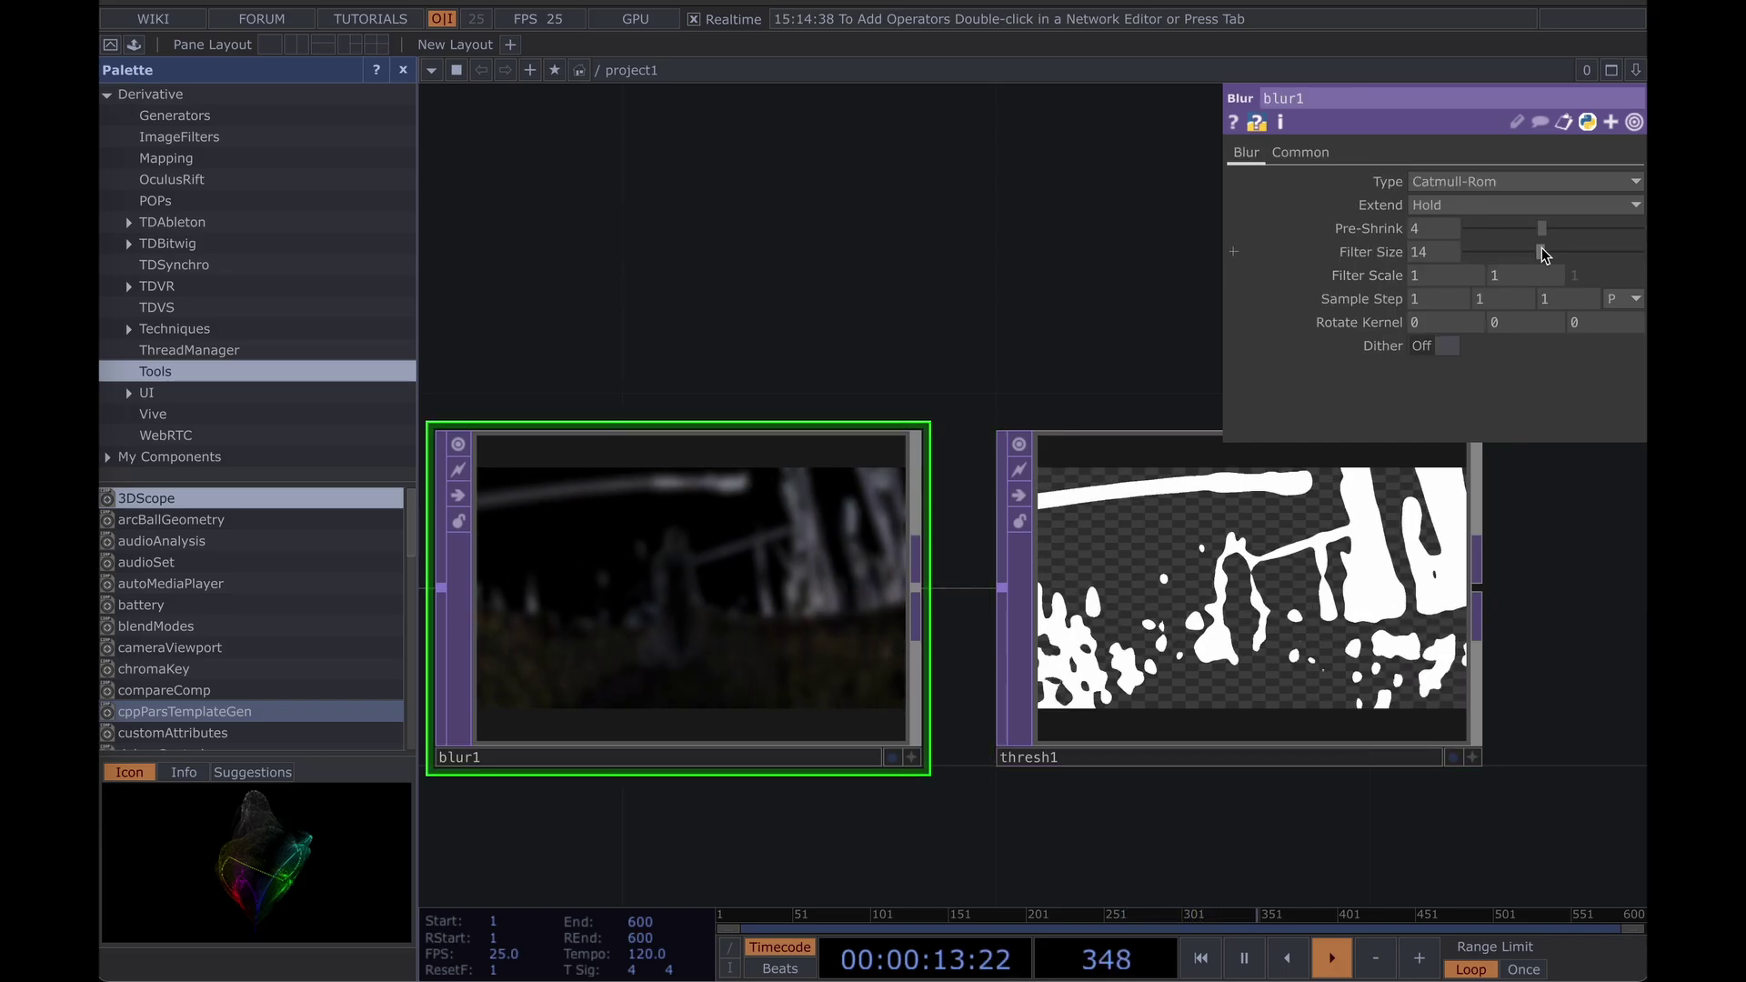
left_click_drag(1541, 228, 1499, 222)
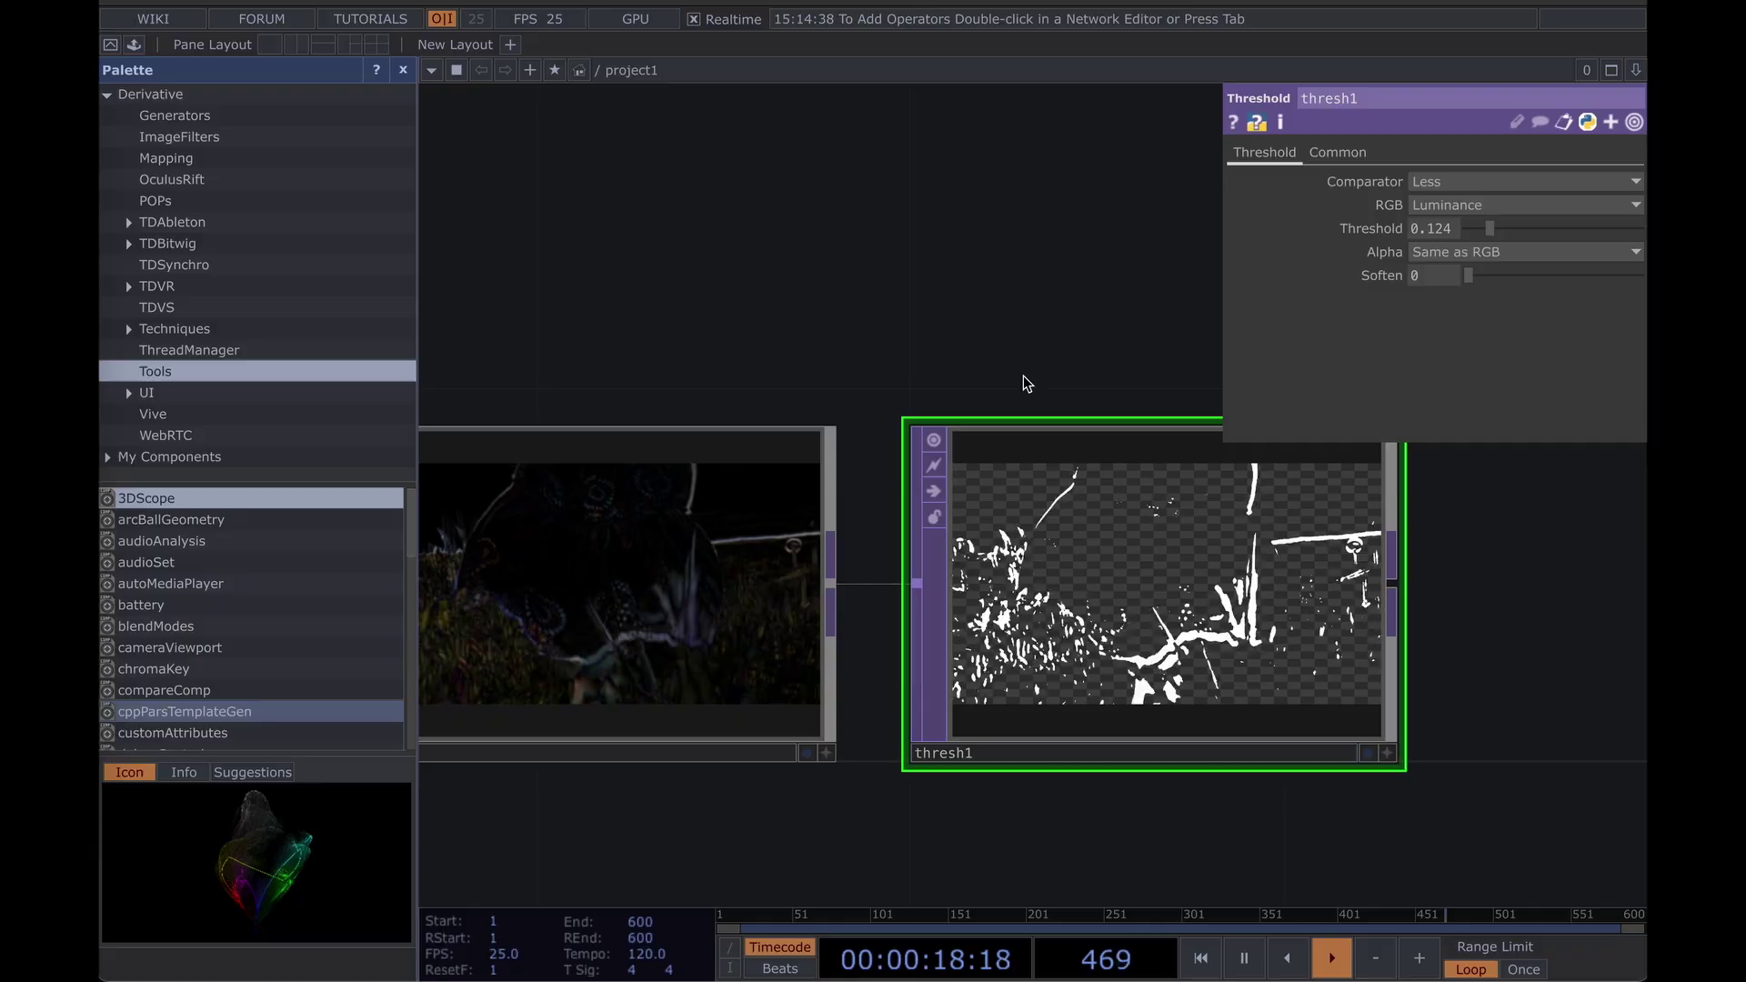
scroll(1023, 377, "down", 4)
scroll(1088, 504, "up", 4)
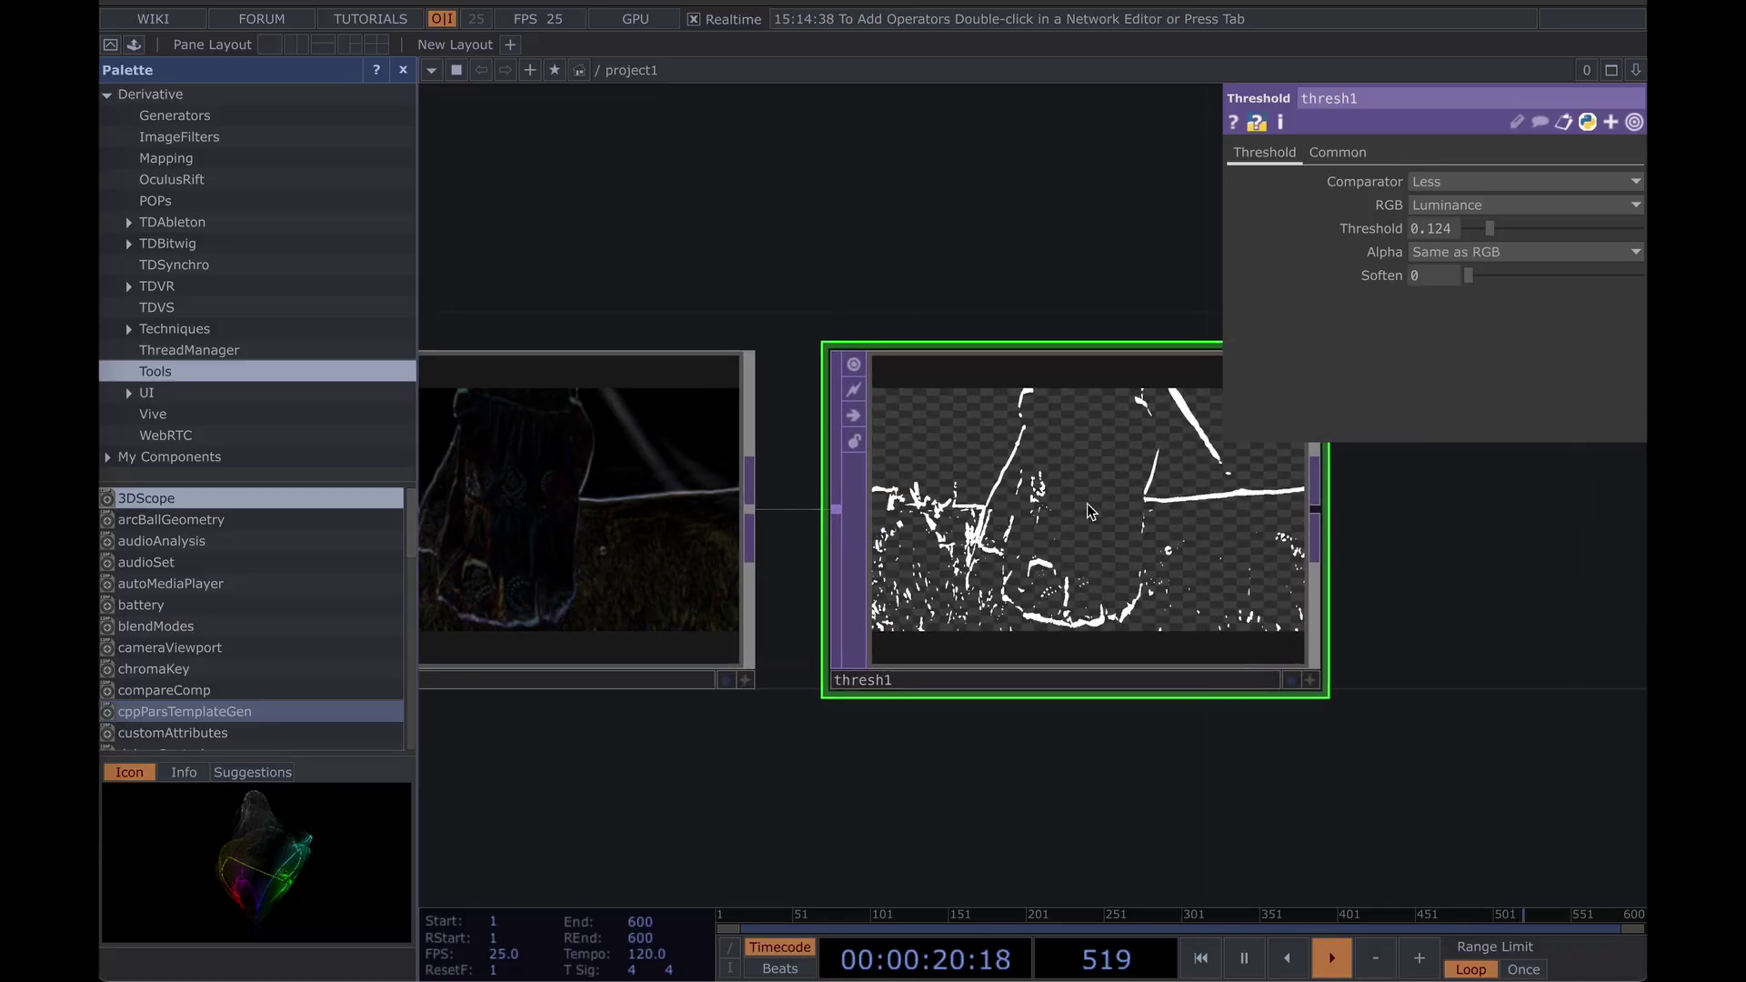
left_click_drag(934, 293, 758, 305)
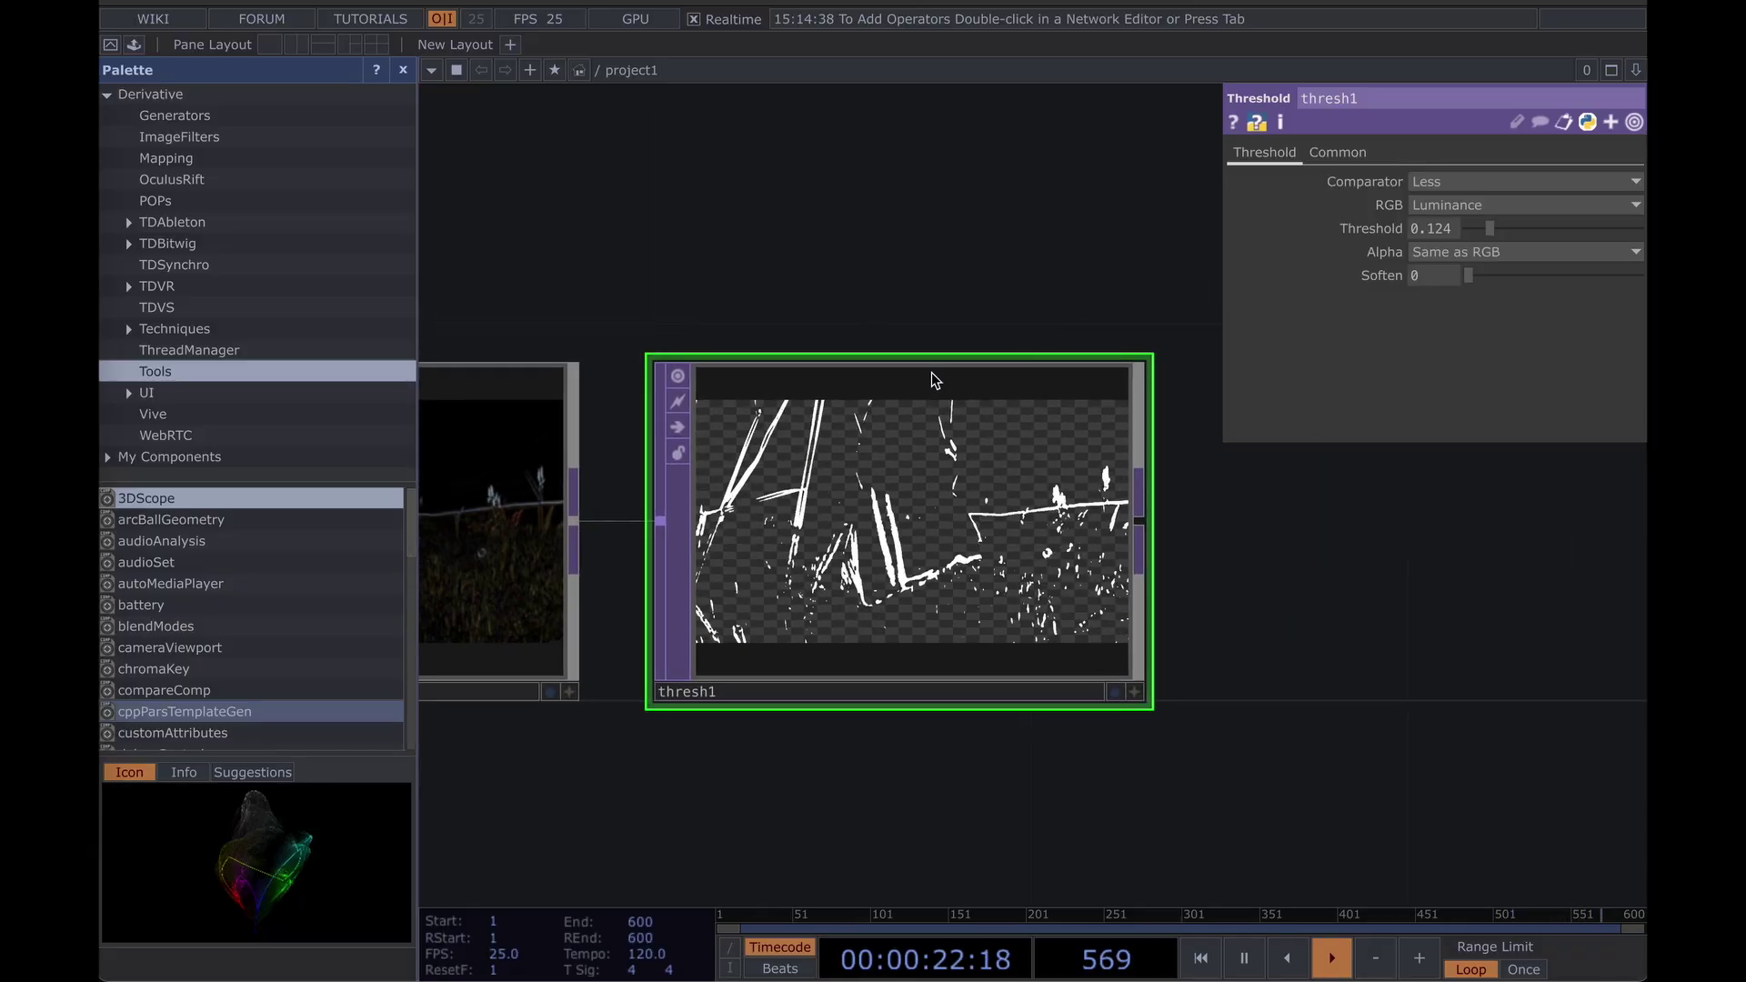
scroll(929, 473, "down", 5)
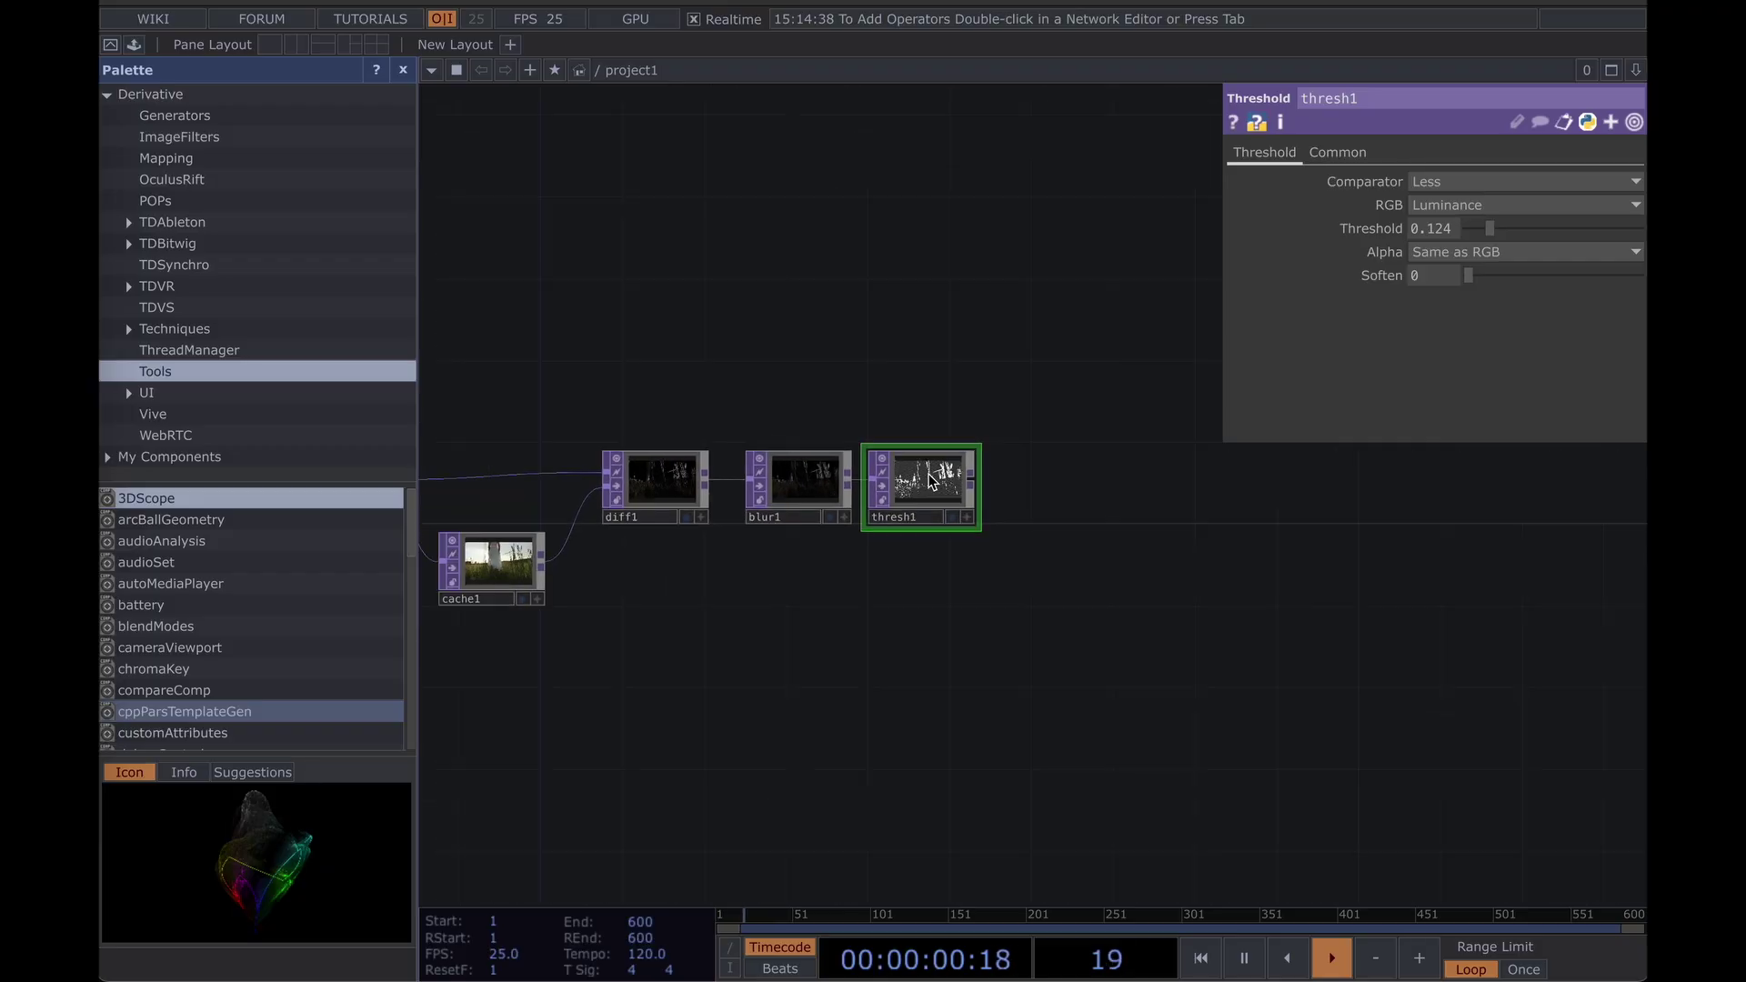
Add a Script TOP after the Threshold operator, using the Threshold image as its input.
scroll(970, 488, "right", 4)
scroll(1044, 479, "up", 3)
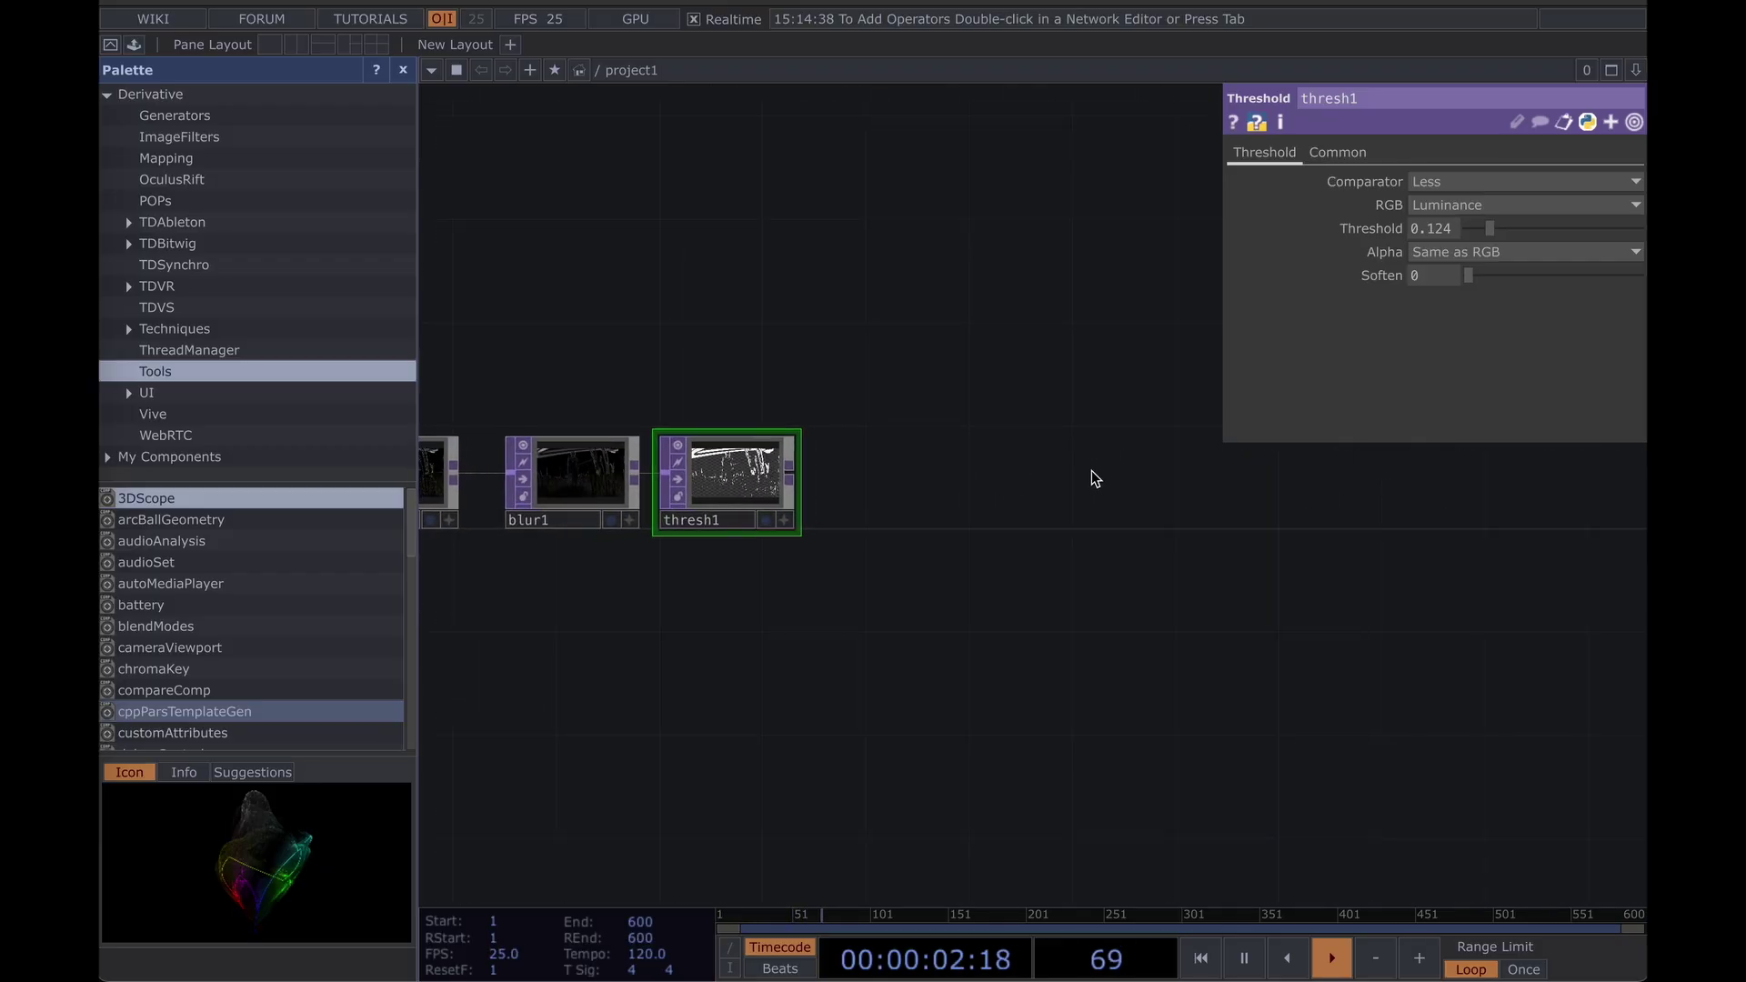
left_click_drag(1092, 471, 964, 500)
scroll(963, 501, "up", 1)
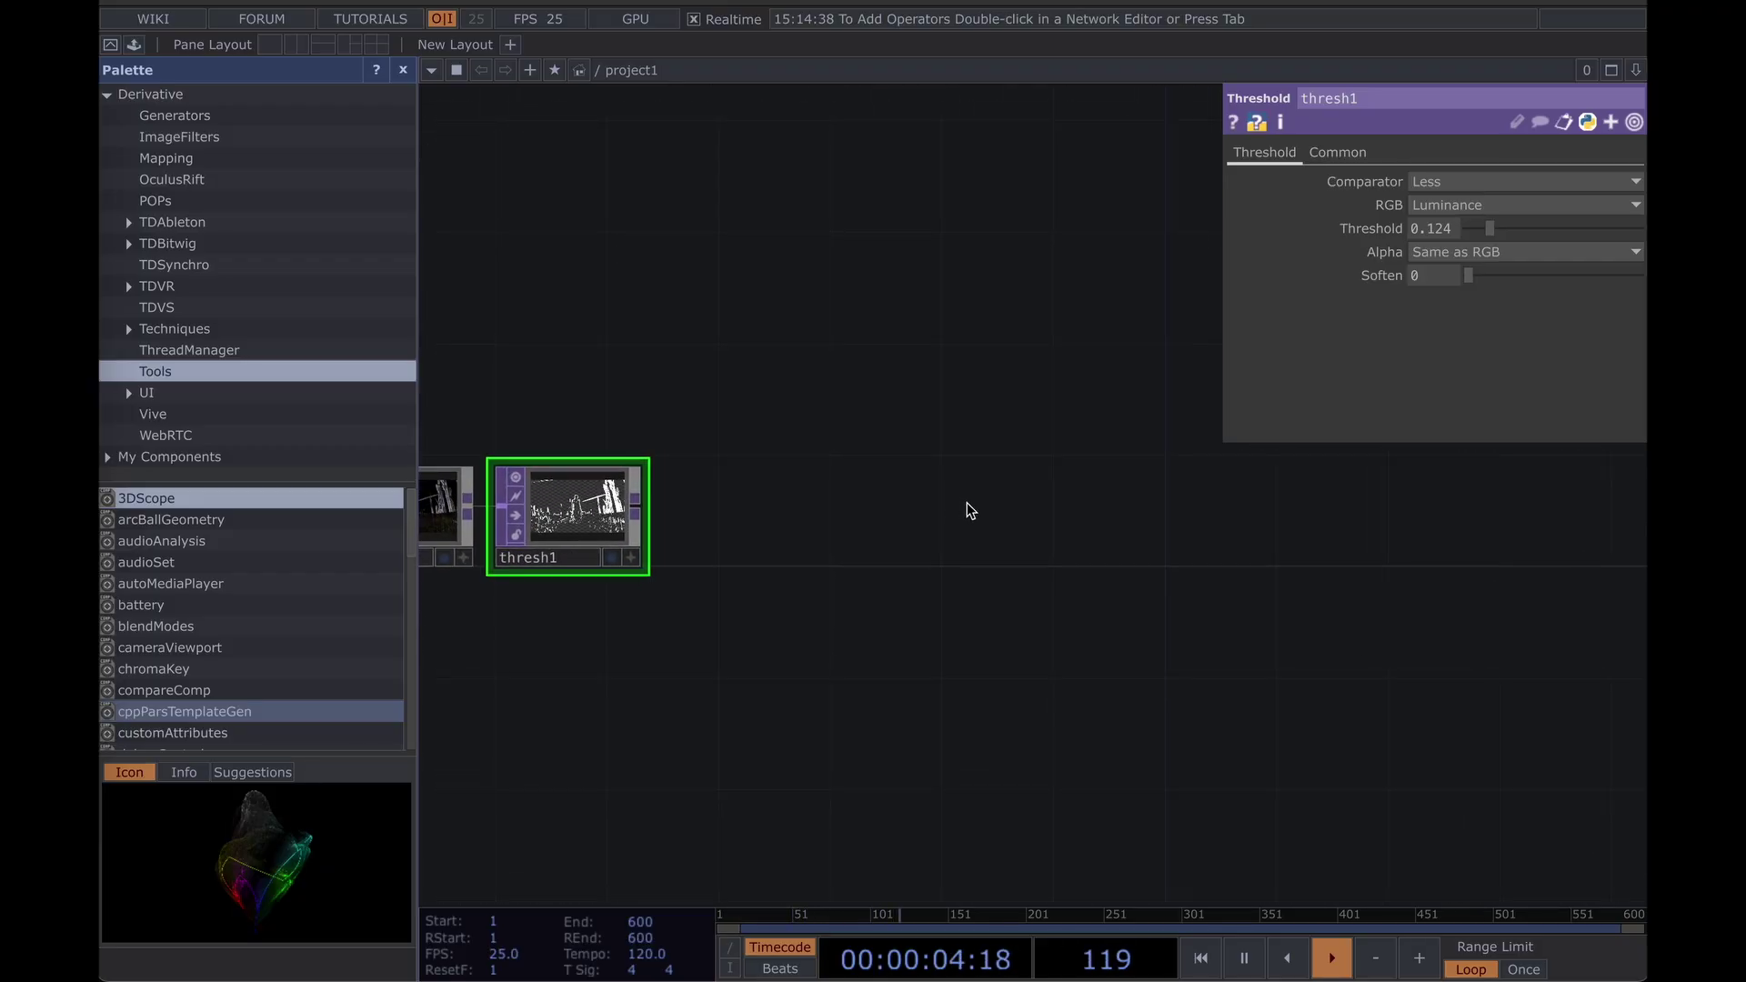
key("Tab")
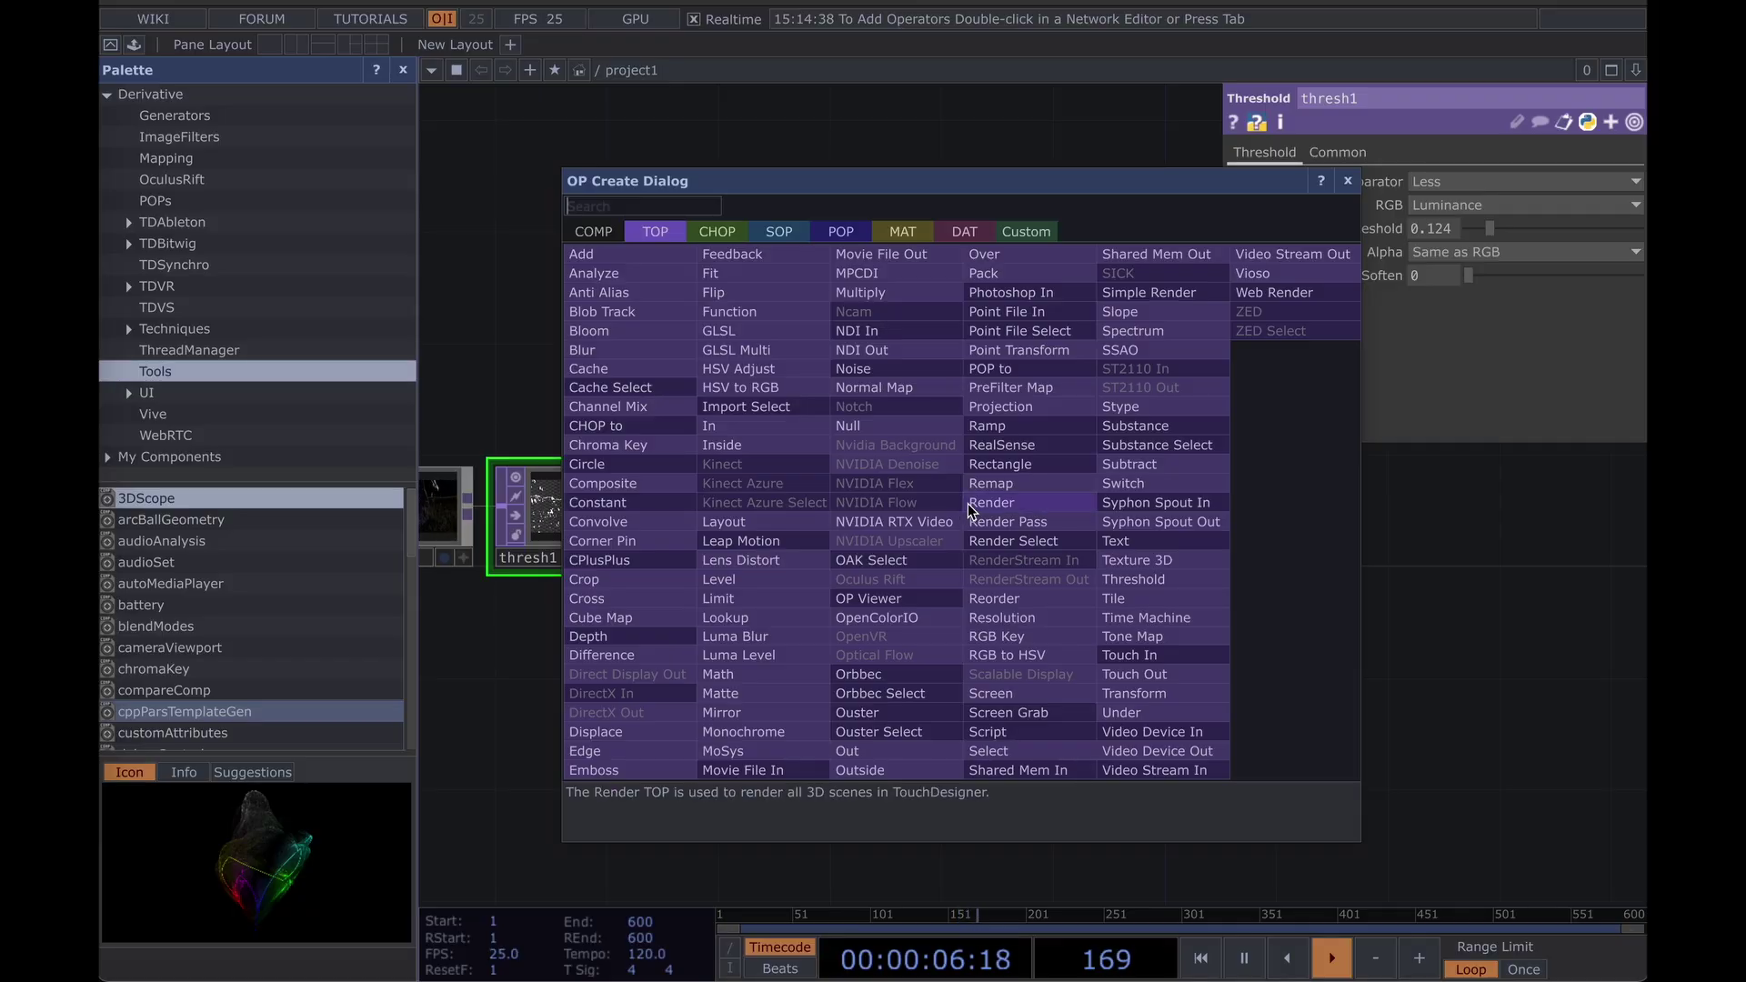
type("scr")
left_click(1029, 732)
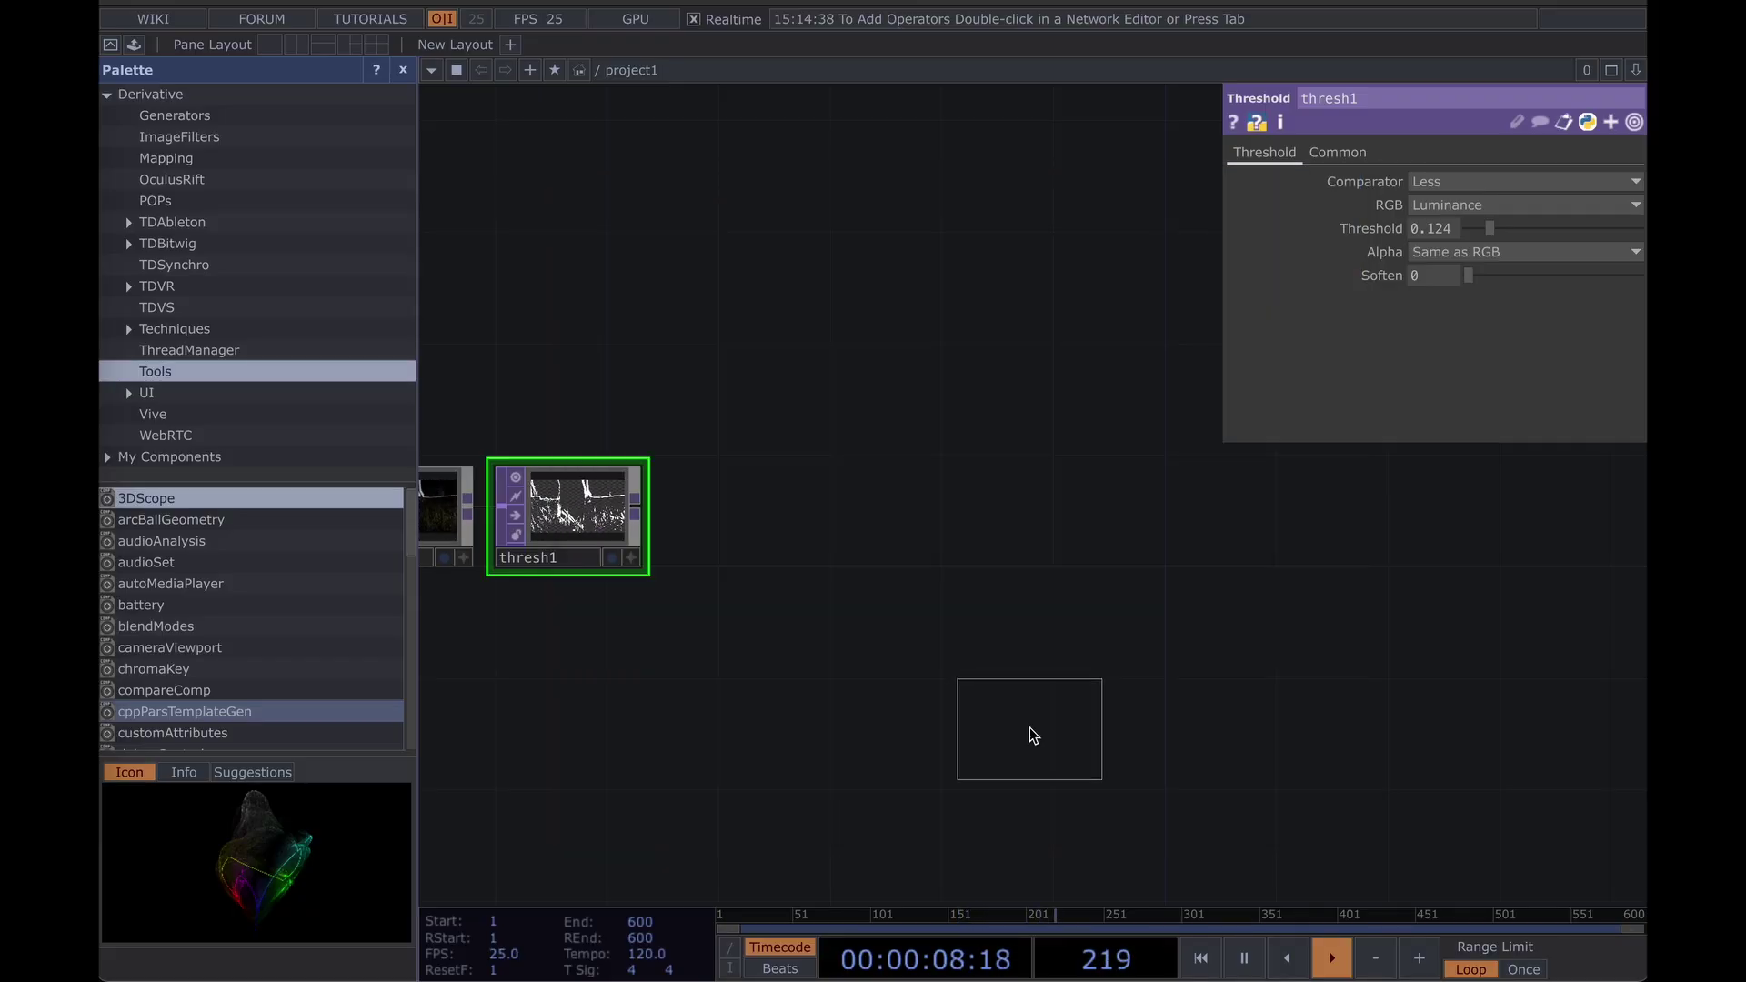
left_click(998, 515)
left_click_drag(858, 415, 912, 419)
left_click_drag(1011, 491, 914, 510)
Add a comment box below the Threshold operator and paste the Python cv2 contour-detection script into it.
right_click(597, 493)
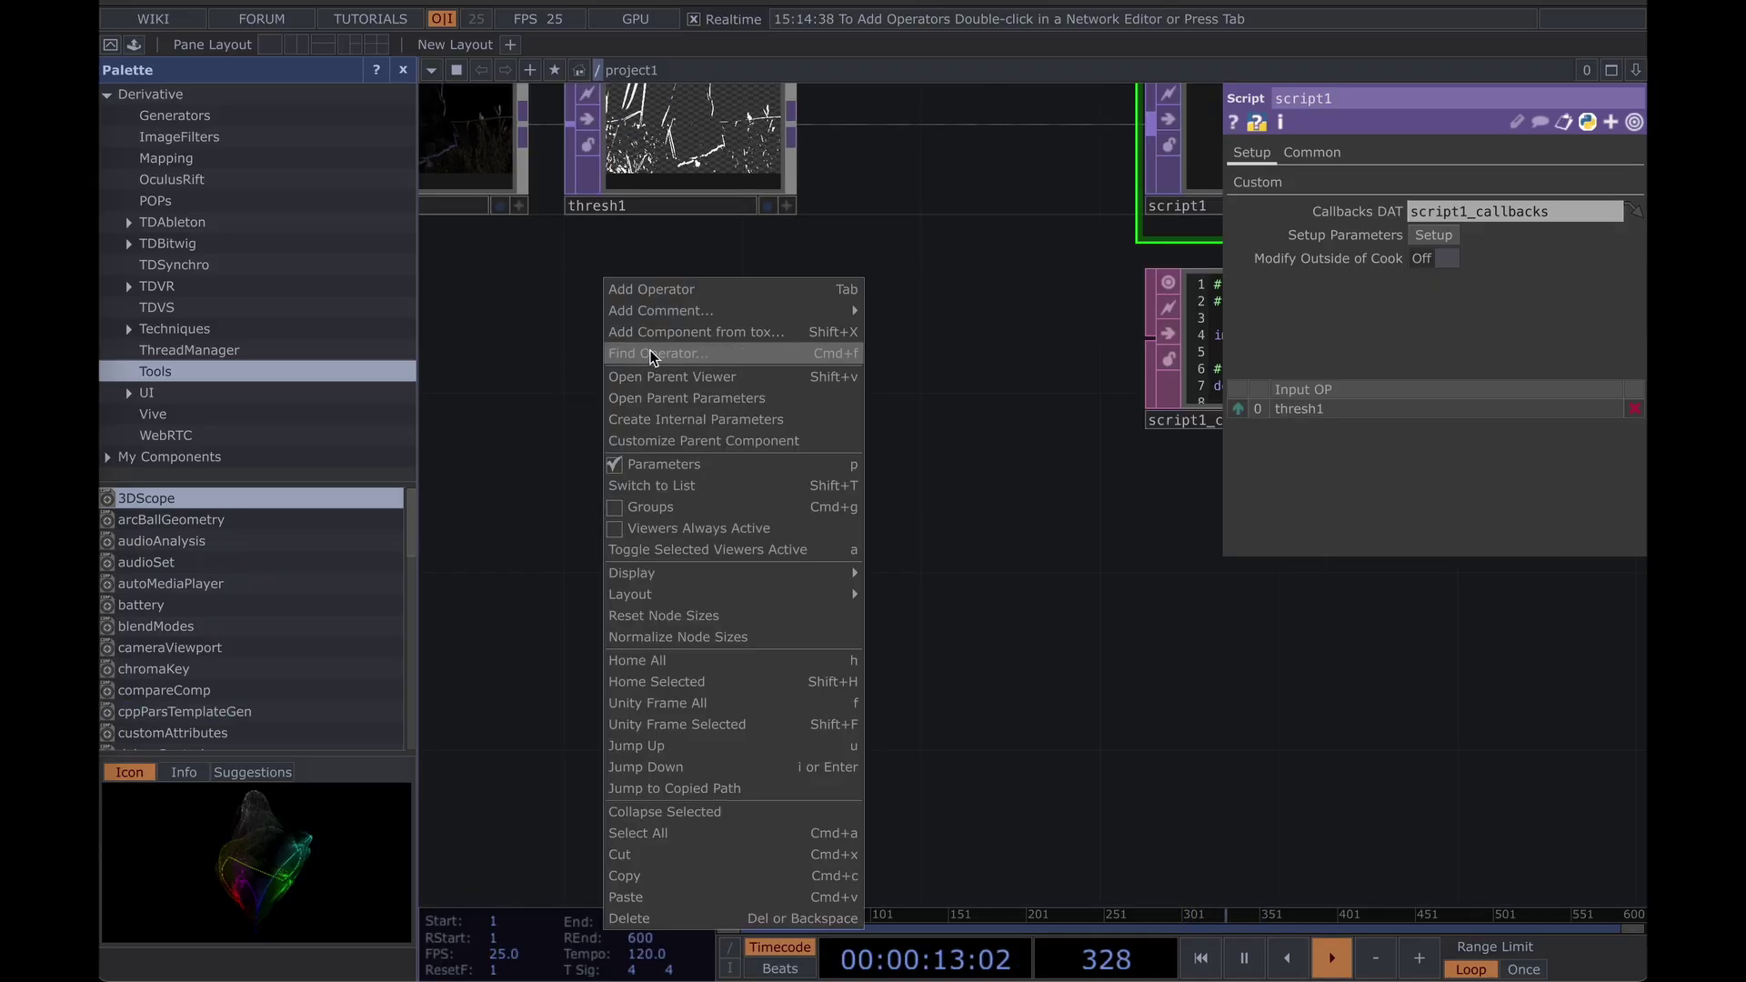
mouse_move(676, 311)
left_click(1015, 307)
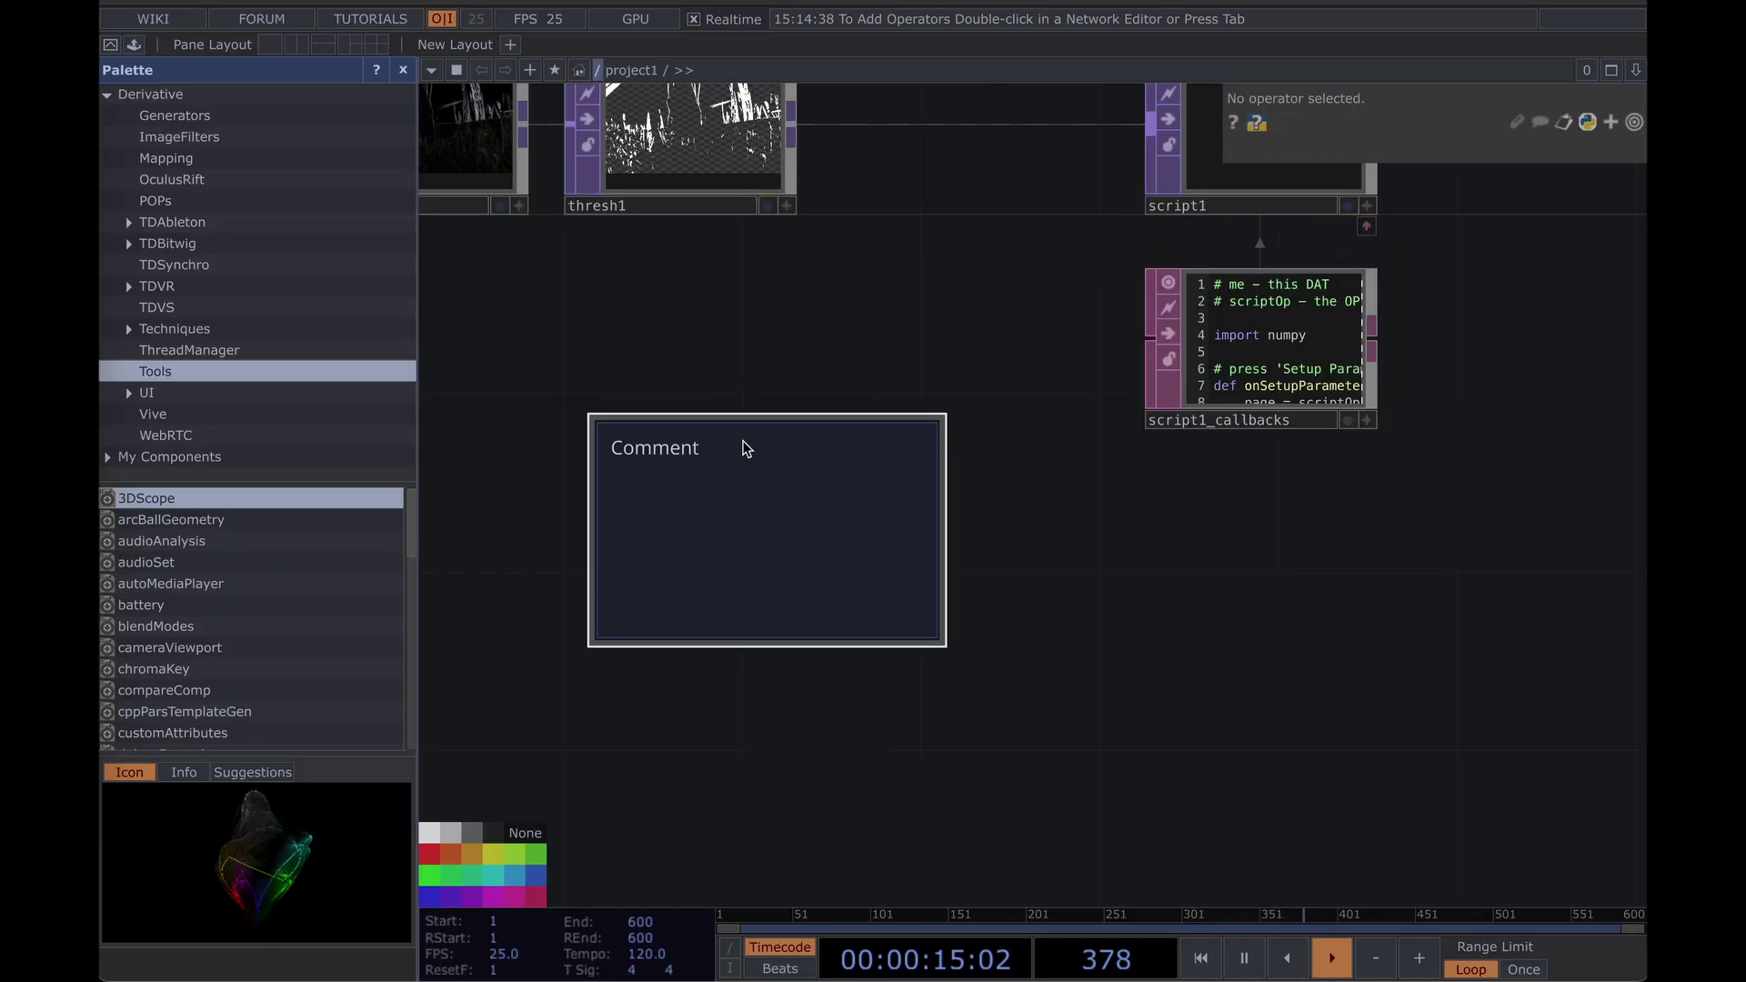
key("ctrl+v")
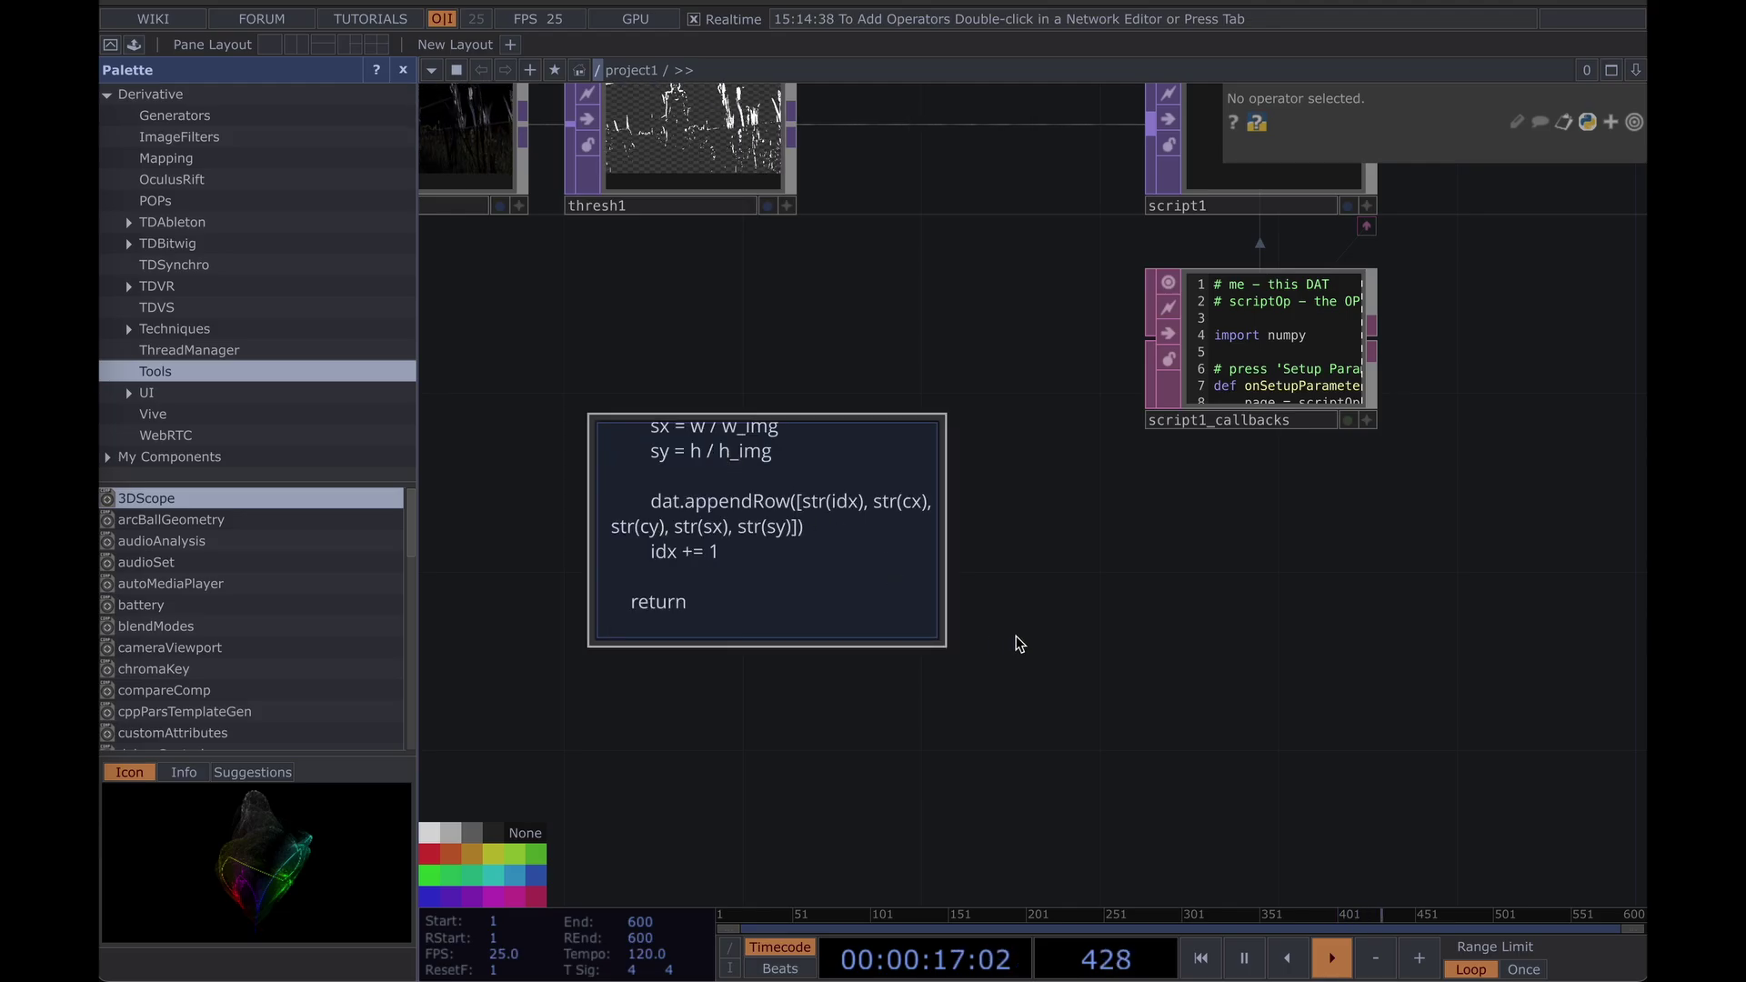
left_click(1017, 636)
scroll(1017, 636, "down", 2)
double_click(1052, 644)
key("Escape")
Enlarge the comment box until the whole script fits inside it, from the imports to the final return.
left_click_drag(1021, 613, 1139, 934)
scroll(1286, 597, "down", 5)
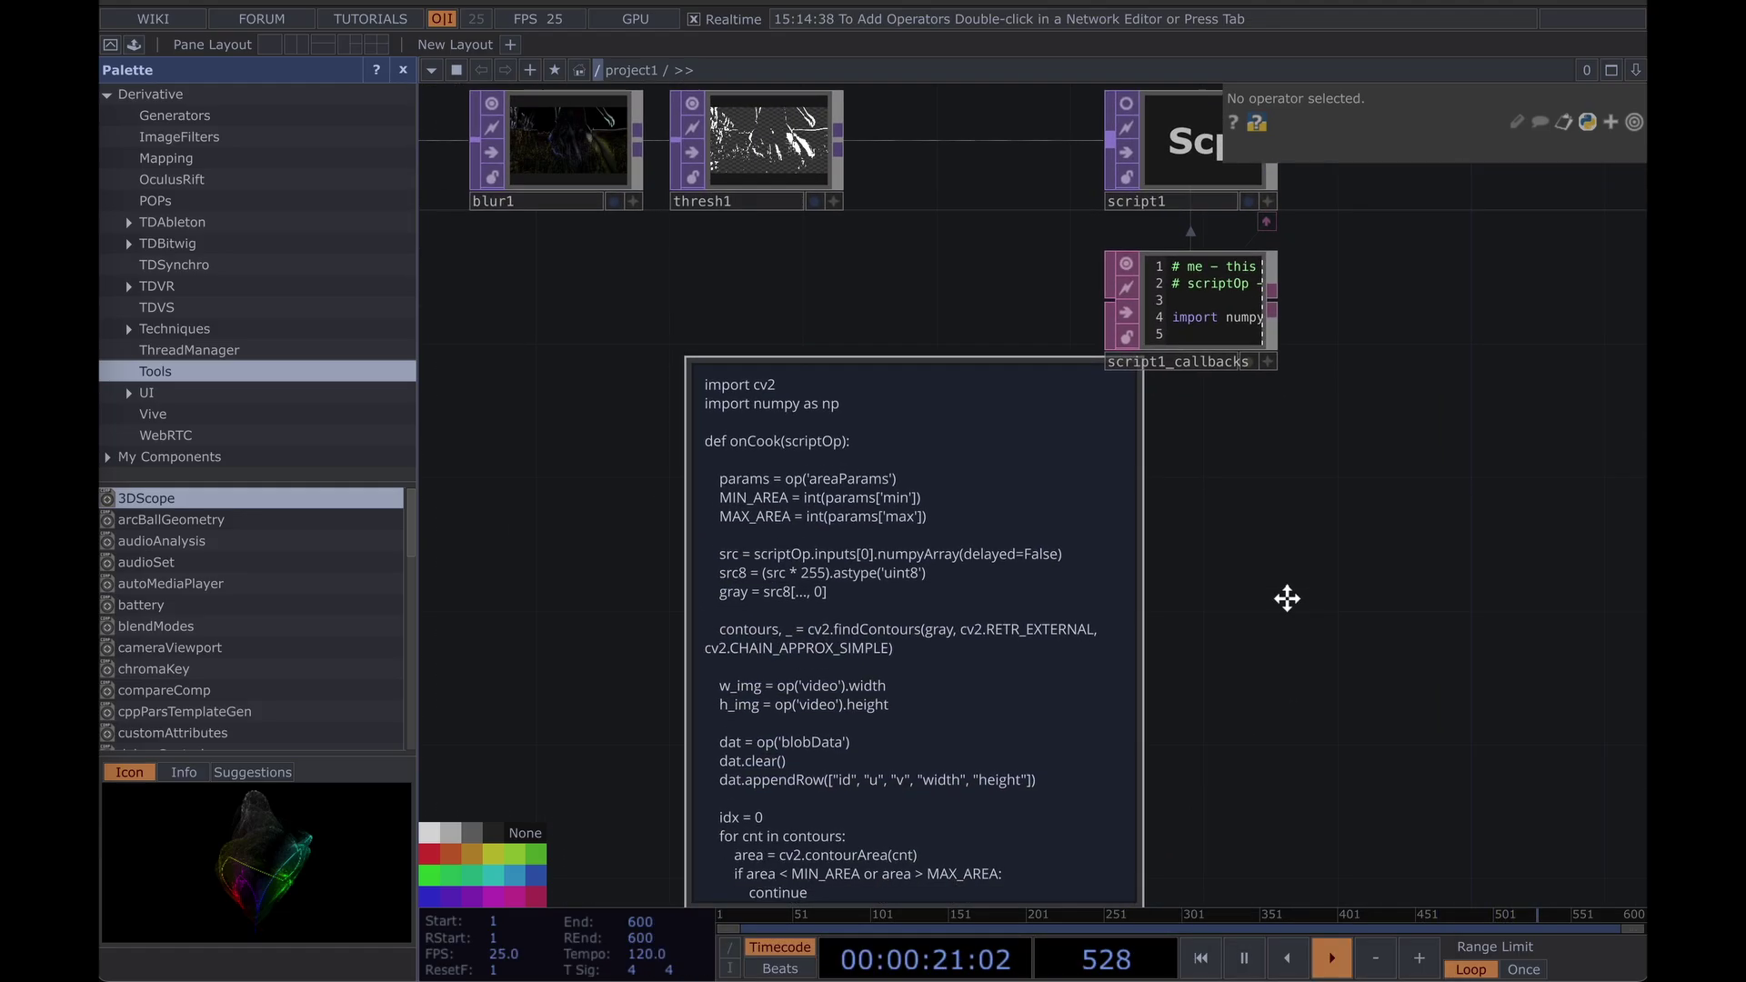
left_click_drag(887, 319, 730, 295)
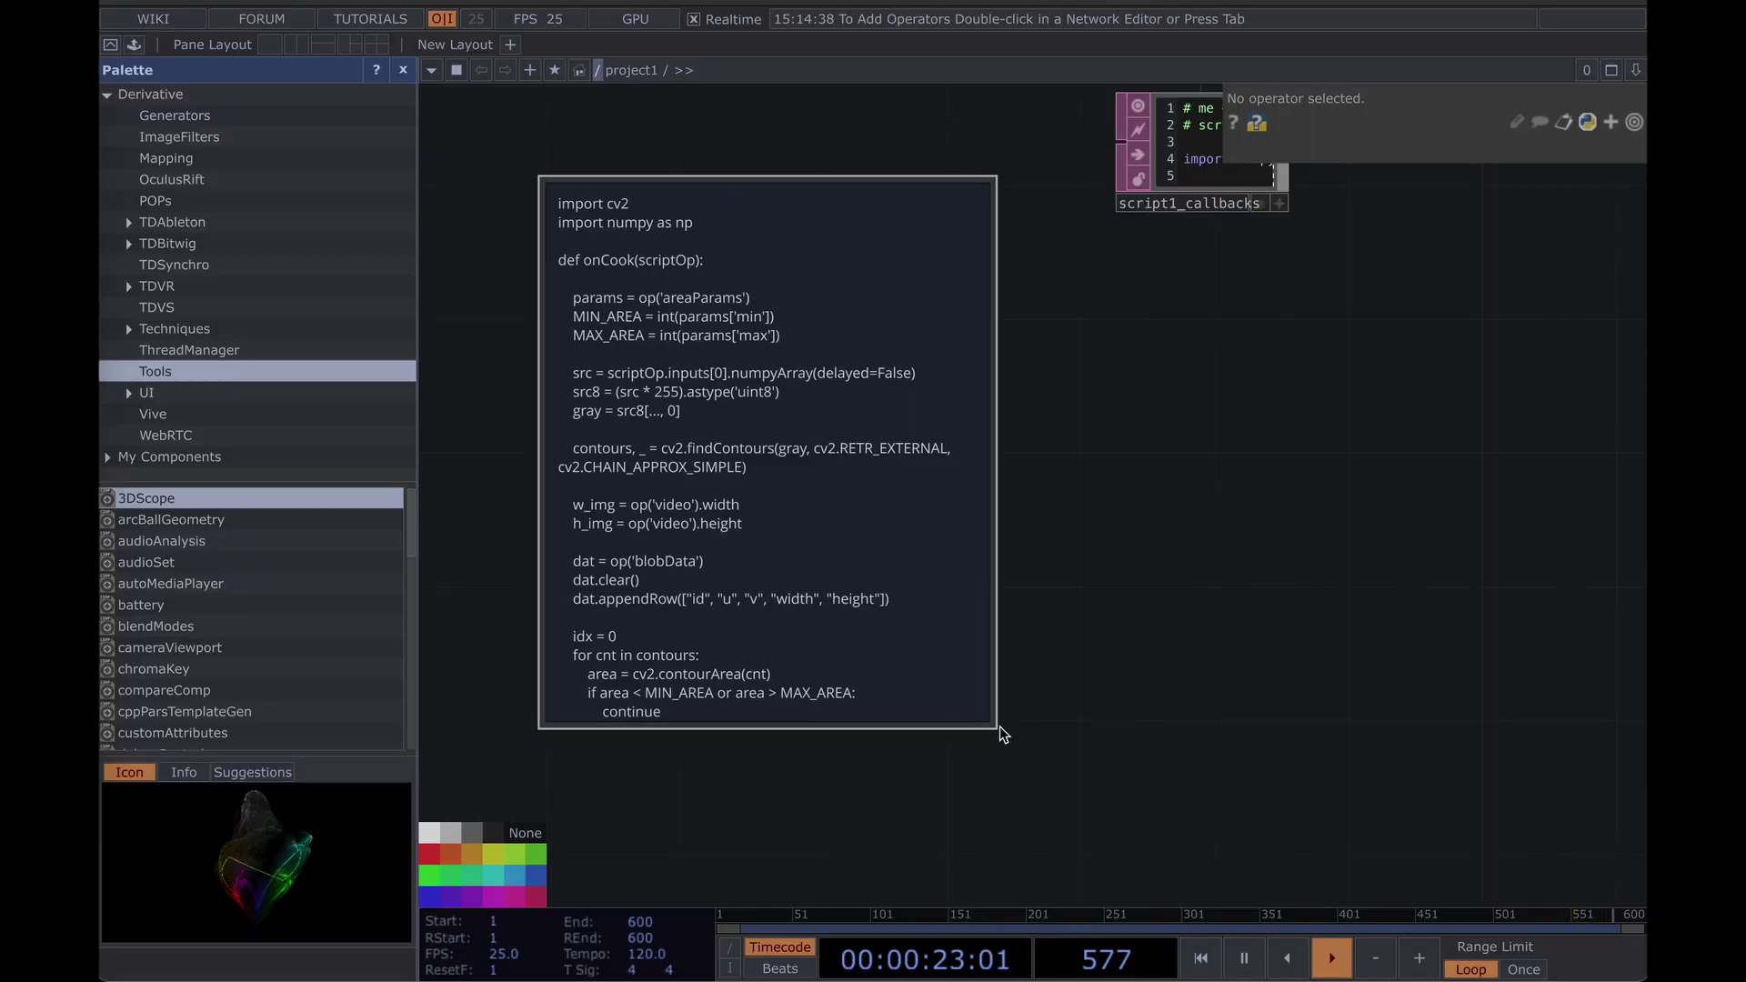
left_click_drag(991, 727, 1228, 914)
scroll(1329, 592, "down", 5)
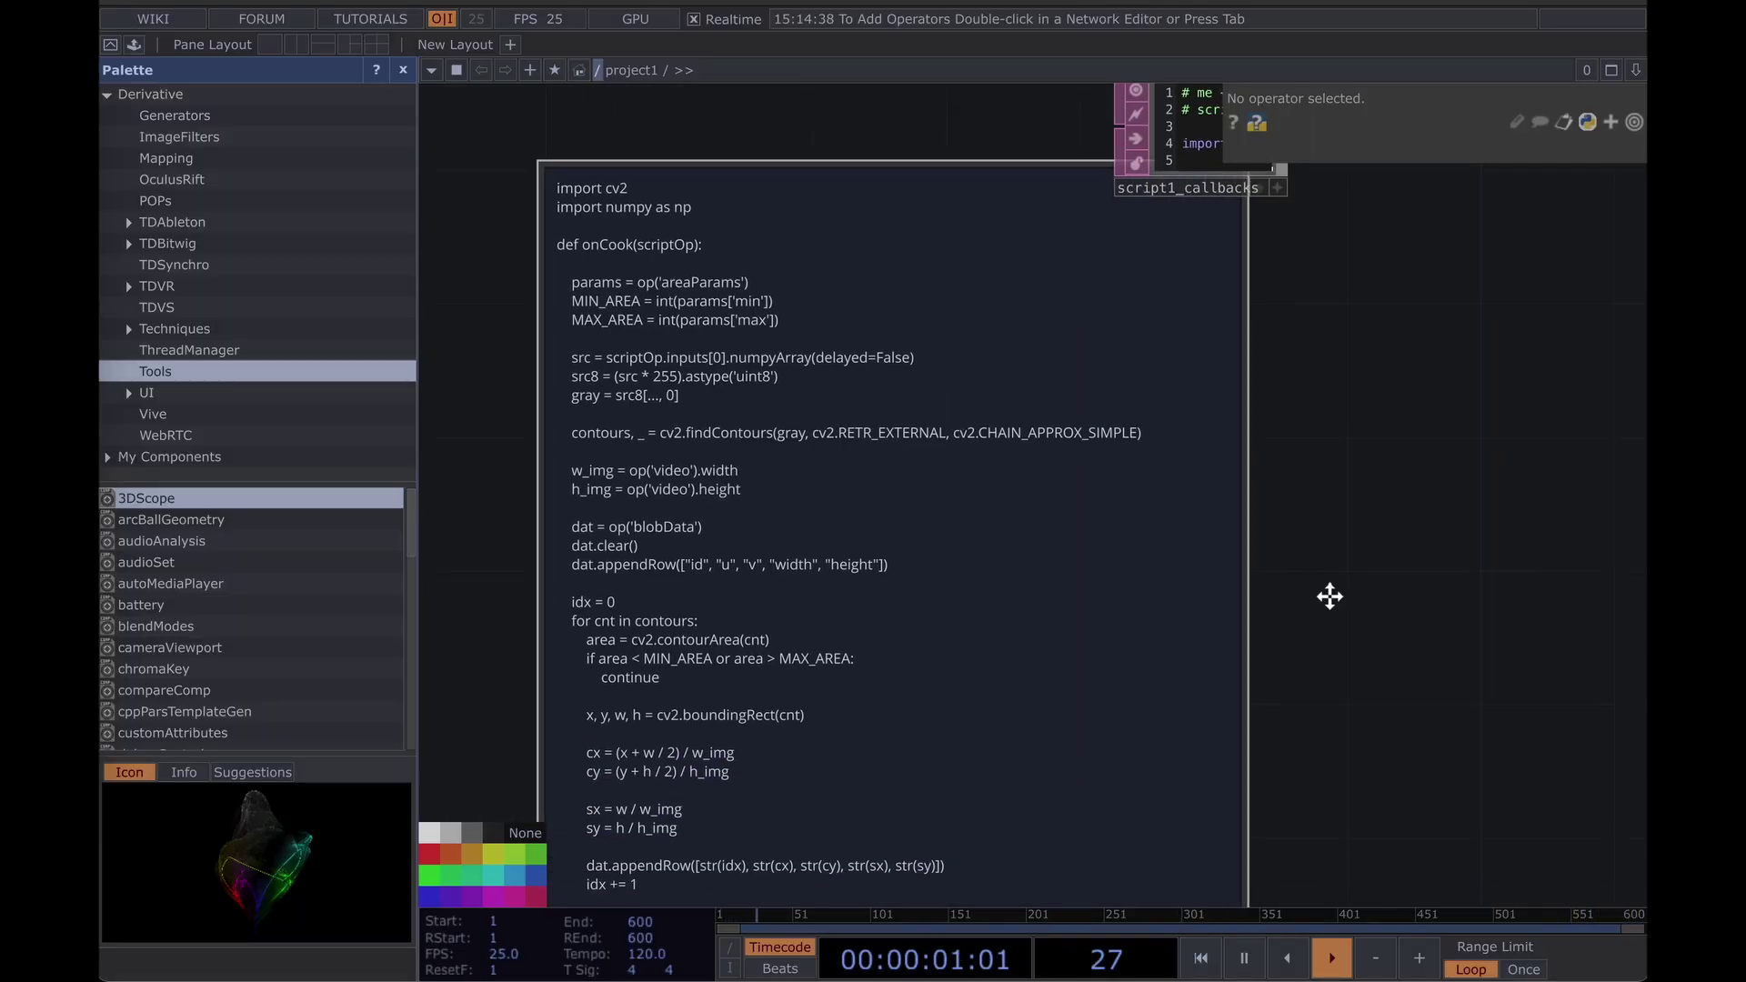
scroll(1293, 541, "down", 5)
left_click_drag(1298, 585, 1228, 686)
left_click_drag(995, 541, 887, 513)
mouse_move(1095, 718)
left_mouse_down()
mouse_move(1123, 764)
mouse_move(1118, 740)
left_mouse_up()
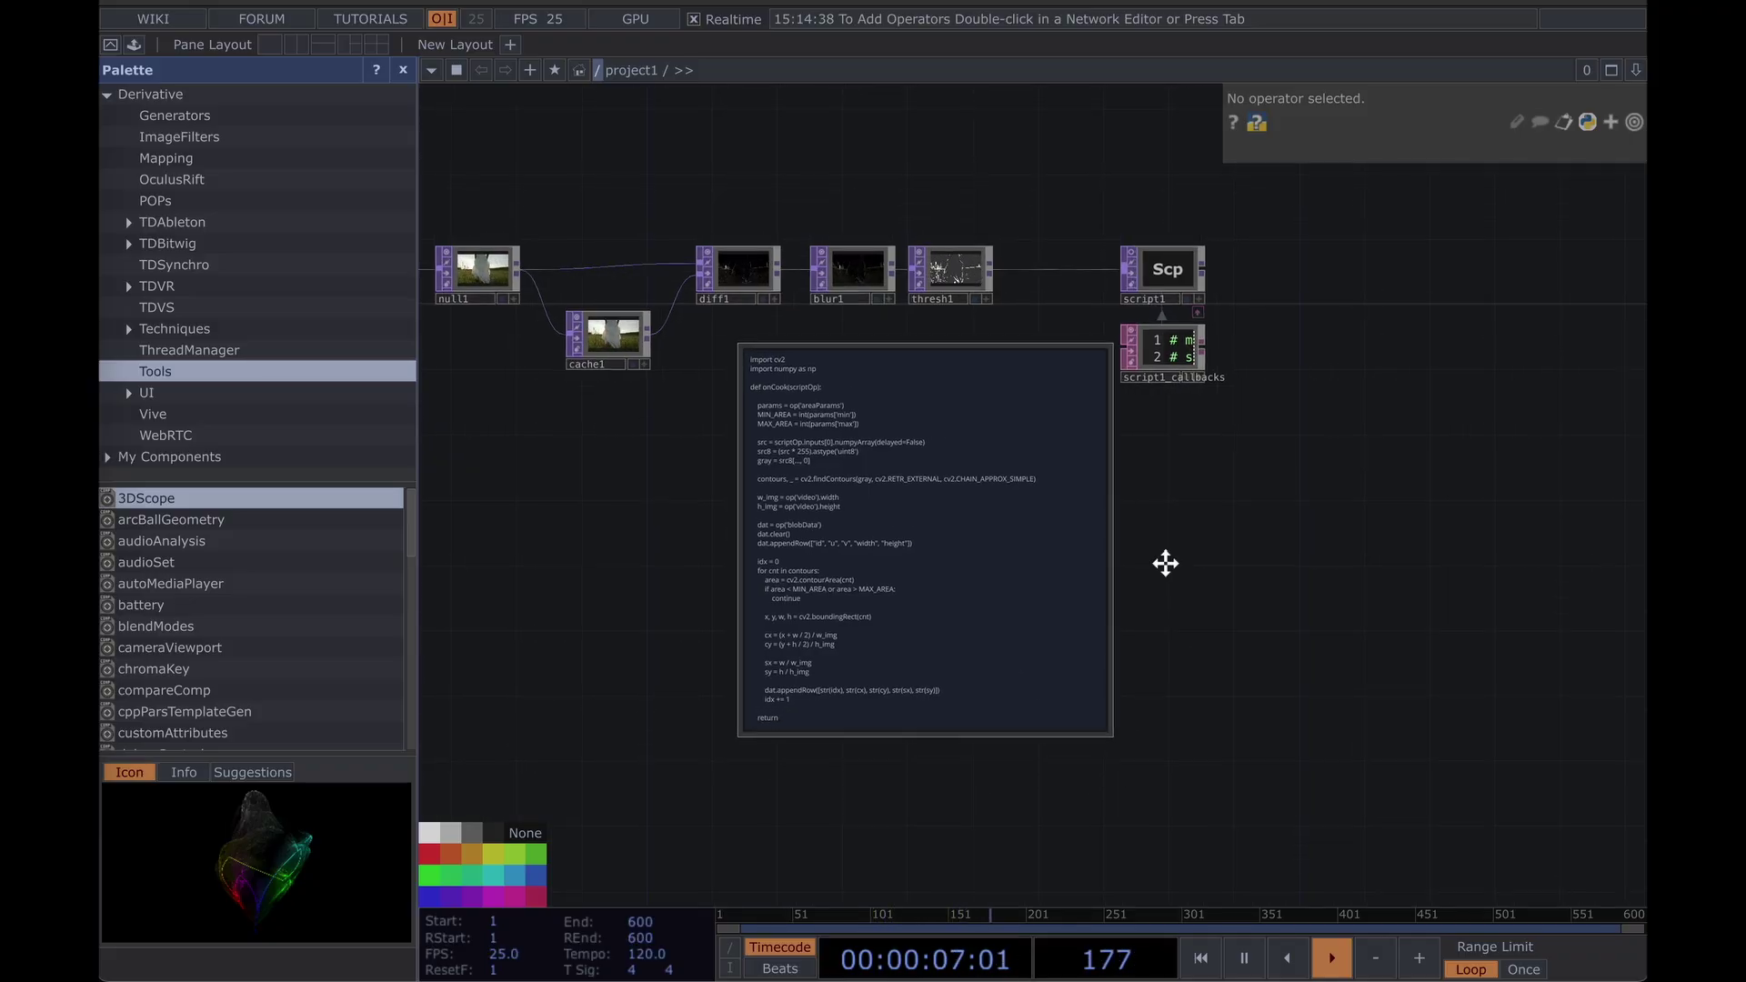
Examine the onCook script in the comment for the operator and channel names it references.
scroll(975, 499, "up", 3)
left_click_drag(1360, 465, 1319, 469)
scroll(1260, 472, "up", 4)
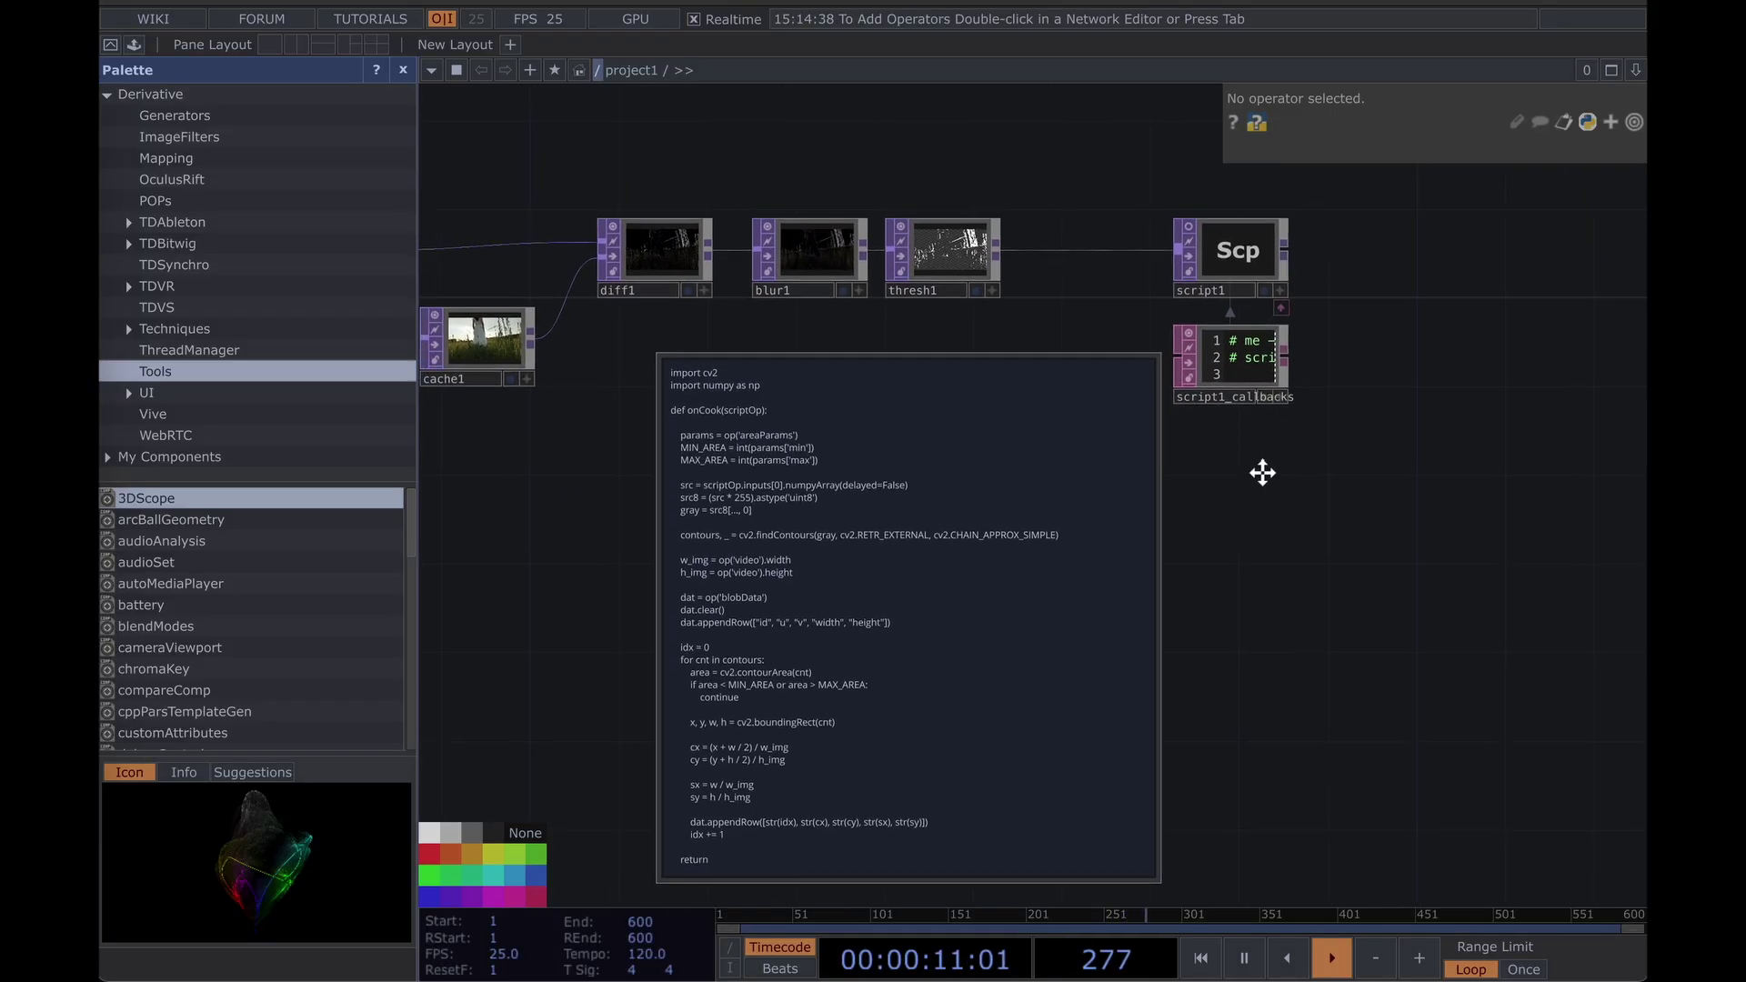
scroll(1151, 462, "up", 1)
left_click_drag(1152, 462, 1298, 462)
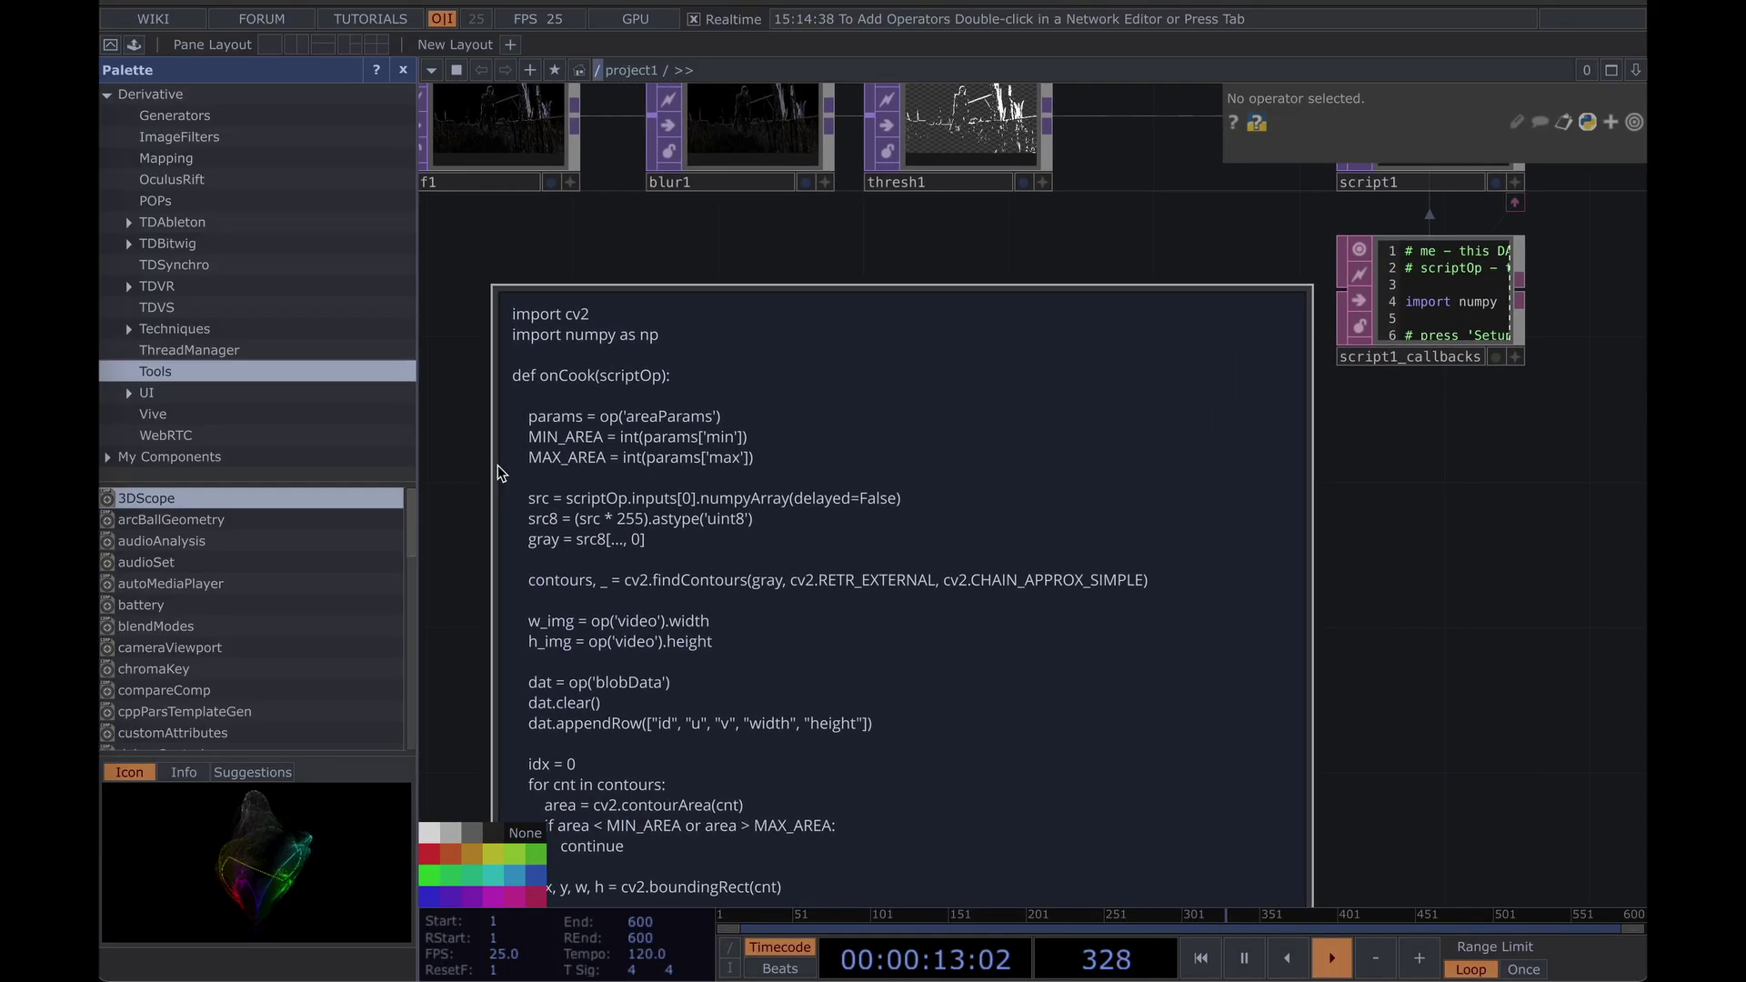
left_click_drag(459, 452, 513, 395)
scroll(513, 394, "down", 2)
scroll(513, 394, "left", 2)
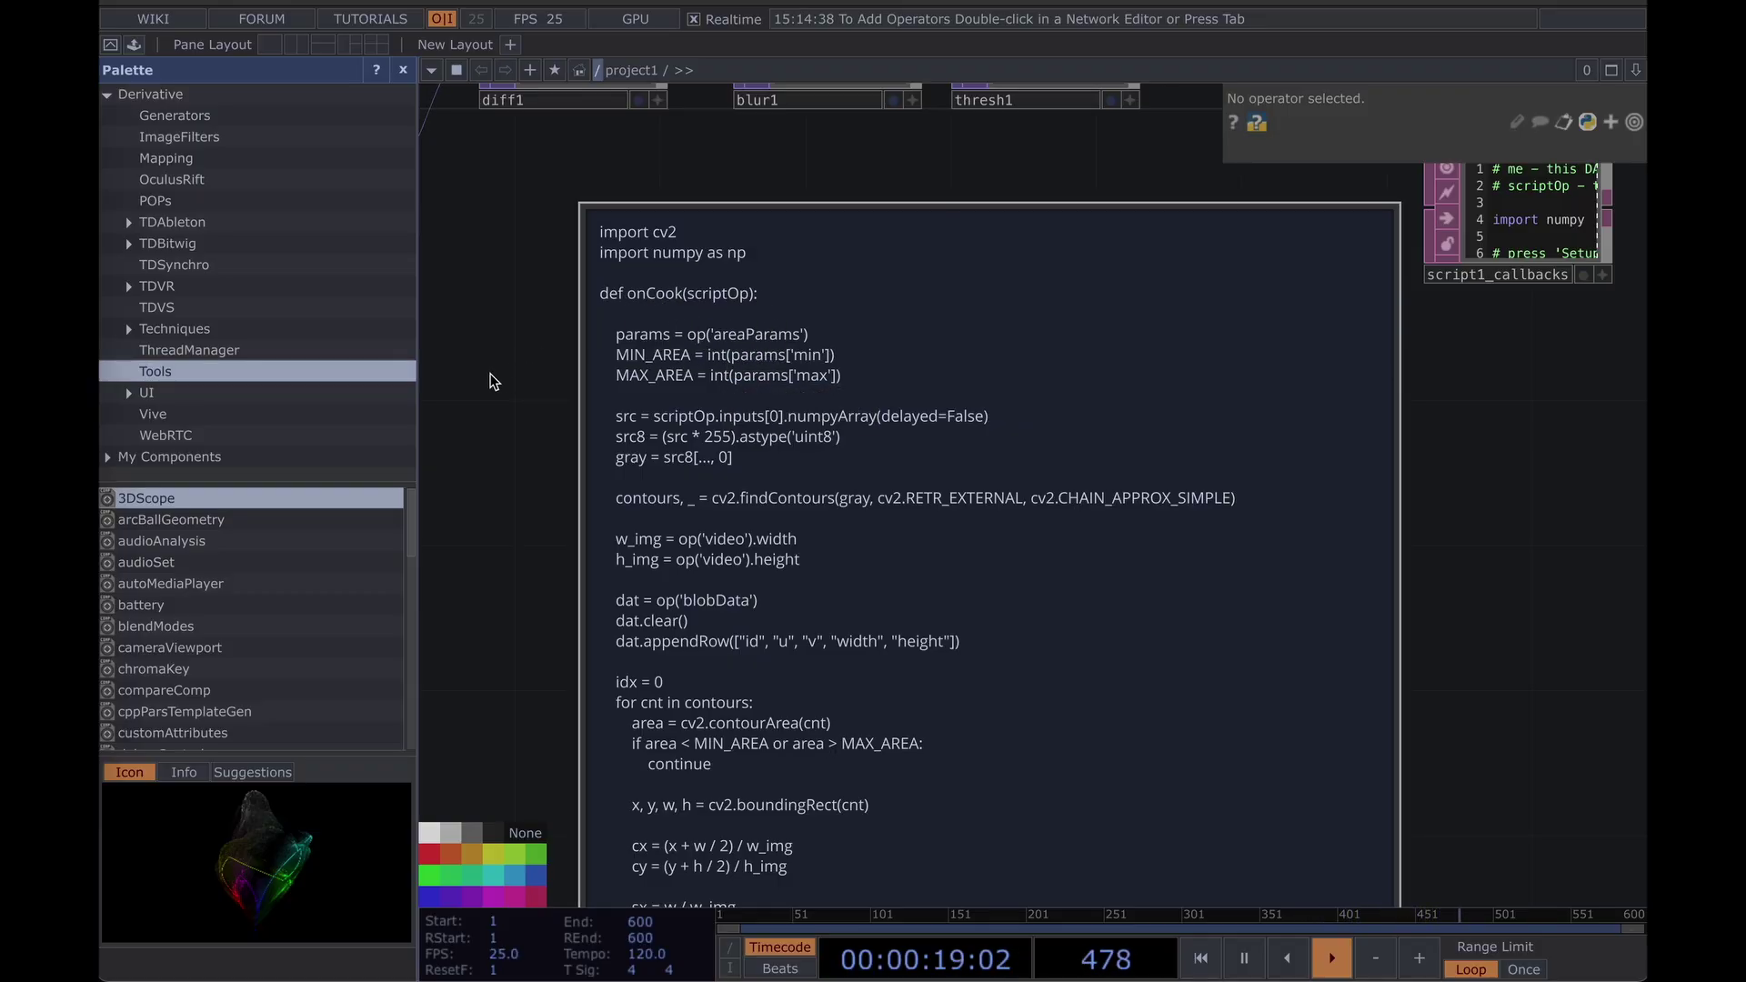
Add a Constant CHOP in the empty area below the Cache operator, beside the script comment.
left_click_drag(491, 376, 817, 386)
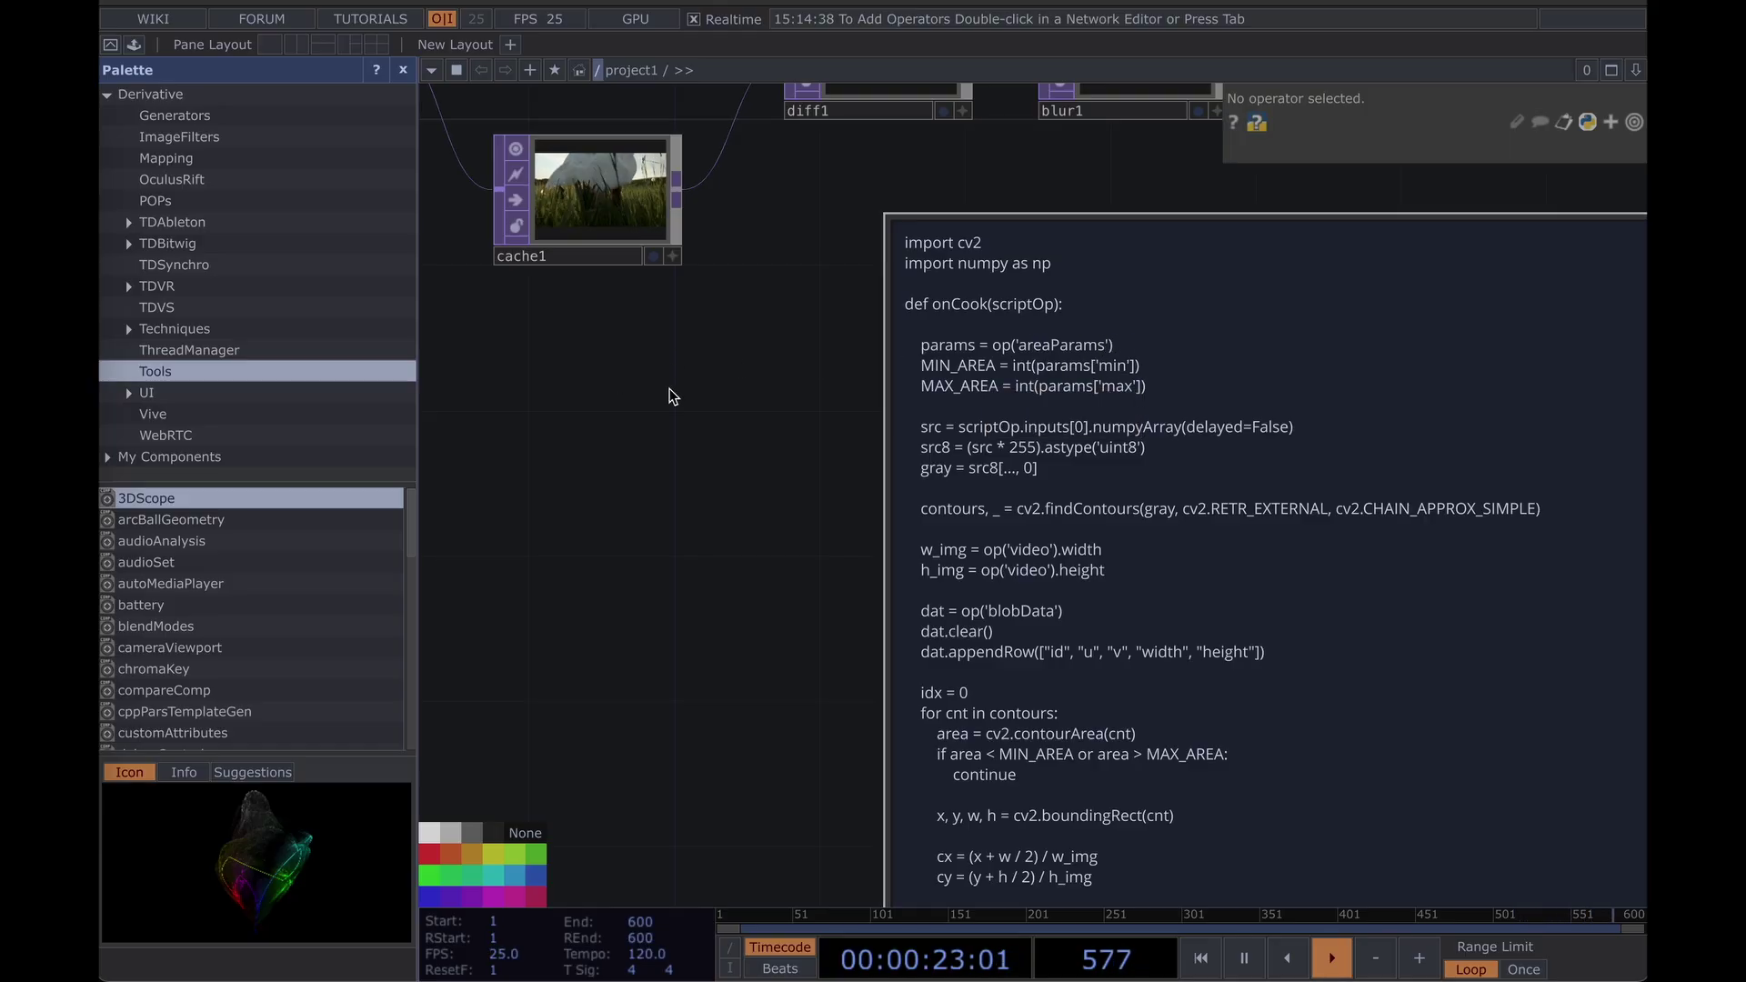
key("Tab")
left_click(442, 111)
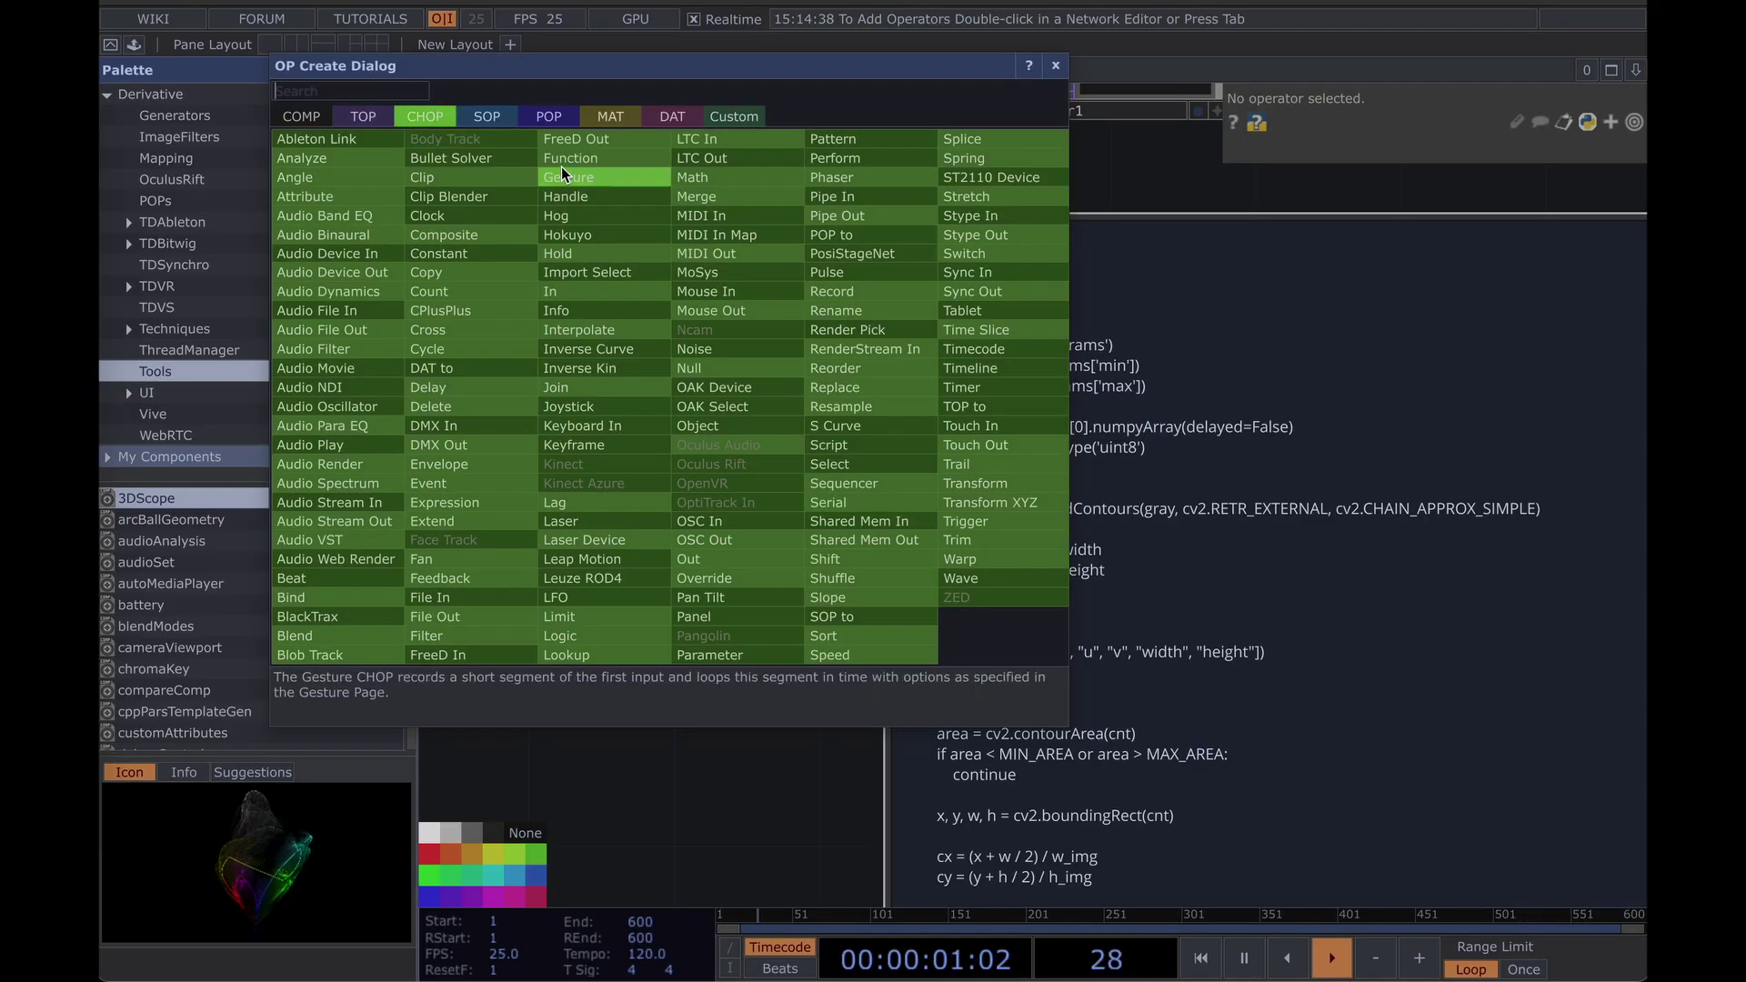
type("cobs")
key("BackSpace")
key("BackSpace")
type("ns")
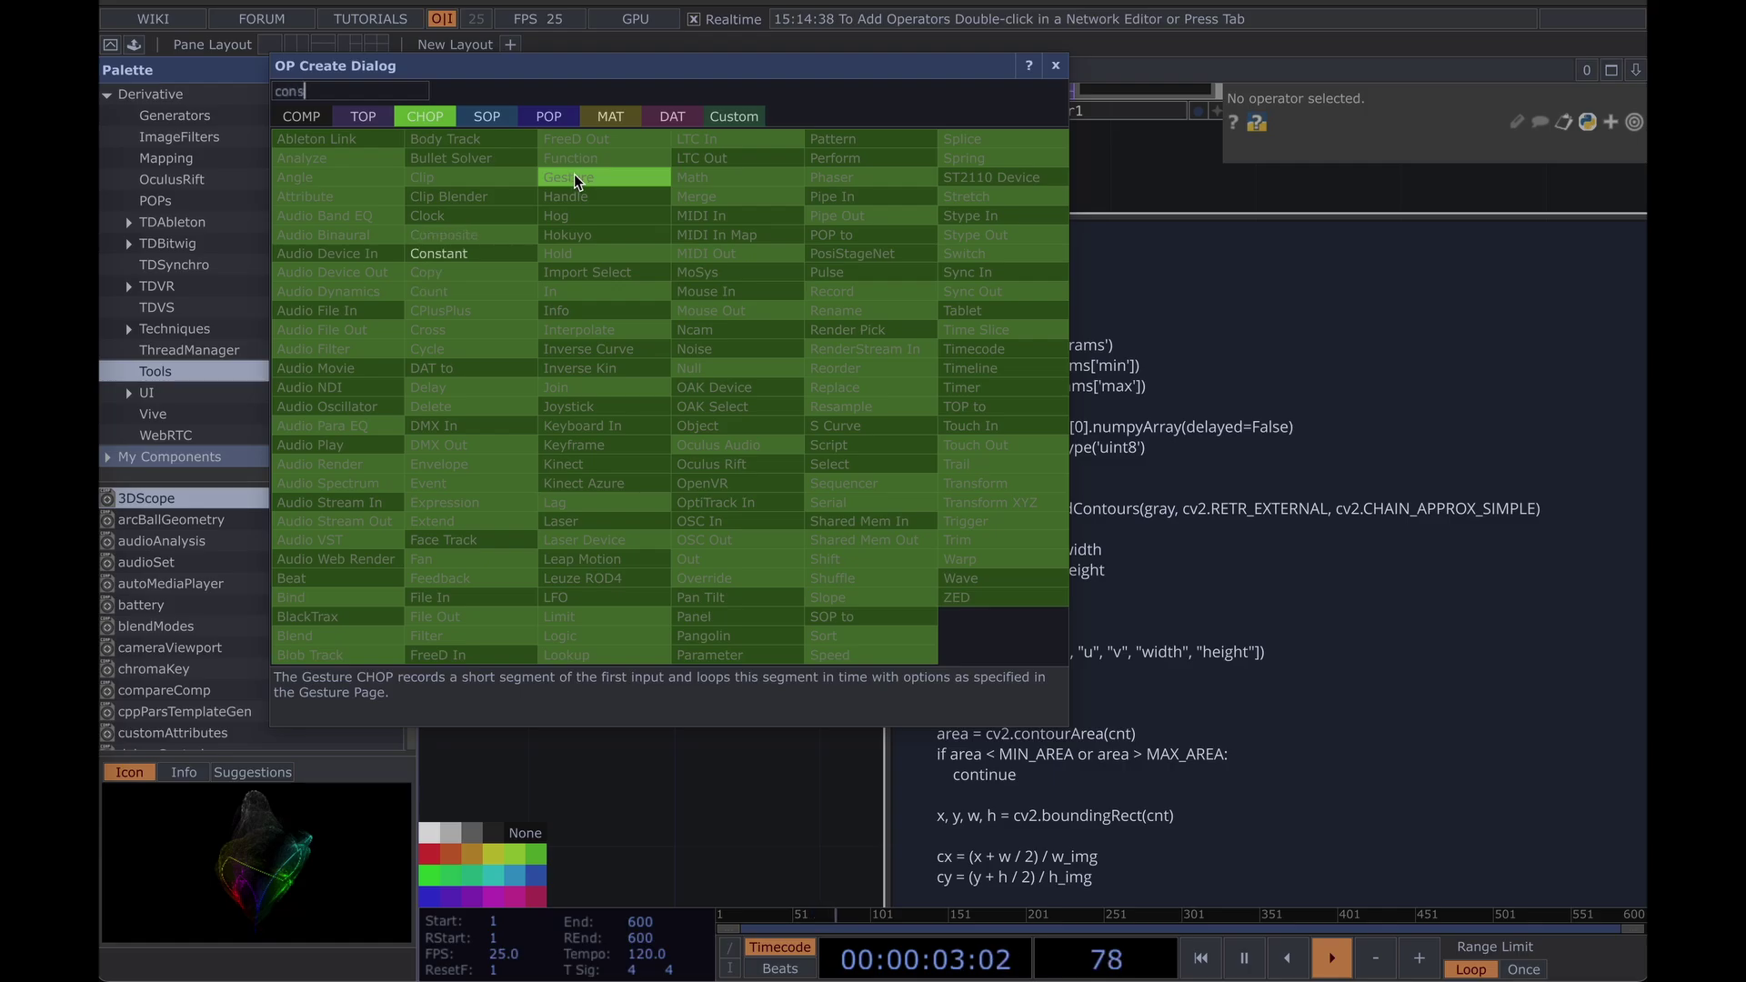
left_click(450, 251)
left_click(582, 496)
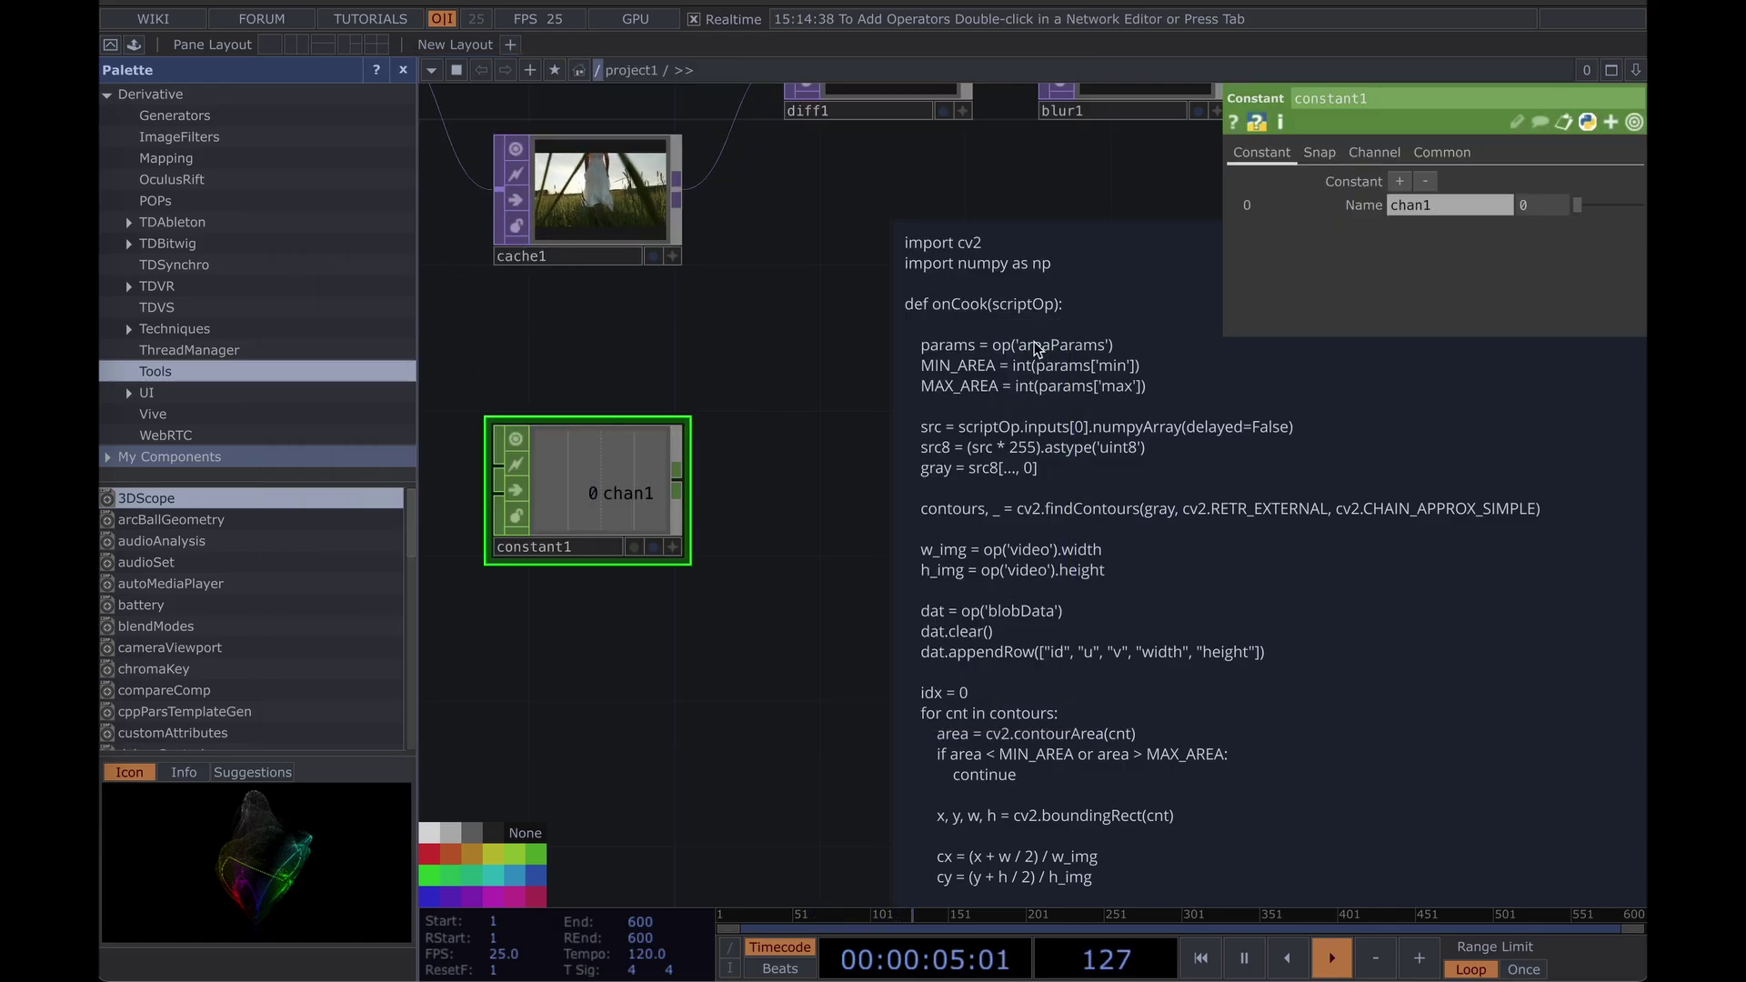
Name the Constant CHOP's first channel min and add a second channel named max.
left_click(1462, 207)
type("area")
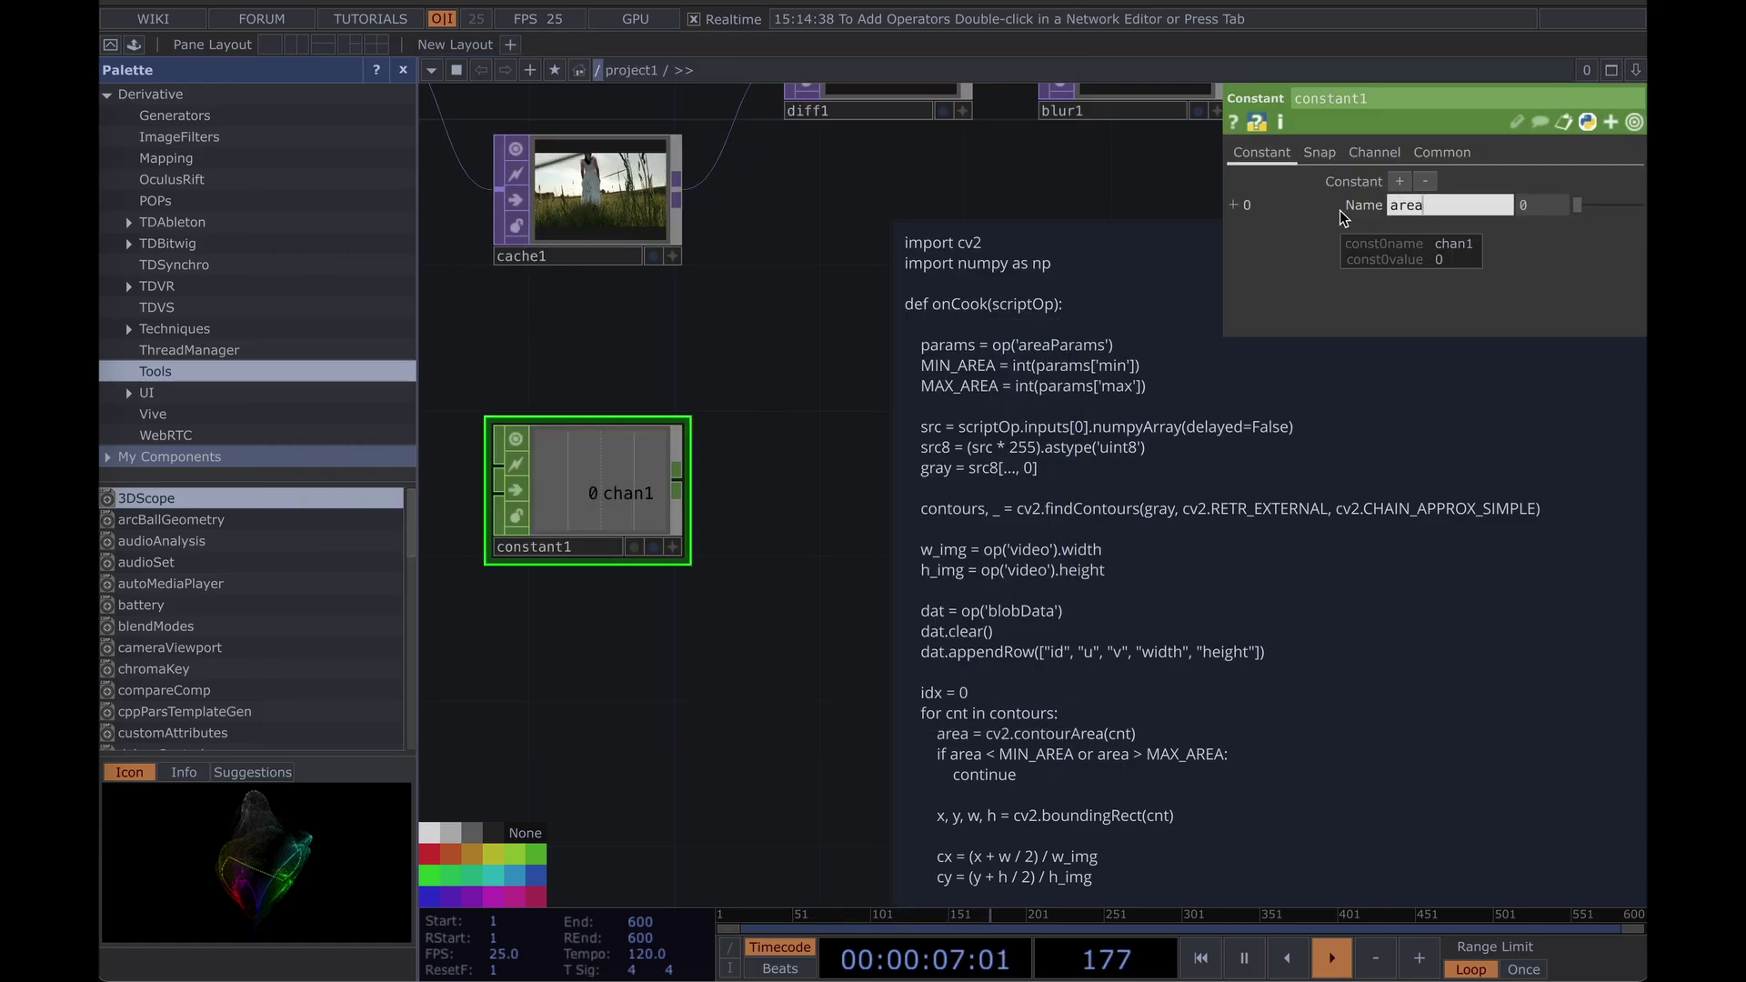
key("BackSpace")
key("BackSpace")
key("BackSpace")
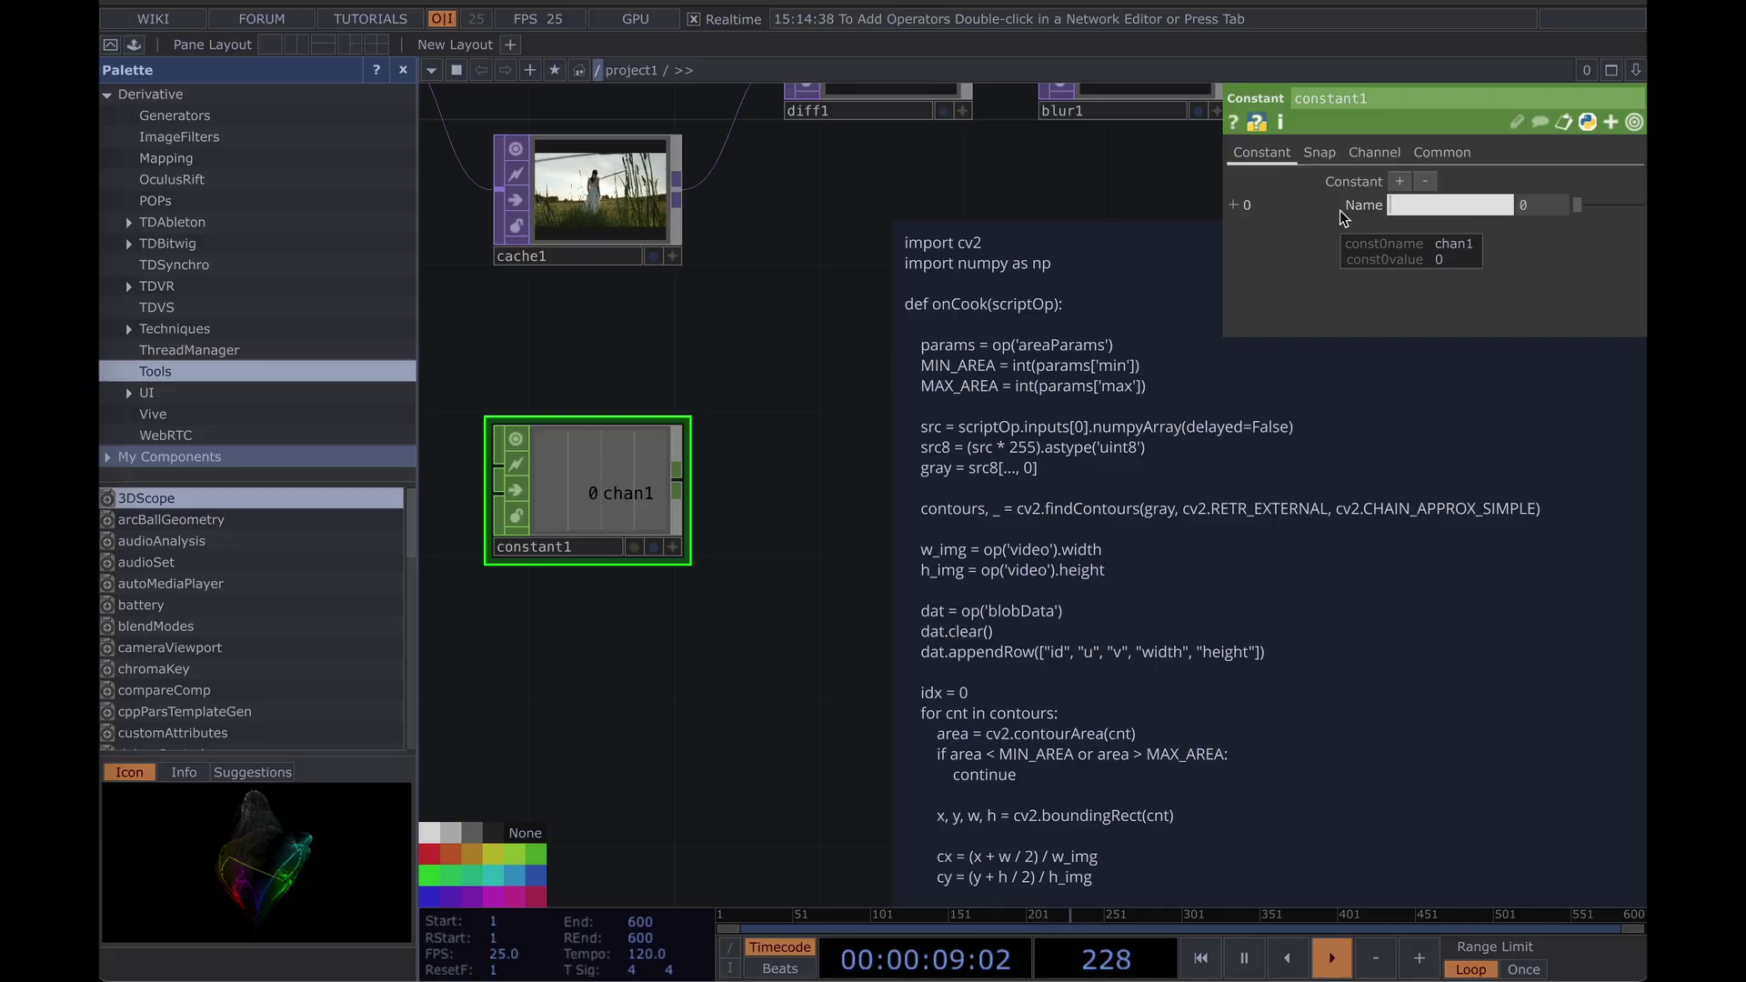
type("min")
left_click(1401, 181)
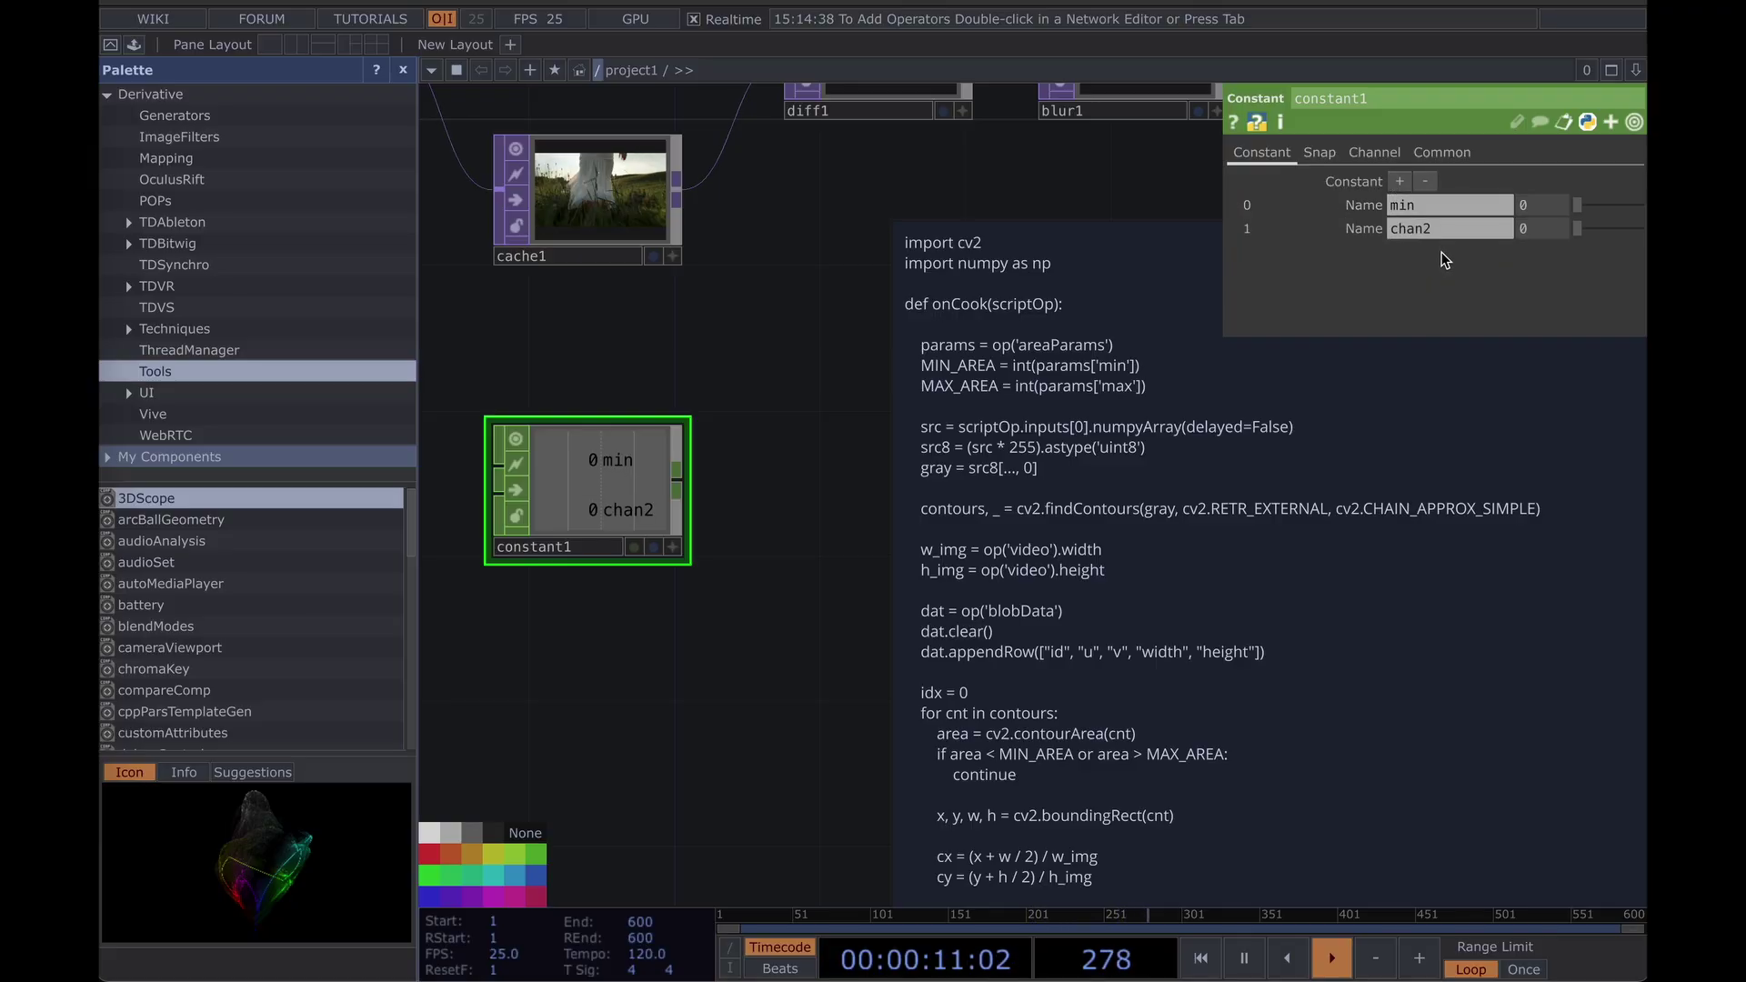
left_click(1414, 229)
type("max")
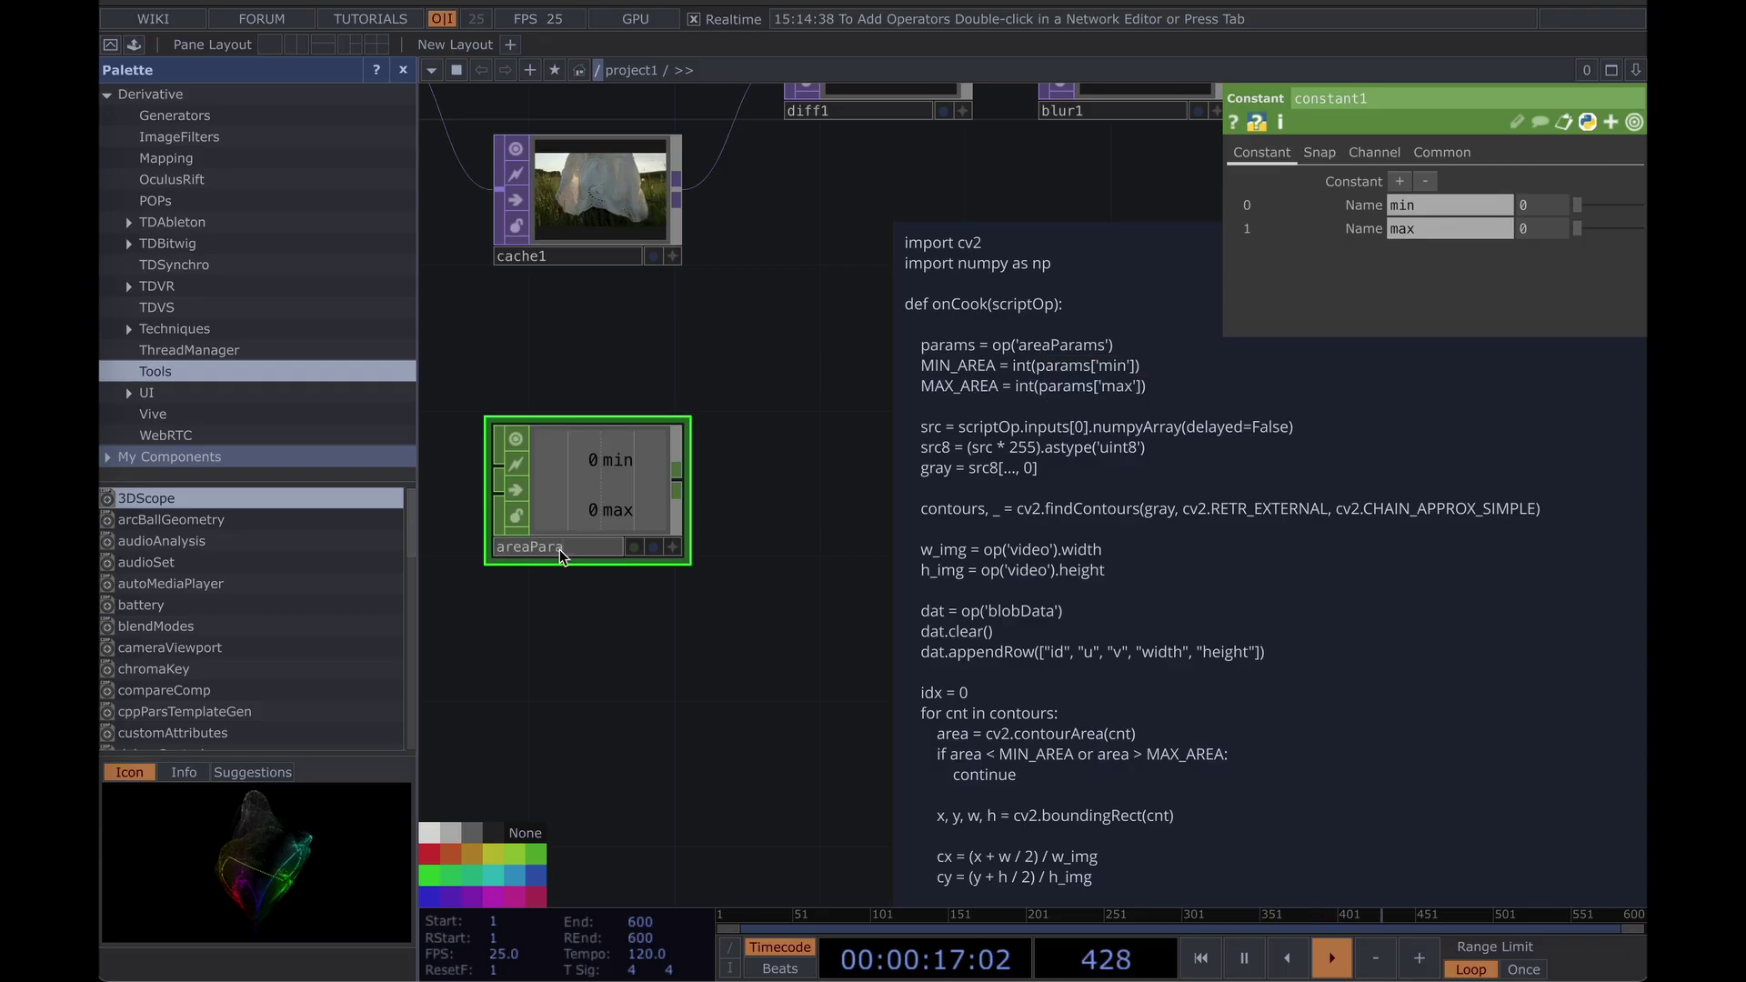
Name the Constant CHOP areaParms and move it closer to the script comment.
key("BackSpace")
type("ms")
left_click(780, 548)
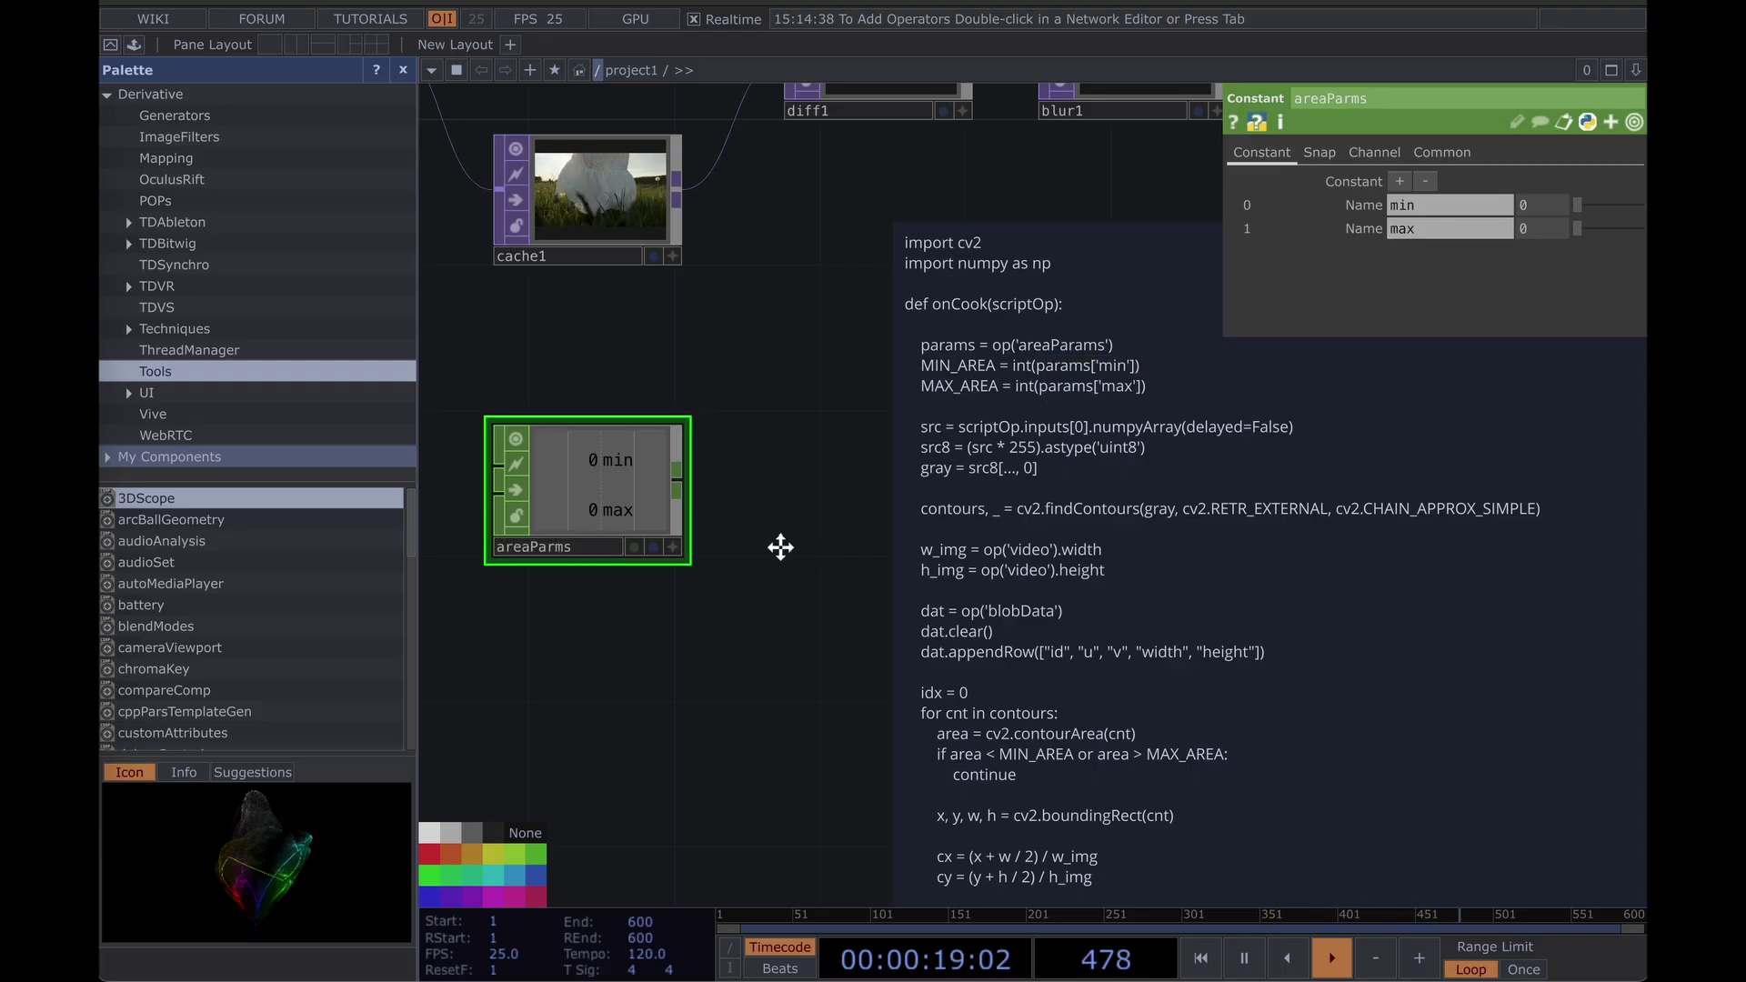
left_click_drag(780, 548, 737, 561)
left_click_drag(575, 503, 684, 503)
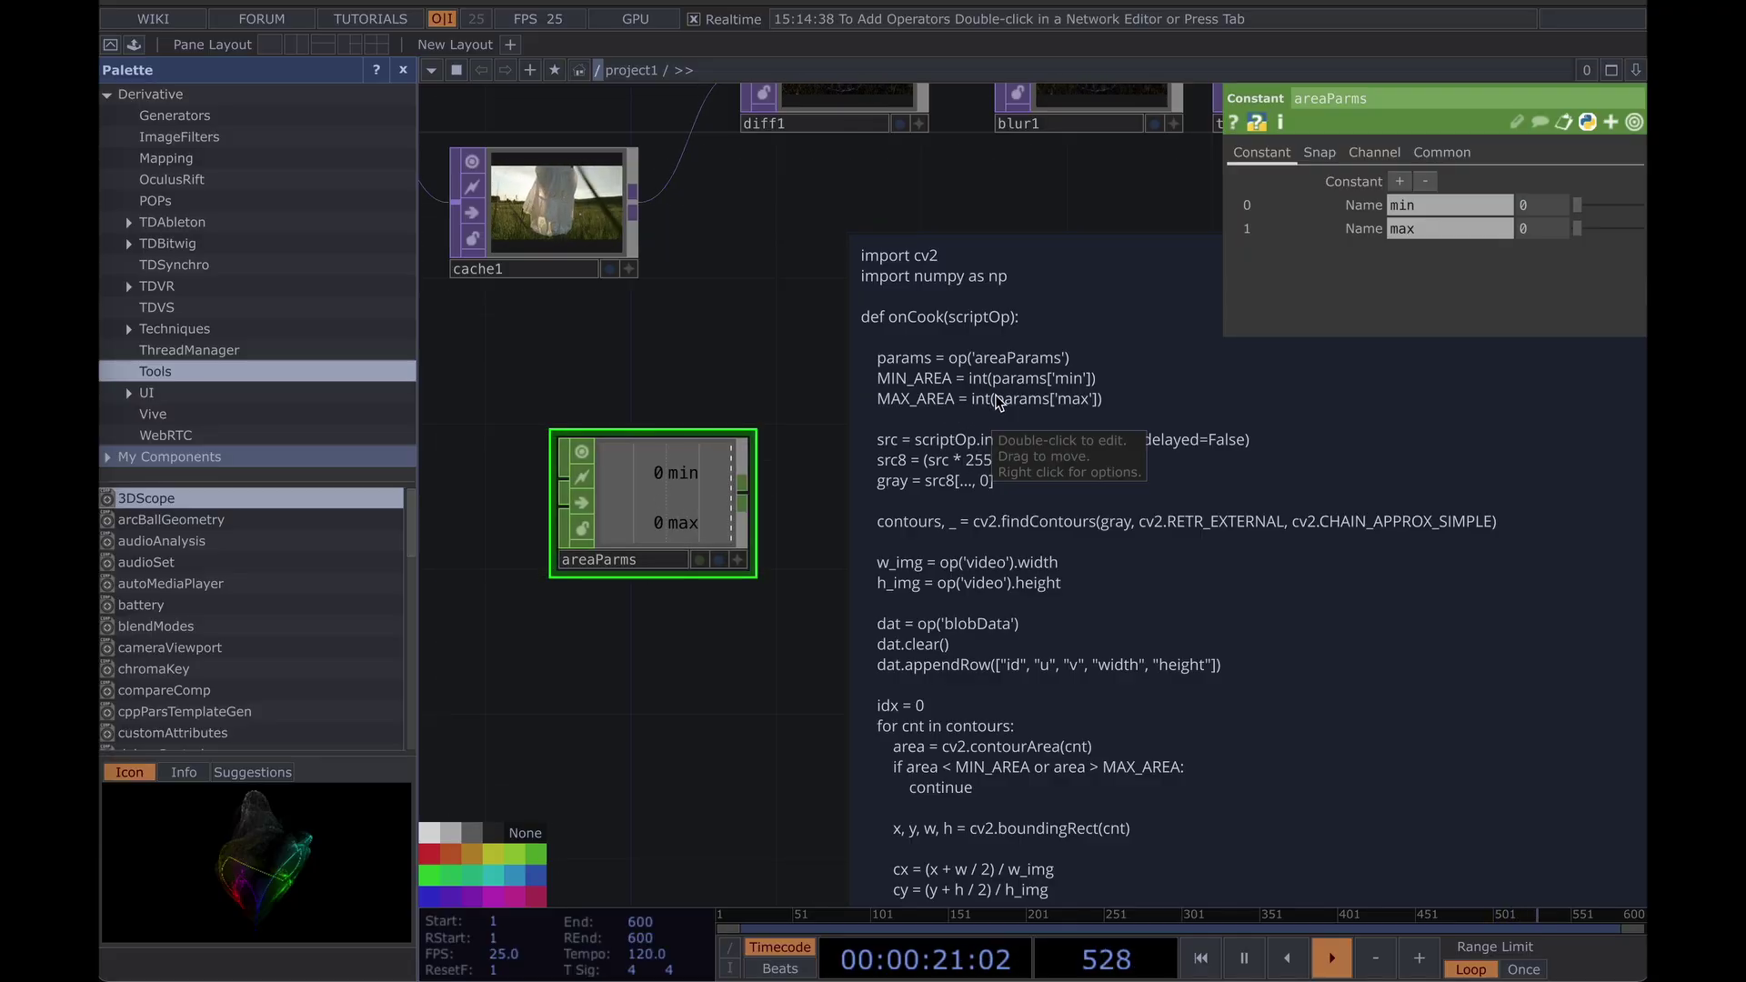
Compare the Constant CHOP with the params lines and operator references in the script comment.
double_click(954, 364)
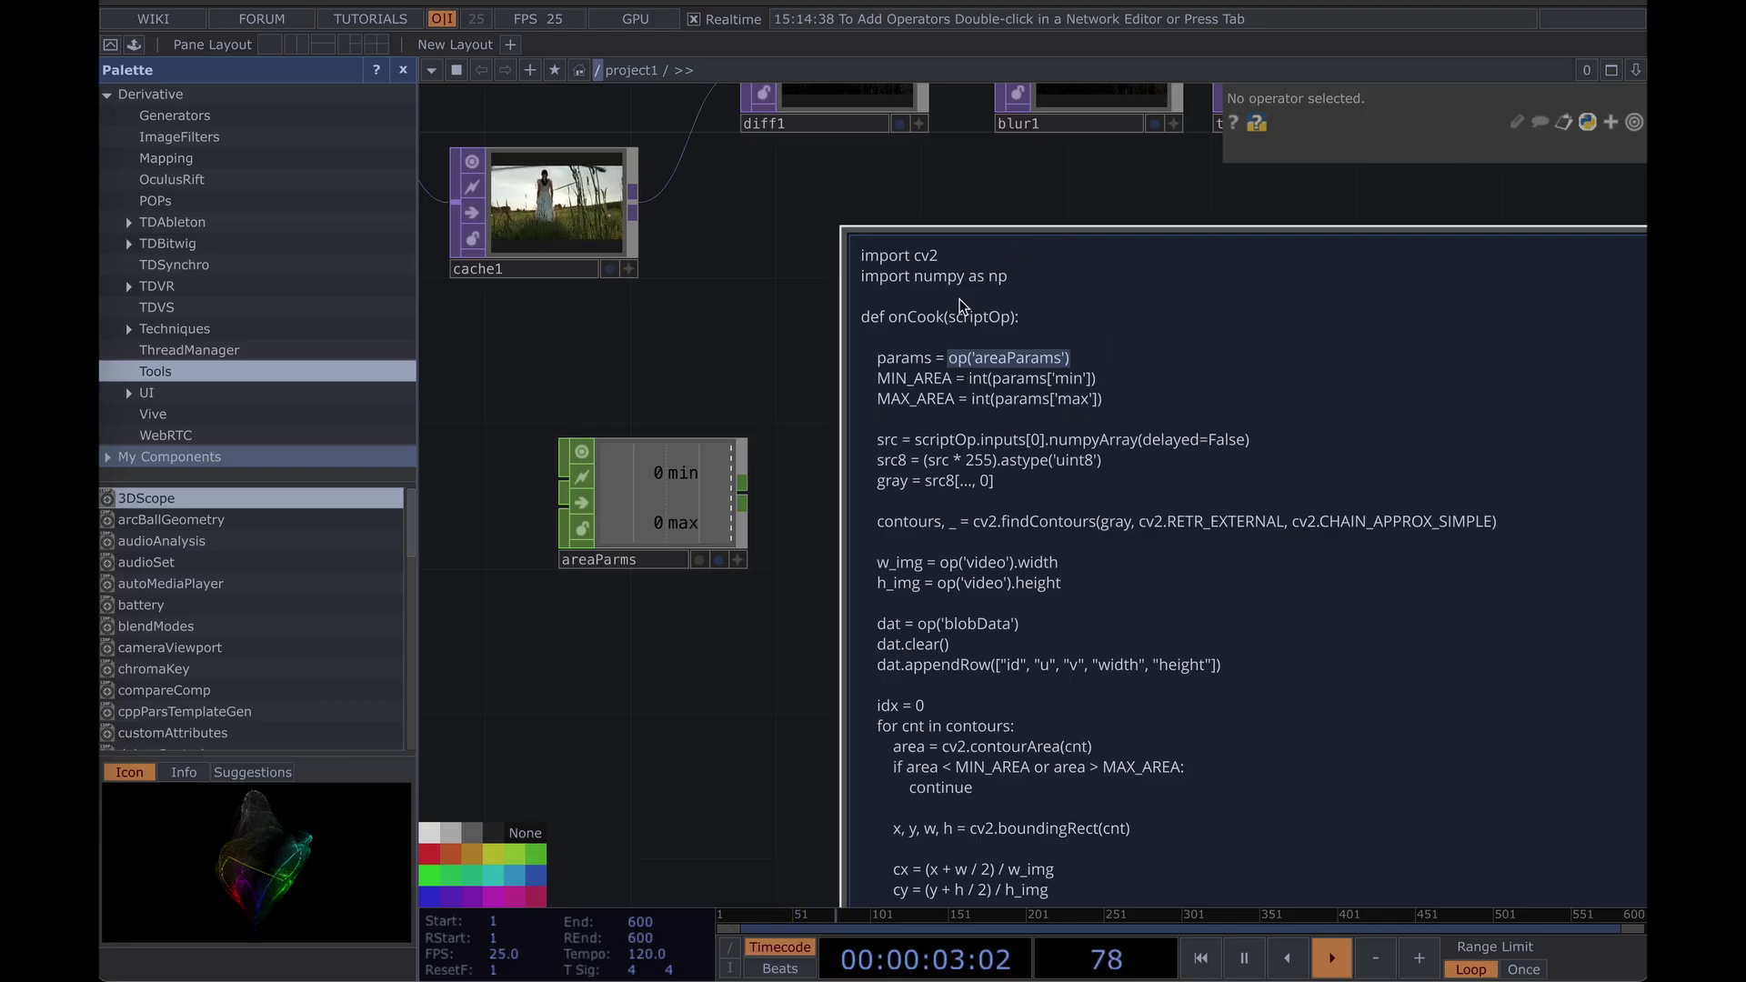
left_click_drag(806, 400, 739, 394)
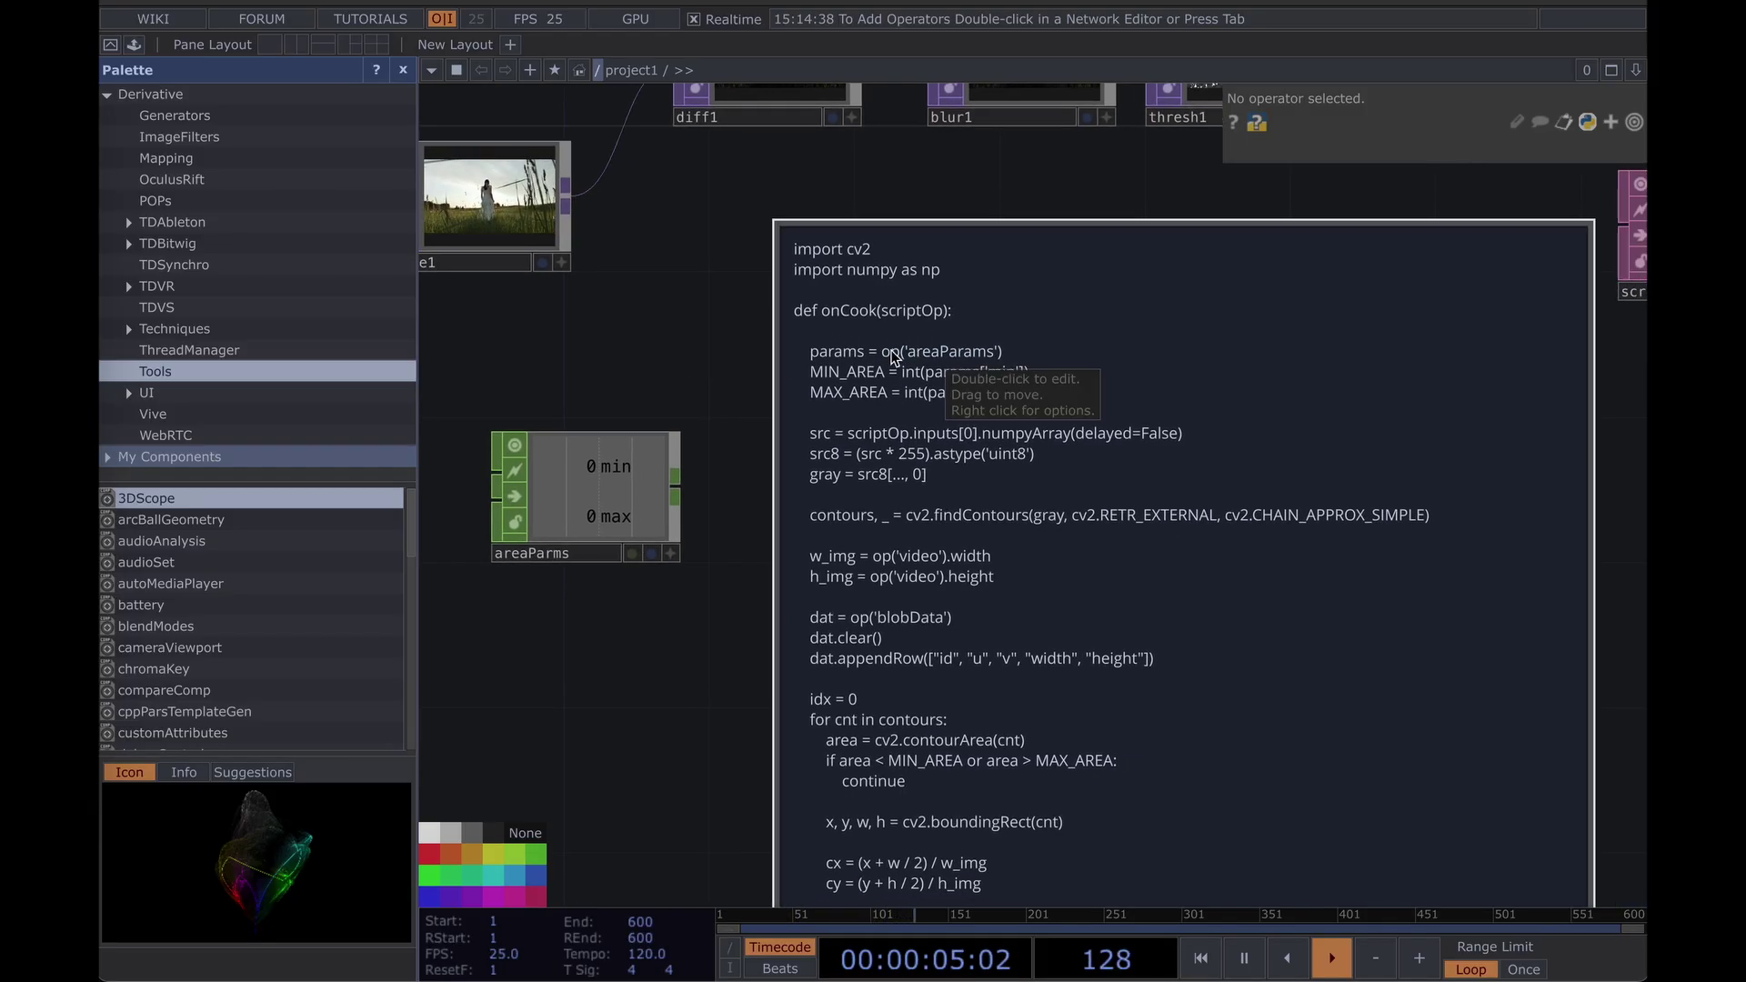
left_click(641, 479)
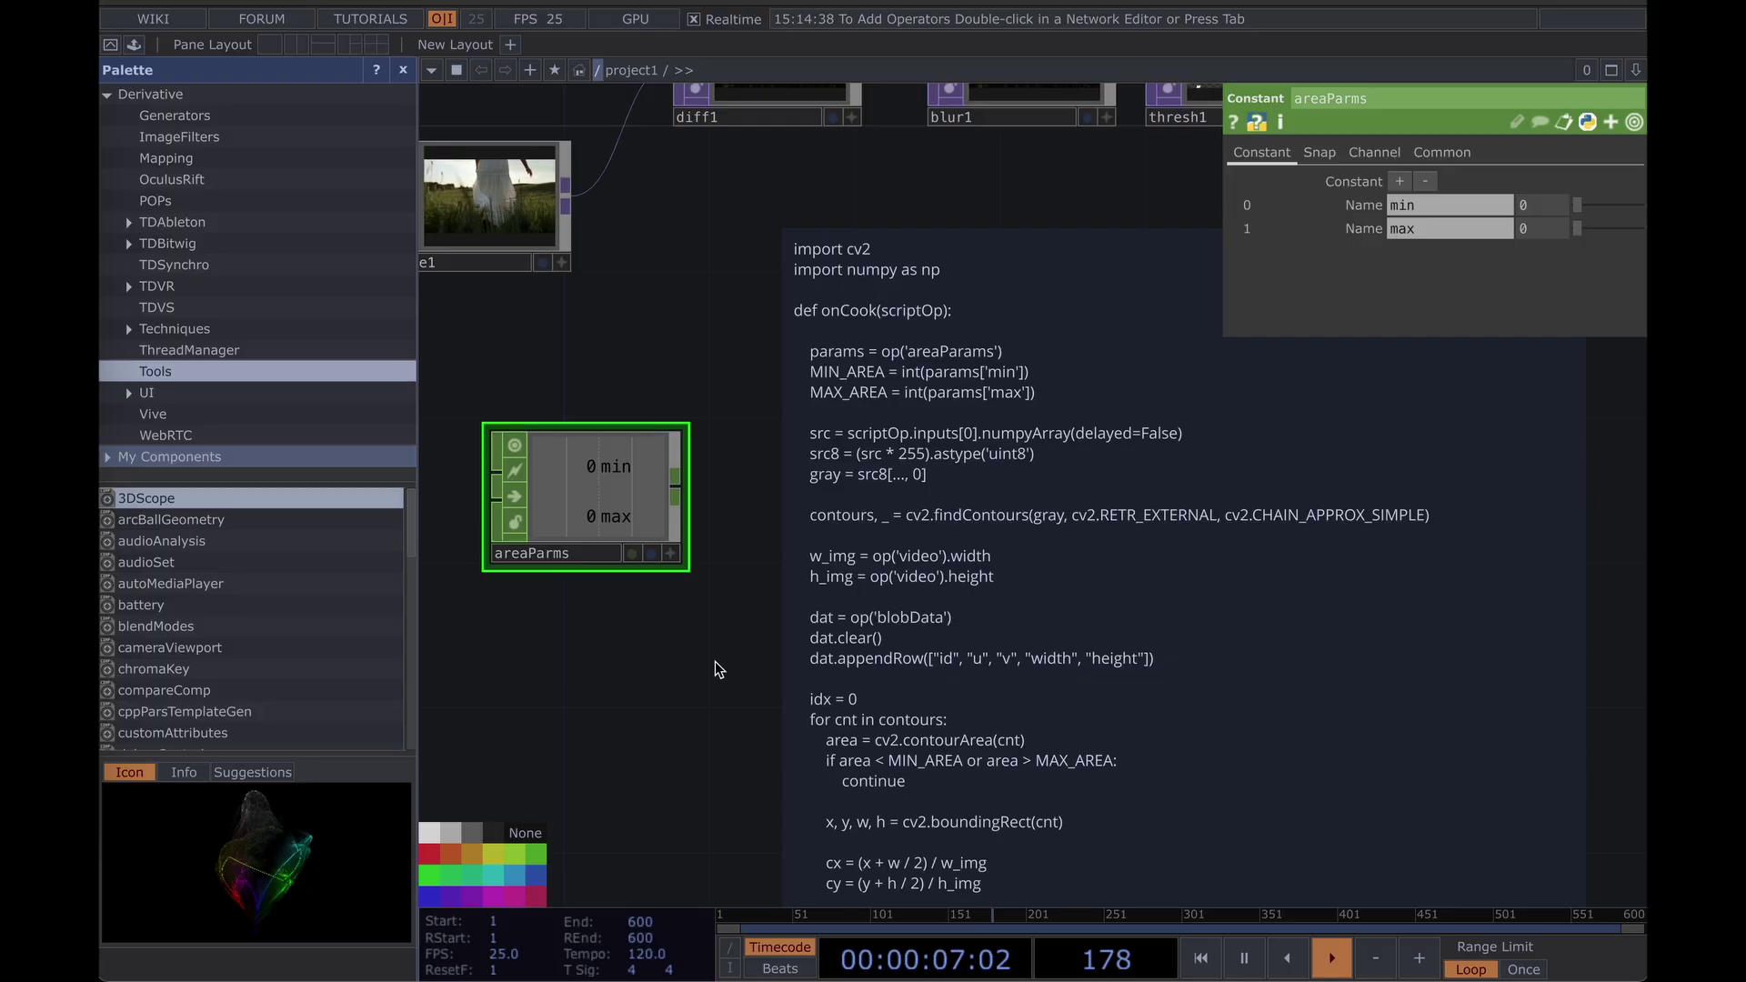
left_click_drag(718, 668, 741, 554)
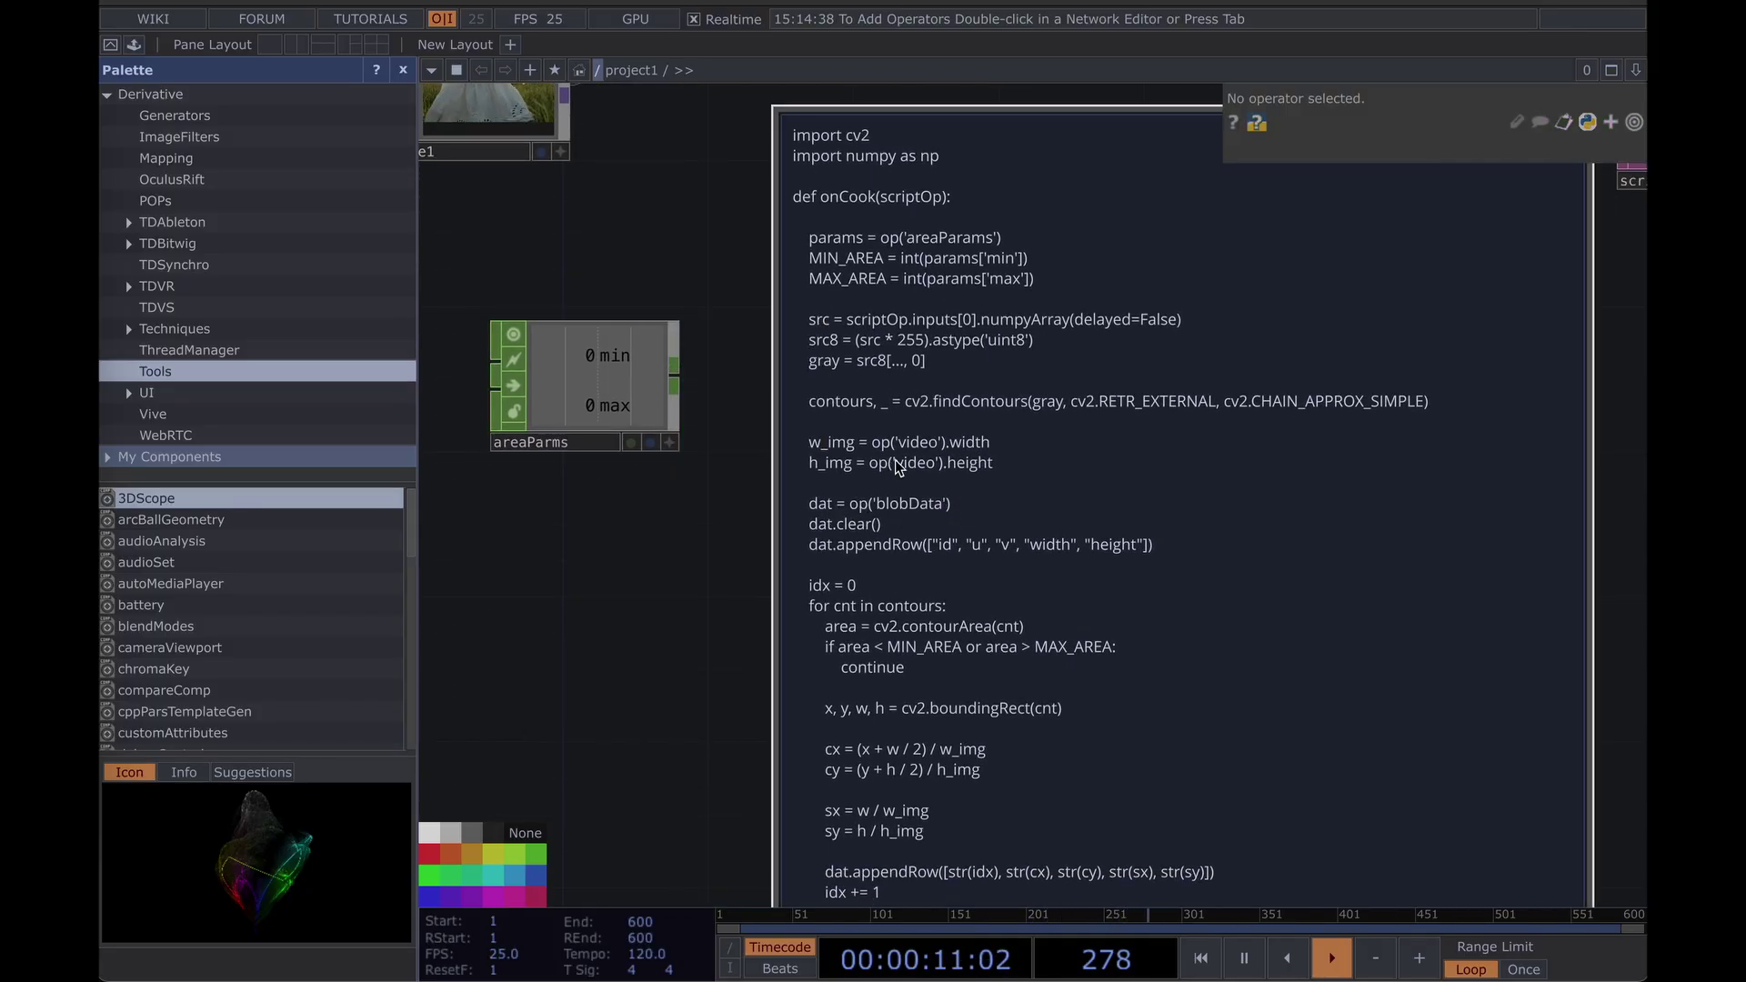
left_click_drag(742, 376, 791, 448)
Set the Constant CHOP's min channel to 80 and its max channel to 1000.
left_click(612, 459)
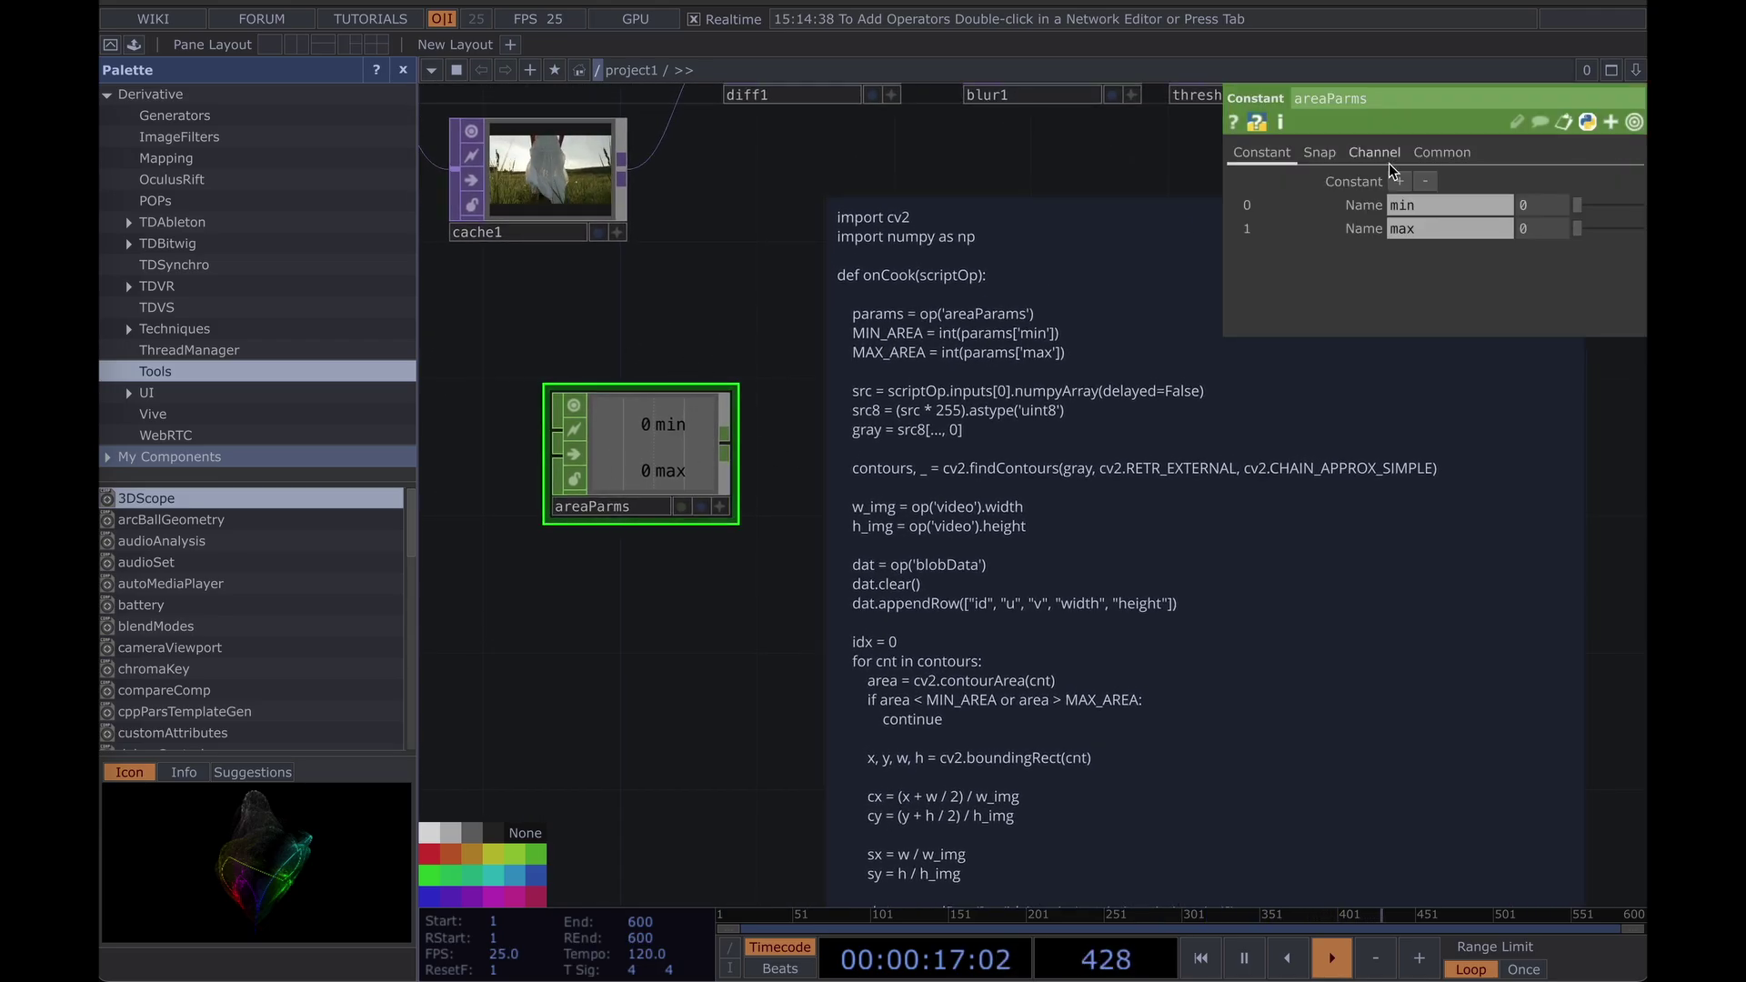
left_click(1513, 210)
type("80")
key("Return")
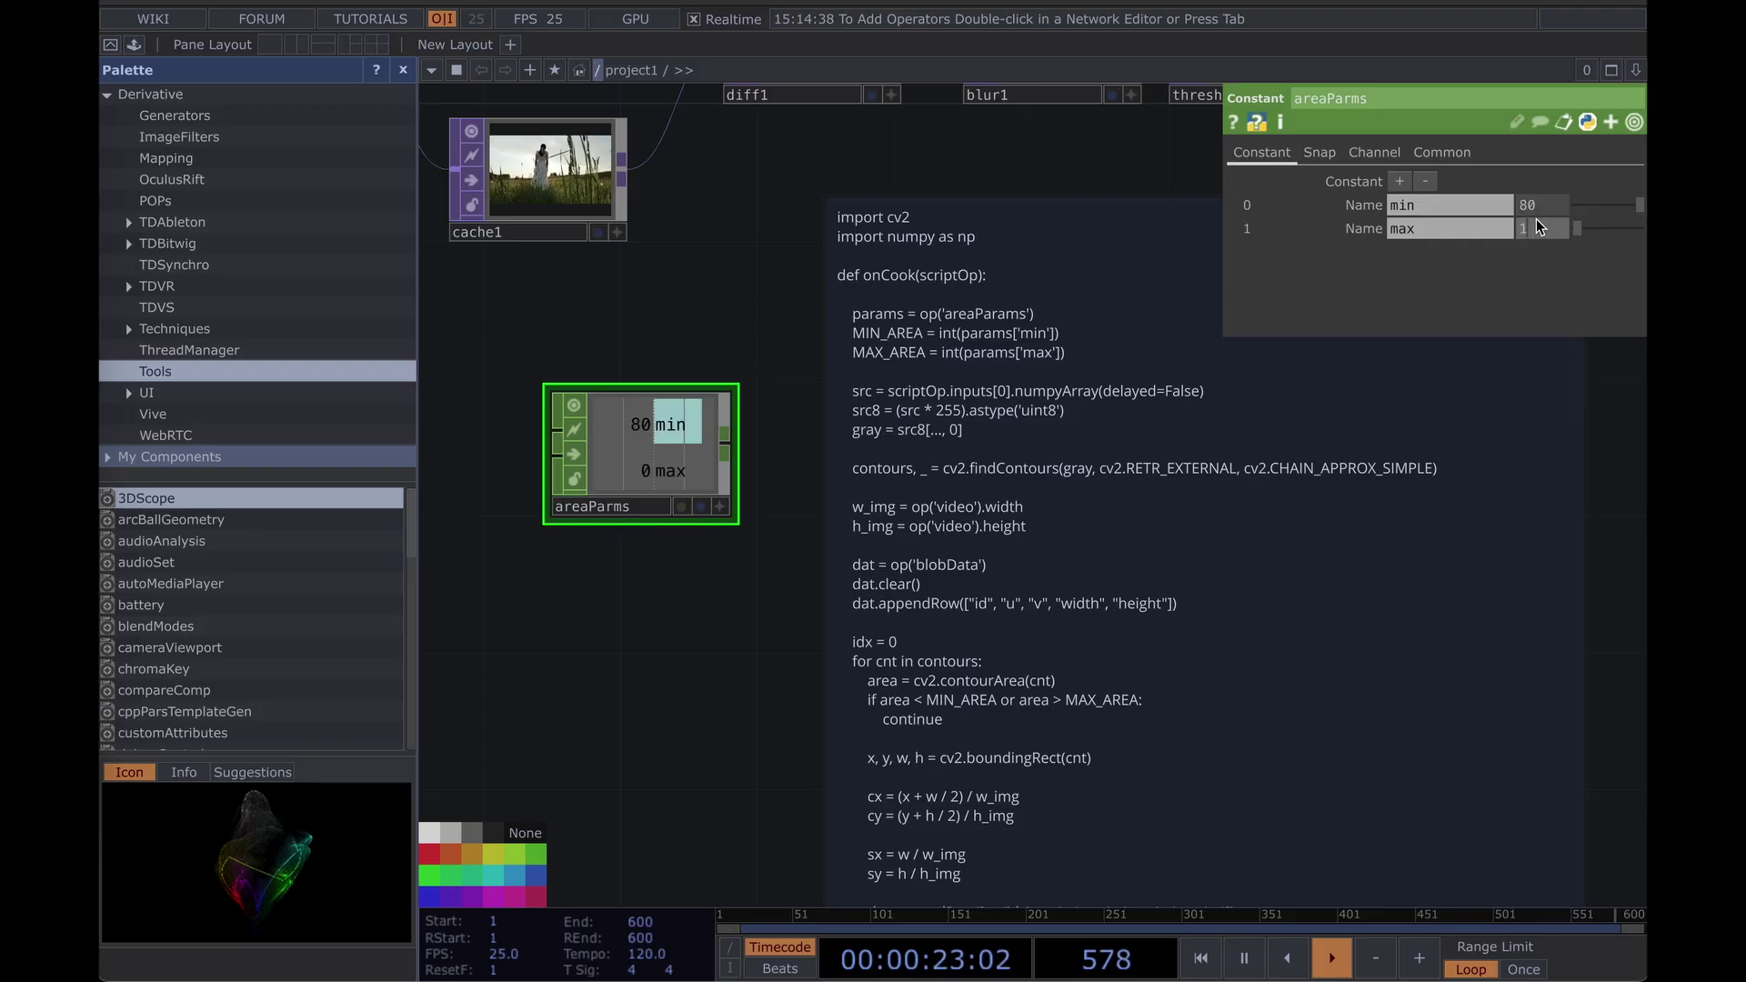
type("000")
key("Return")
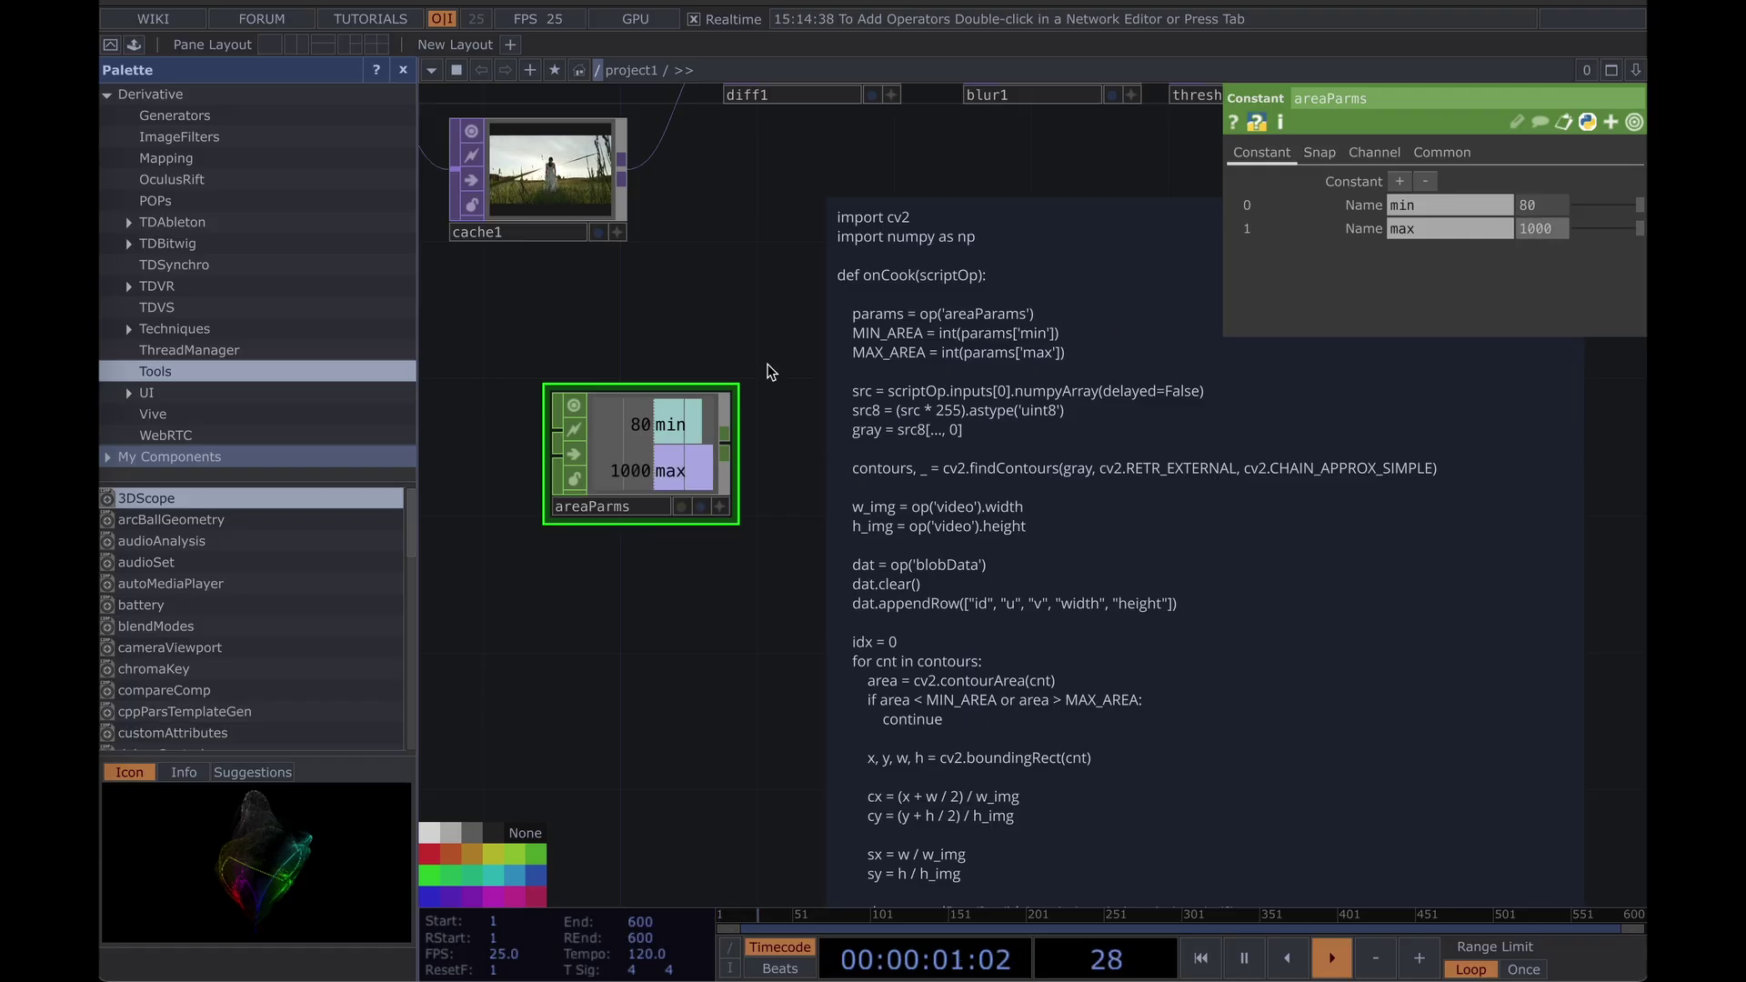
Select and copy the entire Python script inside the comment box.
left_click_drag(752, 362, 536, 317)
left_click(728, 391)
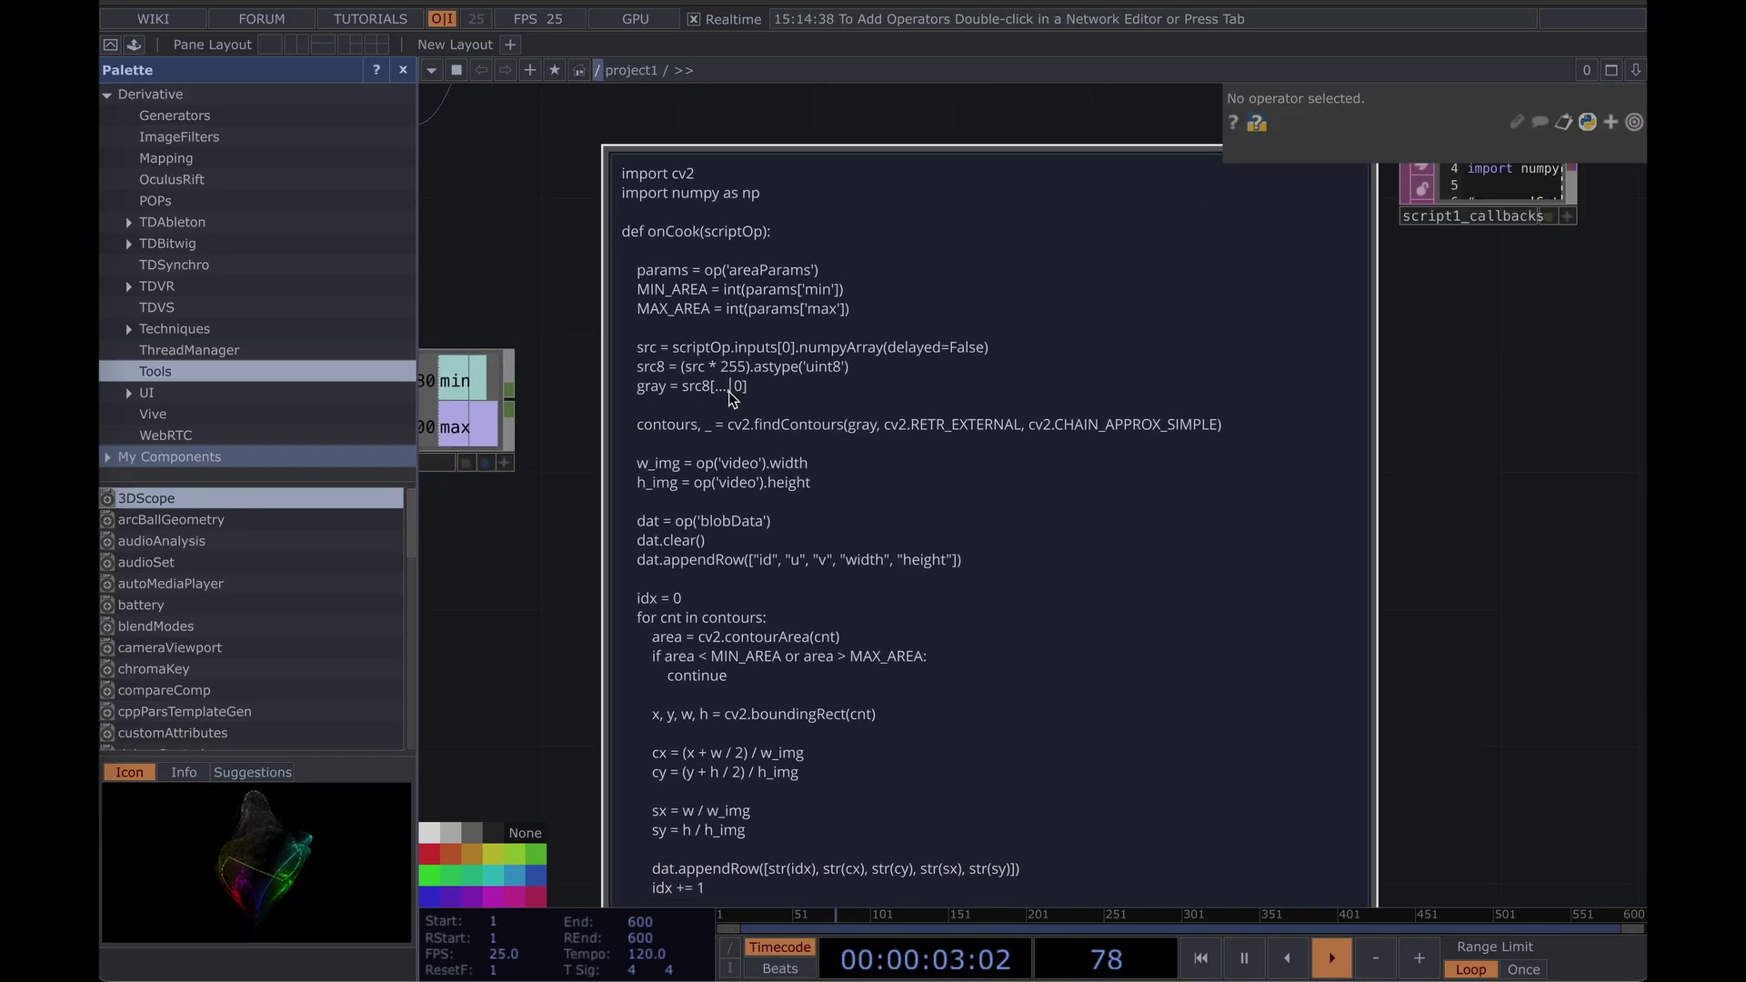
triple_click(729, 391)
key("ctrl+a")
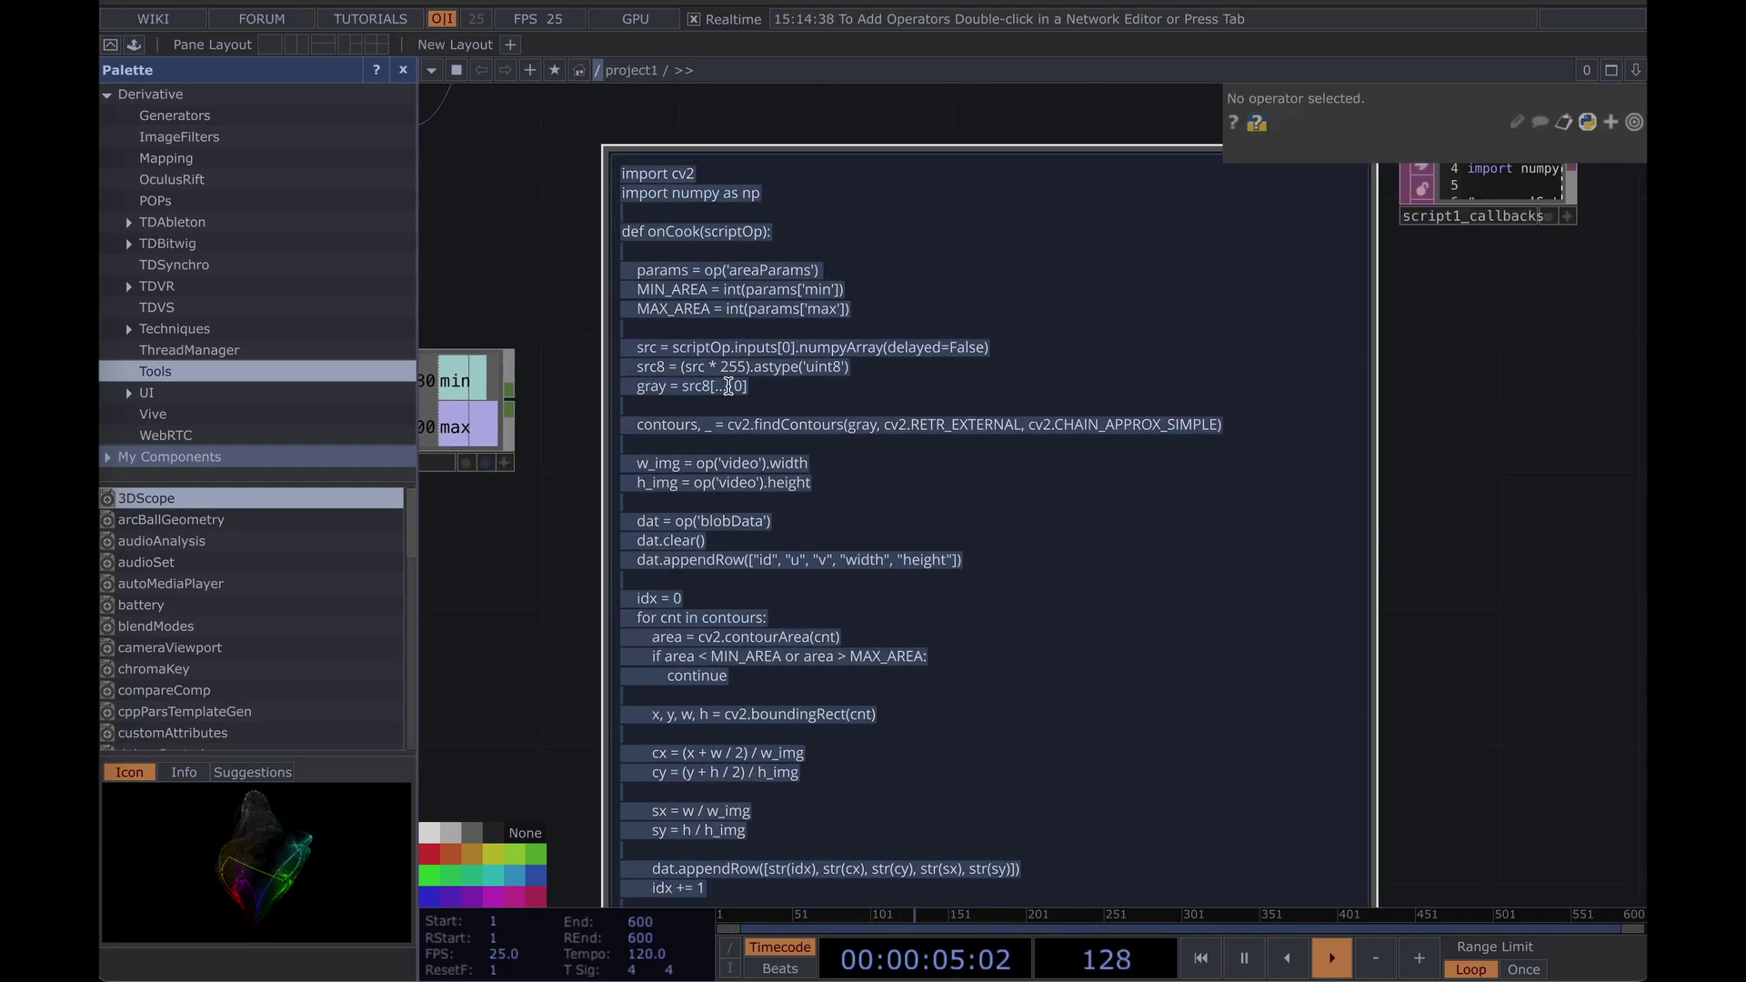
Replace all default code in the script1_callbacks DAT with the copied blob detection script.
left_click(1479, 399)
left_click_drag(1480, 399, 792, 542)
scroll(826, 376, "up", 3)
key("Tab")
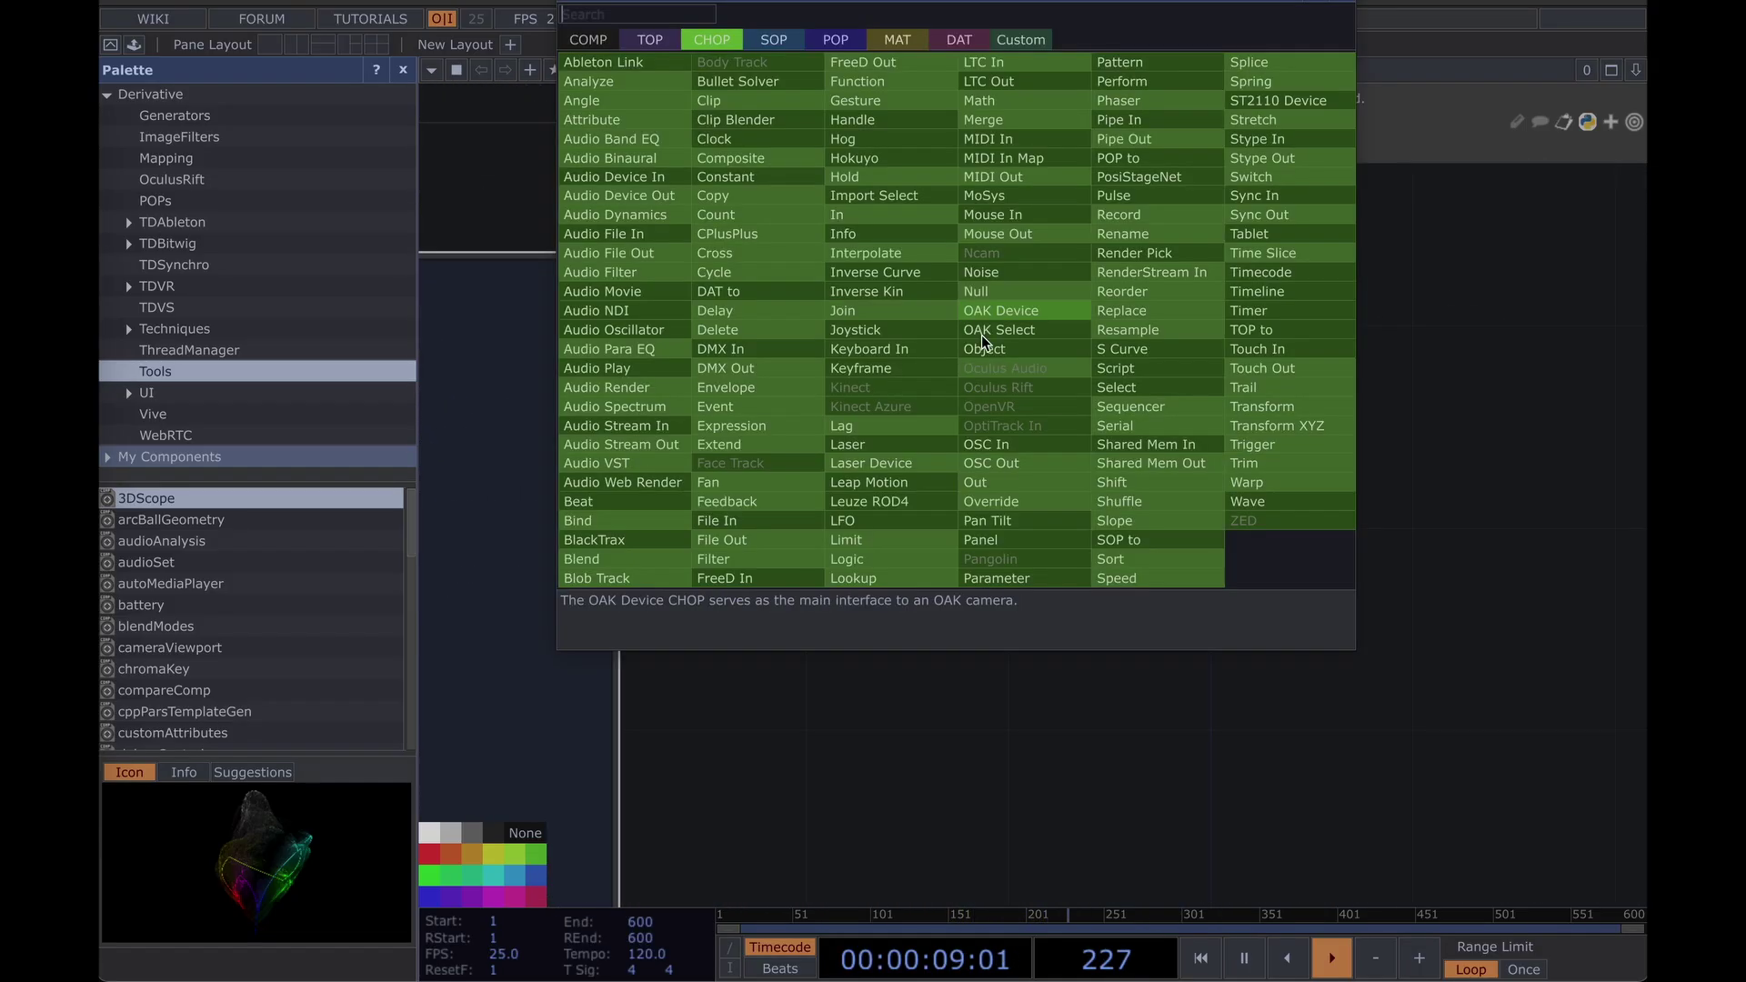
key("Escape")
left_click_drag(1038, 417, 1221, 529)
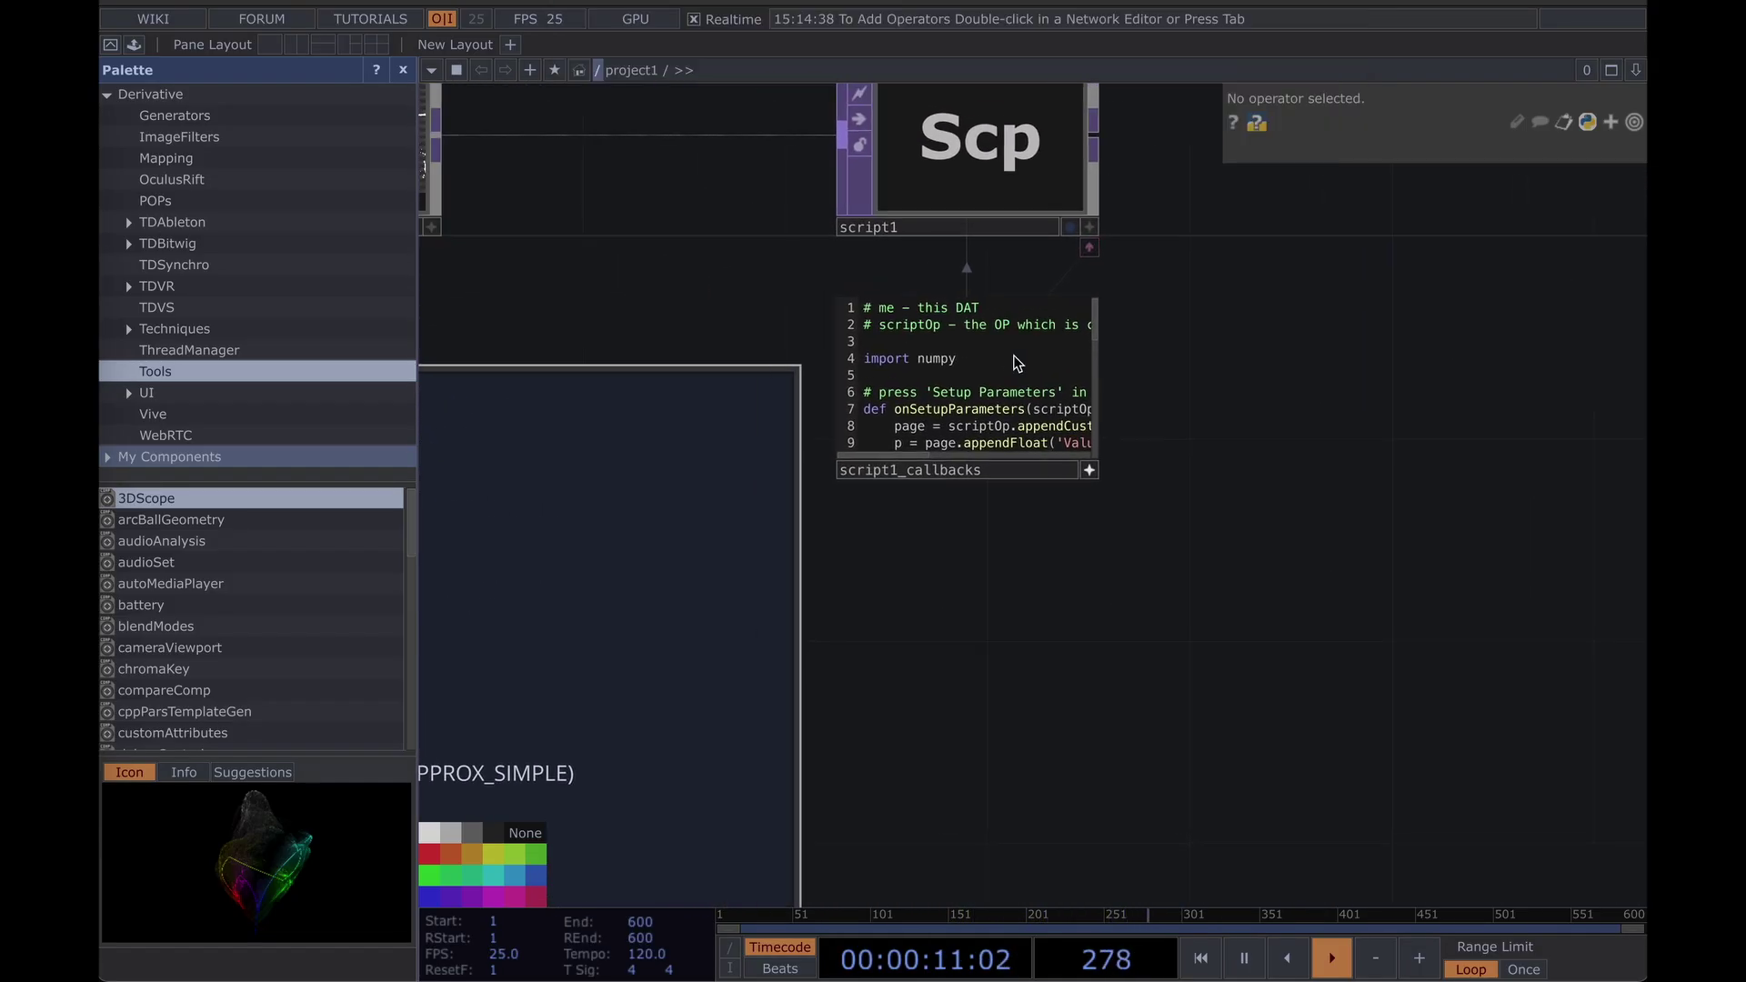
scroll(1185, 421, "up", 5)
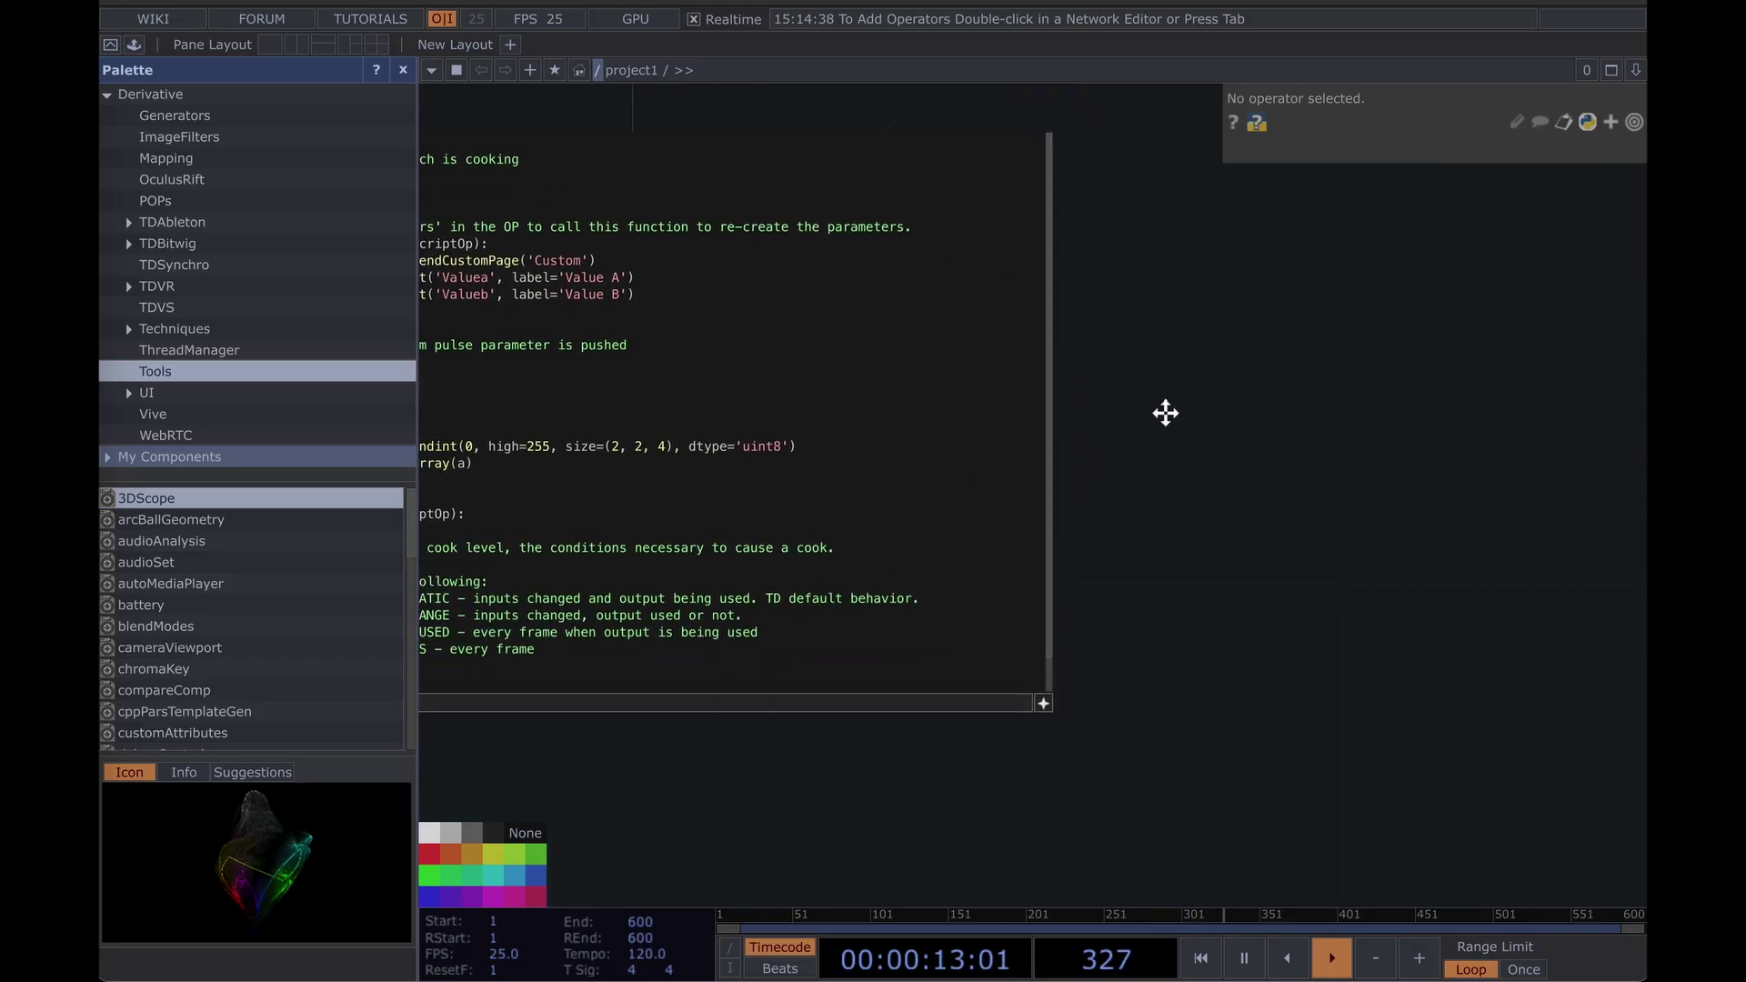
key("ctrl+a")
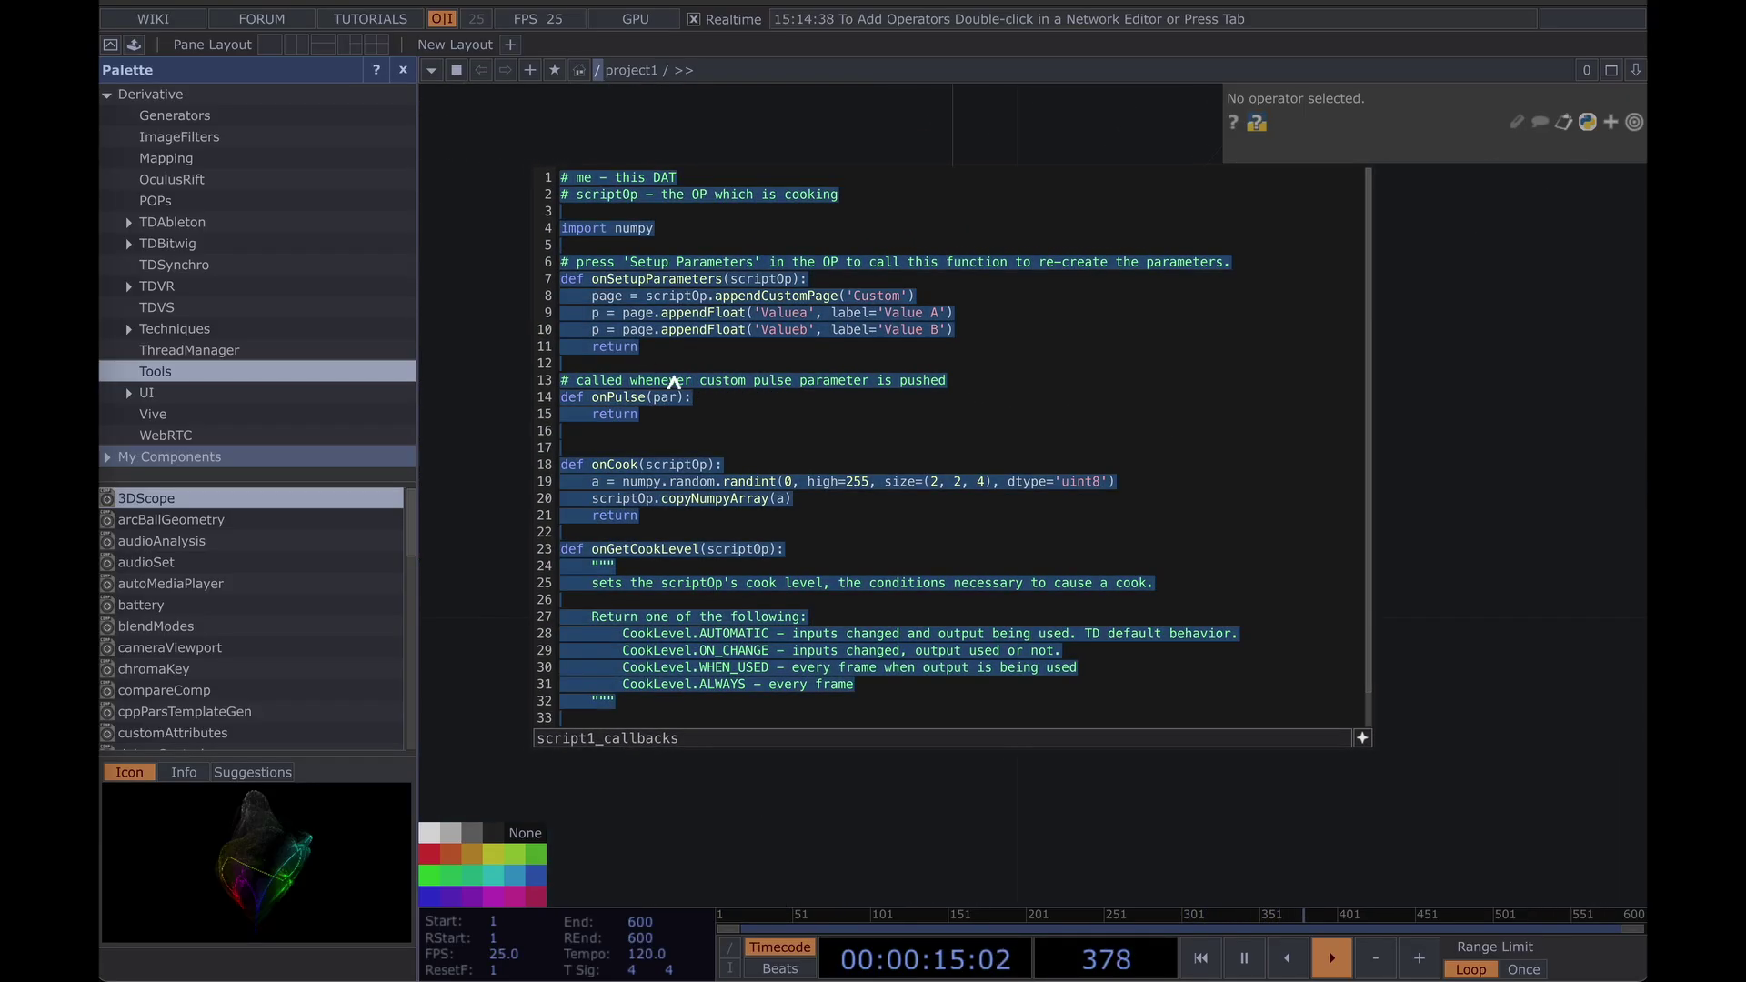
key("ctrl+v")
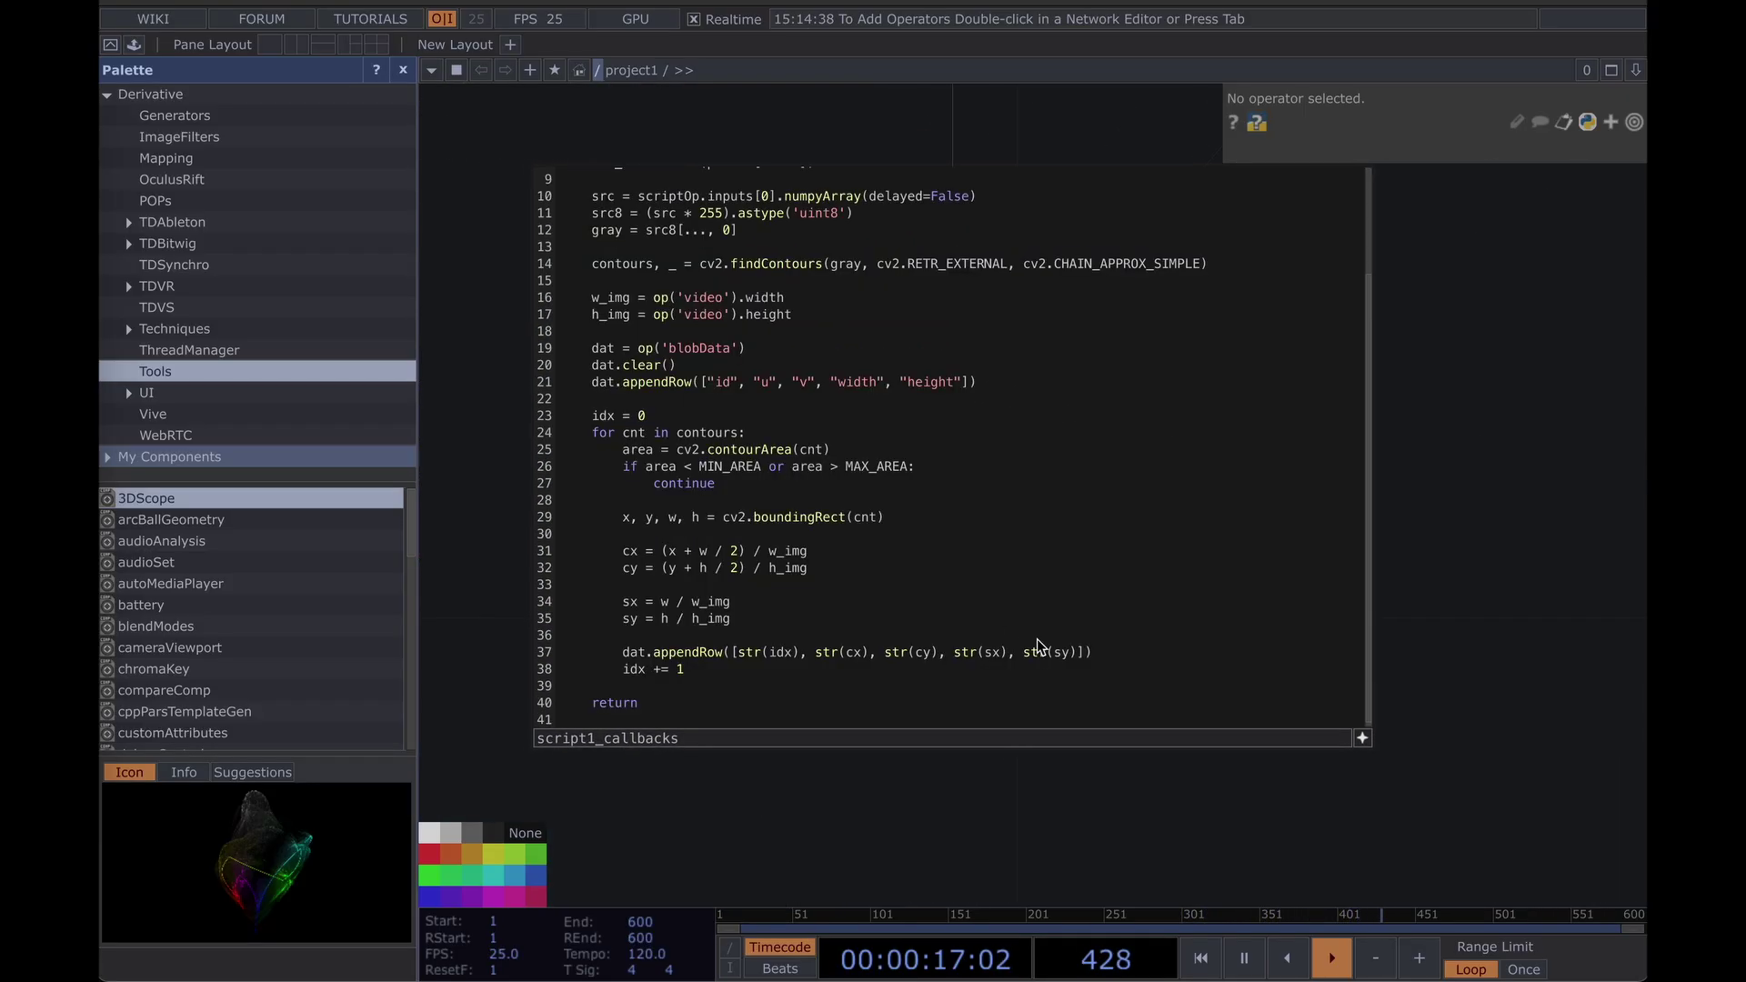
left_click(1363, 738)
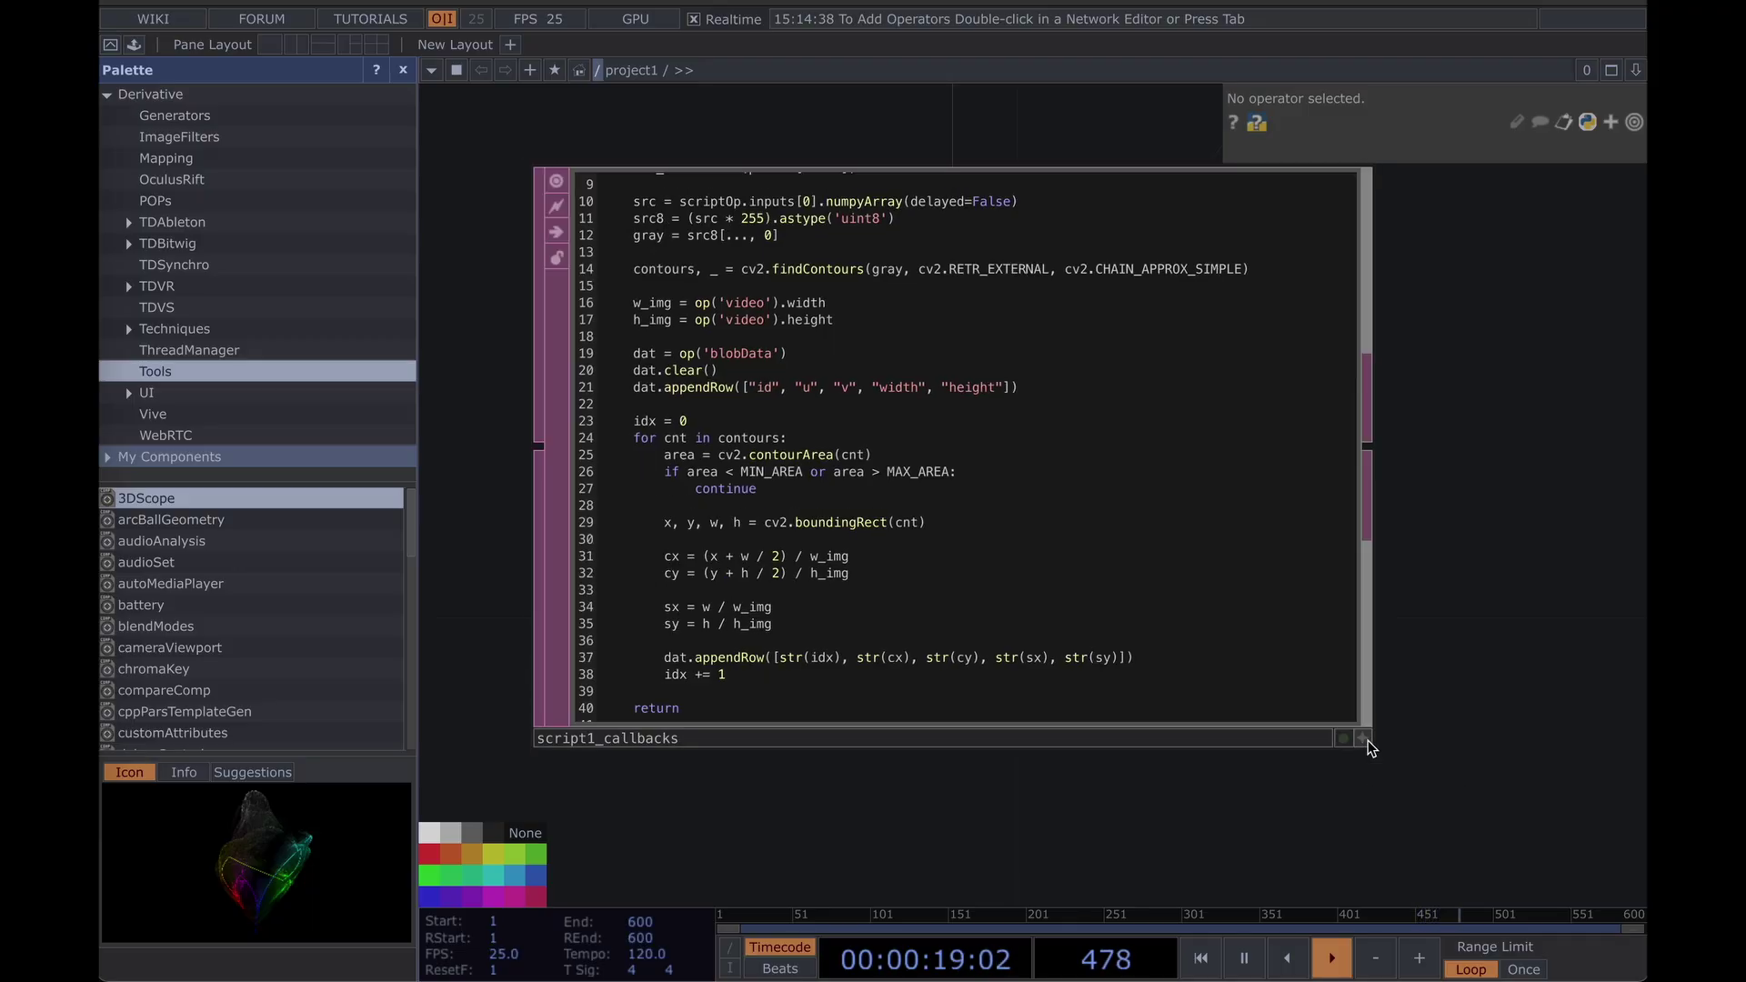
Inspect the error details of the script1 Script TOP.
left_click_drag(1455, 552, 1516, 725)
scroll(949, 513, "down", 3)
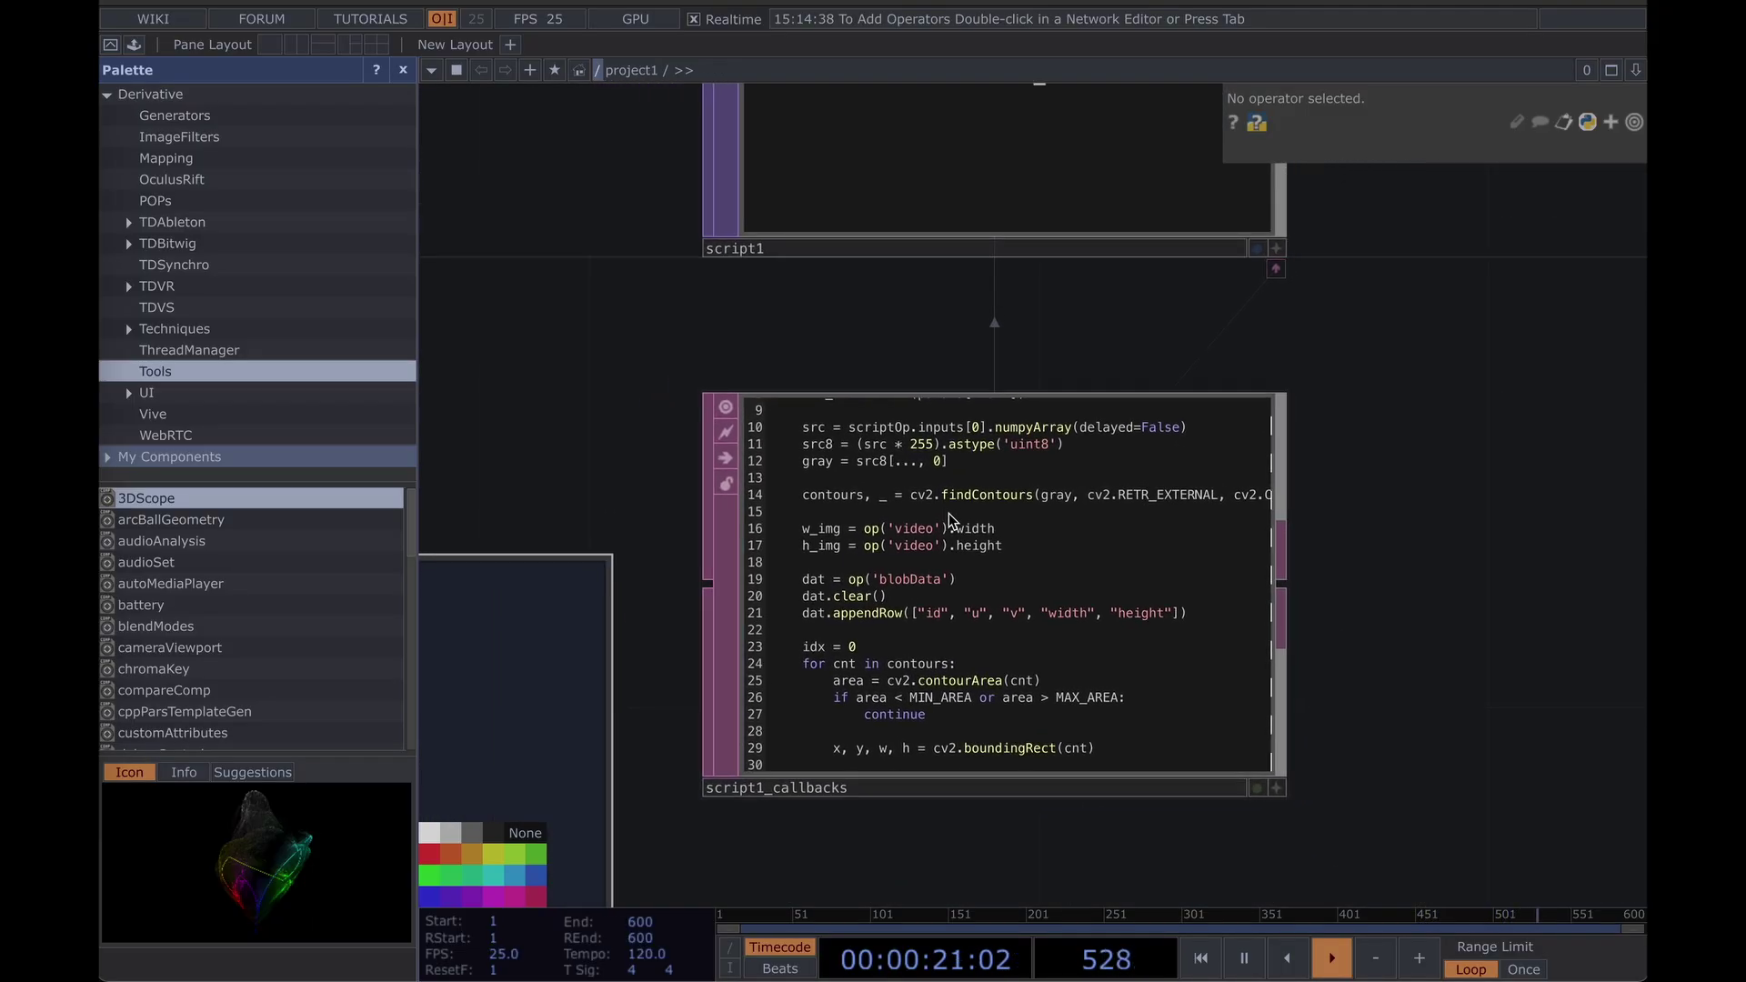
left_click_drag(570, 404, 562, 576)
left_click_drag(795, 522, 771, 590)
left_click_drag(631, 177, 627, 273)
left_click(690, 198)
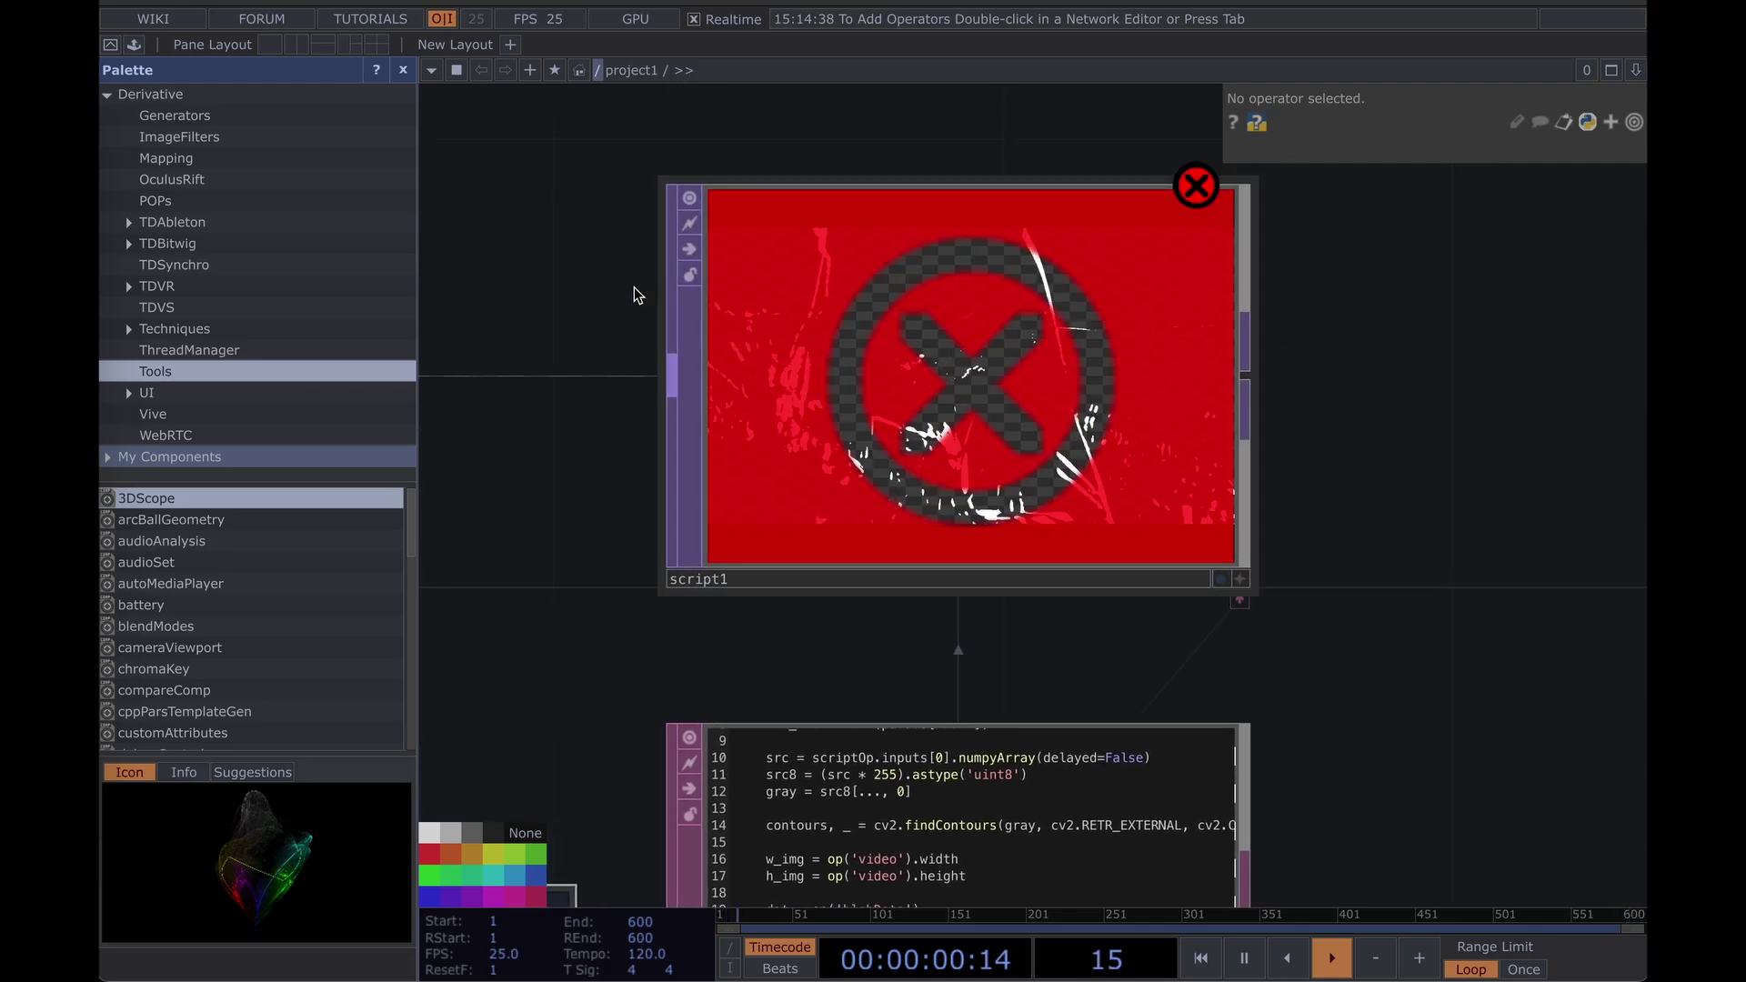
middle_click(1197, 186)
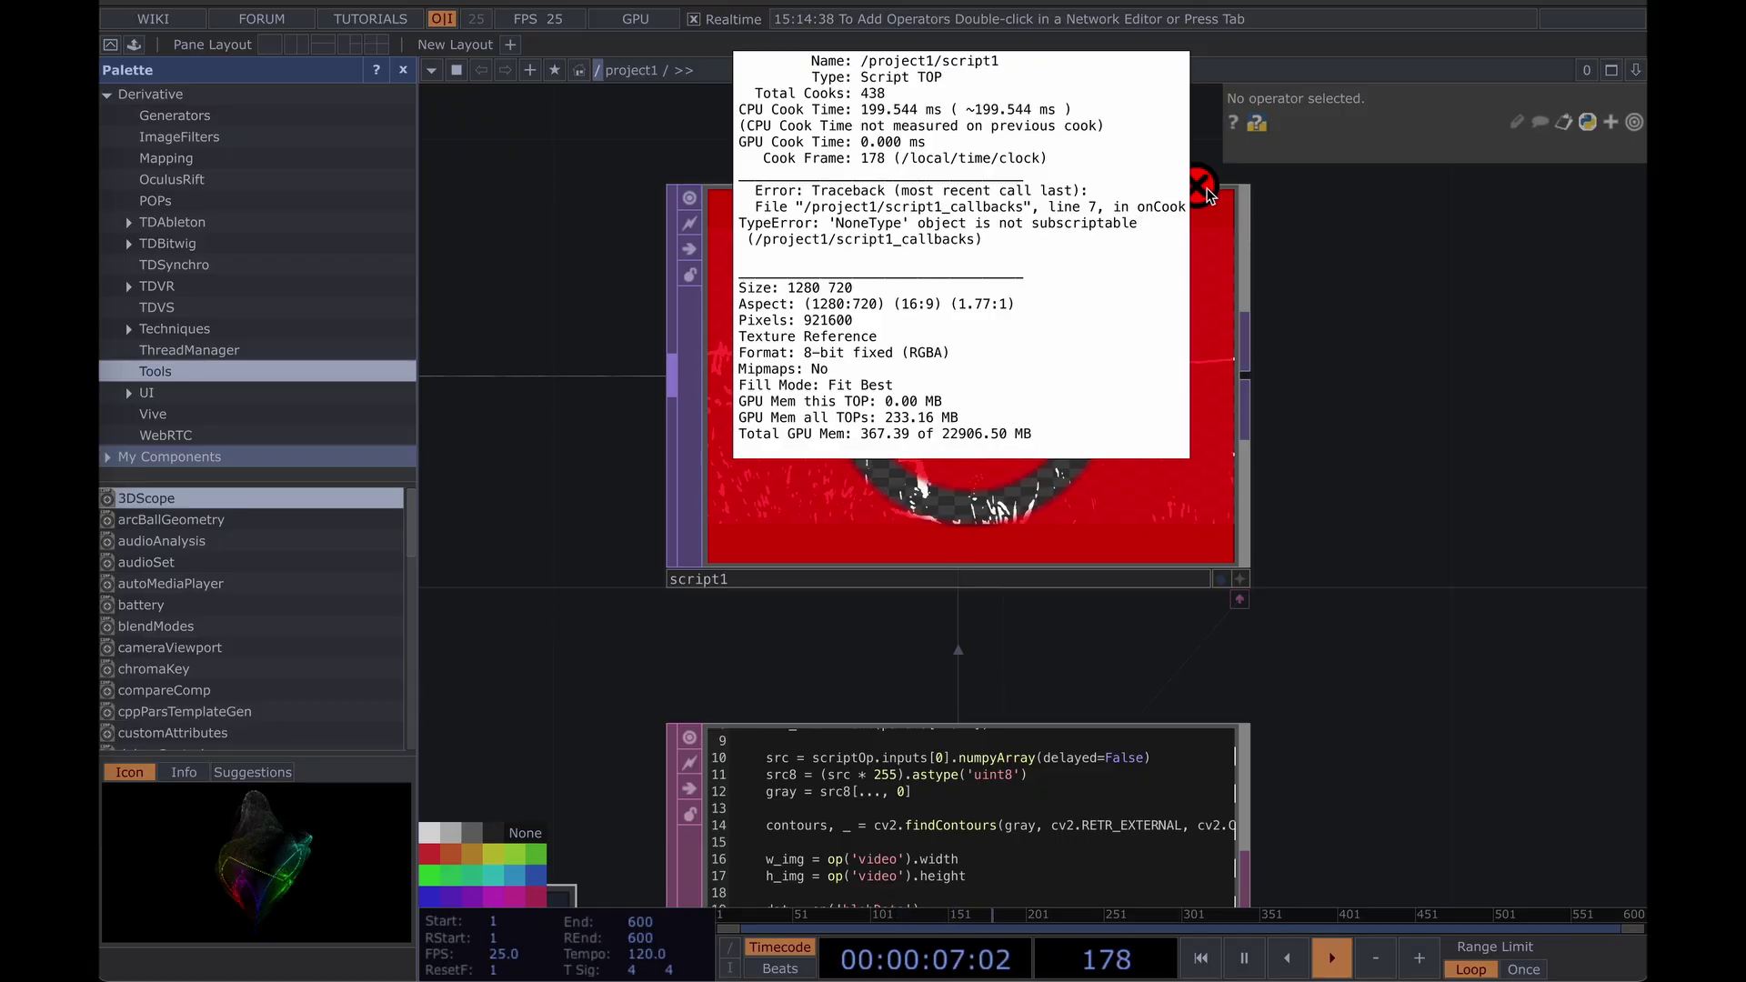
Add a Table DAT in the empty area beside the Script TOP and its callbacks.
left_click_drag(630, 591, 623, 222)
scroll(624, 257, "down", 8)
scroll(747, 409, "up", 3)
scroll(986, 456, "up", 5)
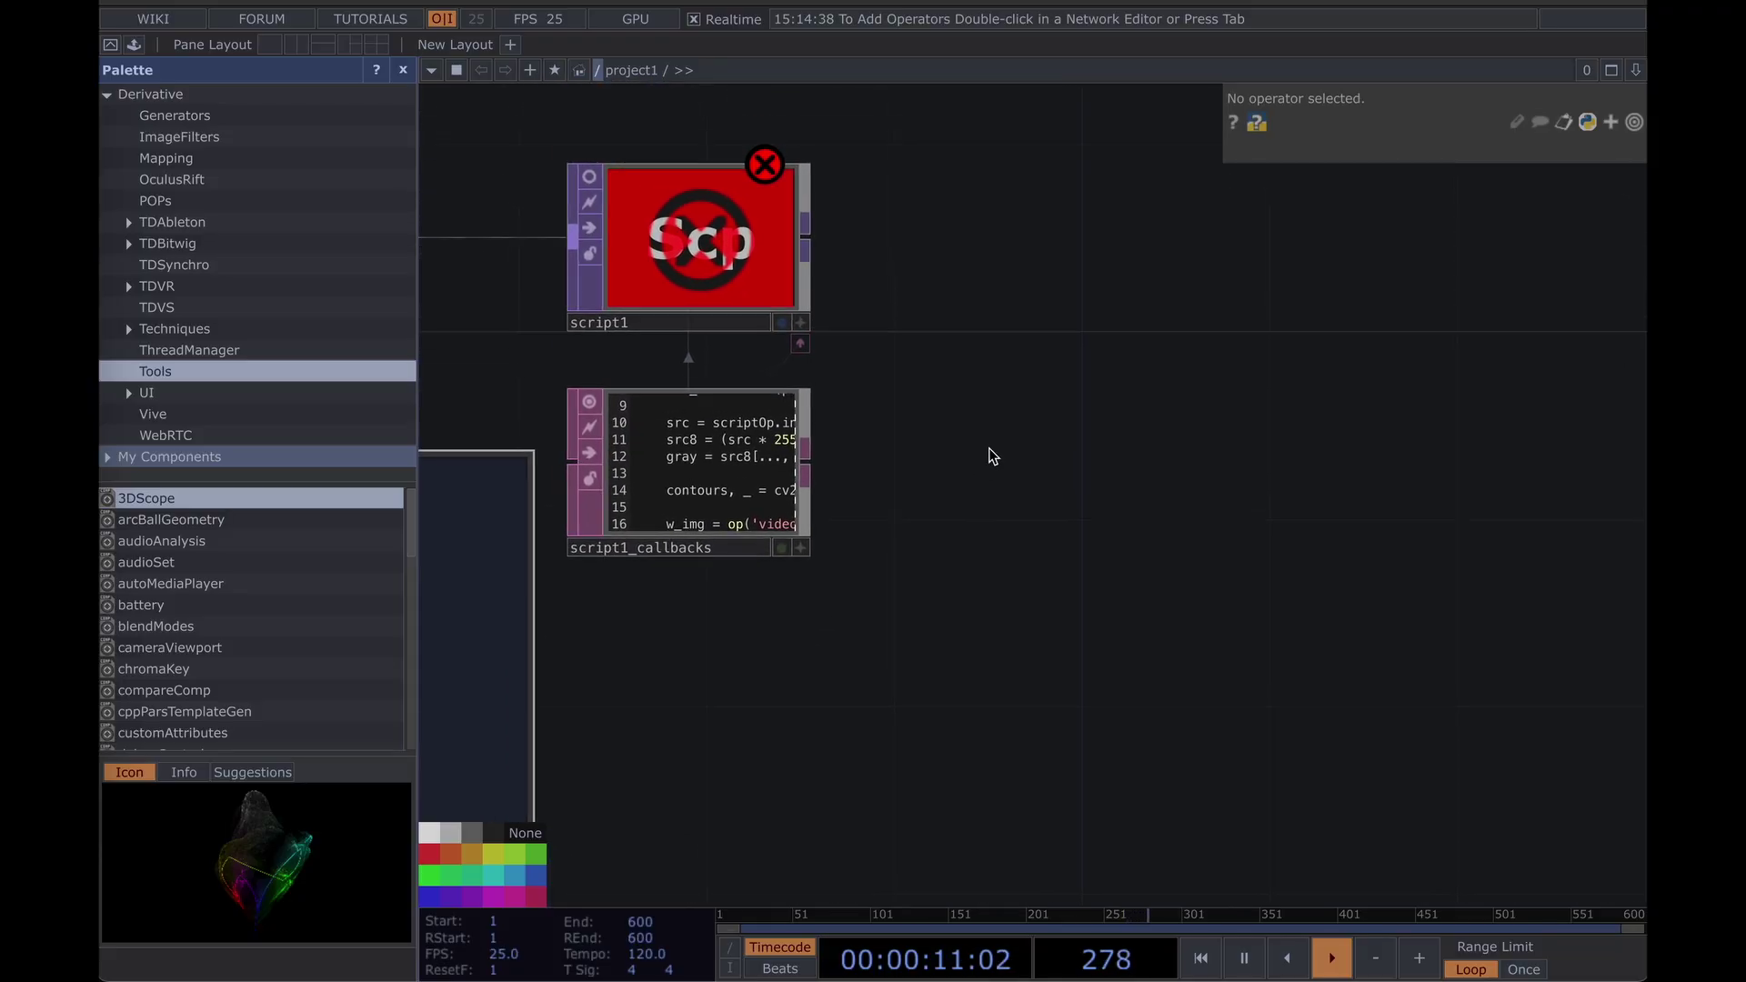
key("Tab")
left_click(1002, 176)
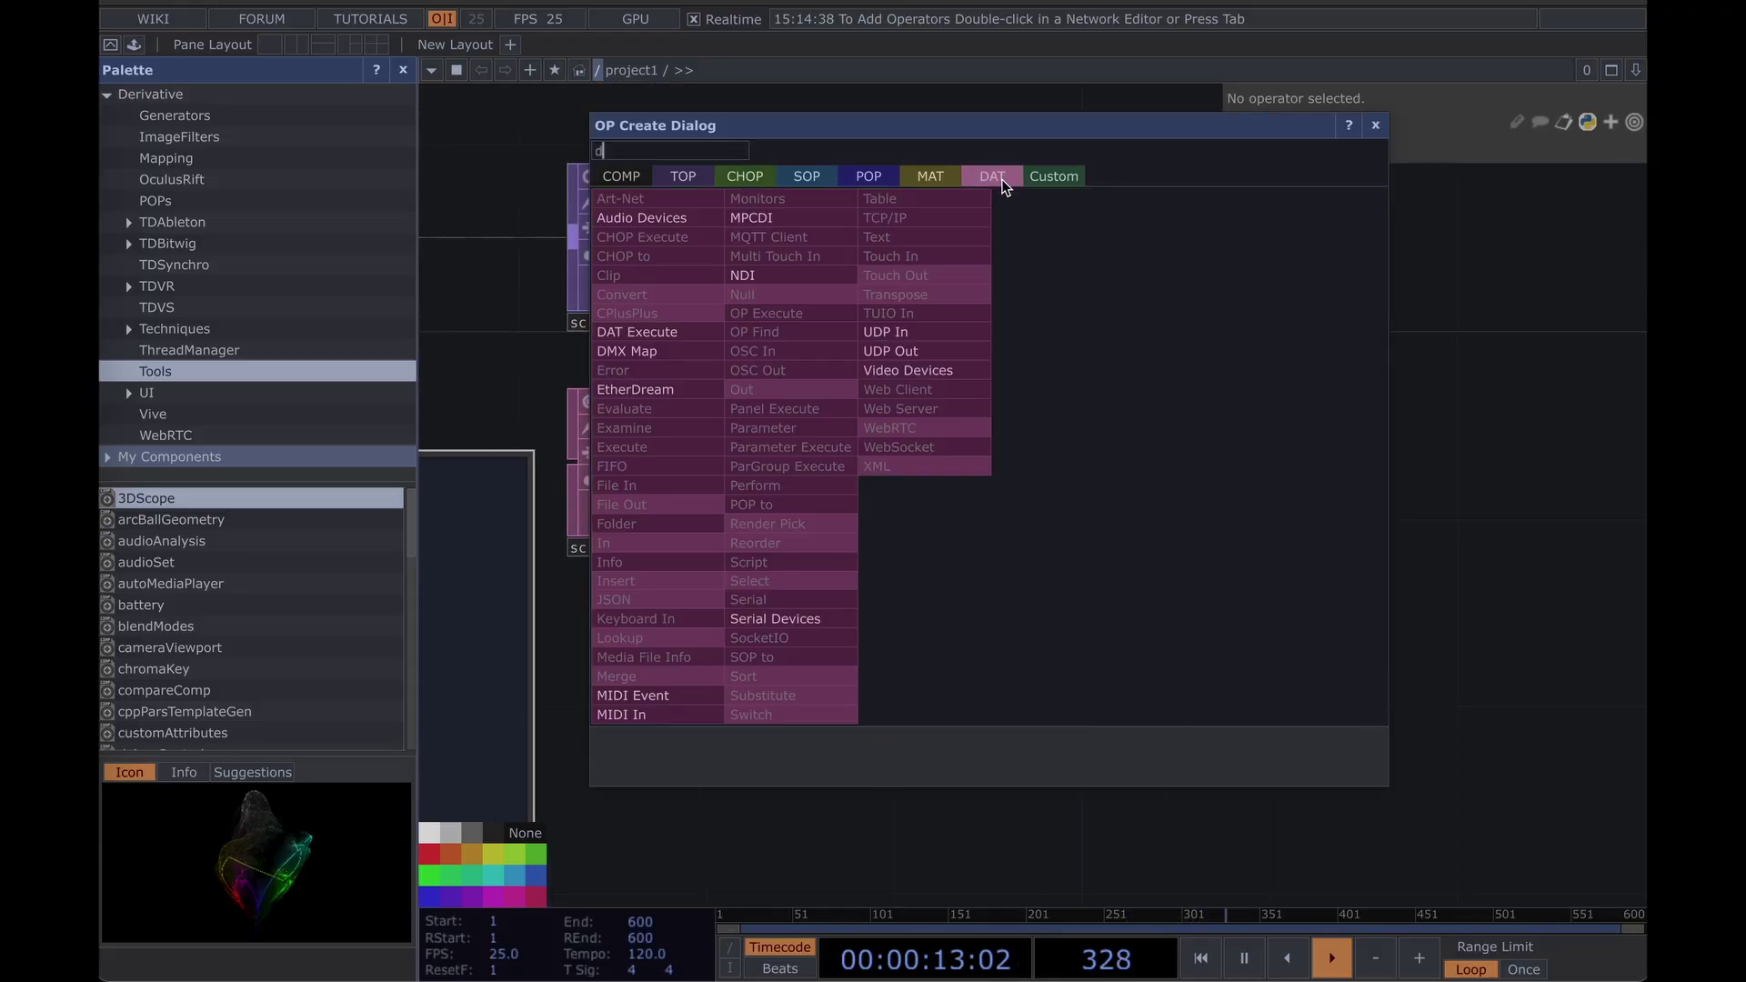
type("d")
key("BackSpace")
type("ta")
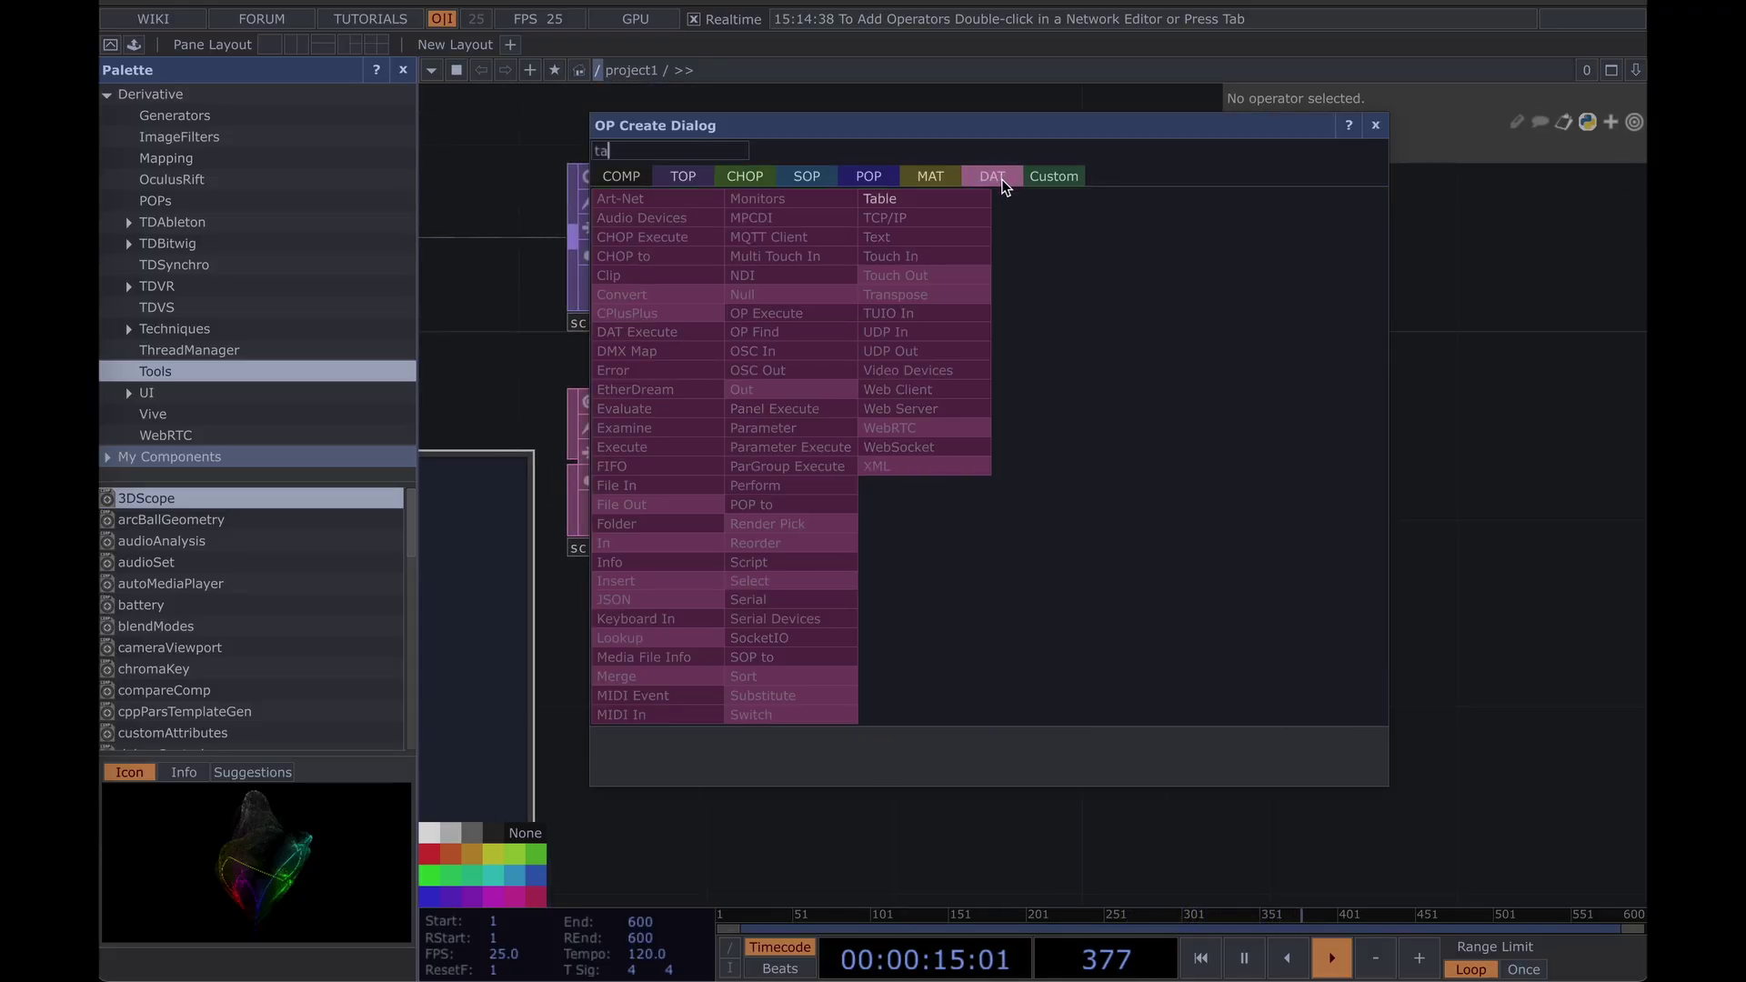
left_click(964, 201)
left_click(987, 509)
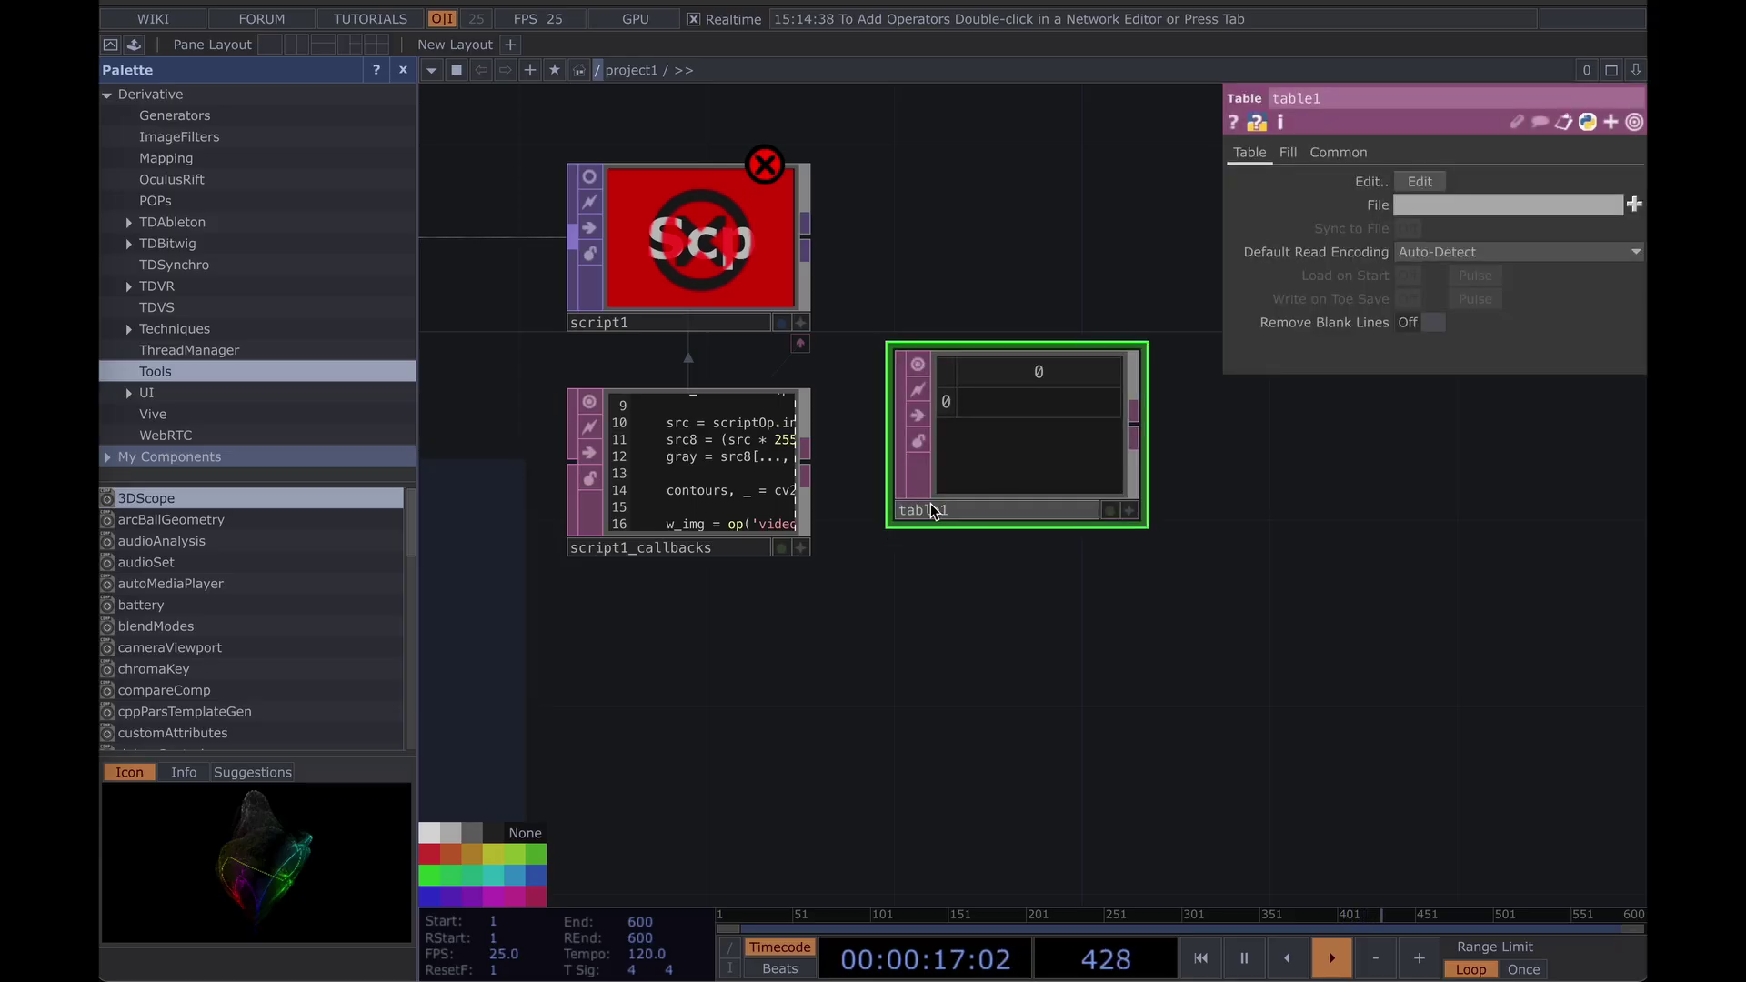
Rename the Table DAT as blobData and line it up with script1_callbacks.
left_click(999, 511)
type("blobData")
key("Return")
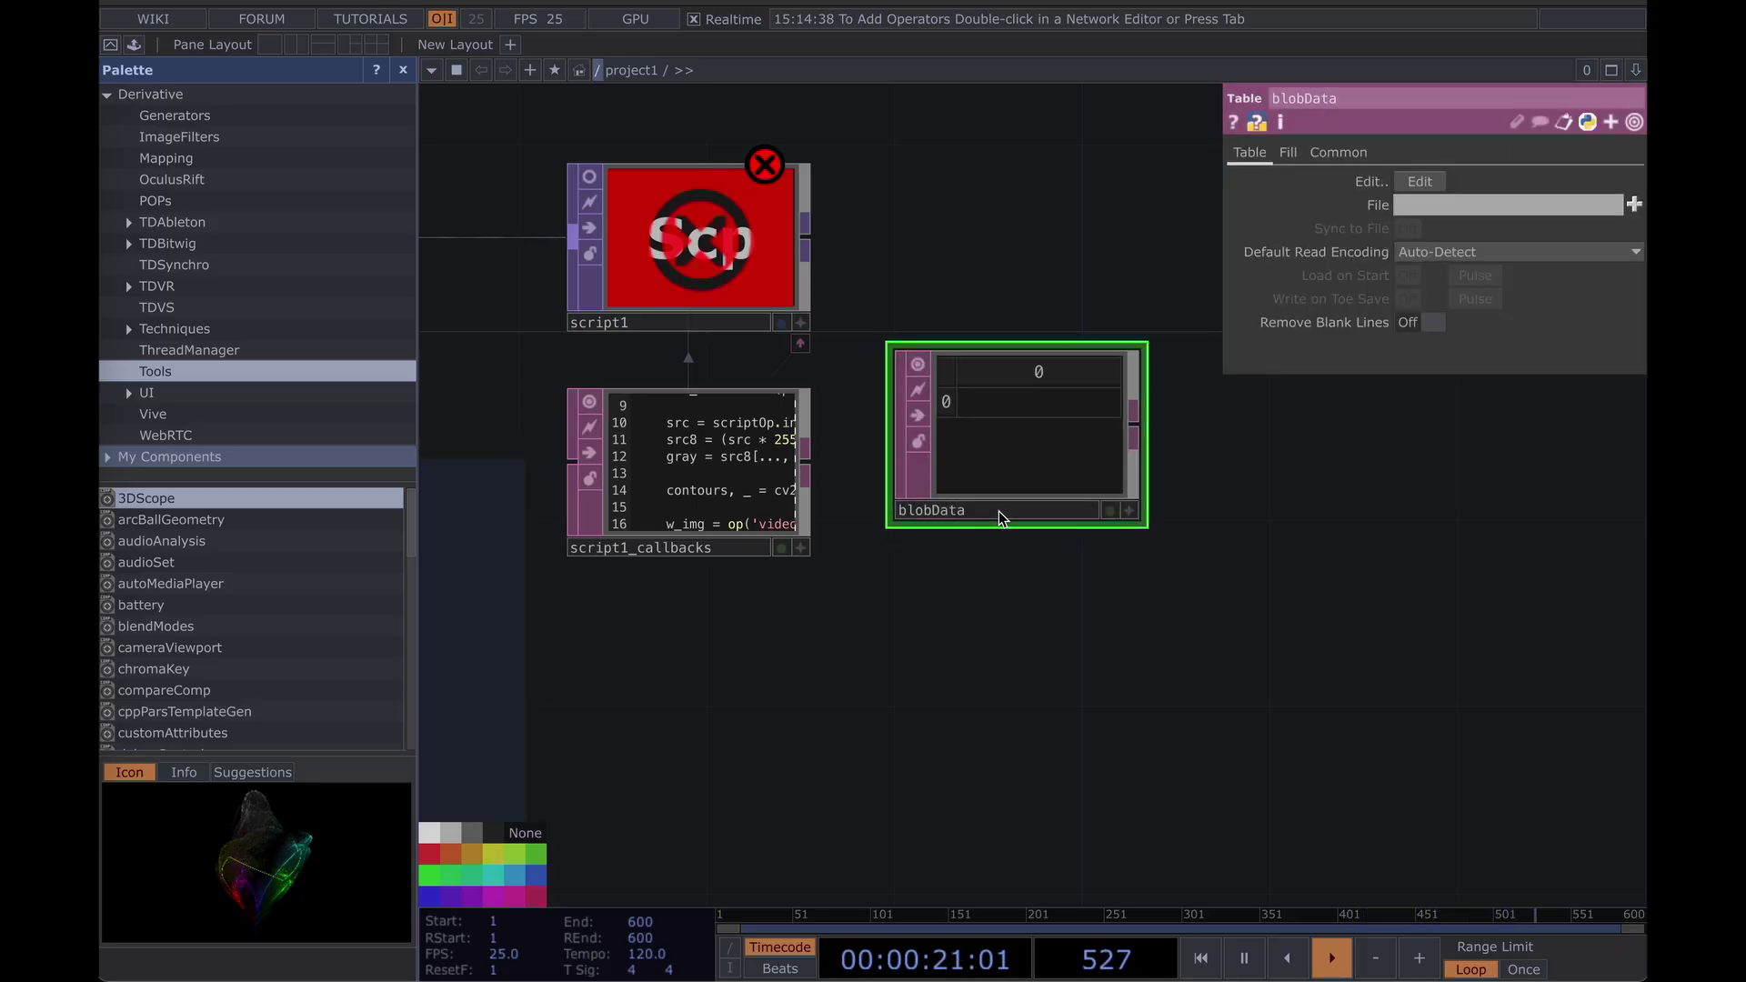
left_click_drag(1003, 447, 1002, 490)
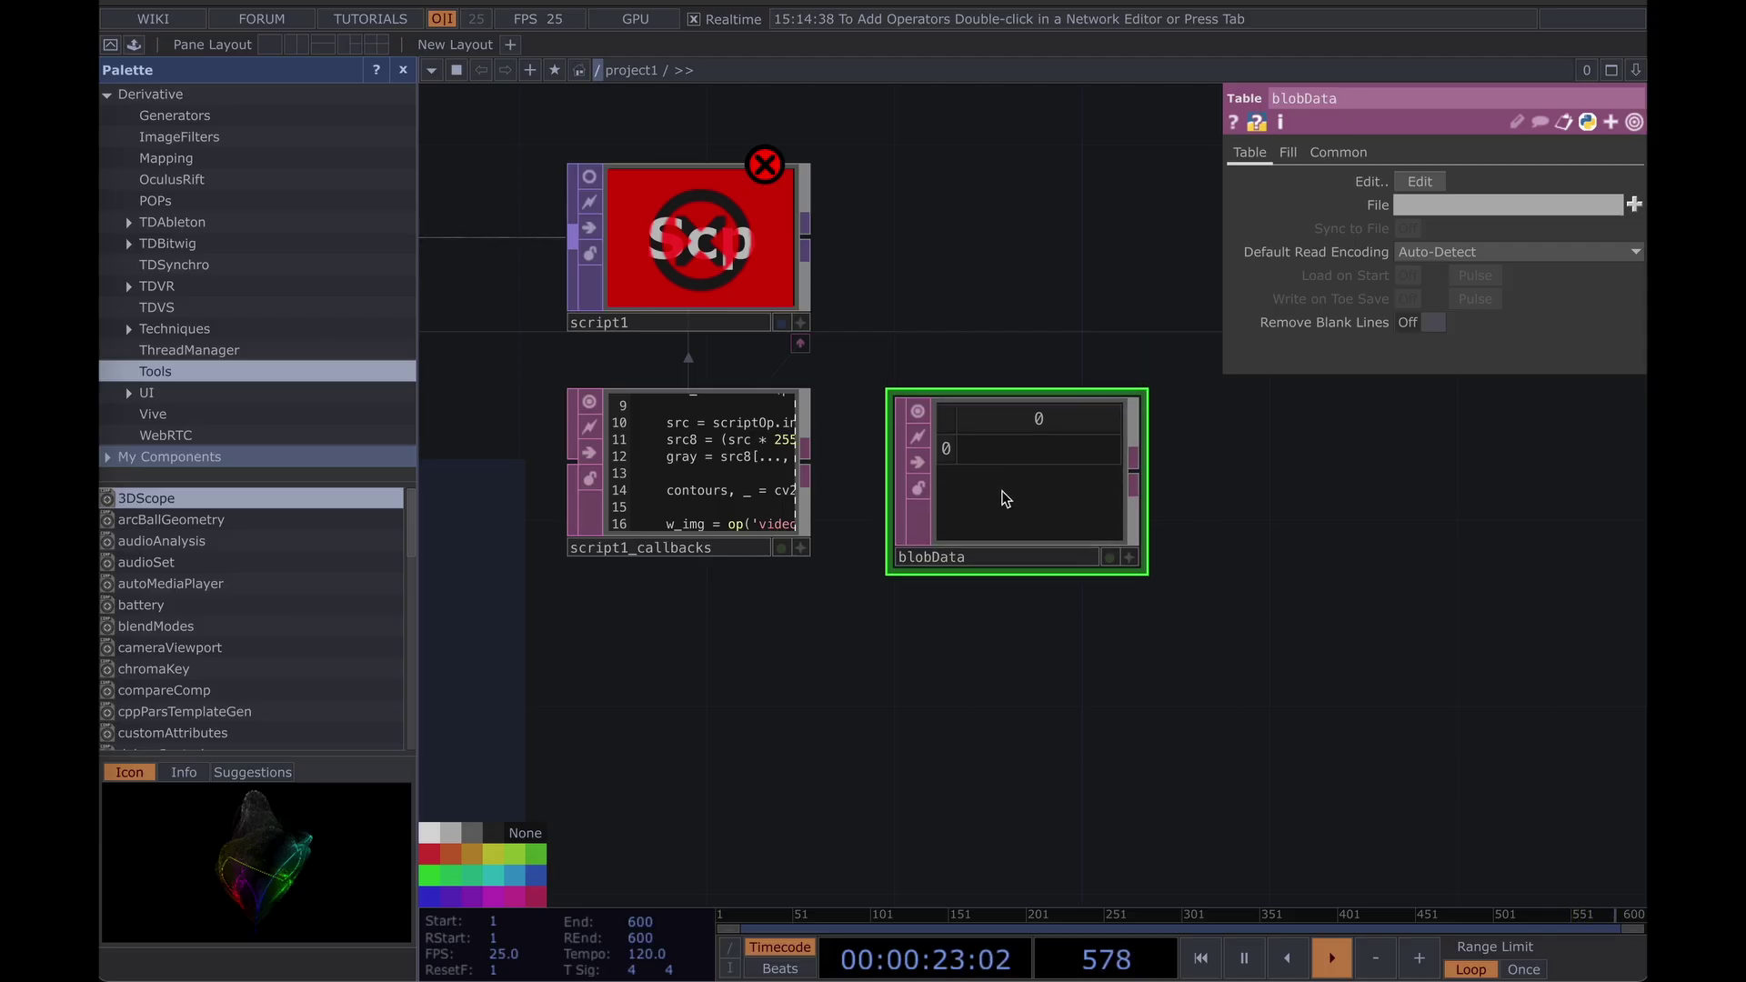
Examine the script comment for the blobData reference and the rows it appends to the table.
left_click_drag(801, 630, 1456, 471)
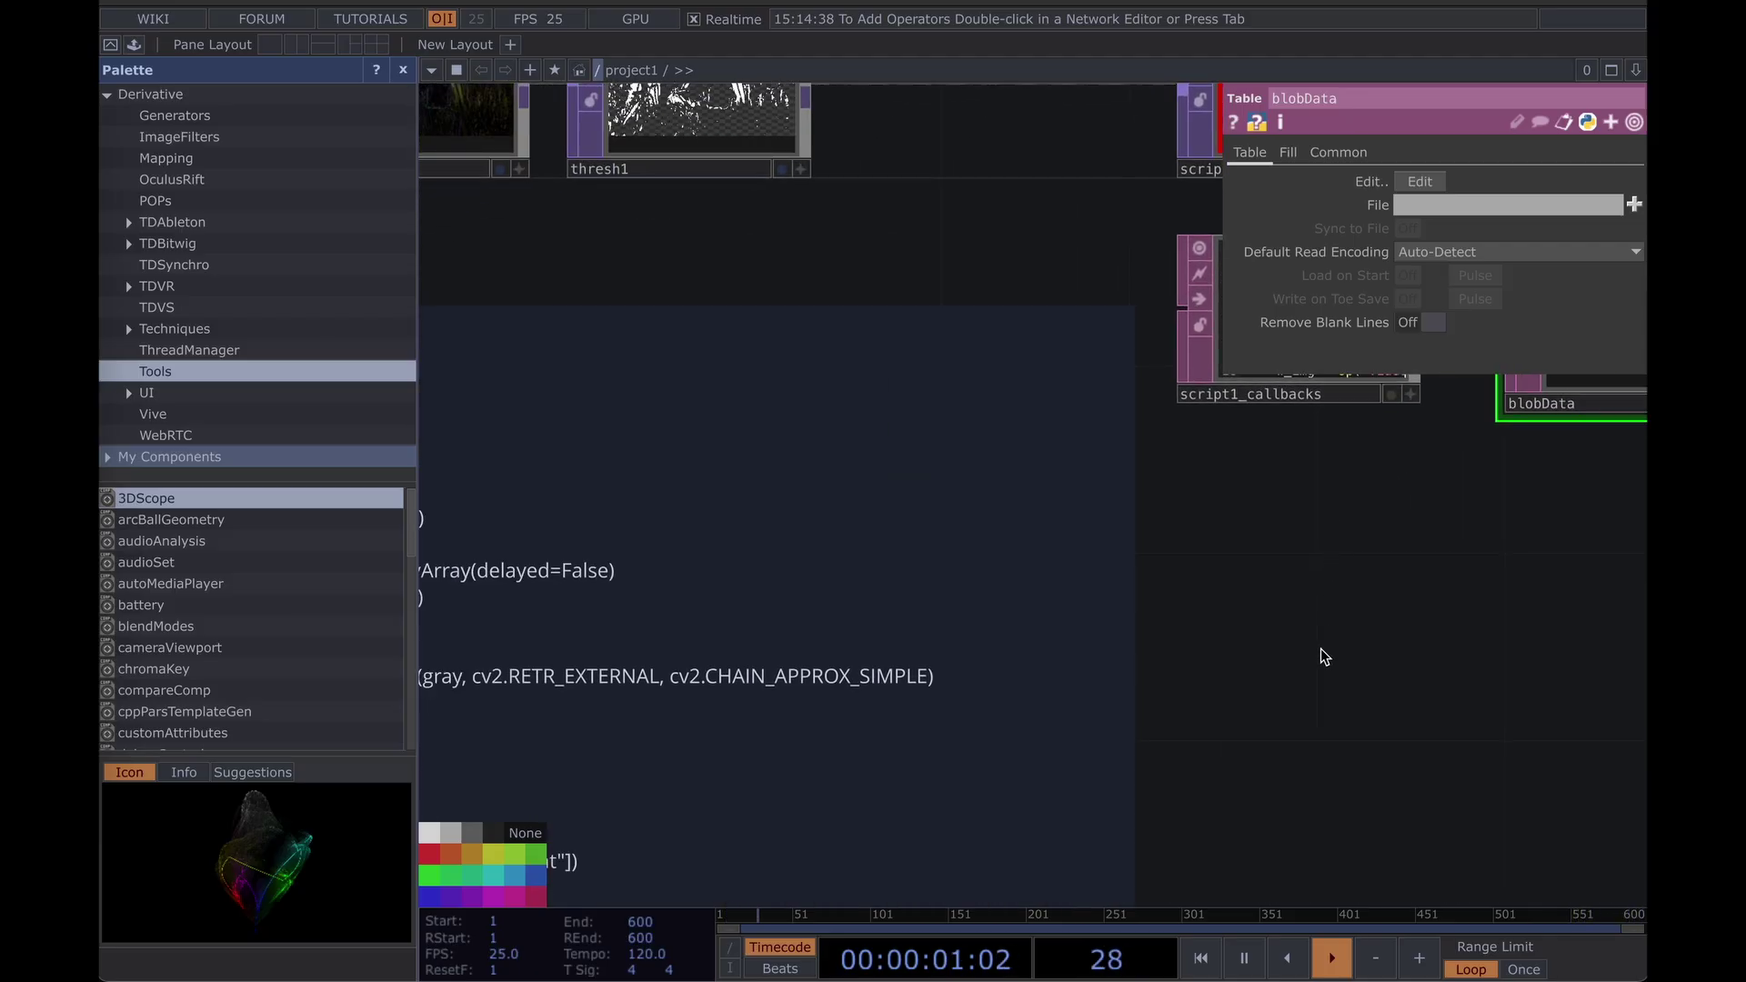
left_click_drag(1355, 628, 1644, 278)
scroll(957, 516, "down", 2)
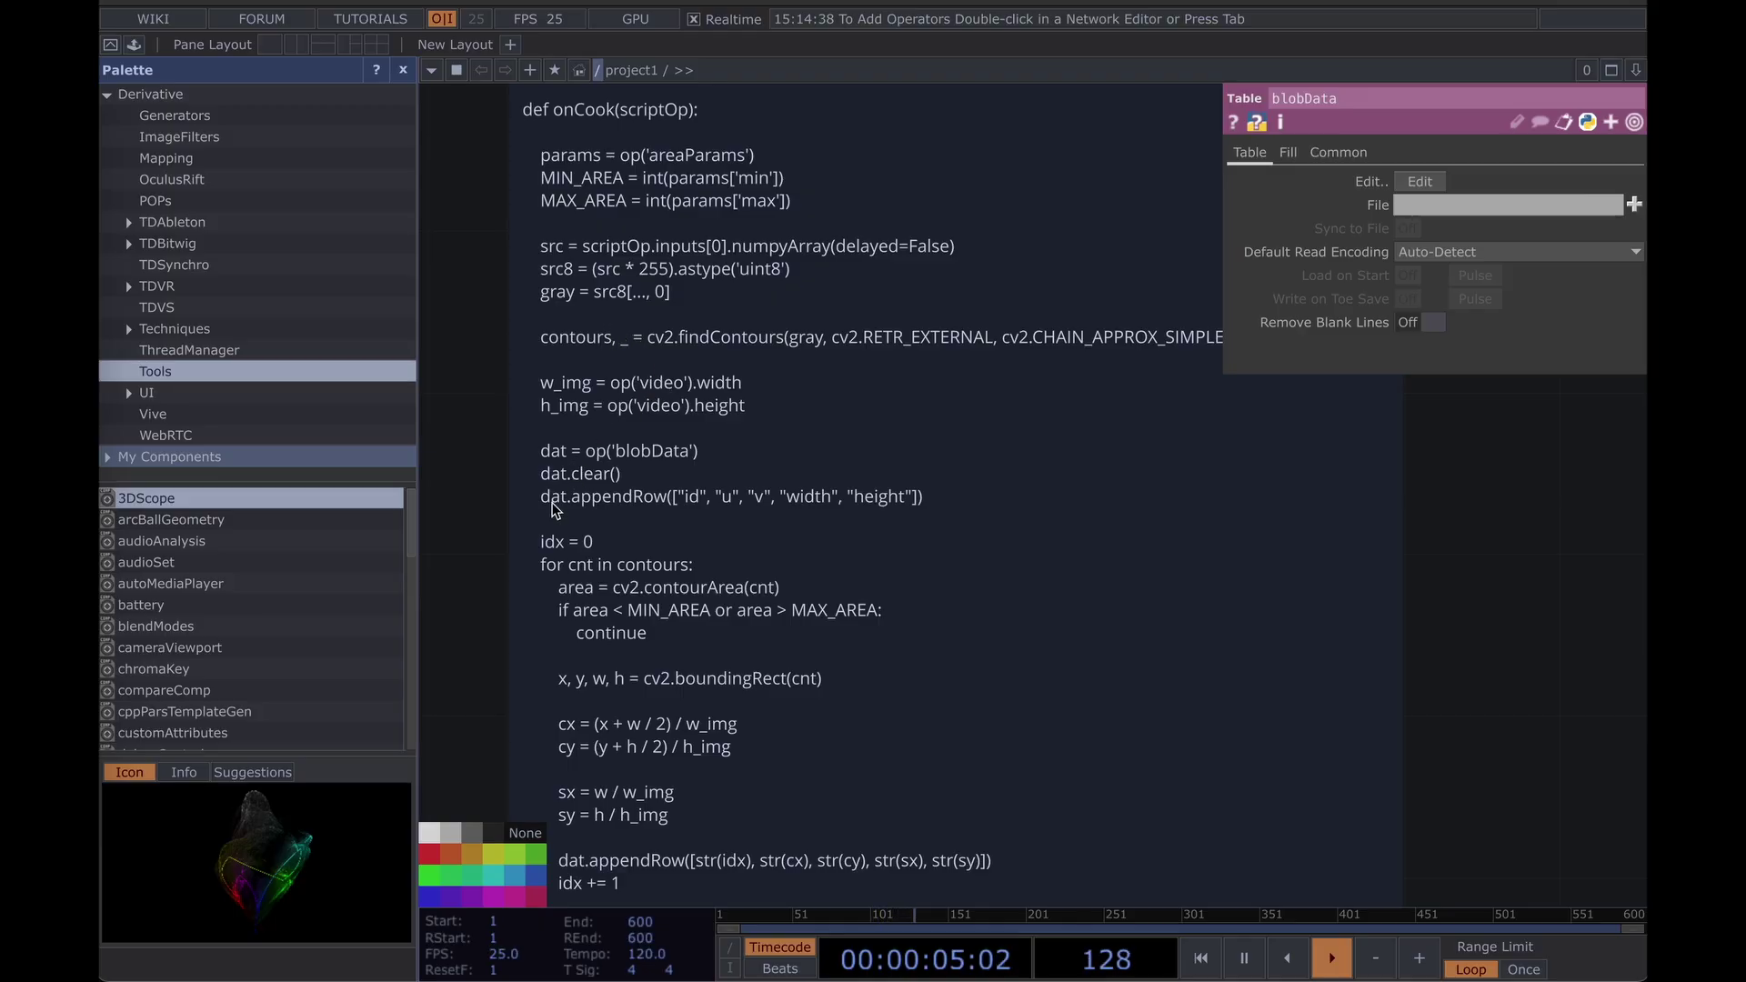
left_click_drag(512, 512, 548, 451)
left_click_drag(625, 397, 666, 398)
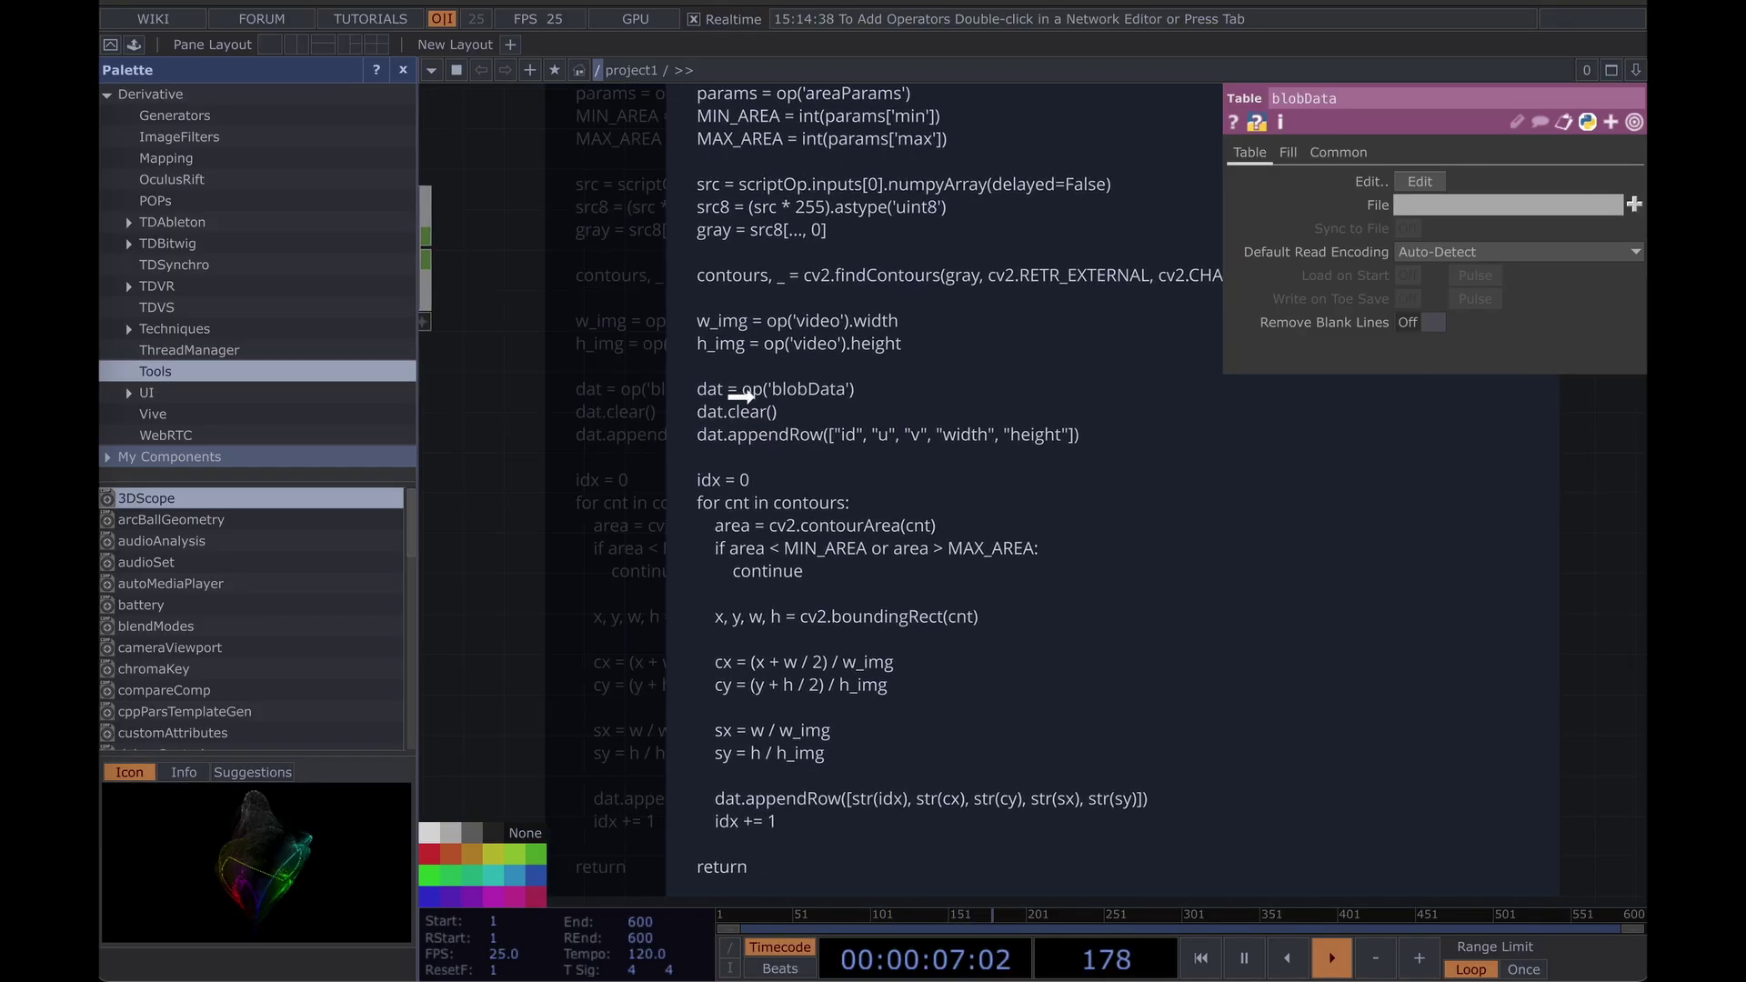
left_click(680, 394)
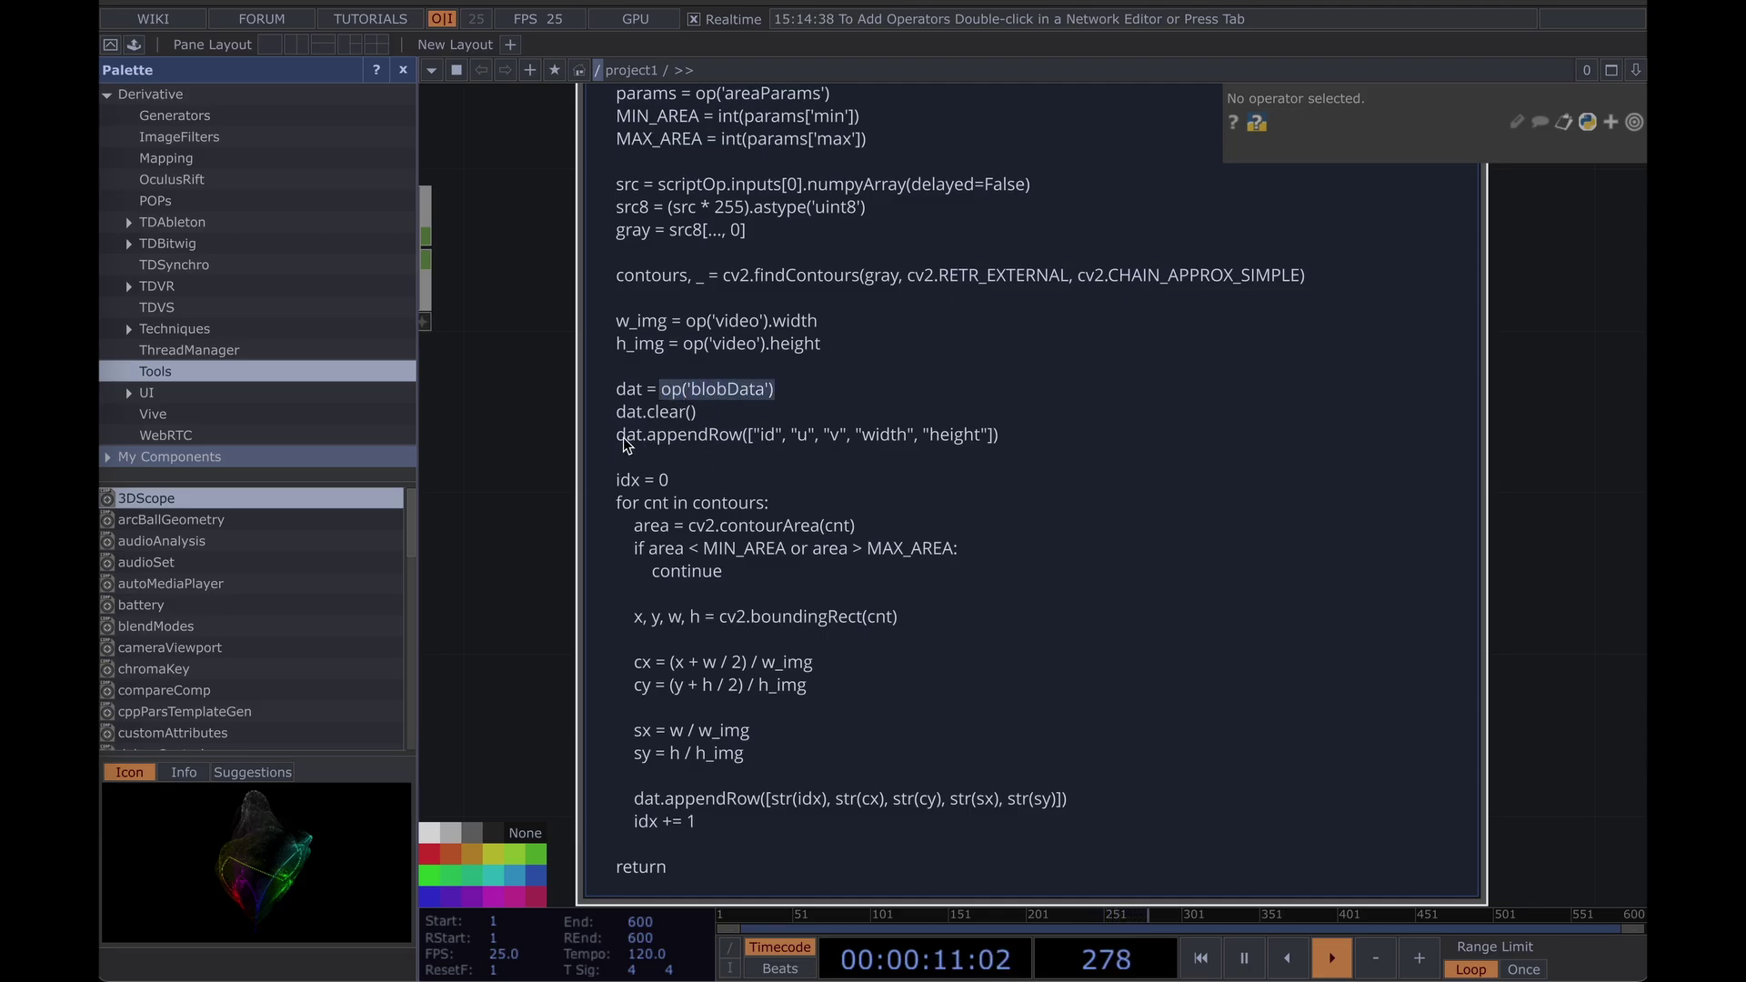
scroll(518, 592, "down", 3)
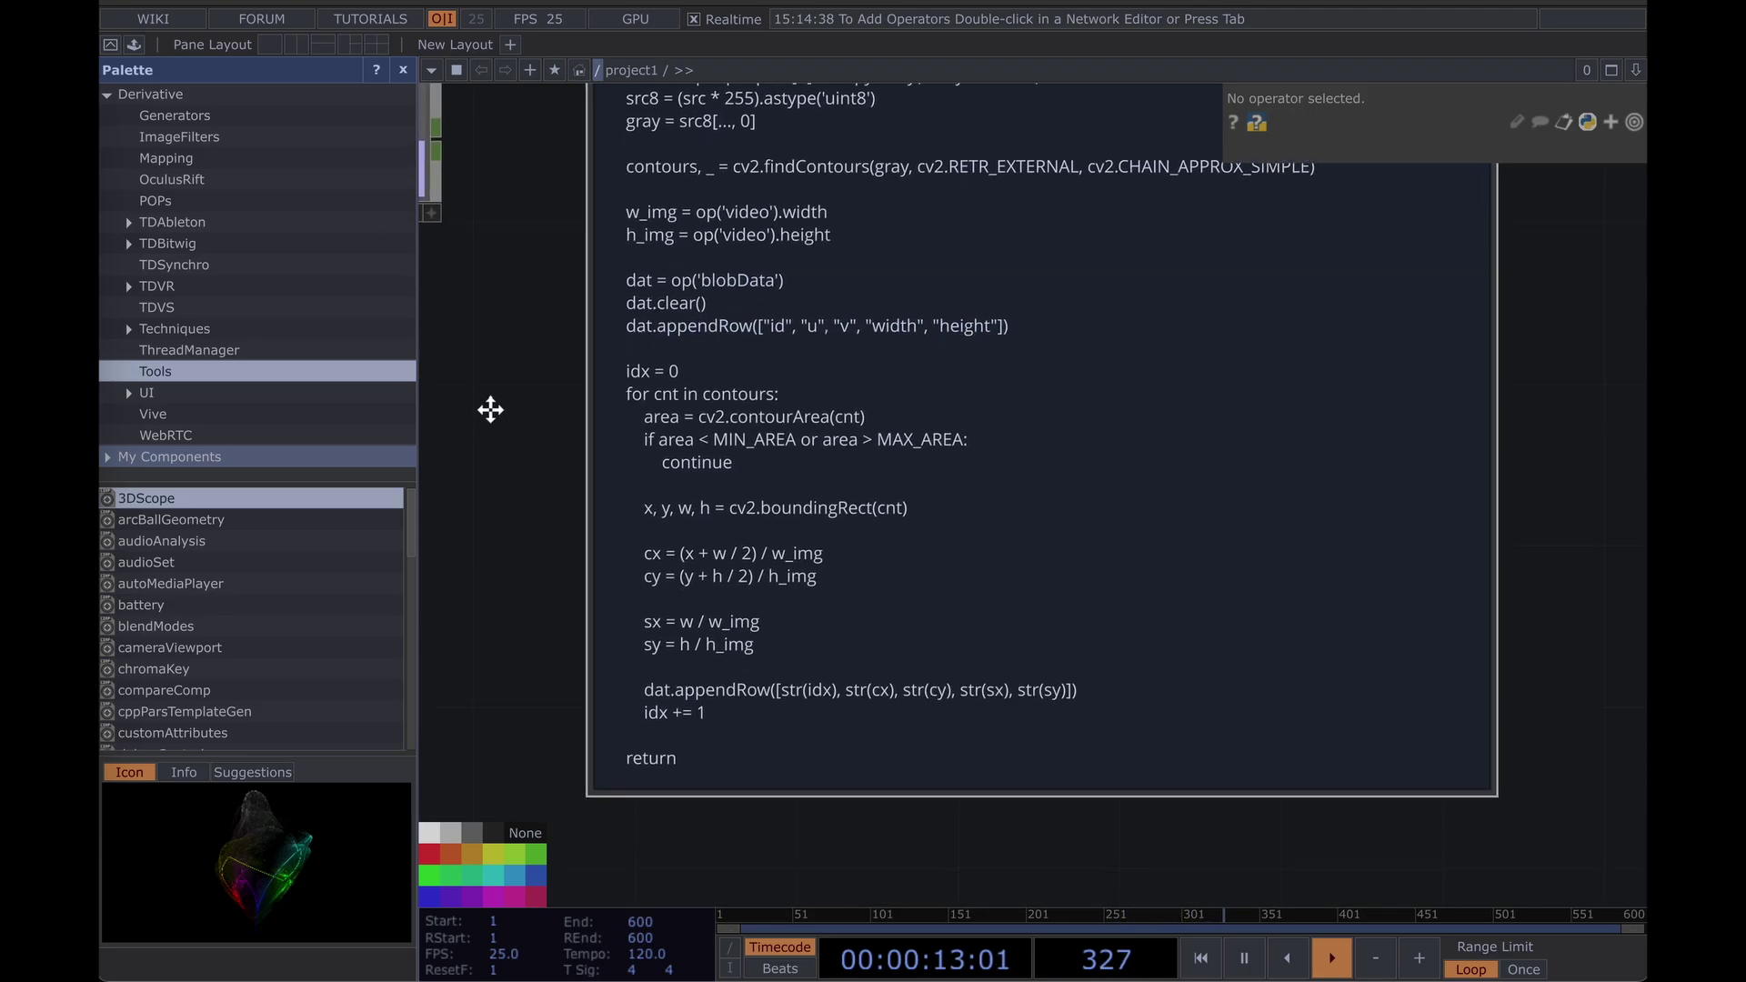
Move the script comment lower and place the Constant CHOP between the Threshold operator and script1_callbacks.
scroll(768, 448, "up", 1)
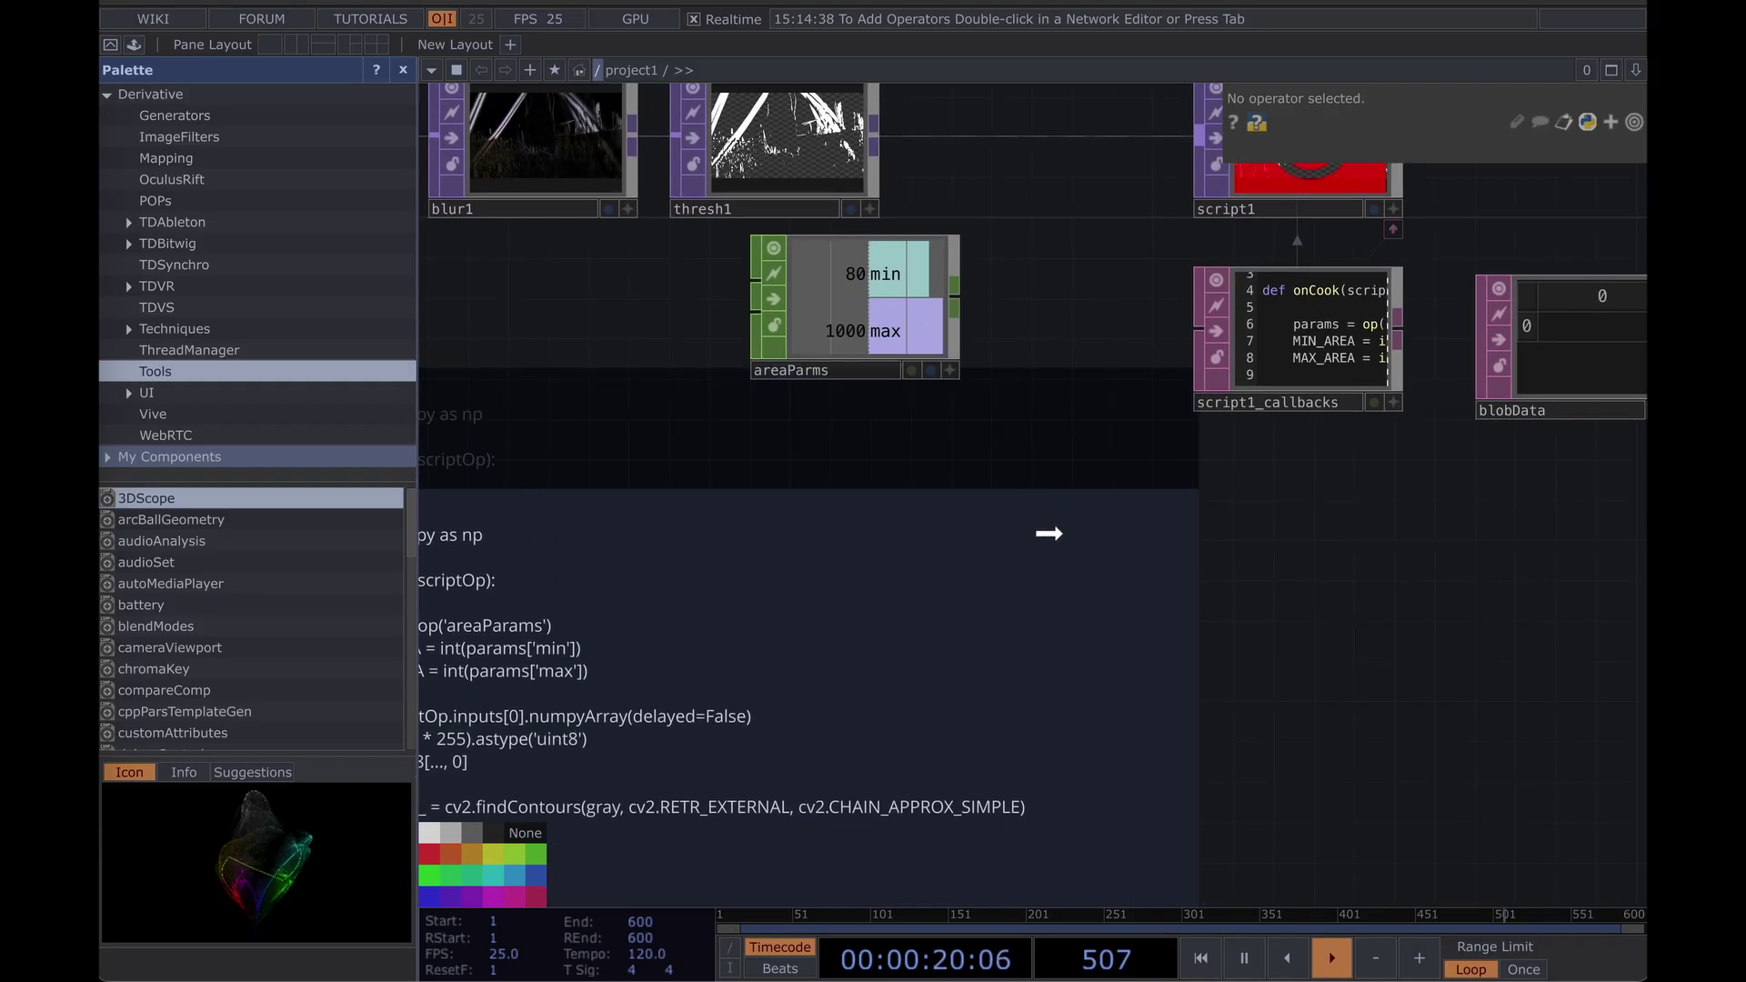
left_click_drag(1049, 534, 1097, 606)
mouse_move(852, 324)
left_mouse_down()
mouse_move(1013, 402)
mouse_move(970, 362)
left_mouse_up()
left_click_drag(1010, 467, 889, 512)
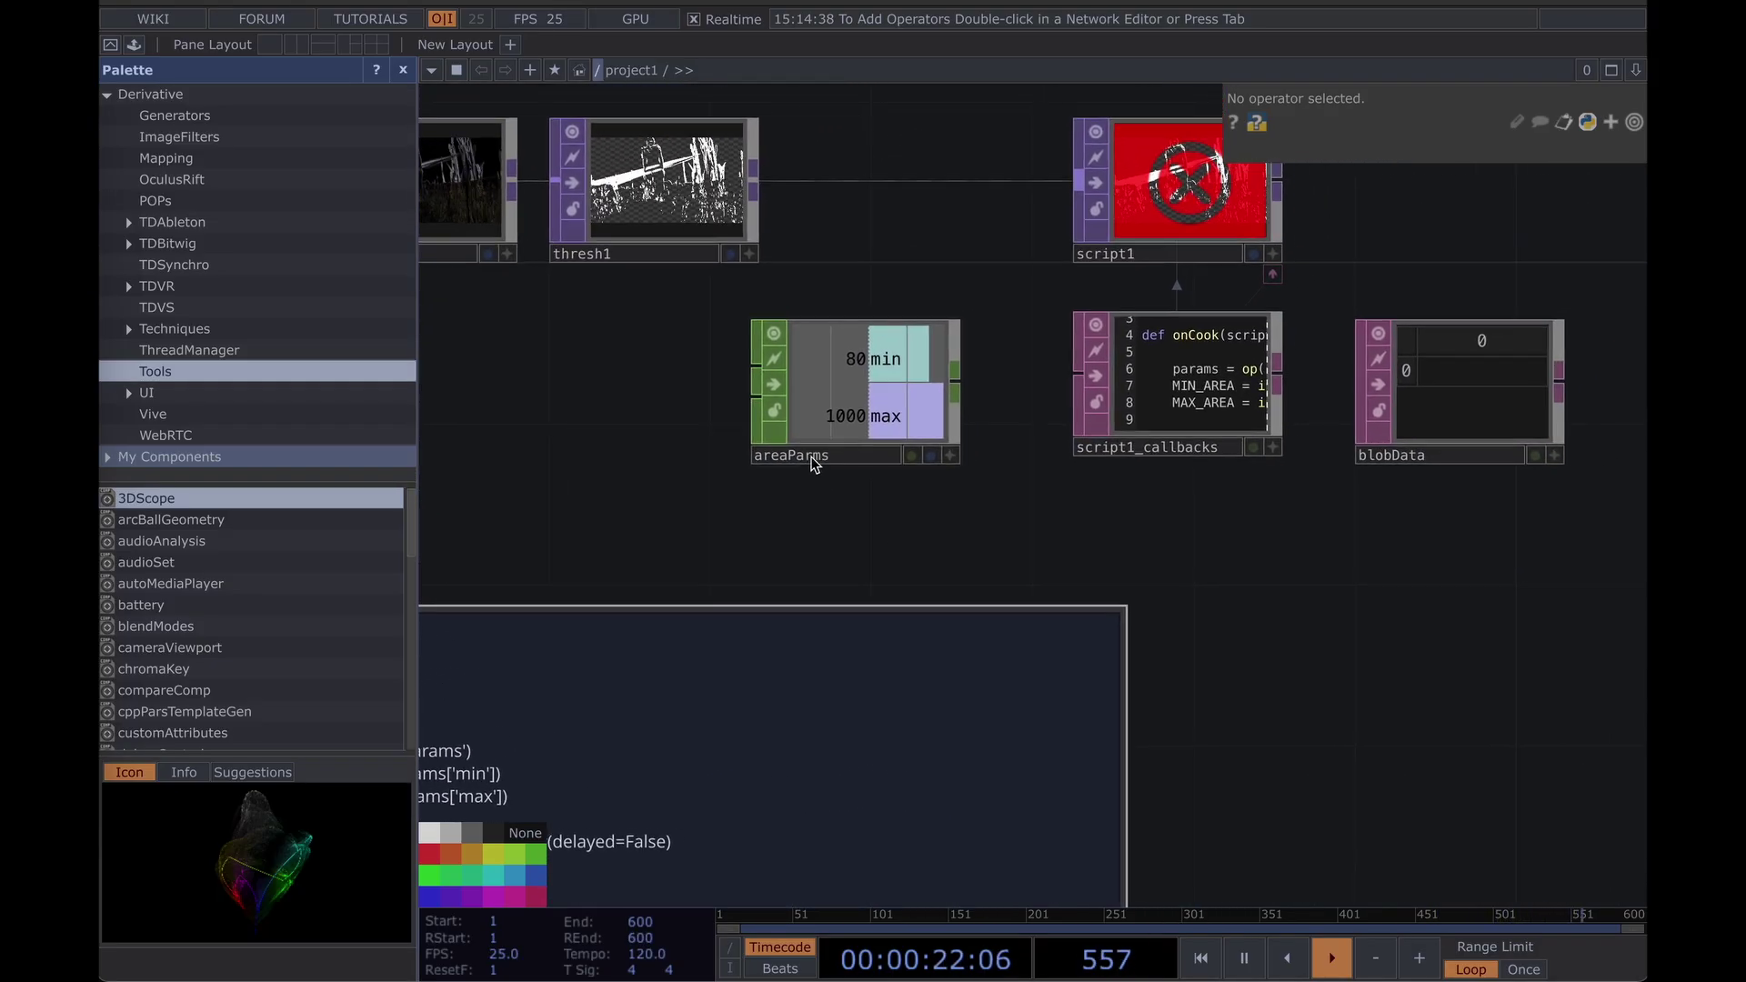
Correct the Constant CHOP's name to areaParams so it matches the script reference.
scroll(815, 464, "up", 2)
left_click(808, 460)
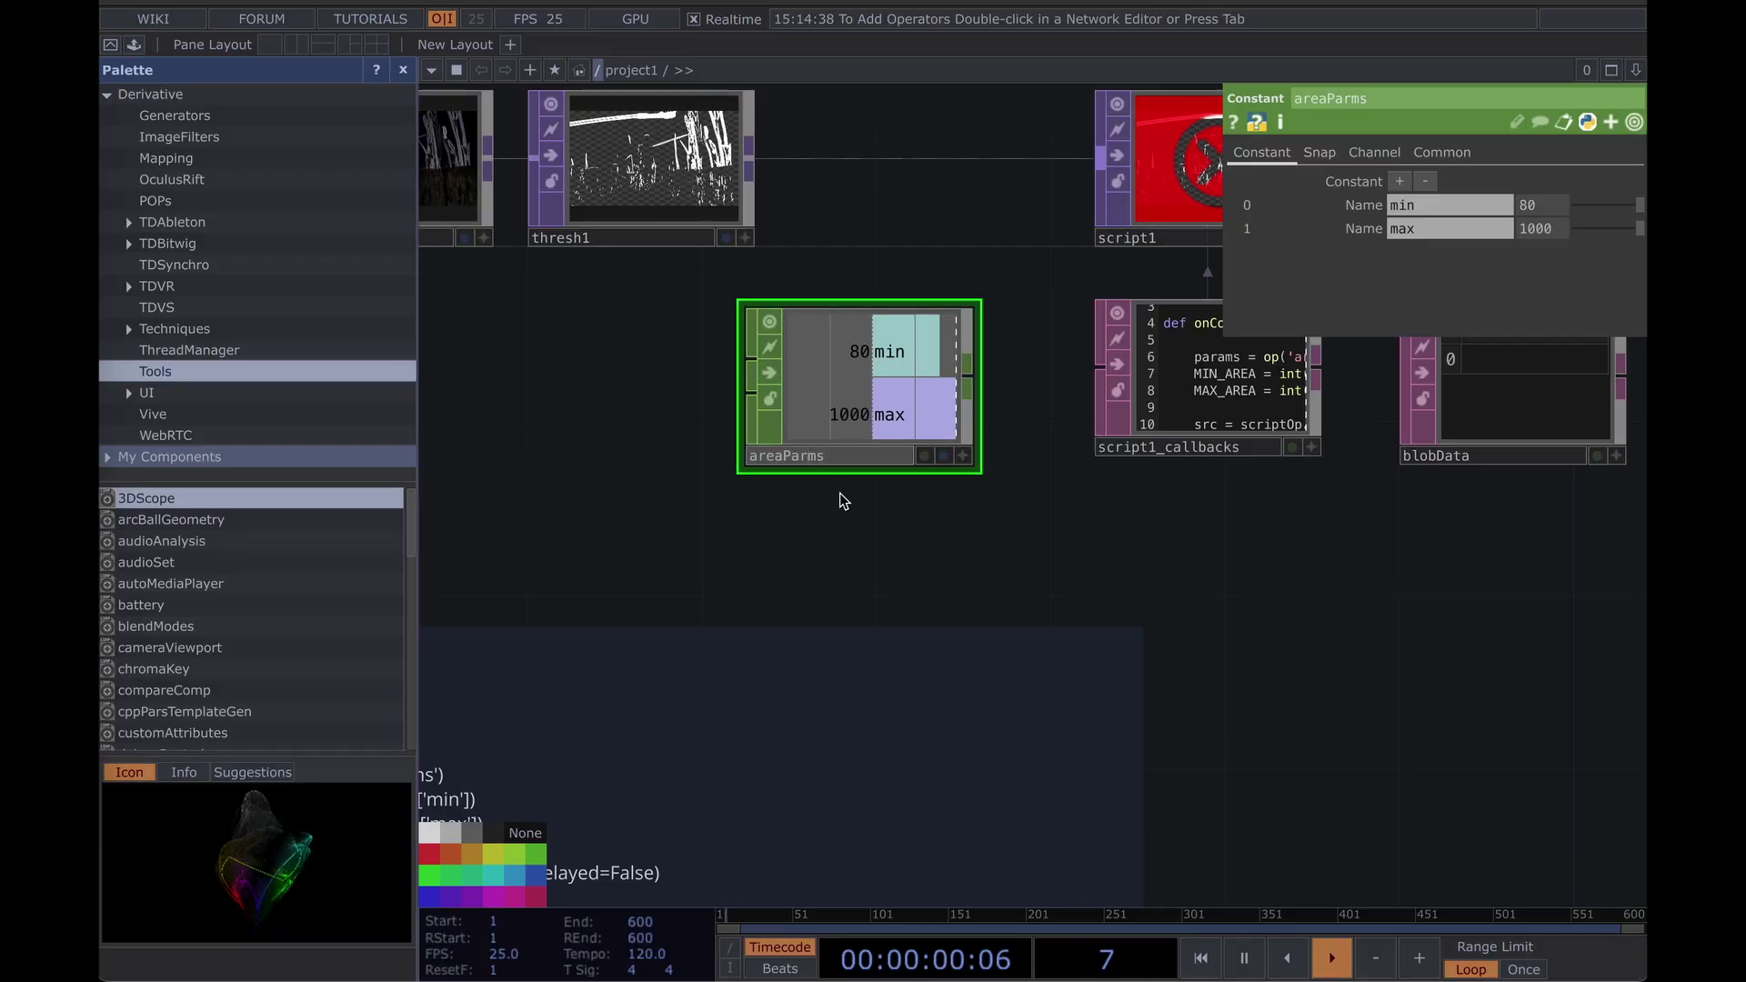
type("a")
key("Return")
left_click_drag(1161, 576, 990, 574)
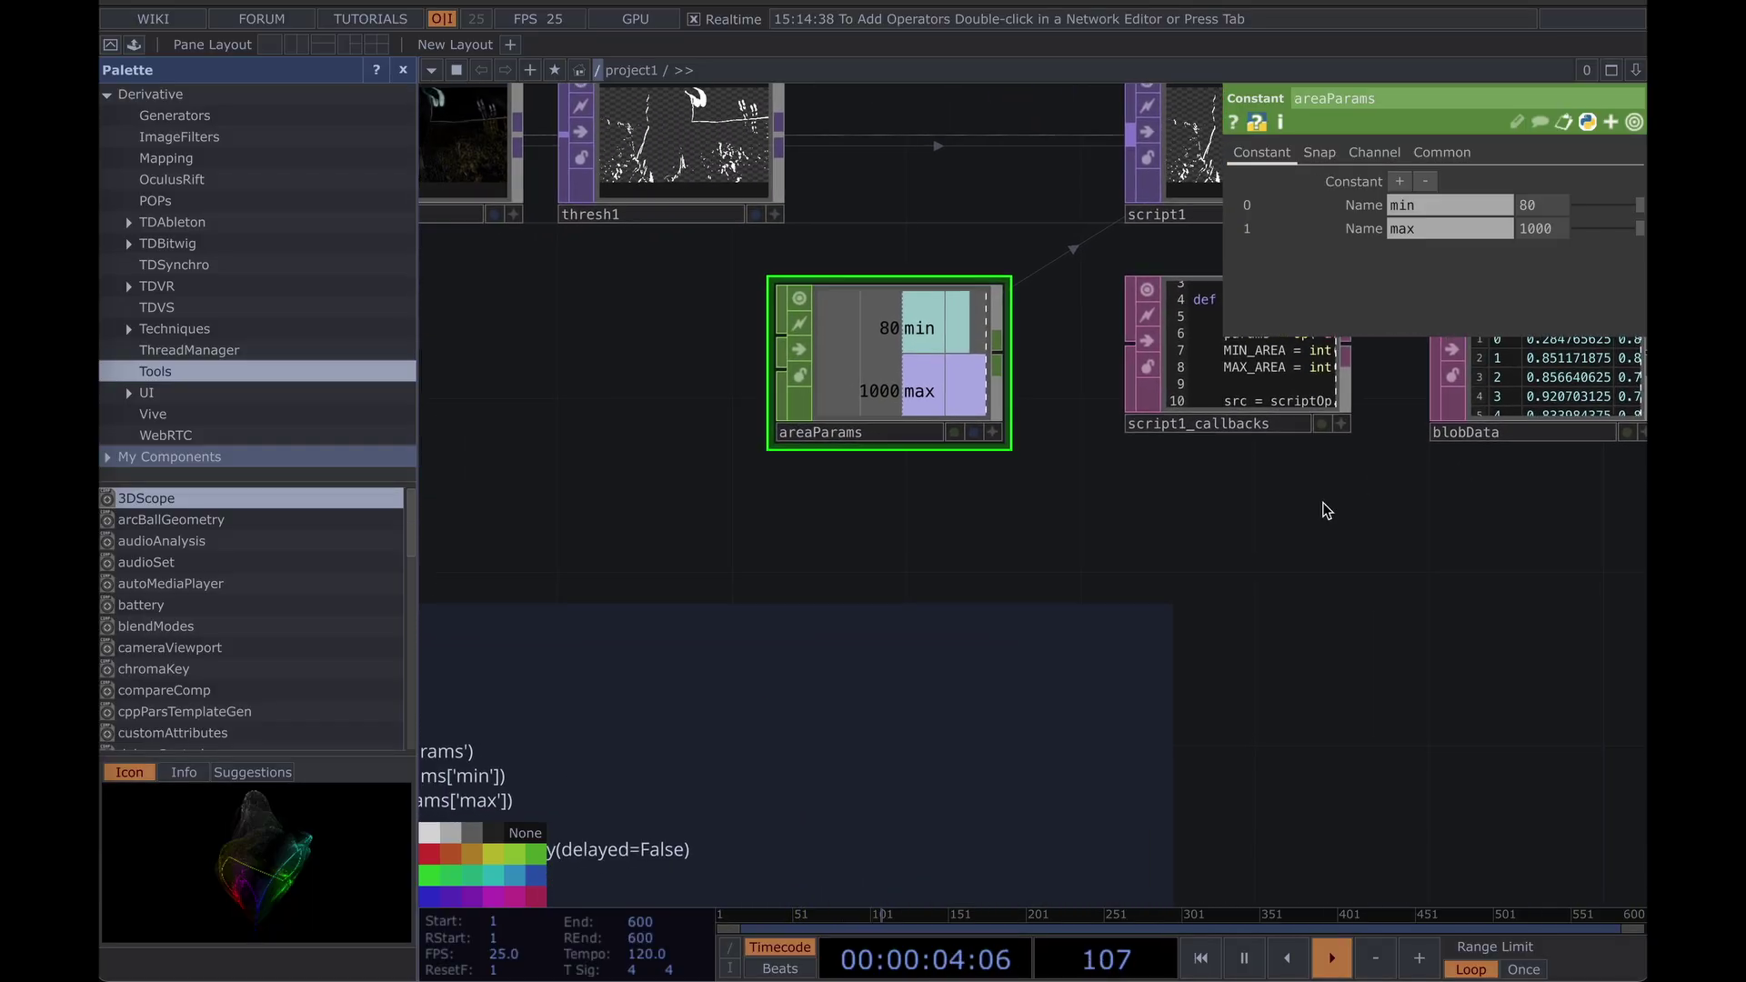
Examine the blob rows in the blobData table with their id, u, v, width and height columns.
left_click_drag(1105, 577, 633, 722)
left_click_drag(1098, 665, 947, 689)
scroll(857, 485, "up", 5)
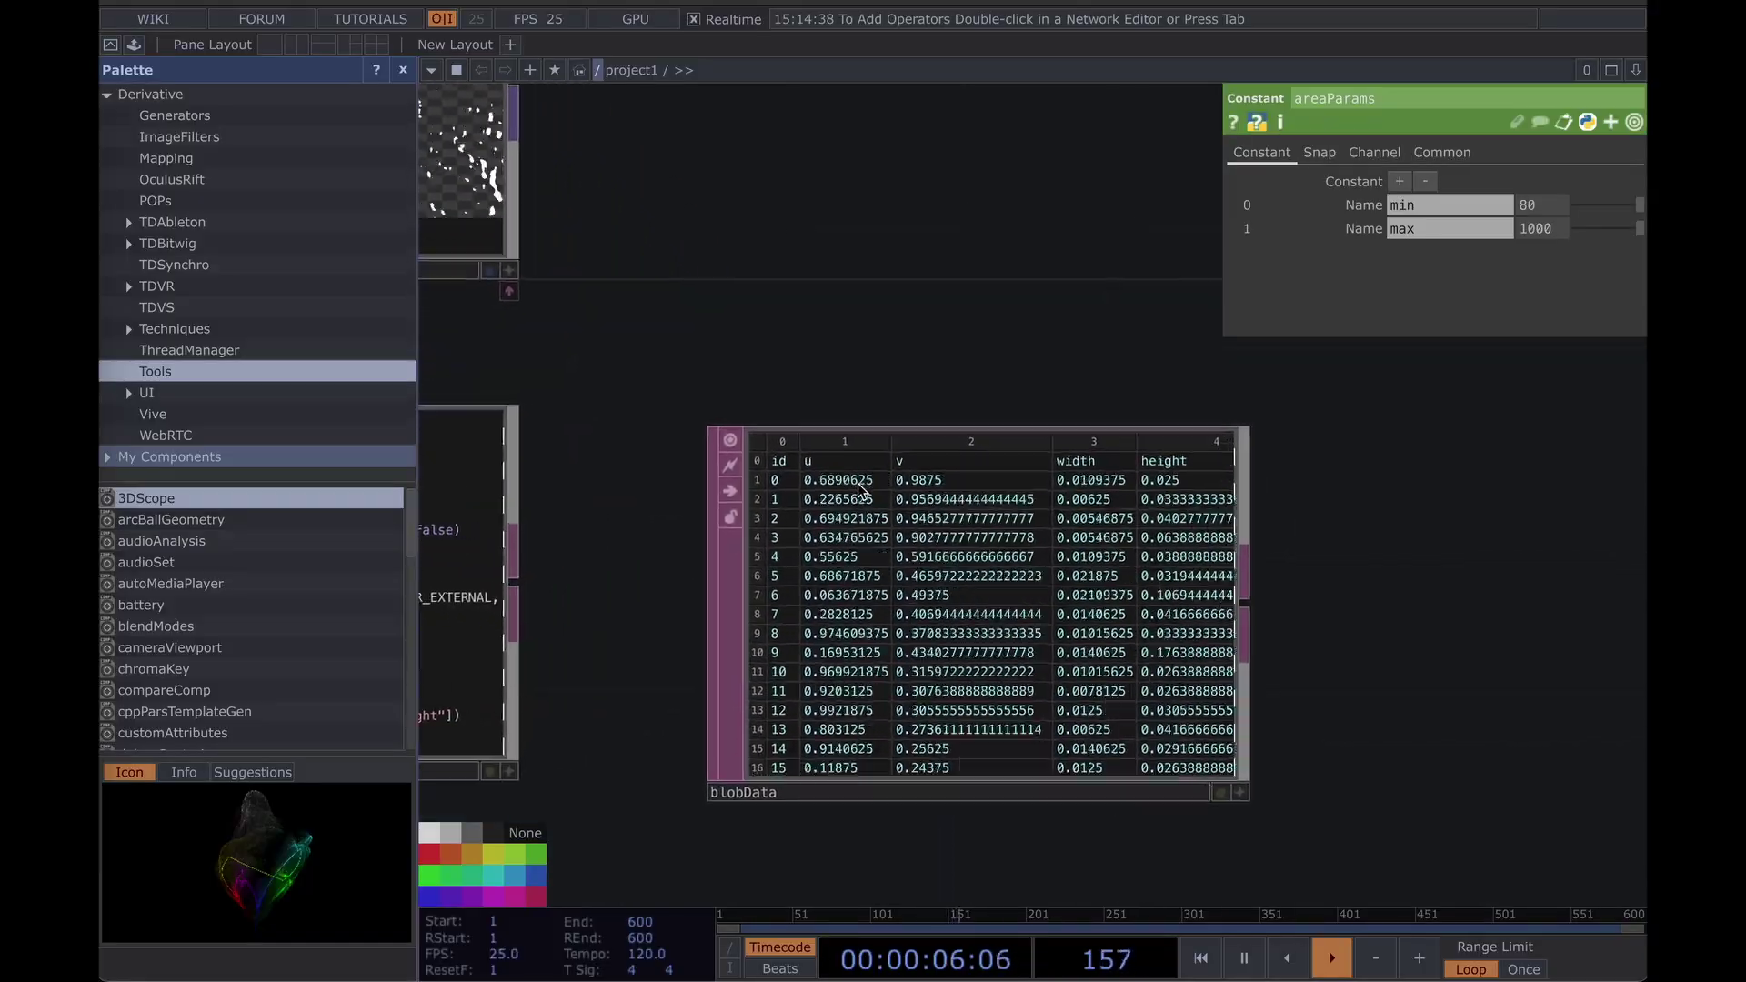
scroll(858, 485, "up", 4)
left_click_drag(1554, 607, 1462, 406)
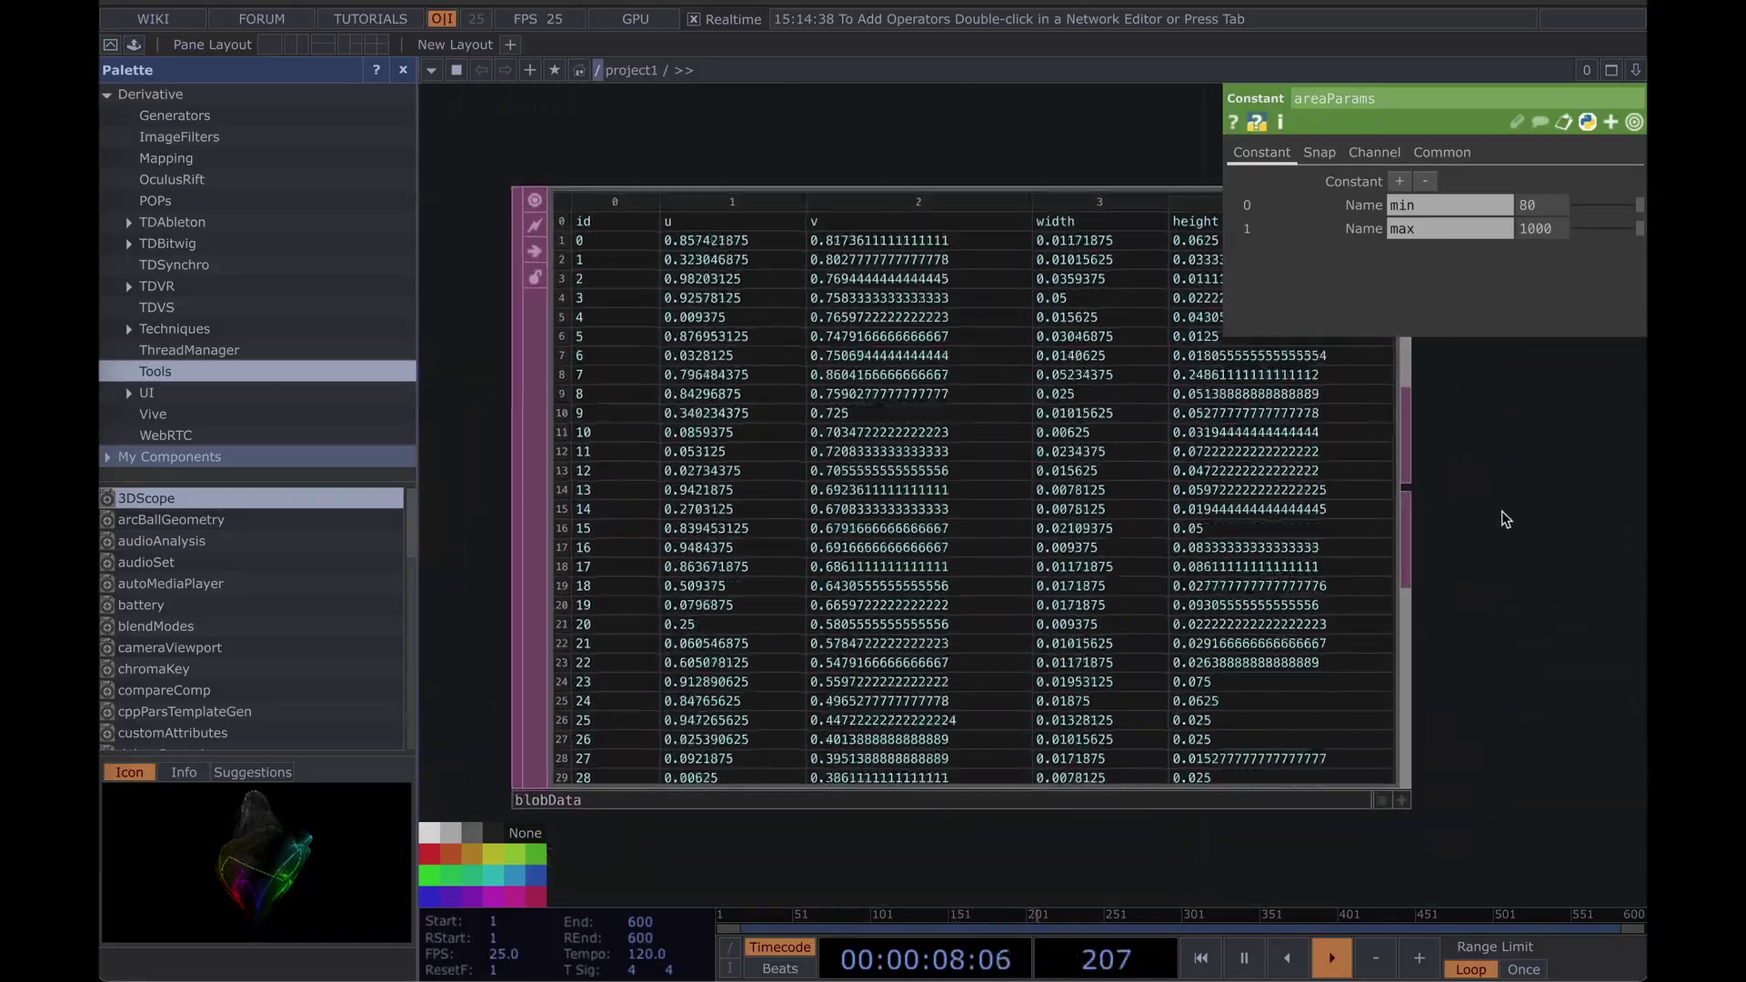
scroll(817, 577, "up", 2)
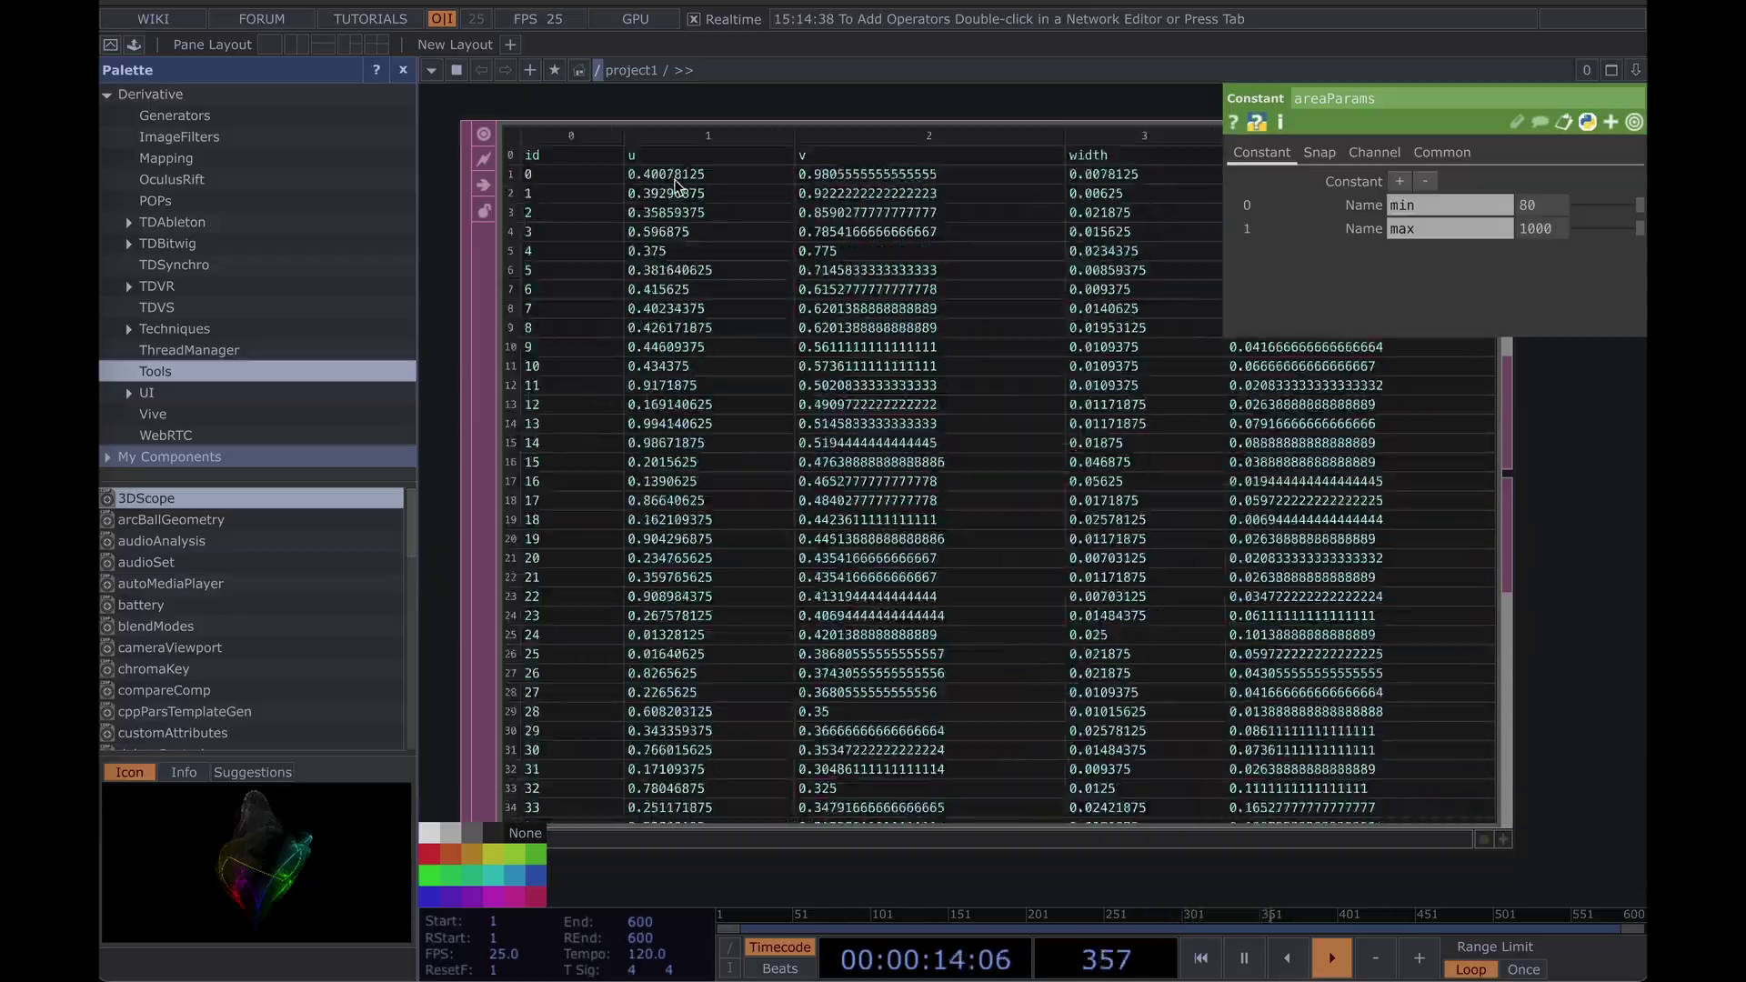
scroll(847, 216, "down", 1)
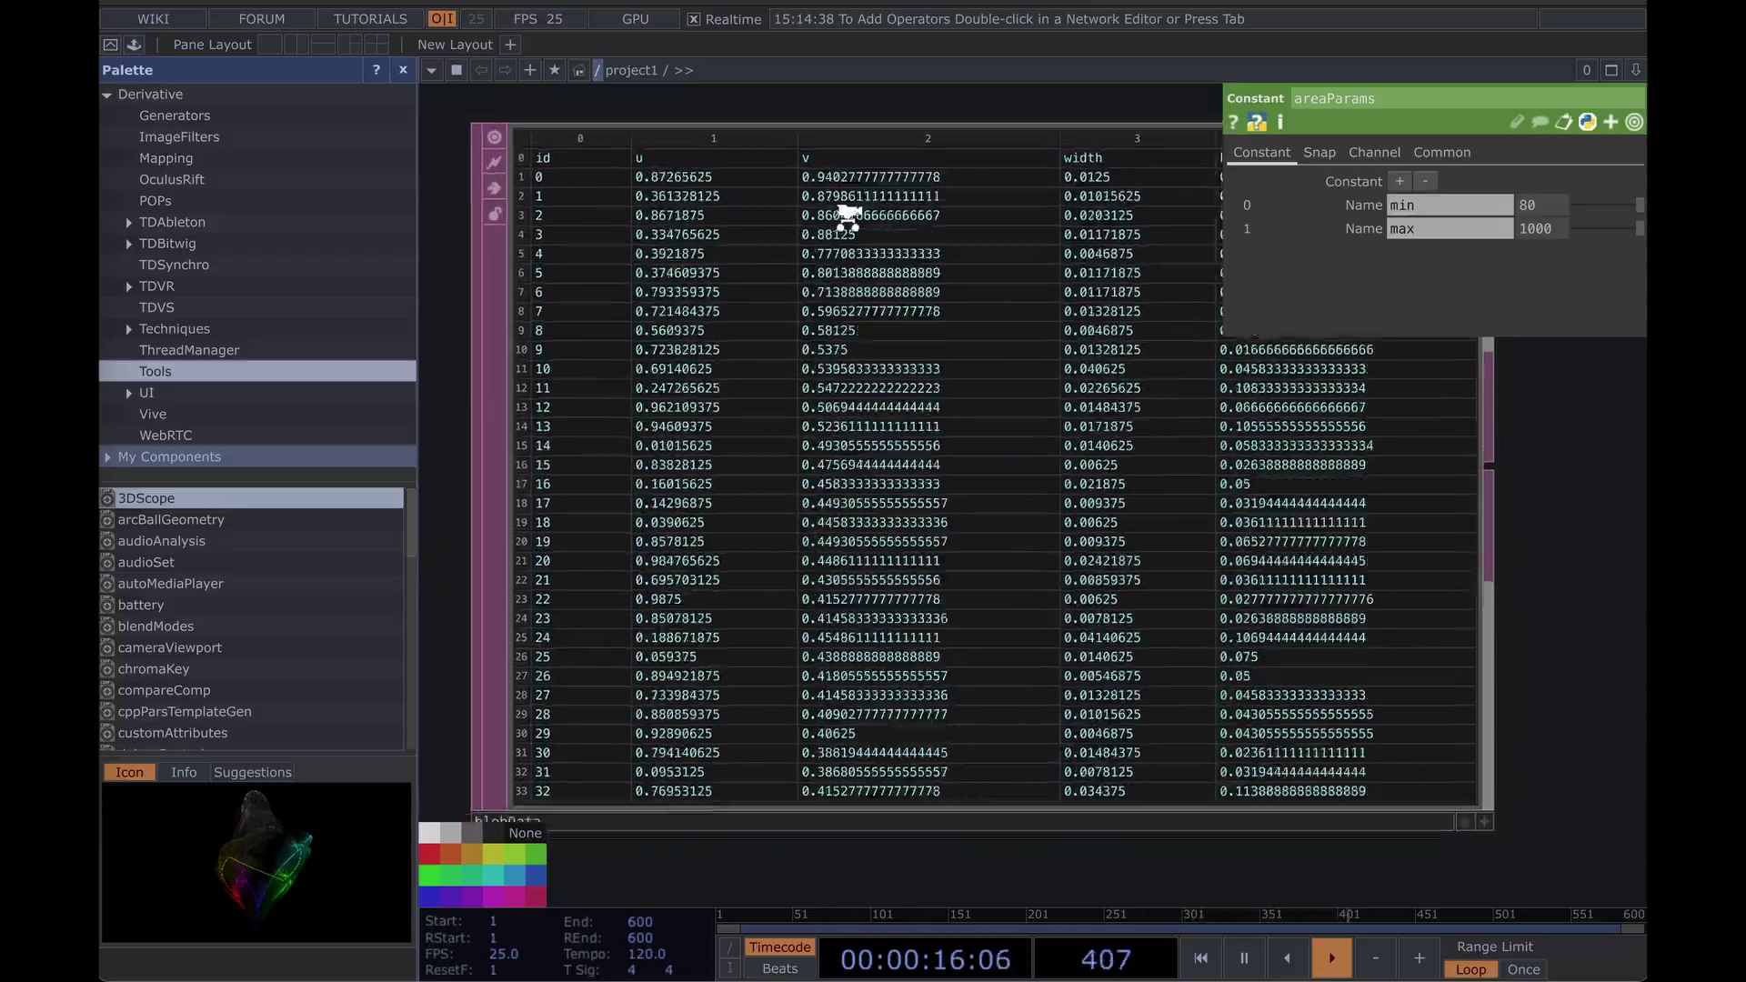
Examine the script comment's contour detection, area filtering, and blob position and size calculations written to the table.
scroll(773, 255, "down", 5)
left_click_drag(698, 476, 1282, 179)
left_click_drag(1009, 553, 1427, 303)
scroll(530, 663, "down", 1)
left_click_drag(515, 550, 592, 333)
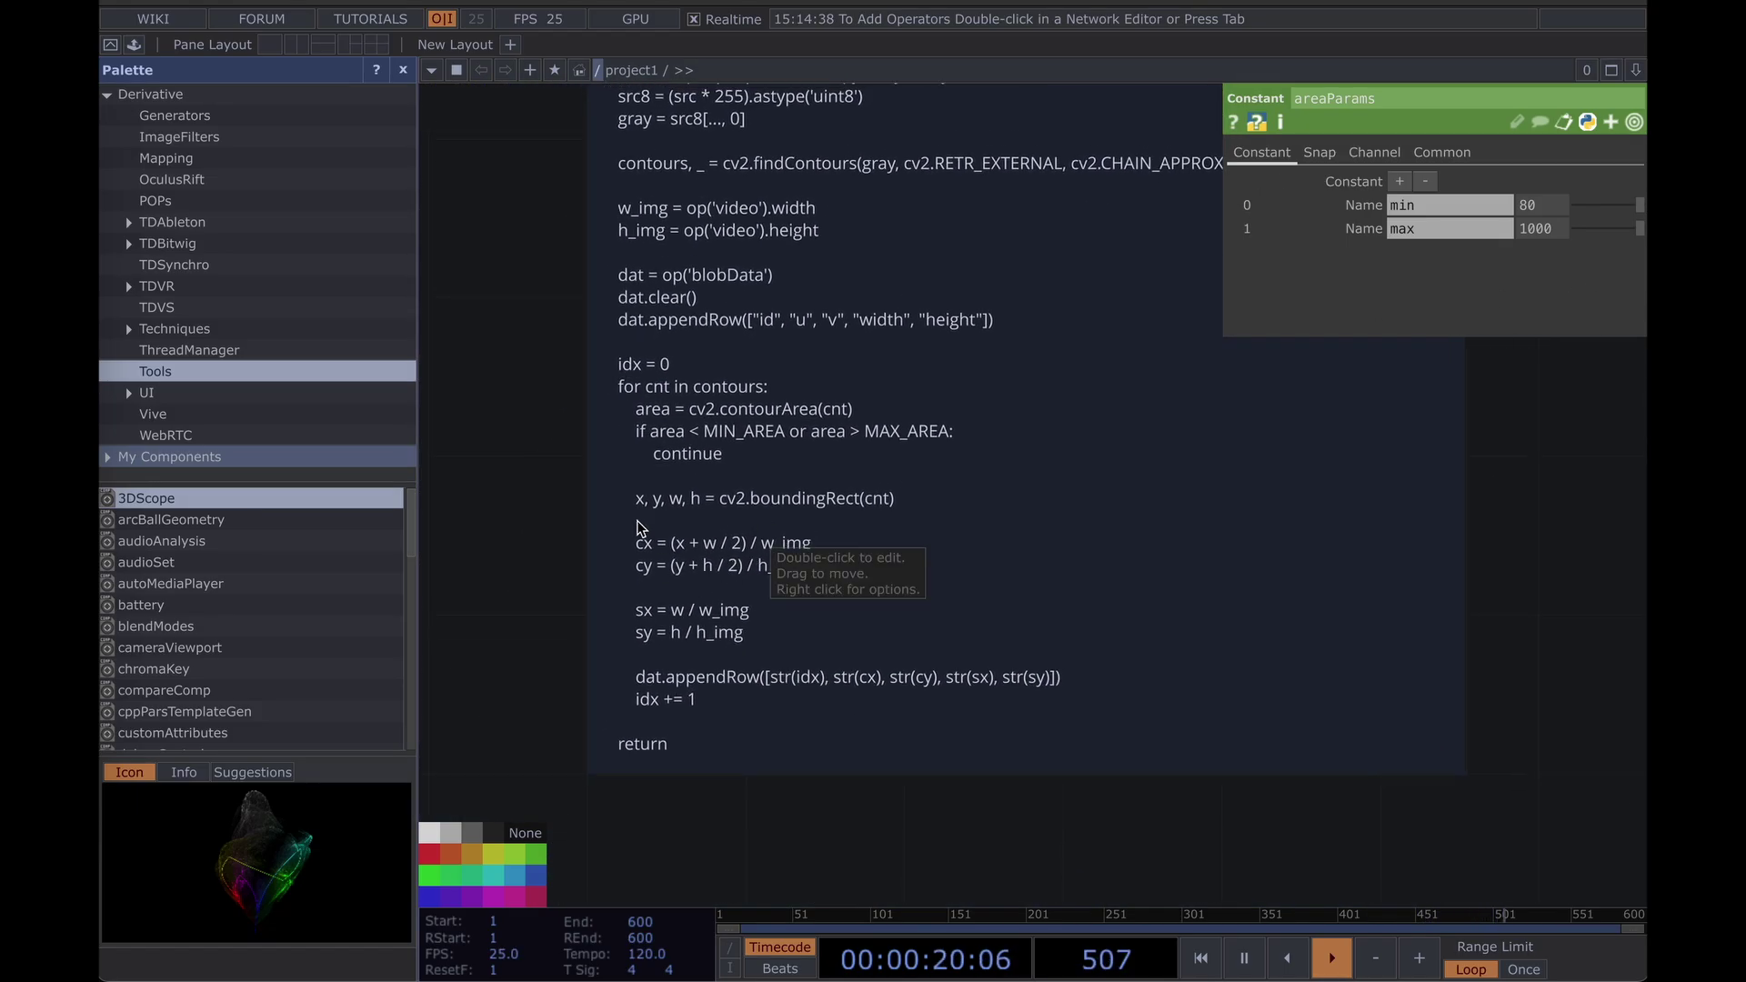
left_click_drag(1405, 485, 1134, 643)
left_click_drag(1319, 382, 799, 655)
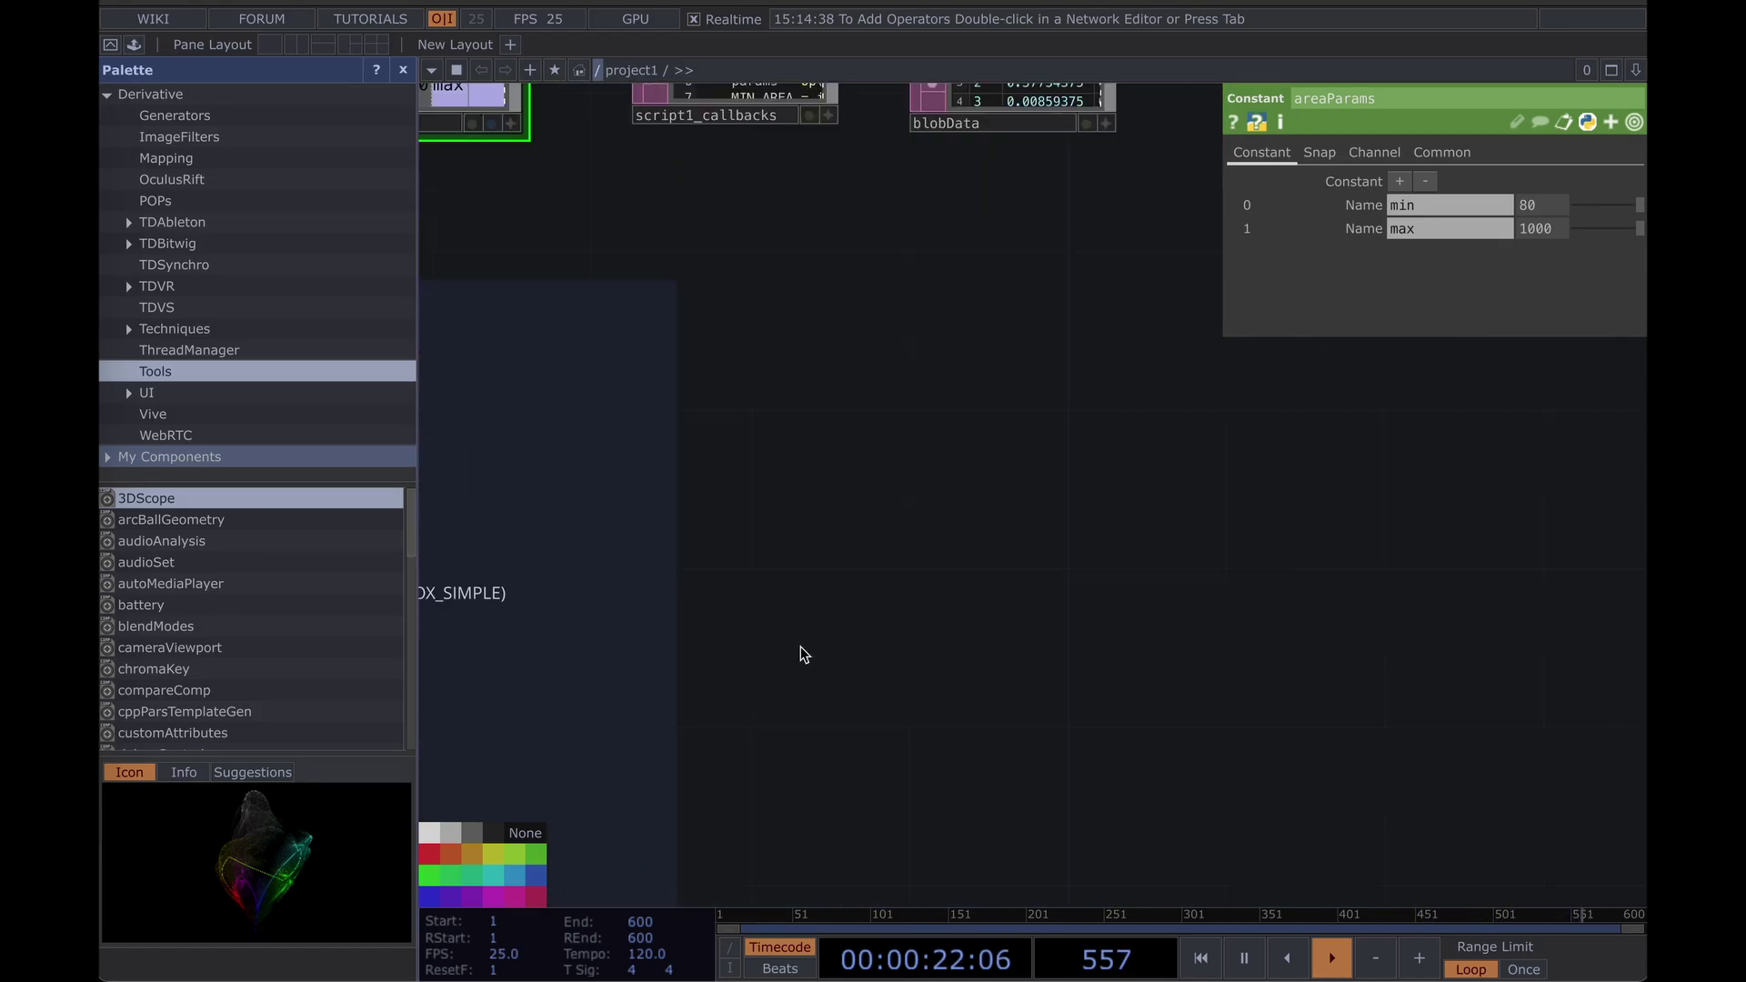
left_click_drag(1049, 211, 819, 536)
scroll(841, 363, "up", 5)
mouse_move(1069, 596)
left_mouse_down()
mouse_move(1544, 401)
mouse_move(1637, 328)
left_mouse_up()
scroll(971, 488, "down", 4)
left_click_drag(1019, 556, 1540, 259)
left_click_drag(1352, 601, 1512, 464)
scroll(1014, 537, "down", 5)
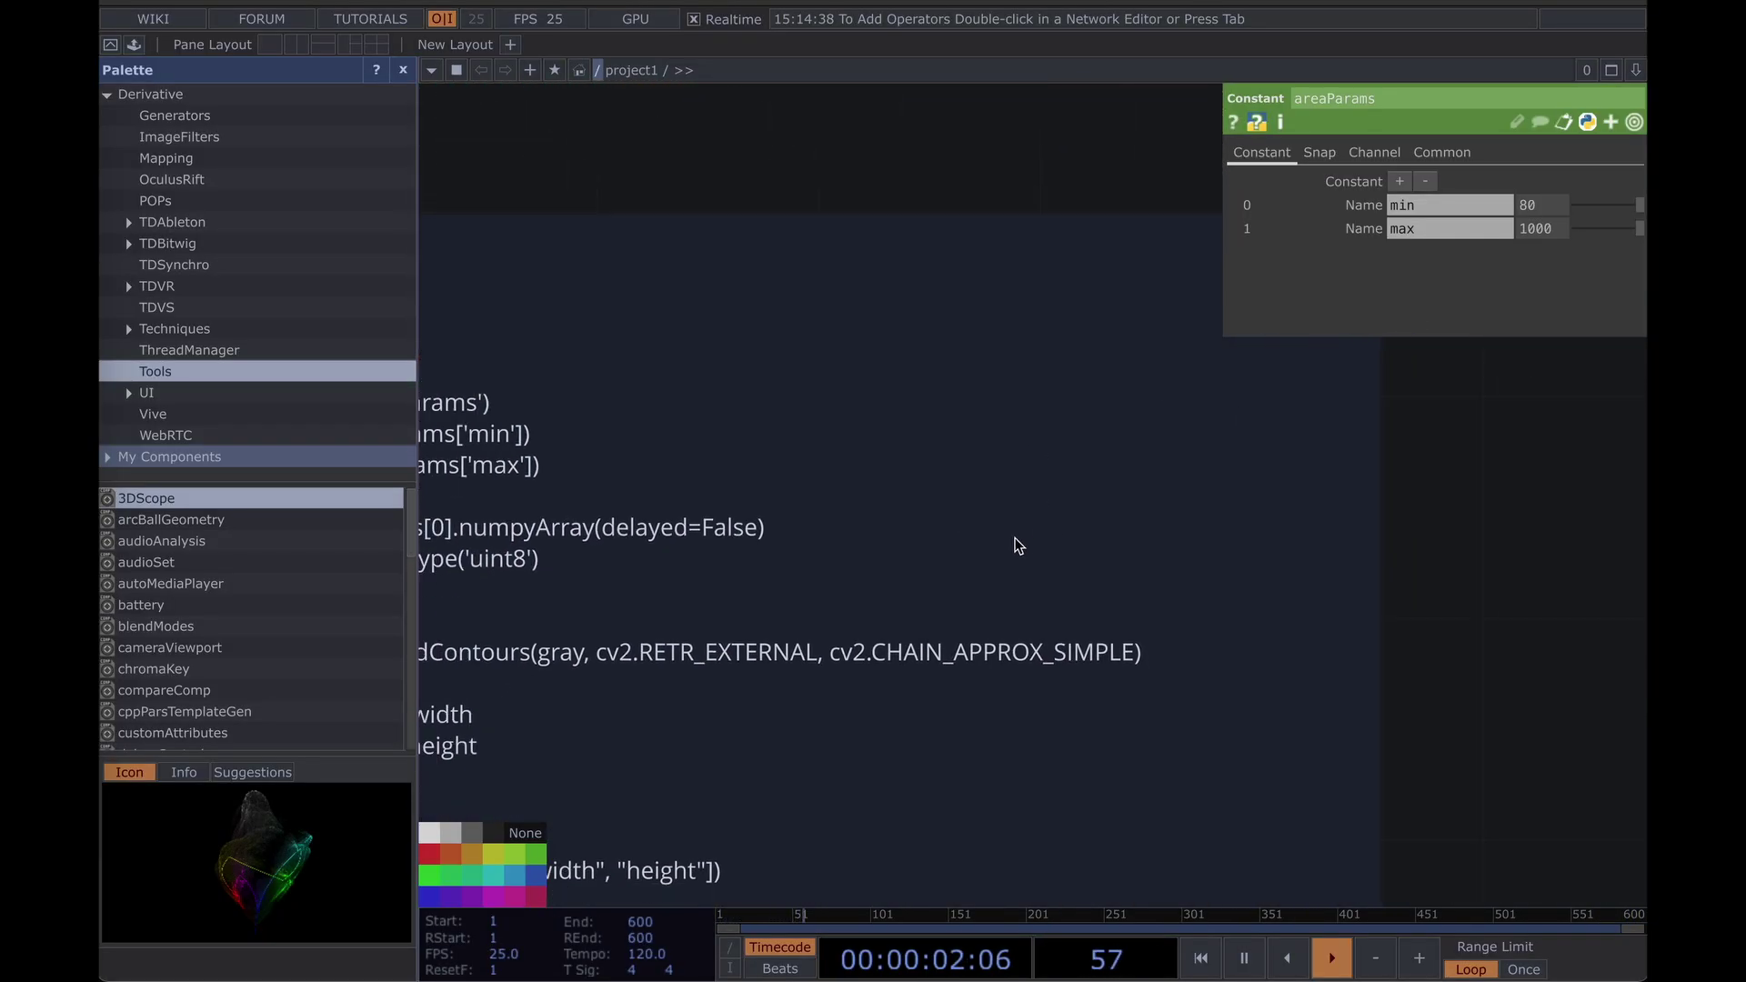
scroll(472, 665, "down", 6)
scroll(546, 546, "left", 1)
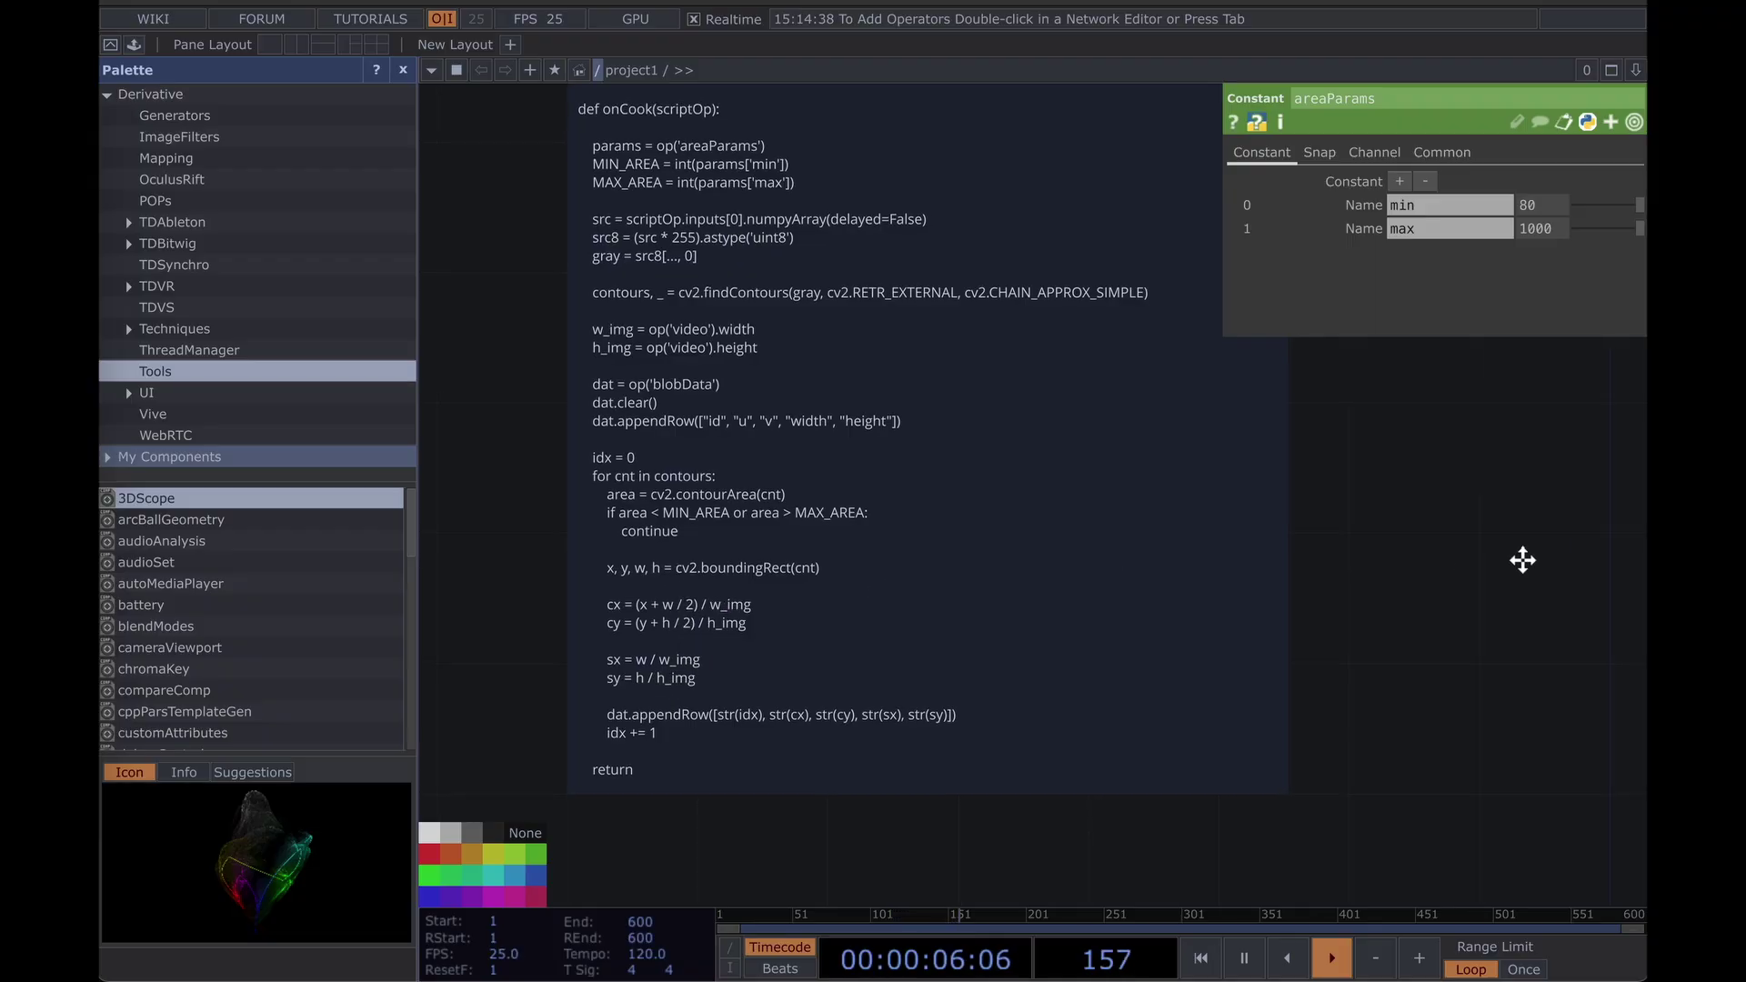
scroll(1388, 589, "up", 1)
Place the blobData table directly below script1_callbacks and check its columns.
scroll(1049, 655, "down", 5)
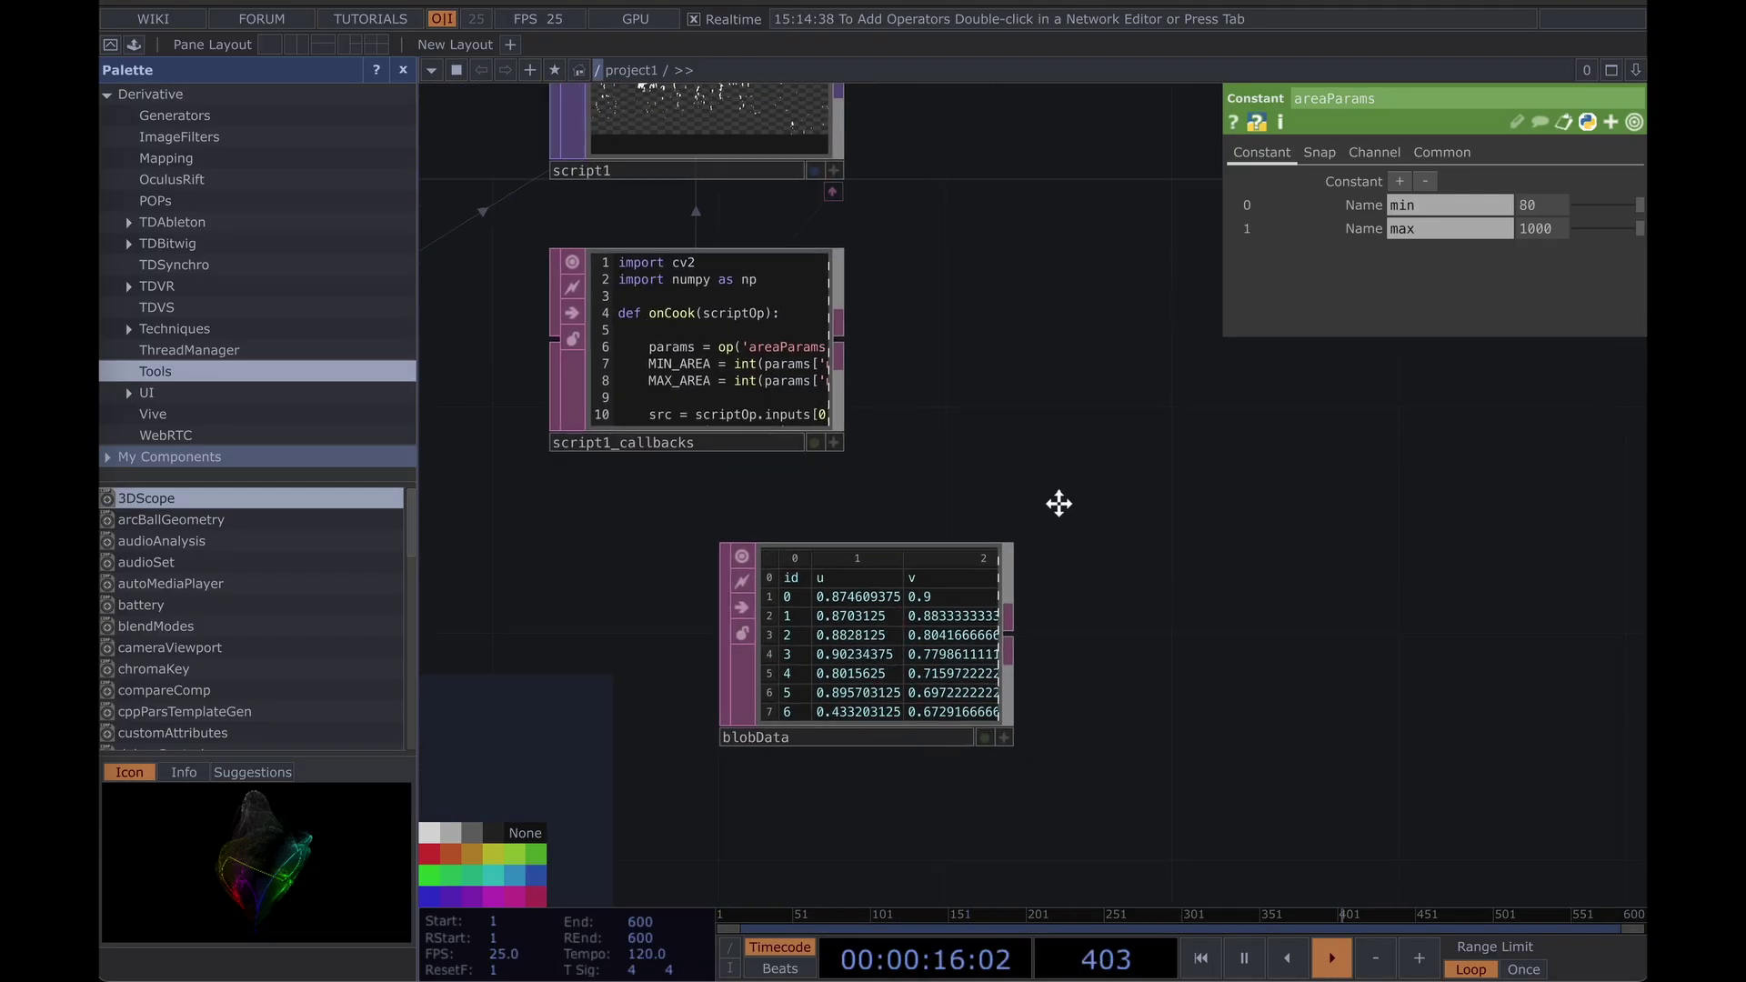
scroll(1056, 499, "right", 2)
scroll(1056, 499, "down", 1)
scroll(634, 629, "up", 2)
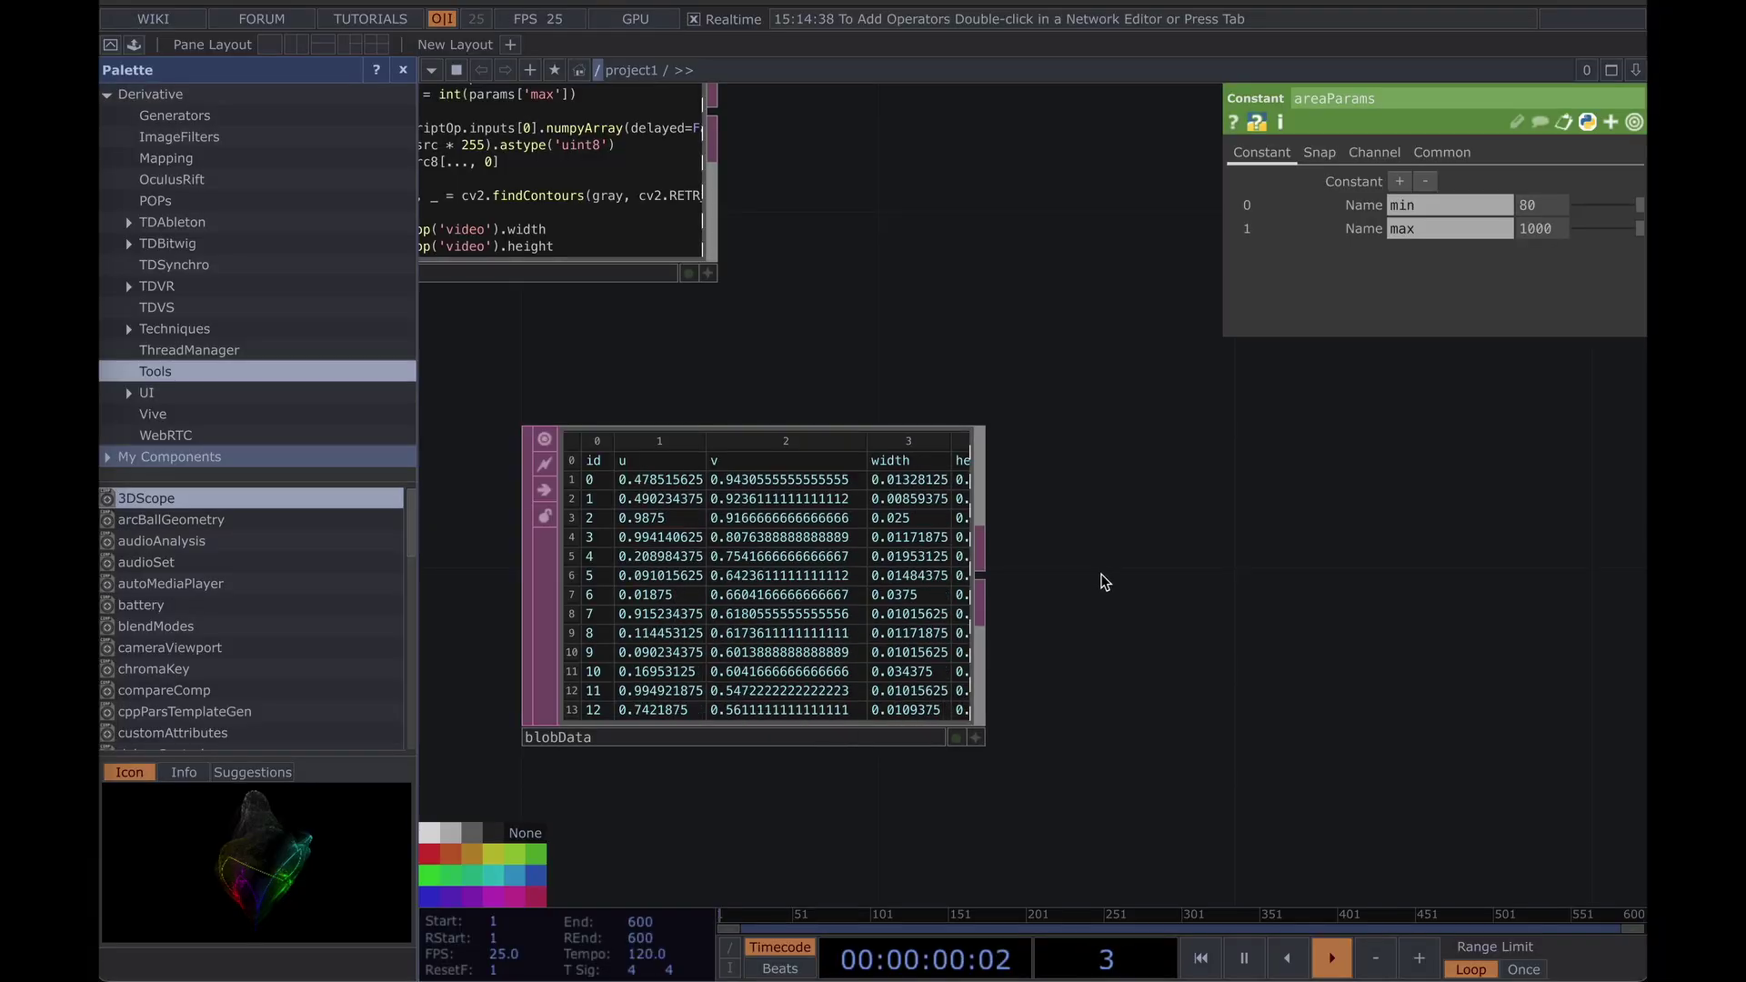
left_click_drag(1149, 514, 1125, 525)
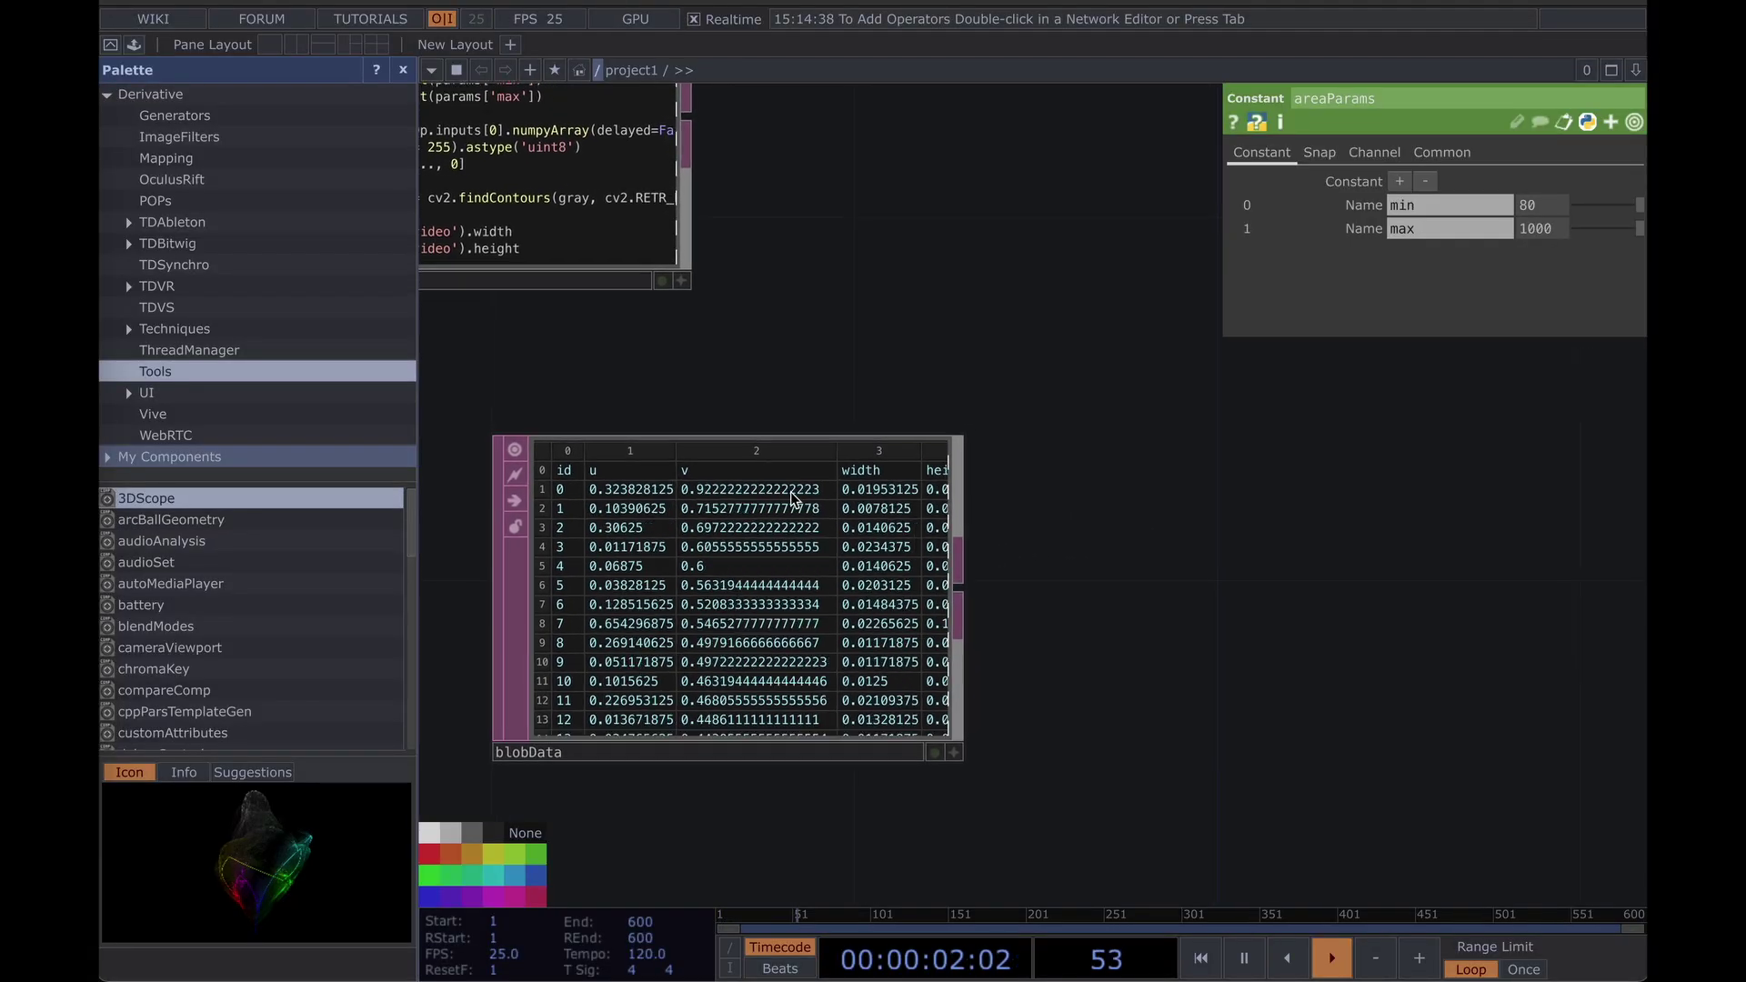
scroll(800, 496, "up", 5)
scroll(773, 473, "down", 5)
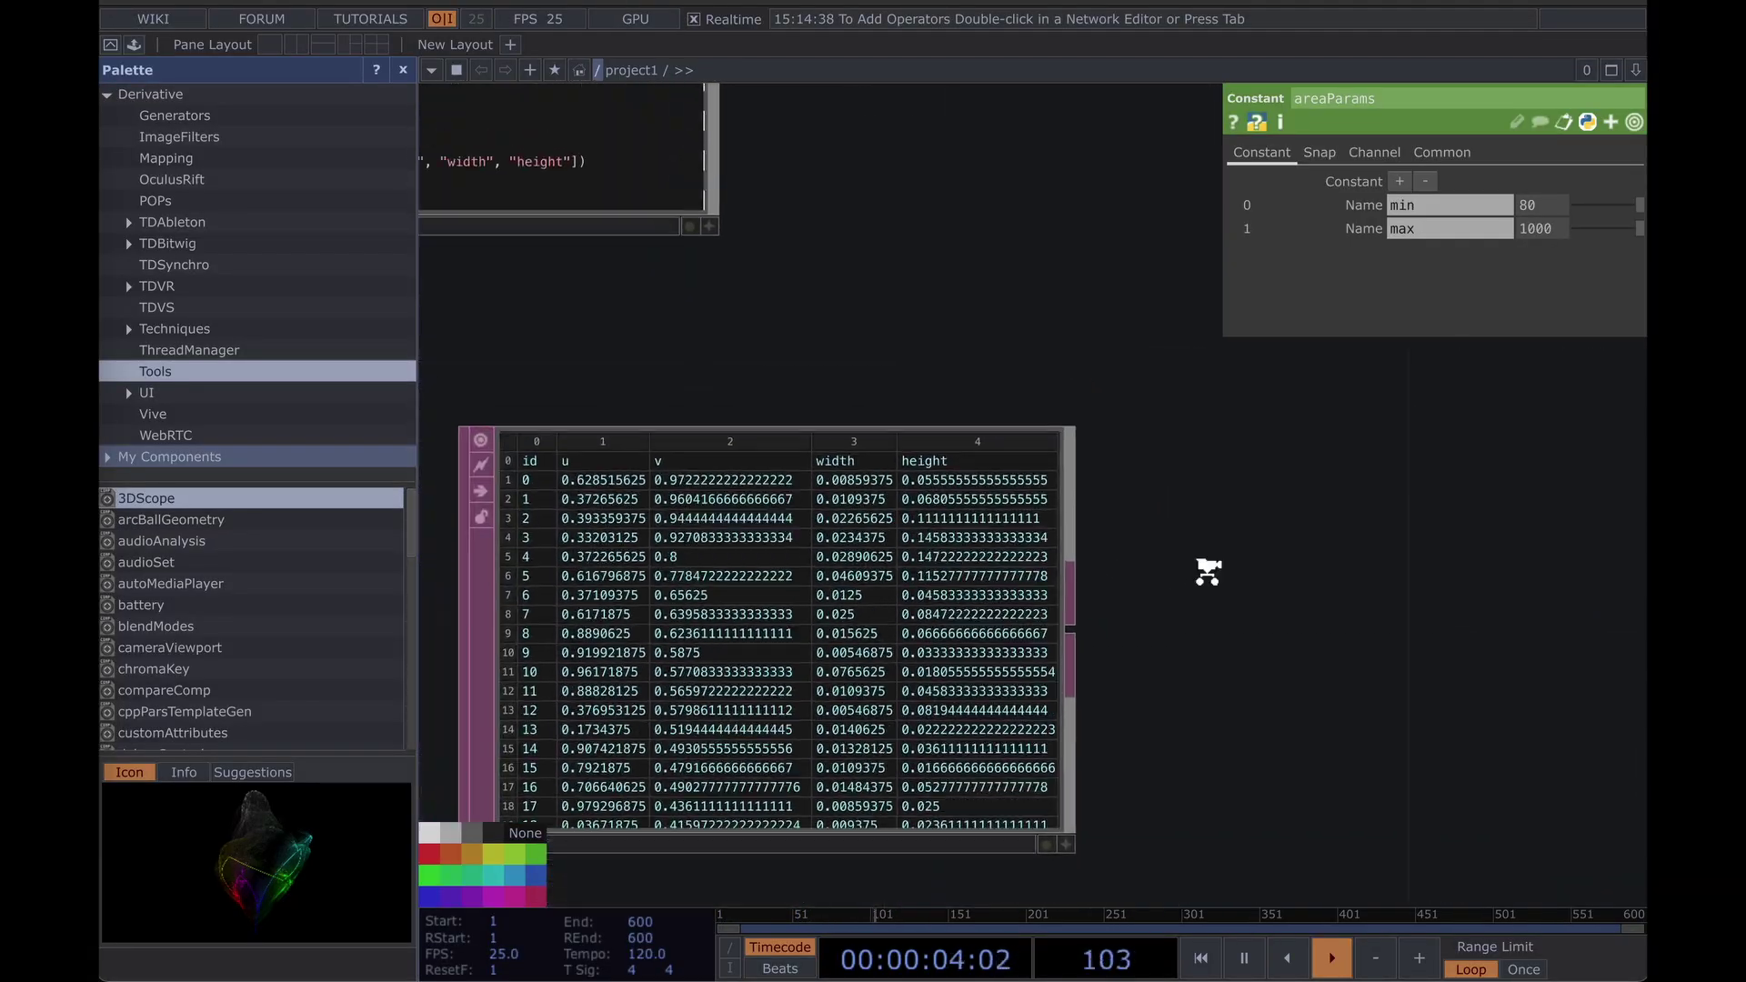
left_click_drag(1288, 594, 1235, 581)
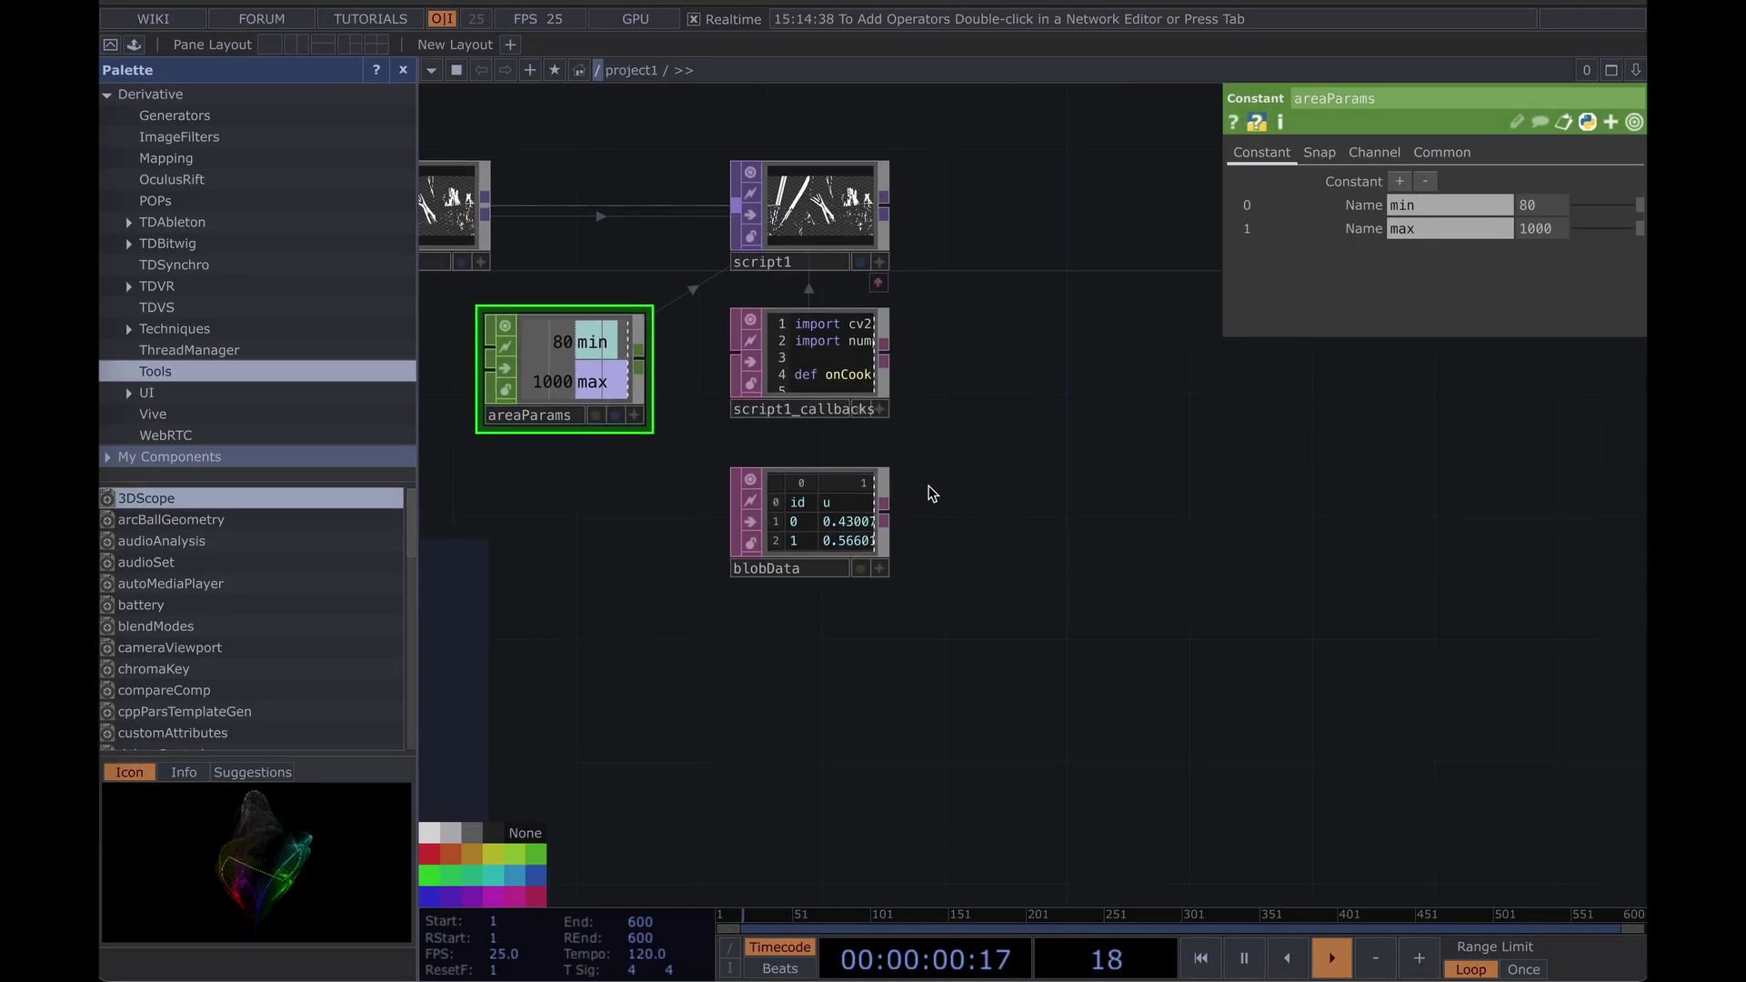
Add a DAT to CHOP fed by the blobData table and place it beside the table.
scroll(861, 477, "up", 3)
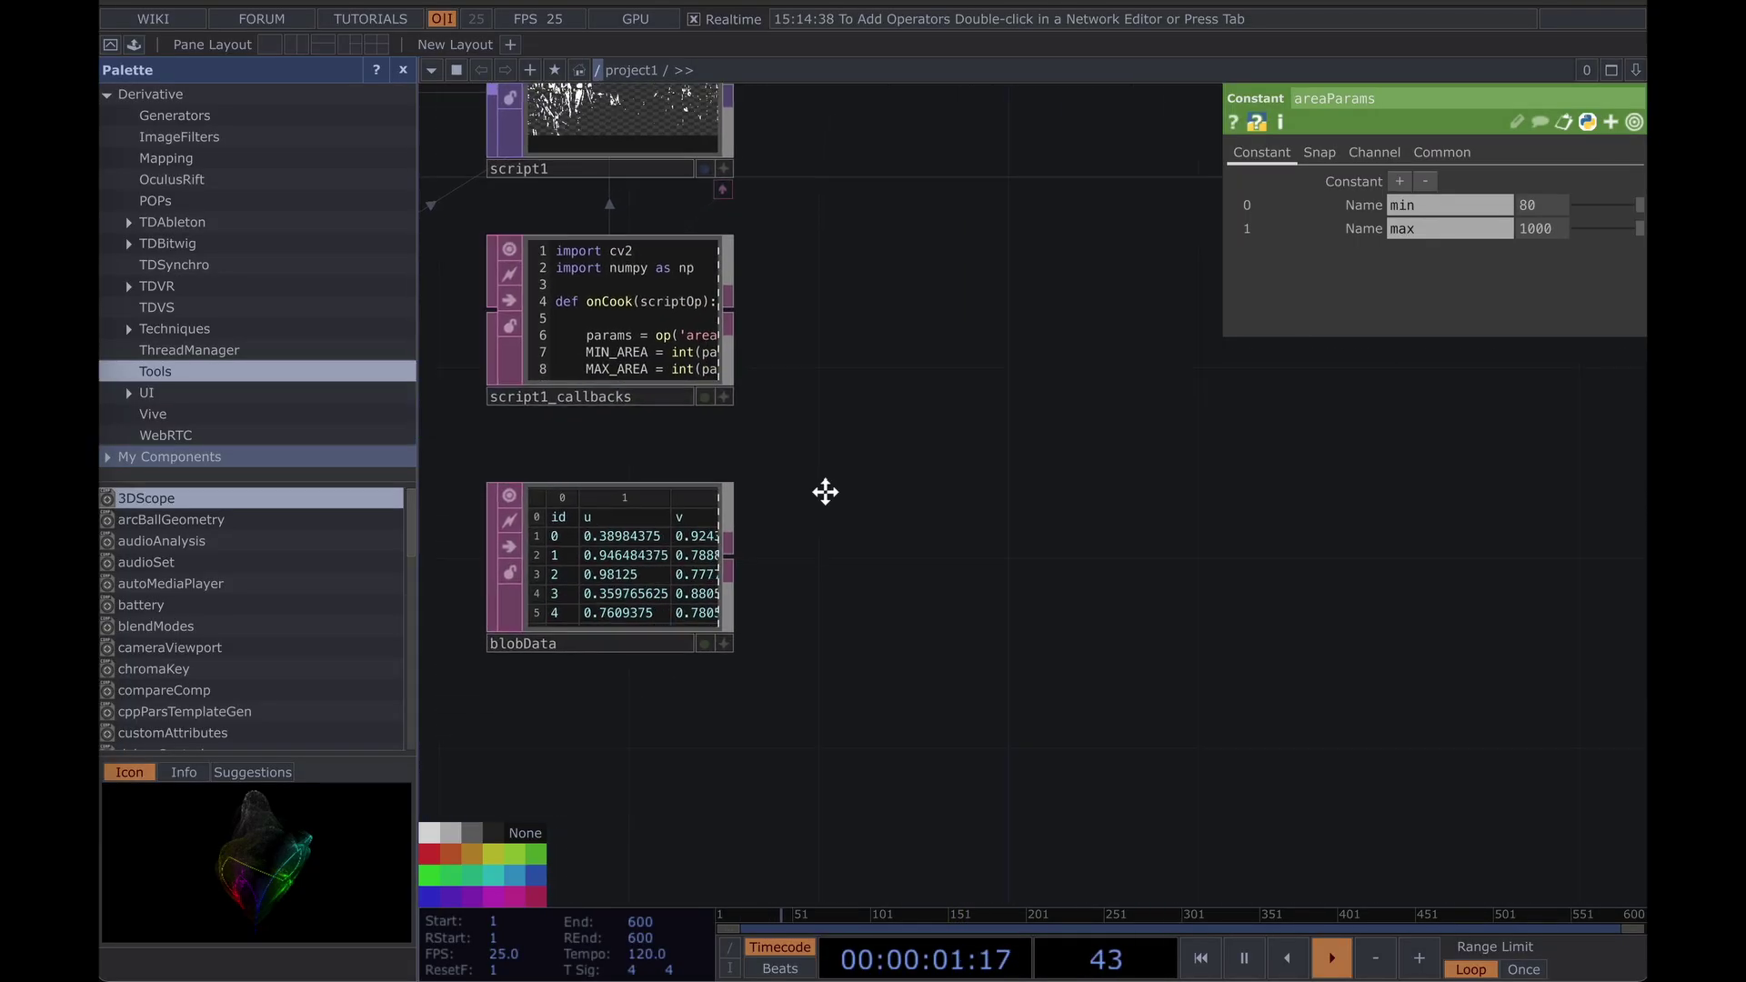
left_click(852, 572)
left_click(607, 294)
left_click(531, 317)
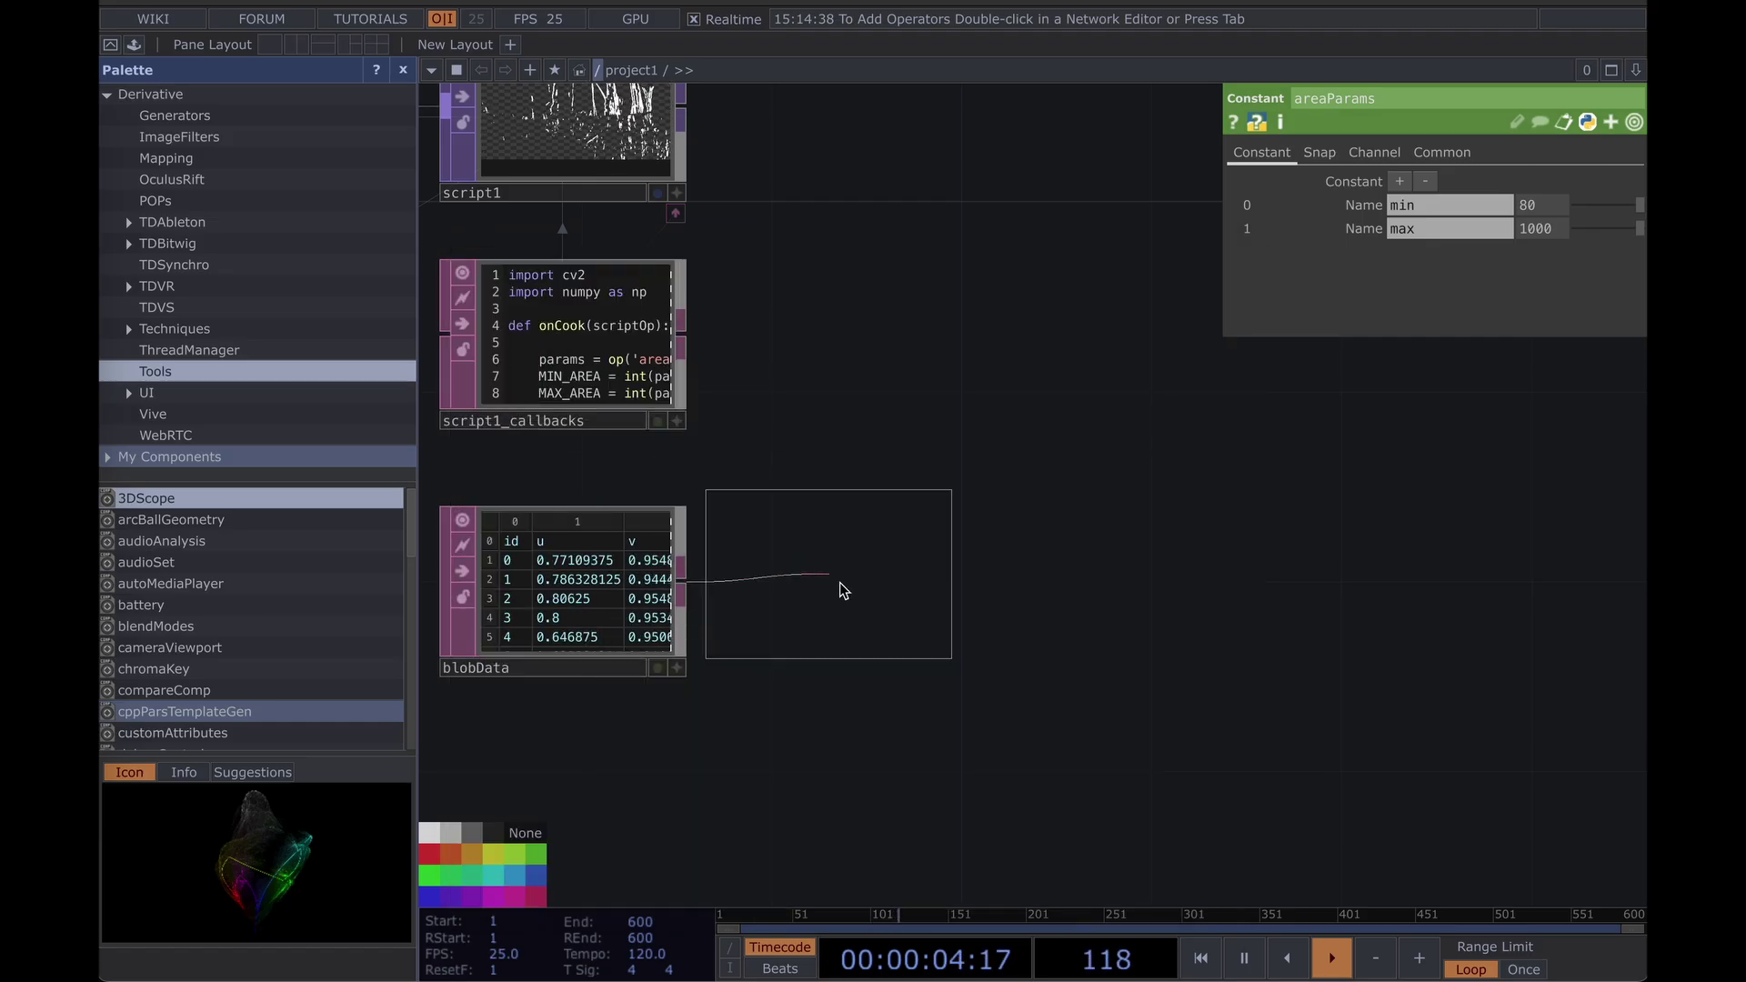
left_click(844, 590)
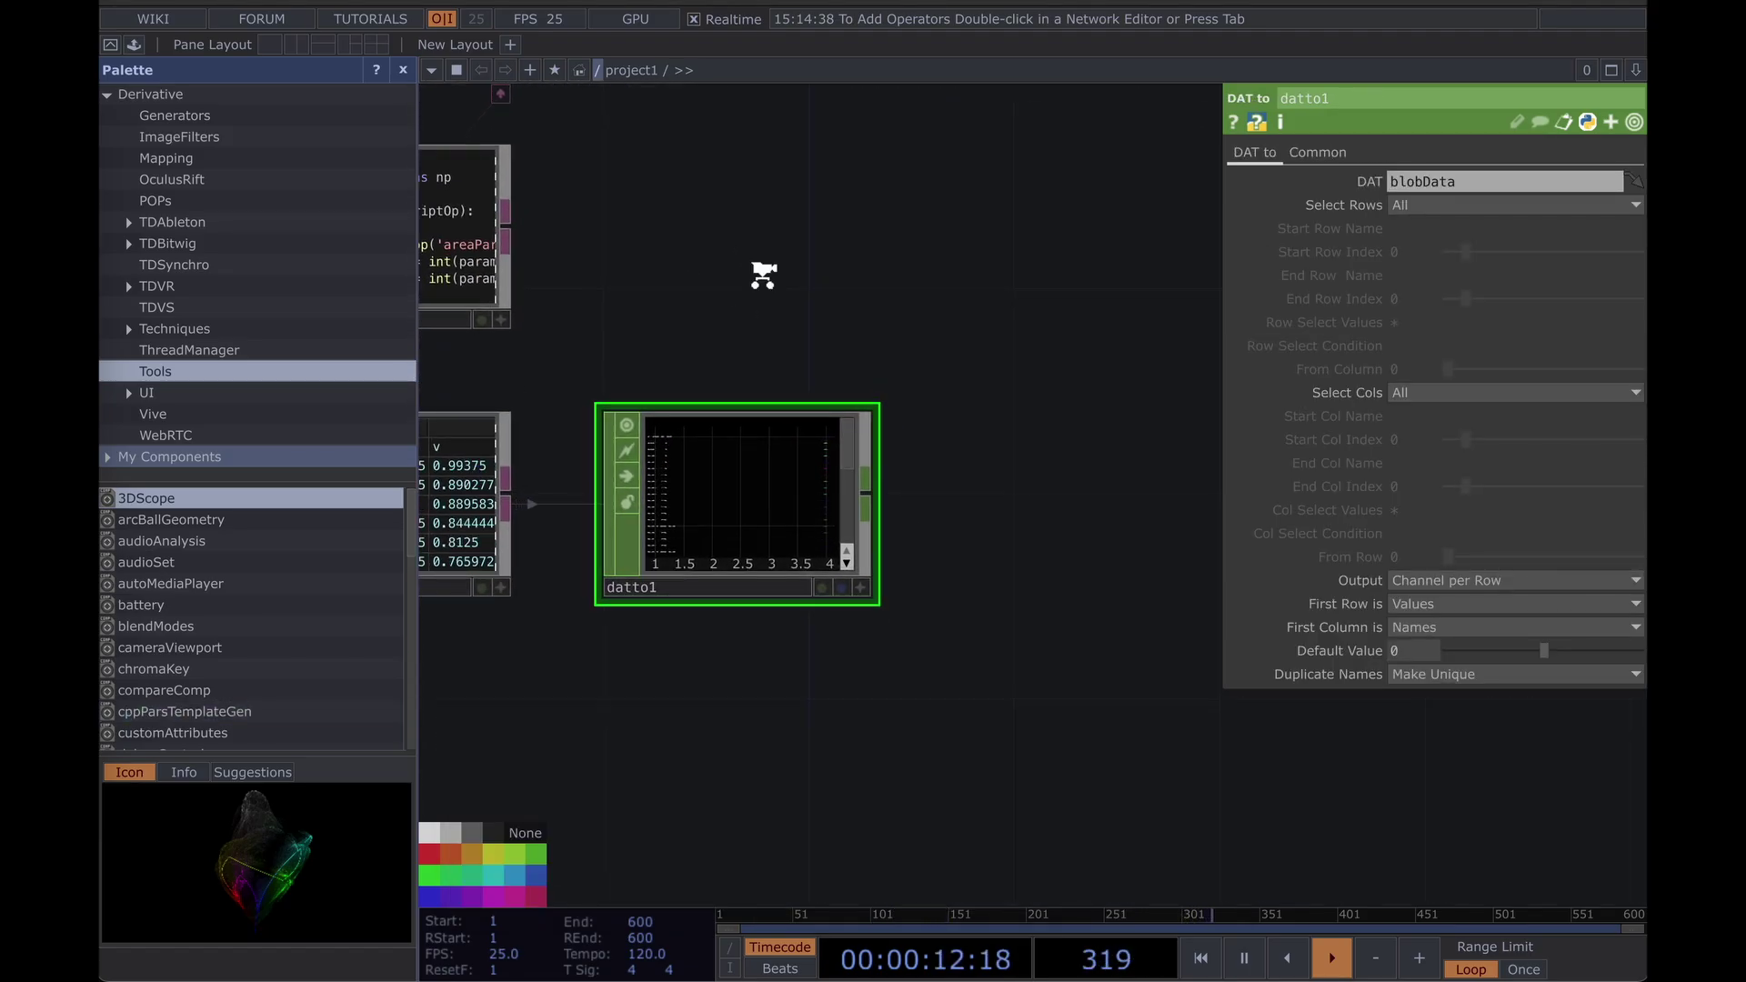
Set the DAT to CHOP's output to Channel per Column.
scroll(763, 275, "up", 3)
left_click_drag(820, 330, 873, 286)
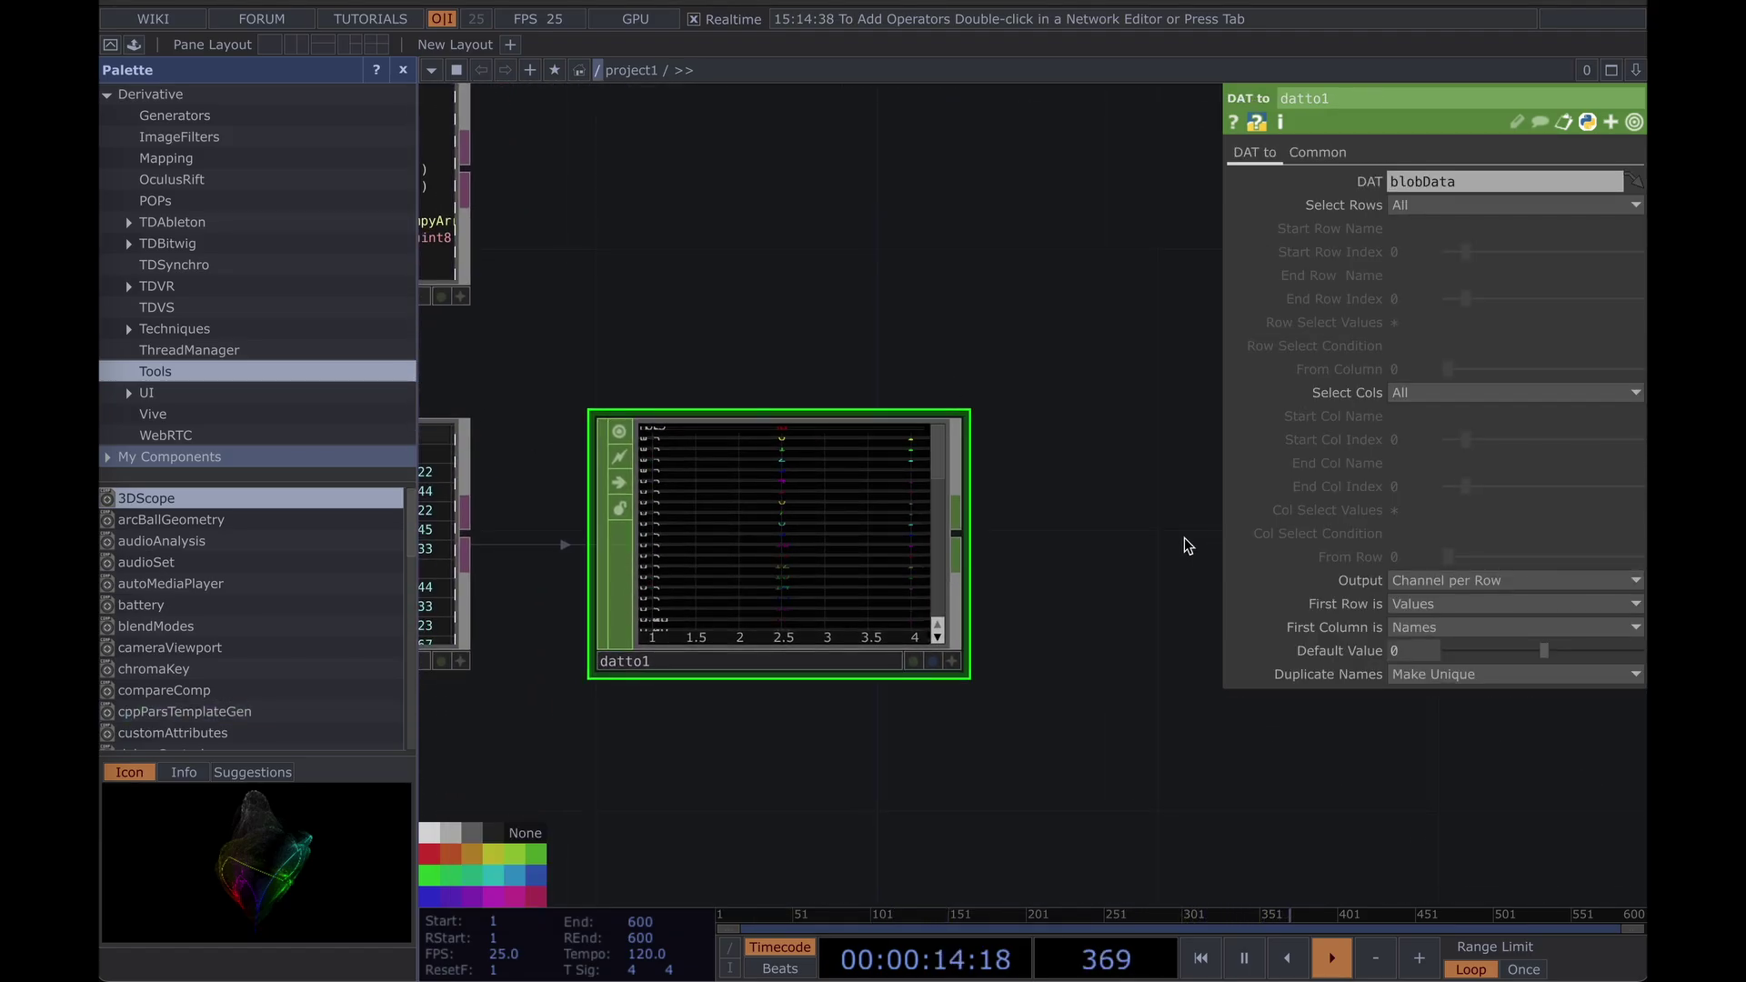
scroll(887, 526, "up", 2)
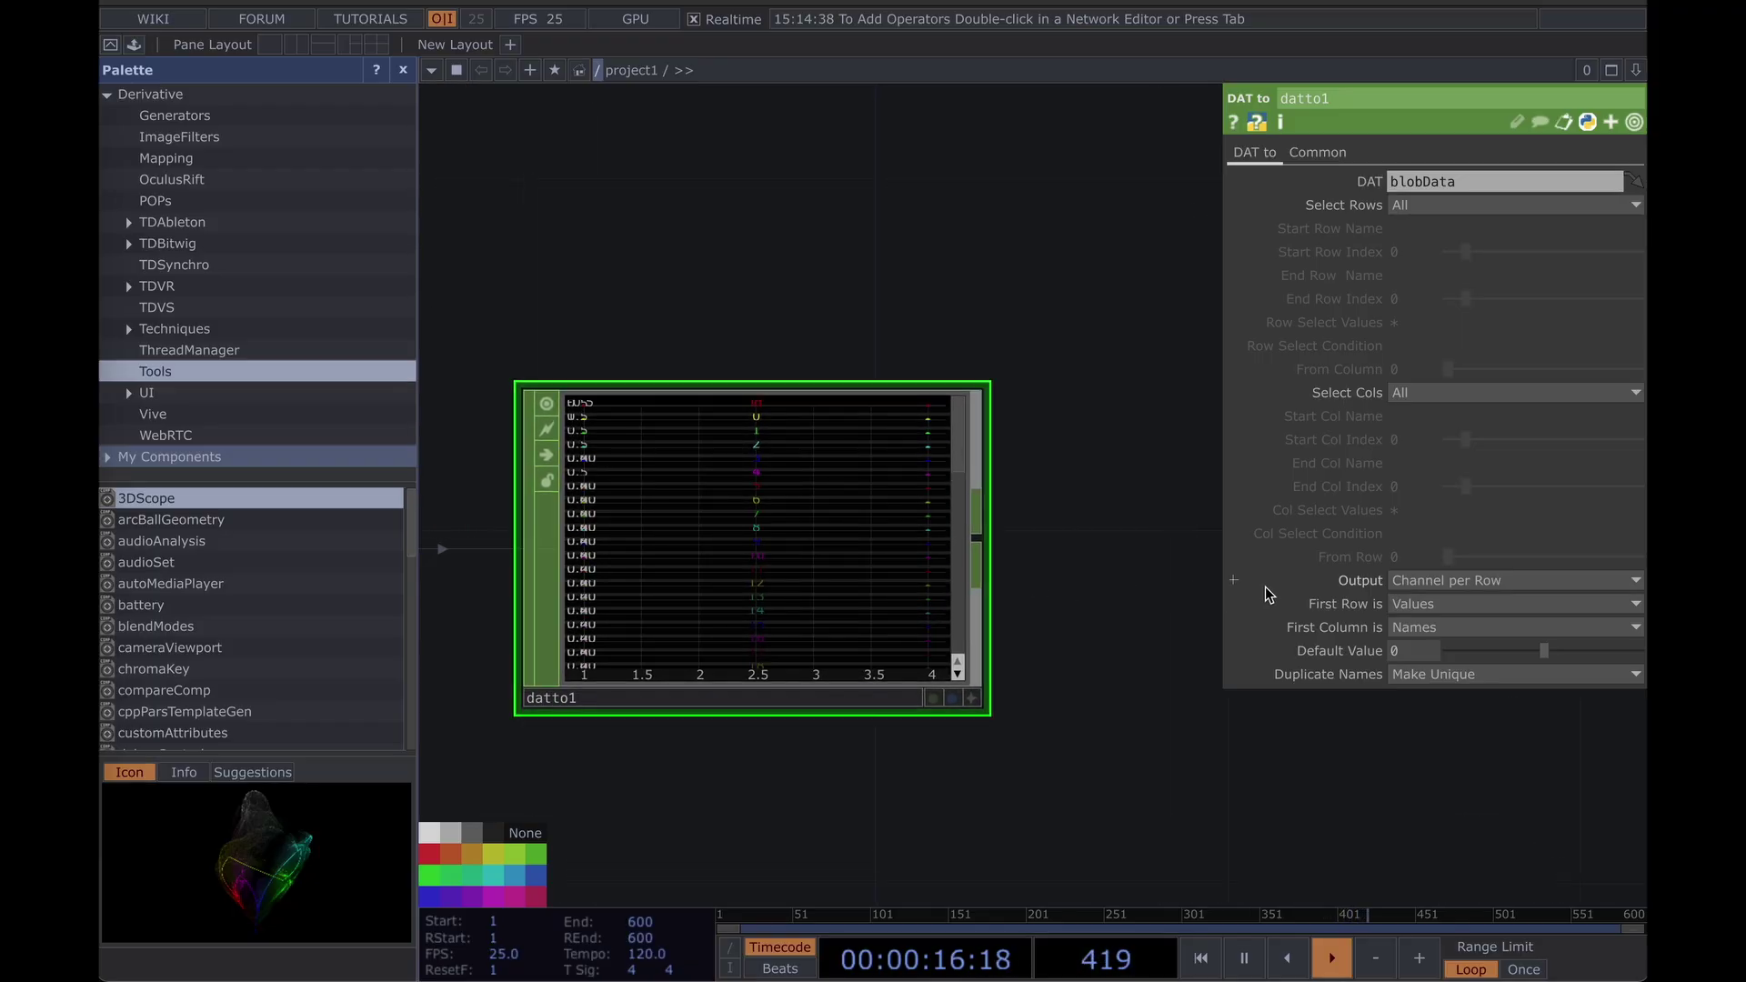
left_click(1423, 583)
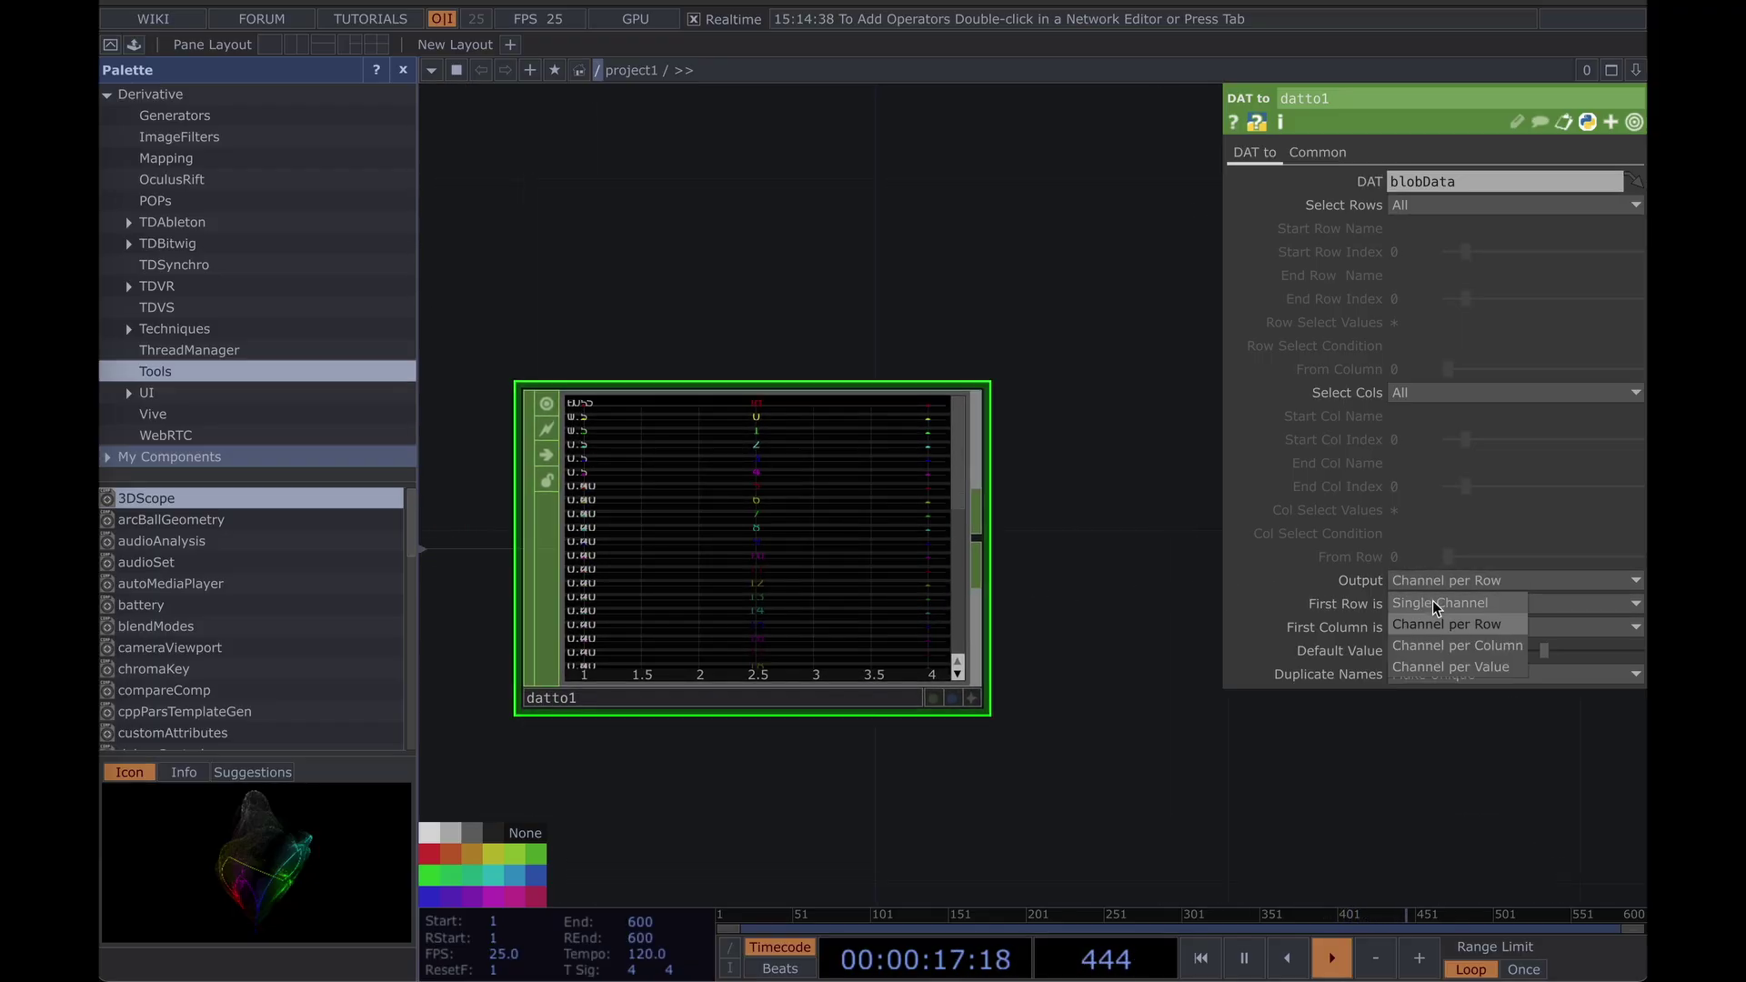
left_click(1455, 646)
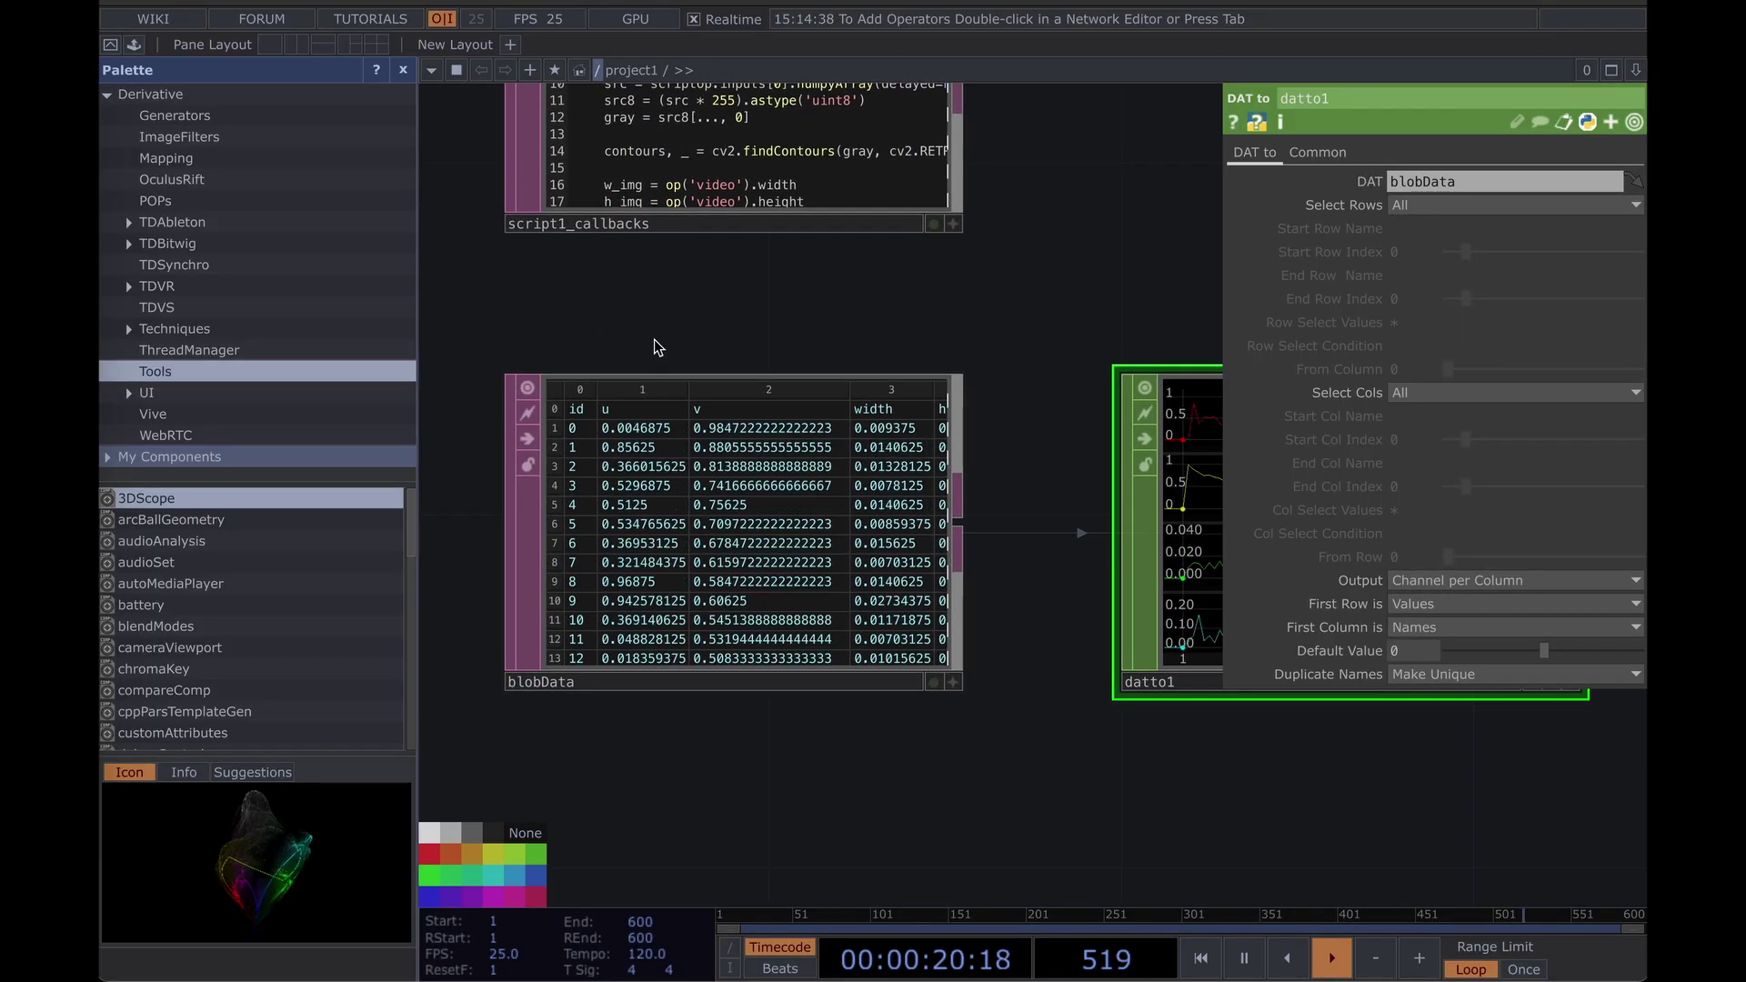
Make datto1 read the table's first row as Names and its first column as Values.
left_click_drag(1143, 704, 1008, 698)
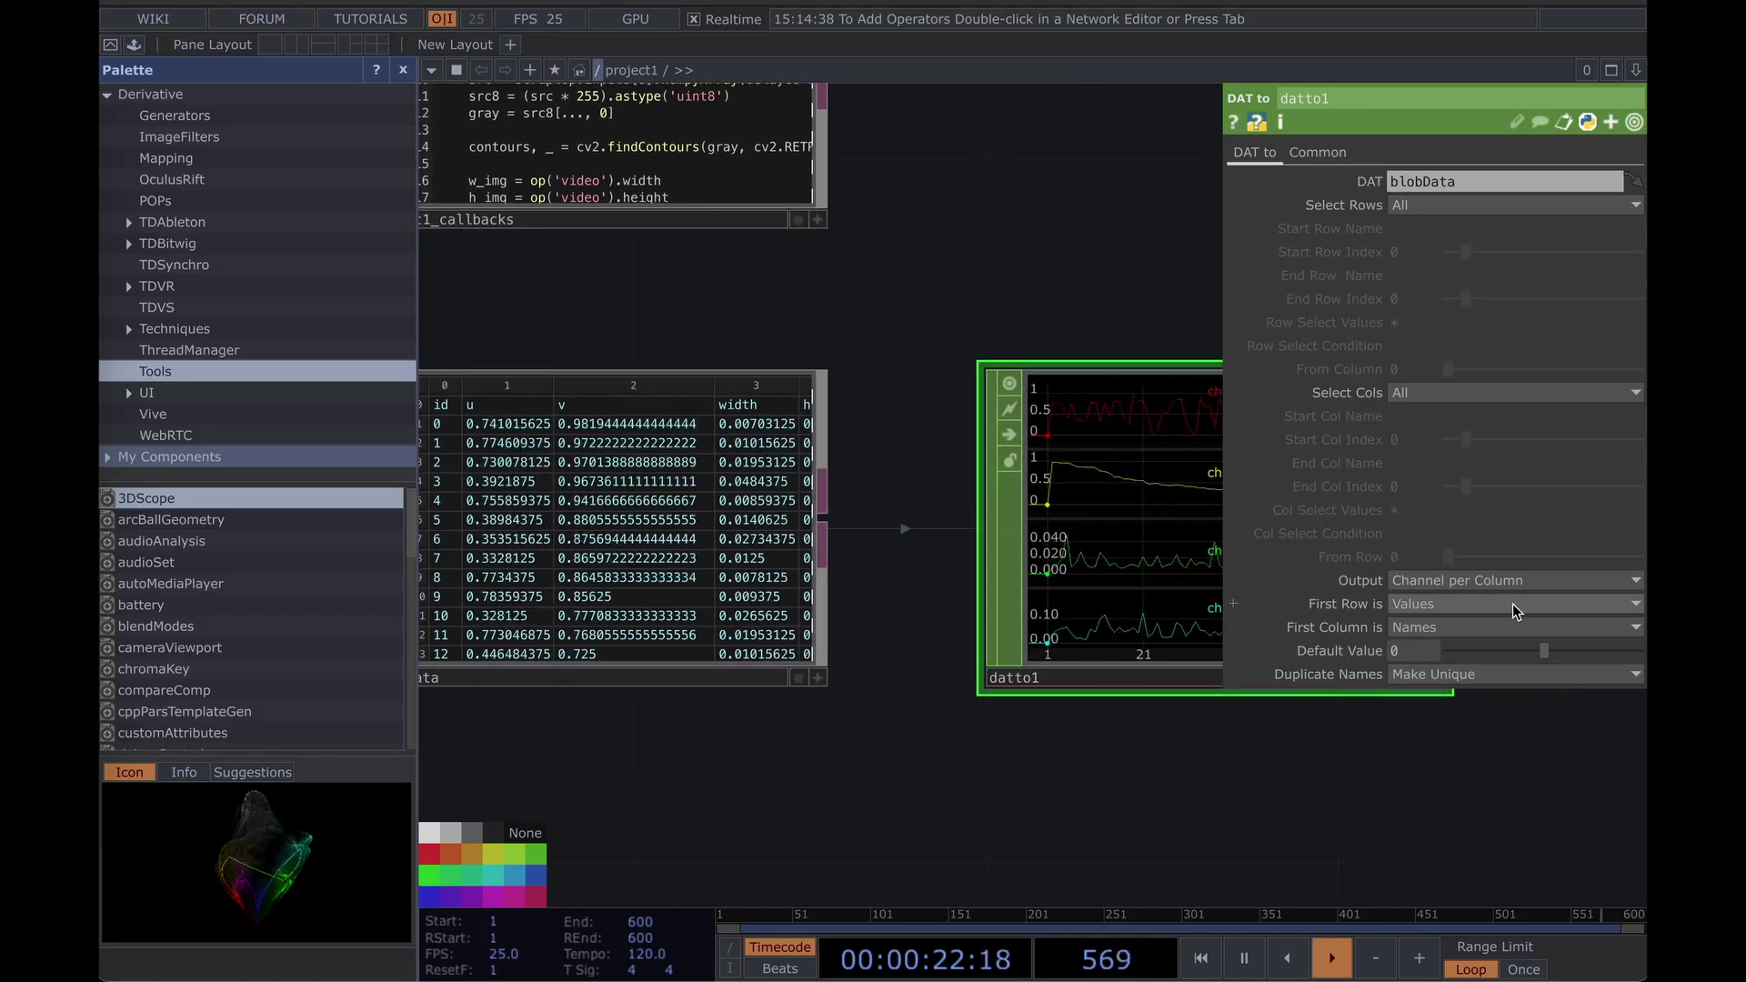
left_click(1514, 604)
left_click(1419, 646)
left_click_drag(903, 747, 651, 720)
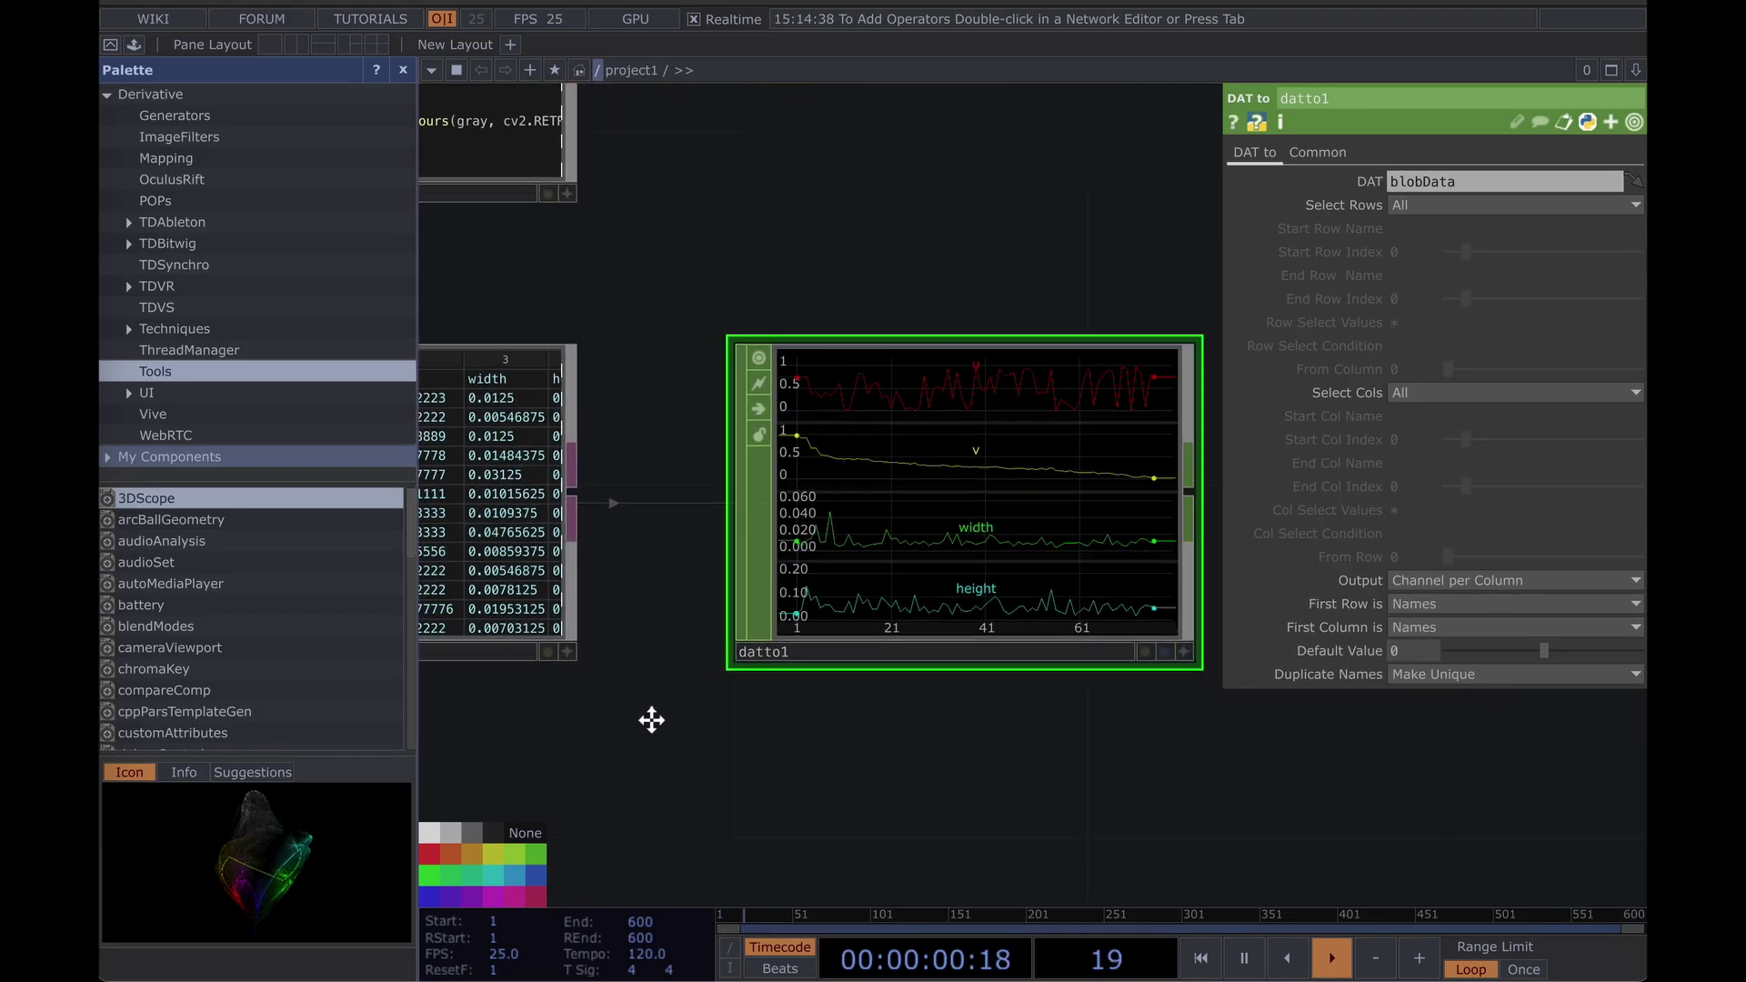
left_click(1456, 627)
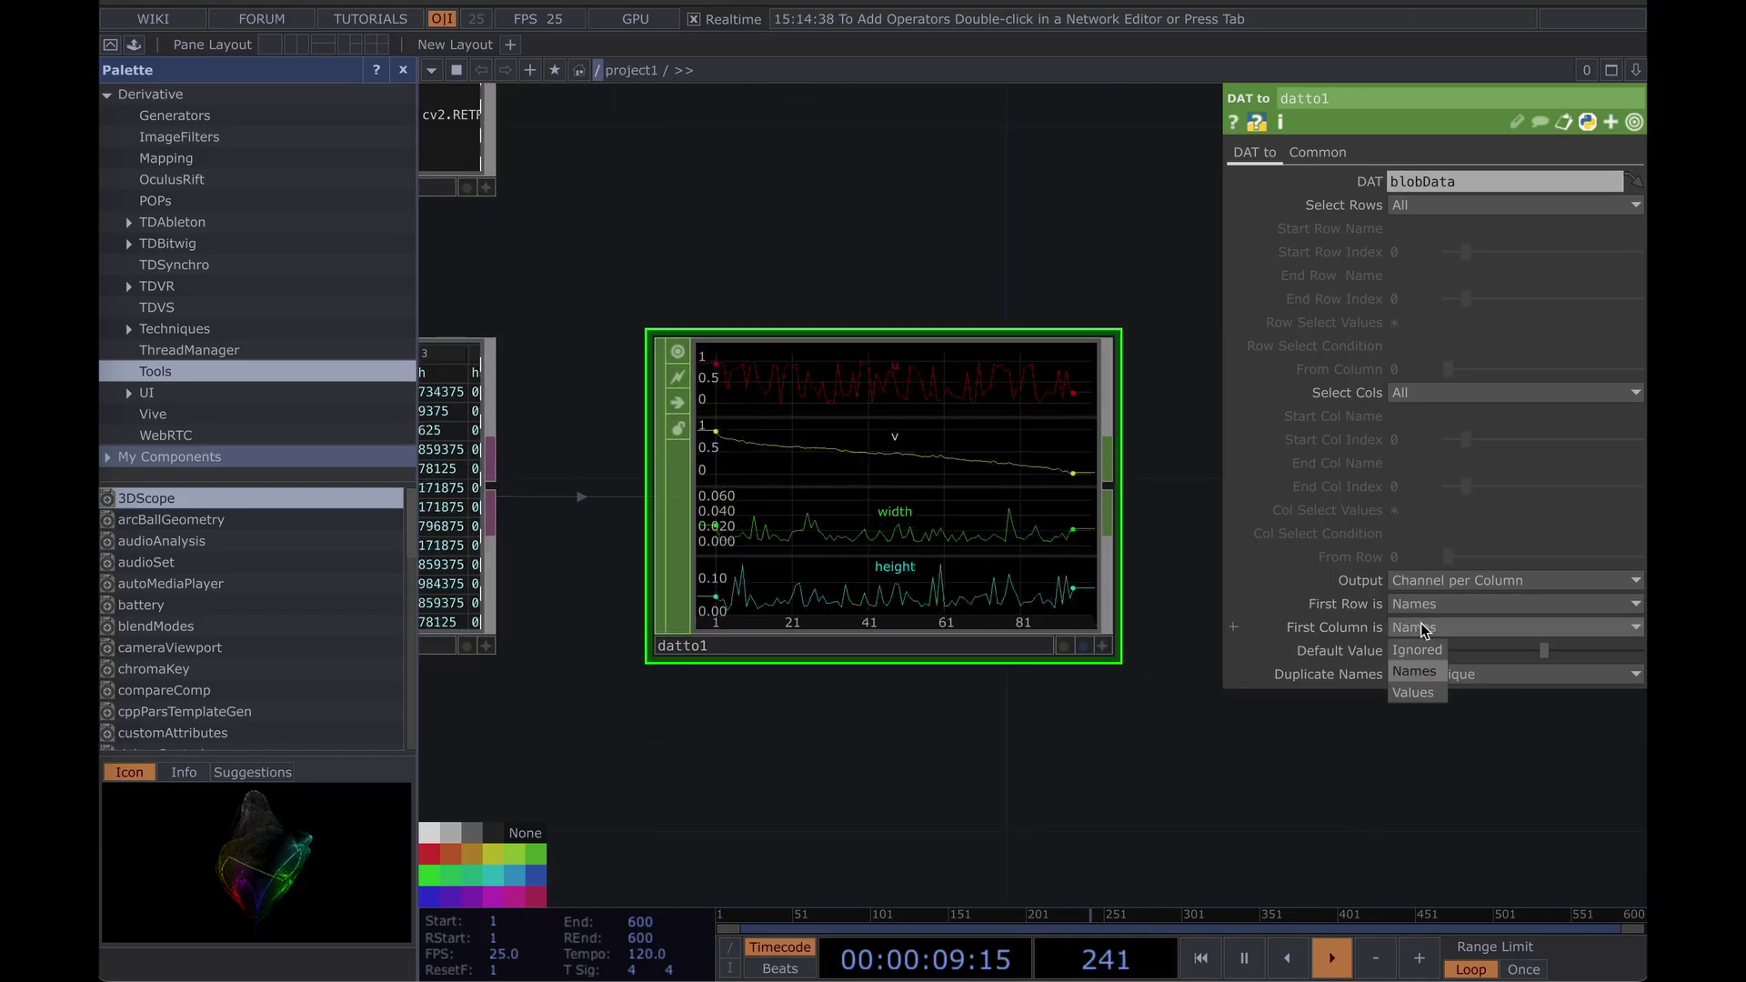
left_click(1416, 695)
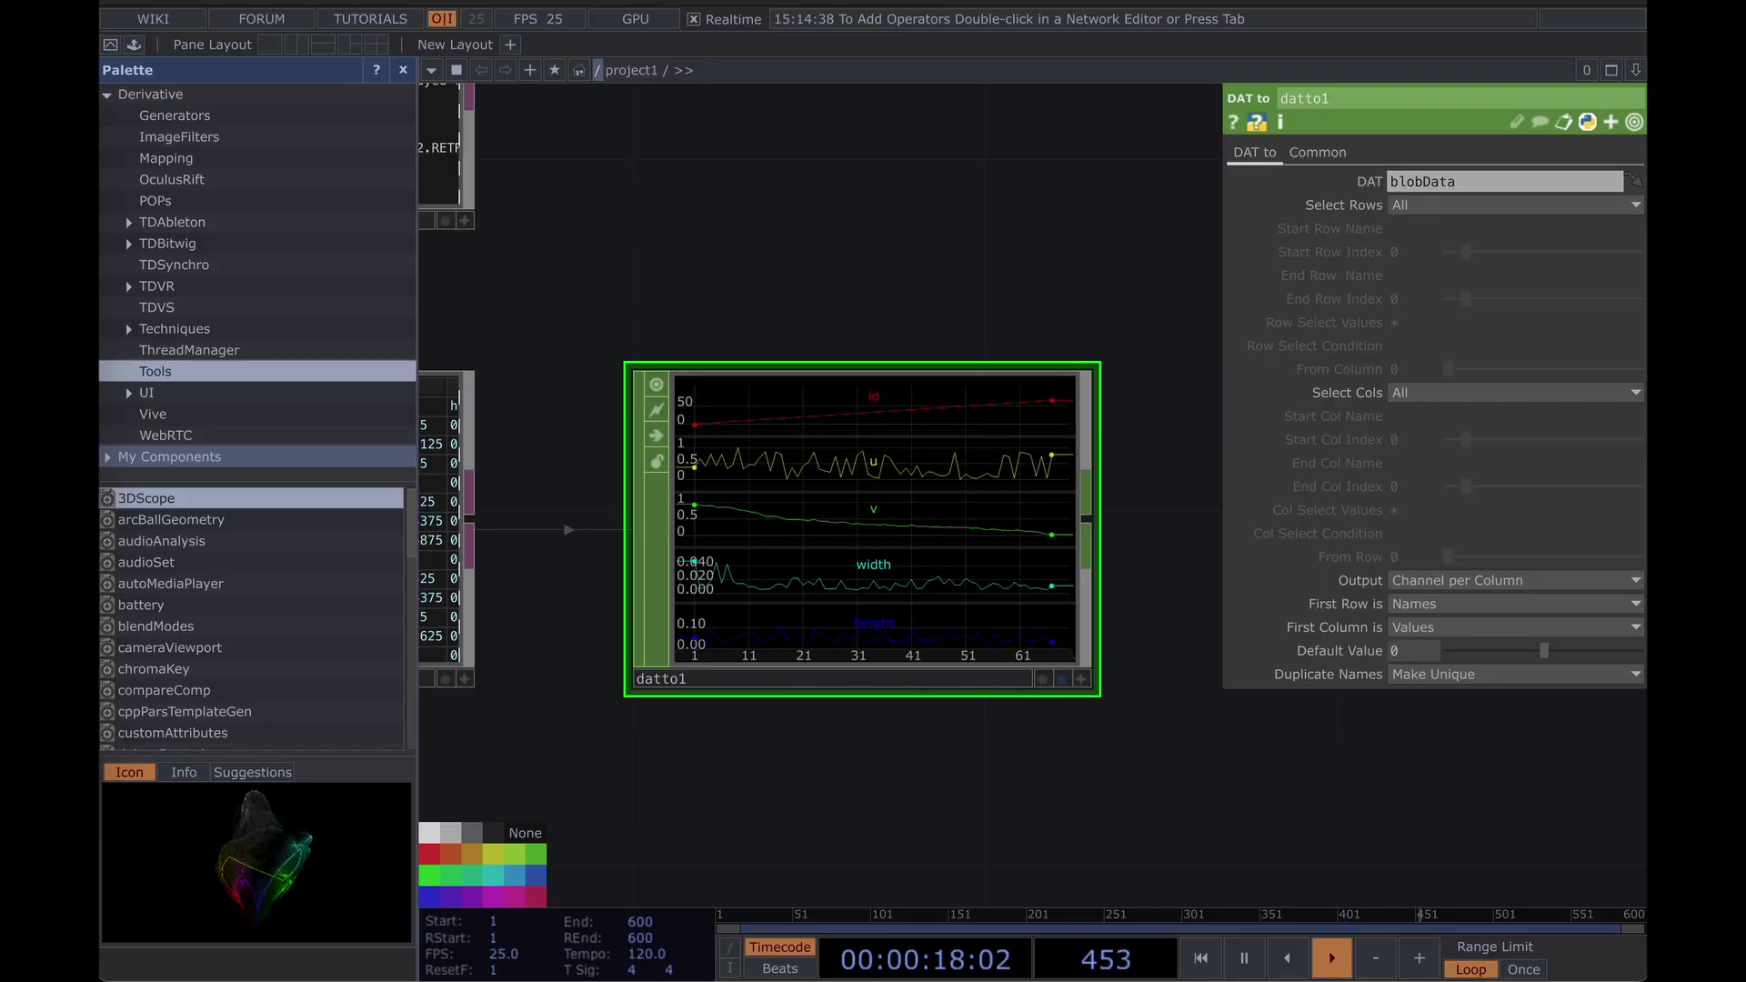
Add a Math CHOP connected to the output of datto1.
left_click_drag(1123, 721, 791, 705)
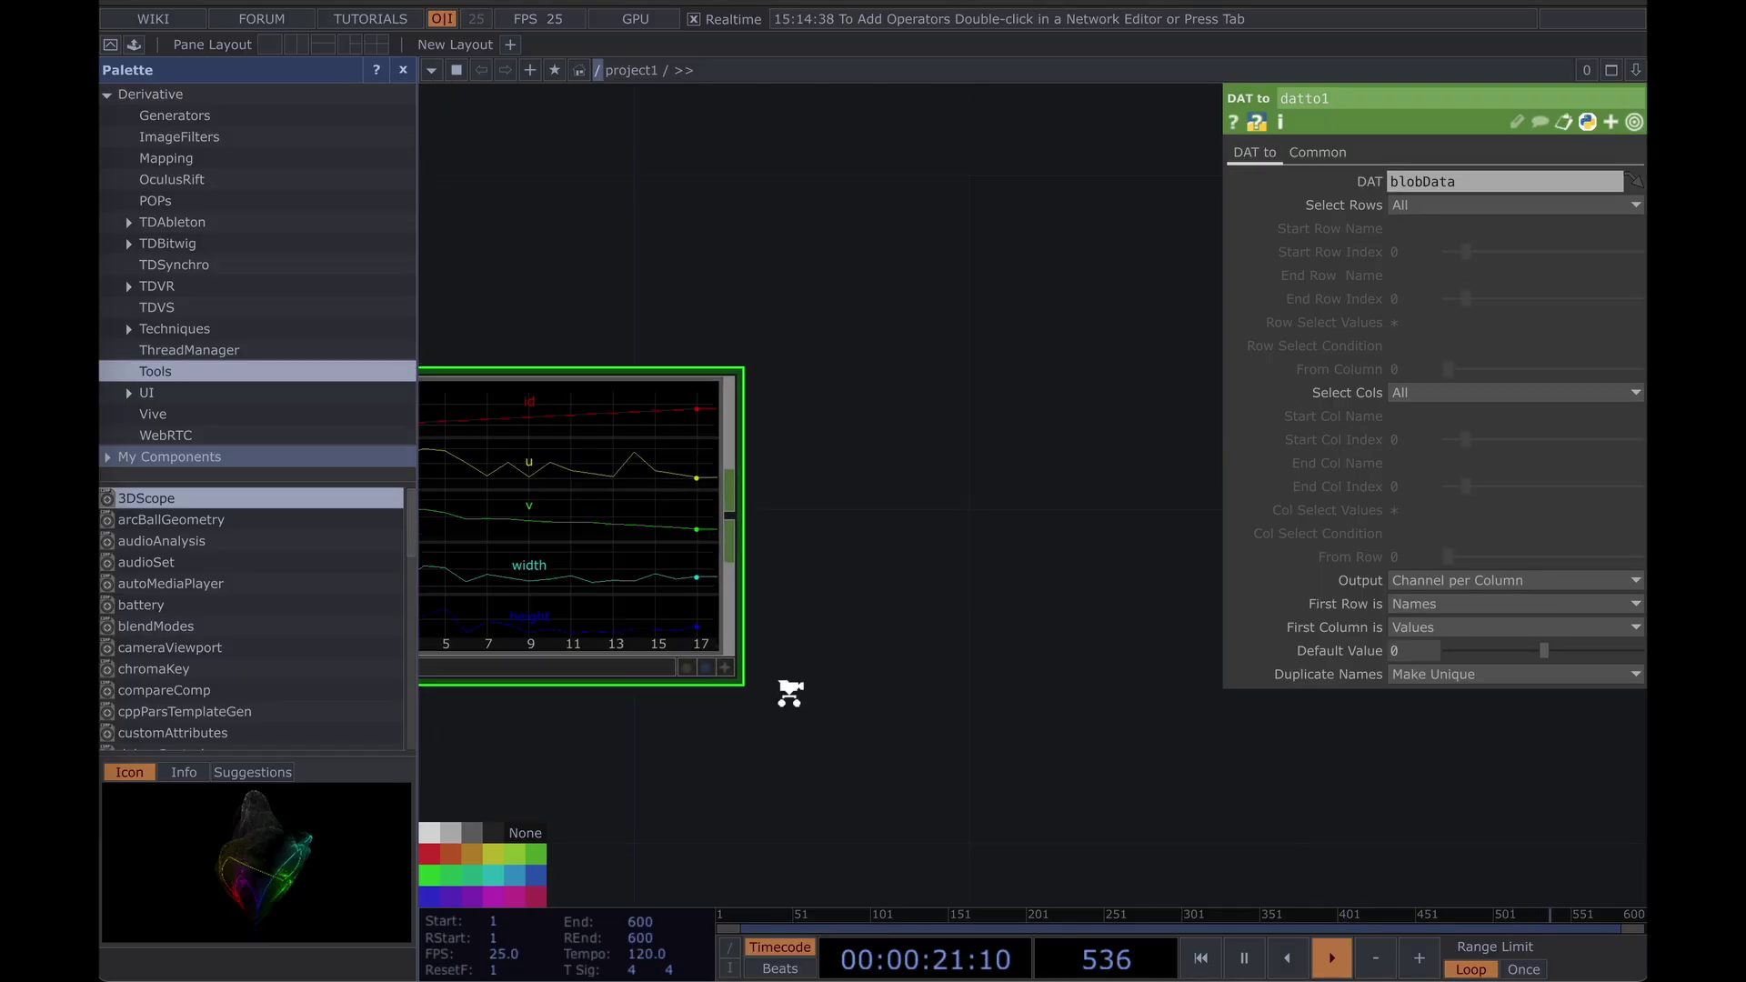
scroll(806, 686, "down", 3)
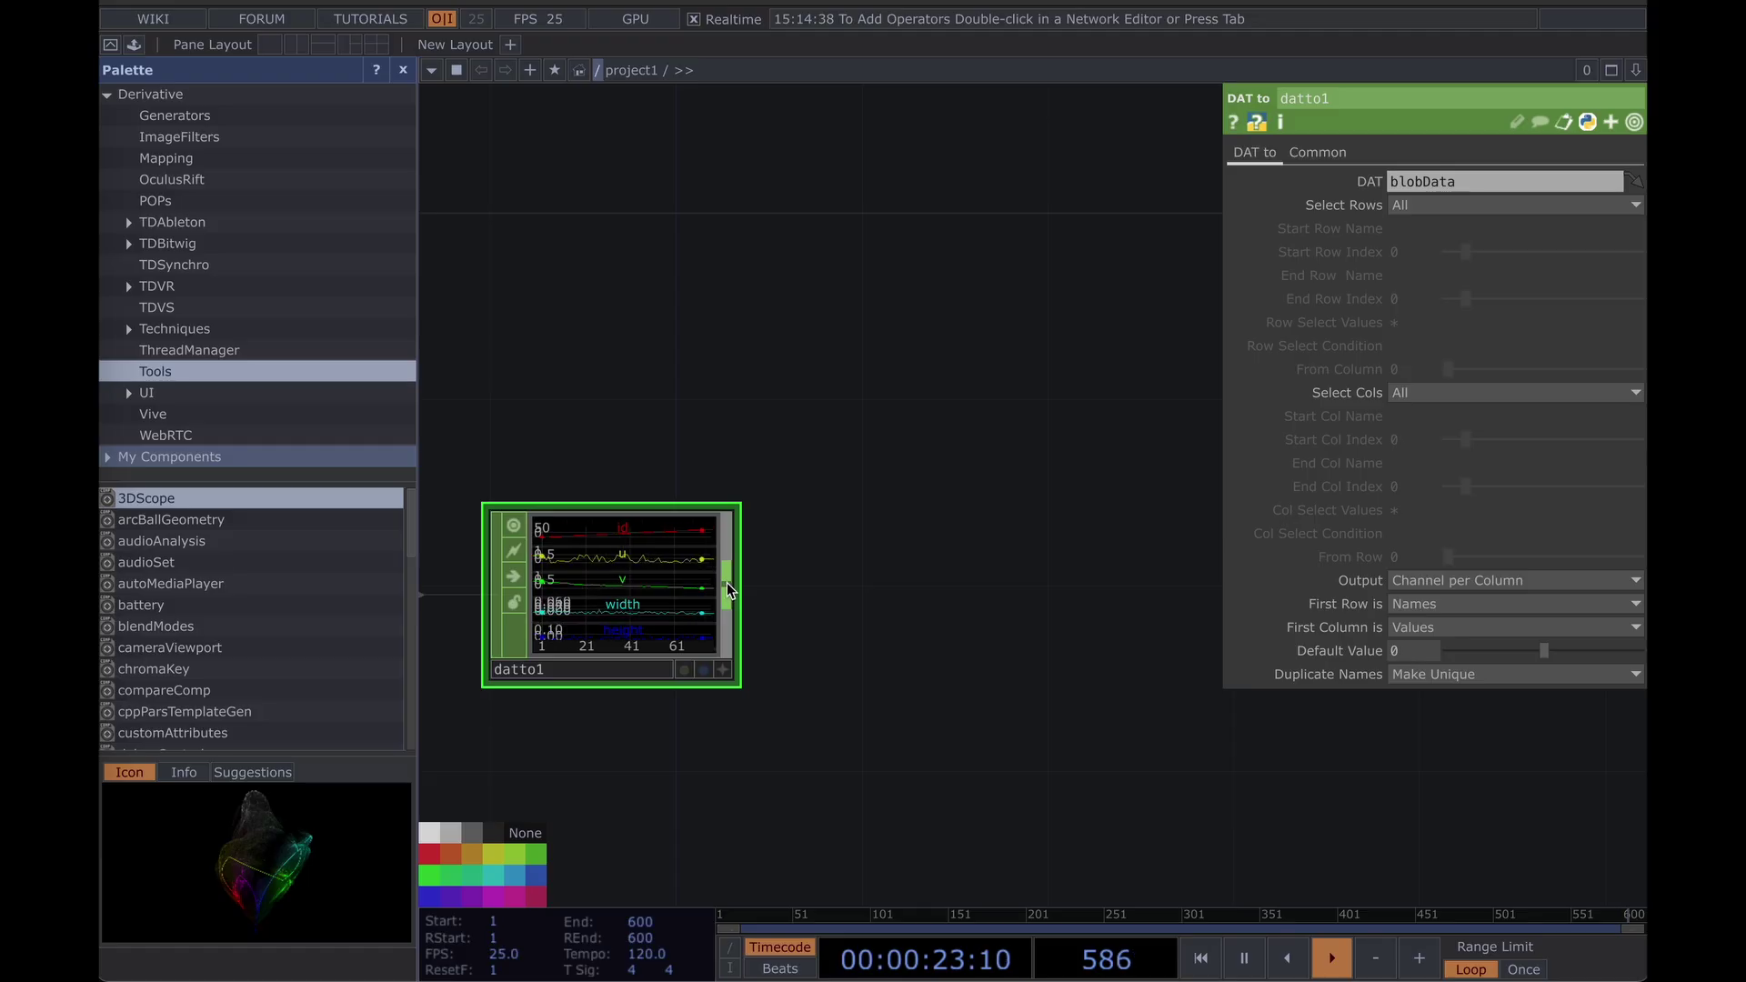
left_click_drag(727, 589, 810, 588)
type("math")
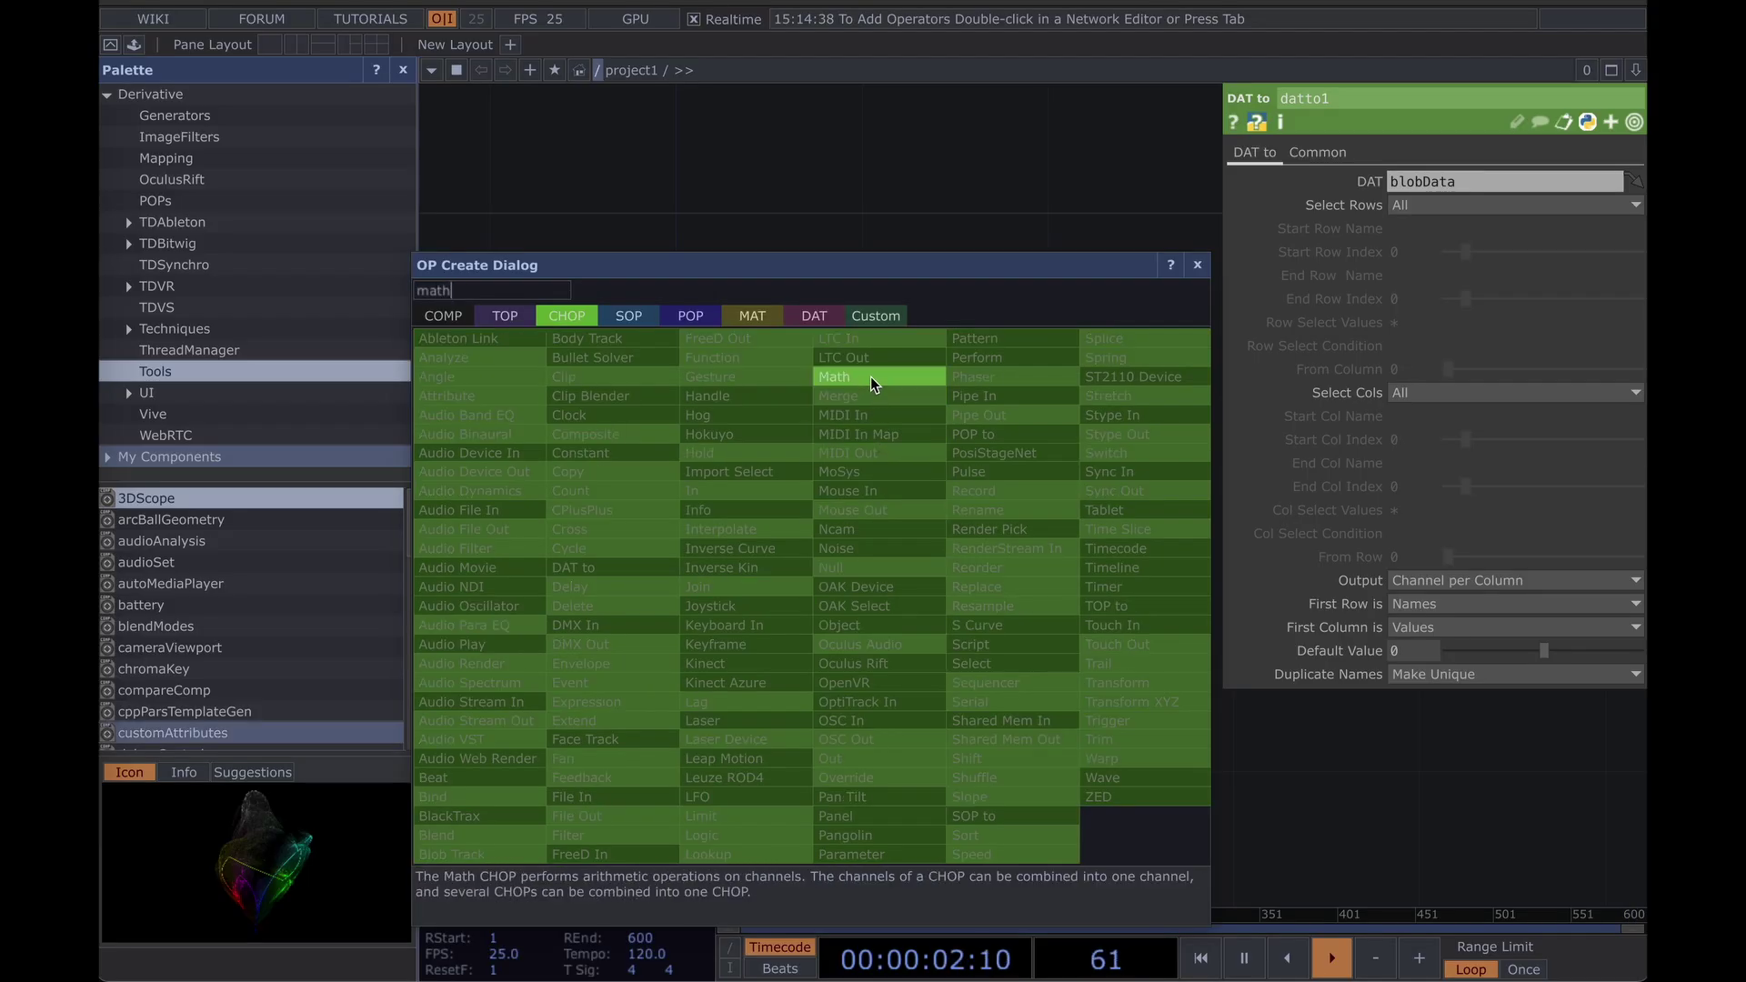
left_click(871, 377)
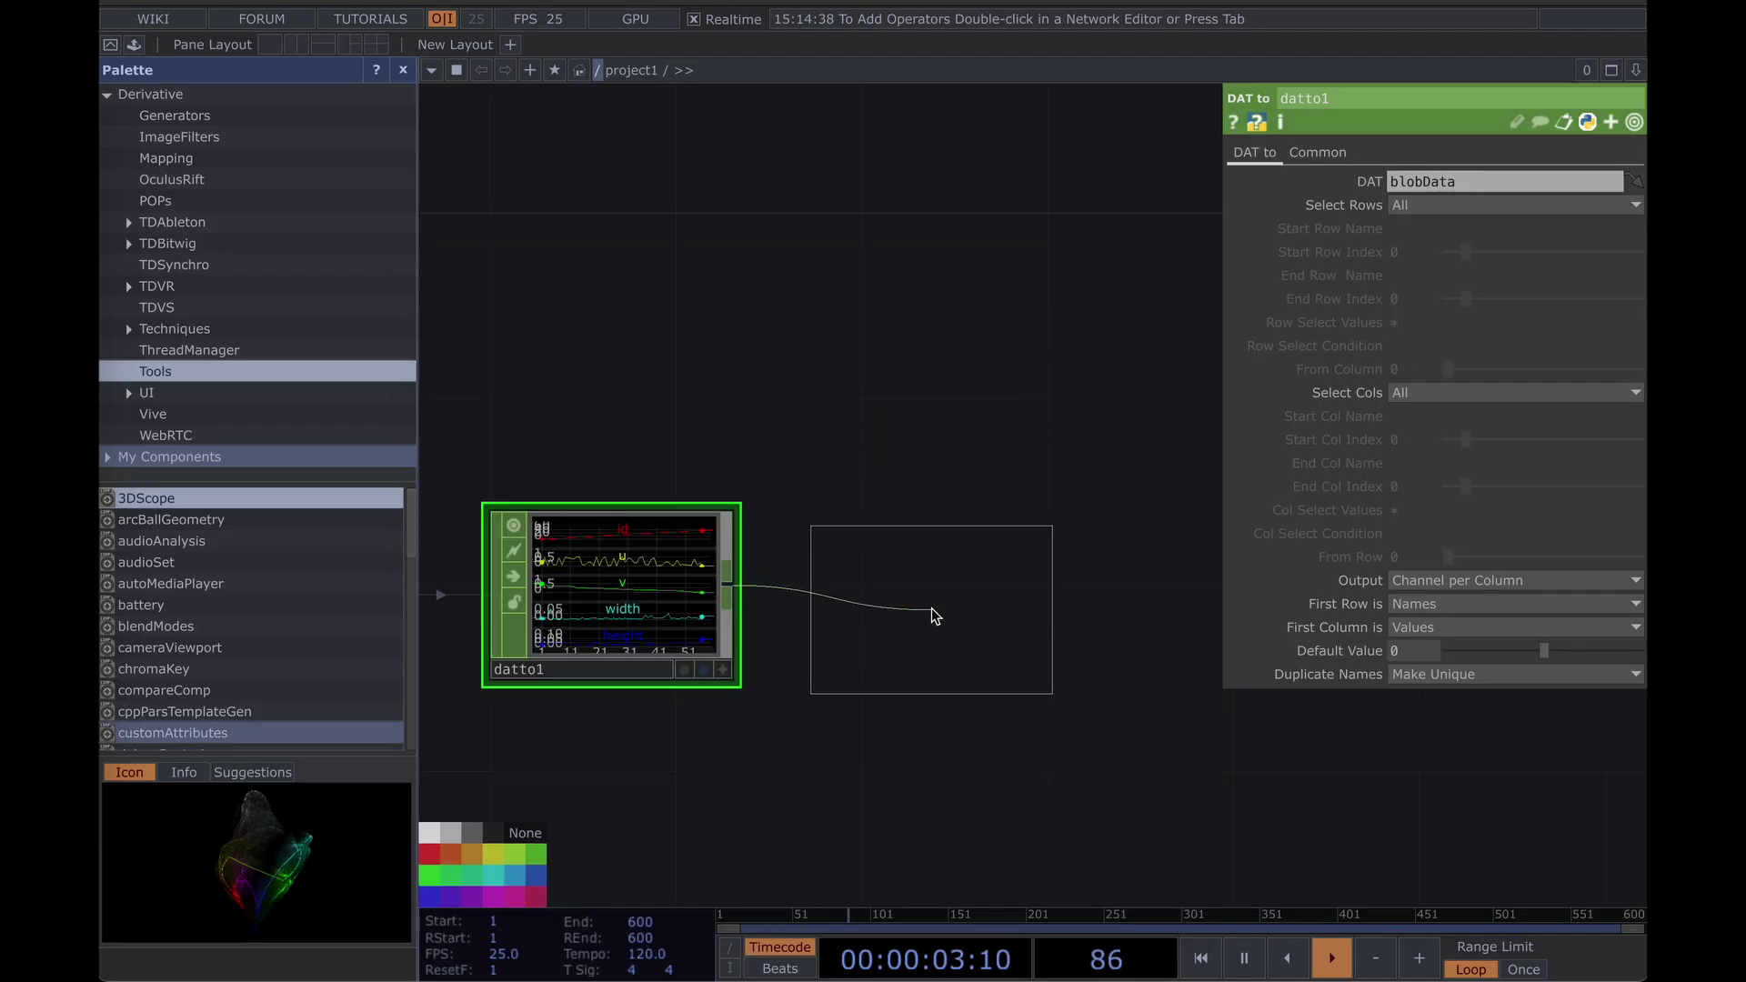
left_click(932, 607)
Limit the Math CHOP's scope to the channels u and width.
left_click(1416, 152)
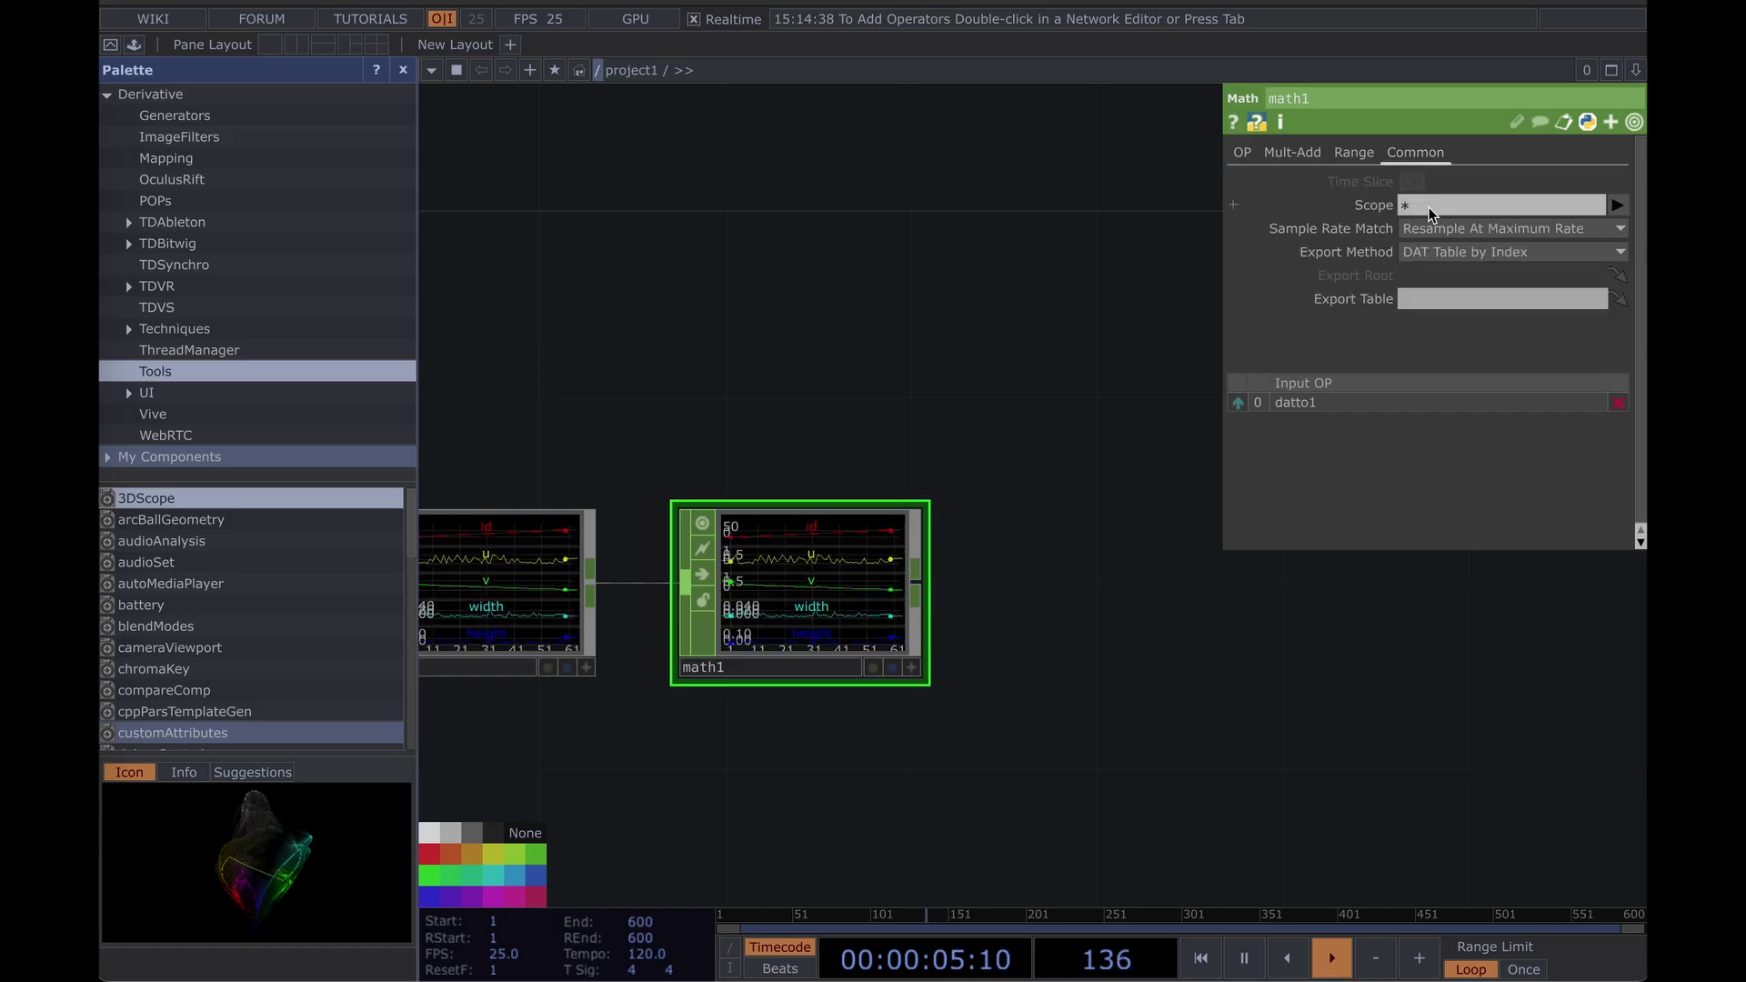
left_click(1429, 207)
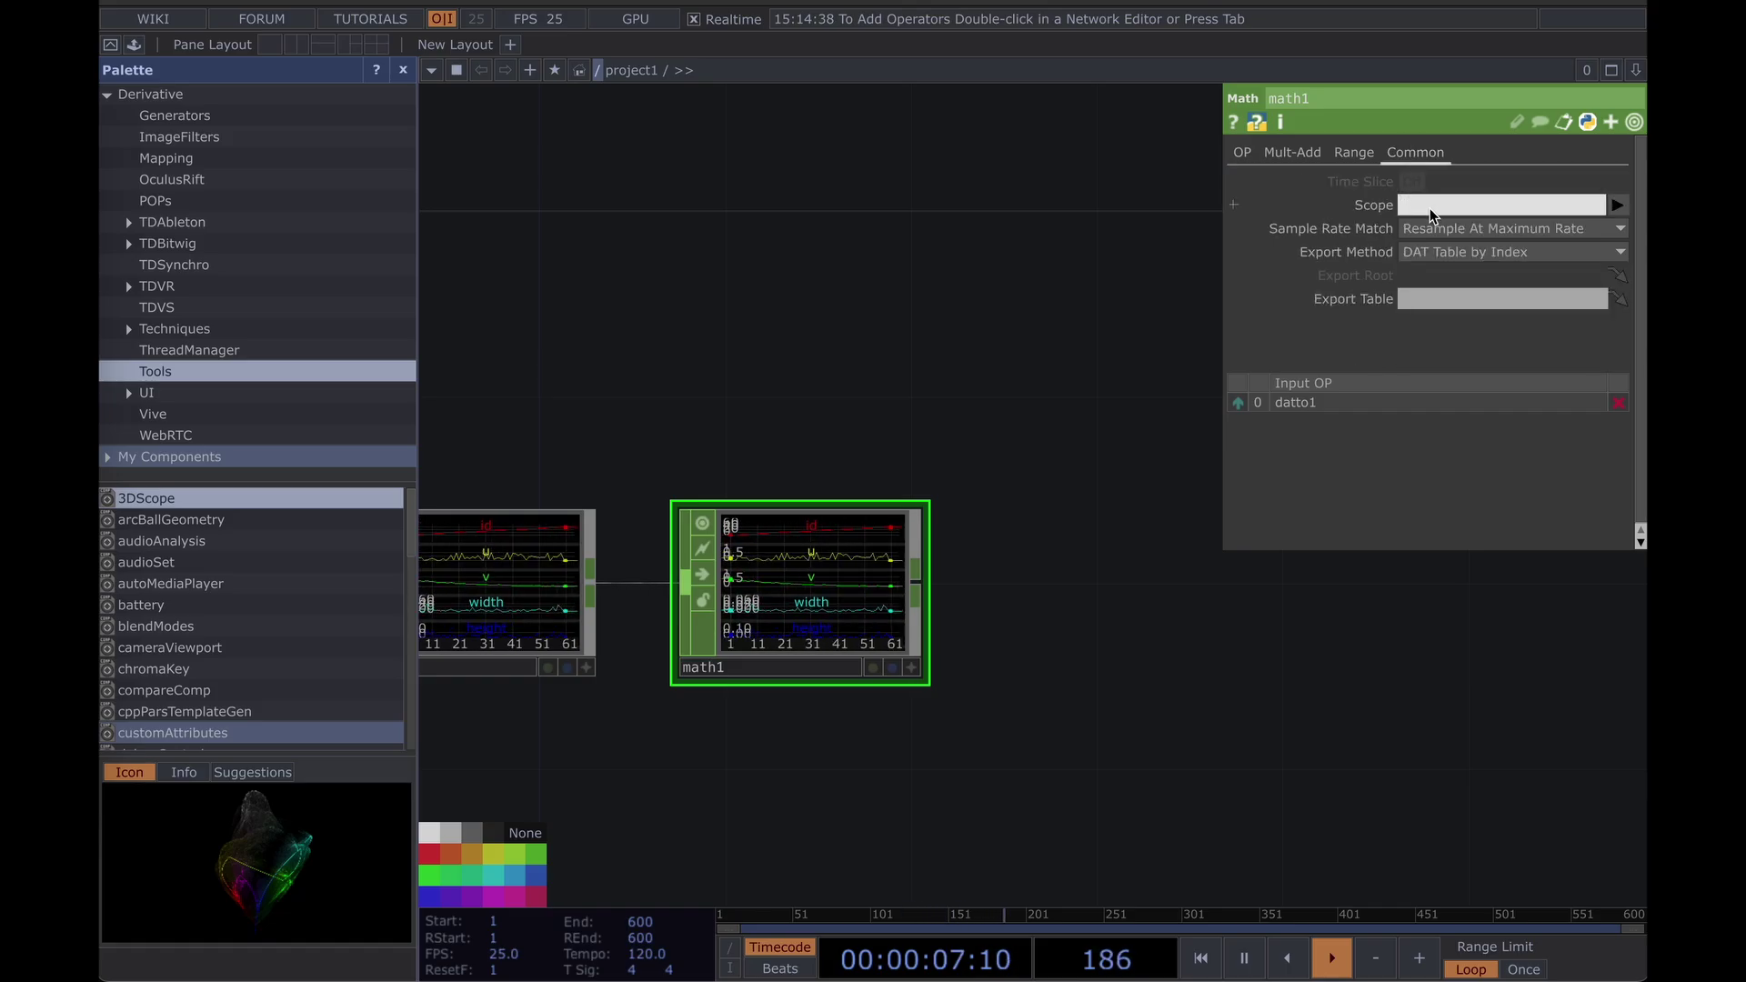
type("u width")
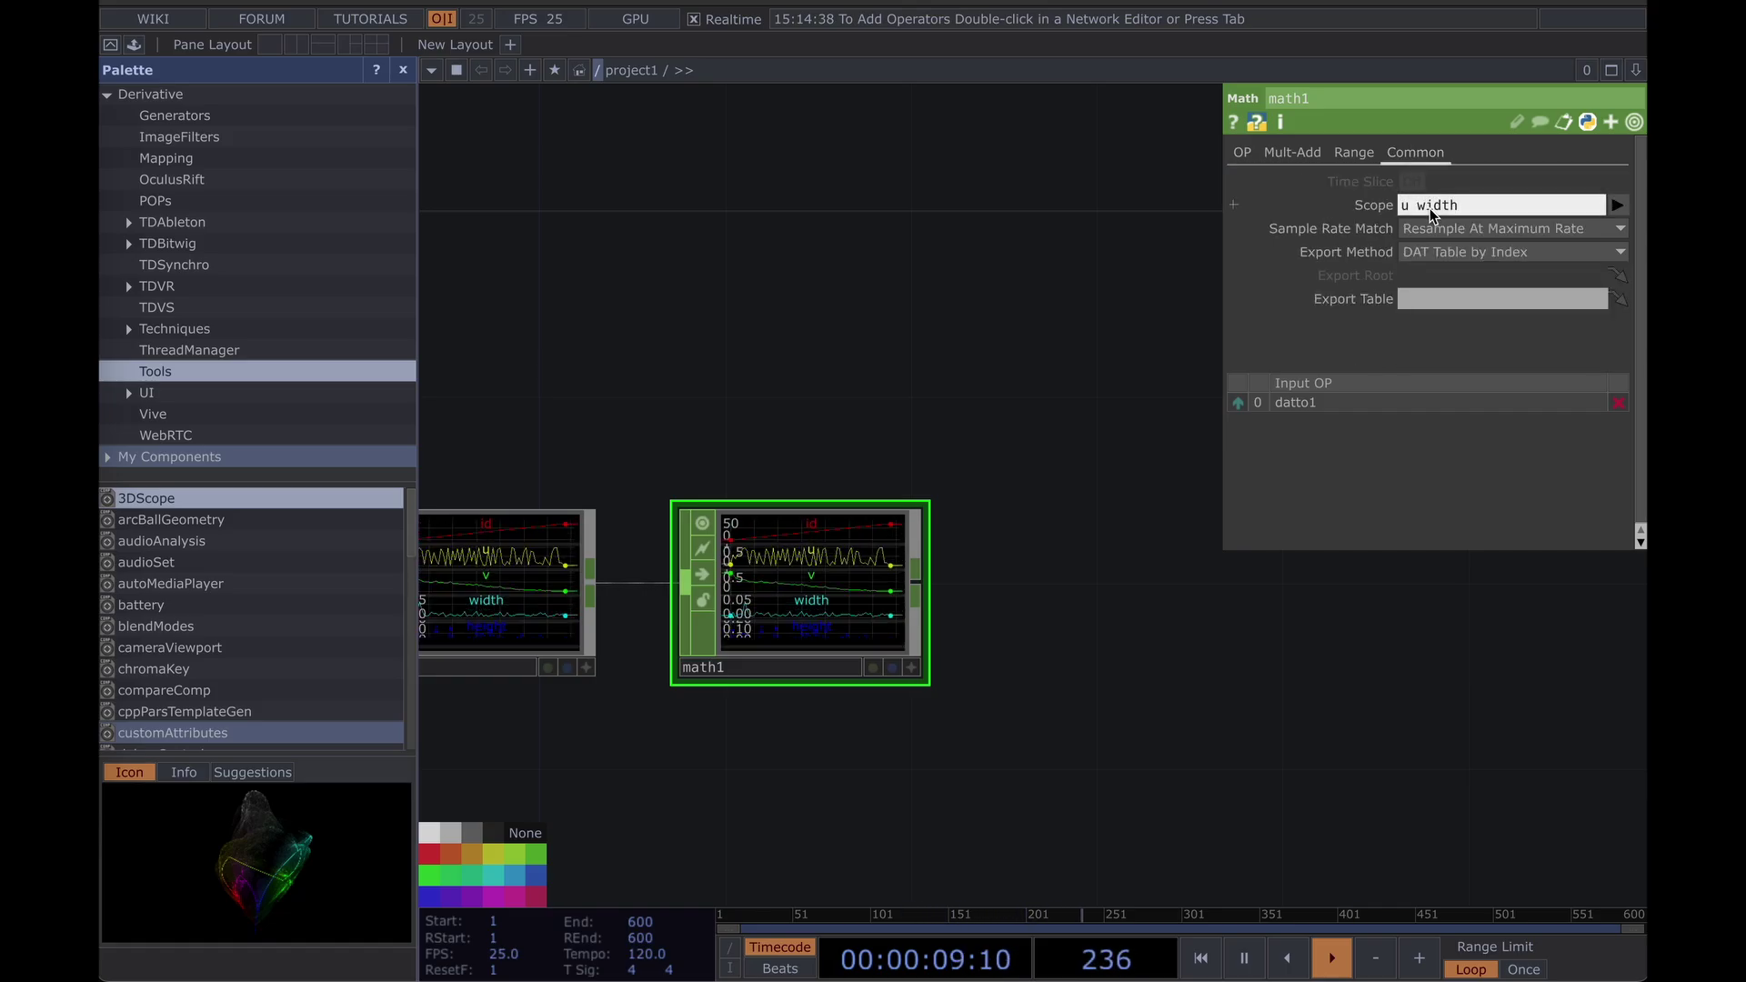
Set the Math CHOP's Multiply to an expression dividing op('video').width by the height of op('video').
left_click(1292, 152)
left_click(1366, 206)
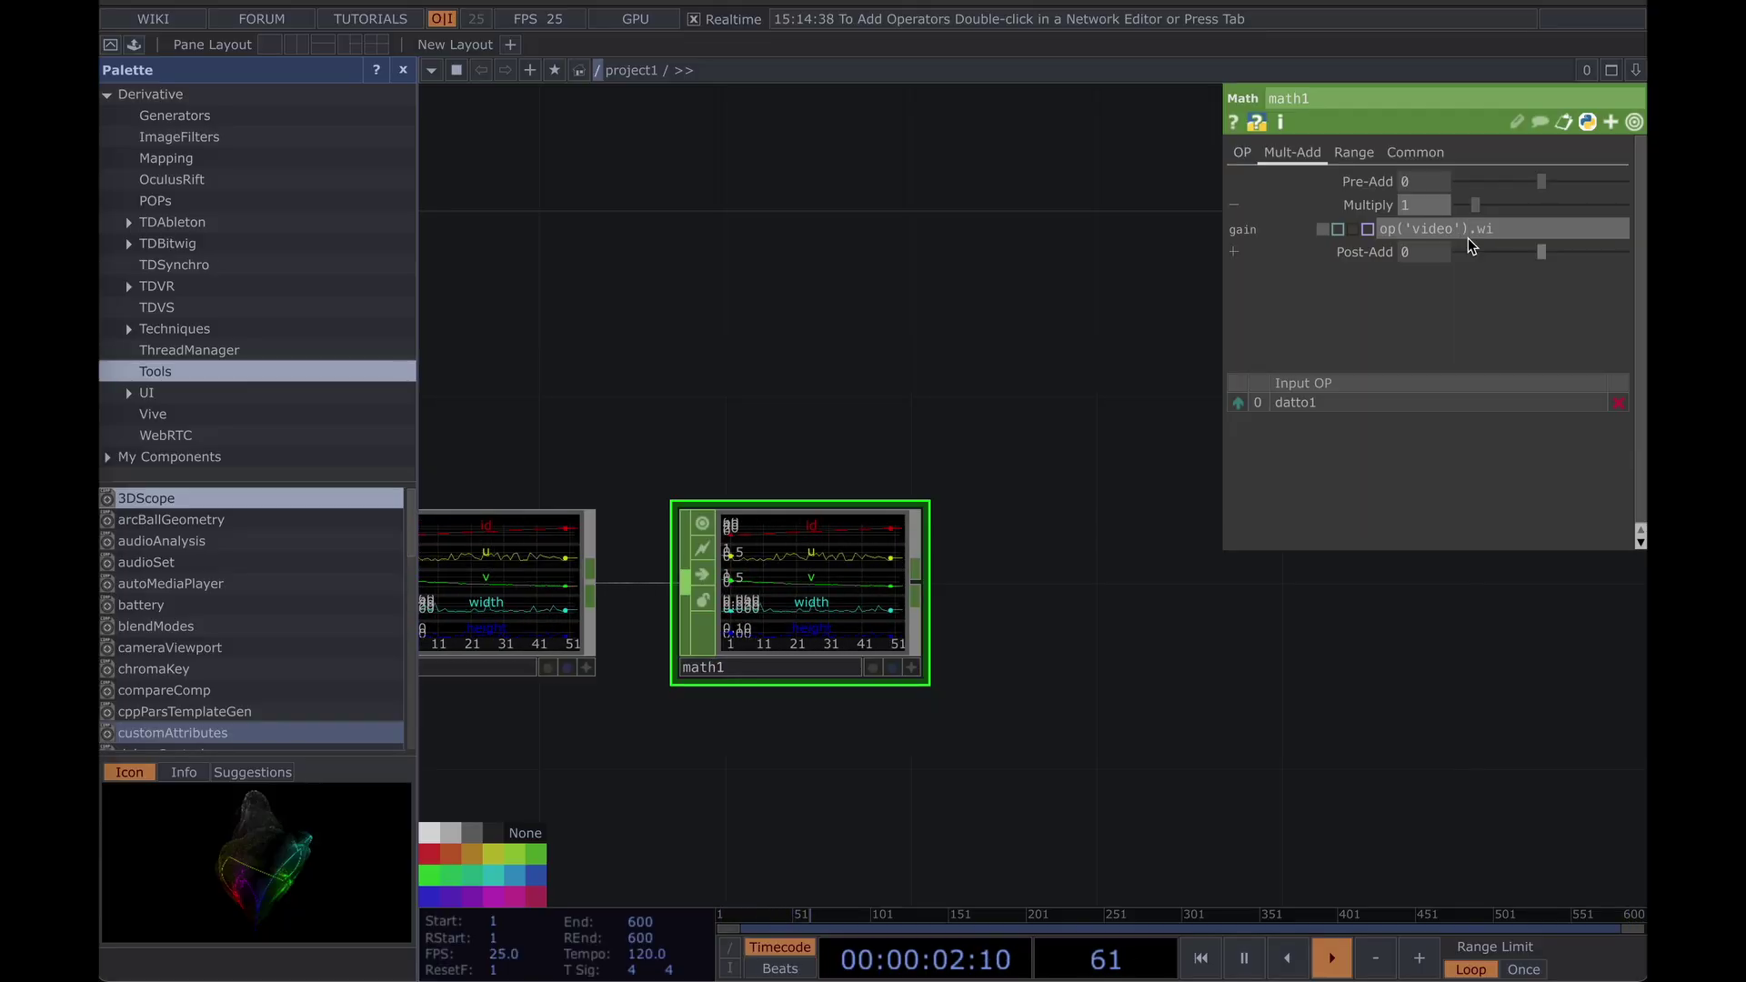
type("dth /")
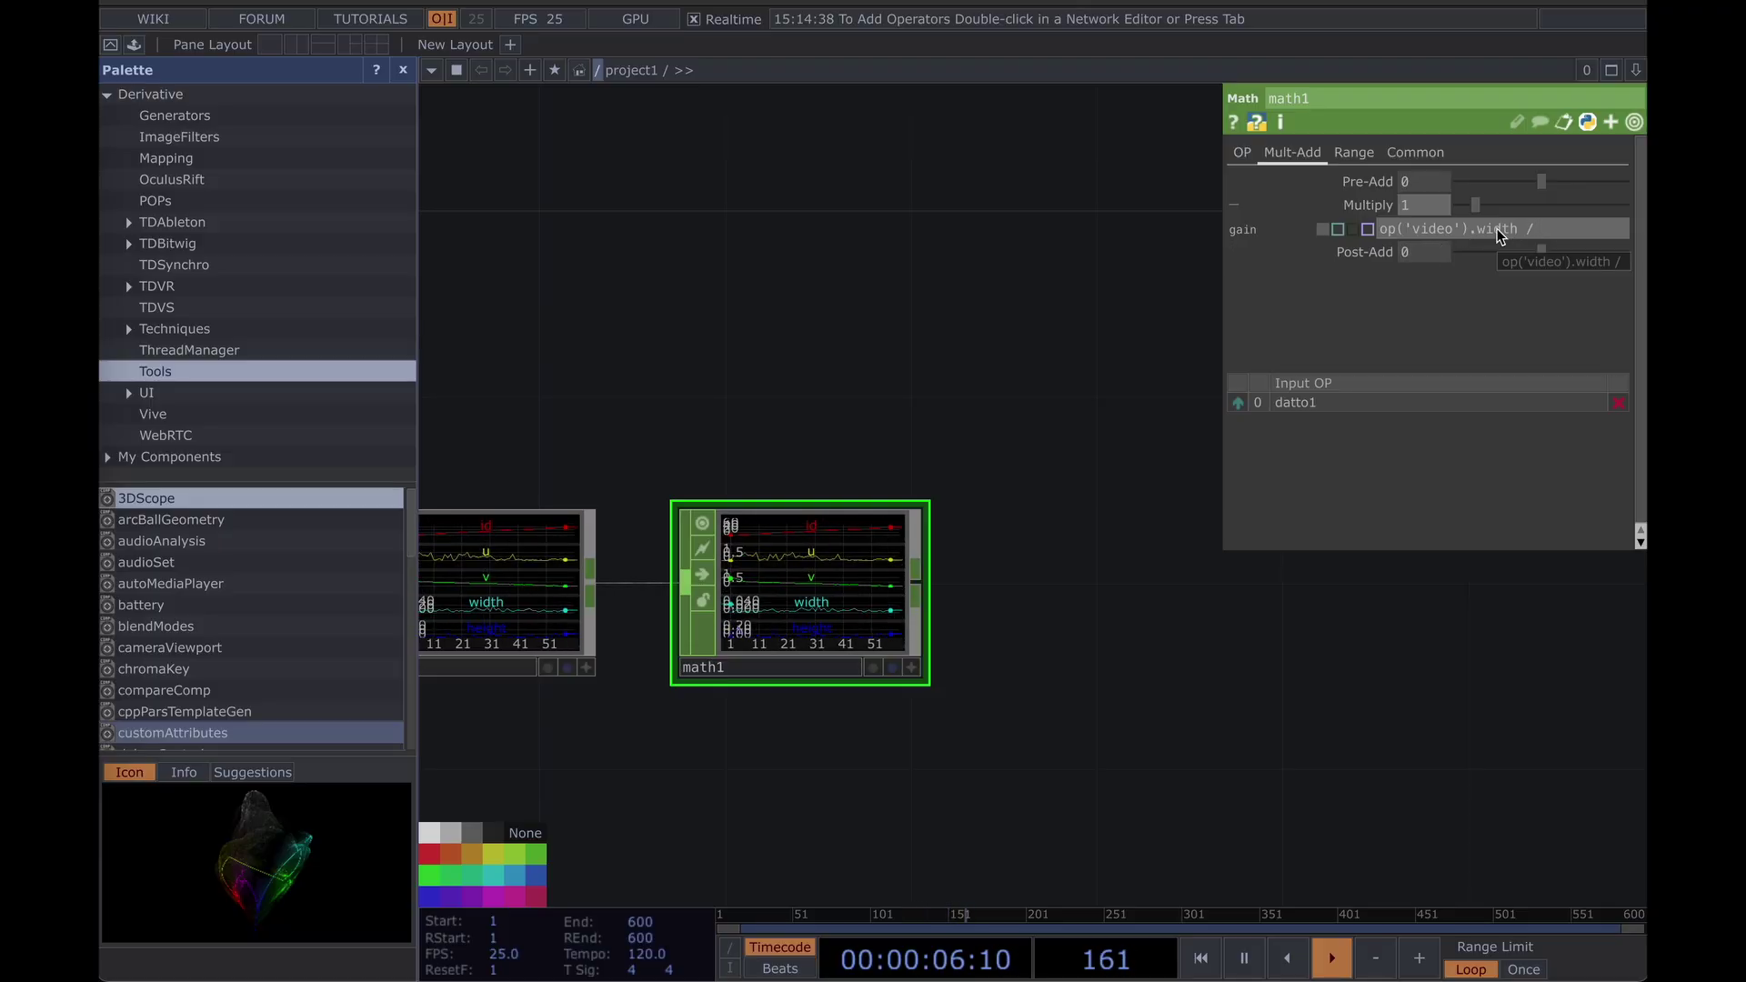
type(" op('vi")
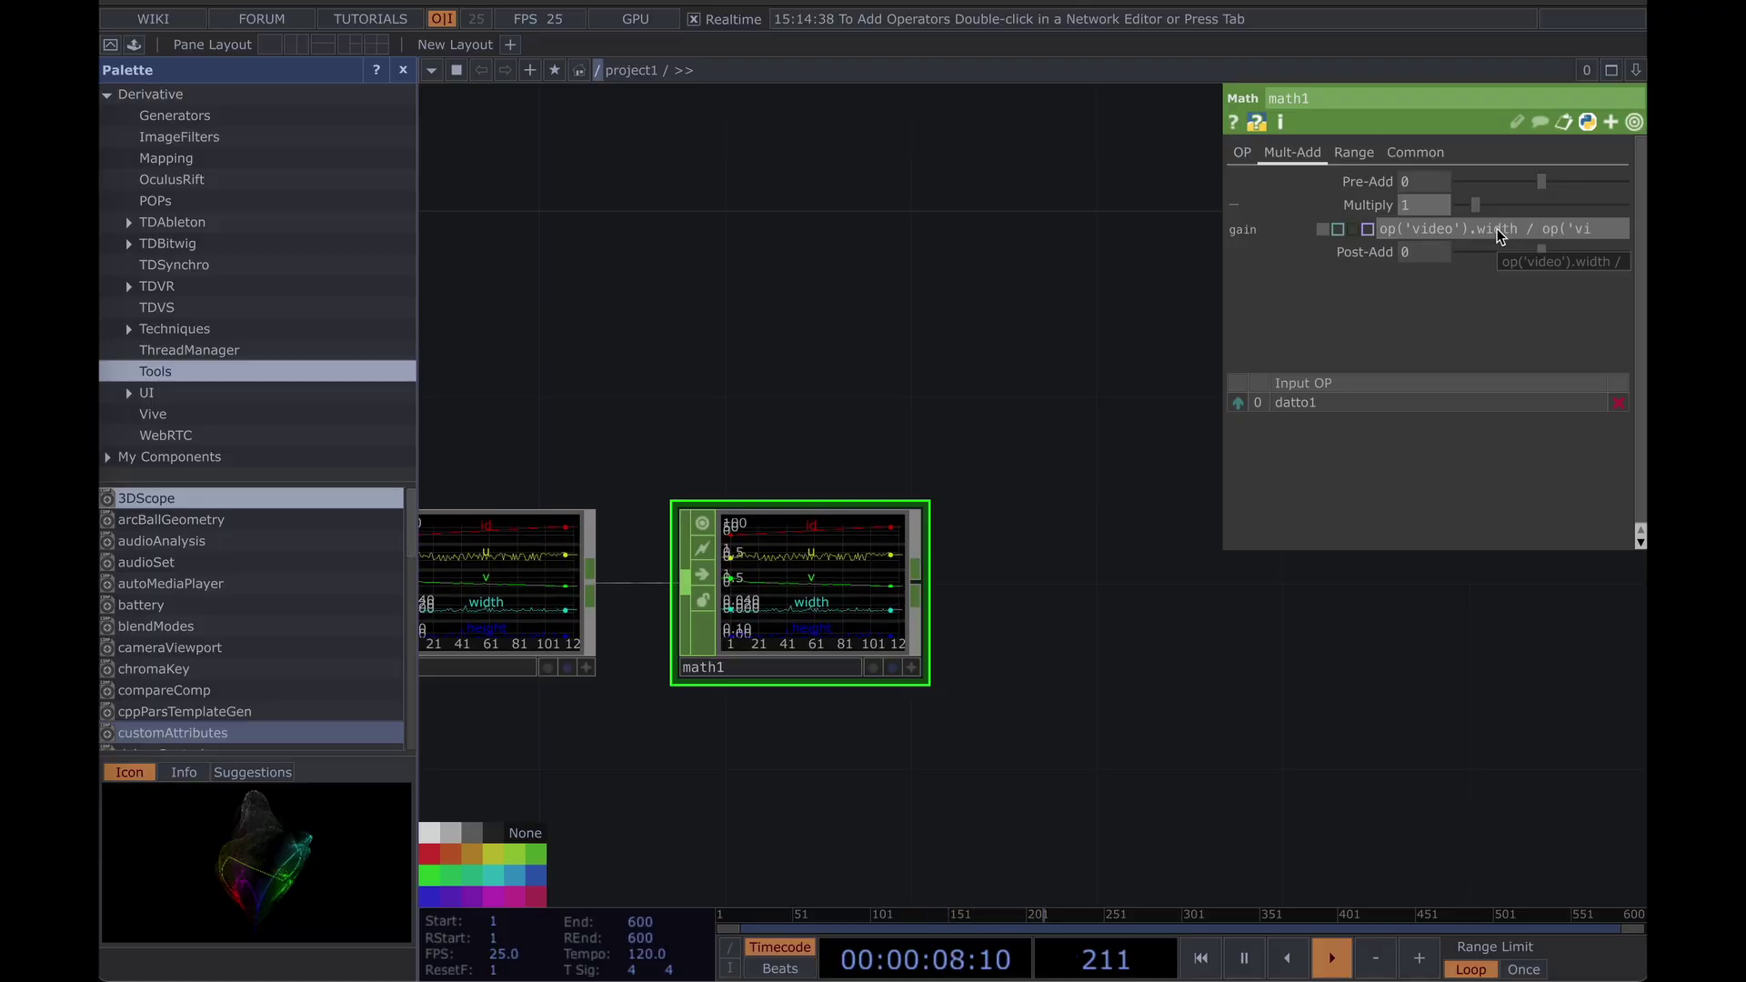
type("deo")
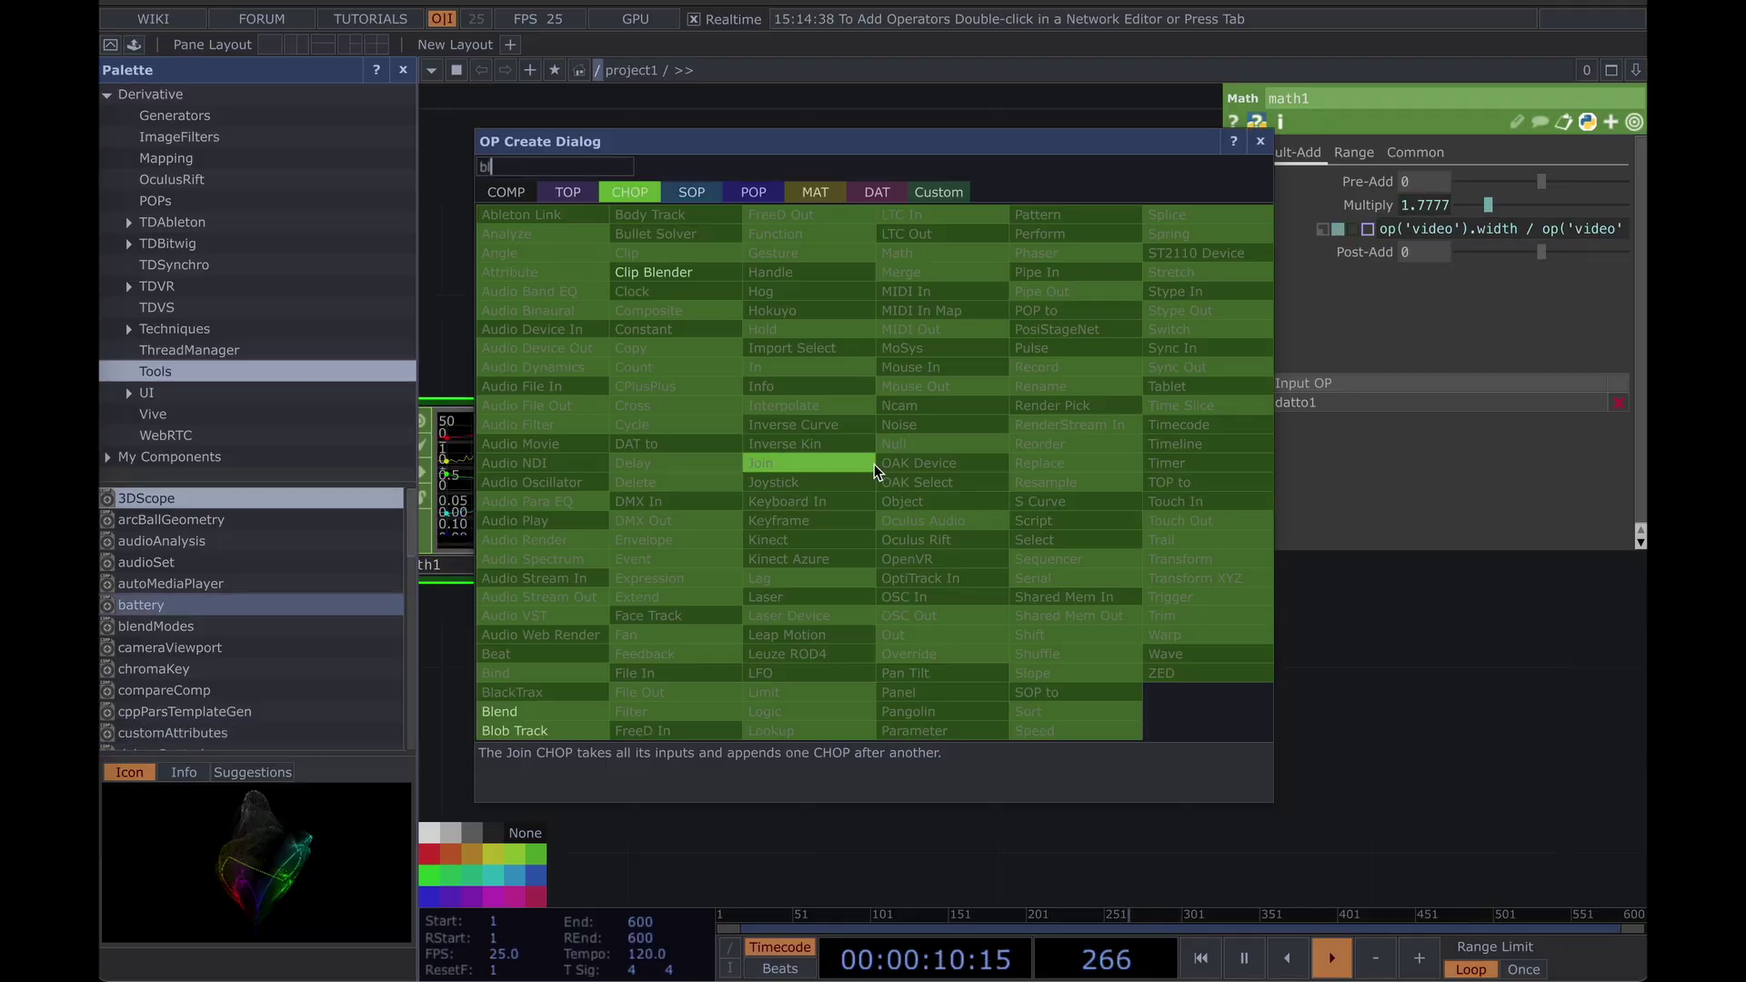
Add a Null CHOP after the Math CHOP and rename it blobs.
key("BackSpace")
key("BackSpace")
type("null")
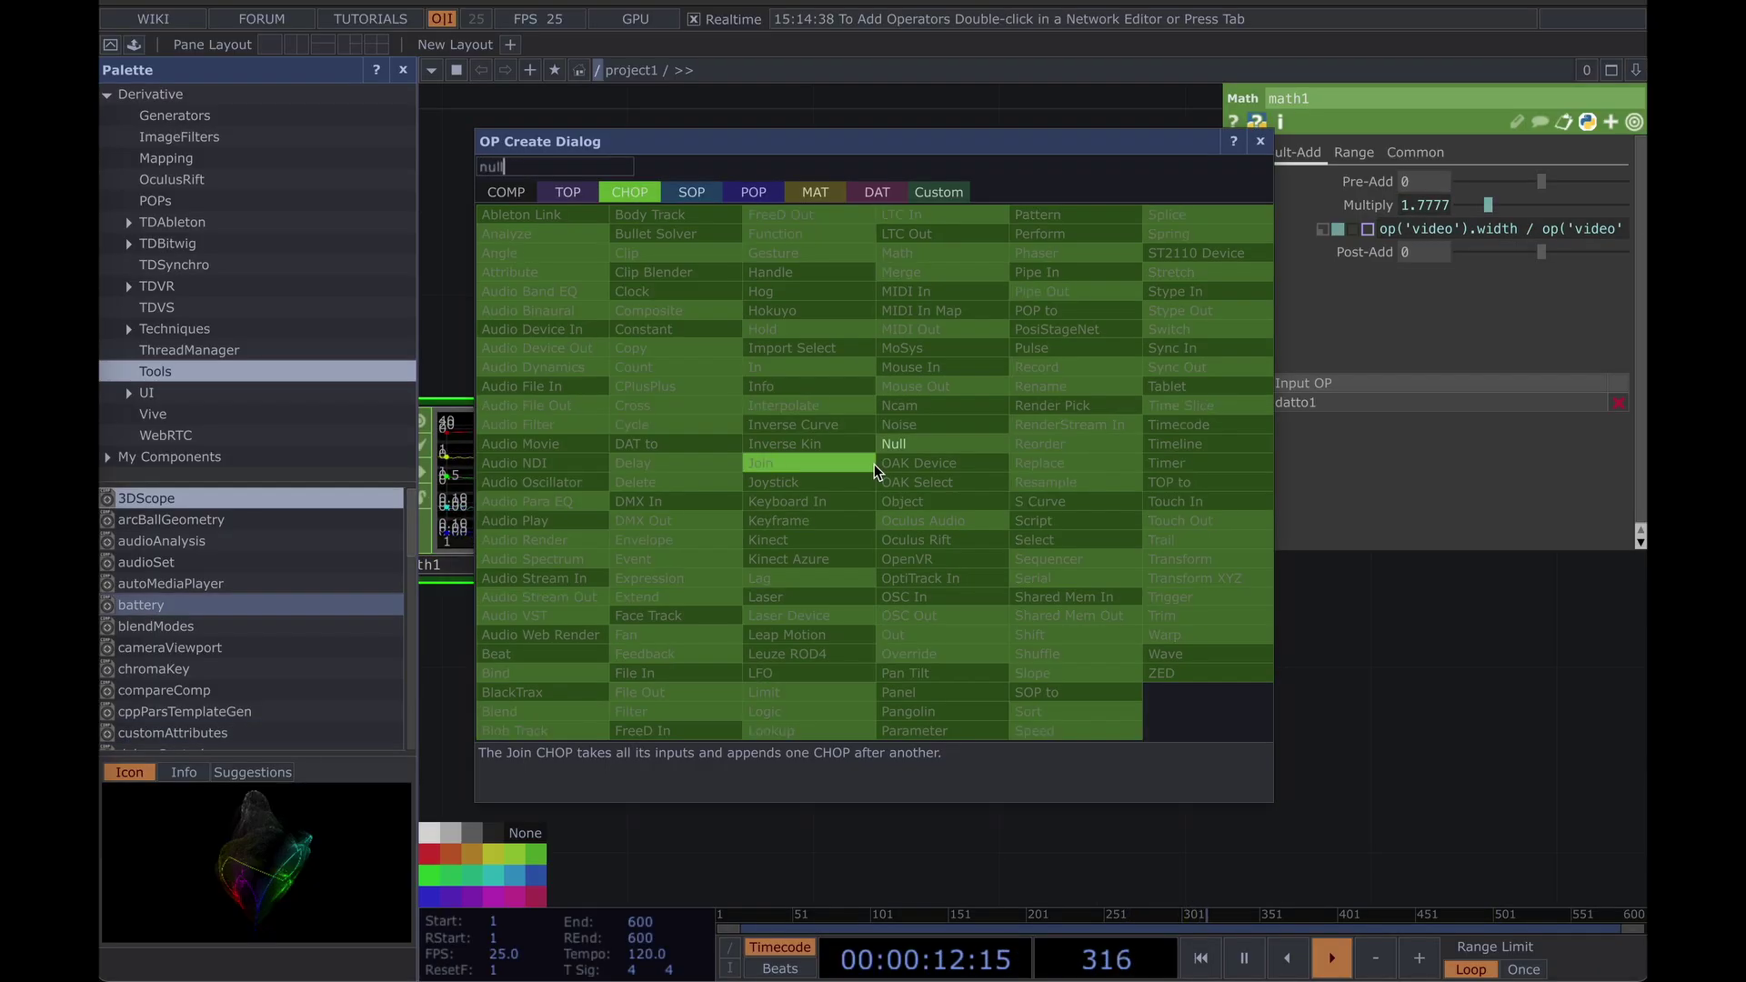
left_click(903, 446)
left_click(1024, 491)
left_click_drag(878, 611, 718, 611)
left_click(777, 562)
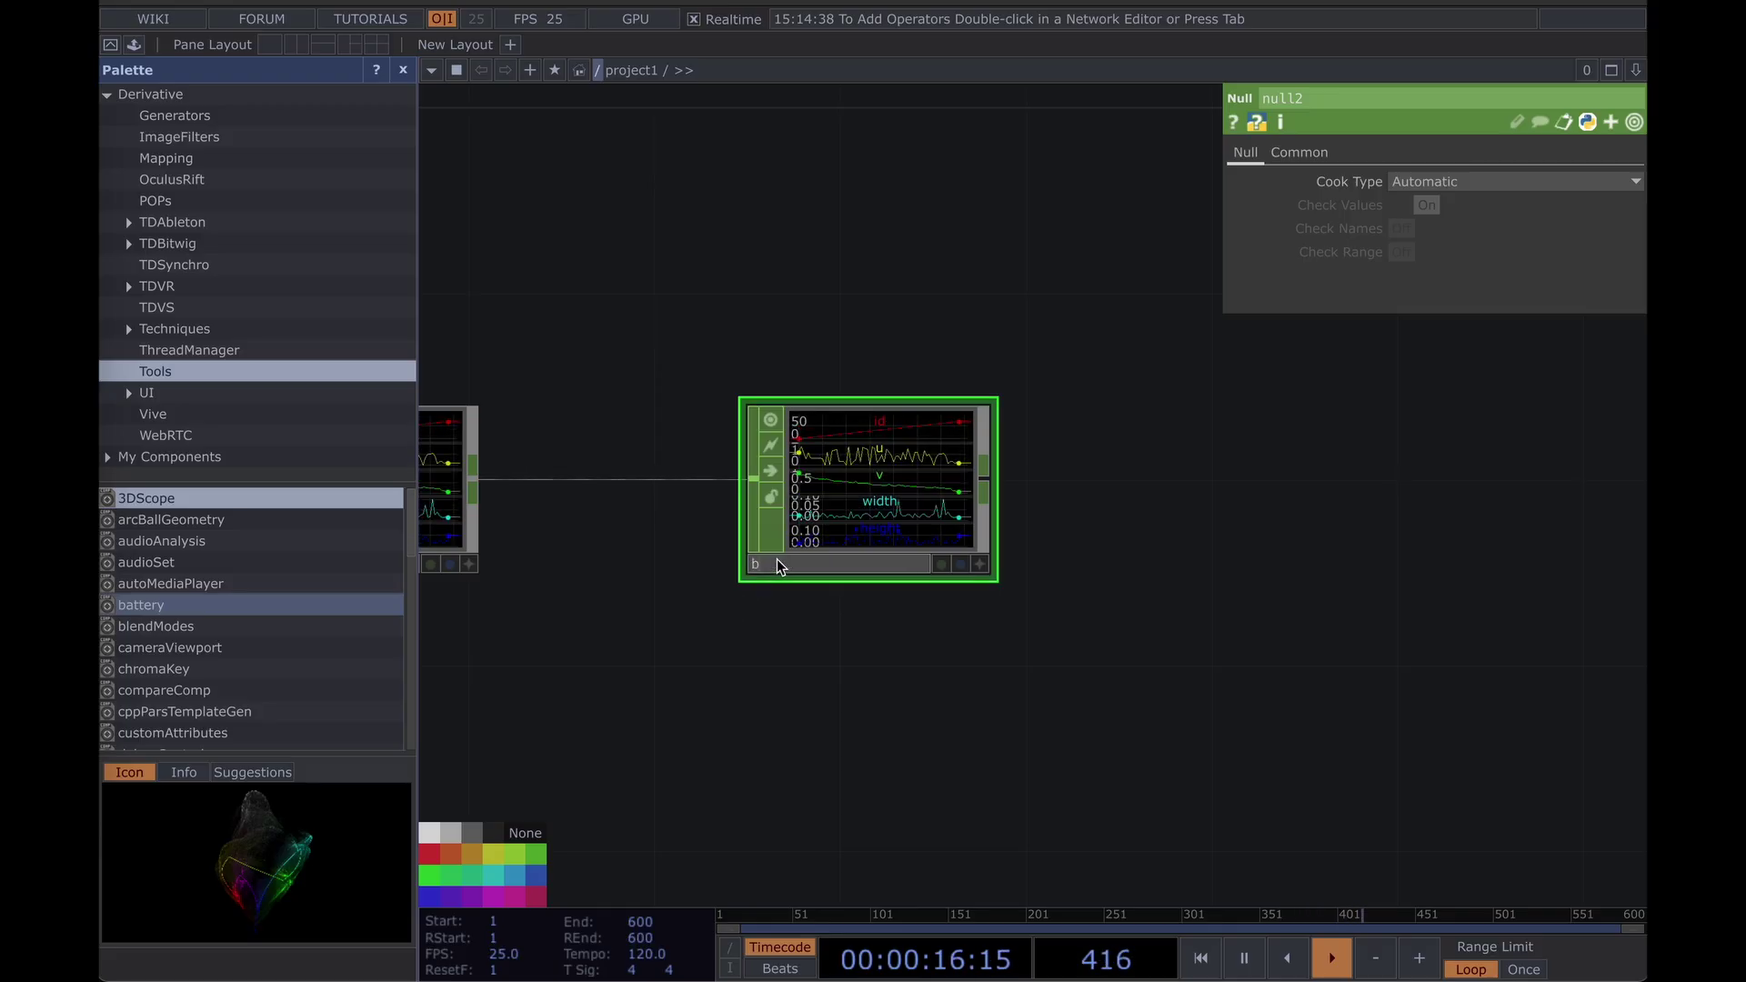
type("blobs")
key("Return")
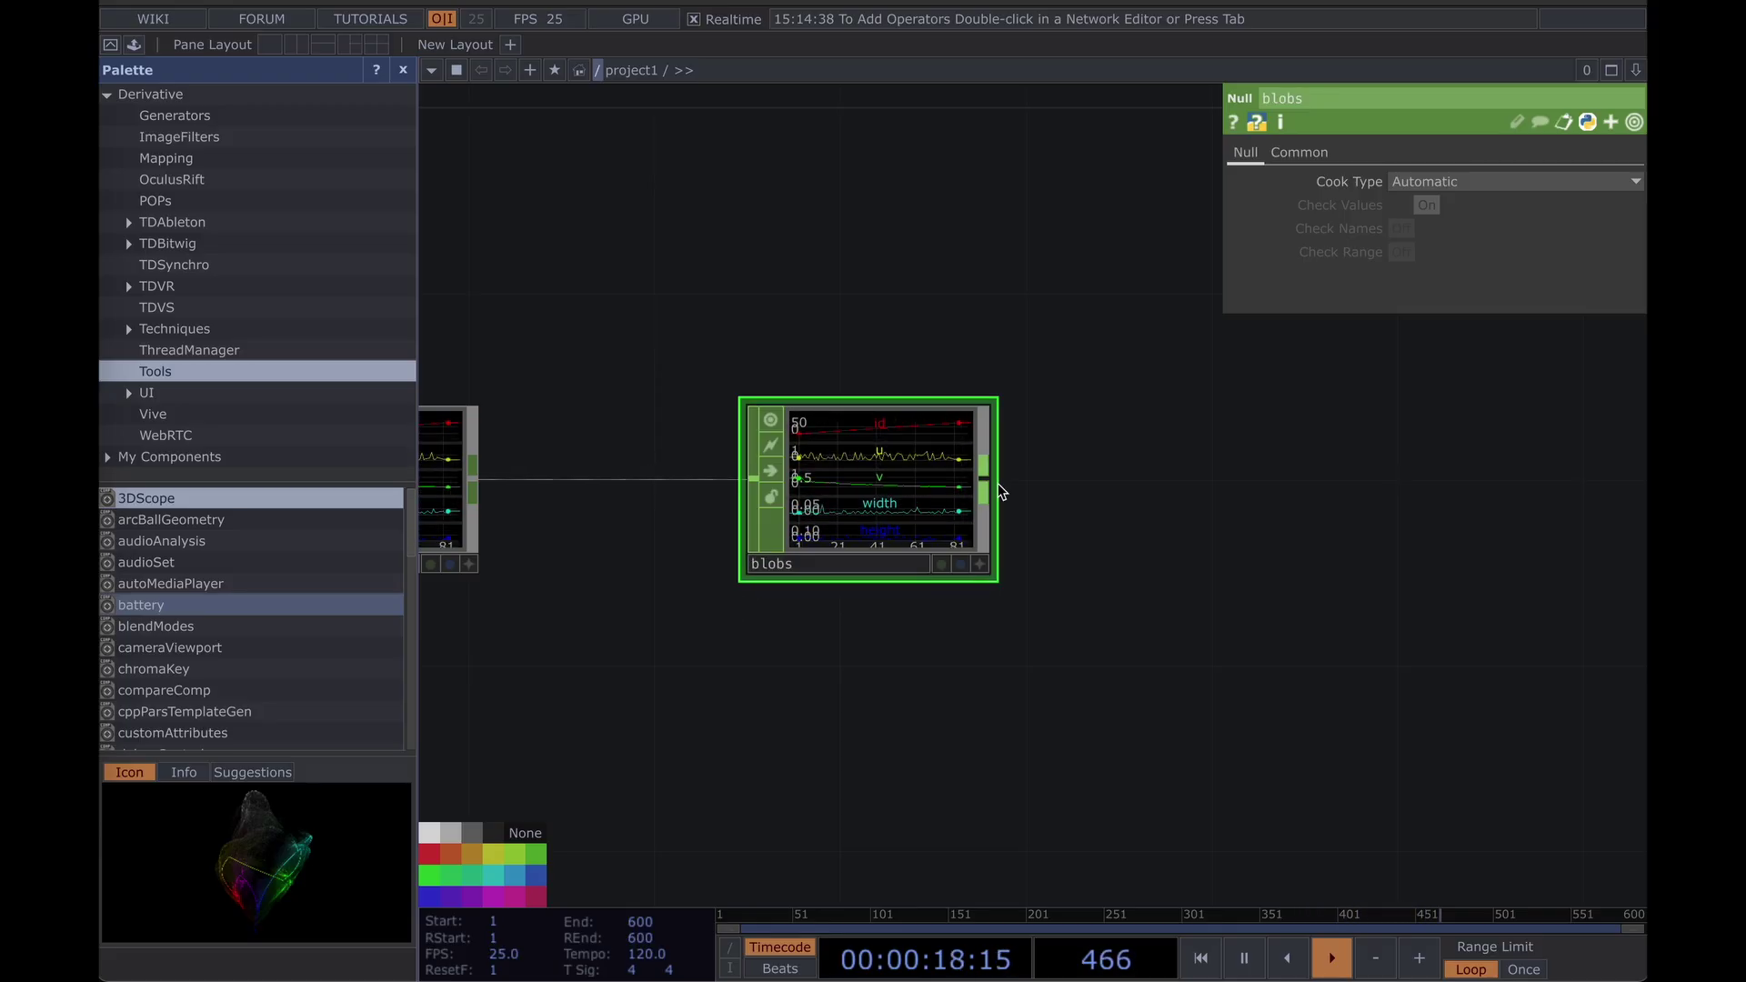
Add a Rectangle SOP to the network above the blobs Null.
scroll(898, 327, "down", 5)
scroll(900, 373, "up", 5)
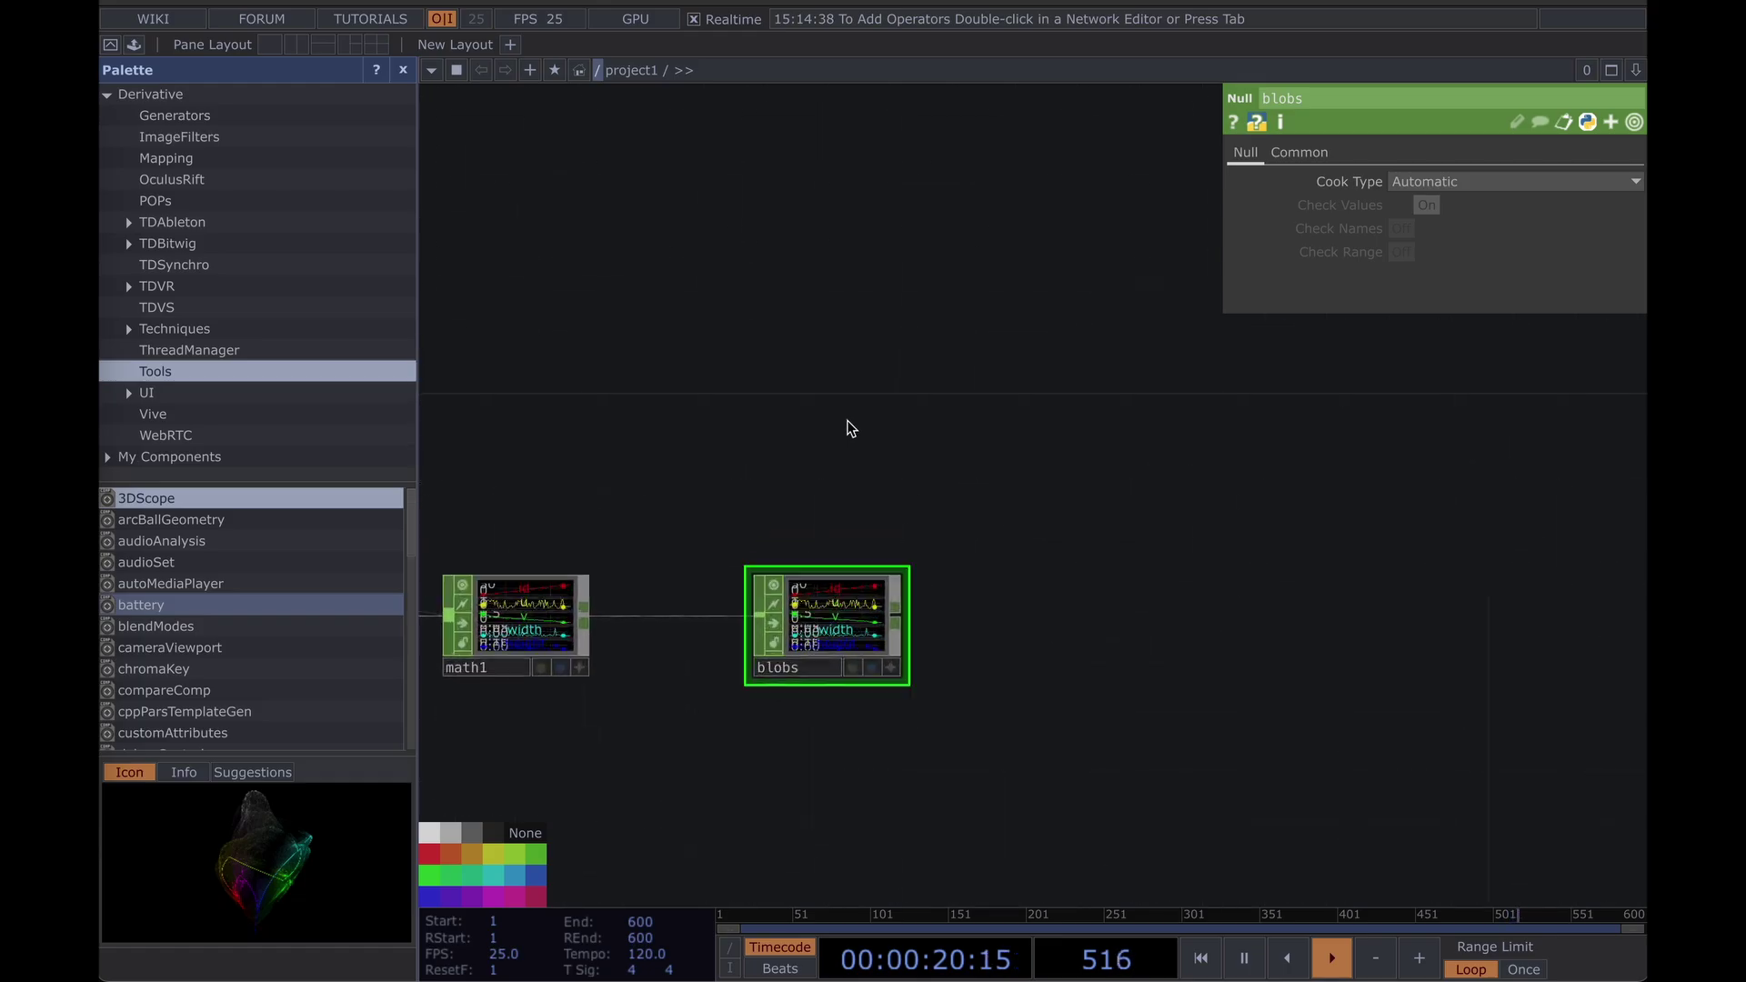
key("Tab")
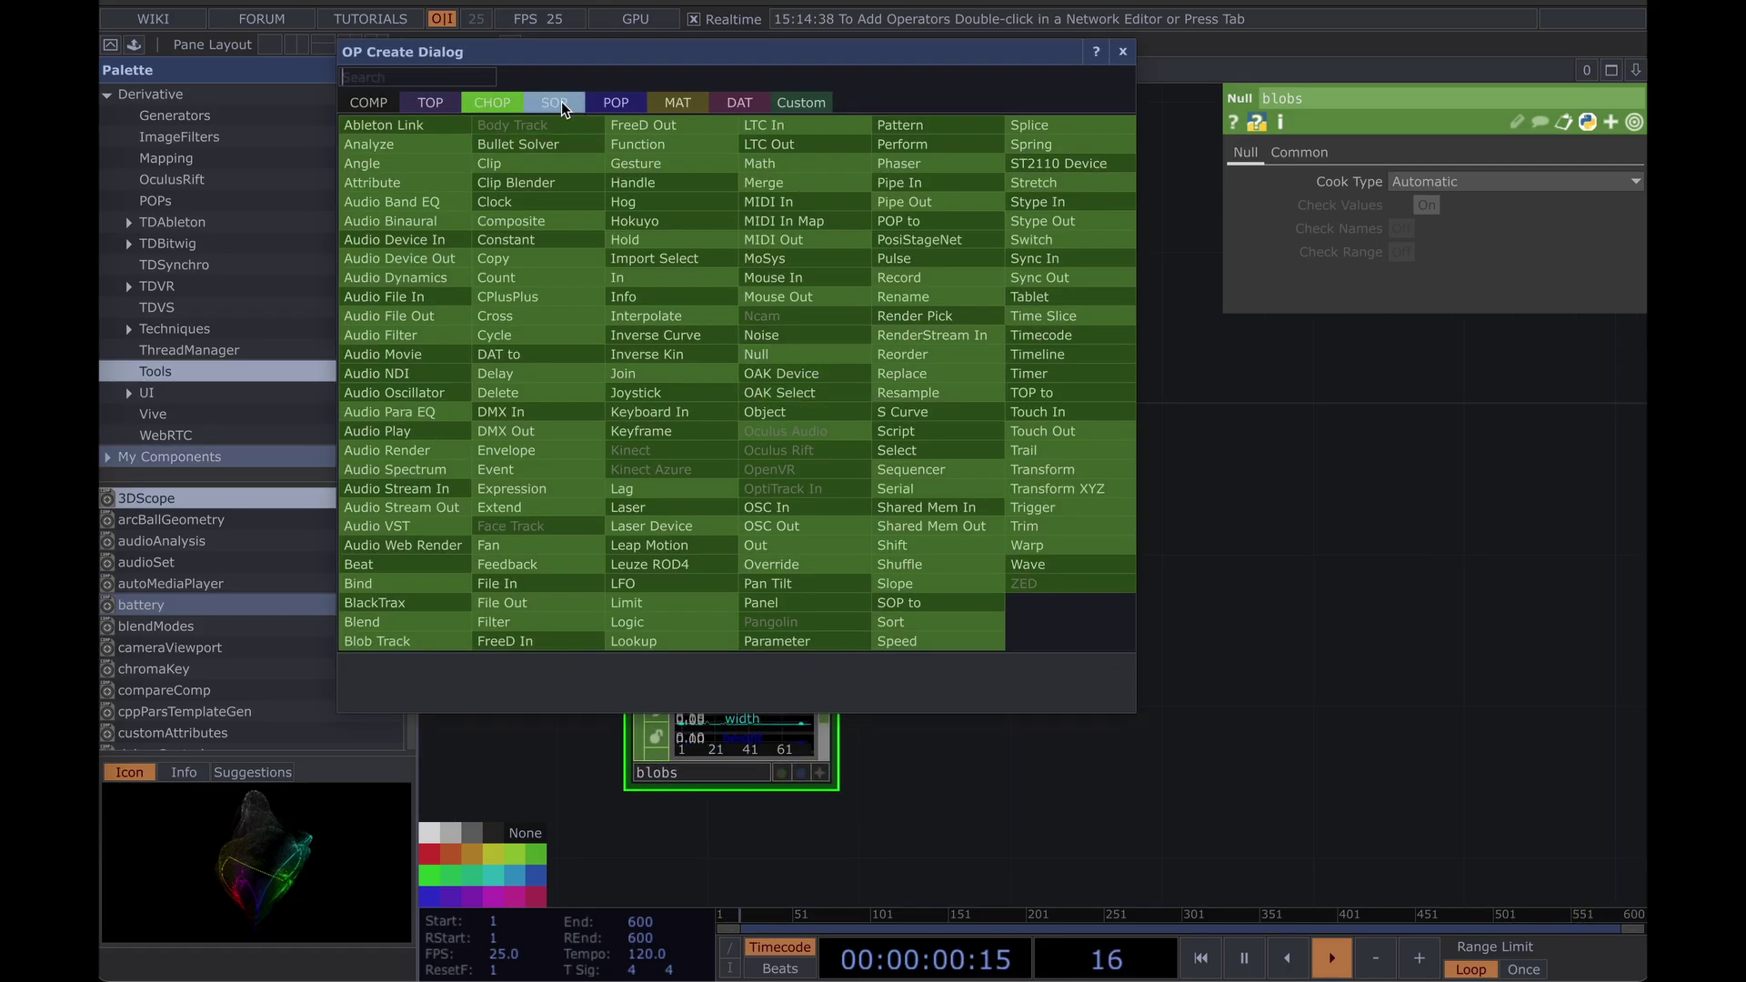
left_click(626, 96)
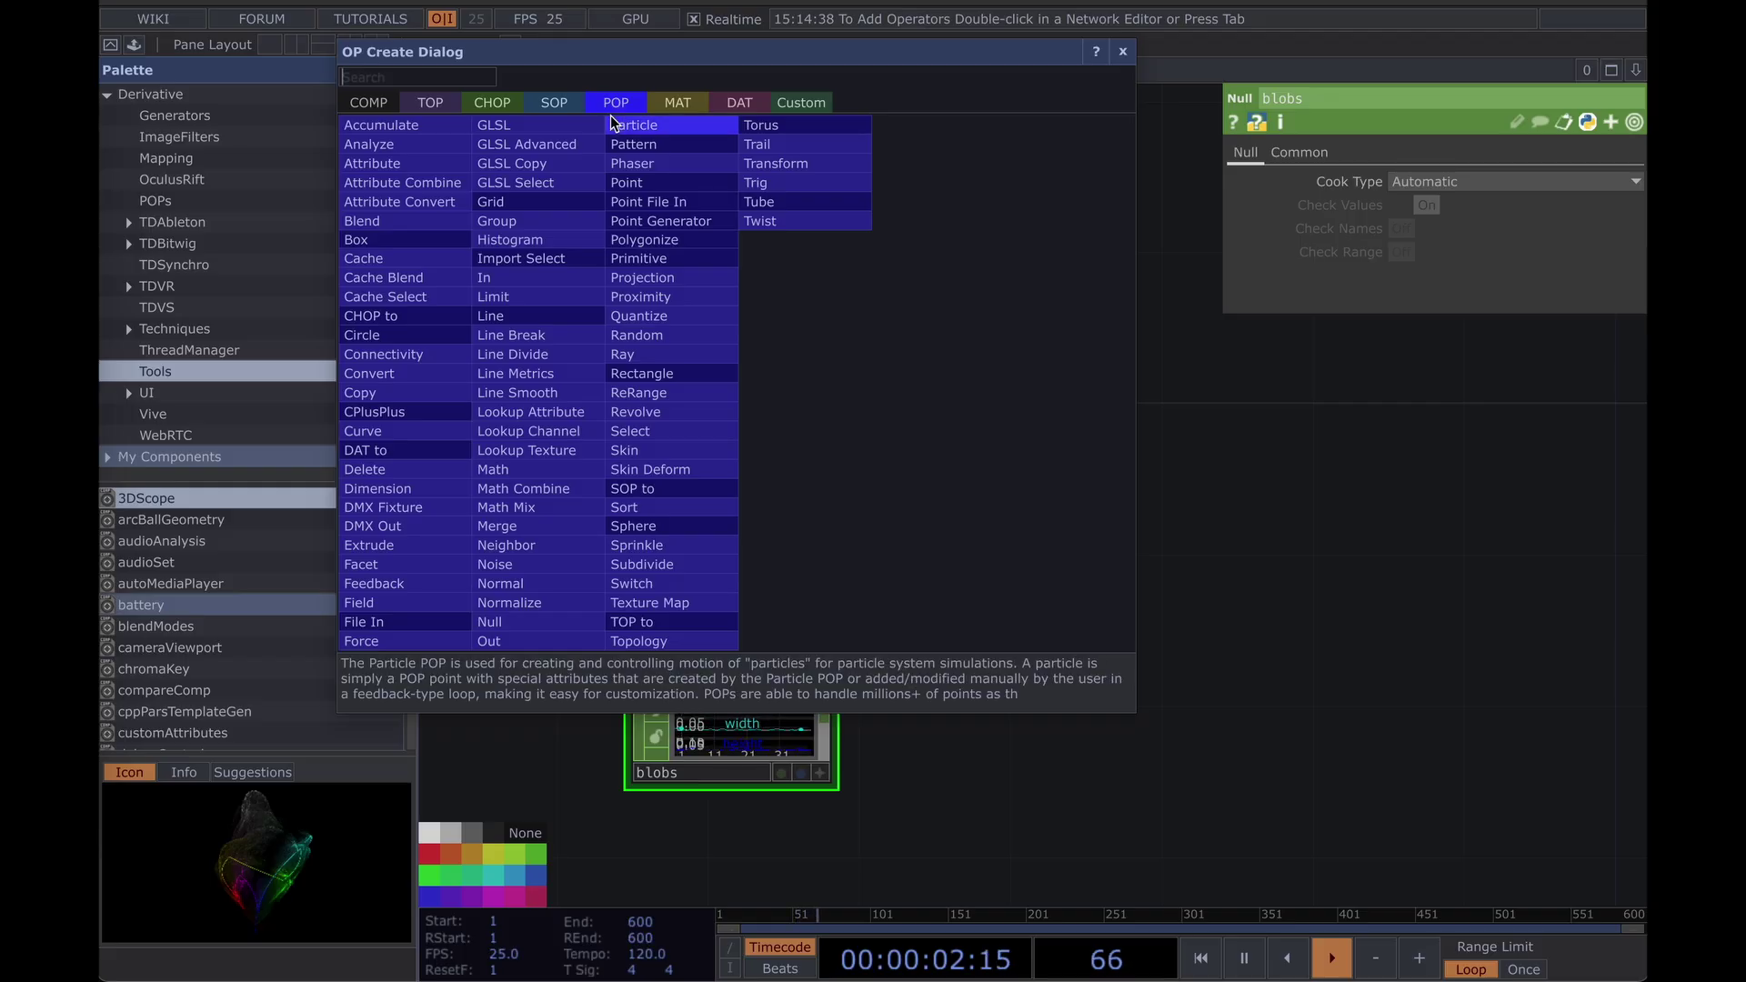
type("rec")
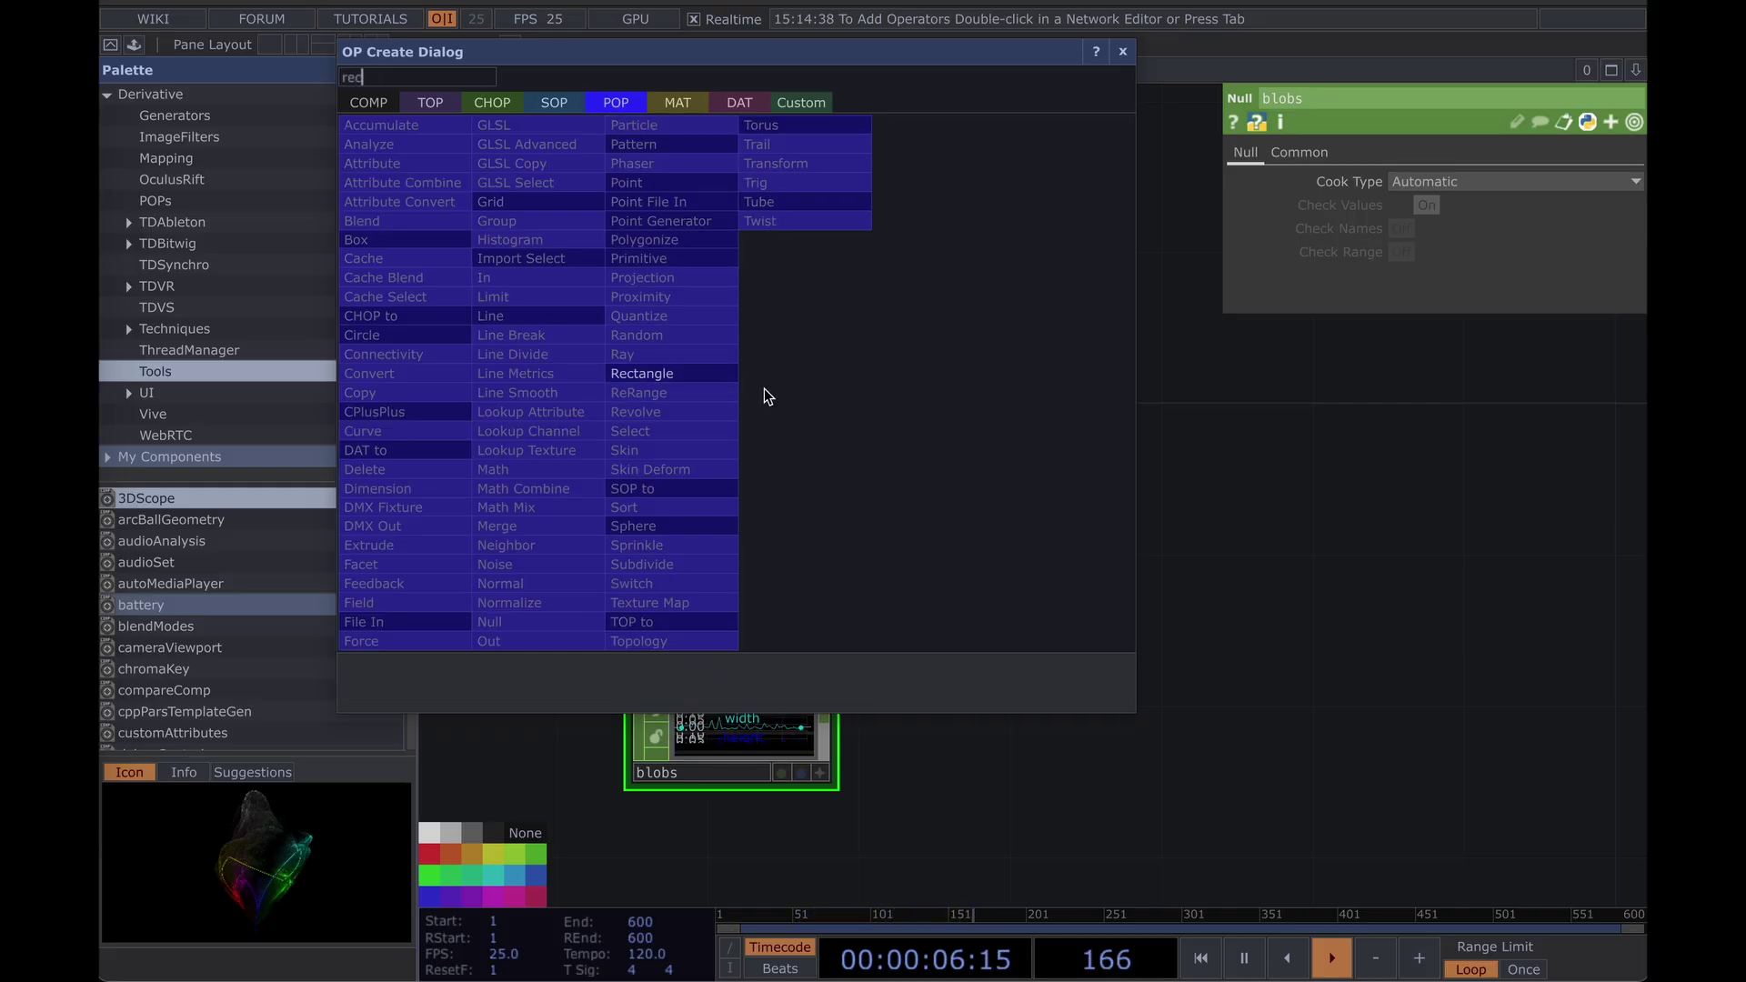
left_click(555, 105)
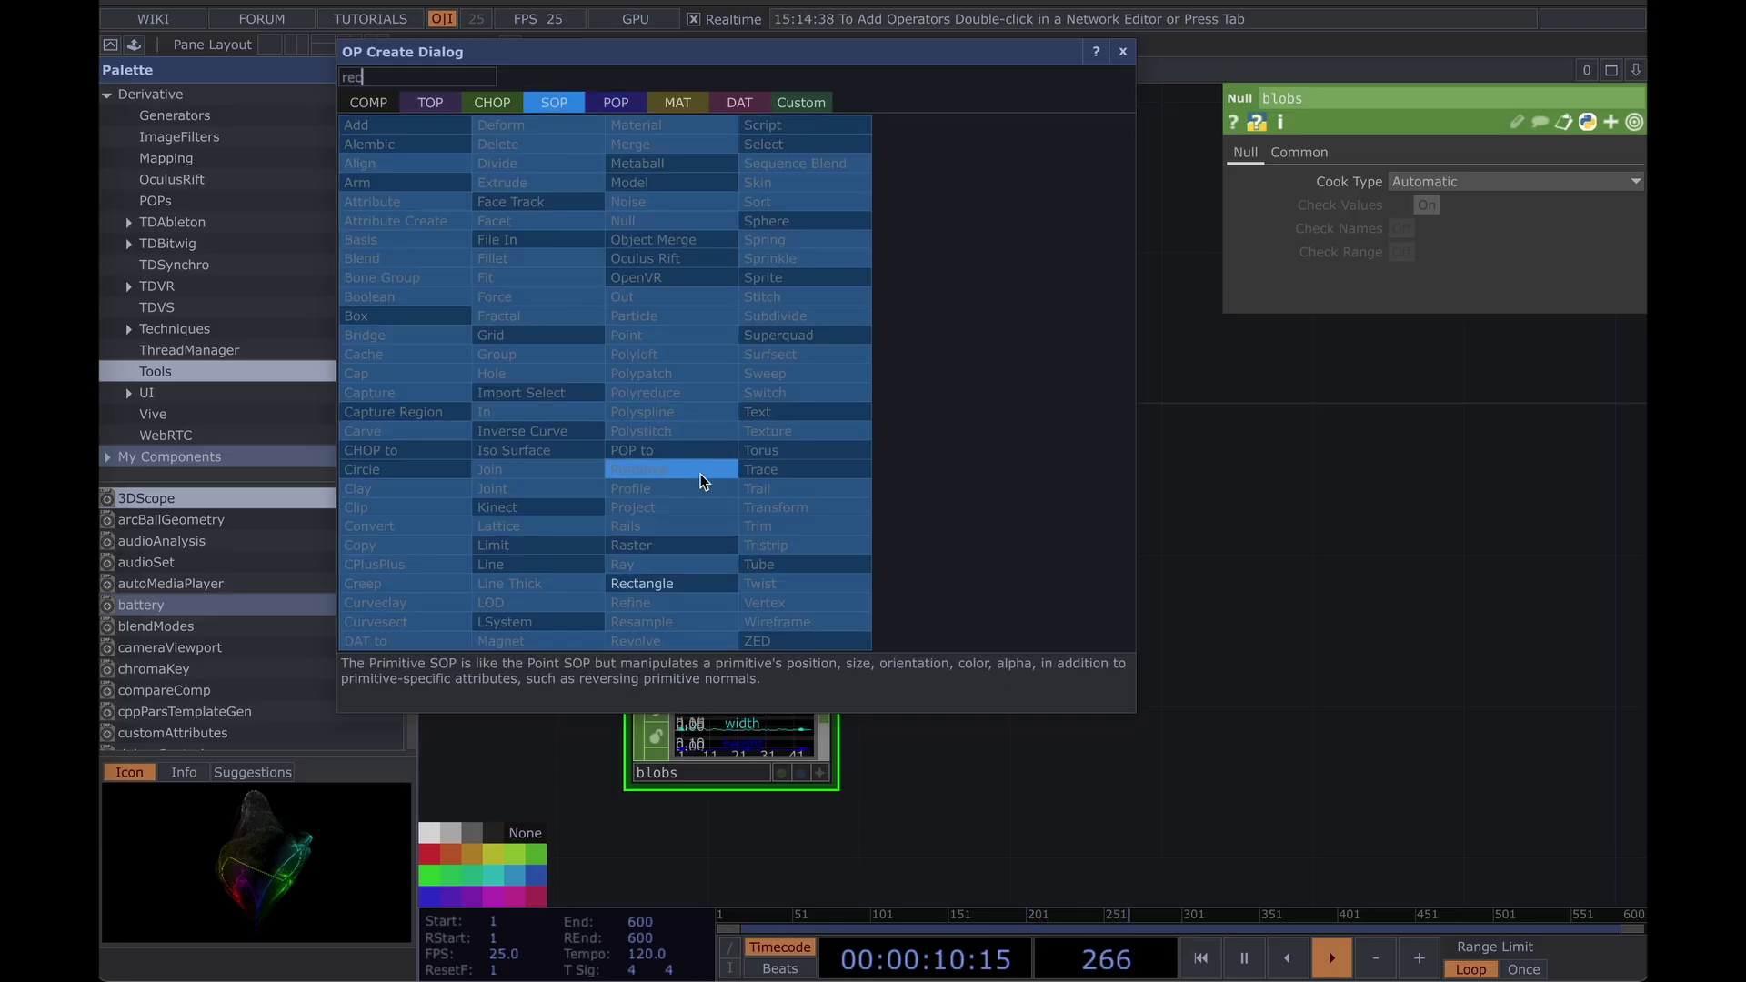
left_click(694, 582)
left_click(761, 350)
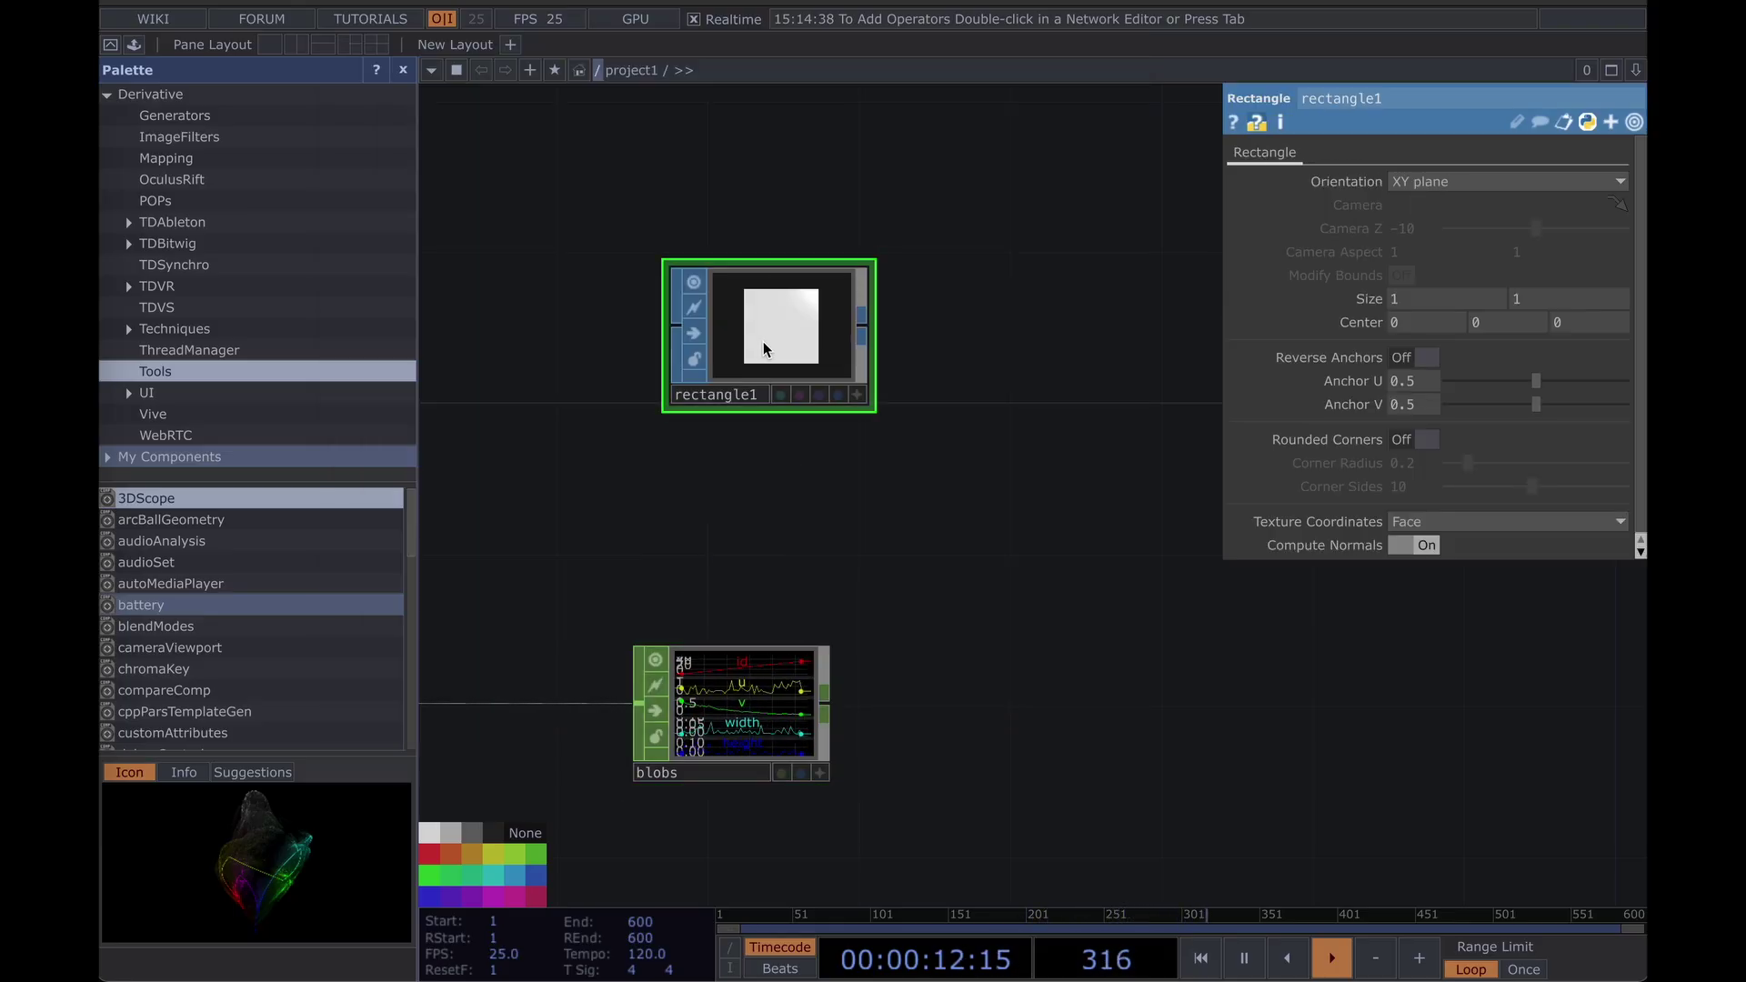
Add a Geometry COMP connected to the output of rectangle1.
scroll(940, 414, "right", 5)
left_click_drag(673, 364, 872, 353)
left_click_drag(663, 367, 949, 360)
left_click(586, 89)
type("ge")
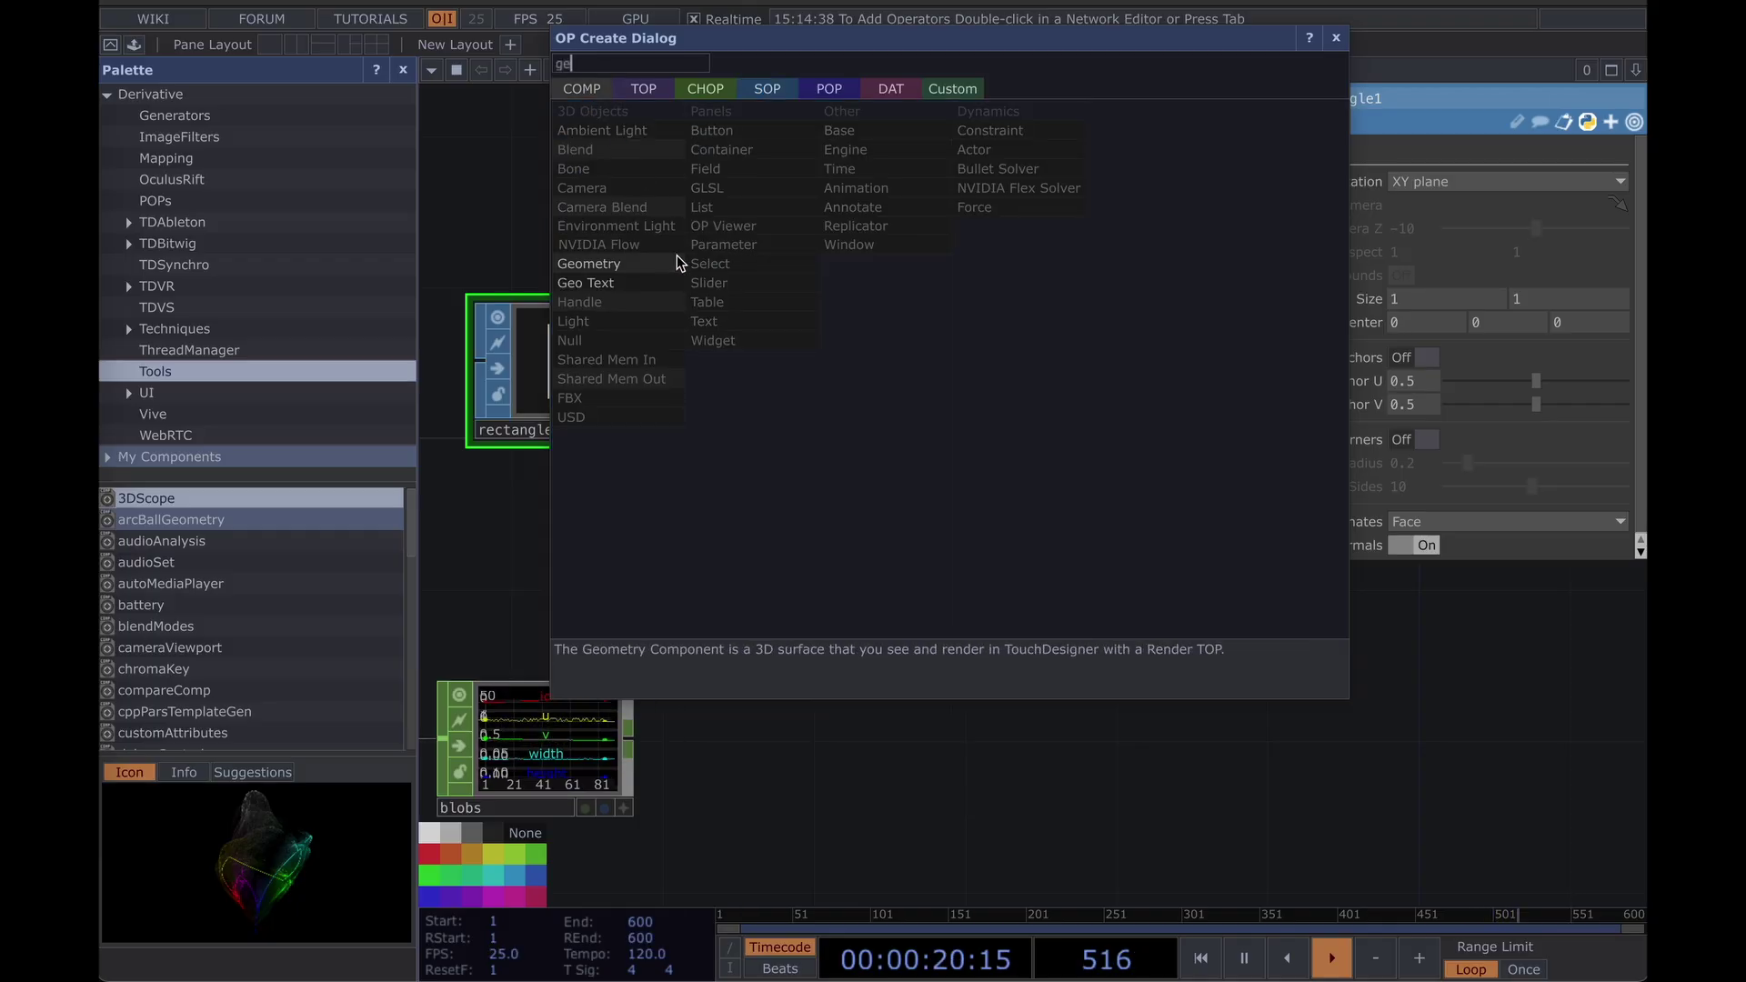
left_click(647, 264)
left_click(962, 362)
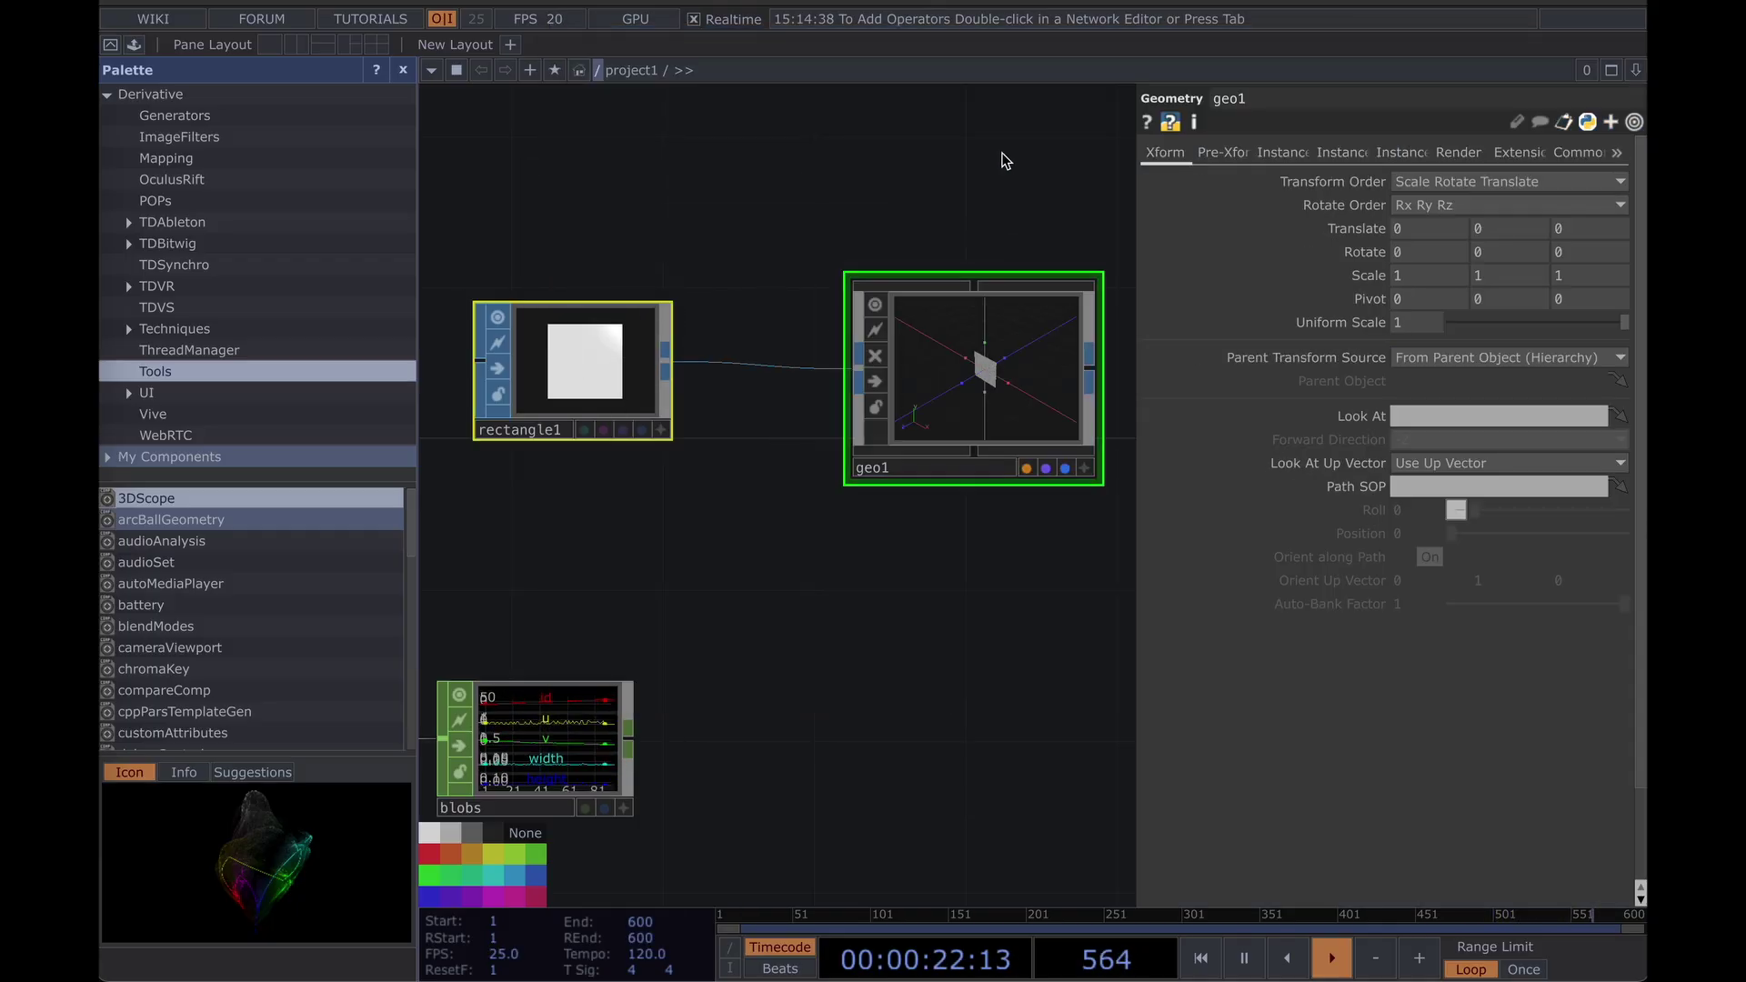
Place a Camera COMP in the network above geo1.
left_click_drag(1006, 161, 772, 359)
key("Tab")
type("c")
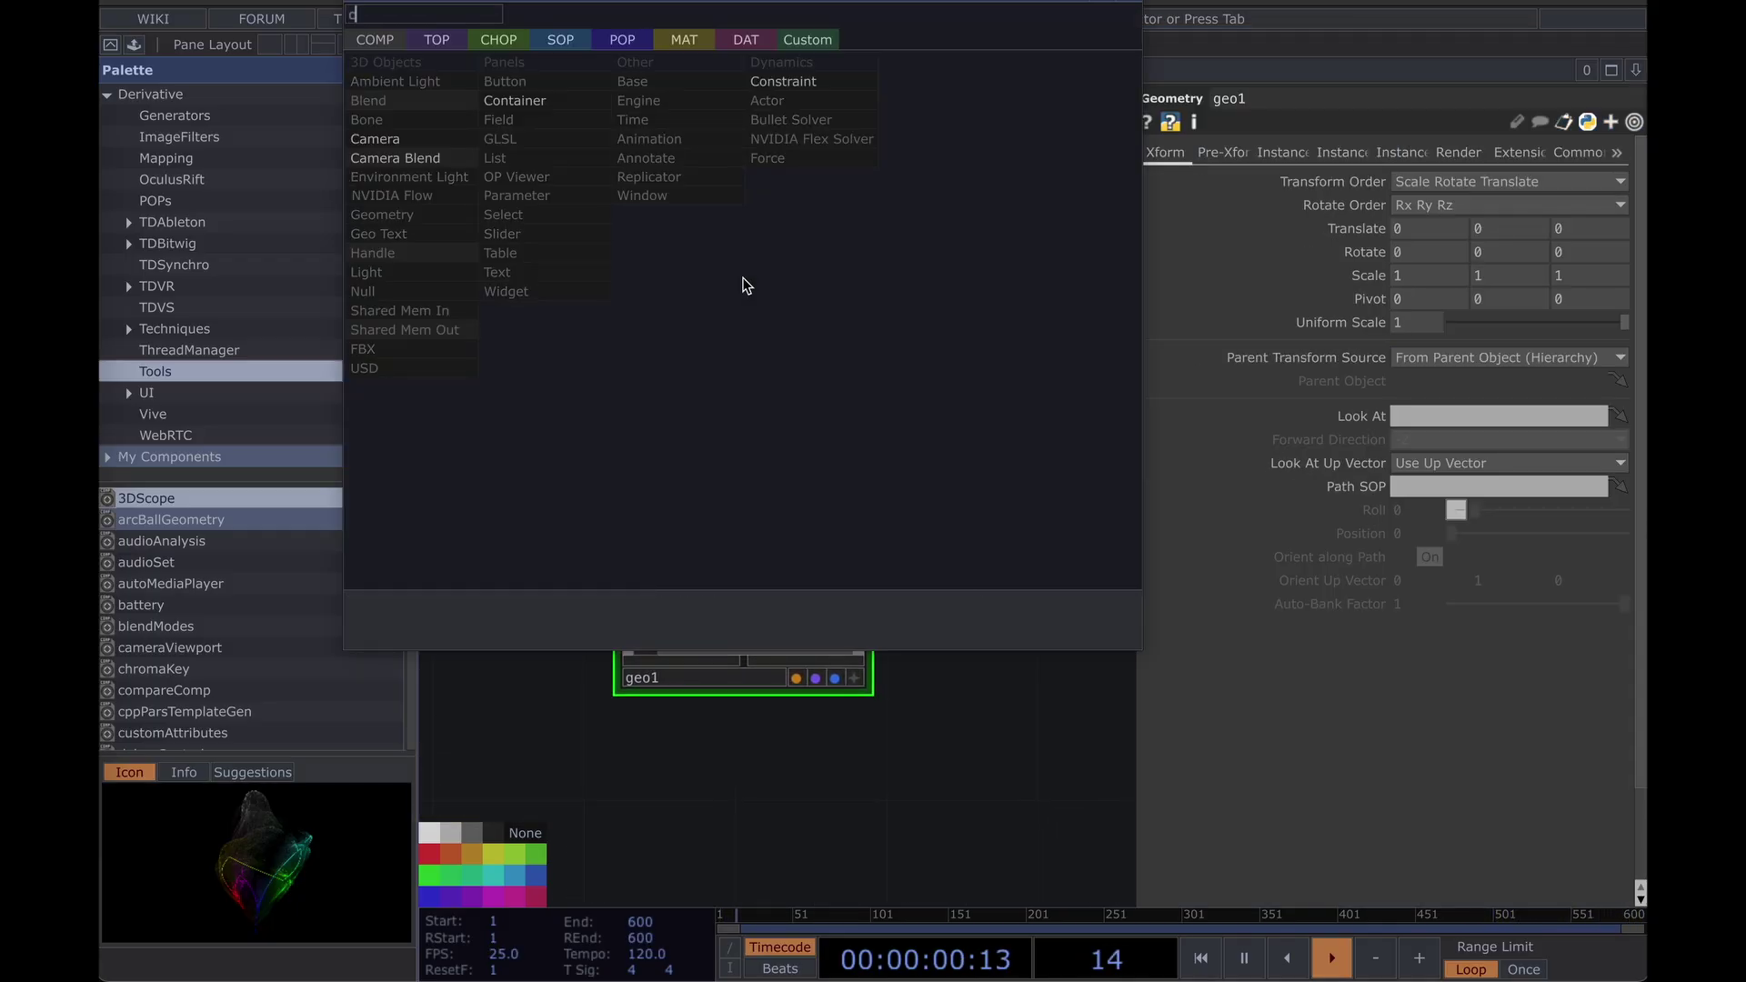
left_click(413, 140)
left_click(744, 304)
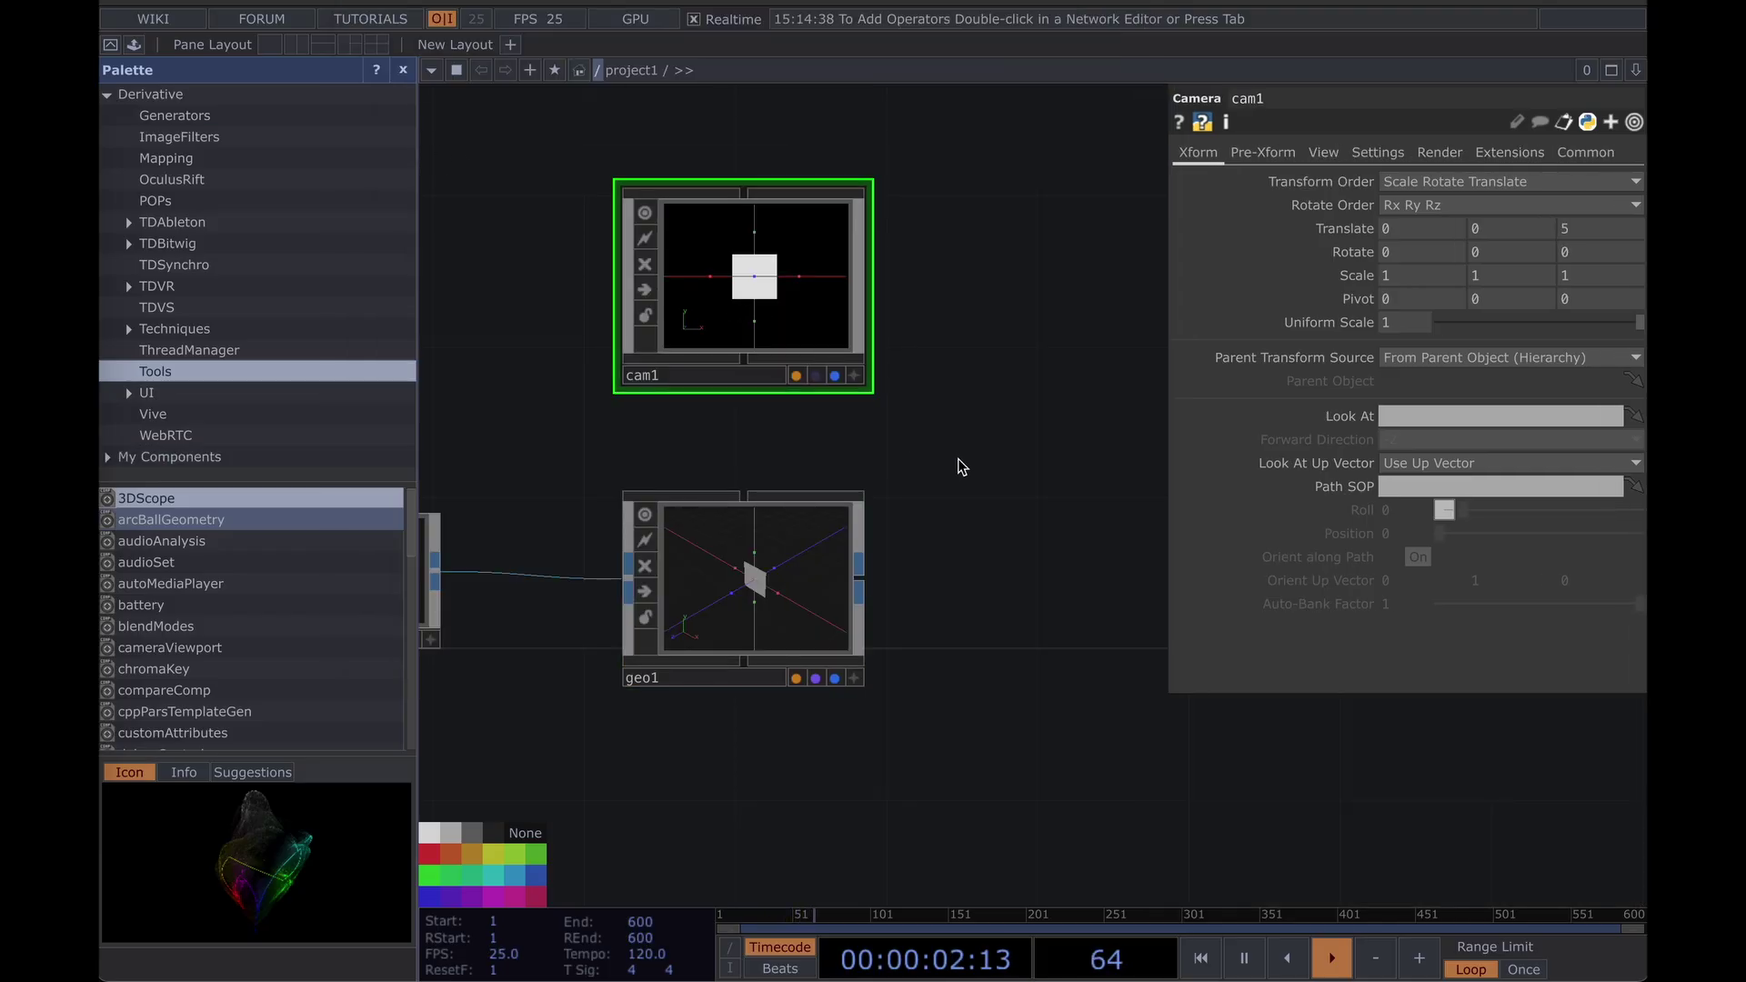
Add a Line MAT below geo1 and assign it to geo1 as its material.
left_click_drag(870, 785, 886, 590)
key("Tab")
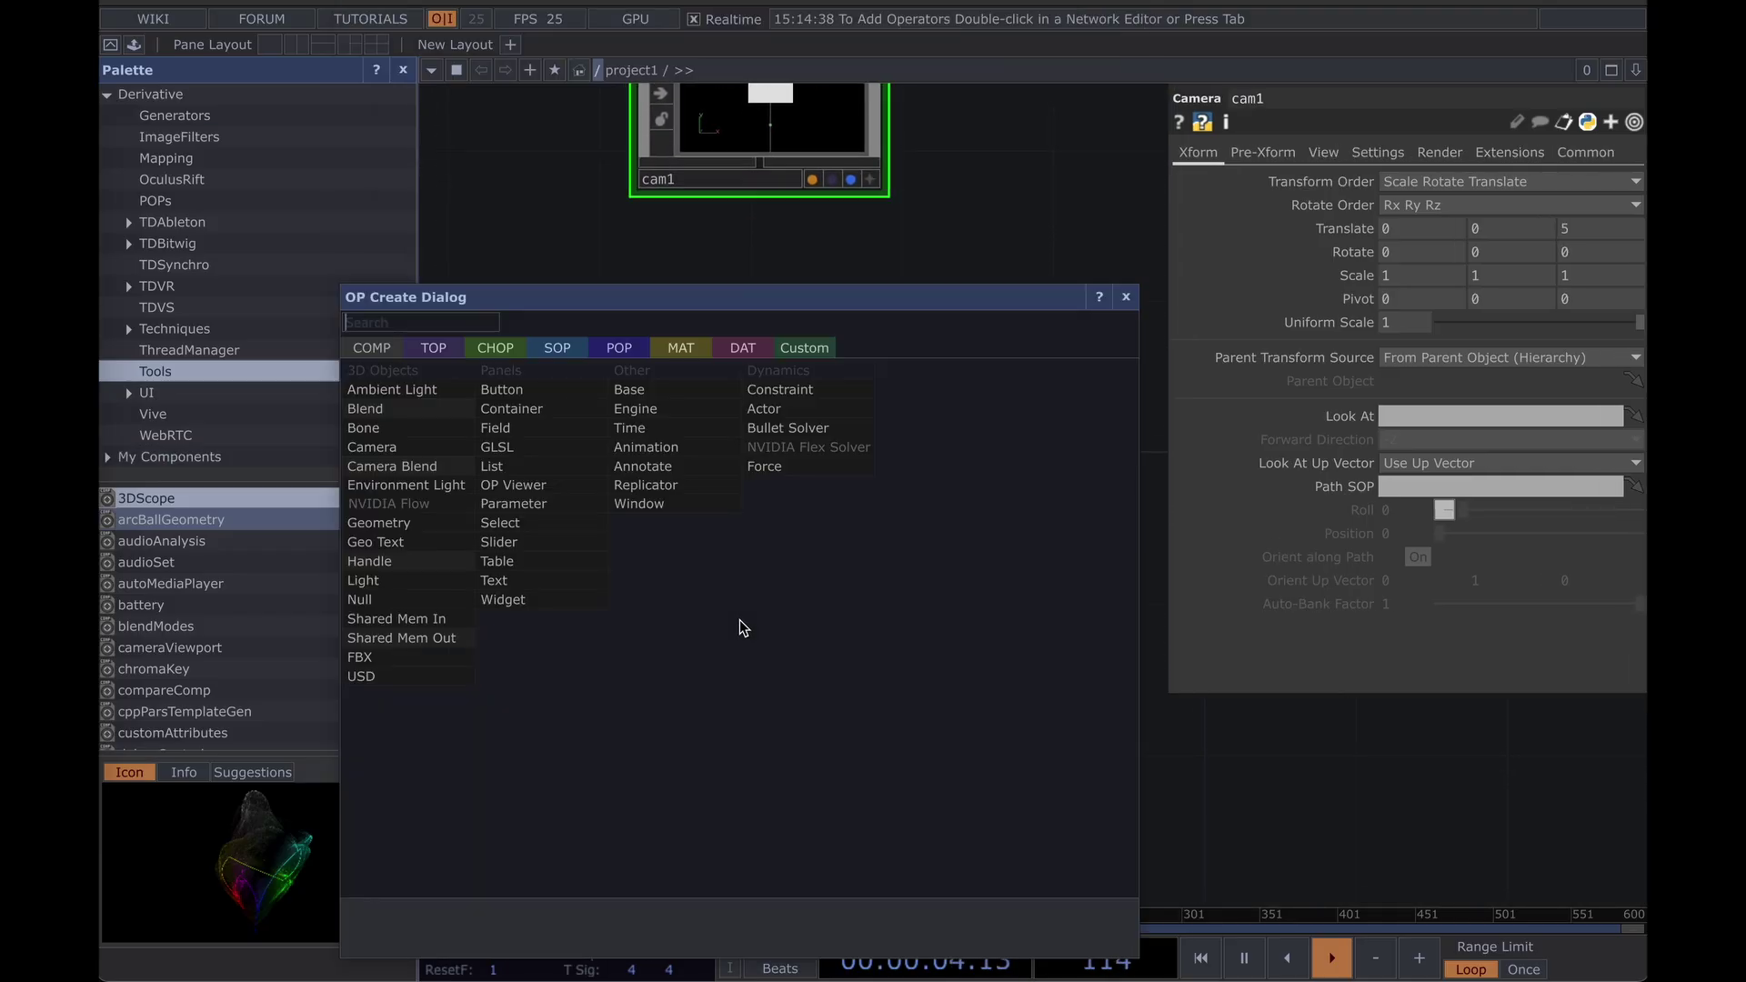
type("line")
left_click(681, 353)
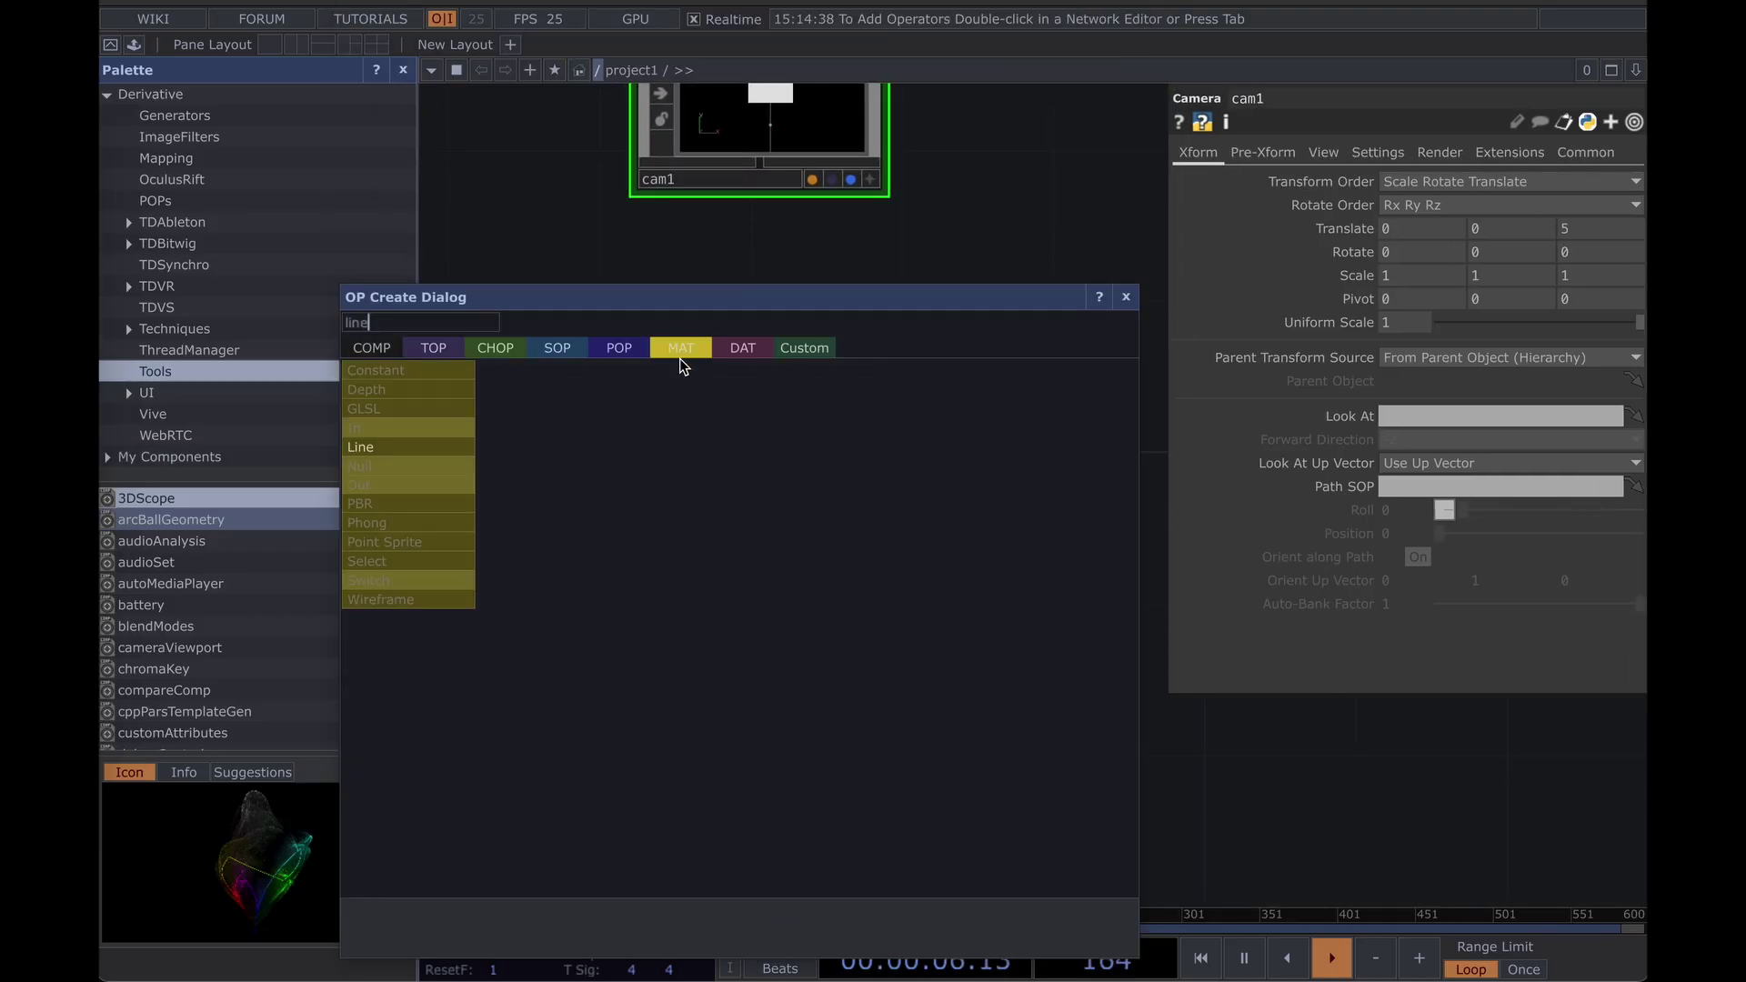
left_click(379, 445)
left_click(749, 601)
left_click_drag(591, 593, 721, 592)
left_click_drag(866, 652, 829, 425)
left_click(855, 395)
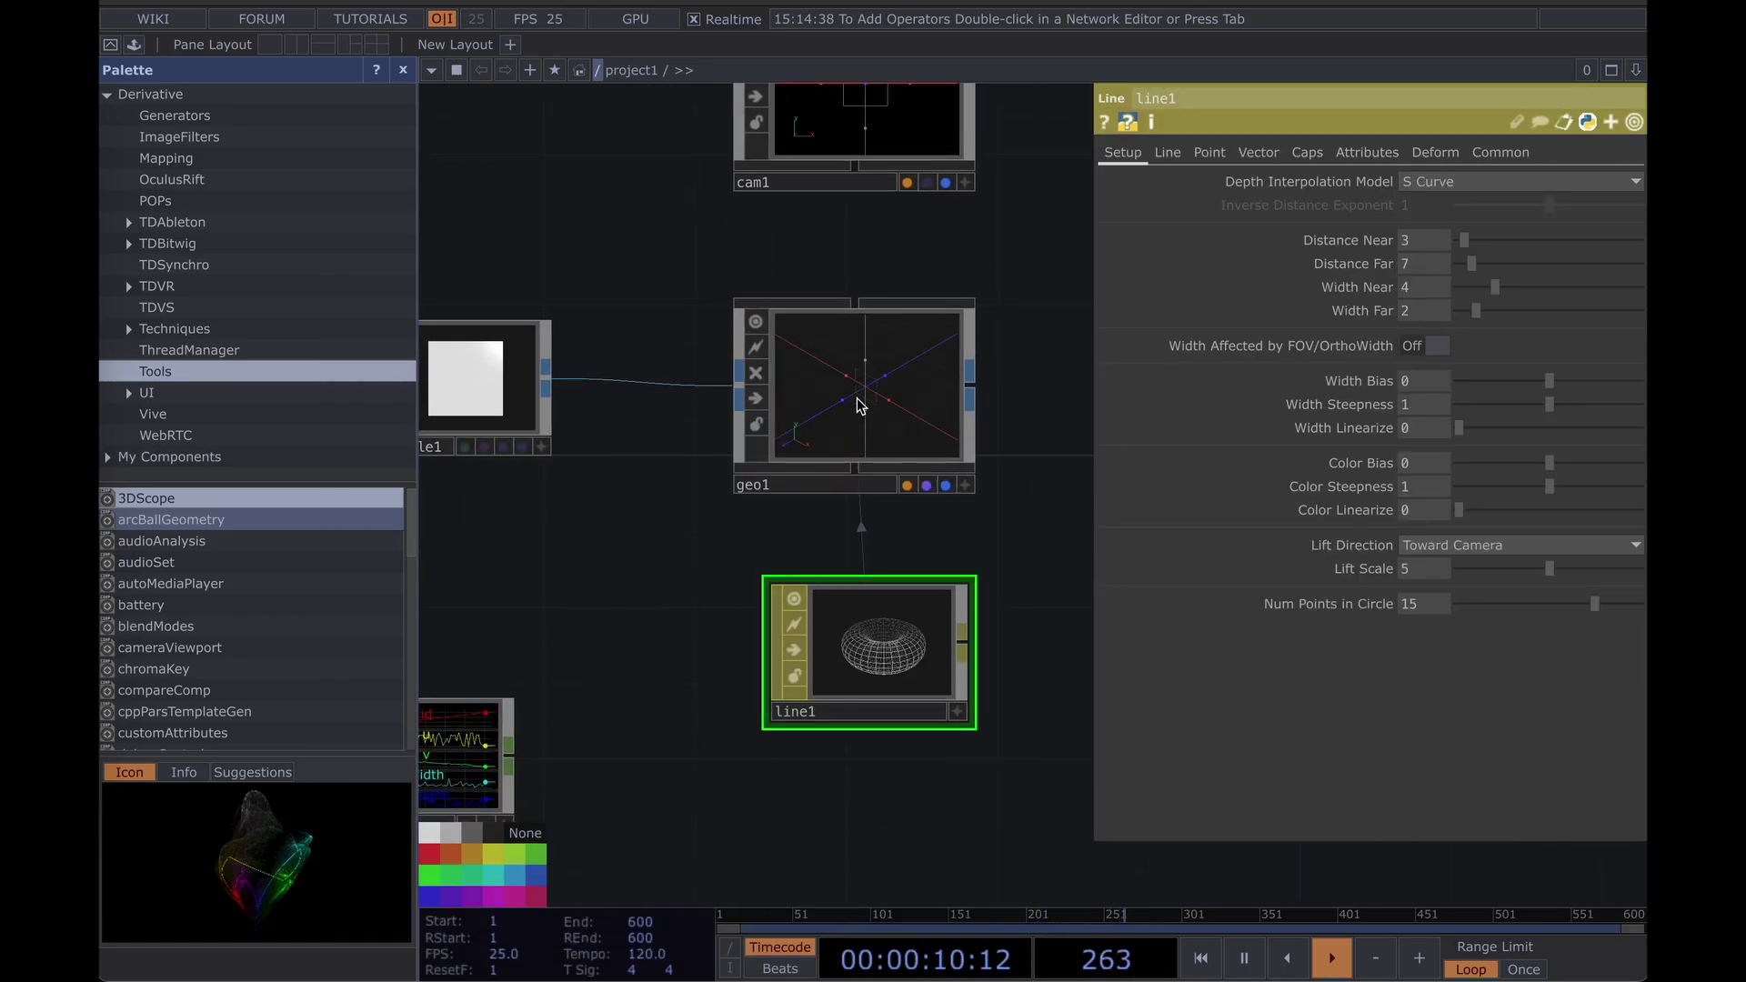
Set the Line MAT's Width Near and Width Far to 1.
left_click_drag(729, 519, 631, 526)
scroll(784, 396, "up", 6)
scroll(698, 368, "down", 6)
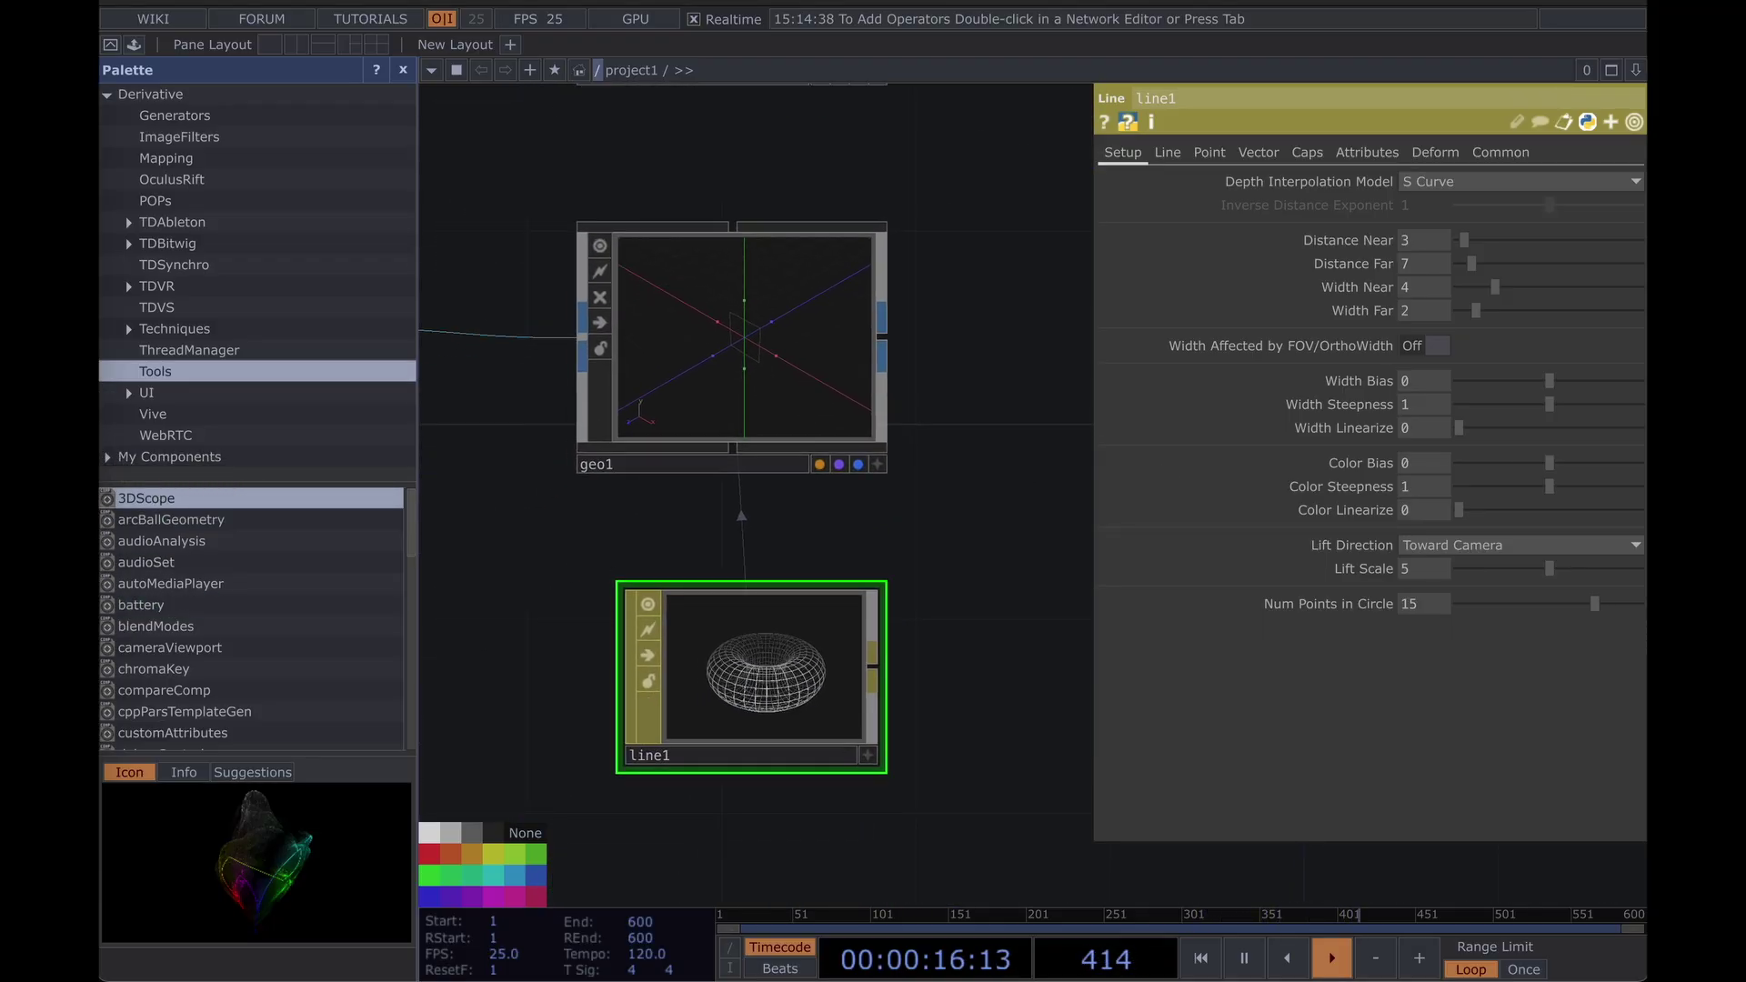
left_click_drag(953, 568, 872, 531)
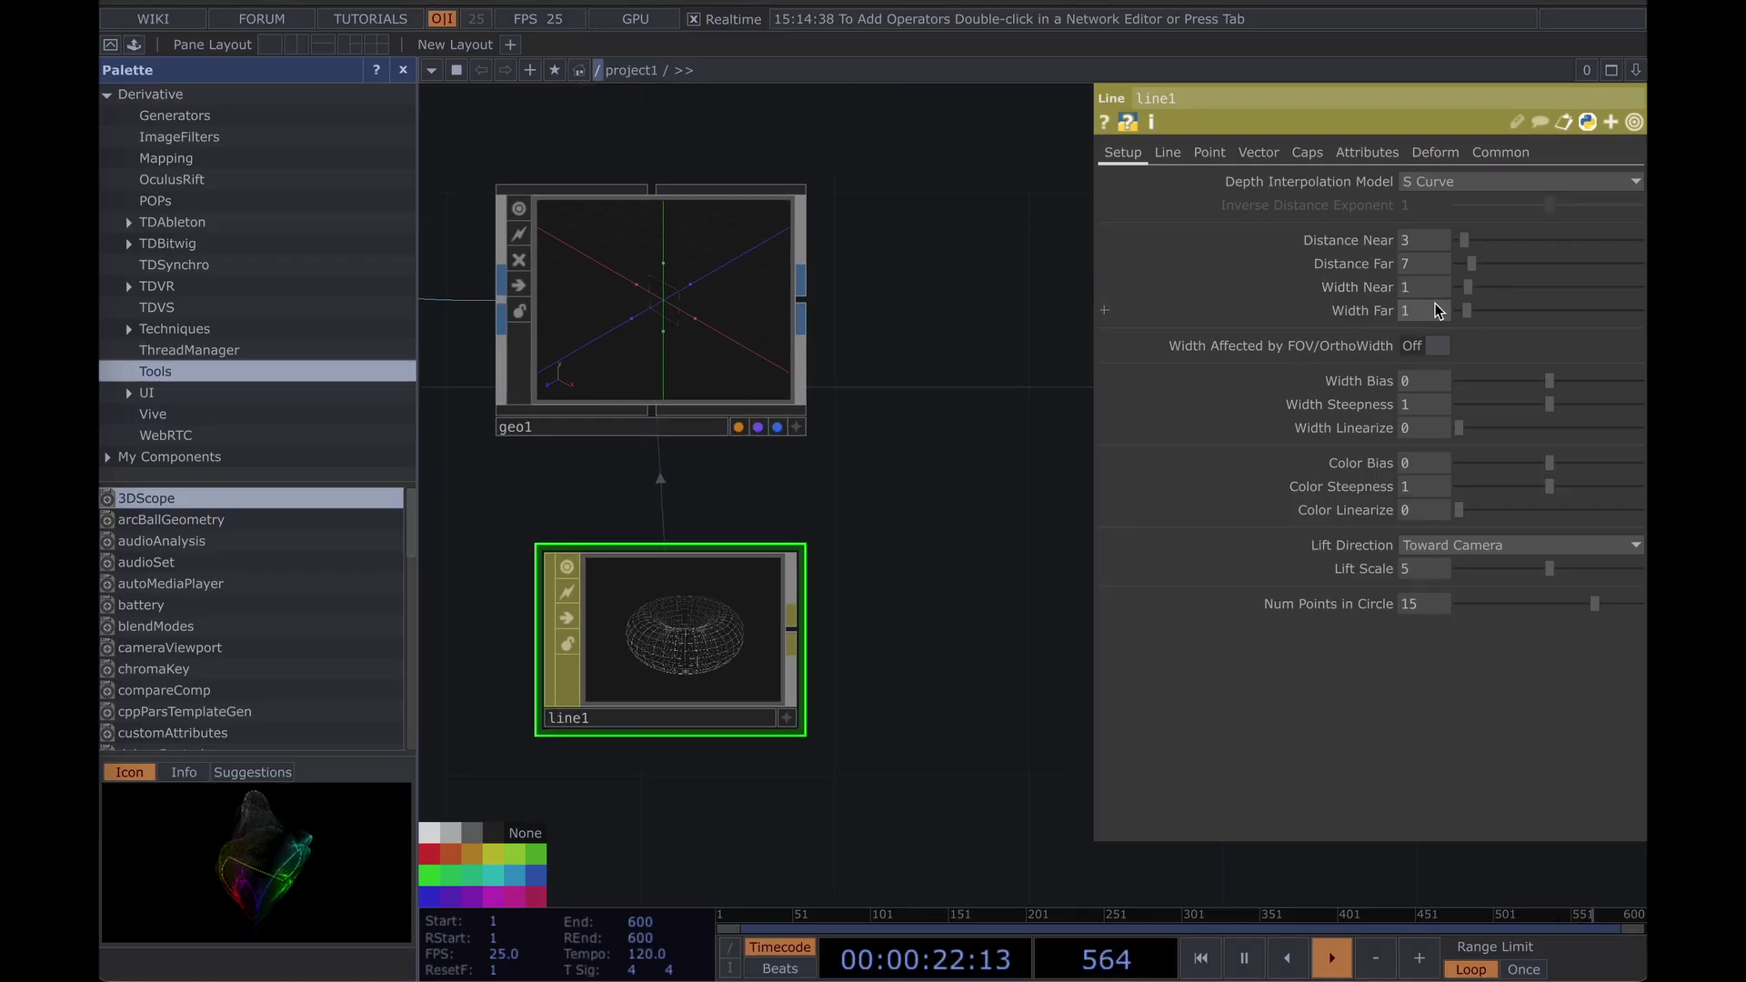
Set the Line MAT's Line Near Color to pure red (1, 0, 0).
left_click(1168, 153)
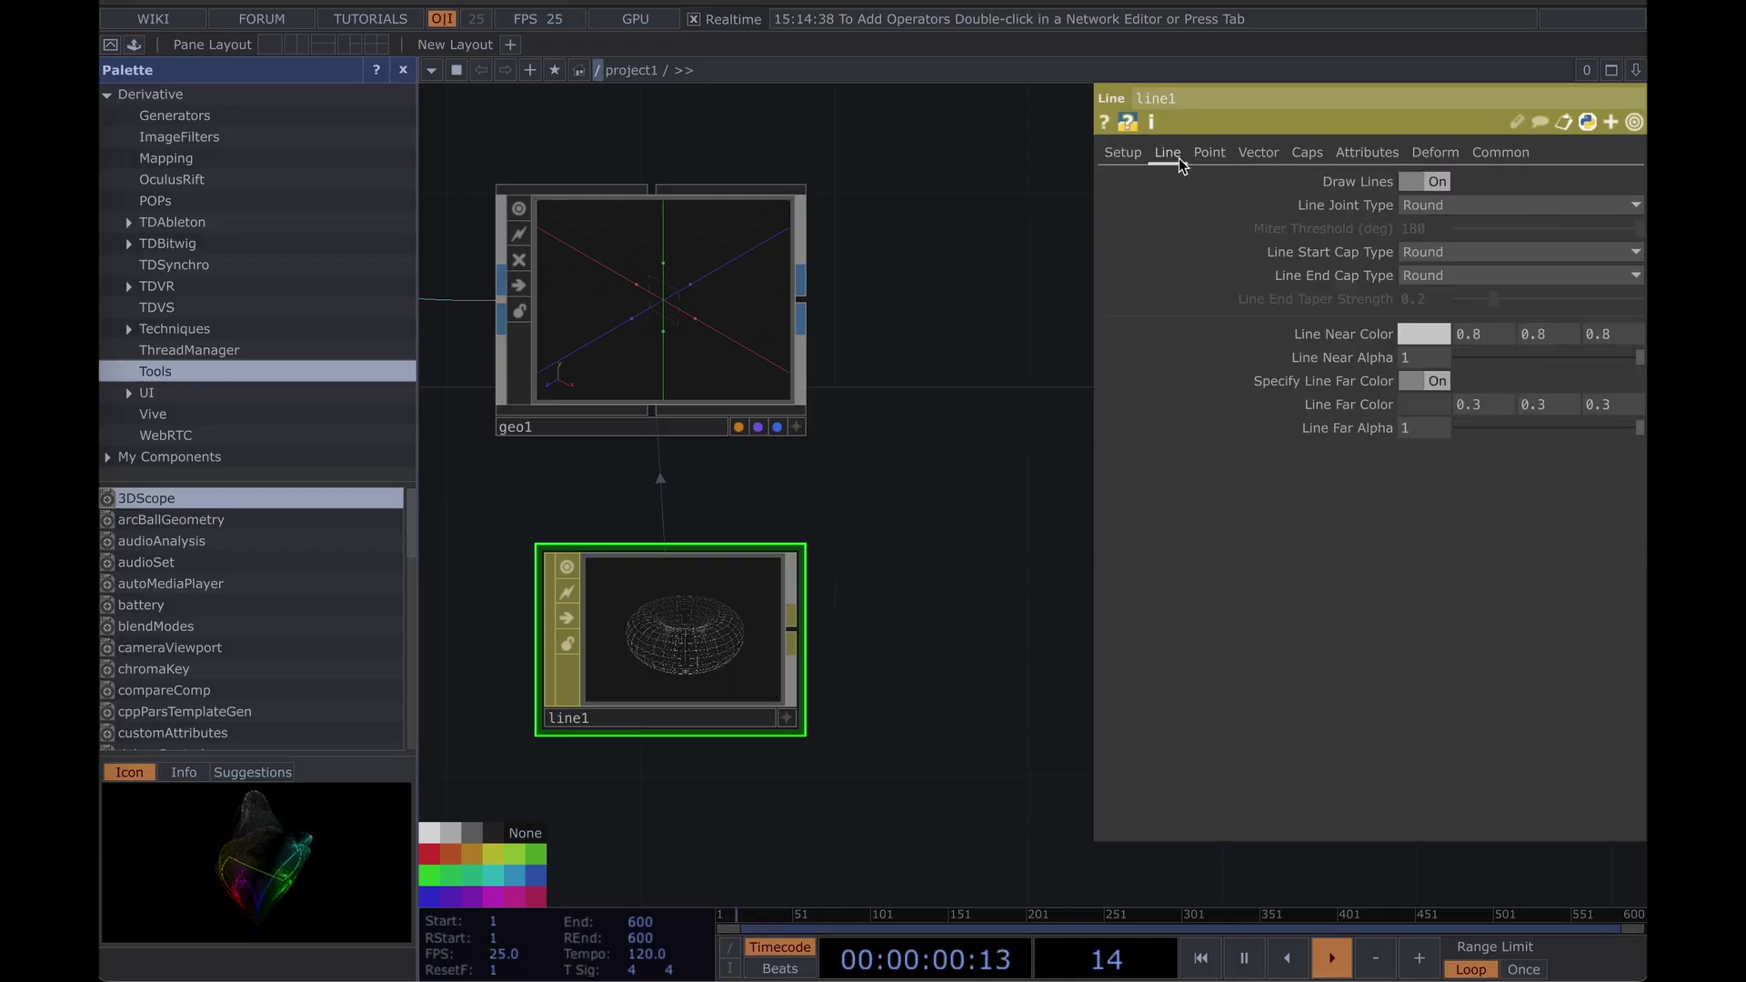
left_click(1423, 329)
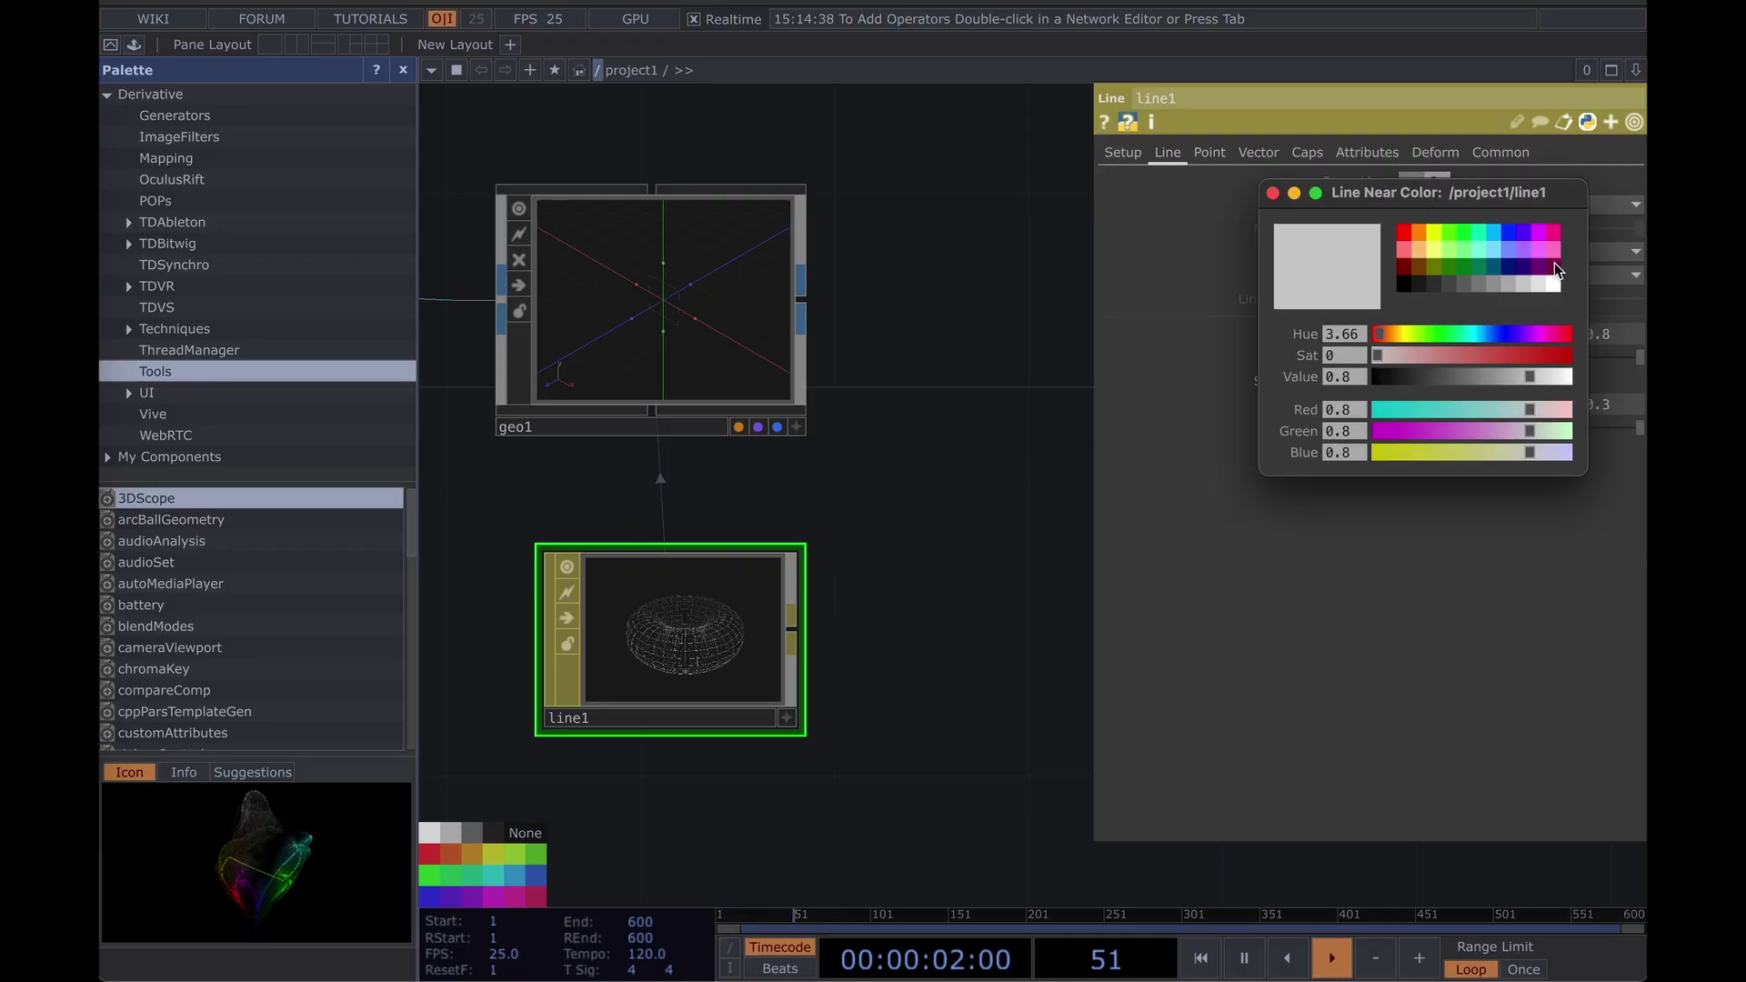
left_click(1404, 234)
left_click(1273, 192)
Add a Render TOP beside geo1, leaving some space between the two nodes.
scroll(908, 440, "down", 4)
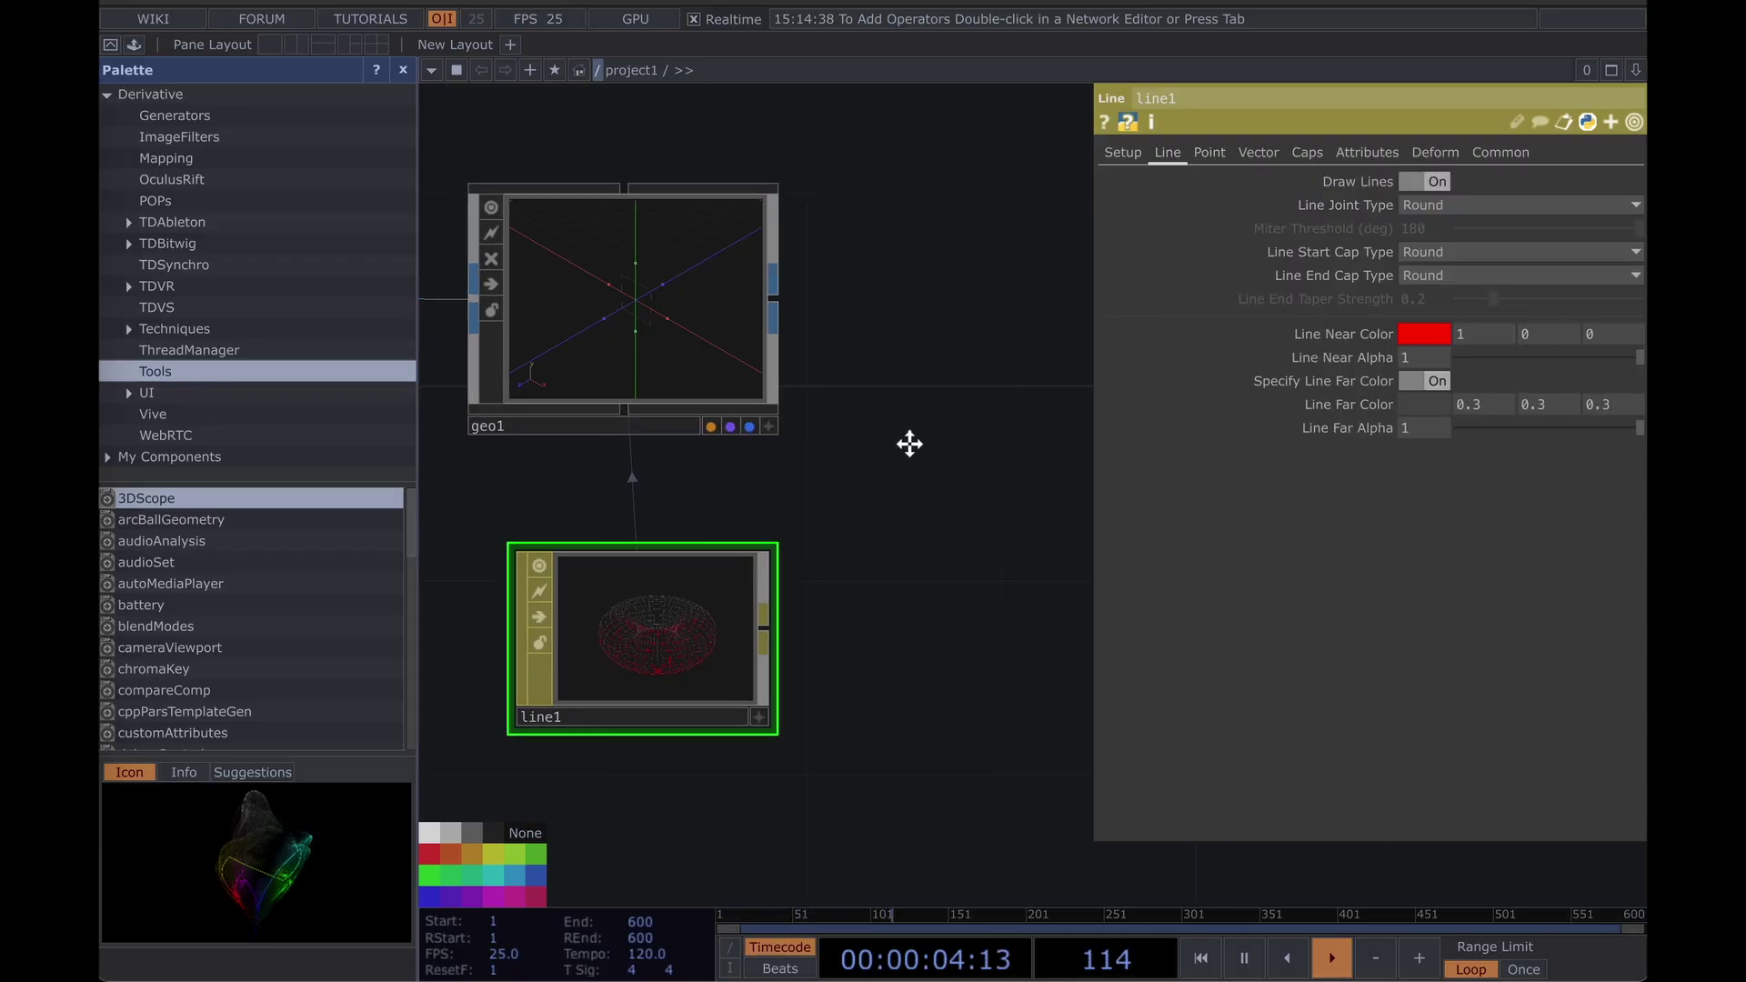
left_click_drag(869, 477, 786, 523)
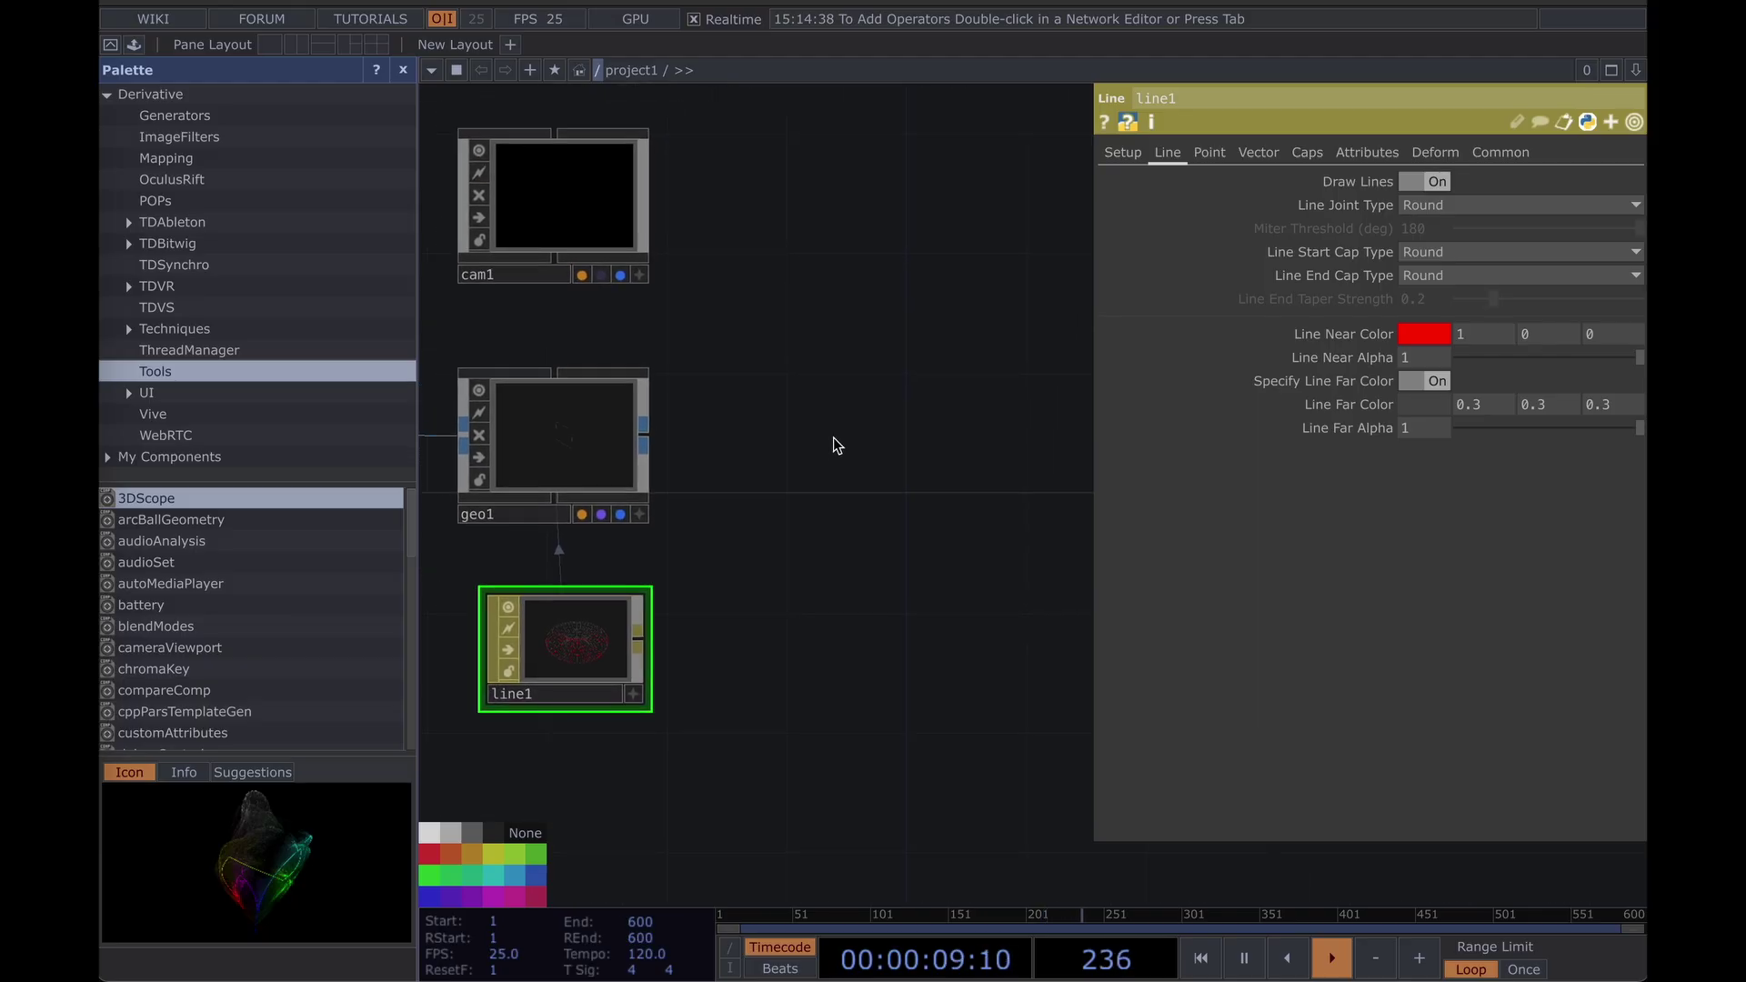
key("Tab")
left_click(527, 164)
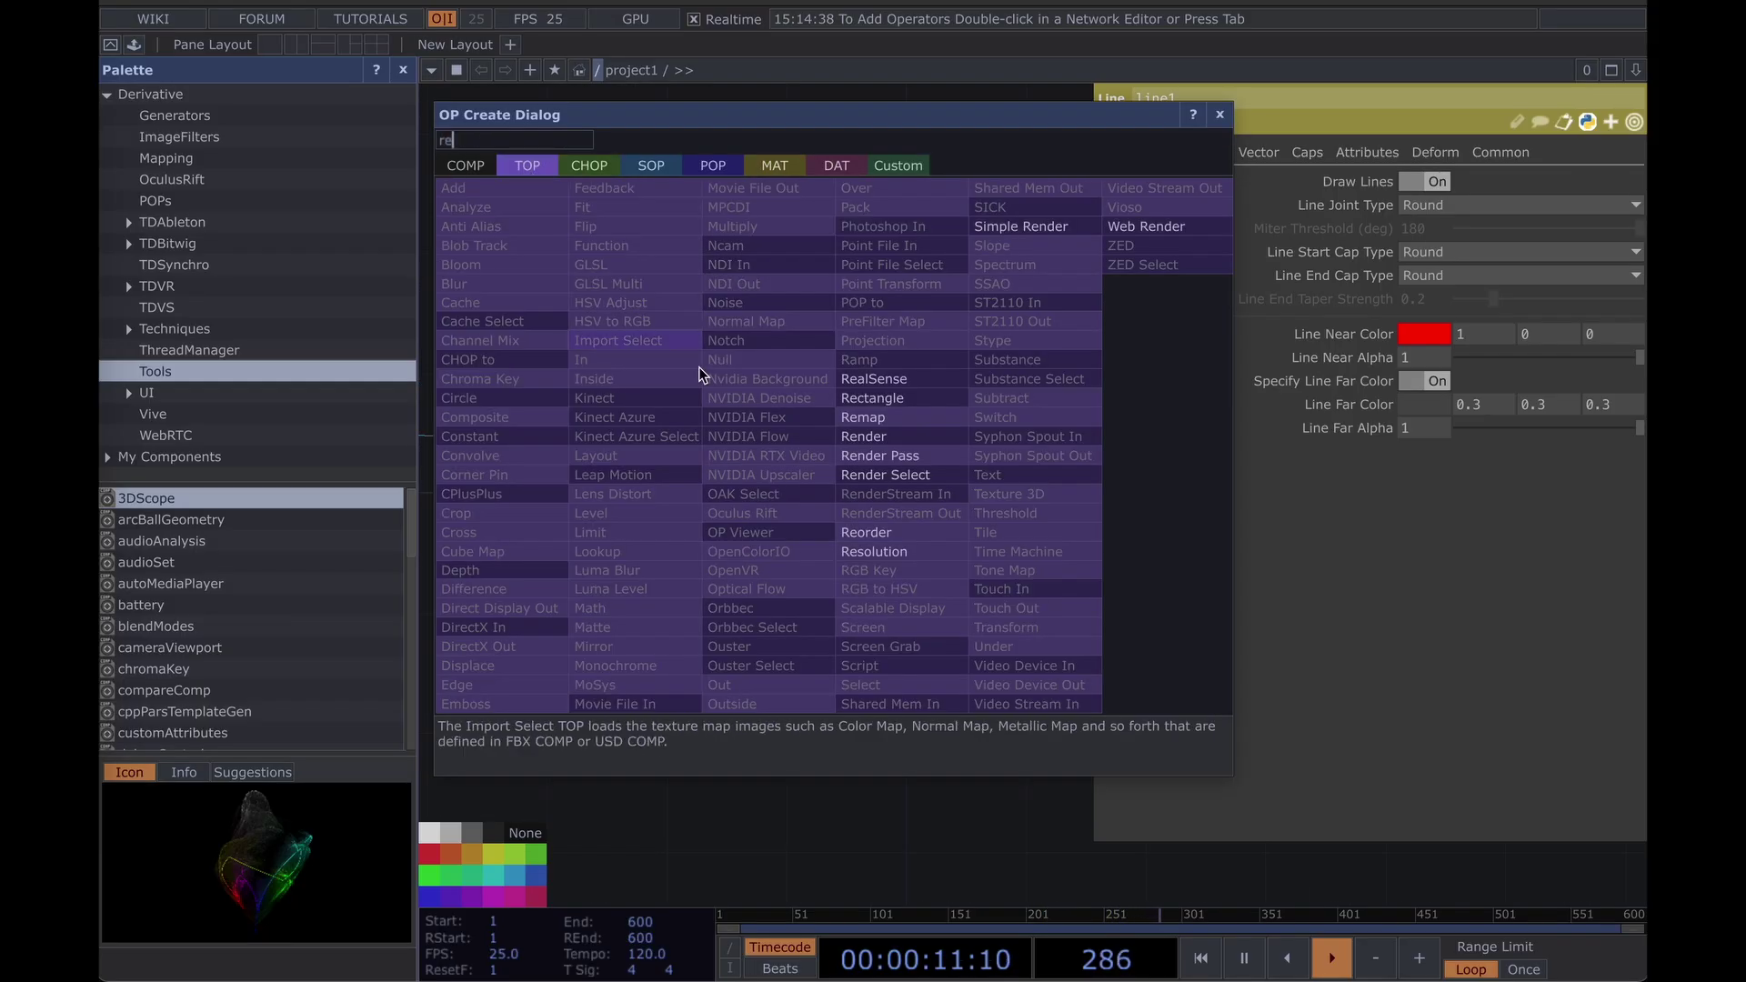
left_click(882, 432)
left_click(798, 435)
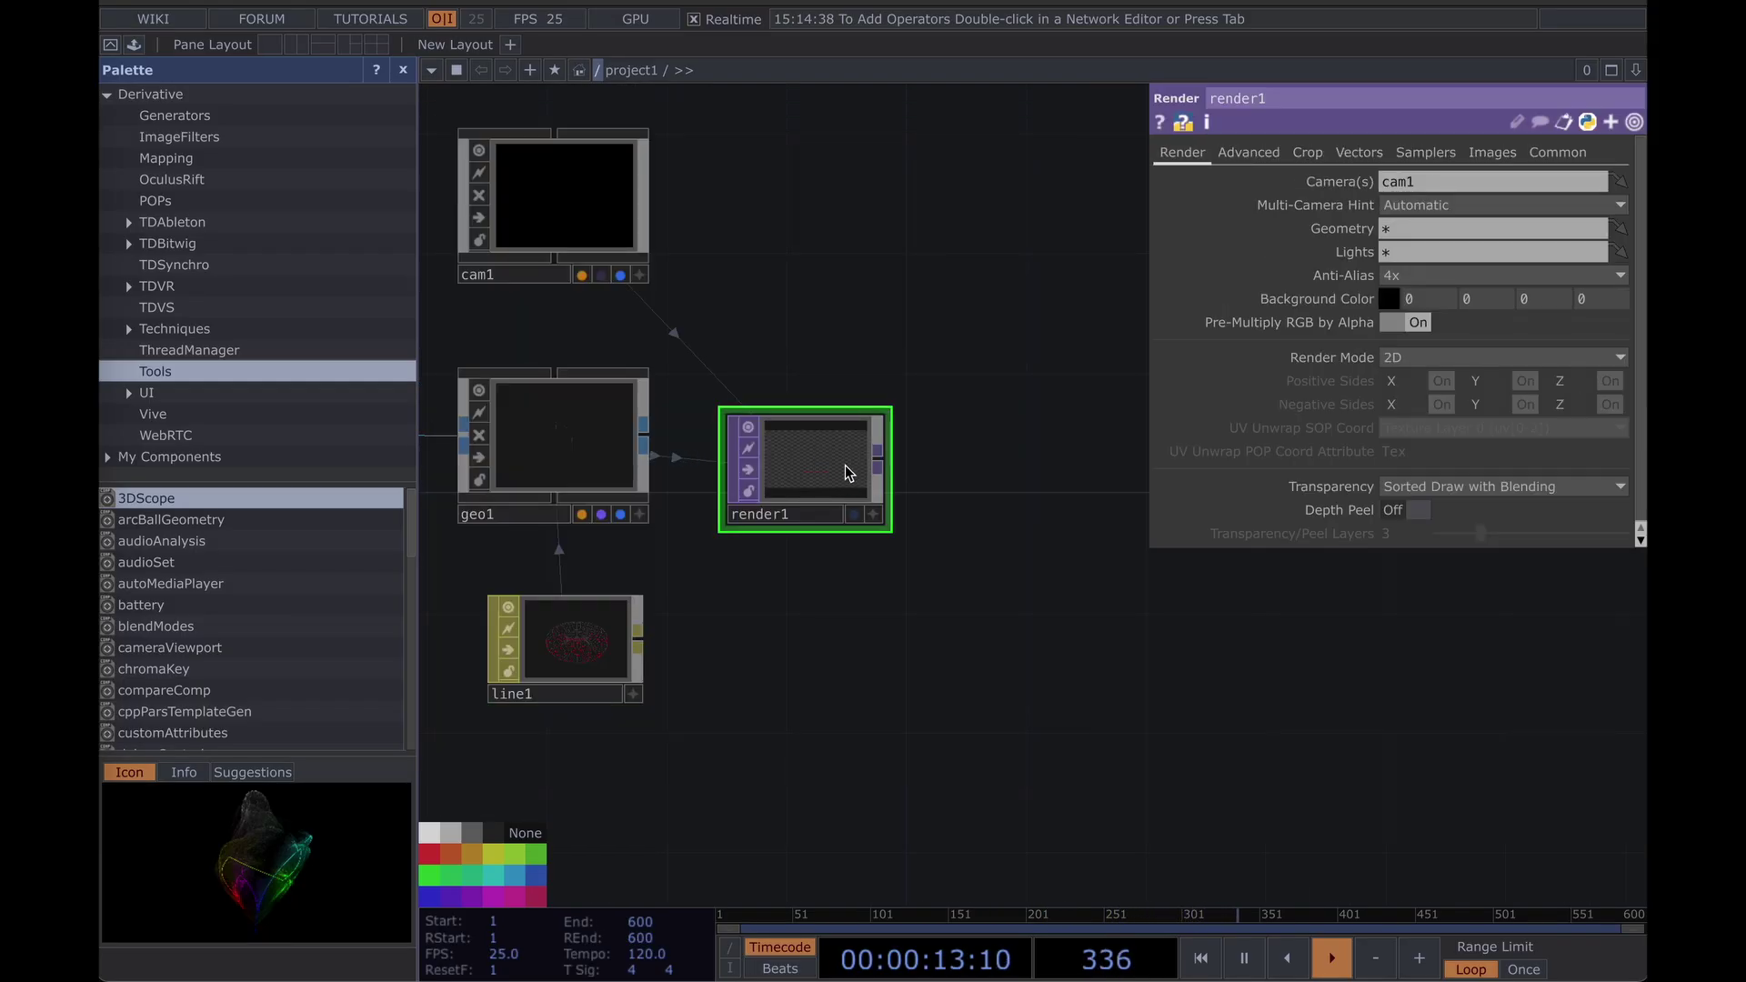
left_click_drag(844, 465, 871, 466)
Set render1's resolution to the expressions op('video').width and op('video').height.
left_click(1554, 153)
left_click(1355, 182)
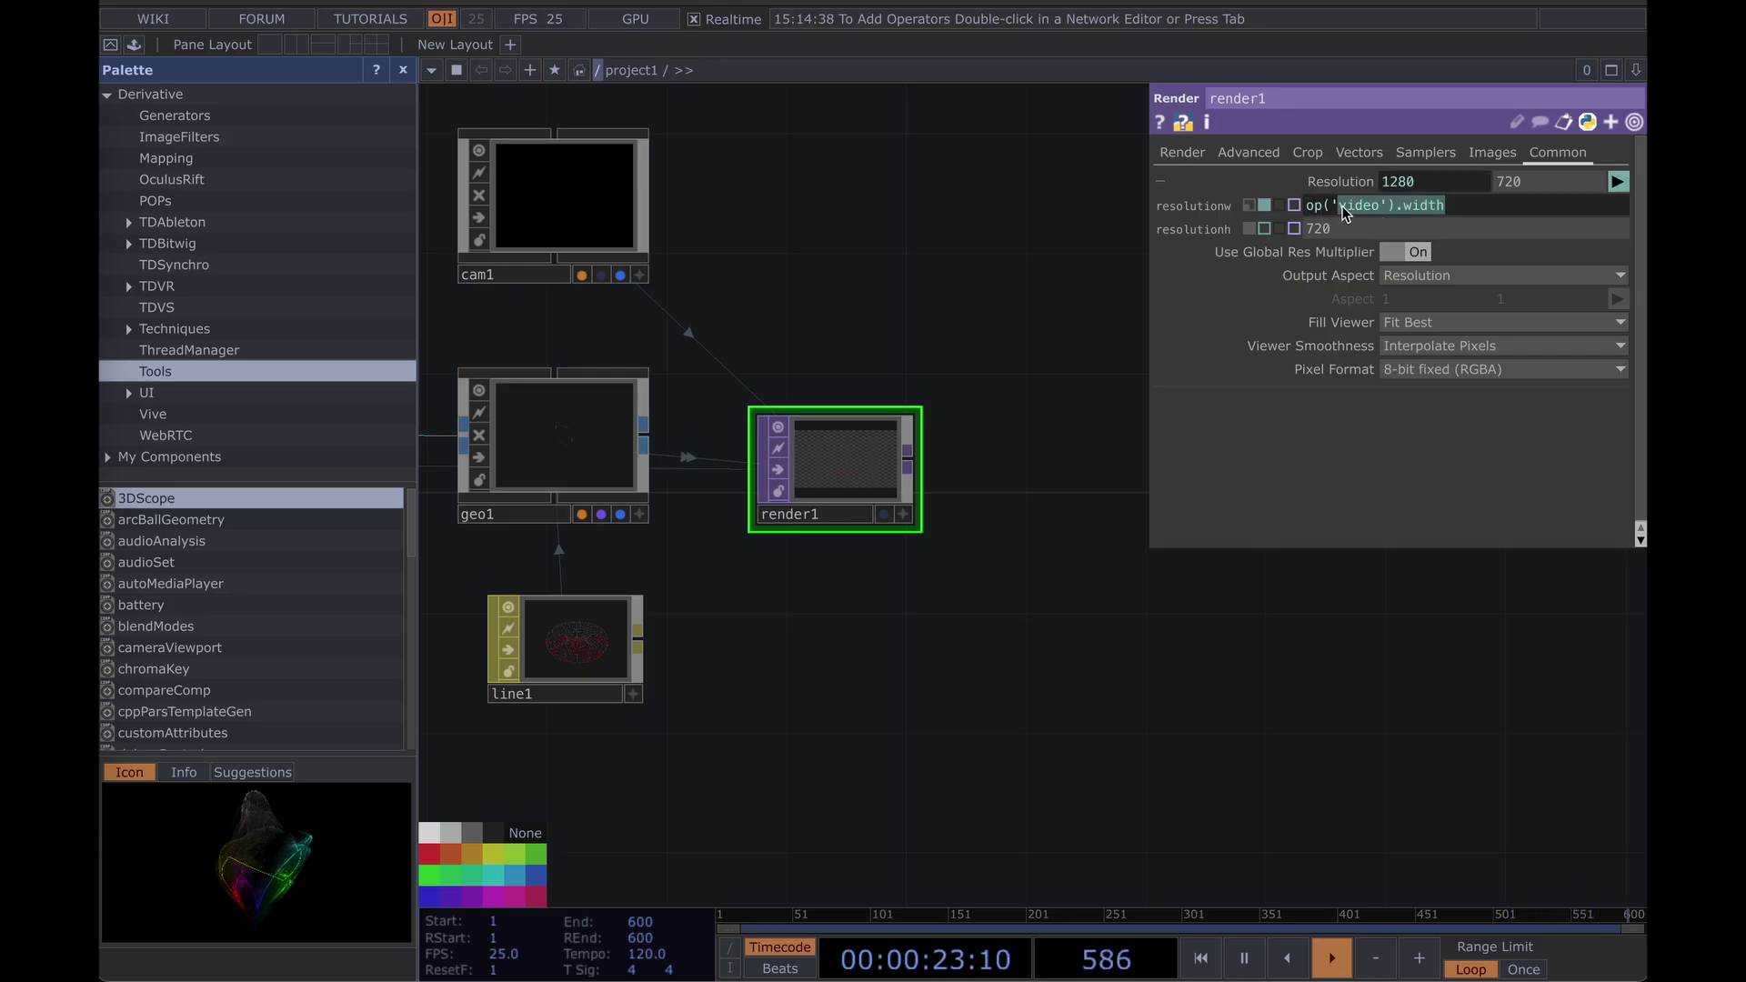
left_click(1320, 227)
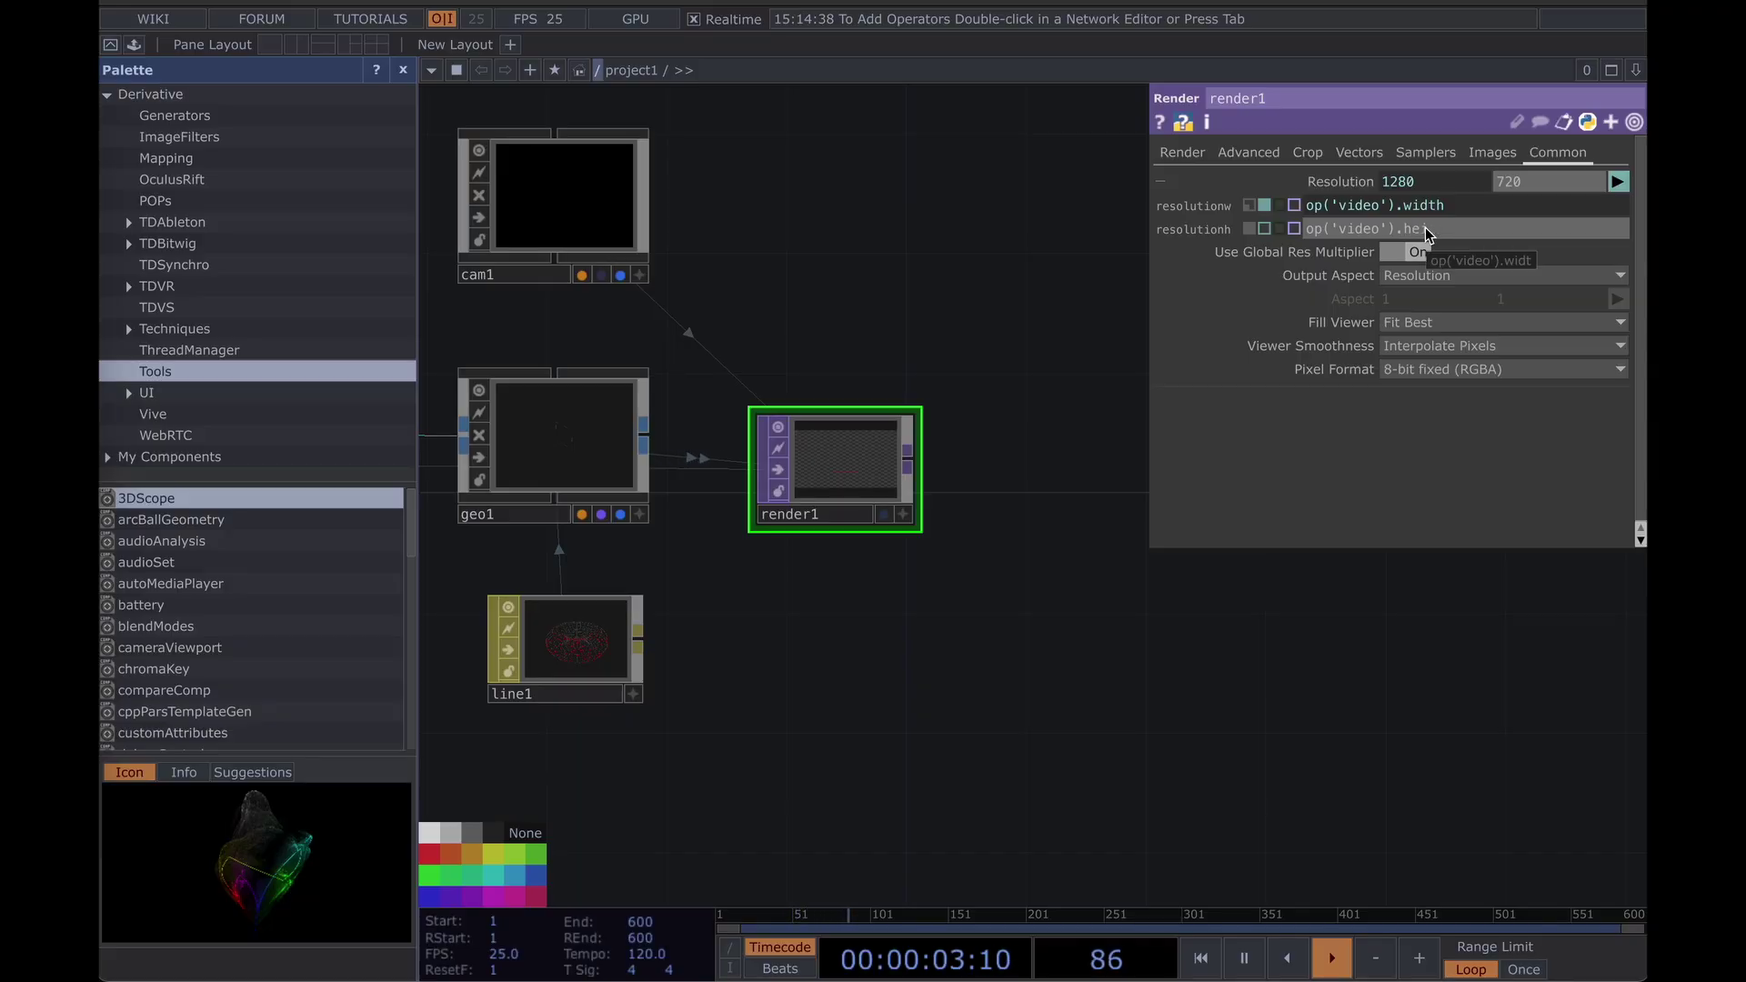
type("ight")
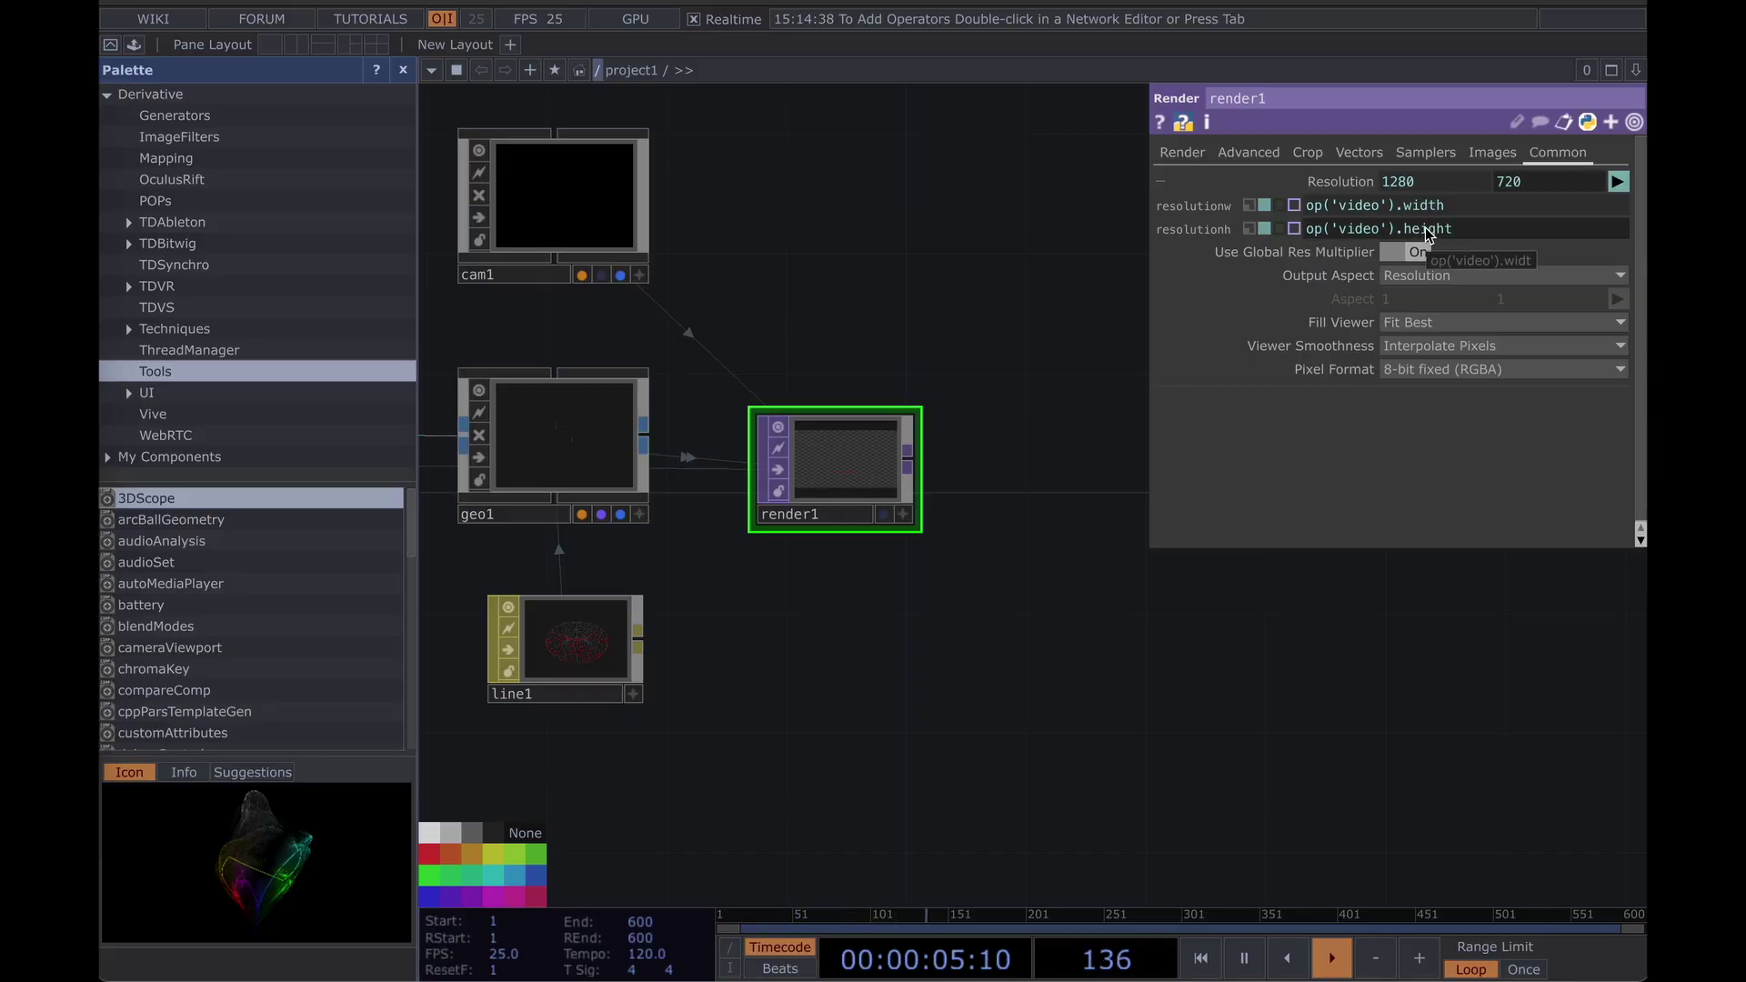
Turn on instancing for geo1 and use the blobs CHOP as its Default Instance OP.
left_click_drag(1088, 338, 1162, 346)
left_click_drag(942, 307, 1069, 321)
left_click(784, 443)
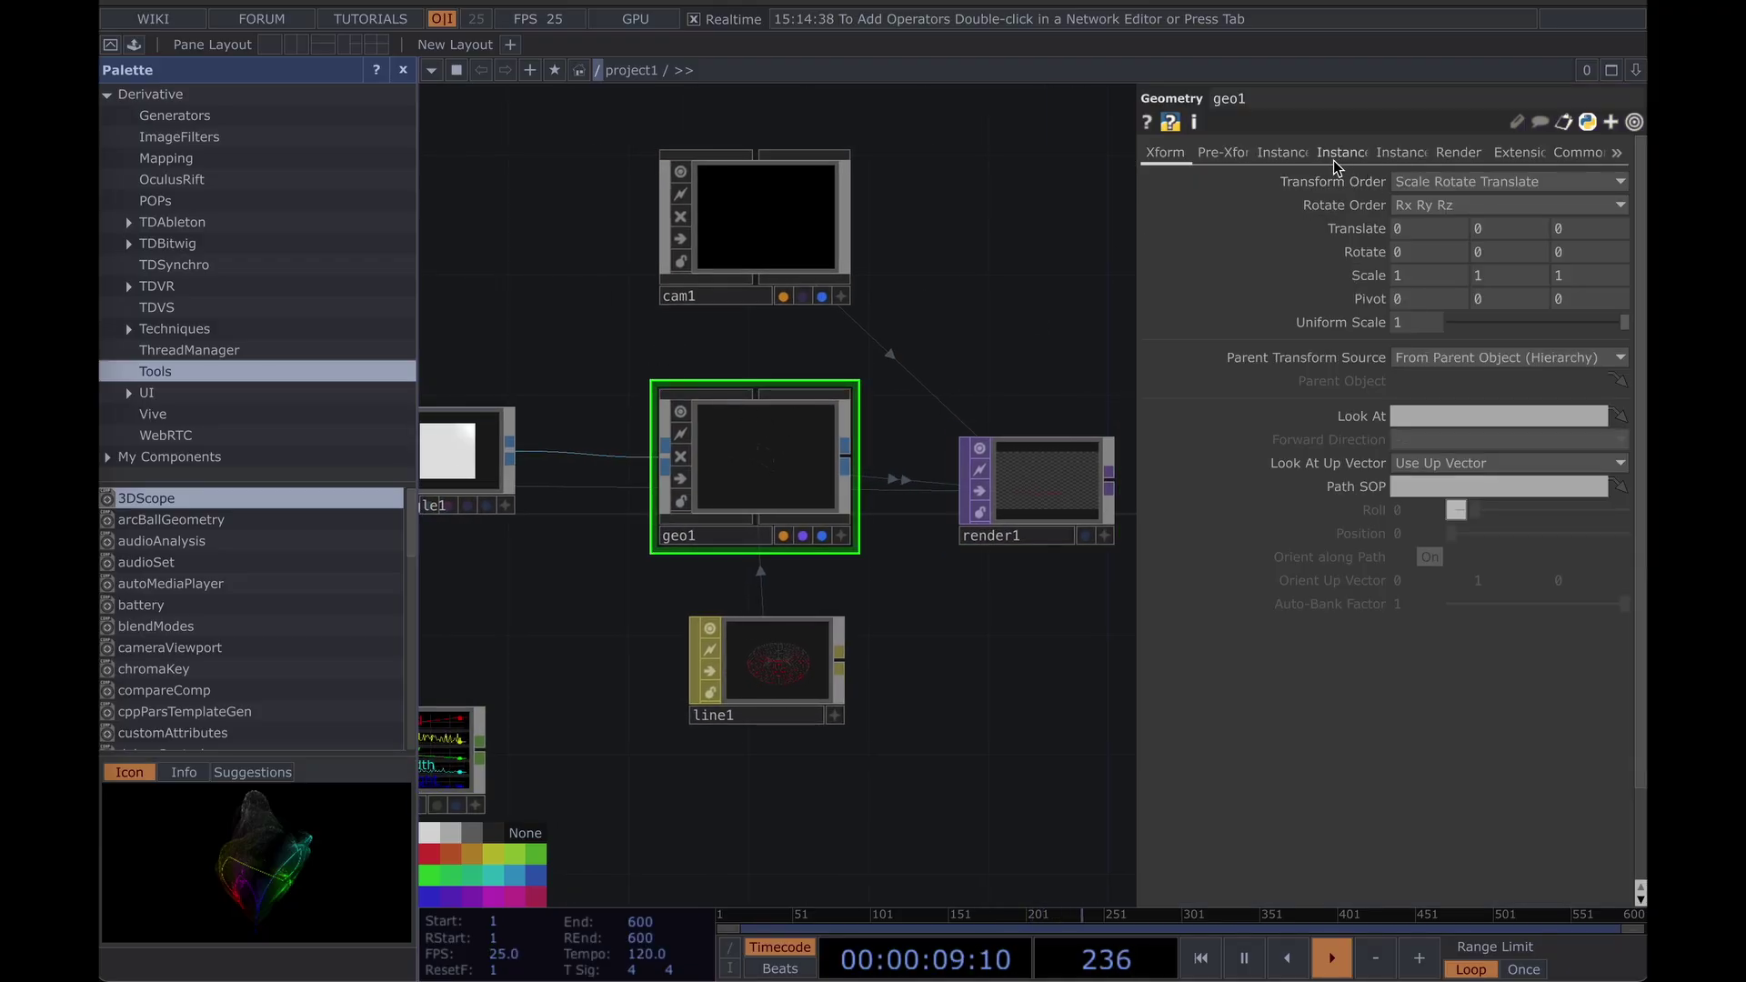
left_click(1284, 152)
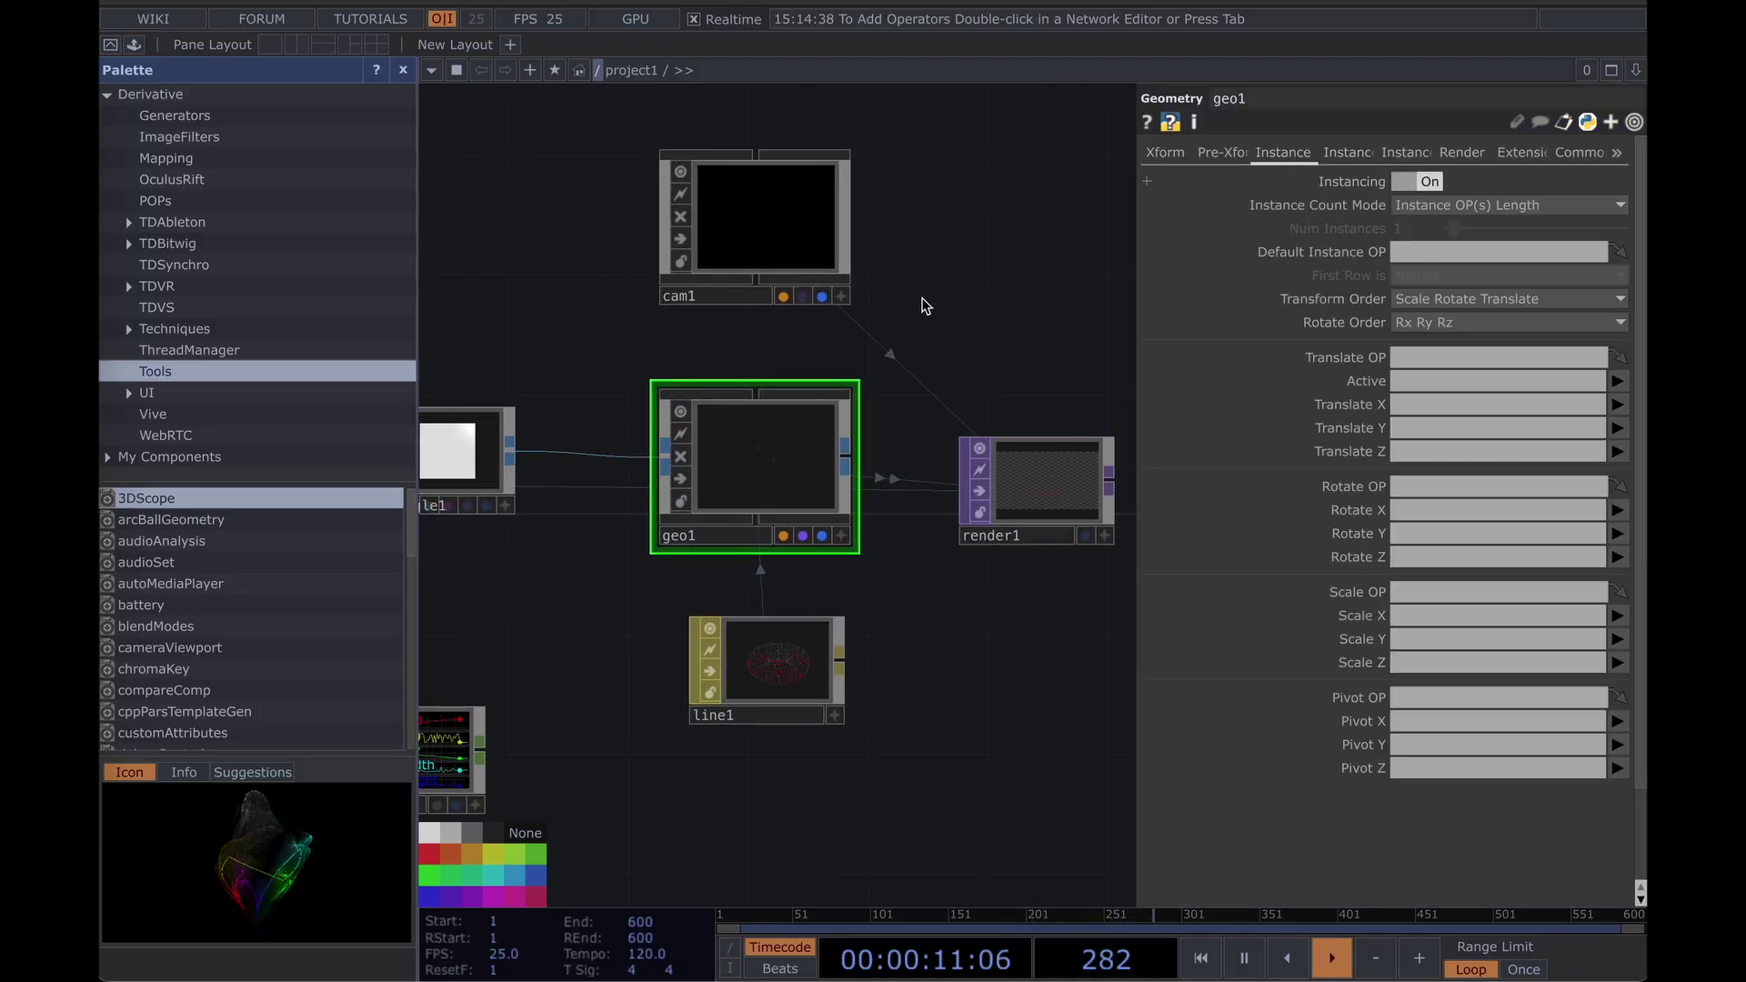
left_click_drag(995, 295, 1399, 200)
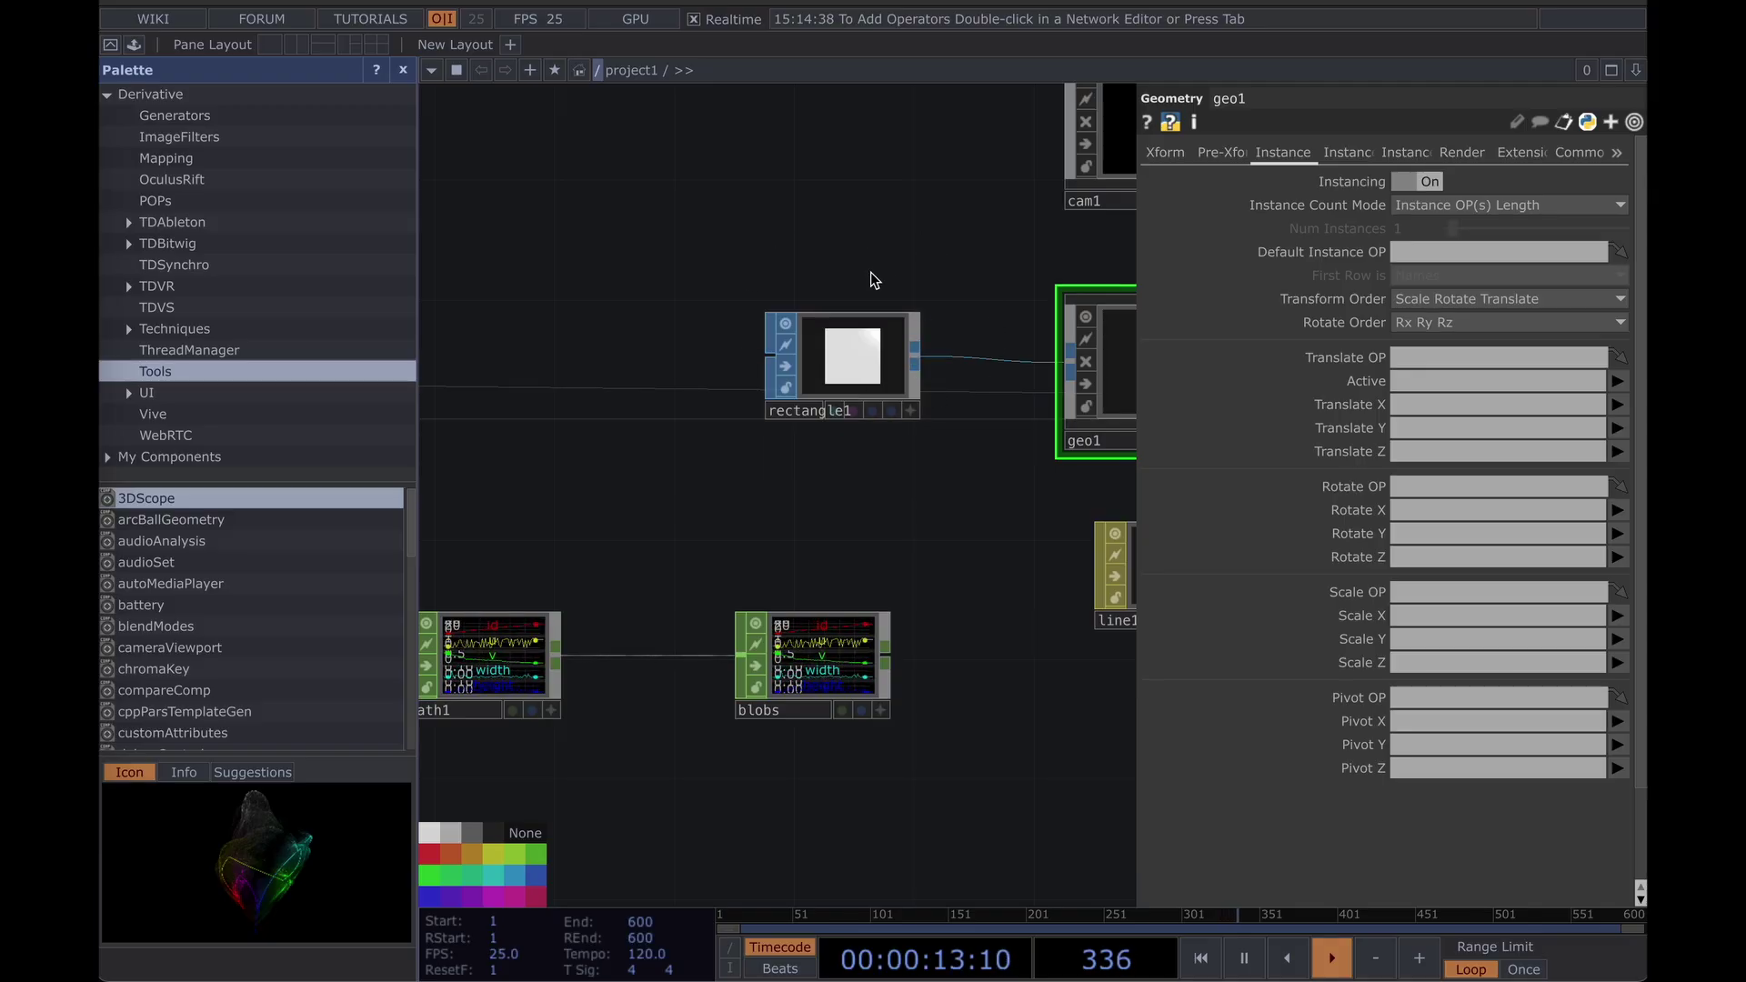
scroll(988, 479, "right", 3)
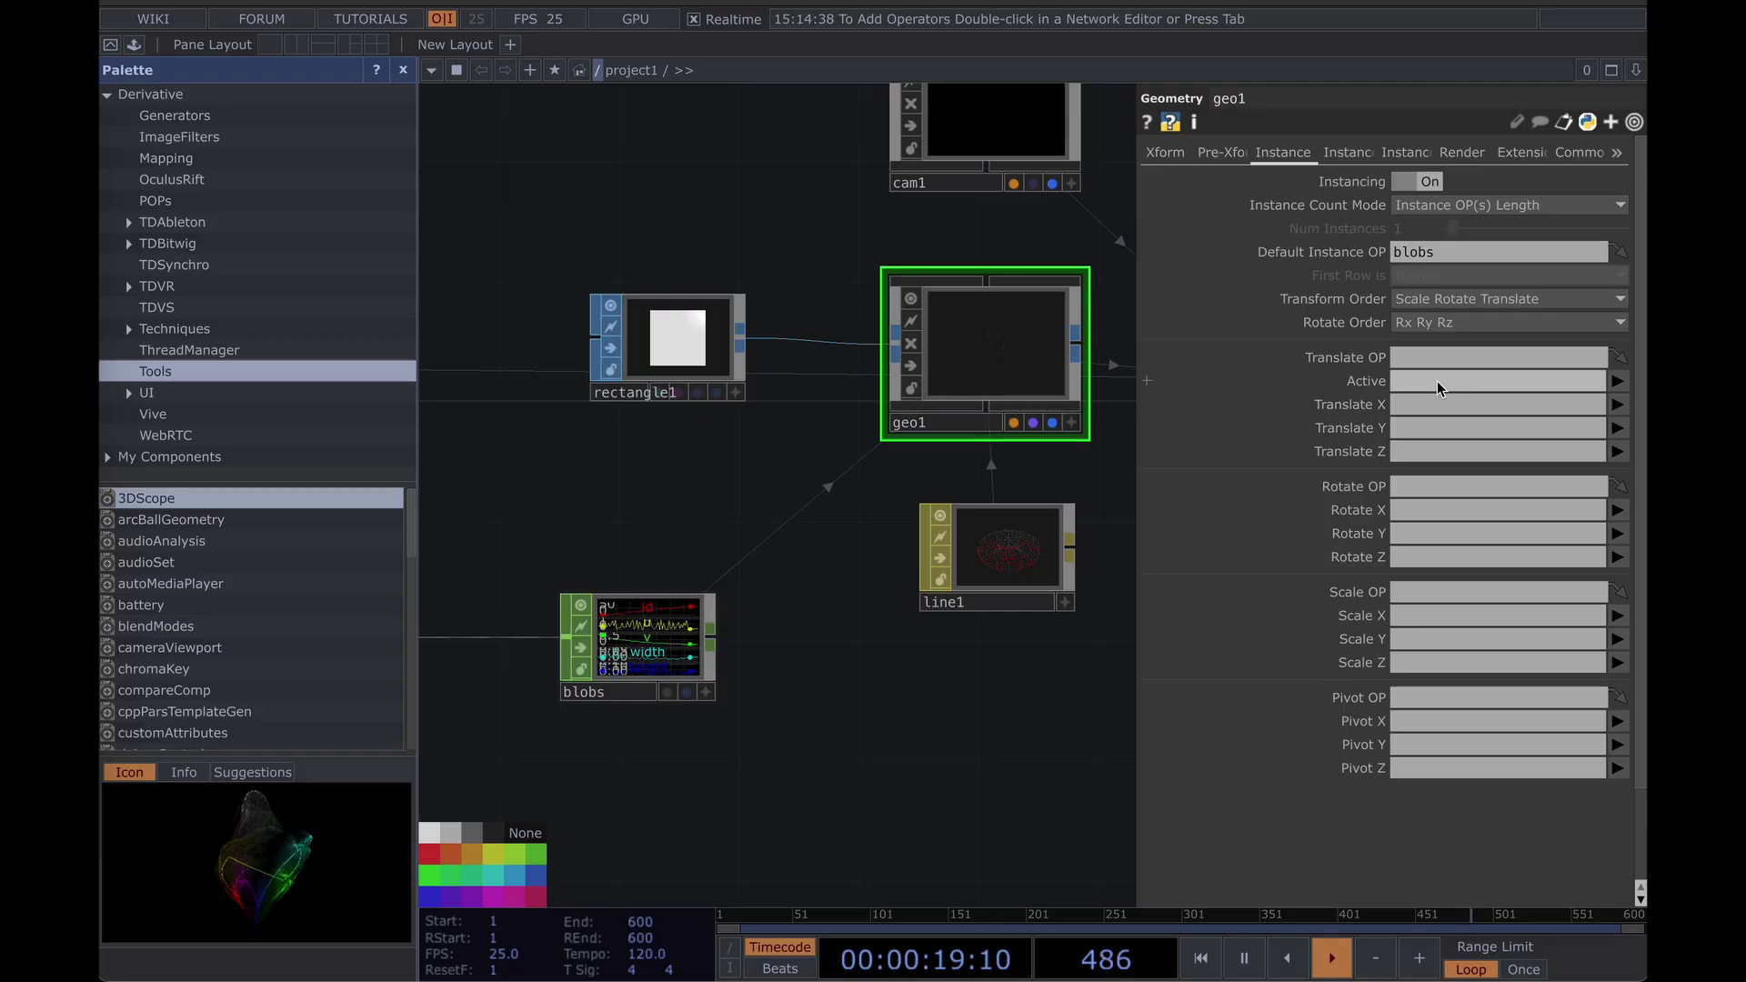
Assign channel u to geo1's instance Translate X and channel v to Translate Y.
left_click(1619, 429)
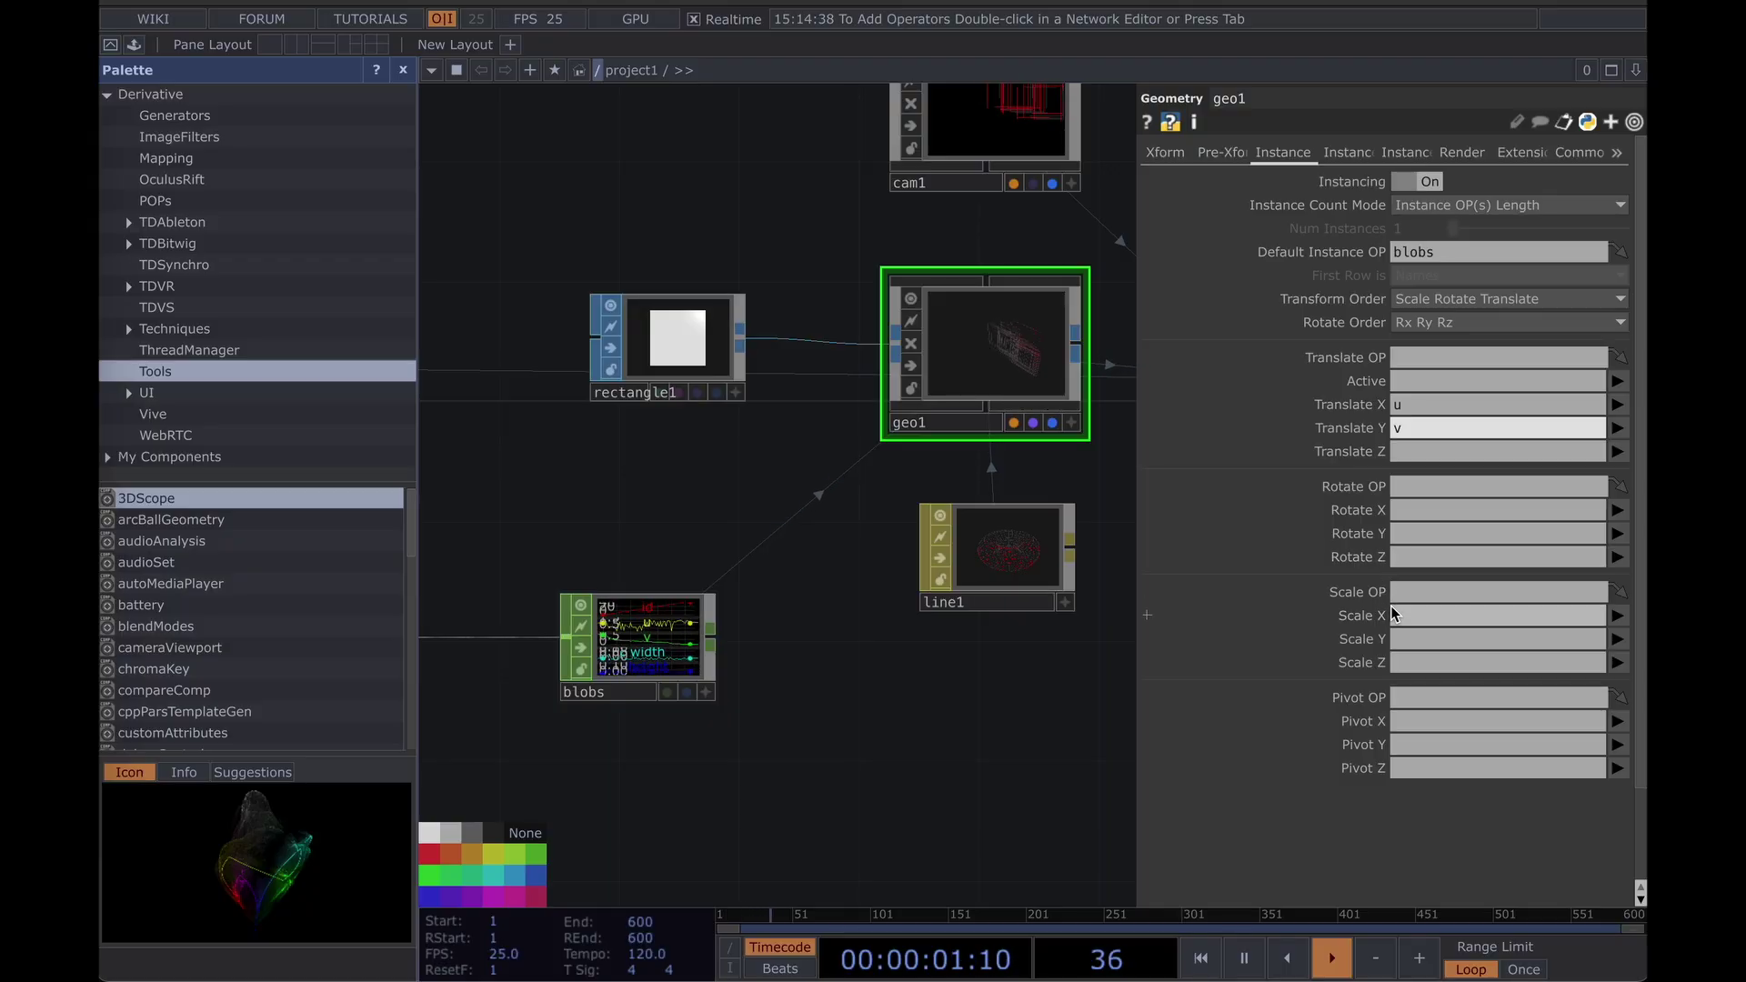
Assign channel width to geo1's instance Scale X and channel height to Scale Y.
scroll(993, 380, "up", 6)
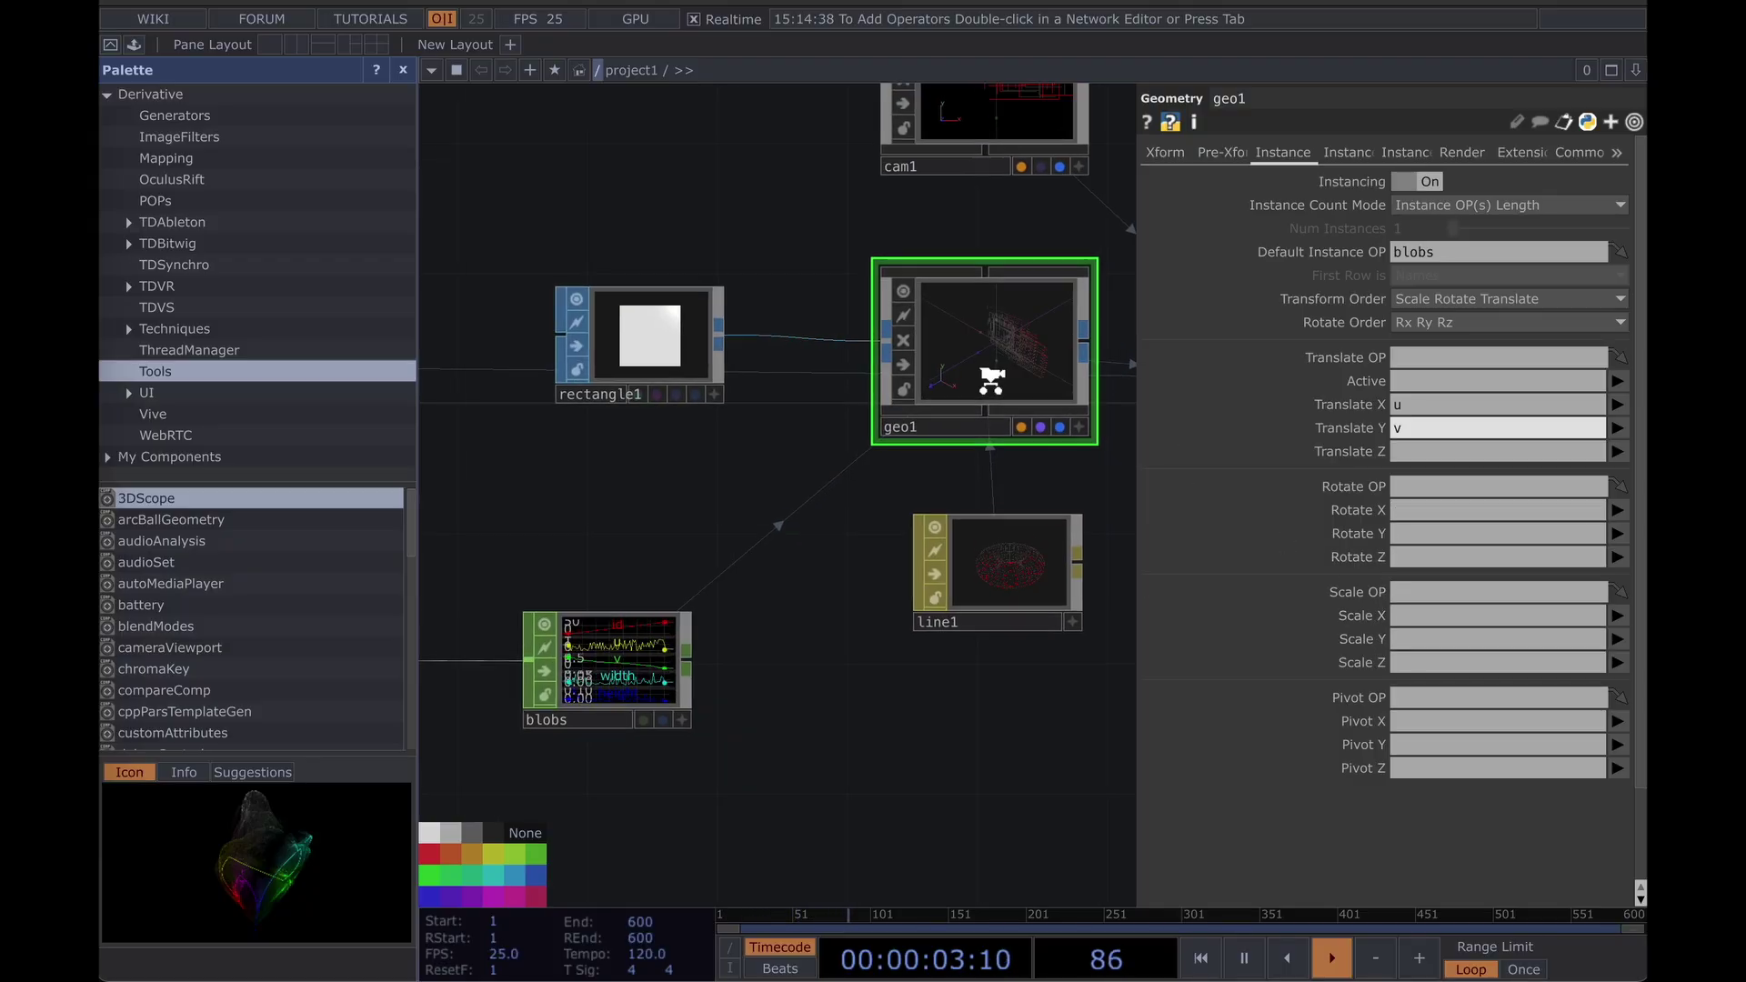
scroll(1004, 371, "down", 4)
left_click_drag(954, 469, 844, 459)
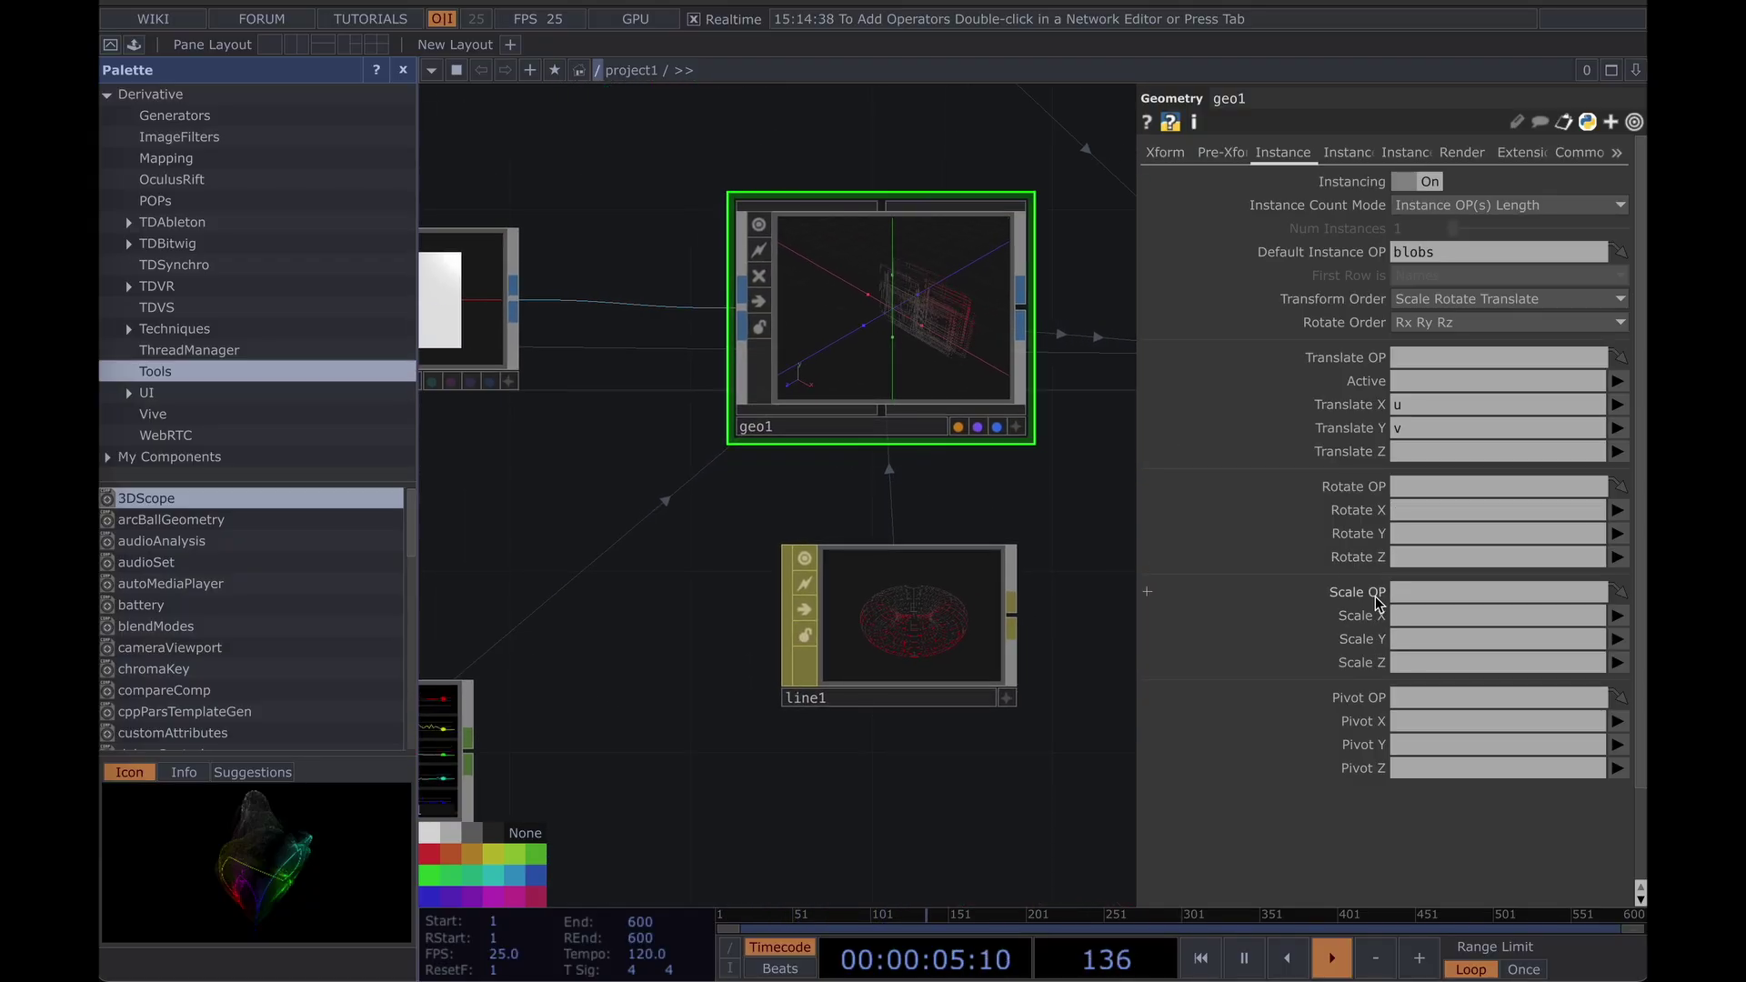
left_click(1619, 616)
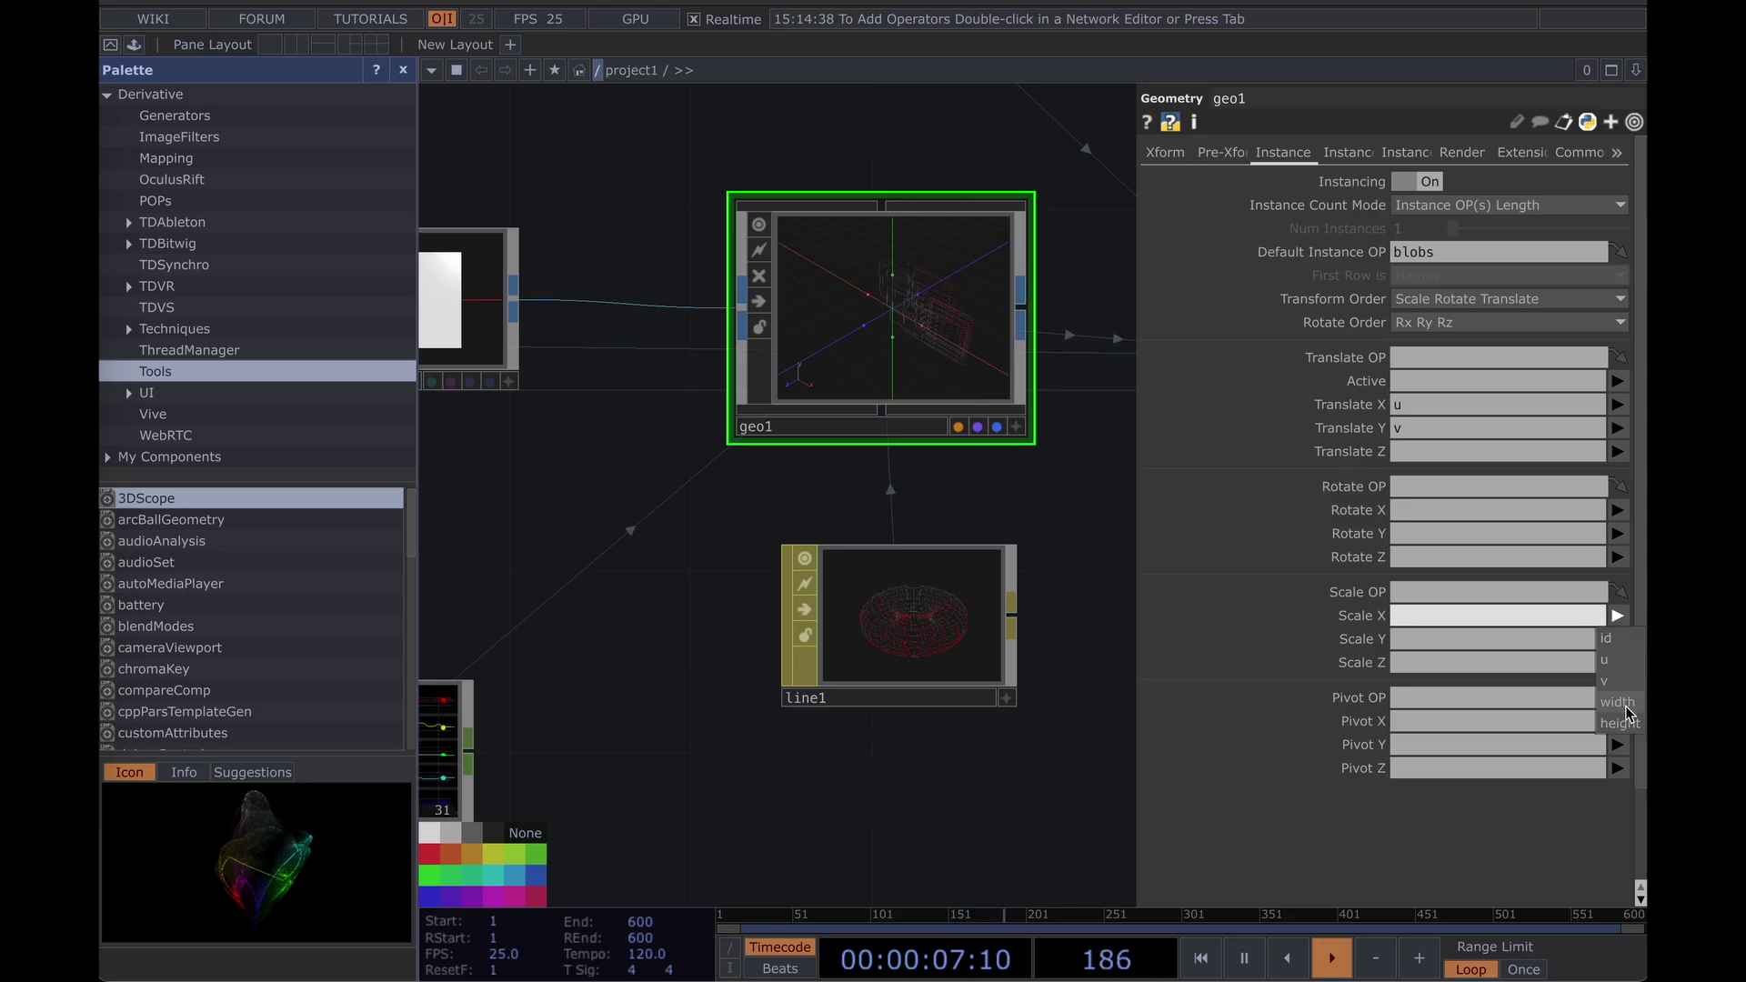
left_click(1618, 639)
left_click(1621, 749)
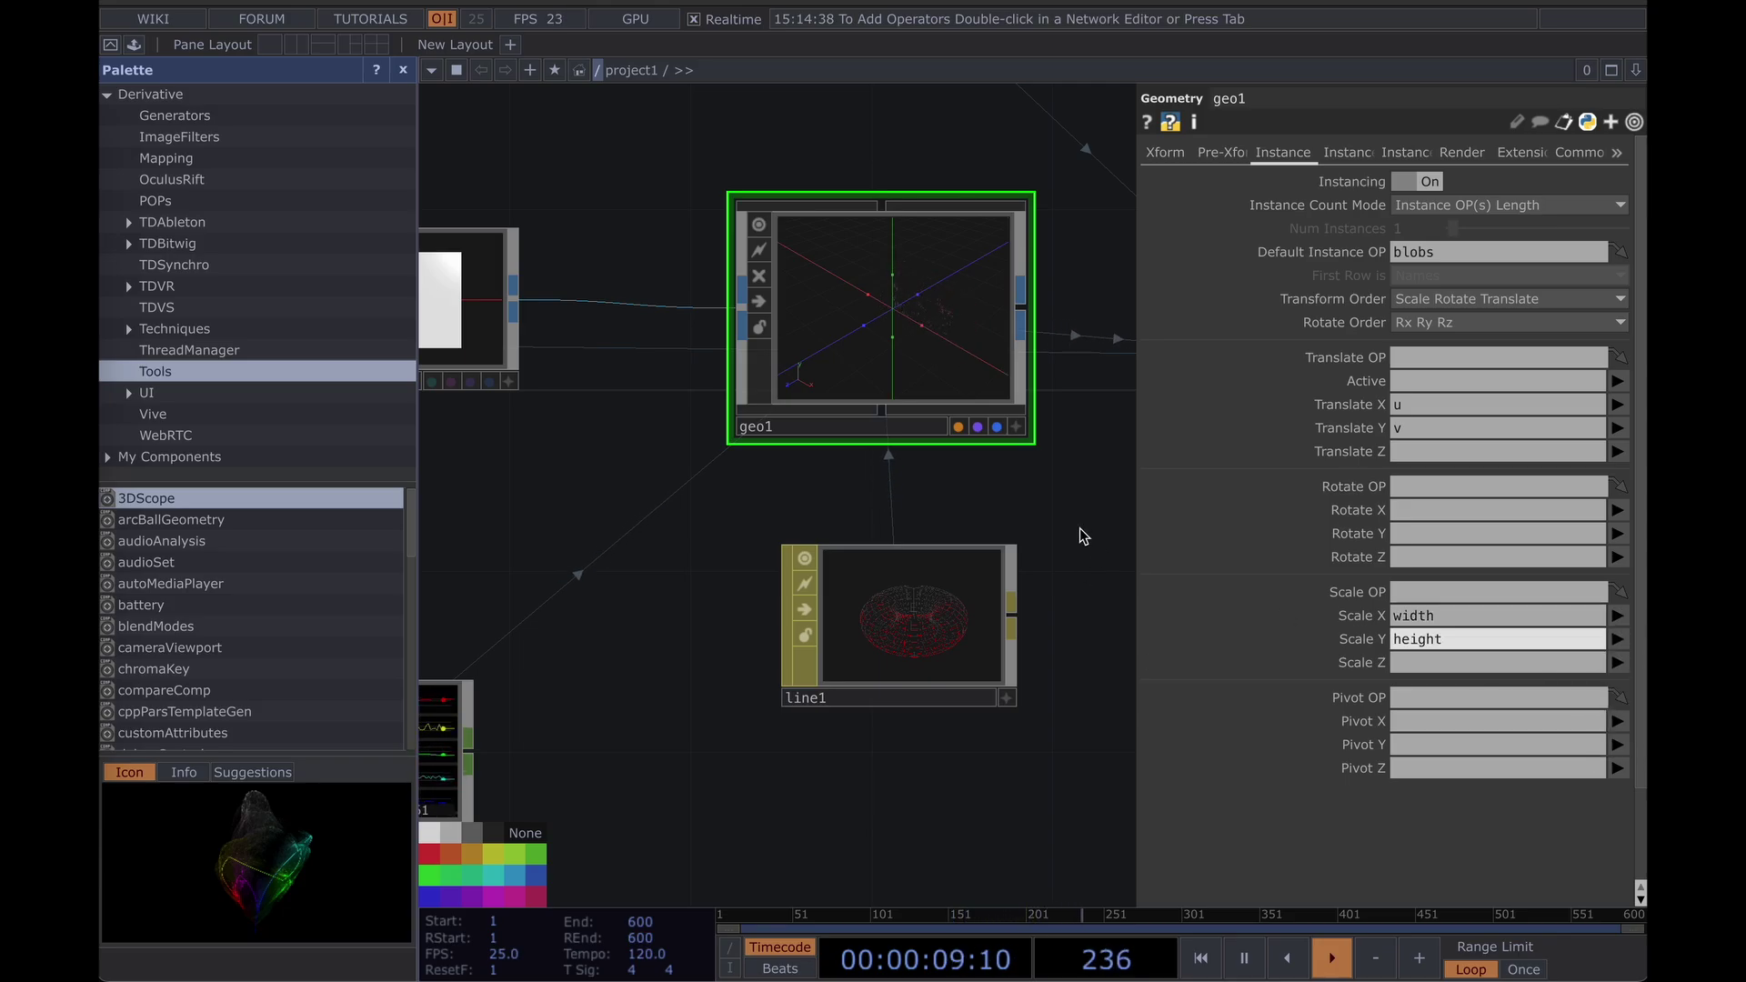
Examine the scaled rectangle instances in geo1's viewer and in the render1 output.
scroll(834, 351, "up", 10)
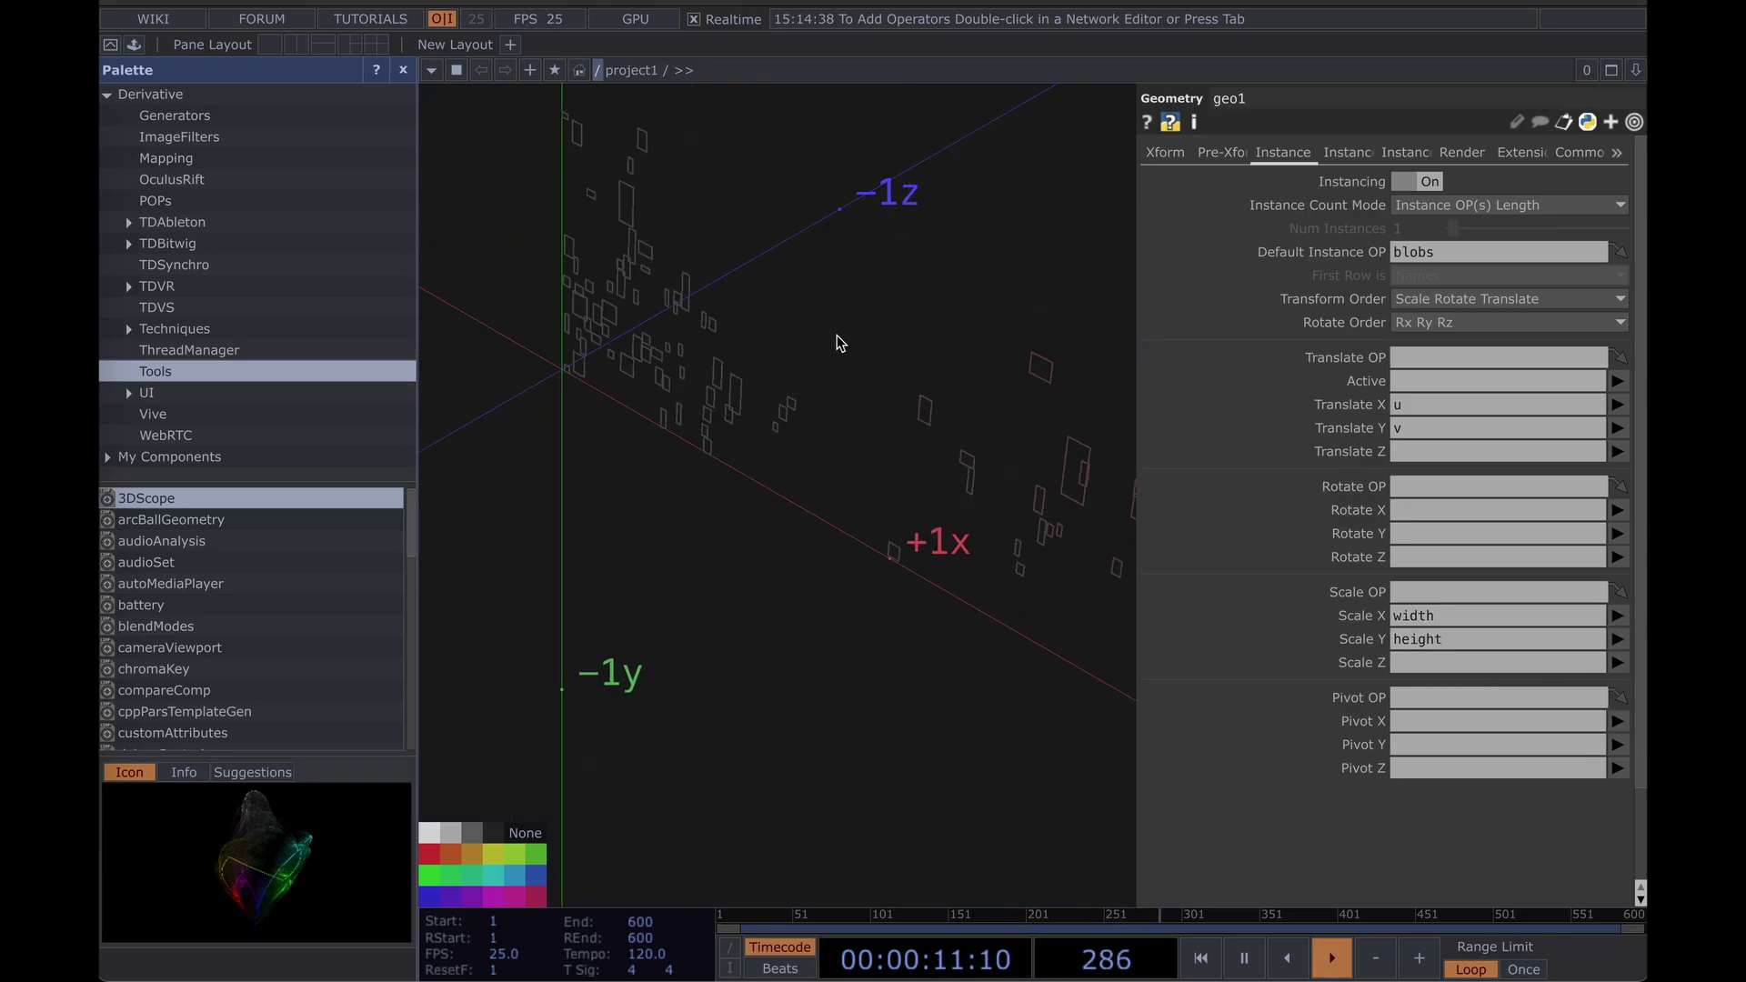
scroll(839, 342, "down", 3)
scroll(839, 345, "down", 8)
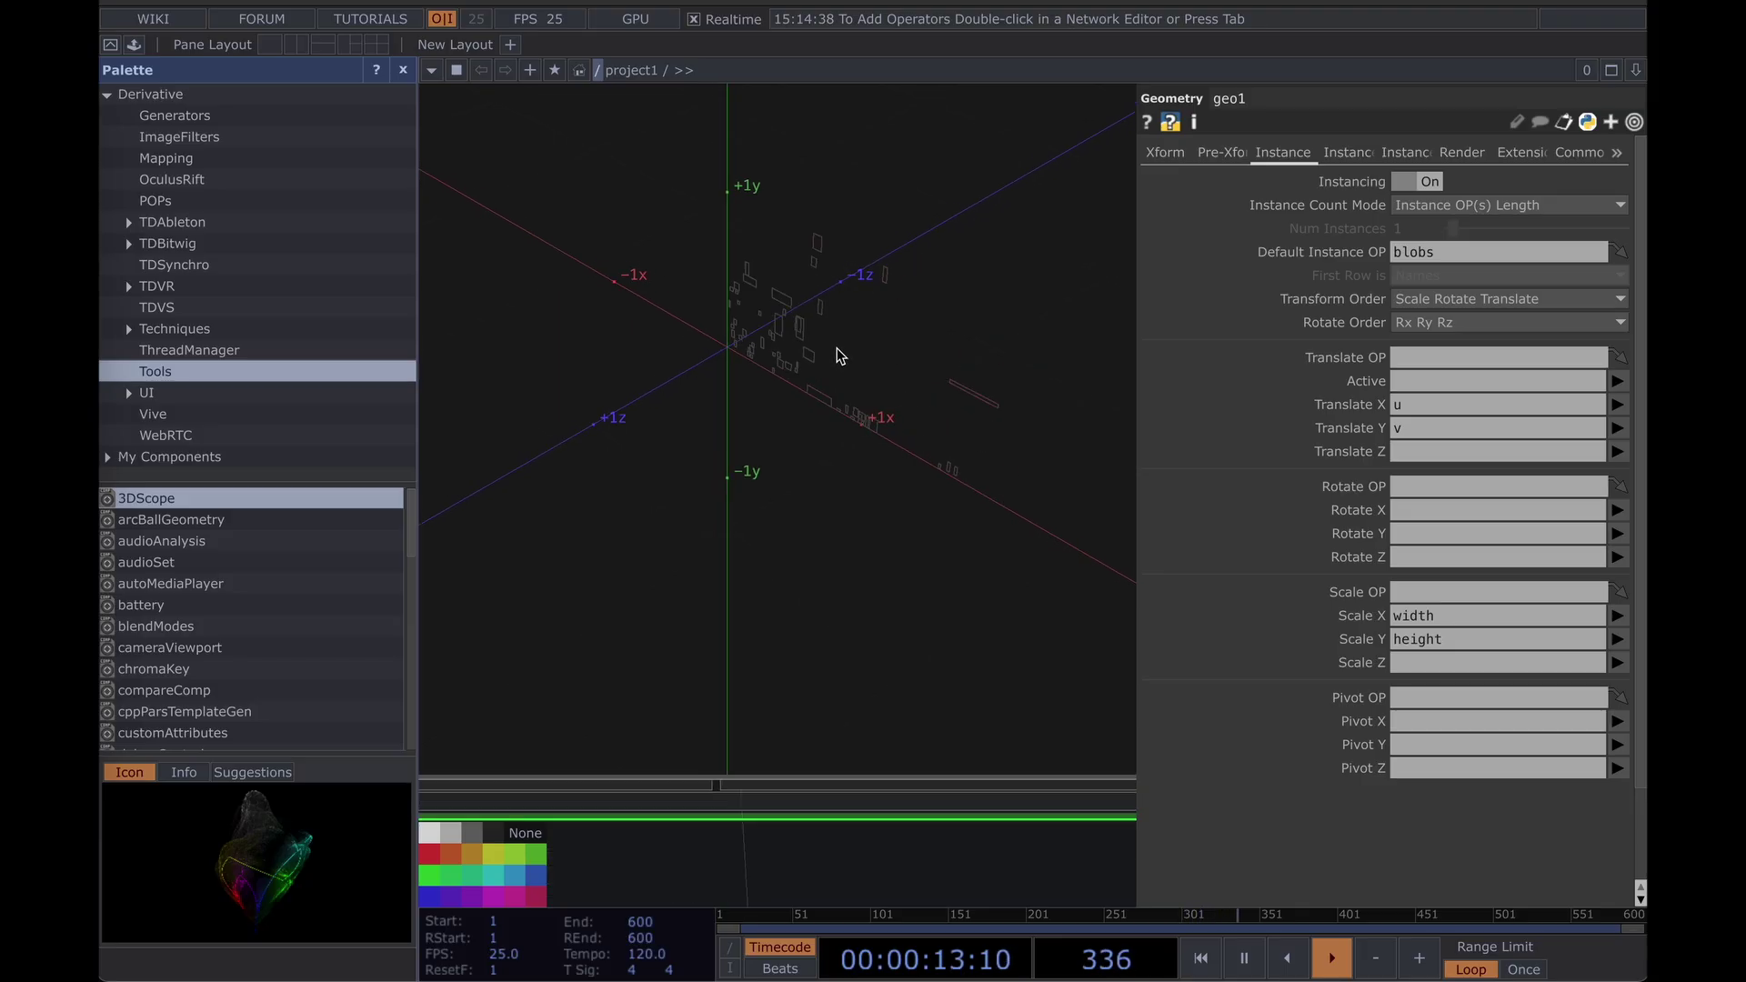
scroll(838, 355, "down", 3)
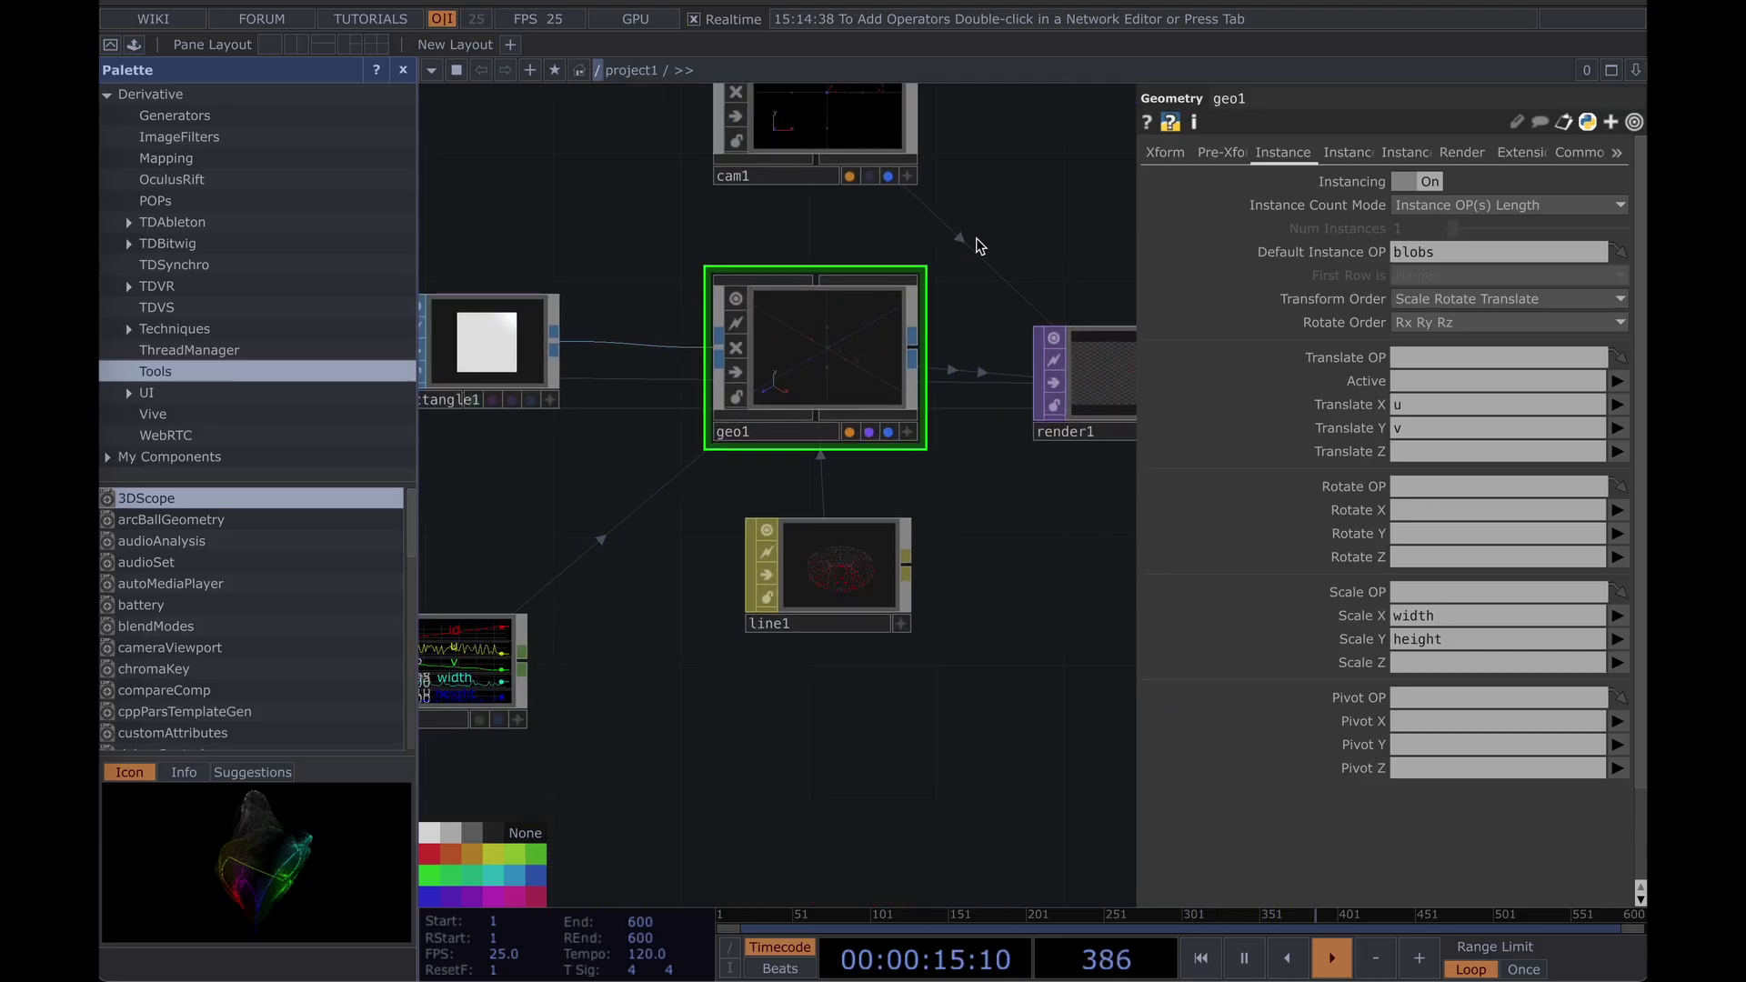
left_click_drag(1064, 264, 892, 386)
scroll(927, 513, "up", 8)
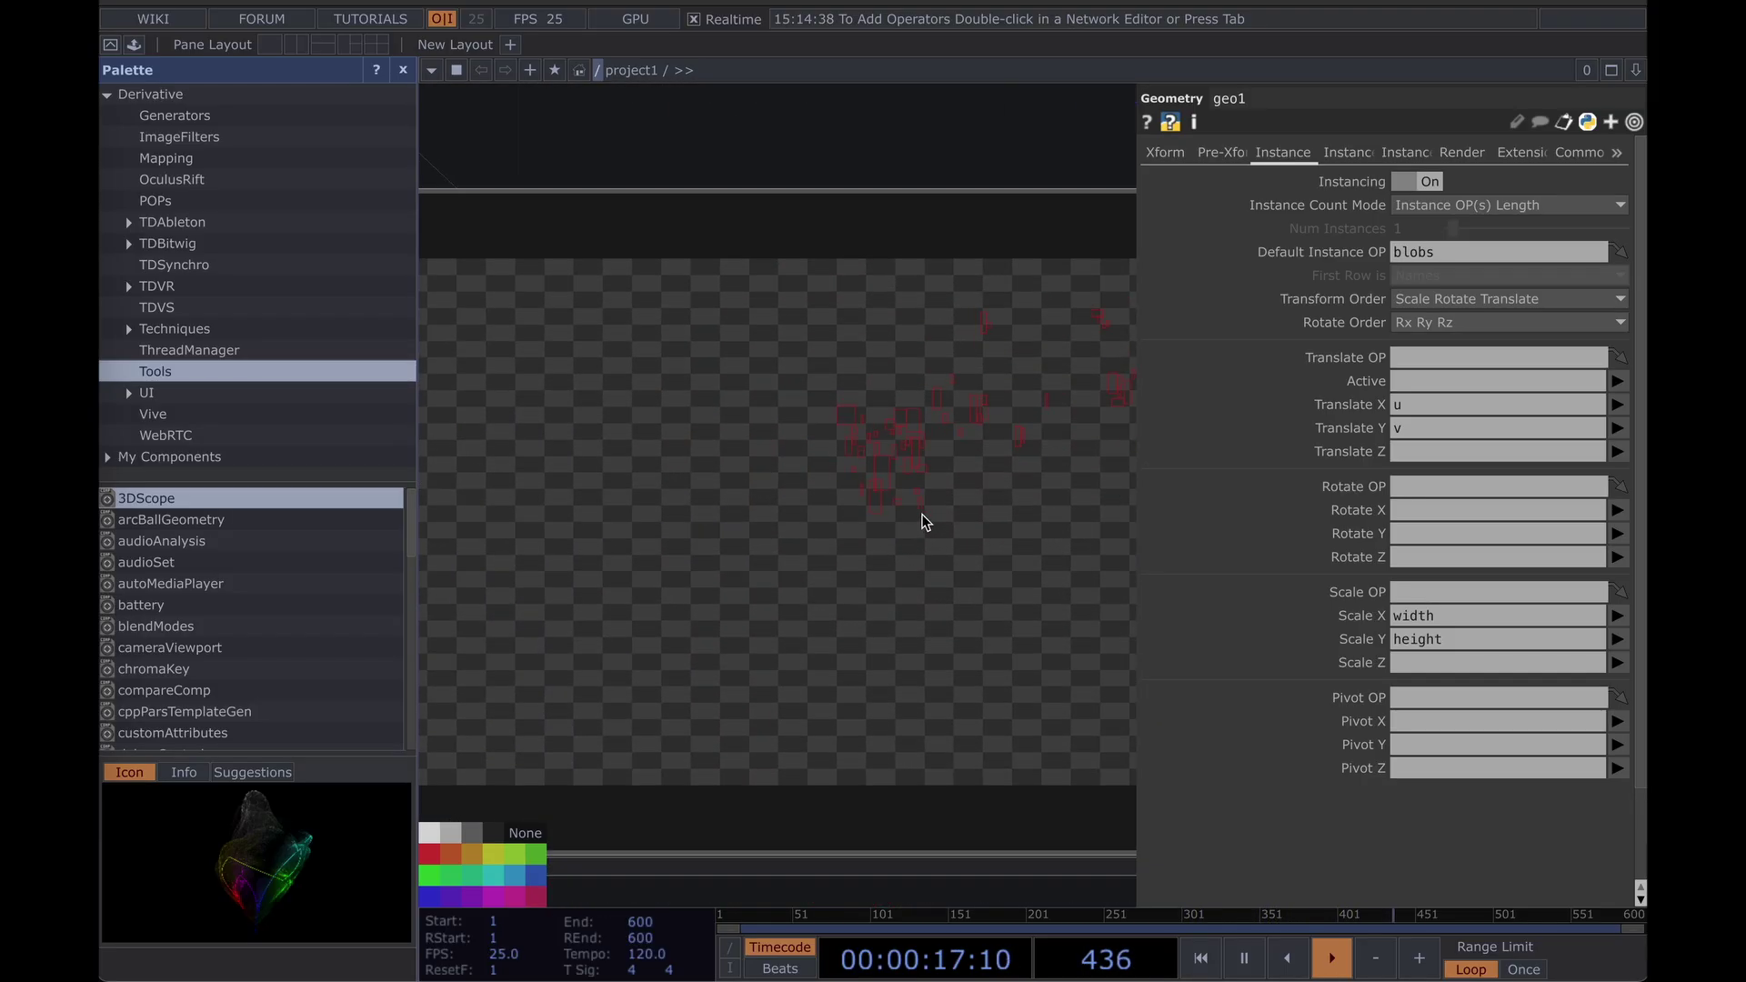
scroll(924, 515, "down", 7)
left_click_drag(928, 648, 829, 642)
scroll(839, 522, "up", 3)
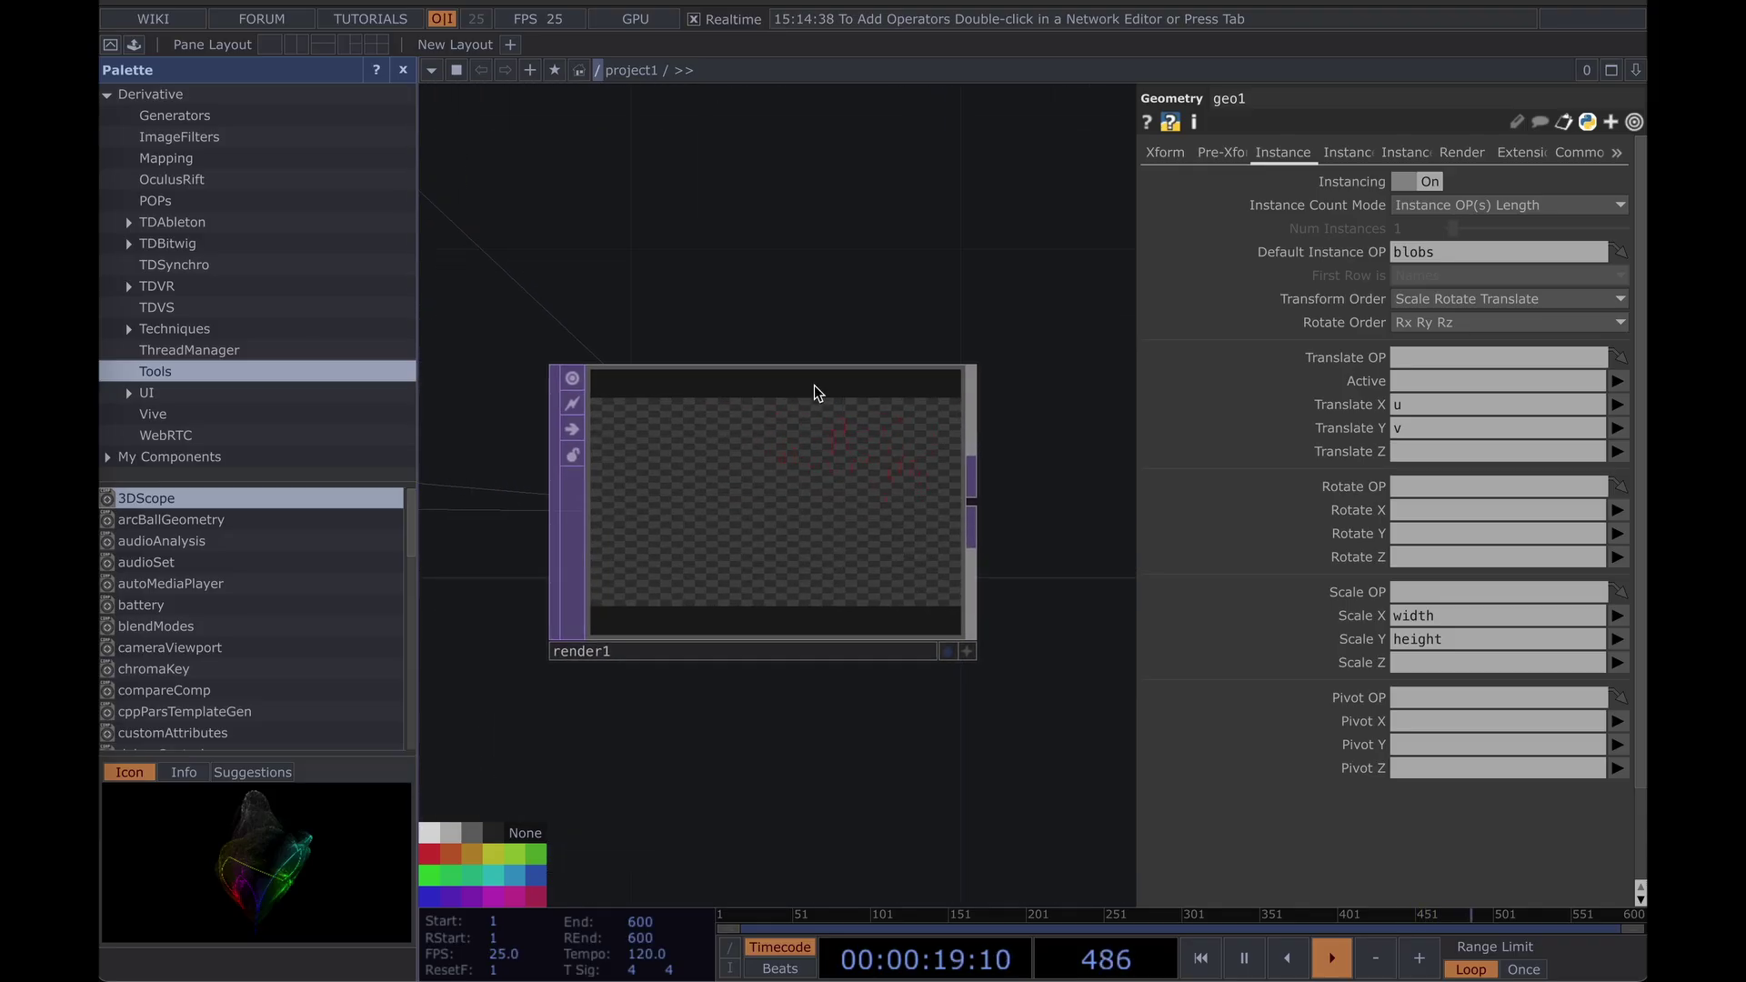
scroll(831, 475, "up", 2)
scroll(833, 474, "down", 1)
scroll(832, 474, "down", 5)
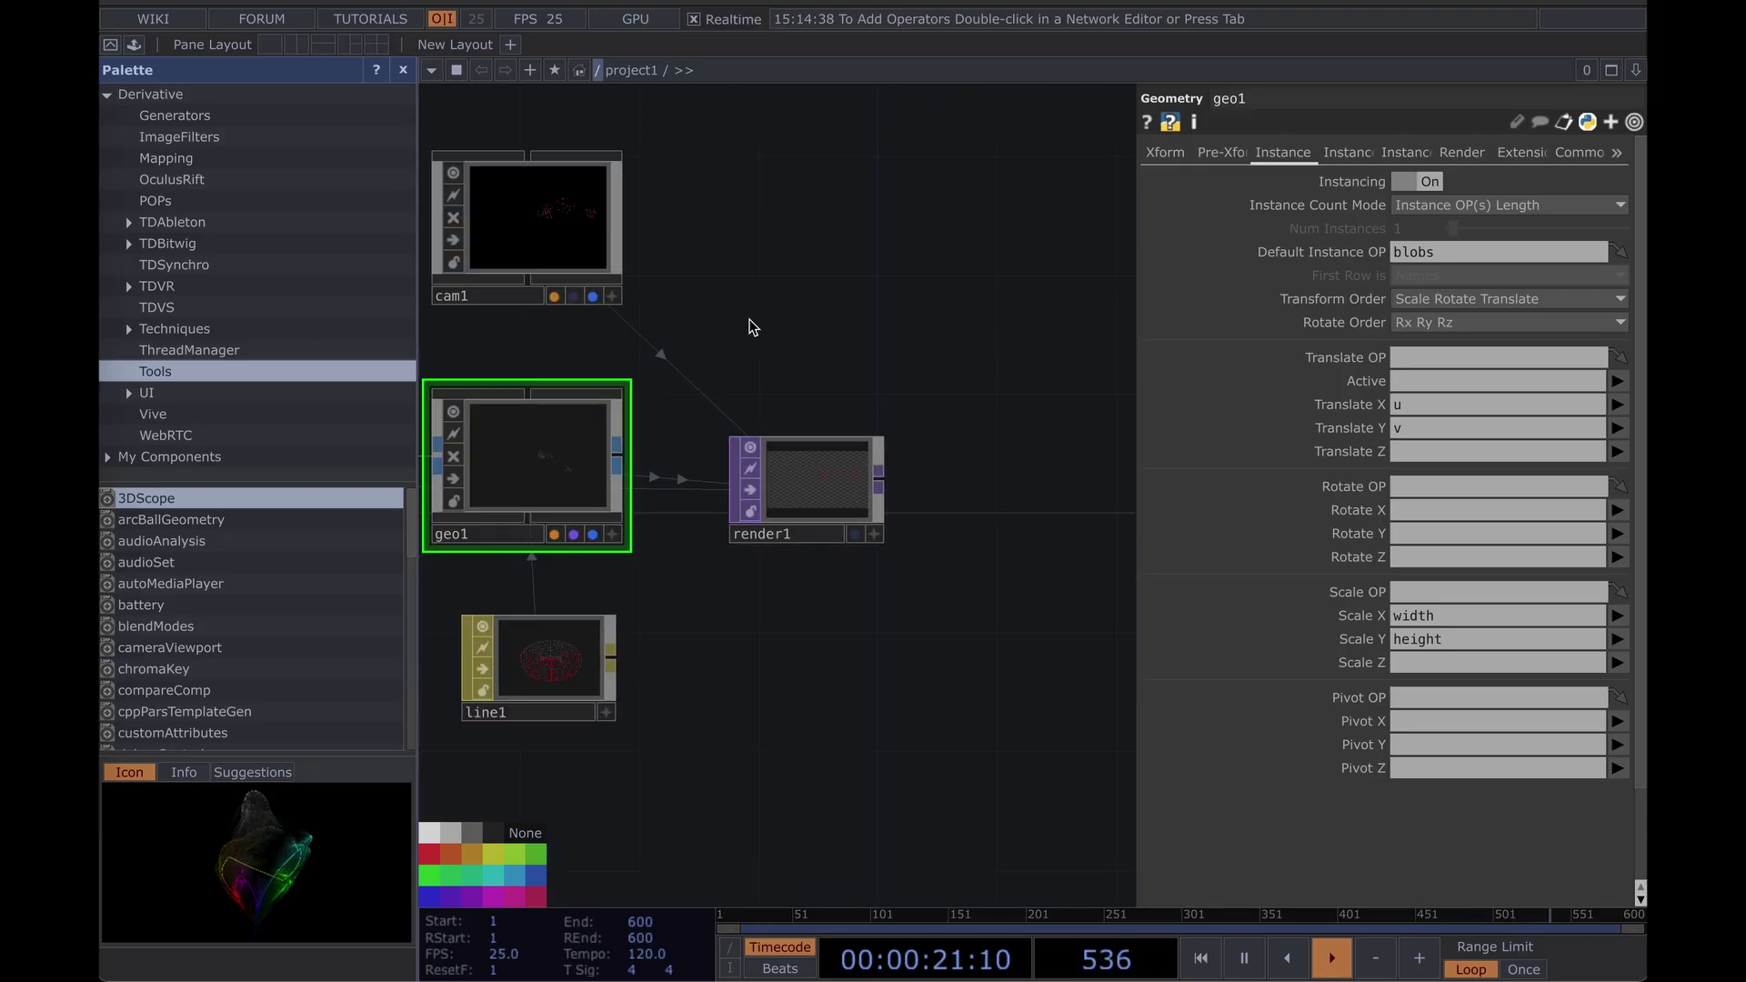
Set cam1's projection to Orthographic with the Ortho Origin at Bottom-Left.
left_click_drag(750, 322, 877, 552)
left_click(756, 496)
left_click(1330, 154)
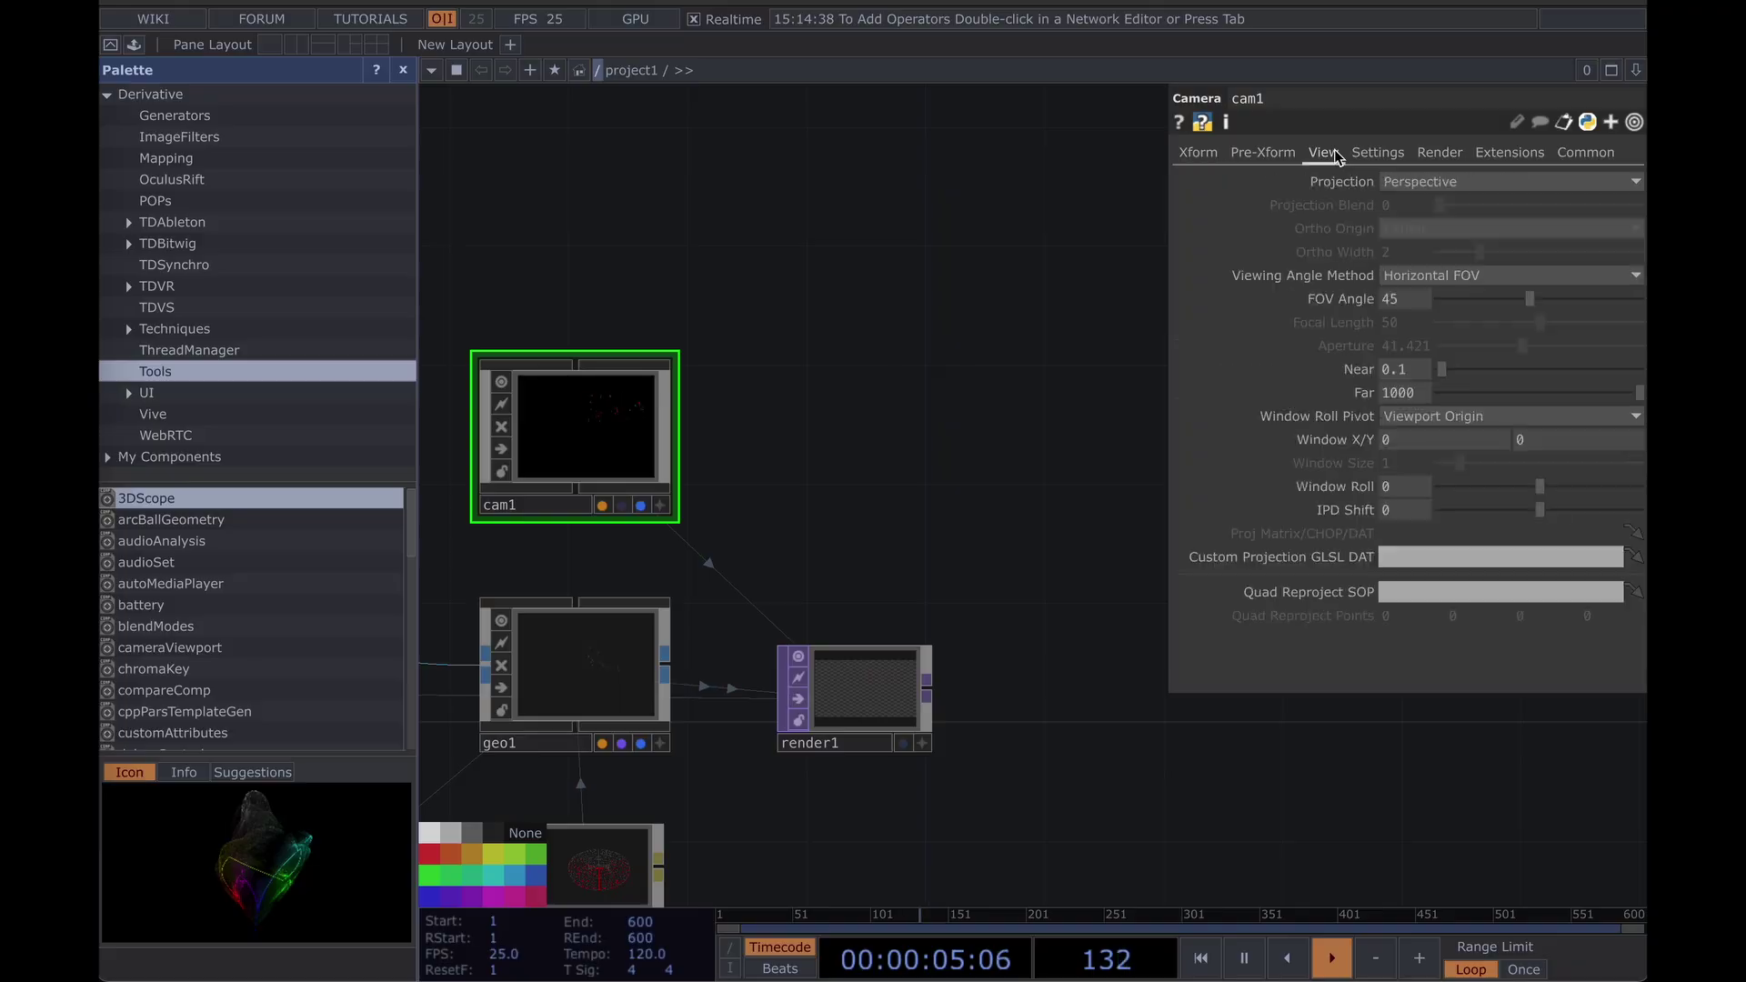
left_click(1444, 183)
left_click(1452, 228)
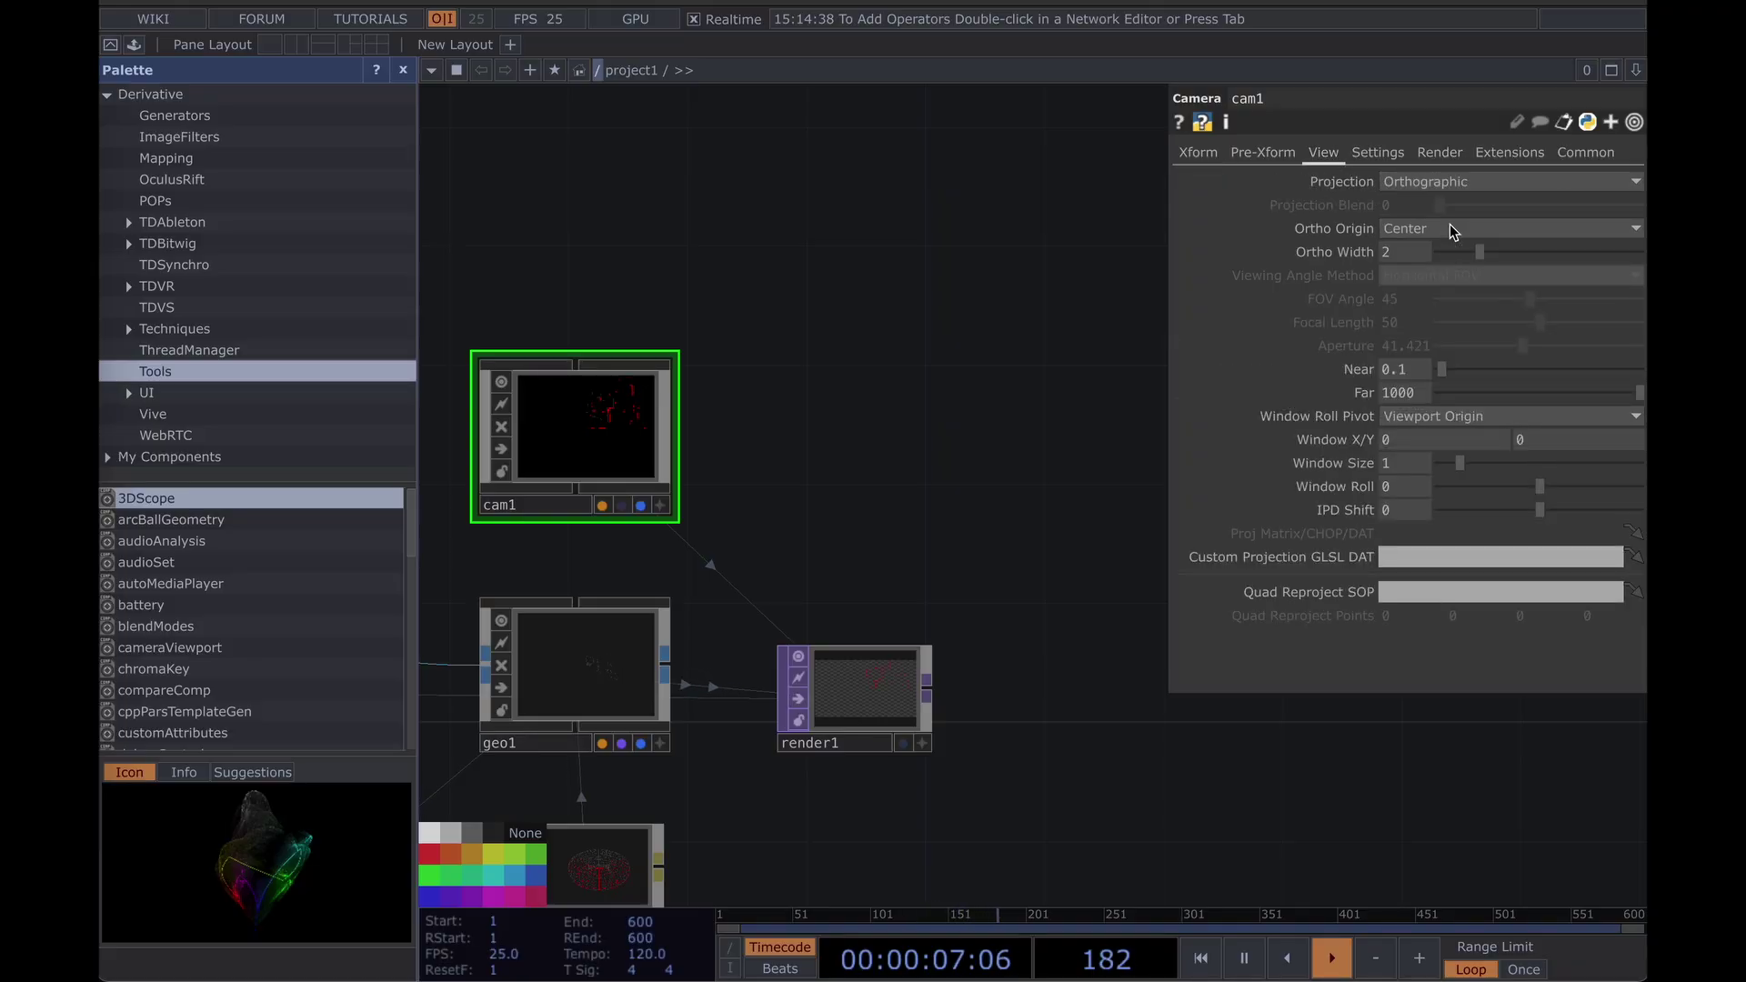
left_click(1450, 225)
left_click(1446, 278)
Set cam1's Ortho Width to the expression op('video').width / op('video').height.
left_click(1367, 254)
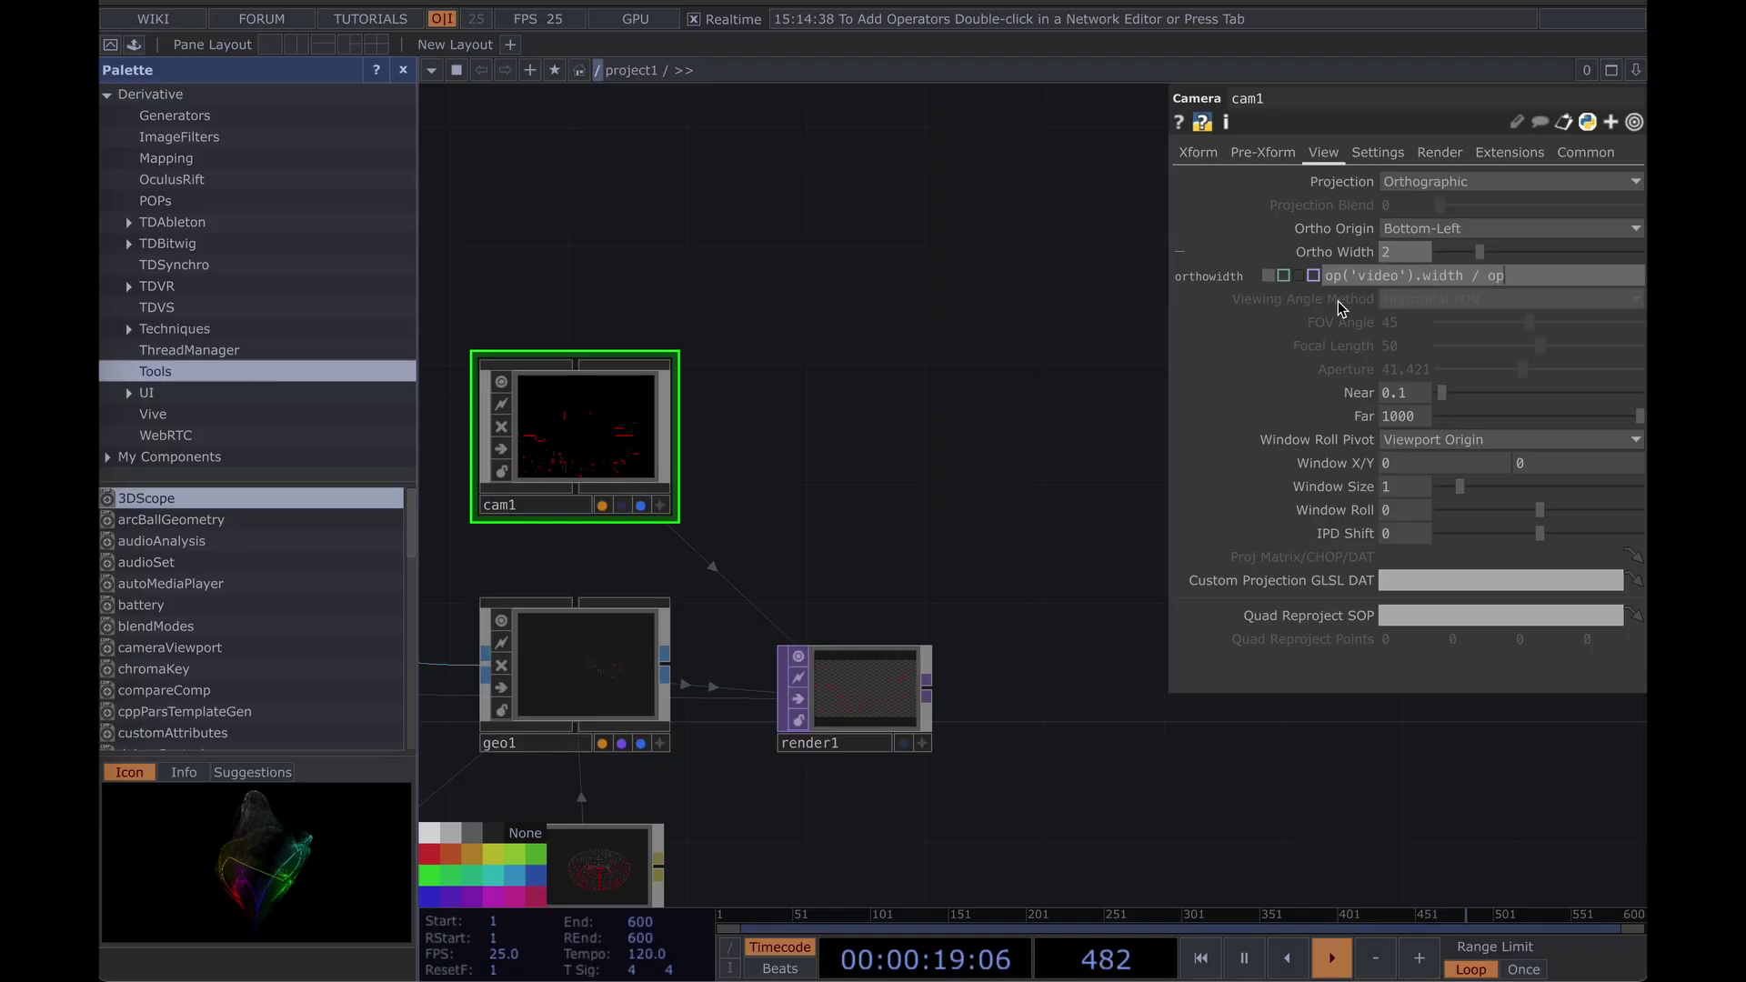
type("'video').height")
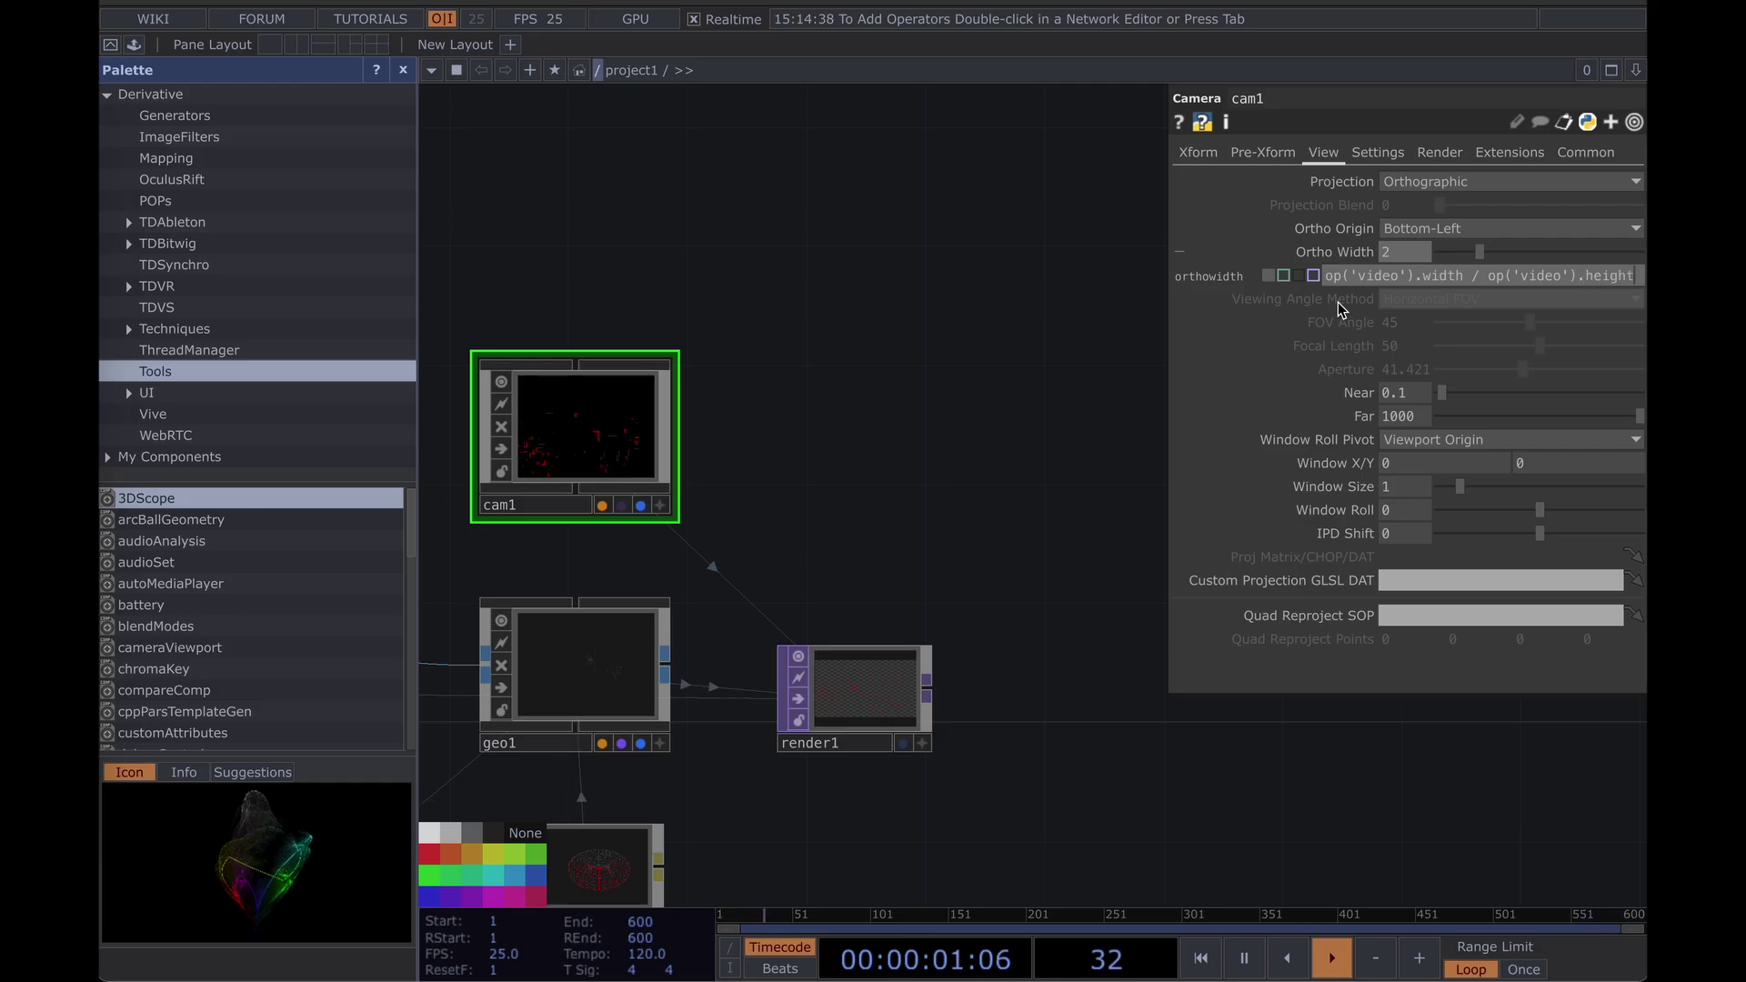
key("Return")
Add a Composite TOP beside render1 and connect render1 to its input.
left_click_drag(1006, 451, 1111, 315)
scroll(975, 406, "down", 4)
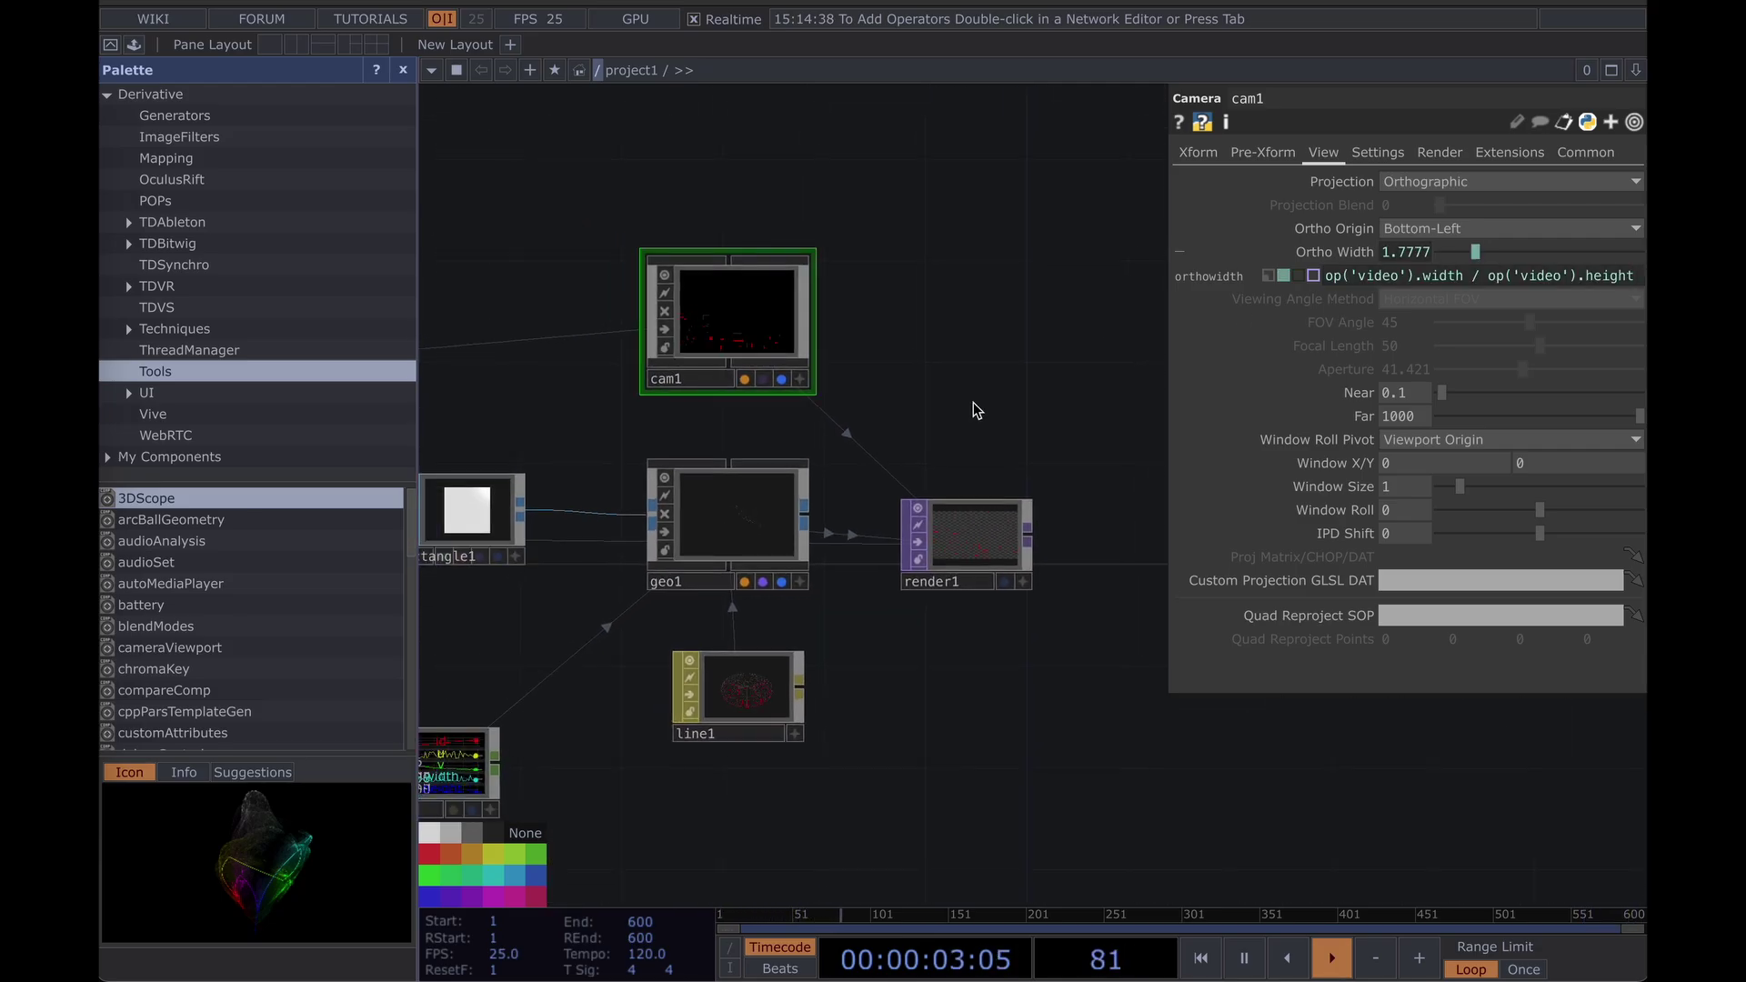
left_click_drag(980, 408, 806, 412)
scroll(782, 455, "right", 5)
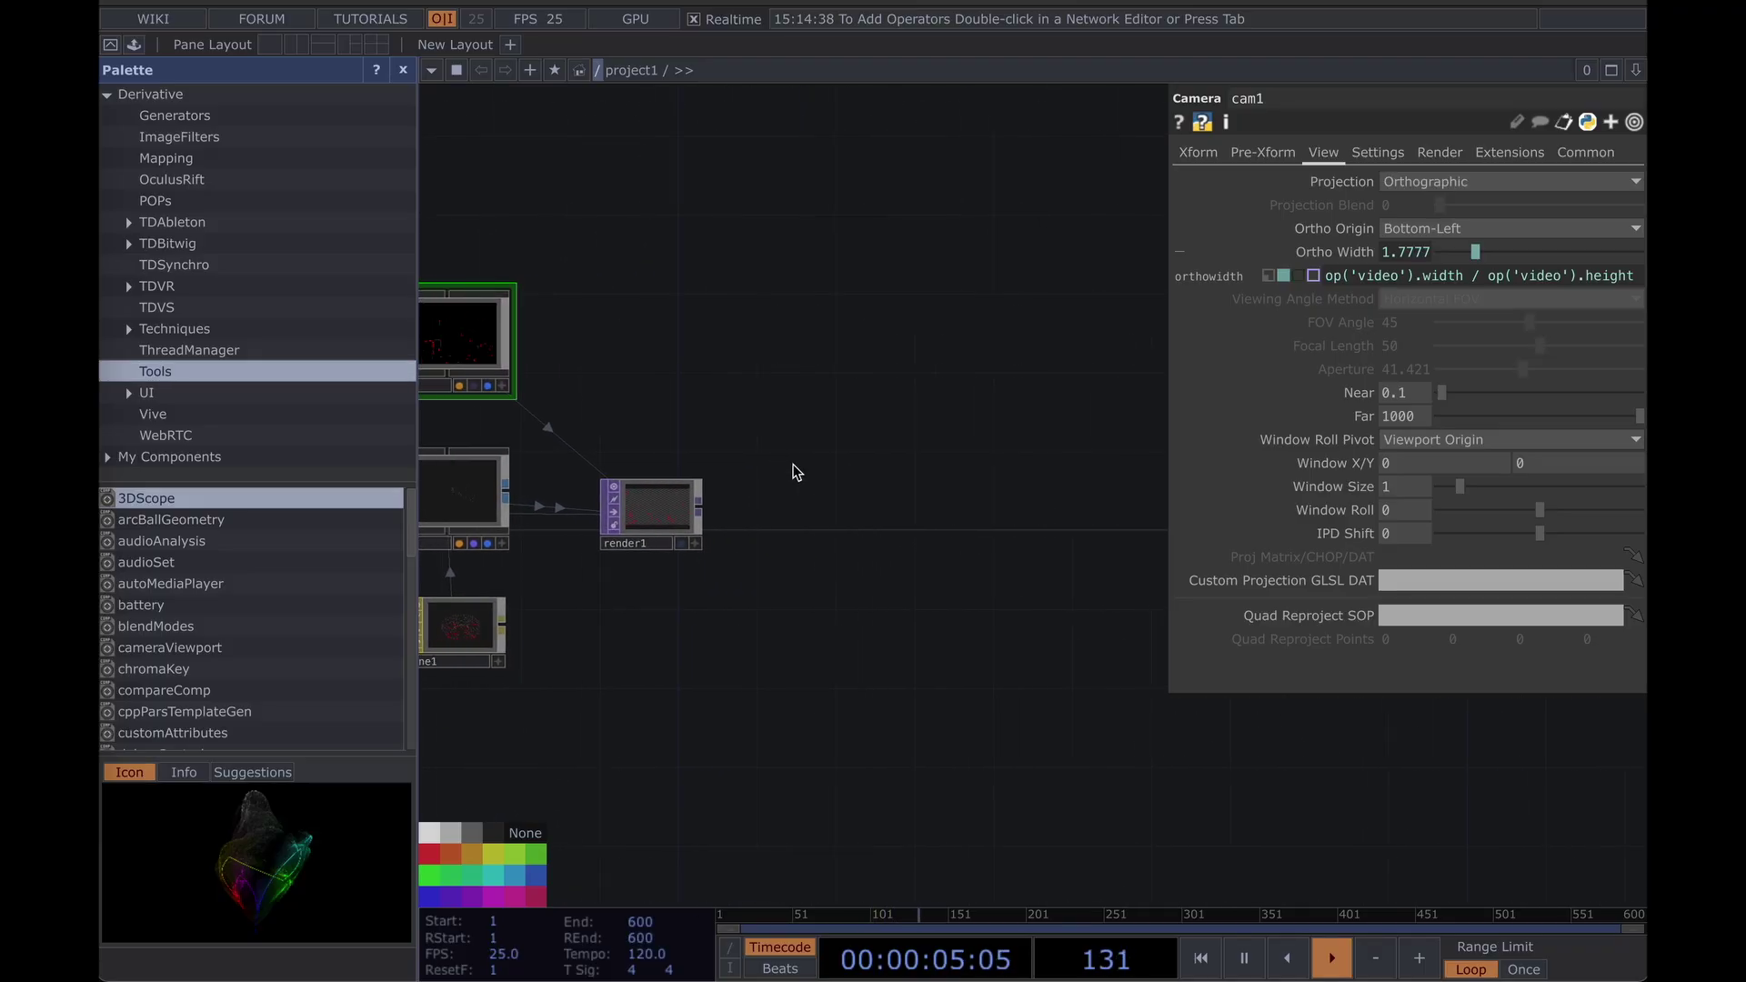
key("Tab")
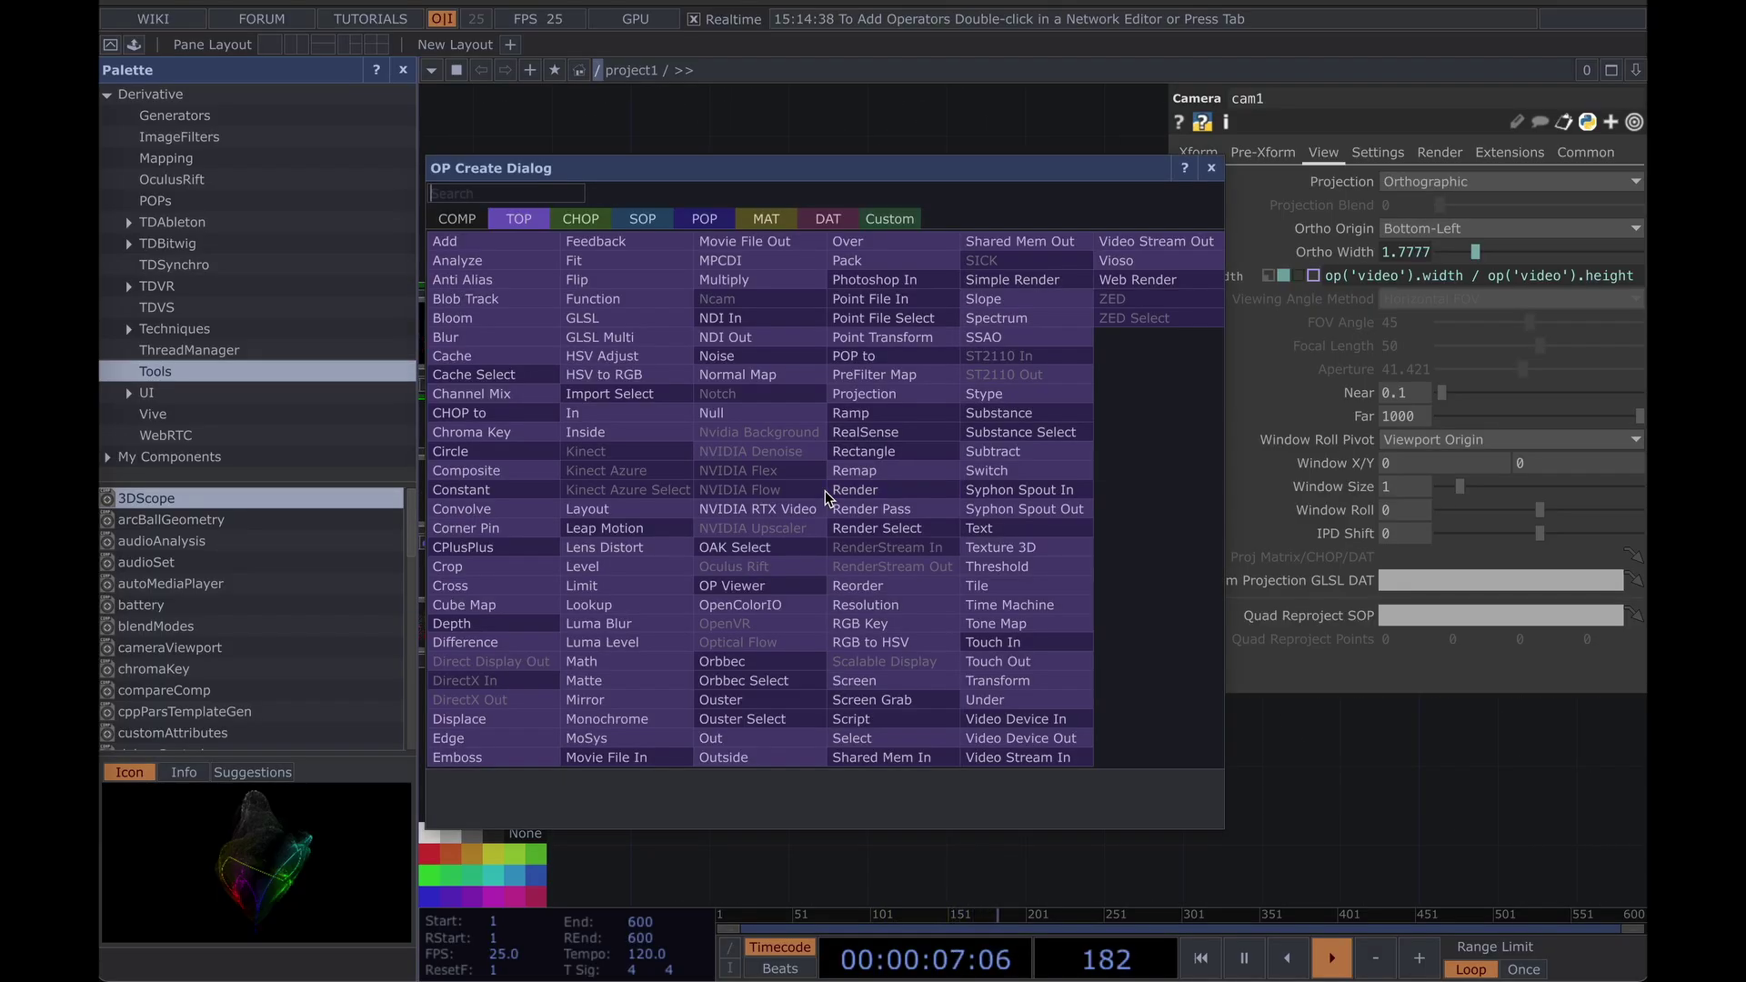
type("comp")
left_click(506, 470)
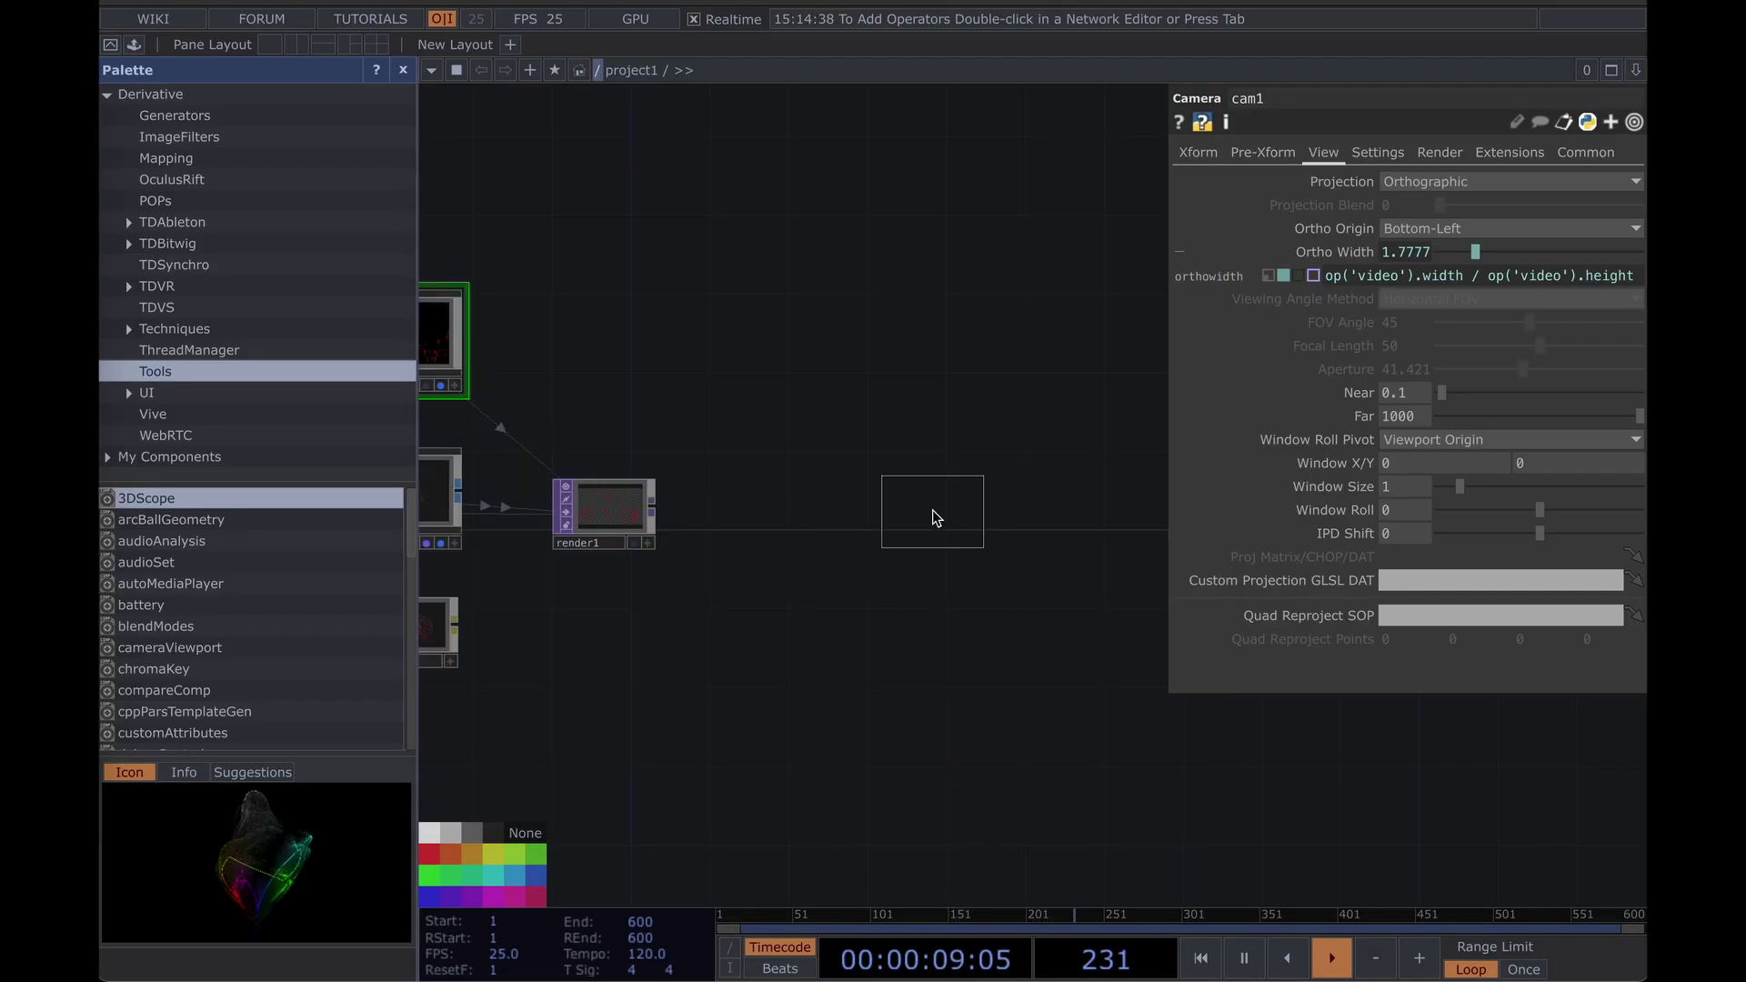
left_click(933, 514)
left_click_drag(652, 514, 921, 518)
Add a Select TOP near the video node and make video its source TOP.
left_click_drag(839, 462, 1193, 485)
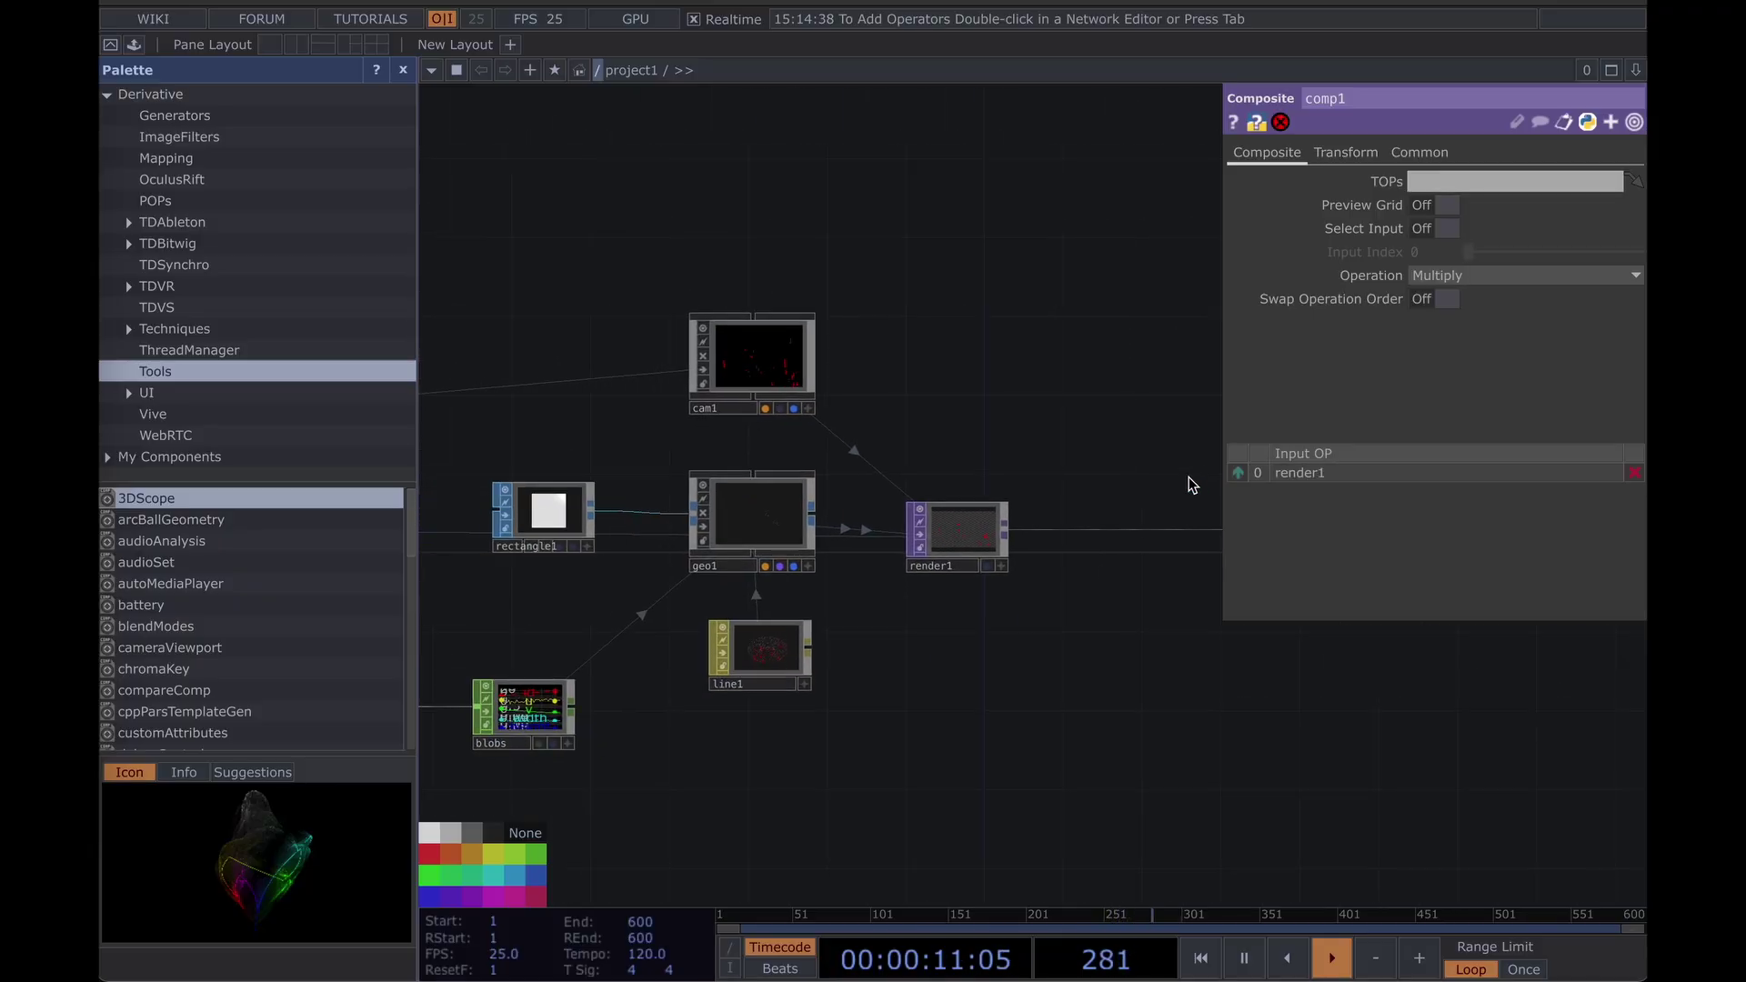
left_click_drag(972, 487, 1114, 489)
scroll(1112, 488, "down", 5)
left_click_drag(628, 406, 850, 409)
scroll(766, 472, "up", 6)
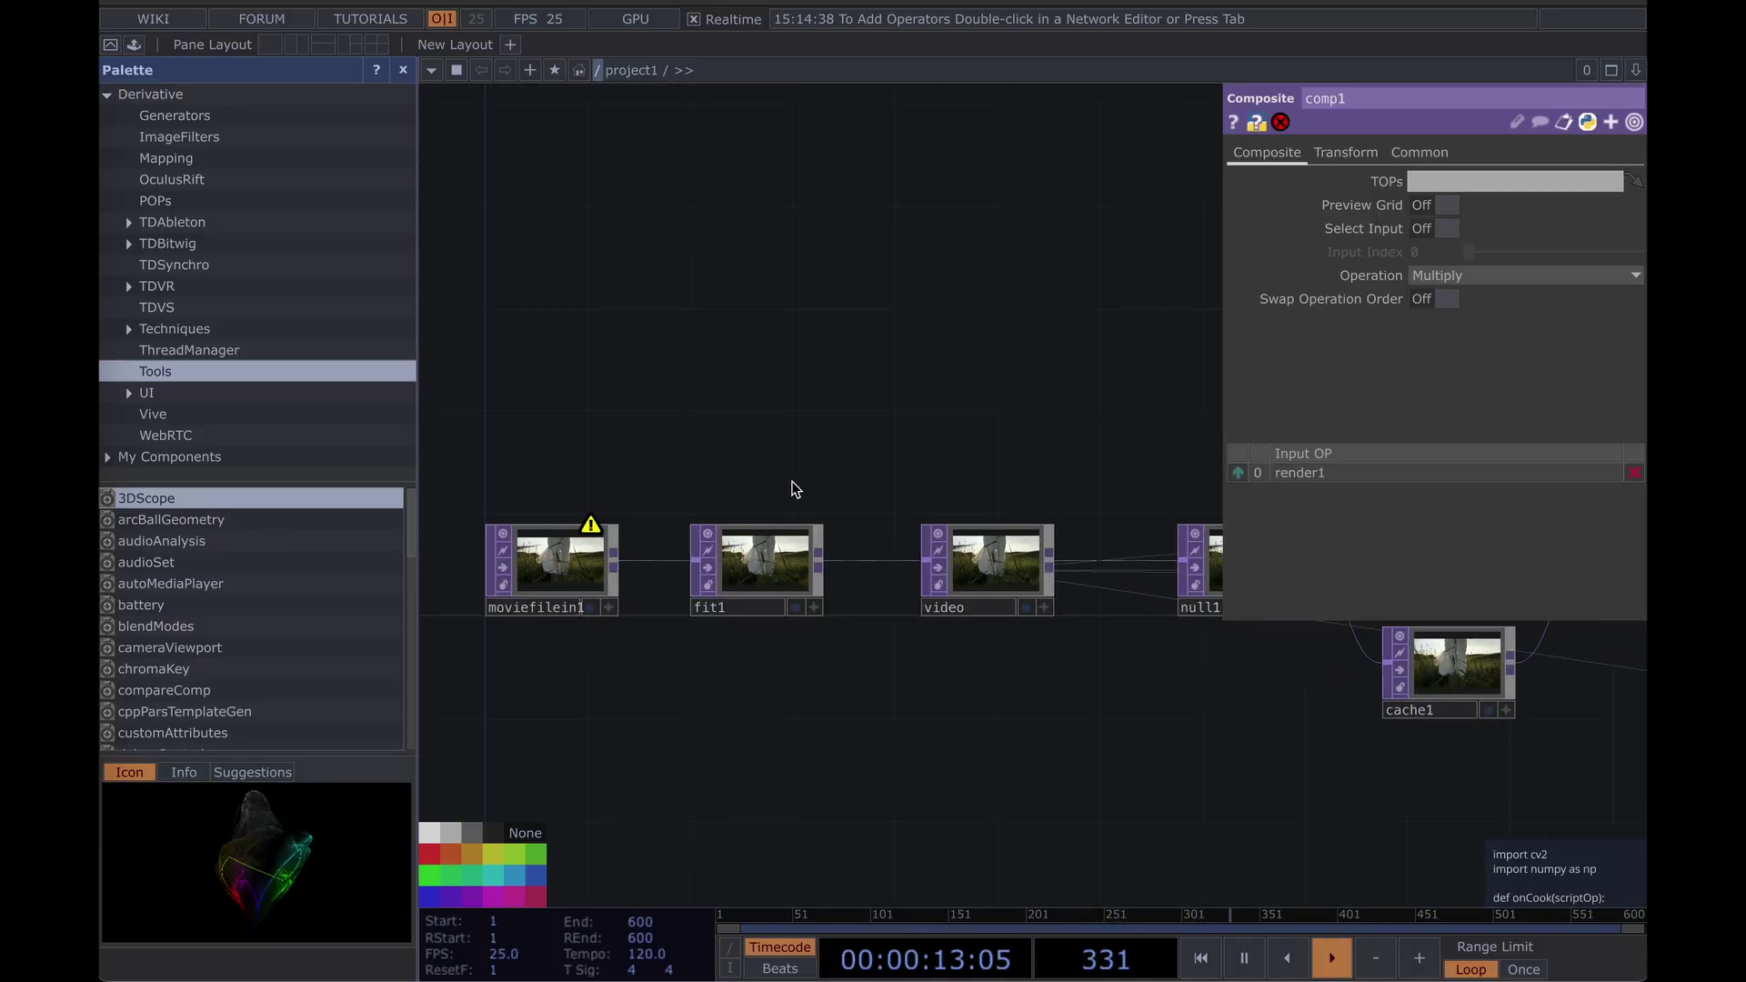
left_click_drag(792, 490, 568, 460)
double_click(758, 397)
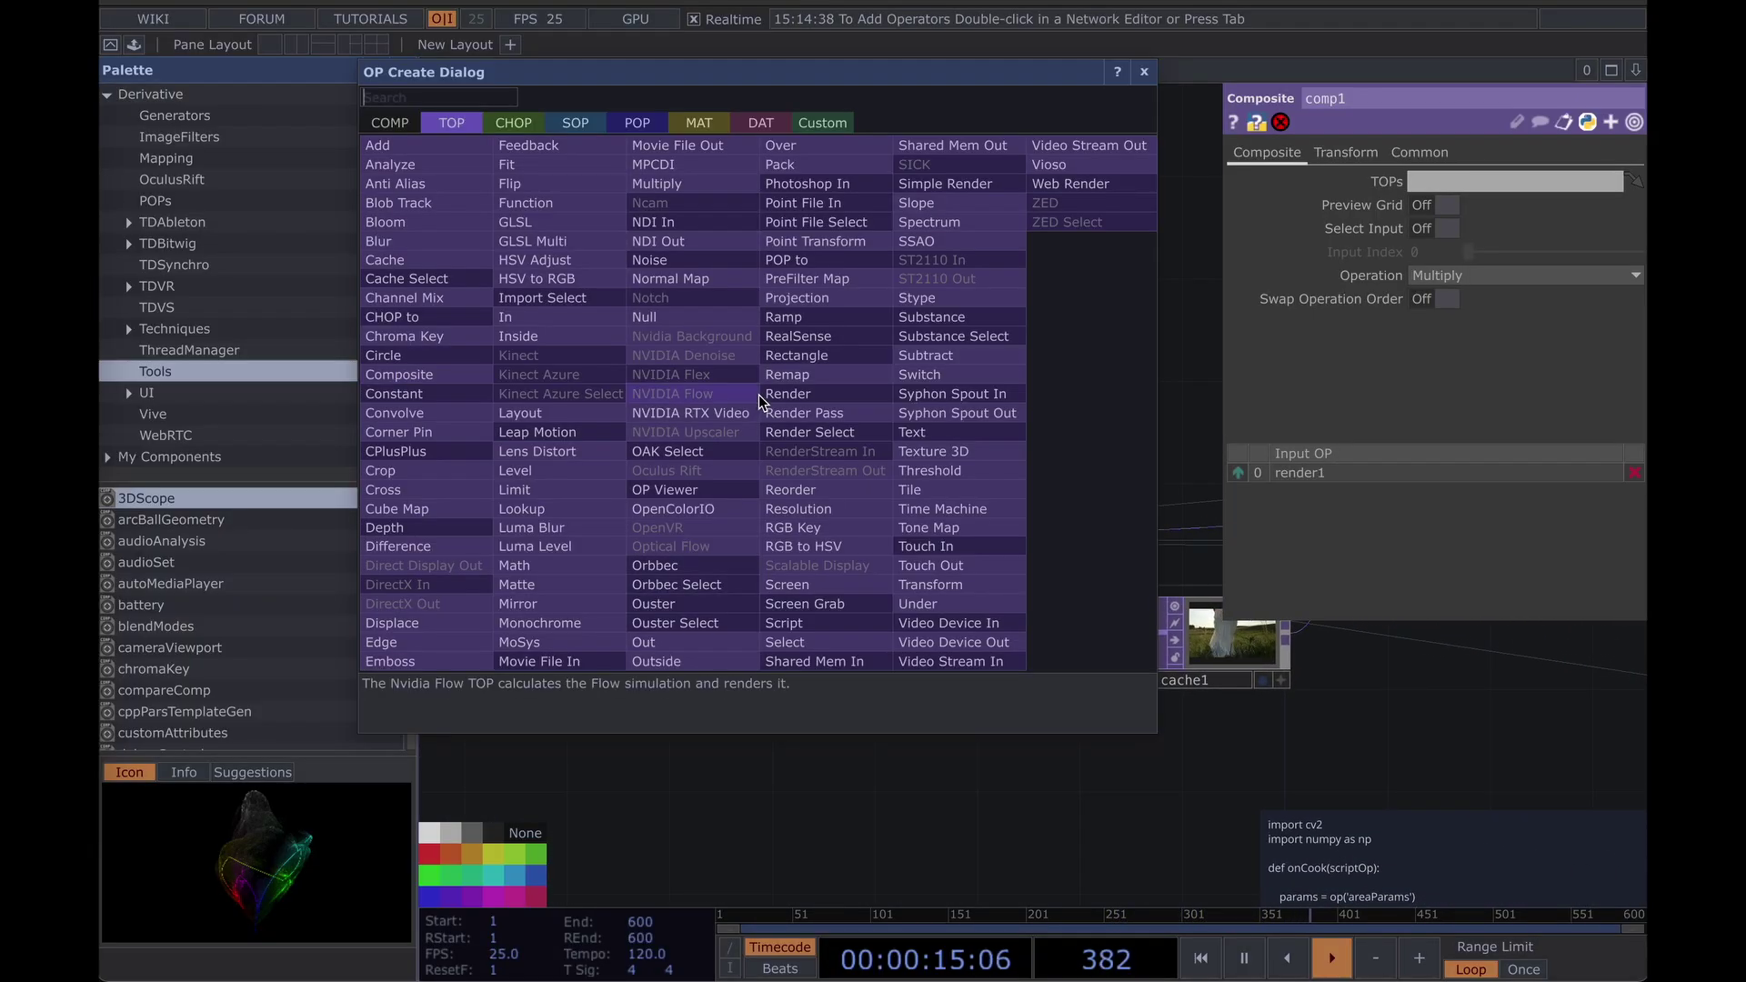
type("se")
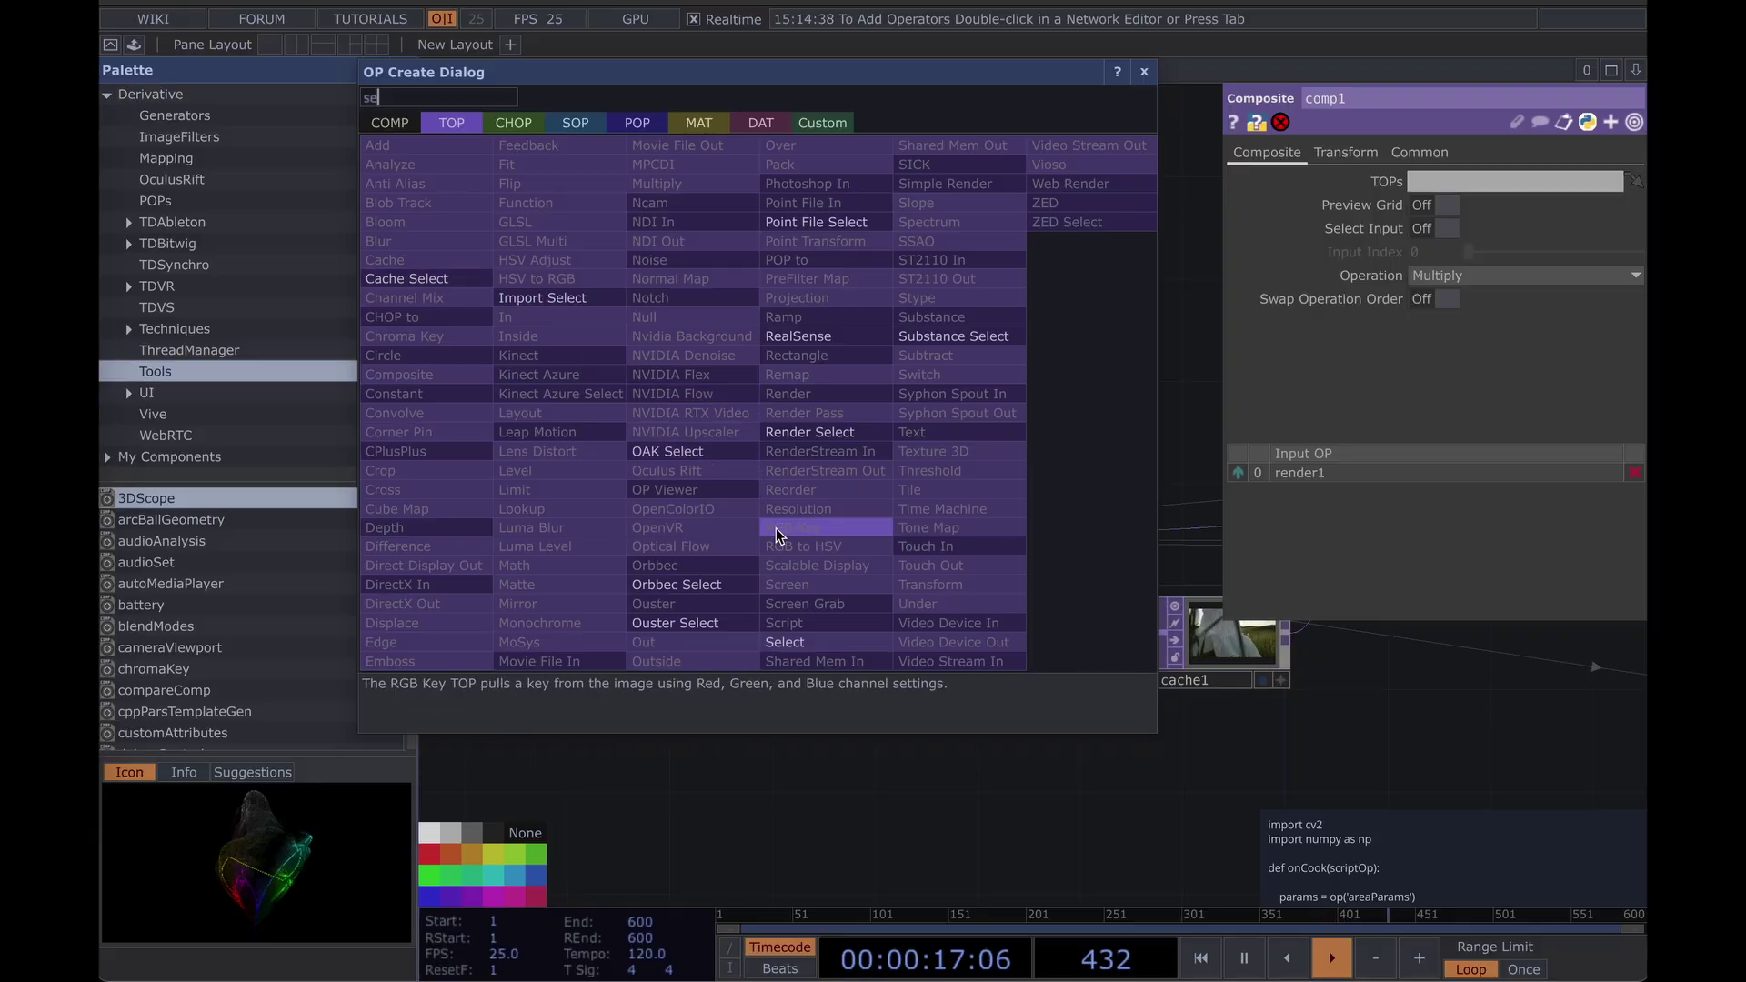
left_click(794, 640)
left_click(766, 373)
left_click_drag(766, 509, 743, 358)
Move select1 below the render1-to-comp1 connection and wire it into comp1 as the second input.
scroll(616, 422, "down", 4)
left_click_drag(976, 401, 1556, 552)
left_click_drag(1301, 646, 741, 672)
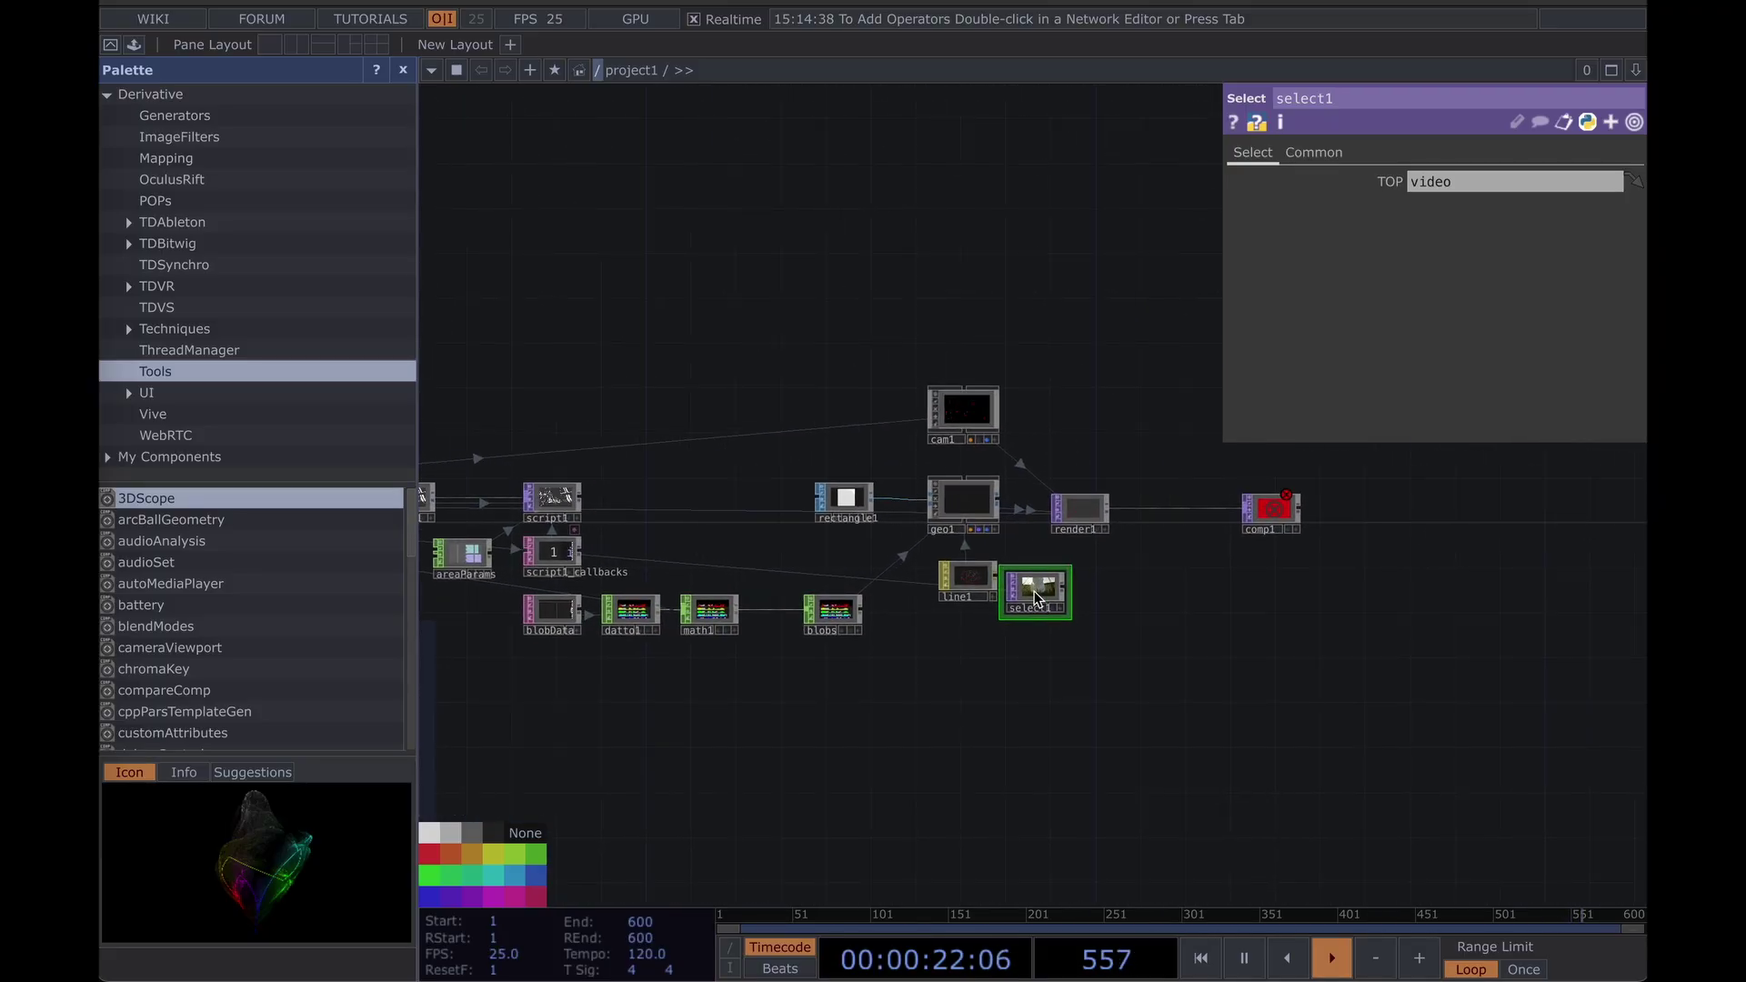
left_click_drag(1034, 592, 1001, 376)
scroll(1248, 584, "up", 4)
Set comp1's Operation to Over.
left_click(1001, 377)
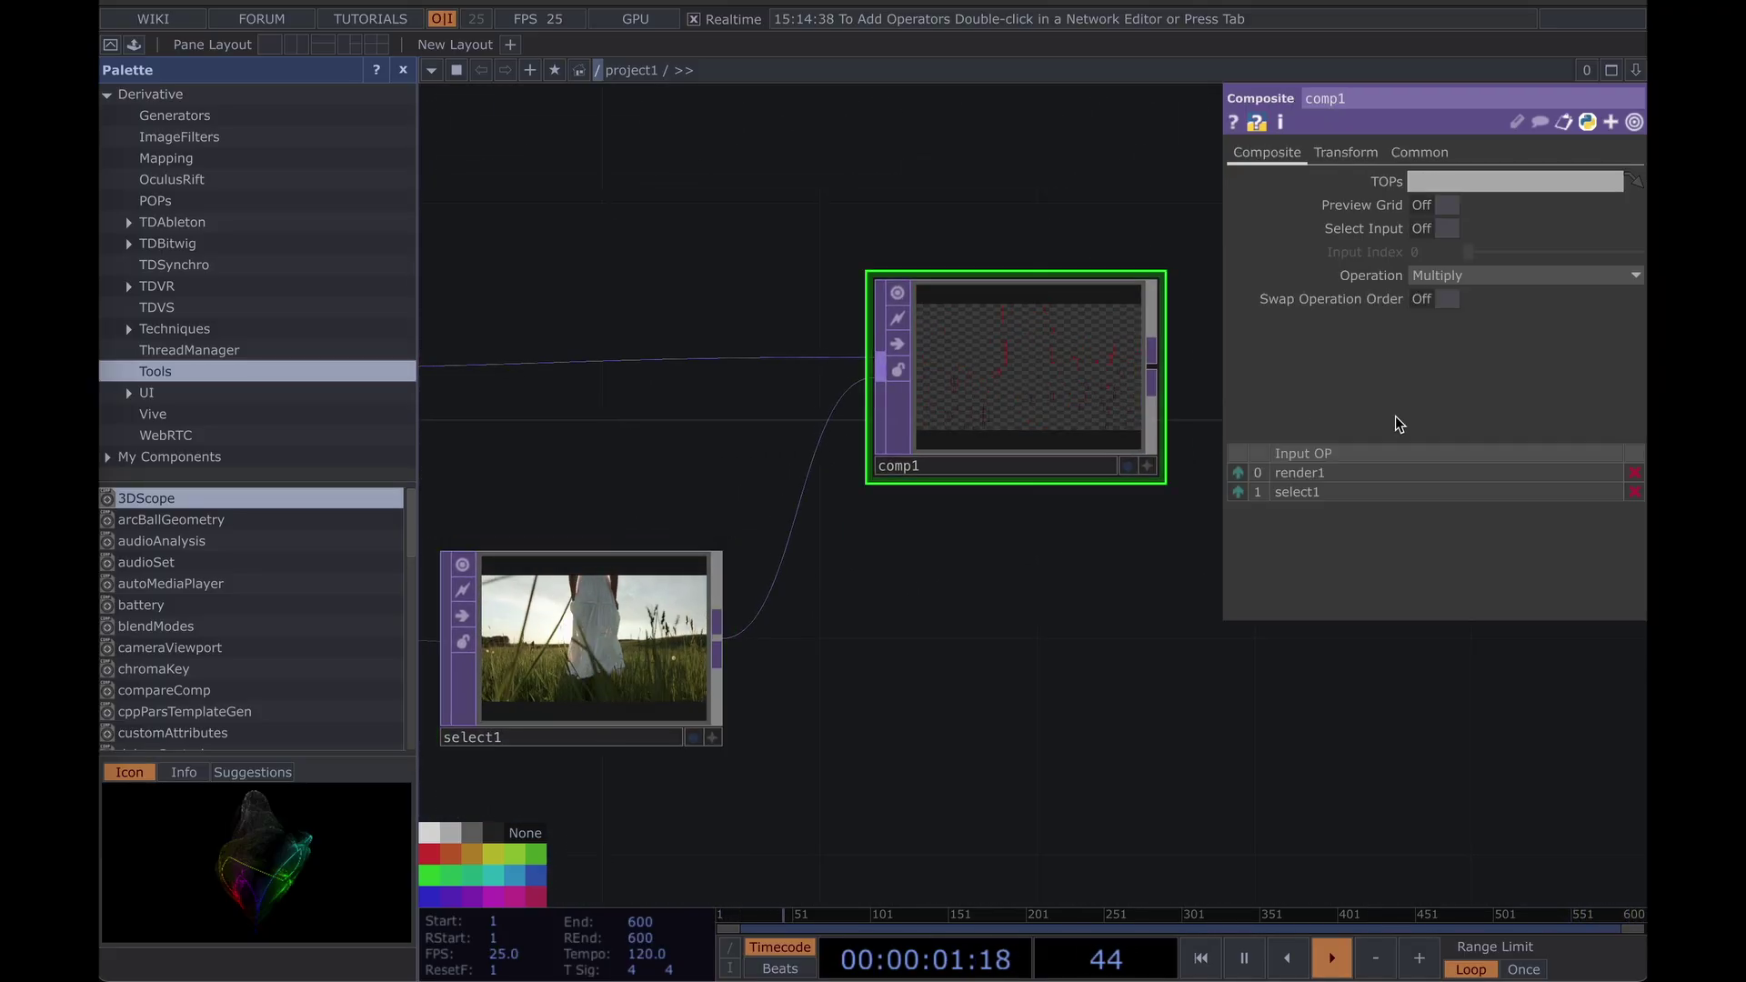
left_click(1445, 274)
left_click(1404, 957)
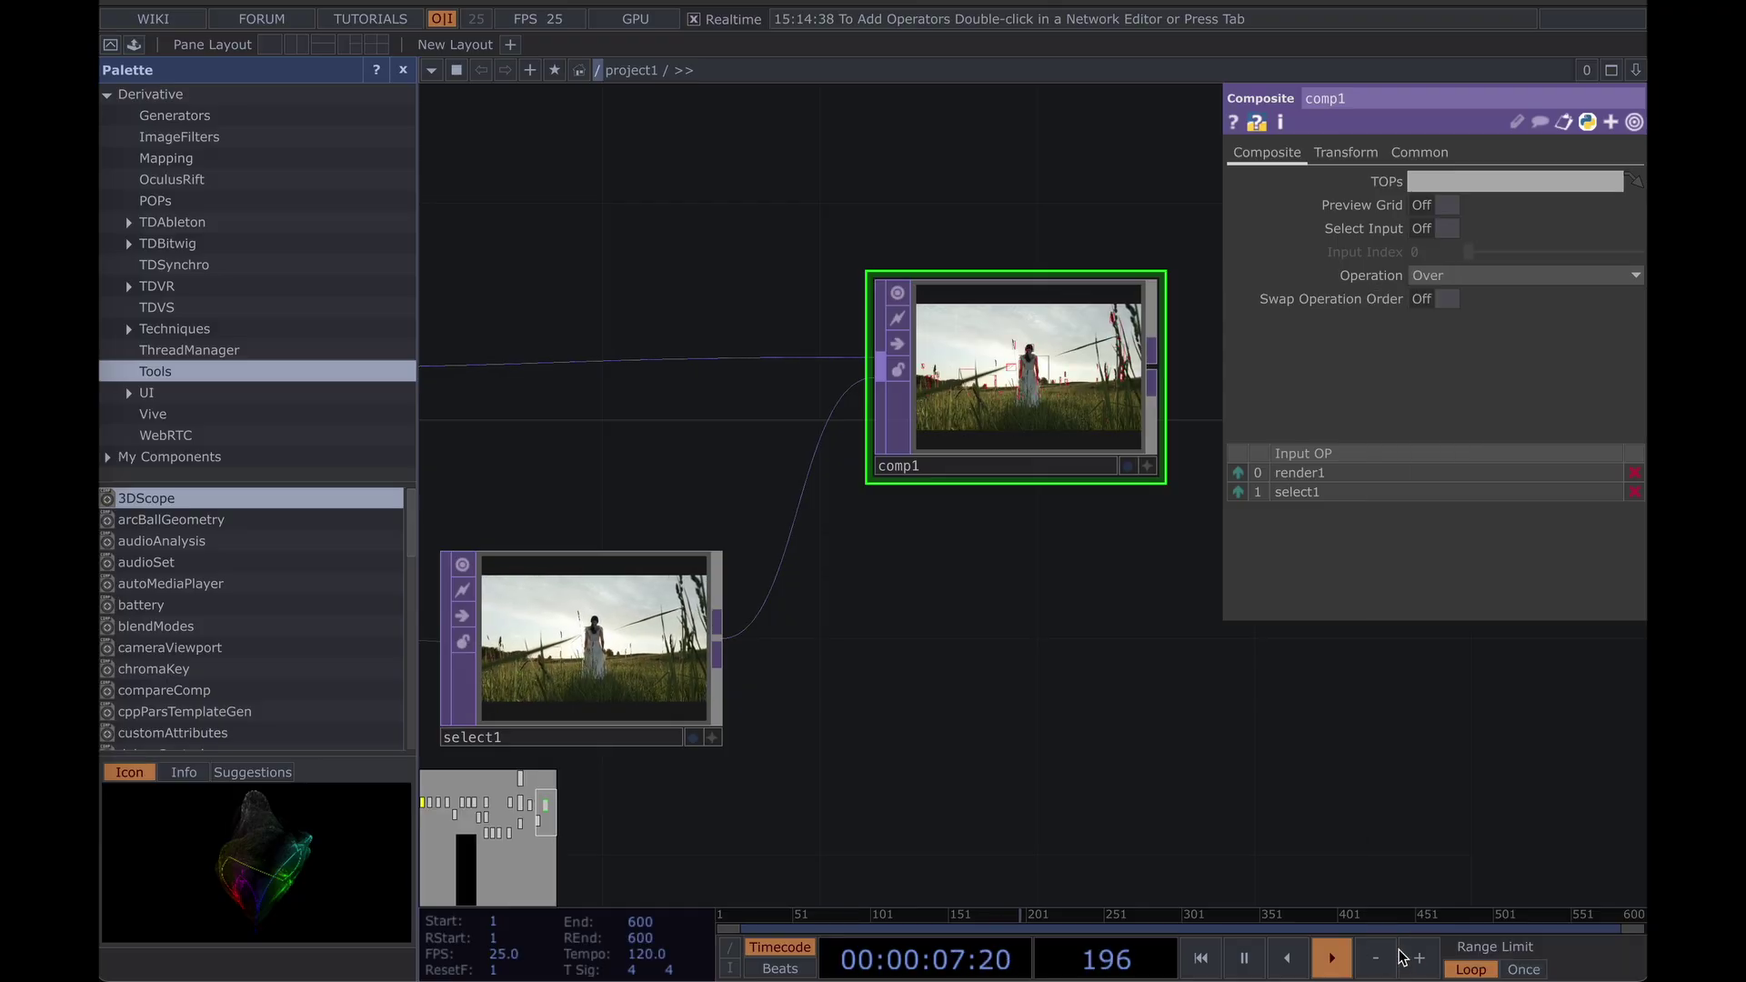
Examine how the red rectangles overlay the footage in comp1's viewer.
left_click_drag(1006, 601, 959, 668)
scroll(946, 420, "up", 1)
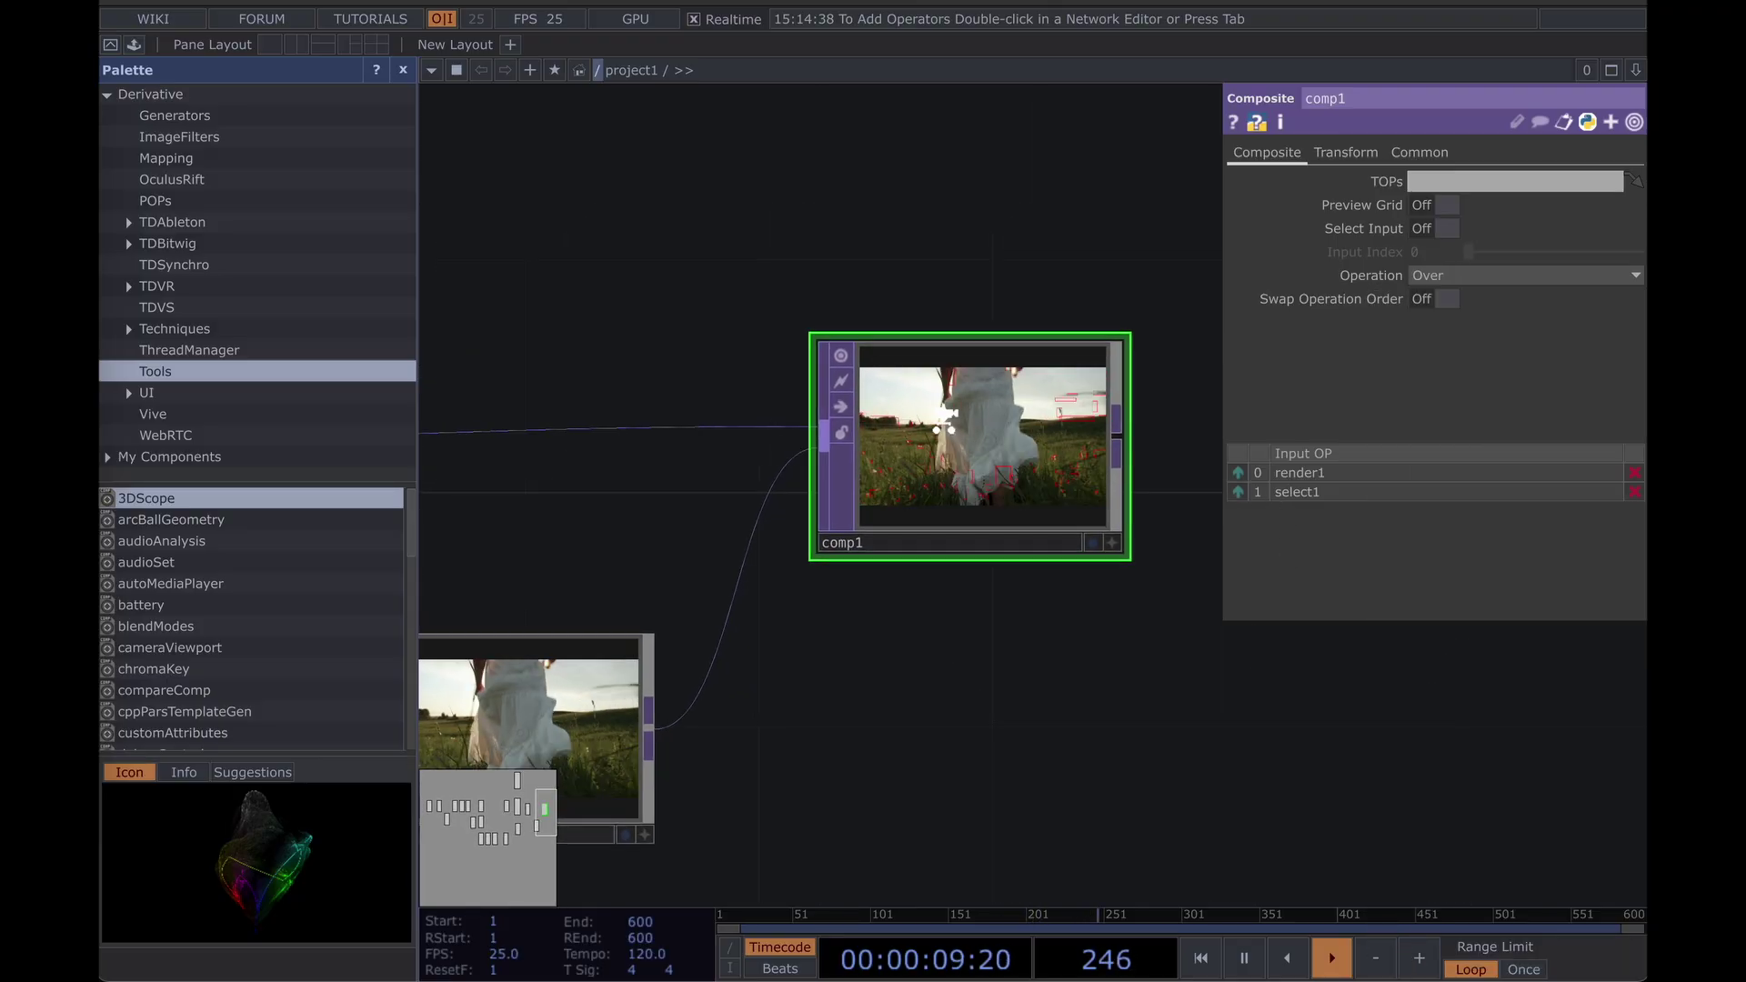
scroll(946, 421, "up", 5)
scroll(1002, 490, "down", 4)
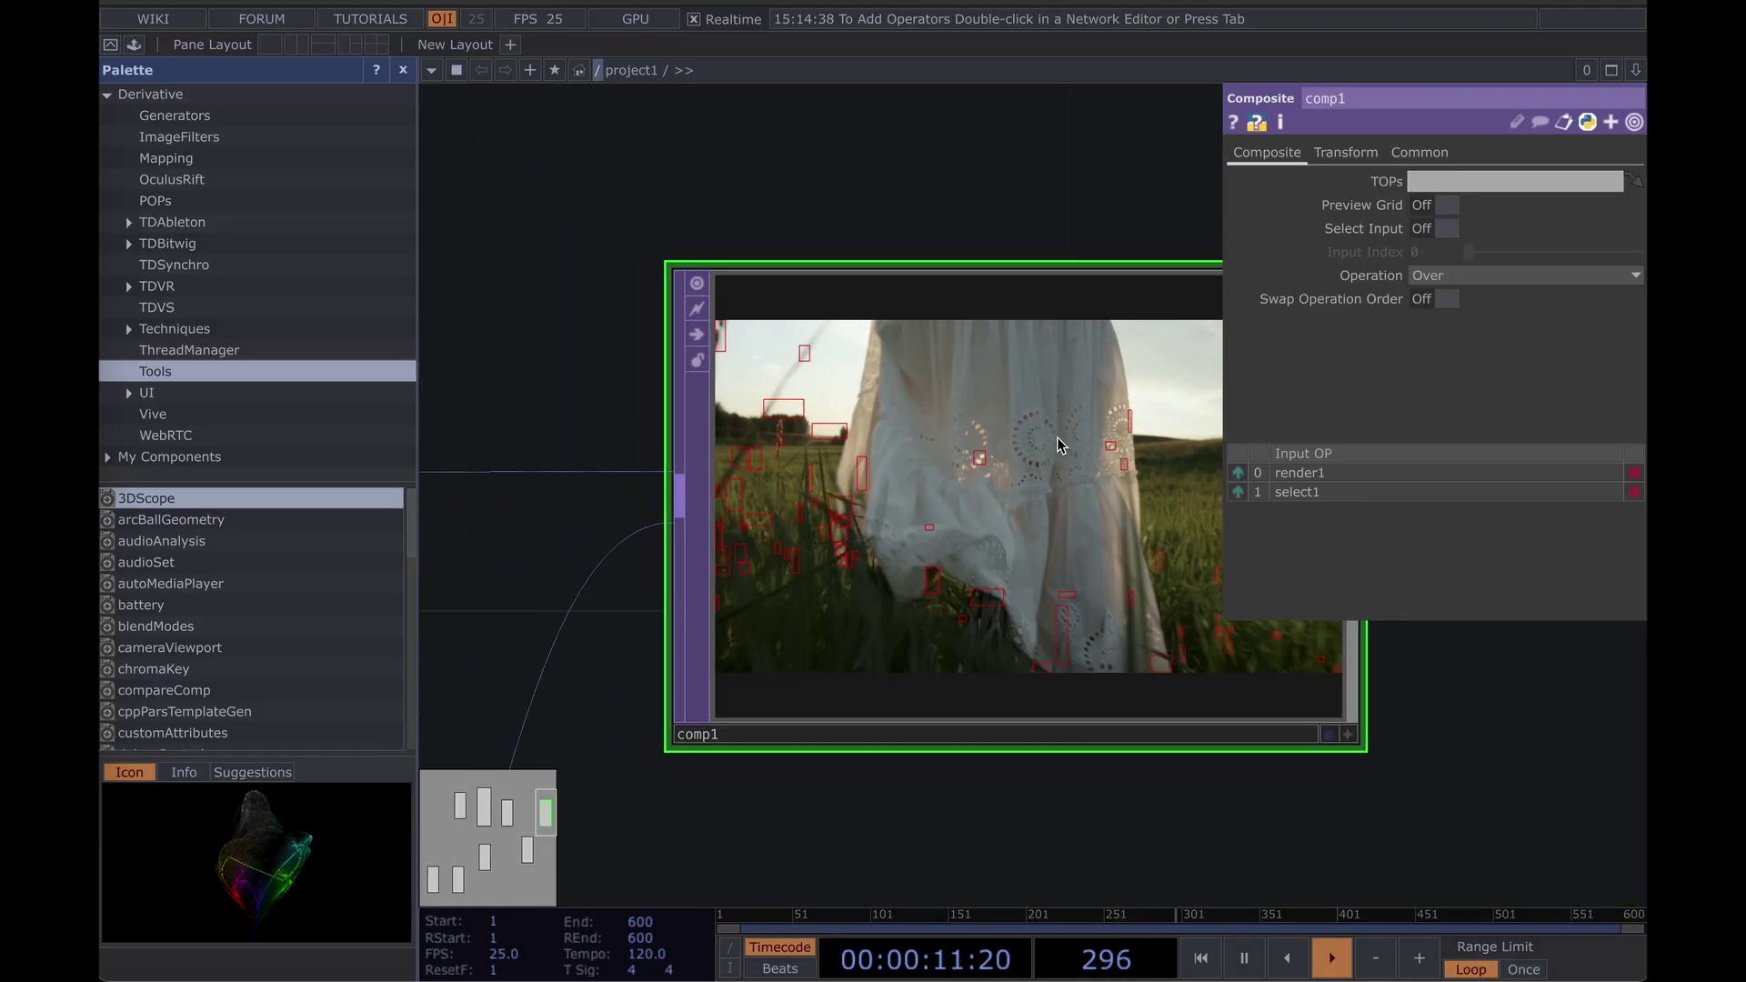
left_click_drag(984, 750, 946, 680)
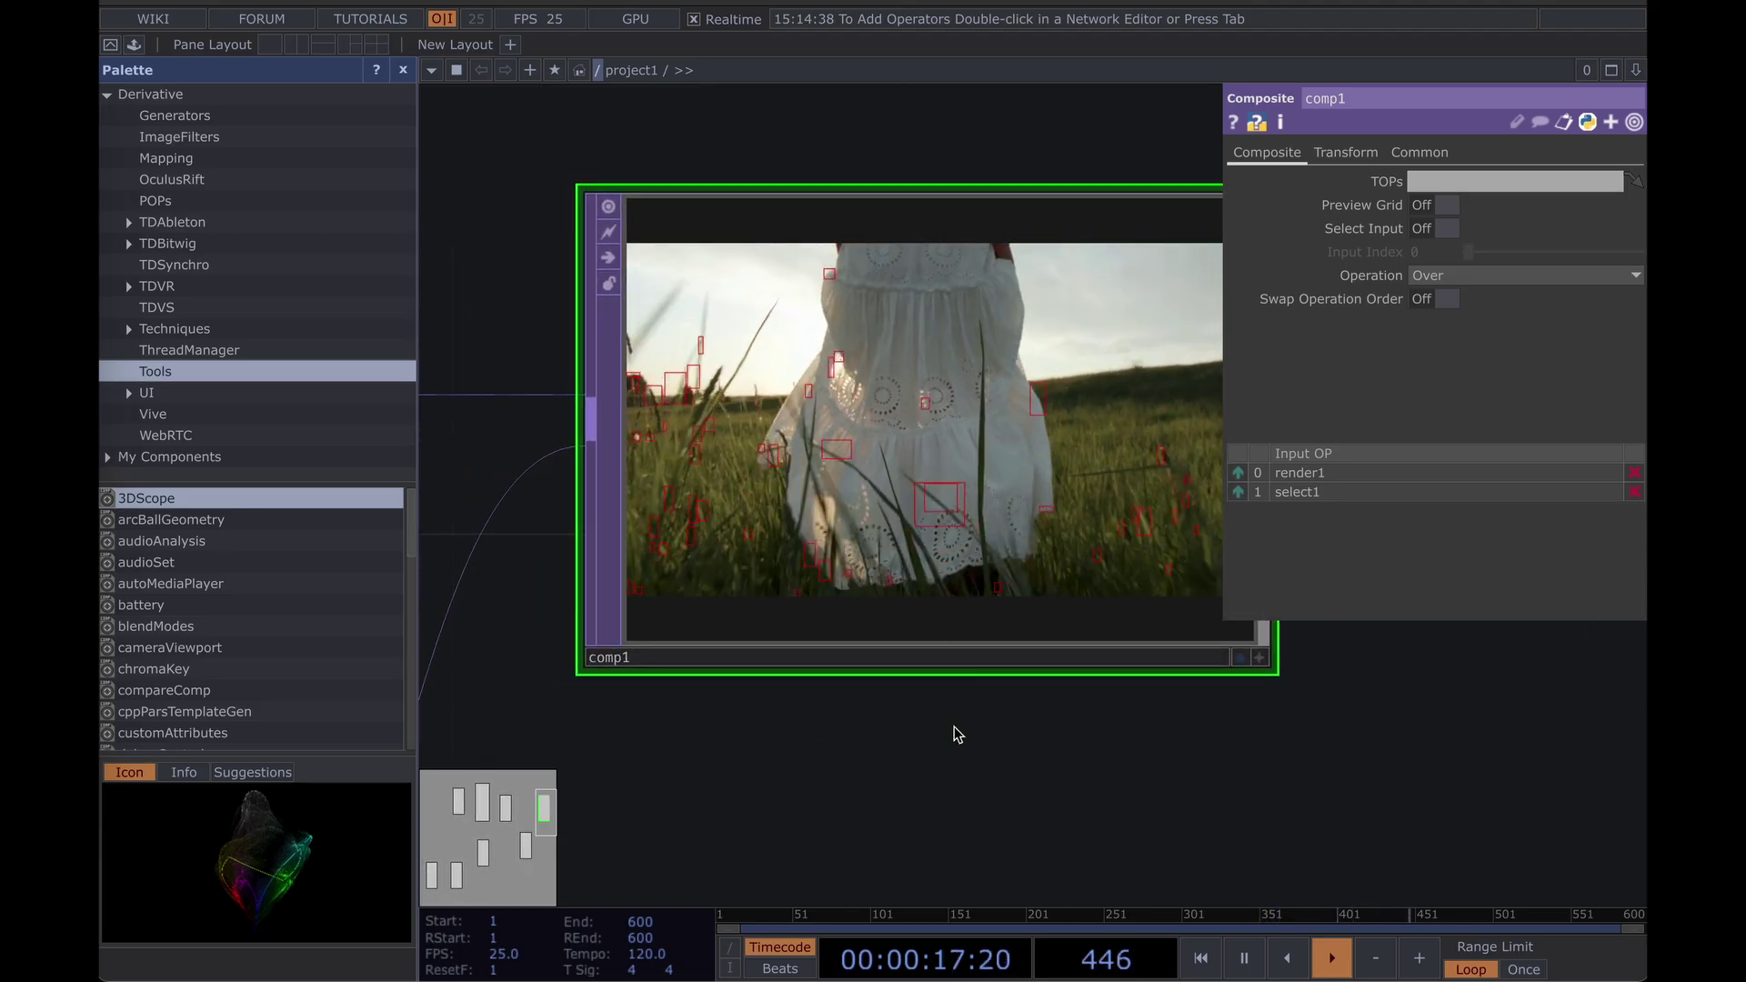
scroll(955, 733, "down", 8)
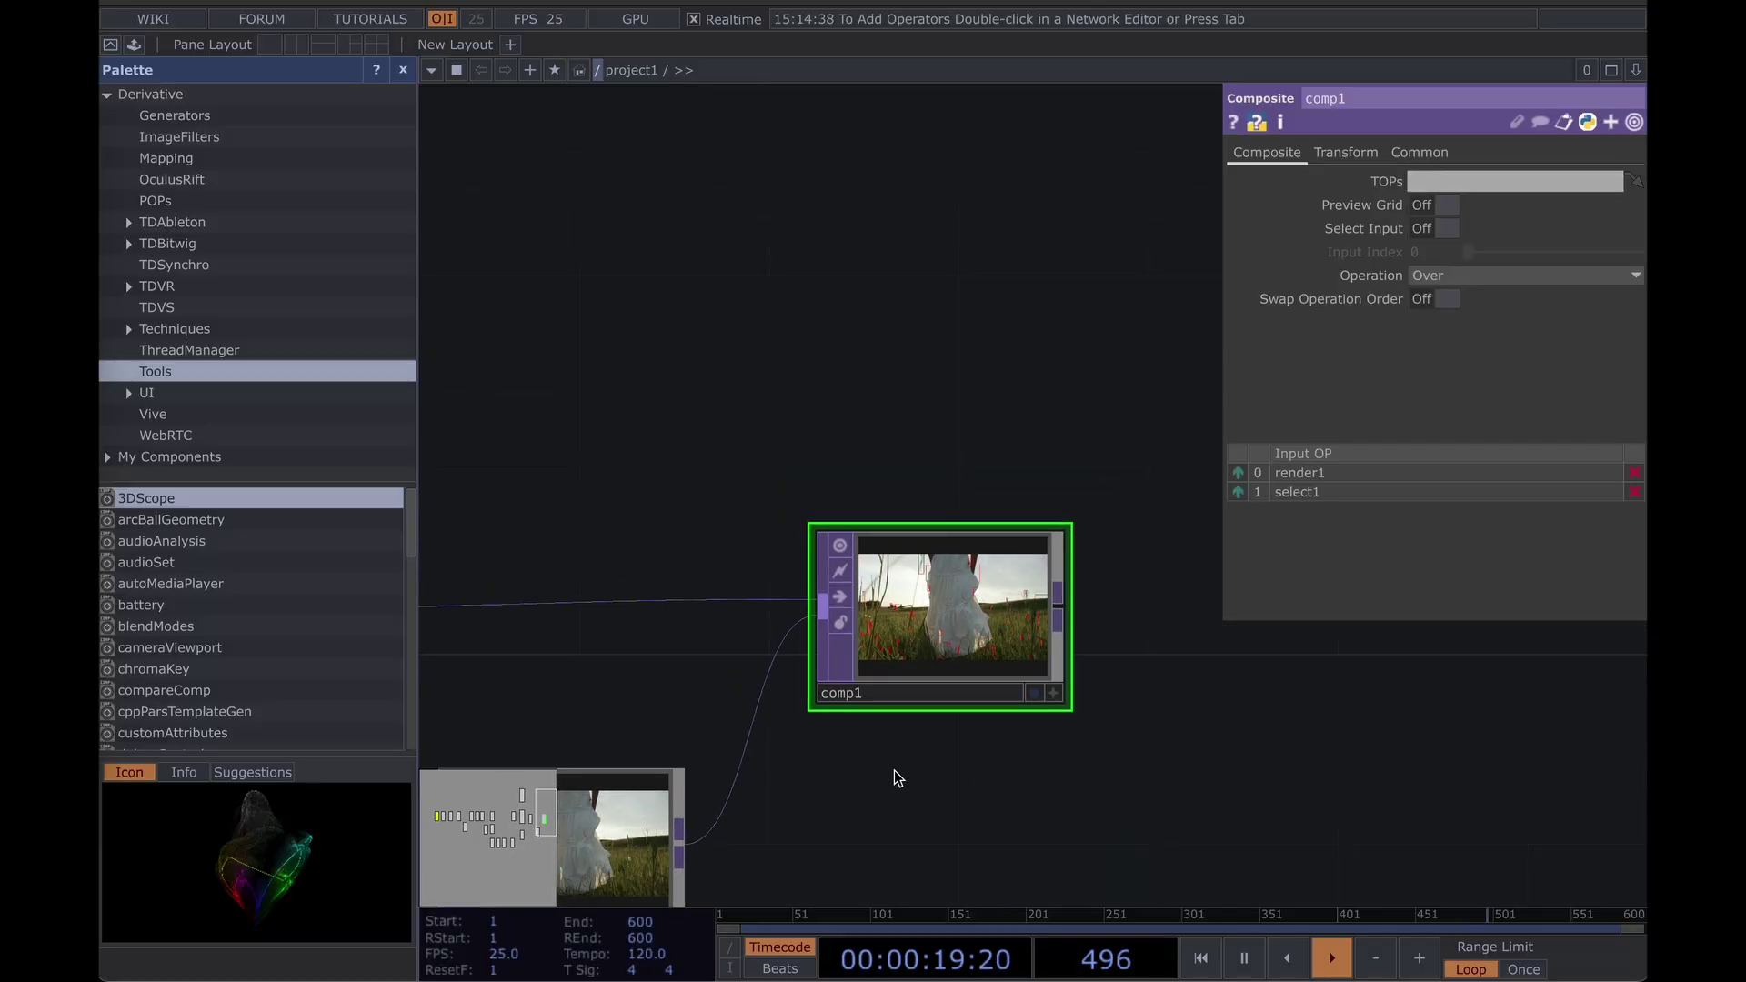
left_click_drag(894, 771, 1092, 649)
left_click_drag(967, 655, 723, 667)
scroll(931, 528, "up", 8)
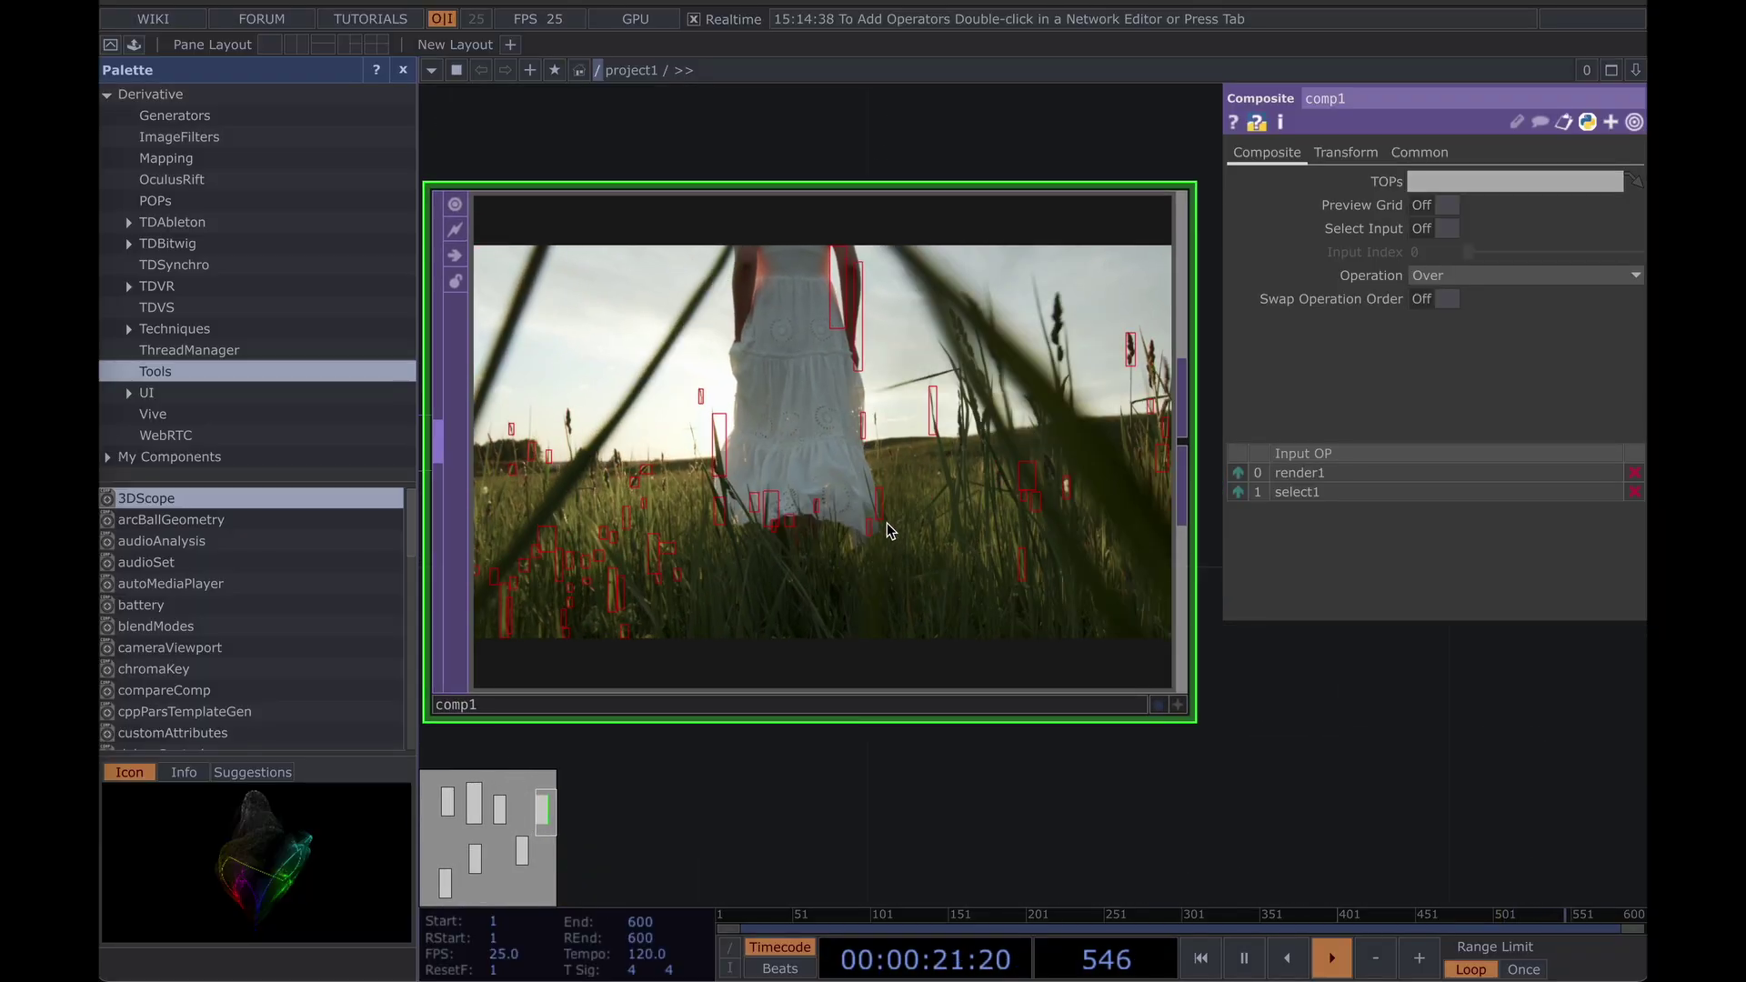
Add a Select CHOP below the blobs node.
scroll(887, 522, "down", 3)
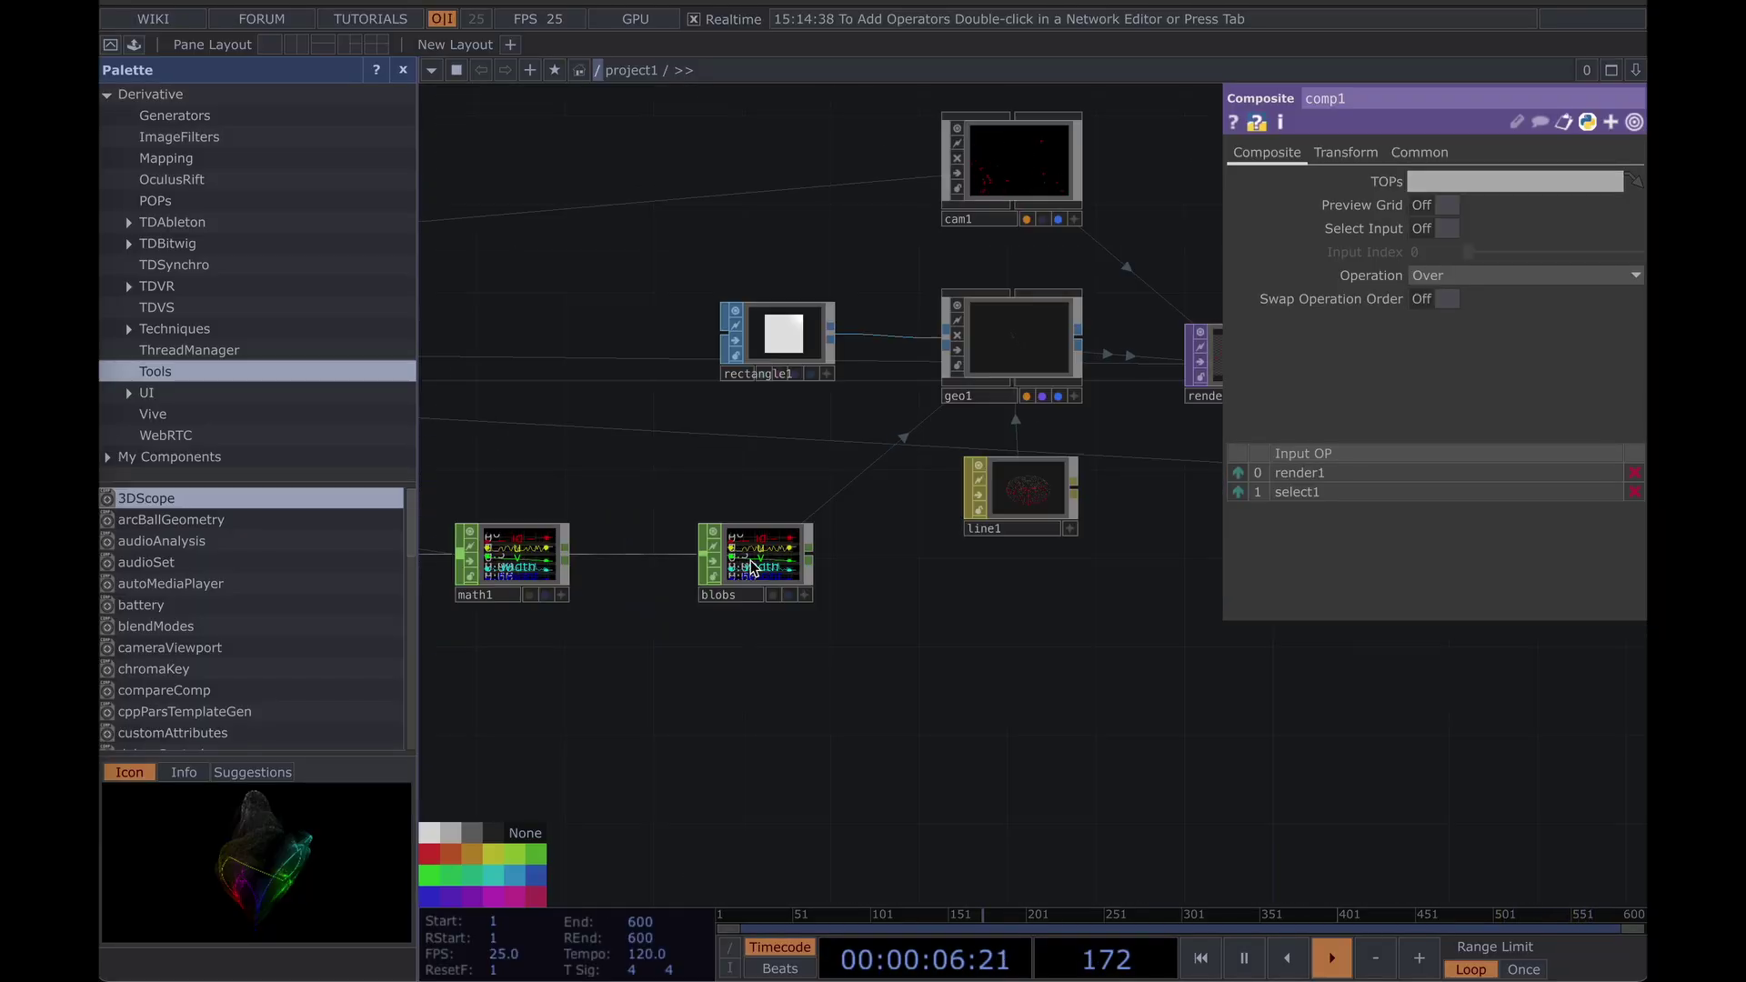
left_click(802, 570)
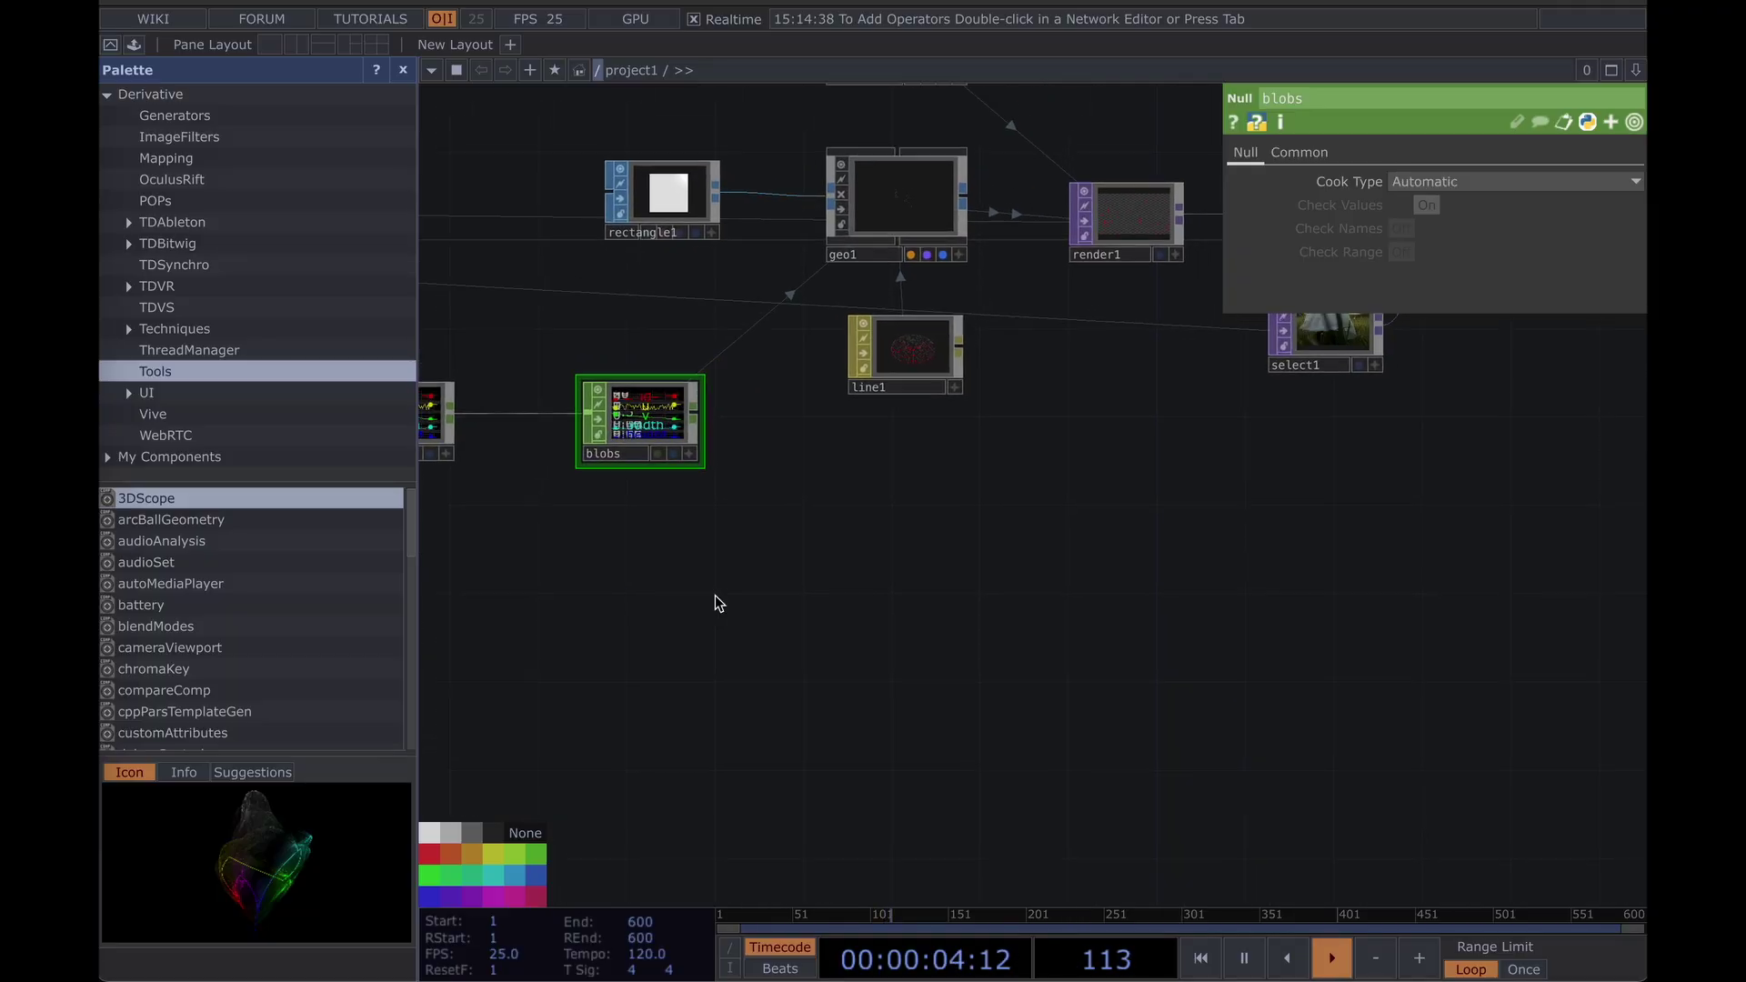
left_click_drag(670, 630, 1009, 546)
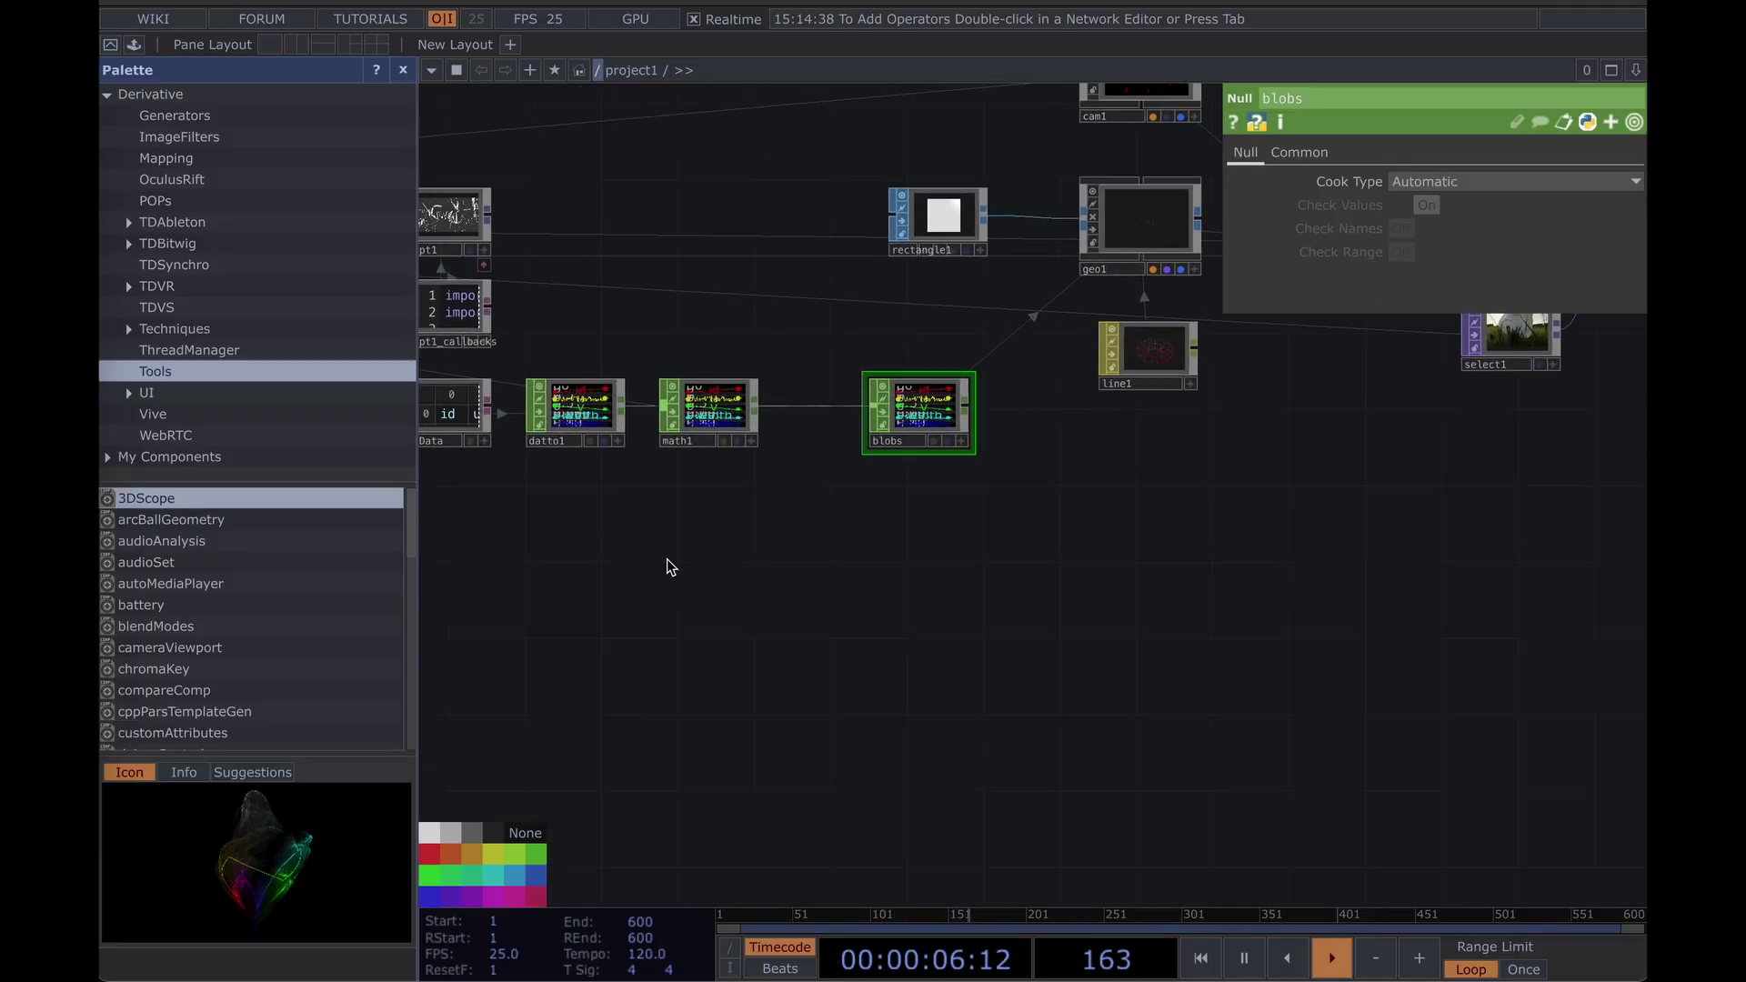
key("Tab")
type("se")
left_click(424, 287)
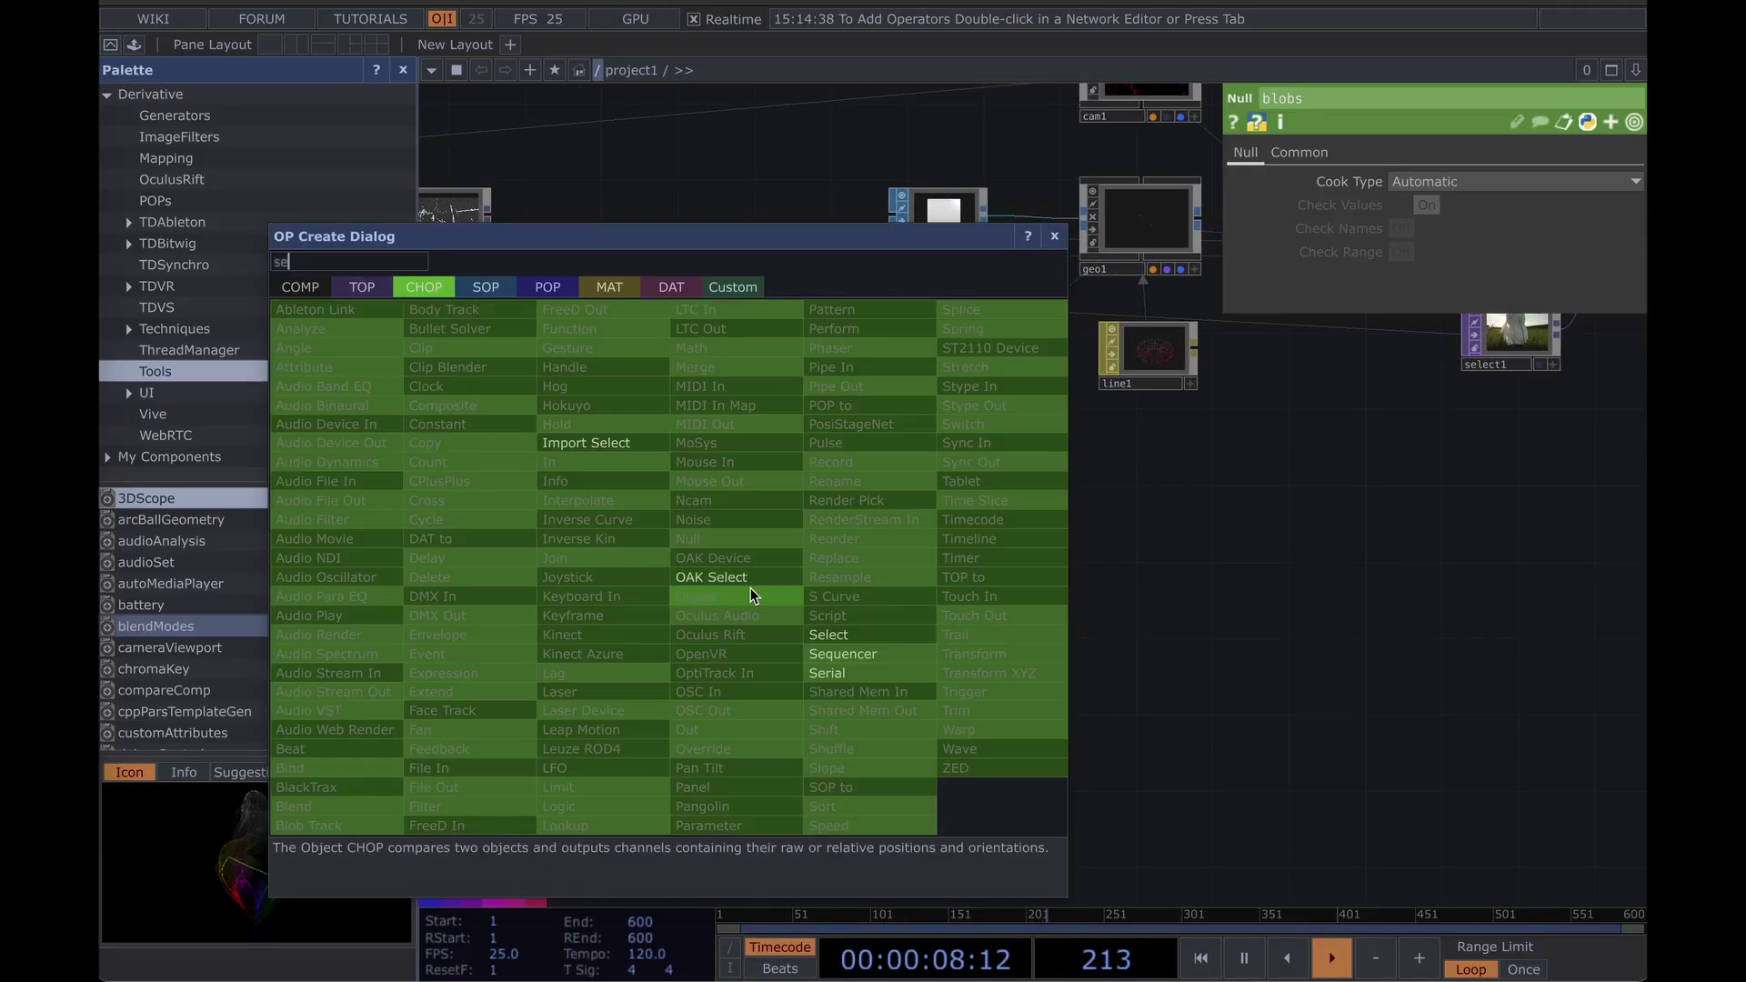
left_click(835, 650)
left_click(895, 544)
Make blobs the source CHOP of select2 and leave the node in the free space below math1.
left_click_drag(896, 413, 877, 536)
left_click_drag(854, 485, 748, 618)
left_click_drag(953, 565, 881, 524)
scroll(573, 510, "up", 3)
scroll(714, 555, "up", 1)
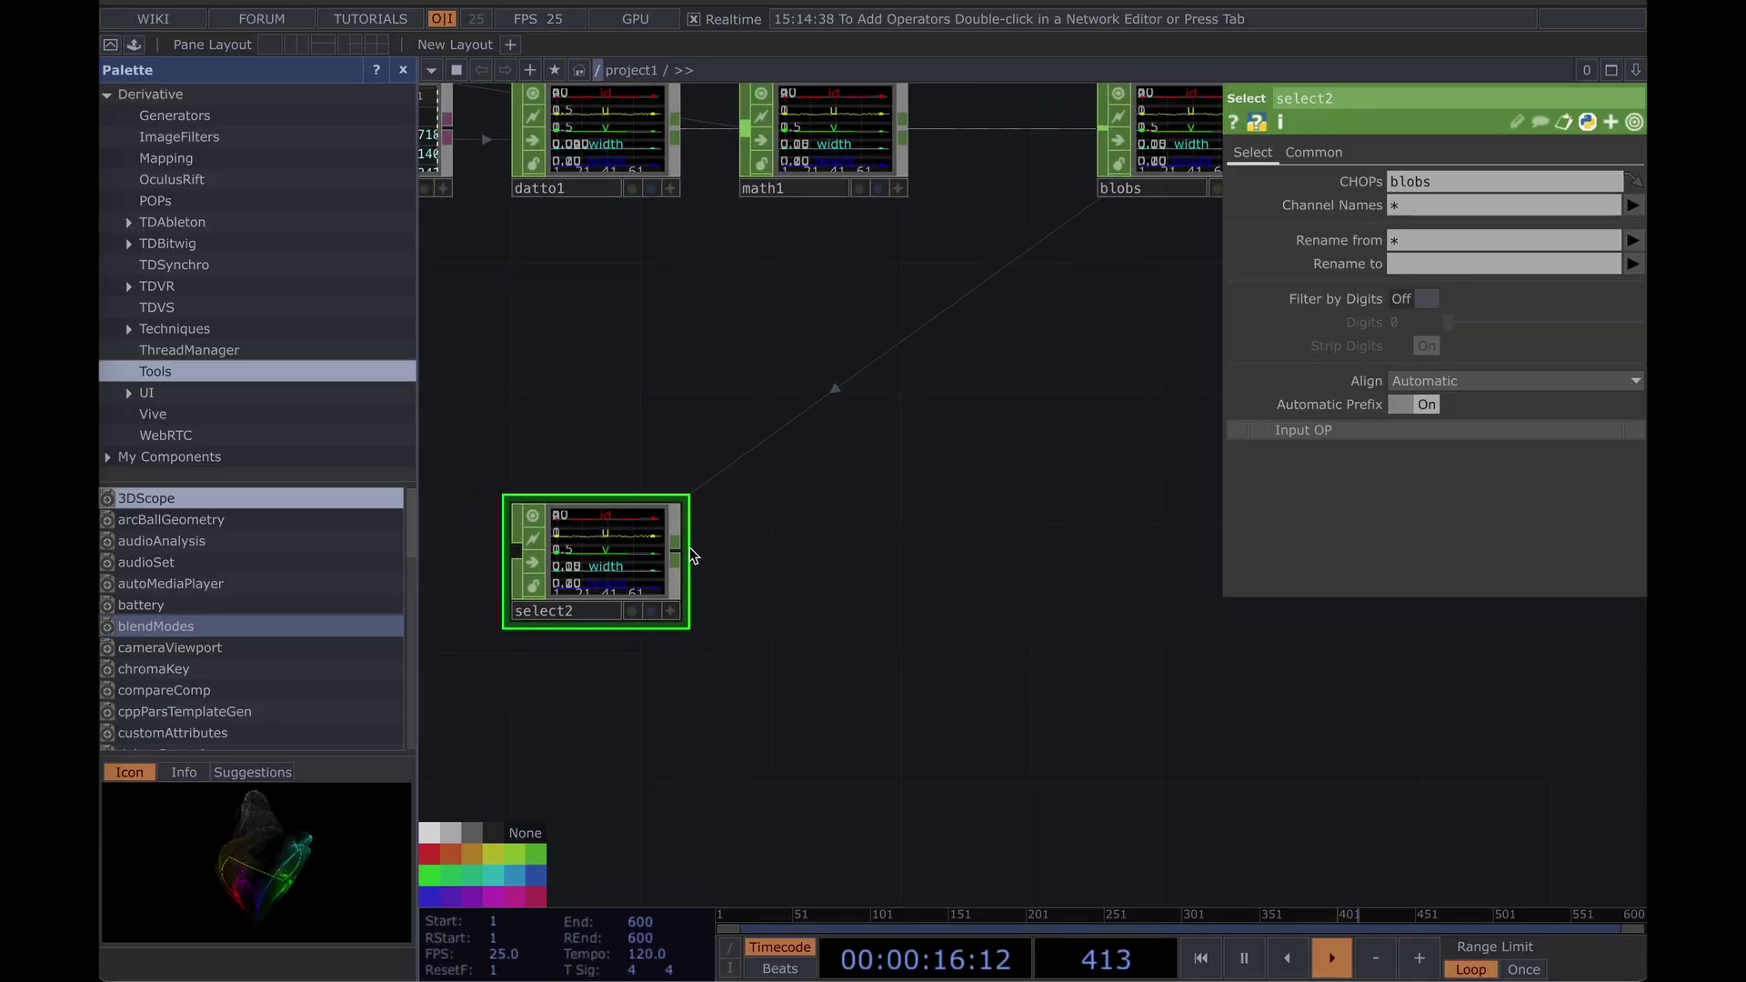
Add a CHOP to SOP fed by select2 and place it beside that node.
left_click(679, 552)
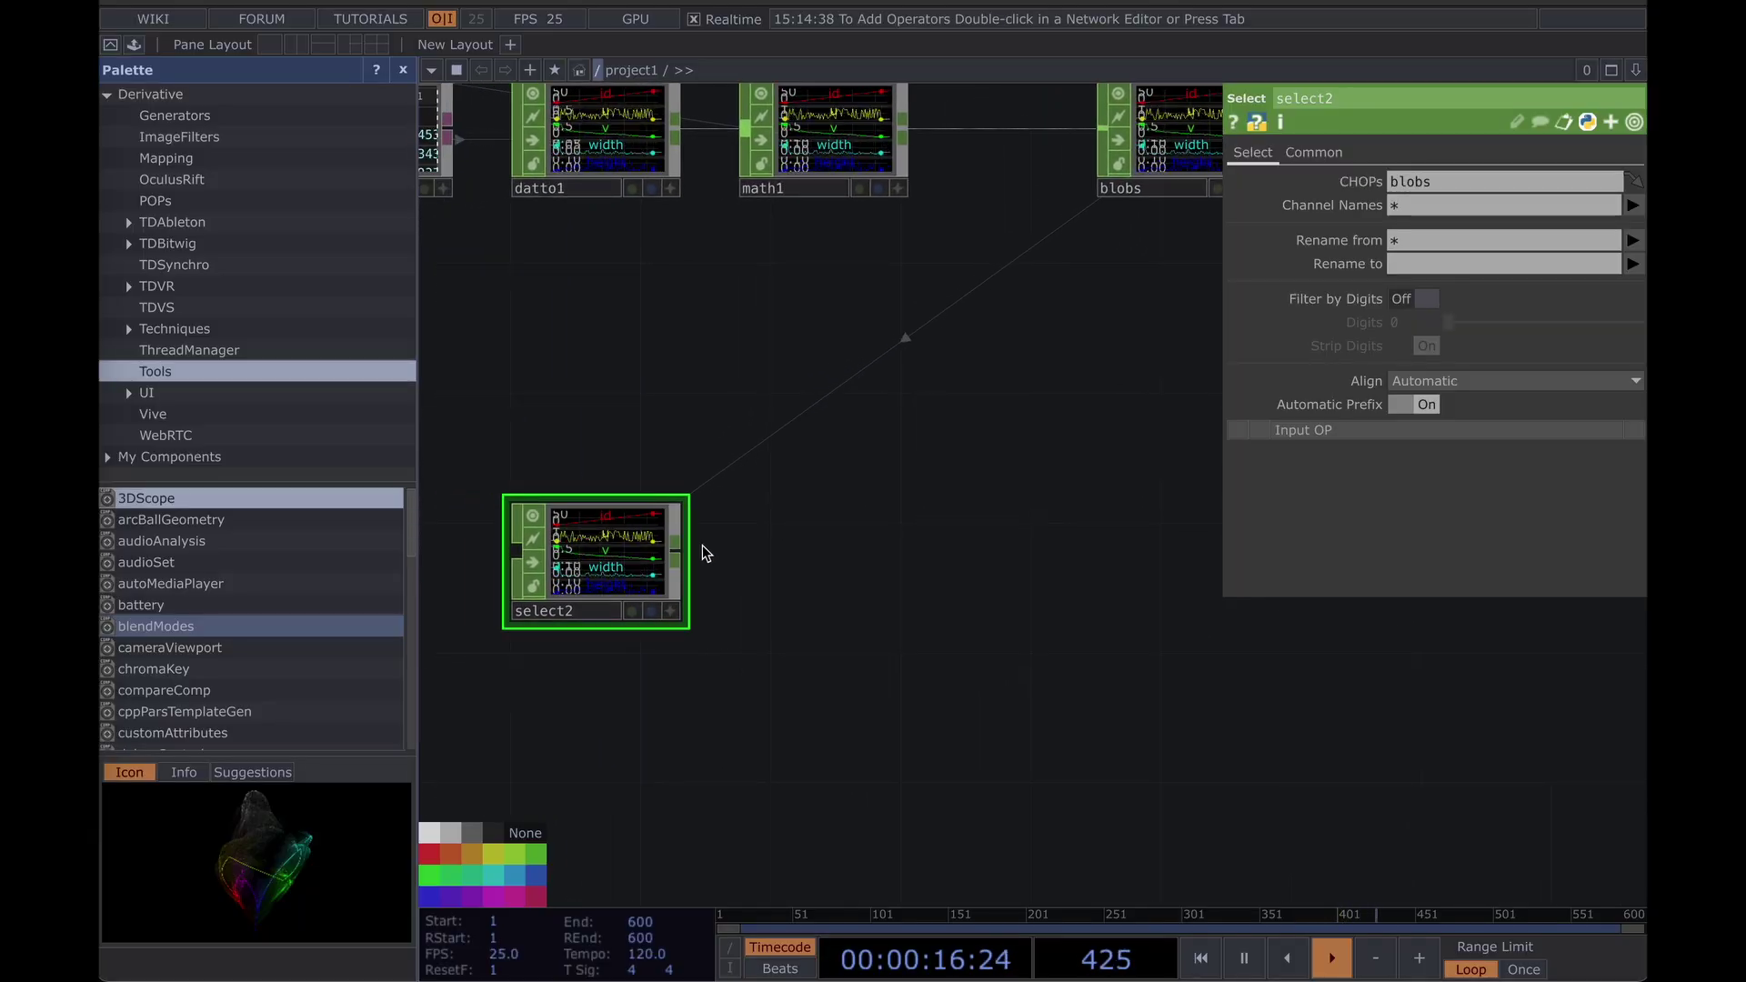
left_click(774, 549)
left_click(602, 268)
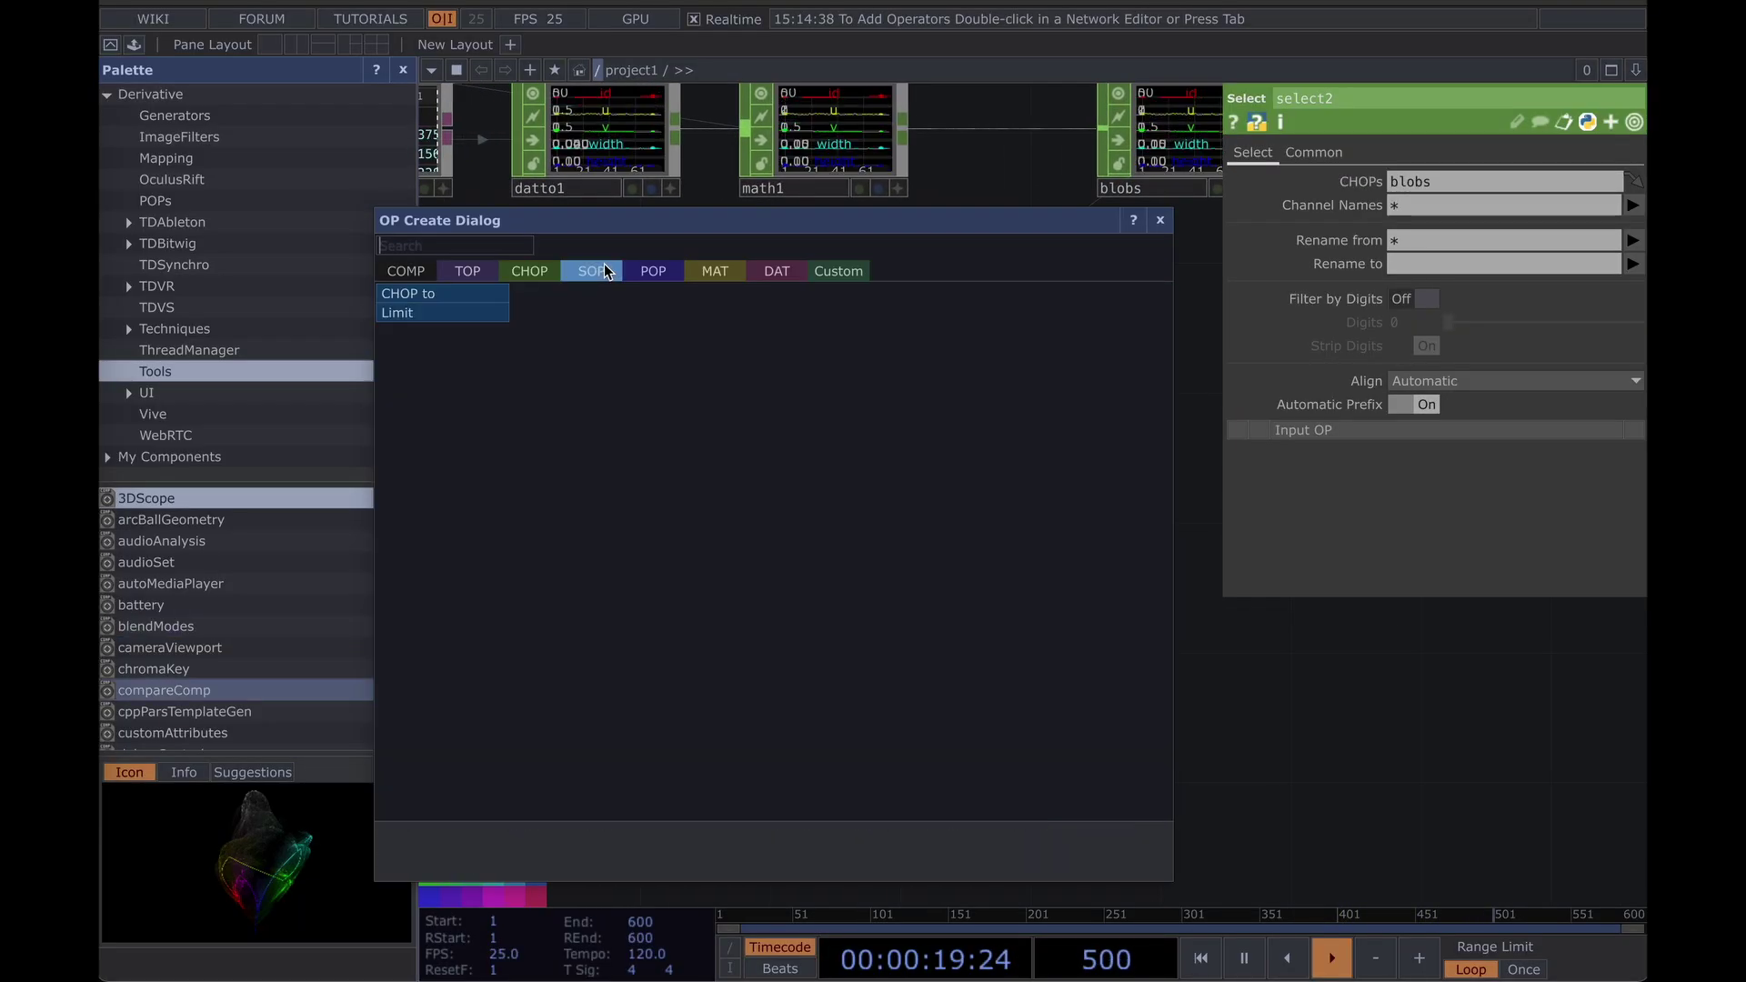
left_click(461, 296)
left_click(838, 564)
scroll(839, 564, "up", 4)
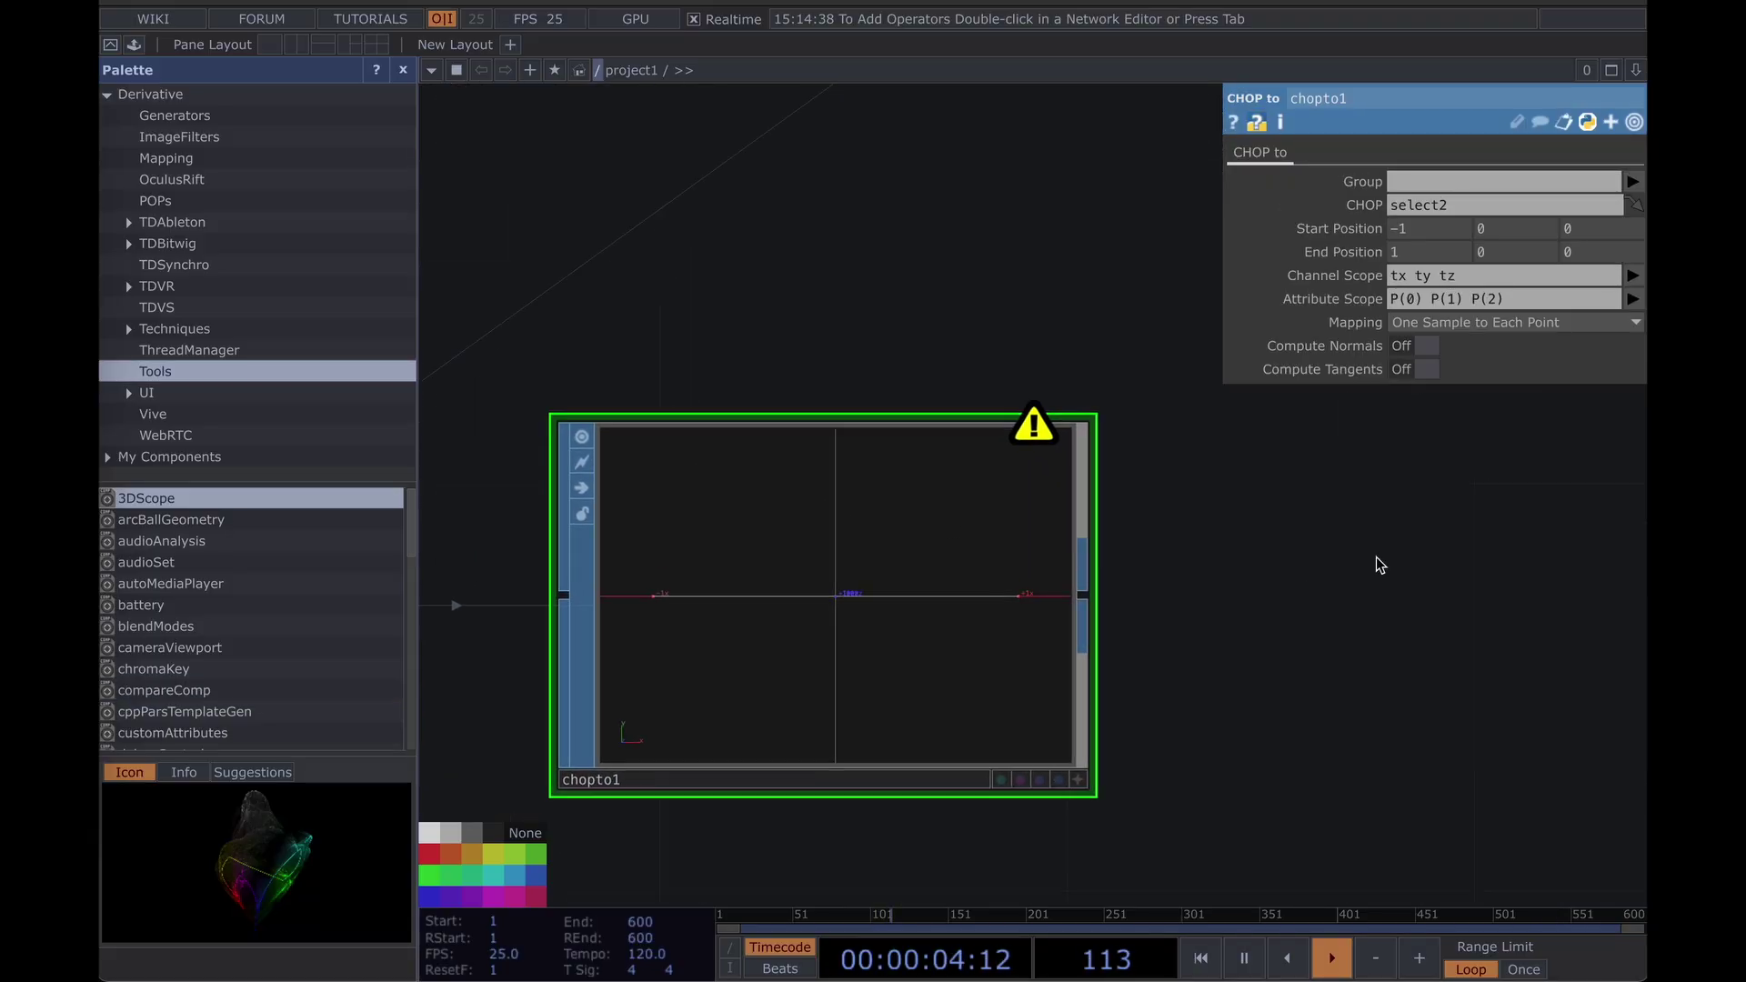
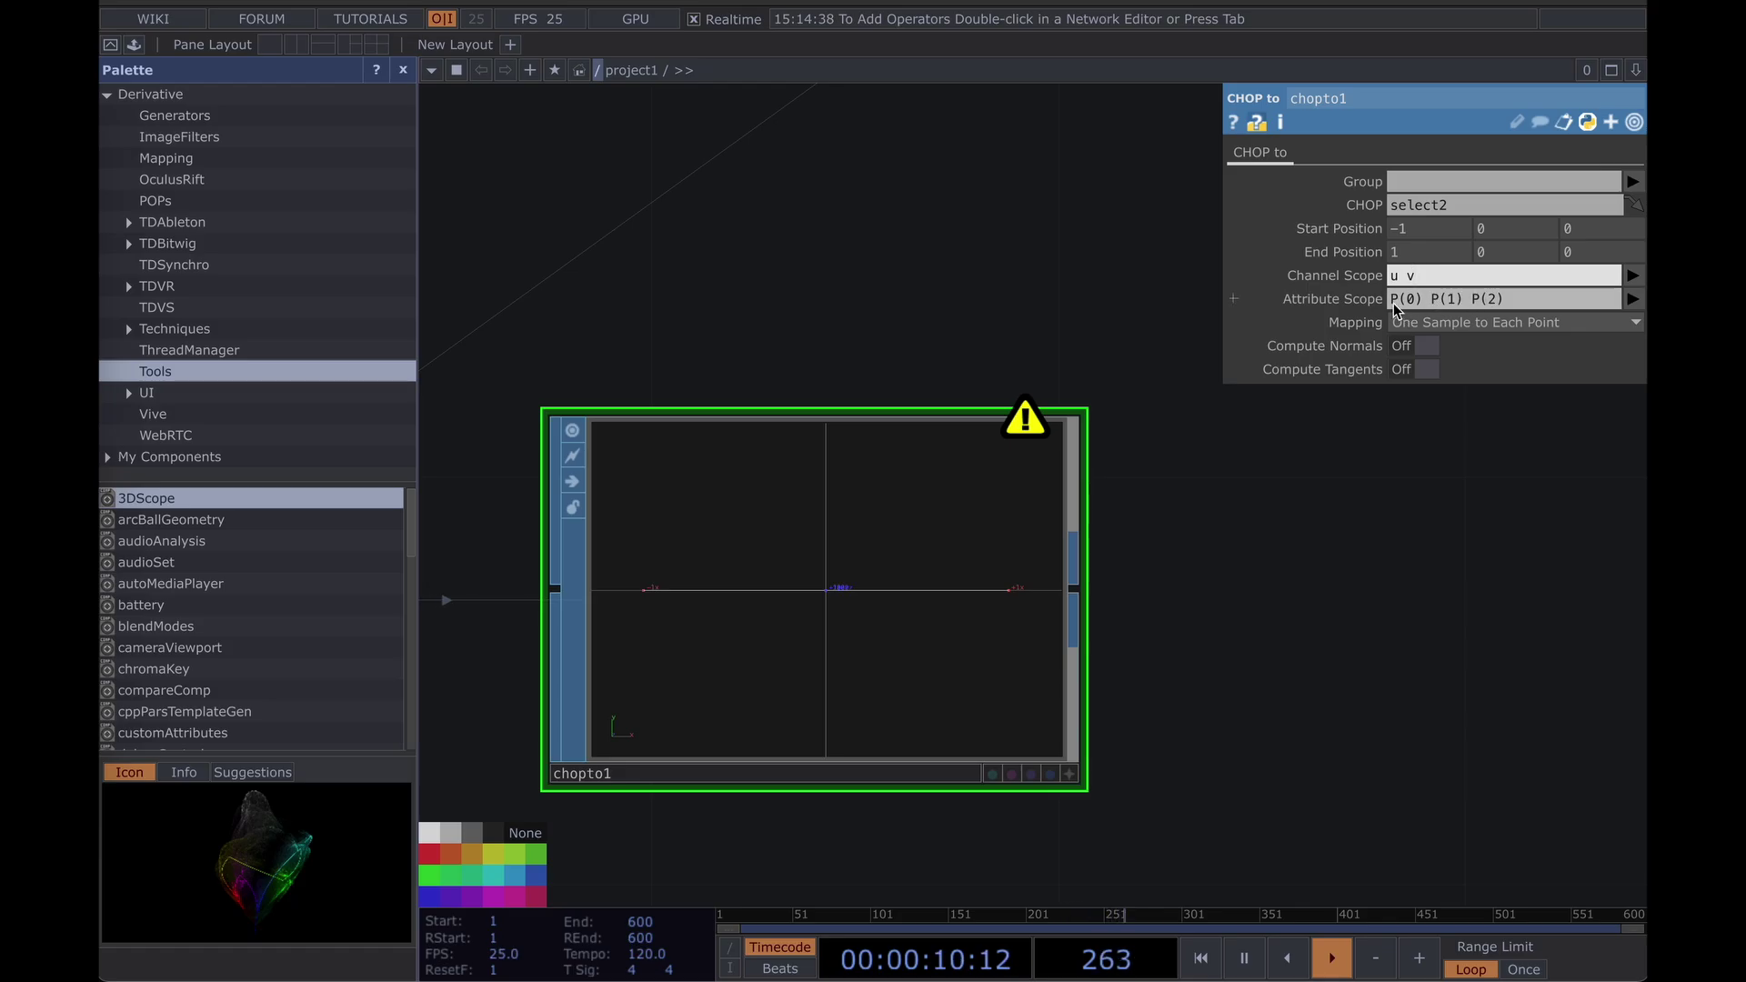
Set chopto1's Channel Scope to u v and Attribute Scope to P(0) P(1), and check the resulting line in its viewer.
left_click_drag(1463, 299, 1438, 299)
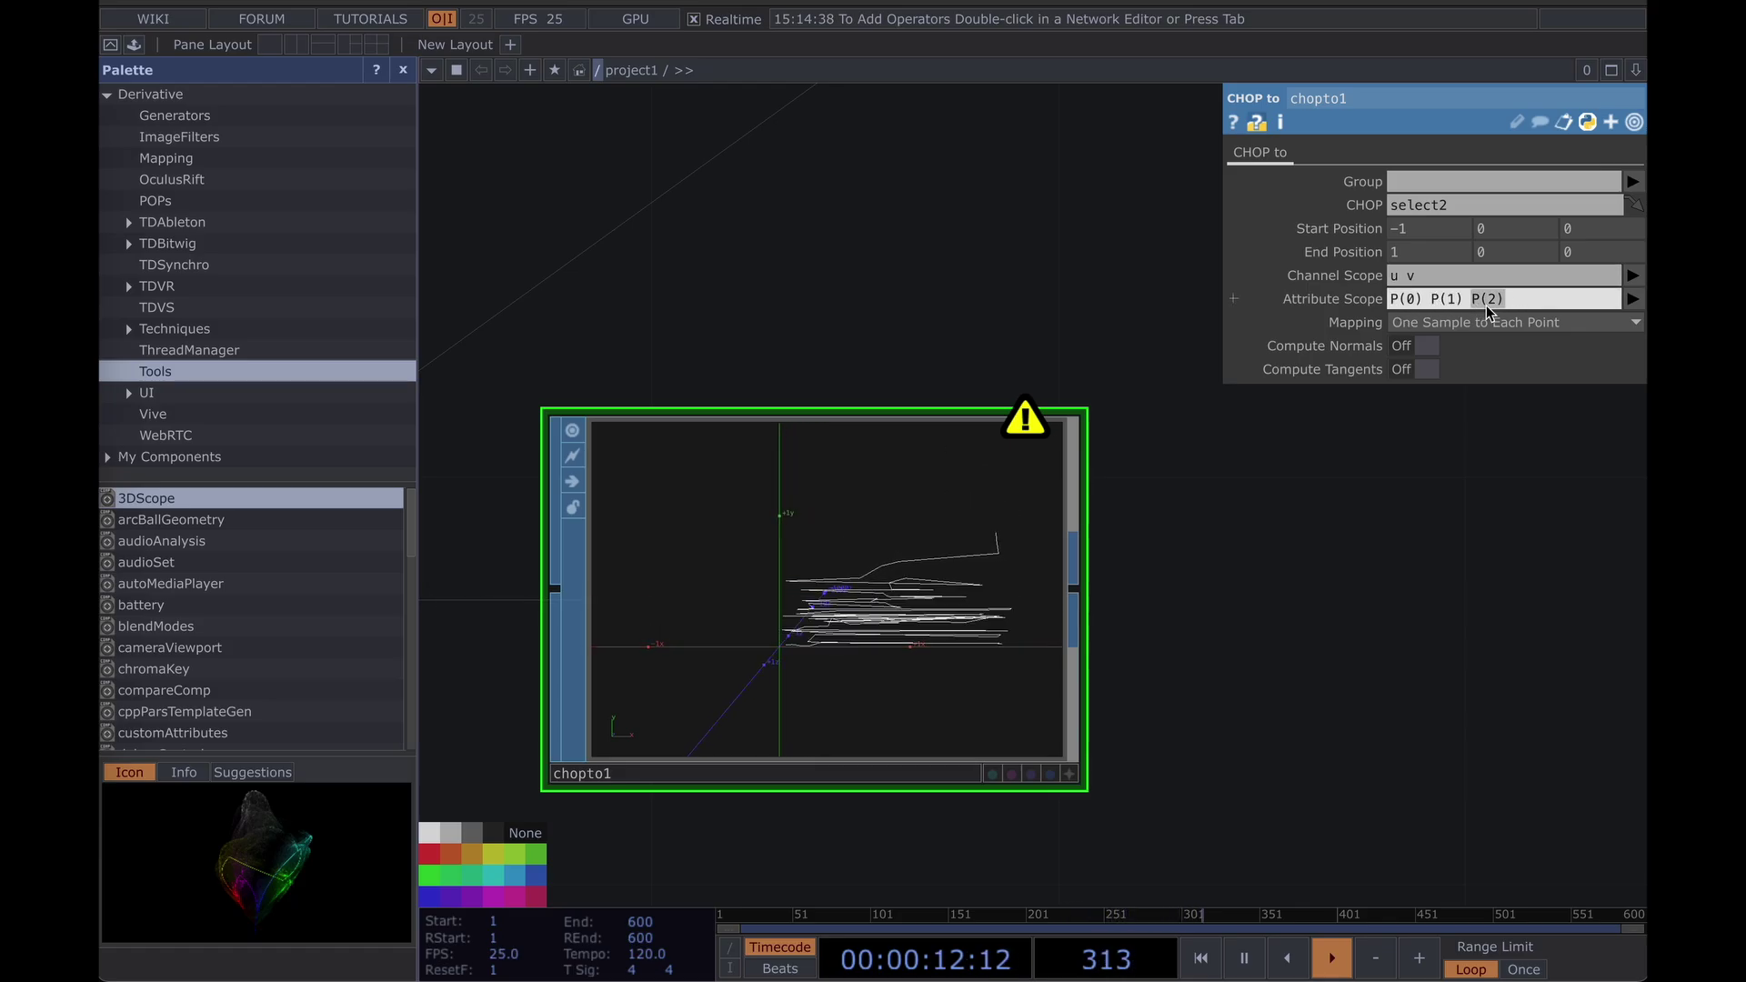
key("BackSpace")
middle_click_drag(1321, 615, 1224, 592)
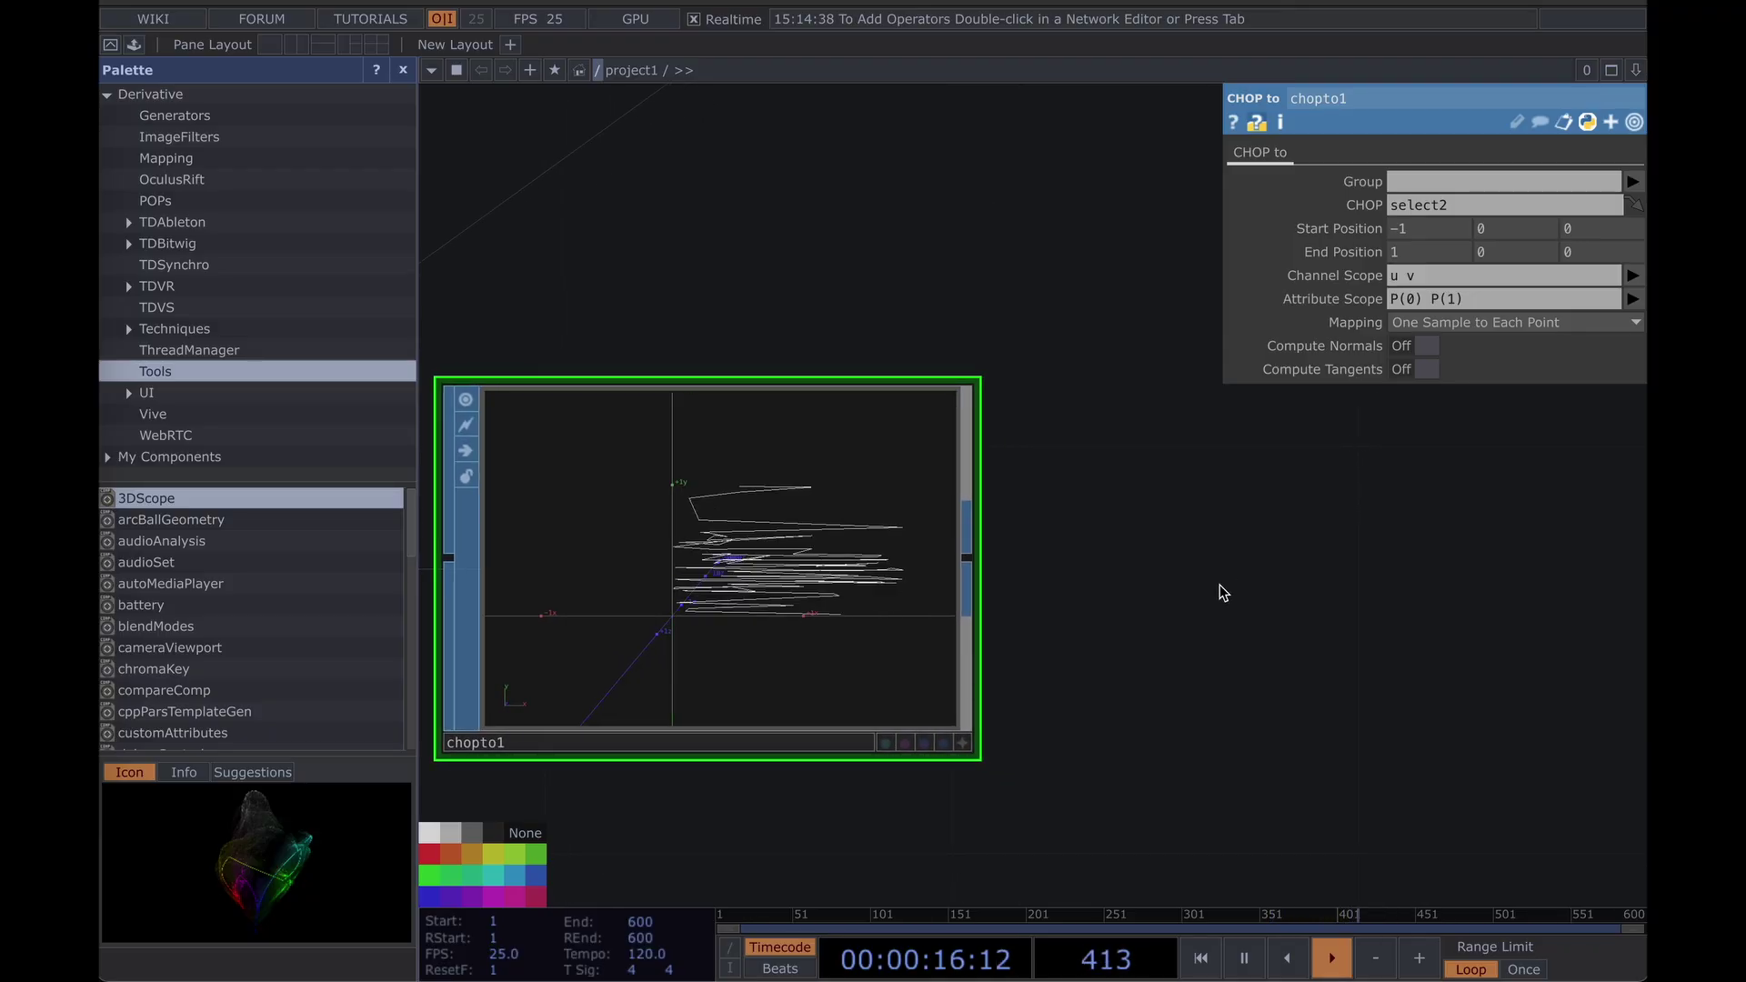
scroll(706, 499, "down", 5)
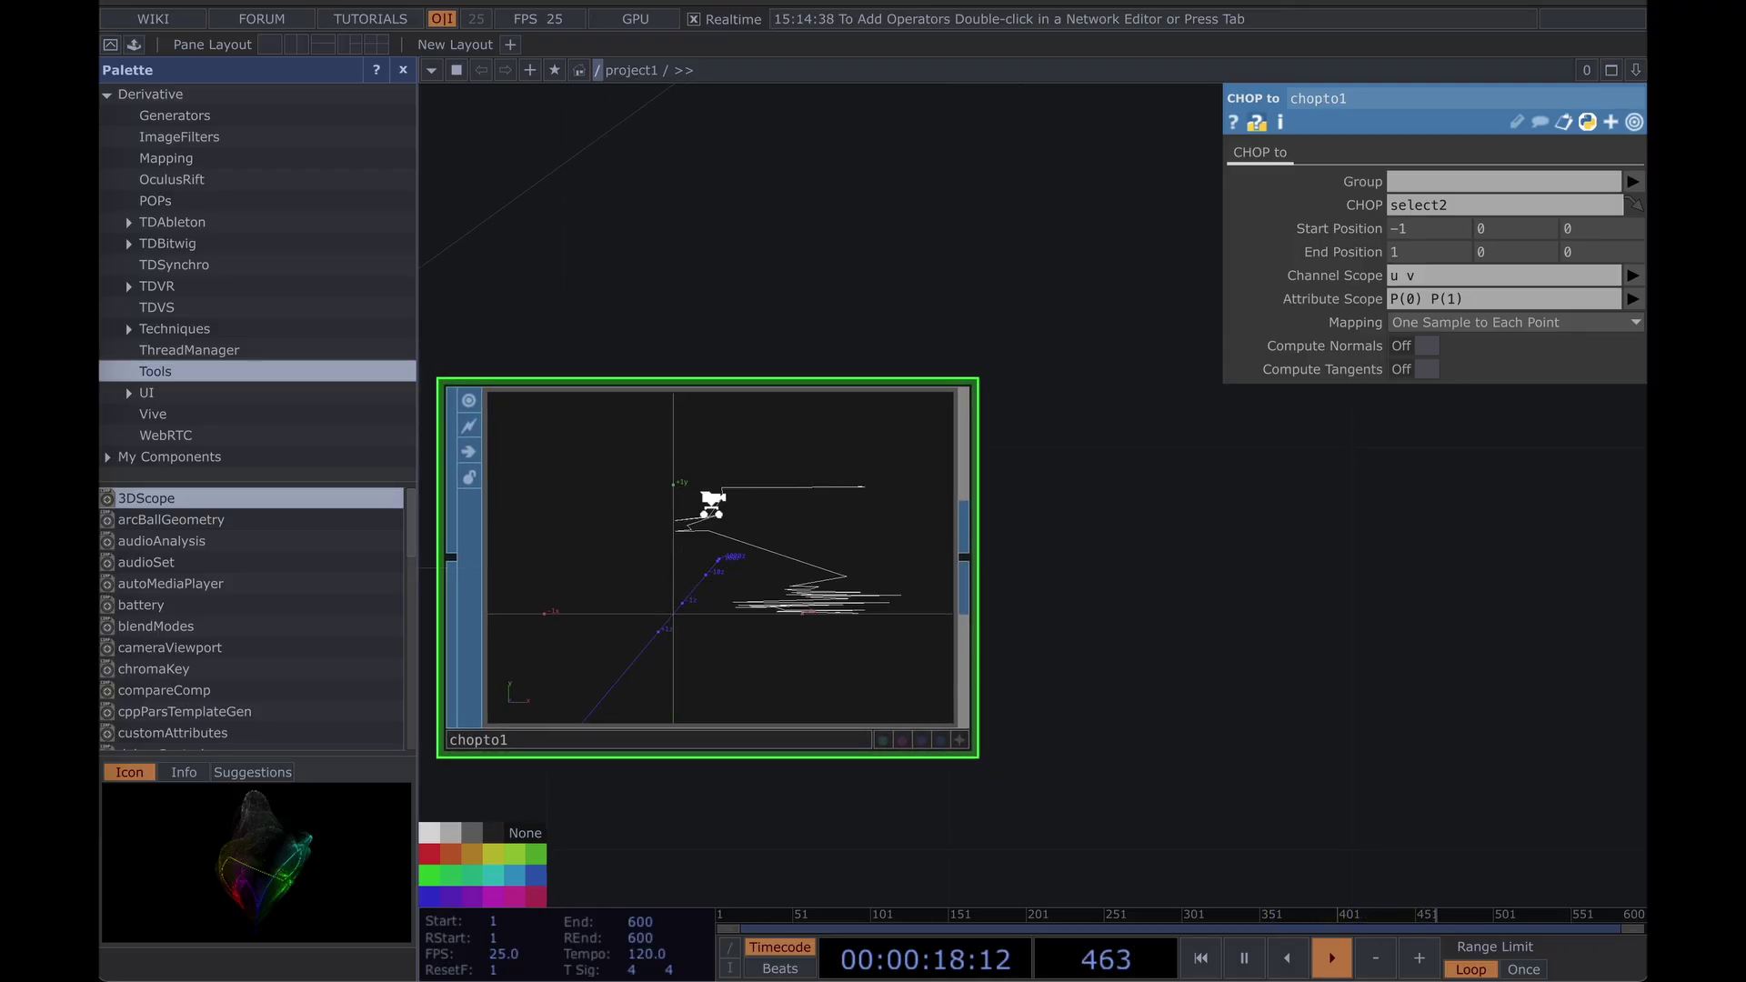
scroll(753, 509, "up", 8)
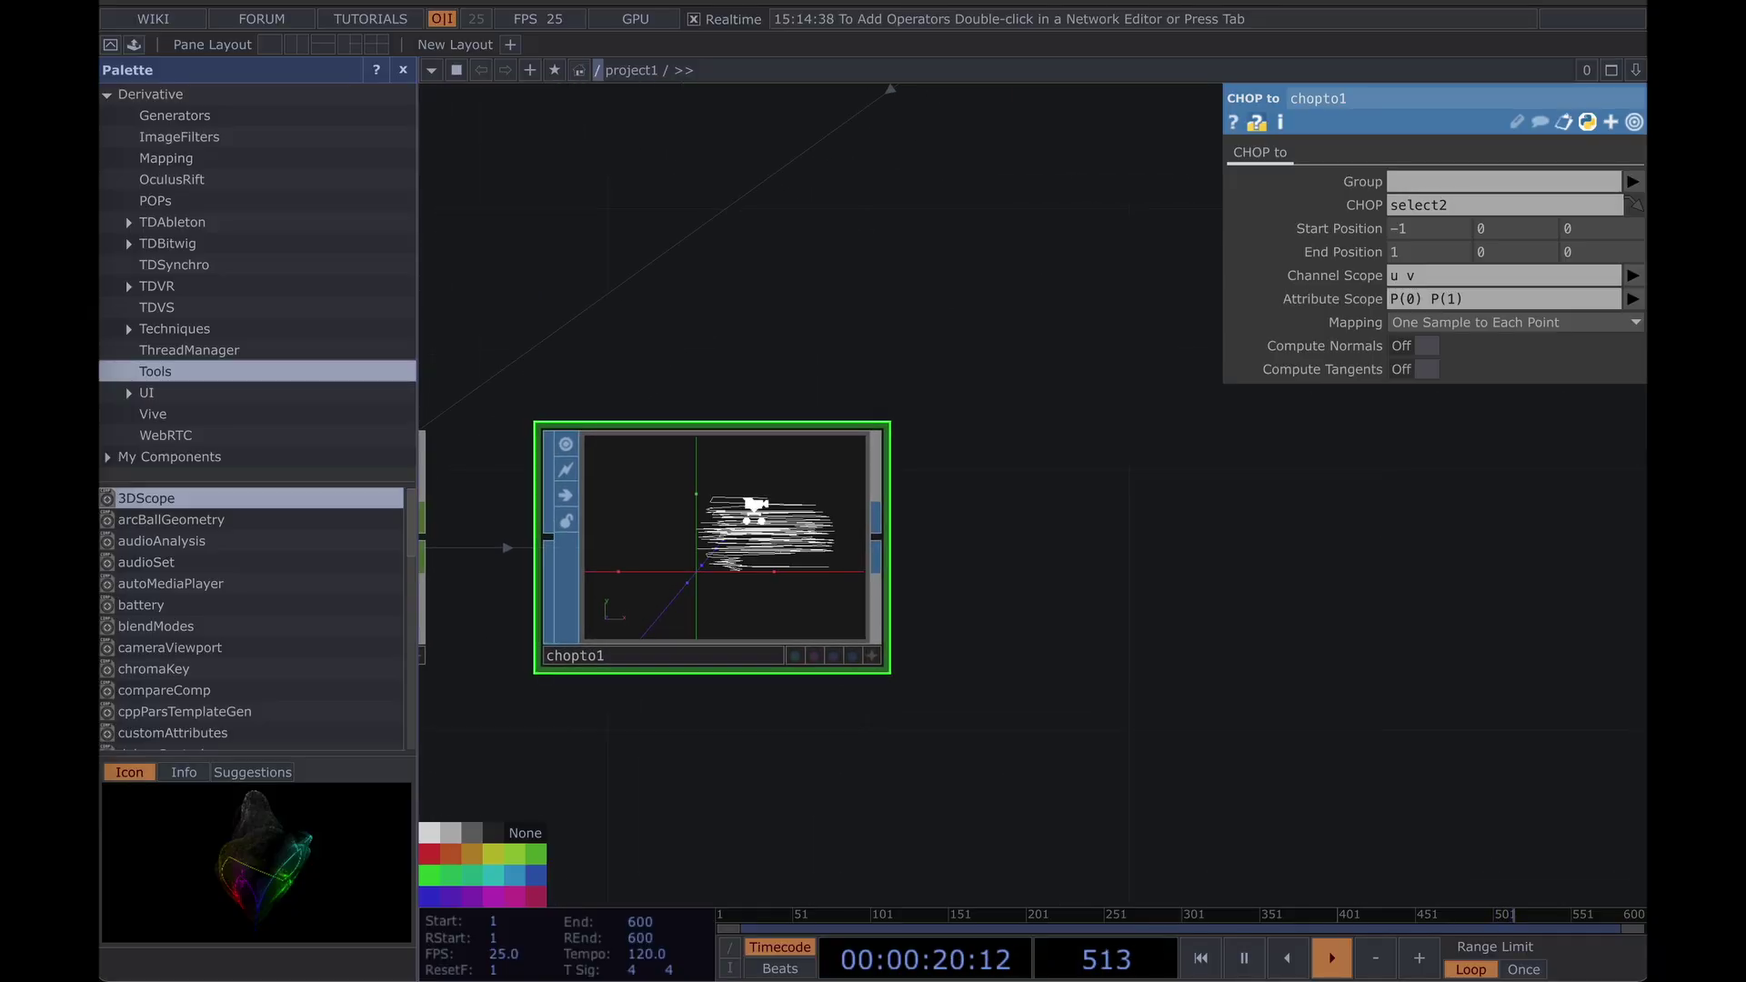
scroll(753, 510, "down", 4)
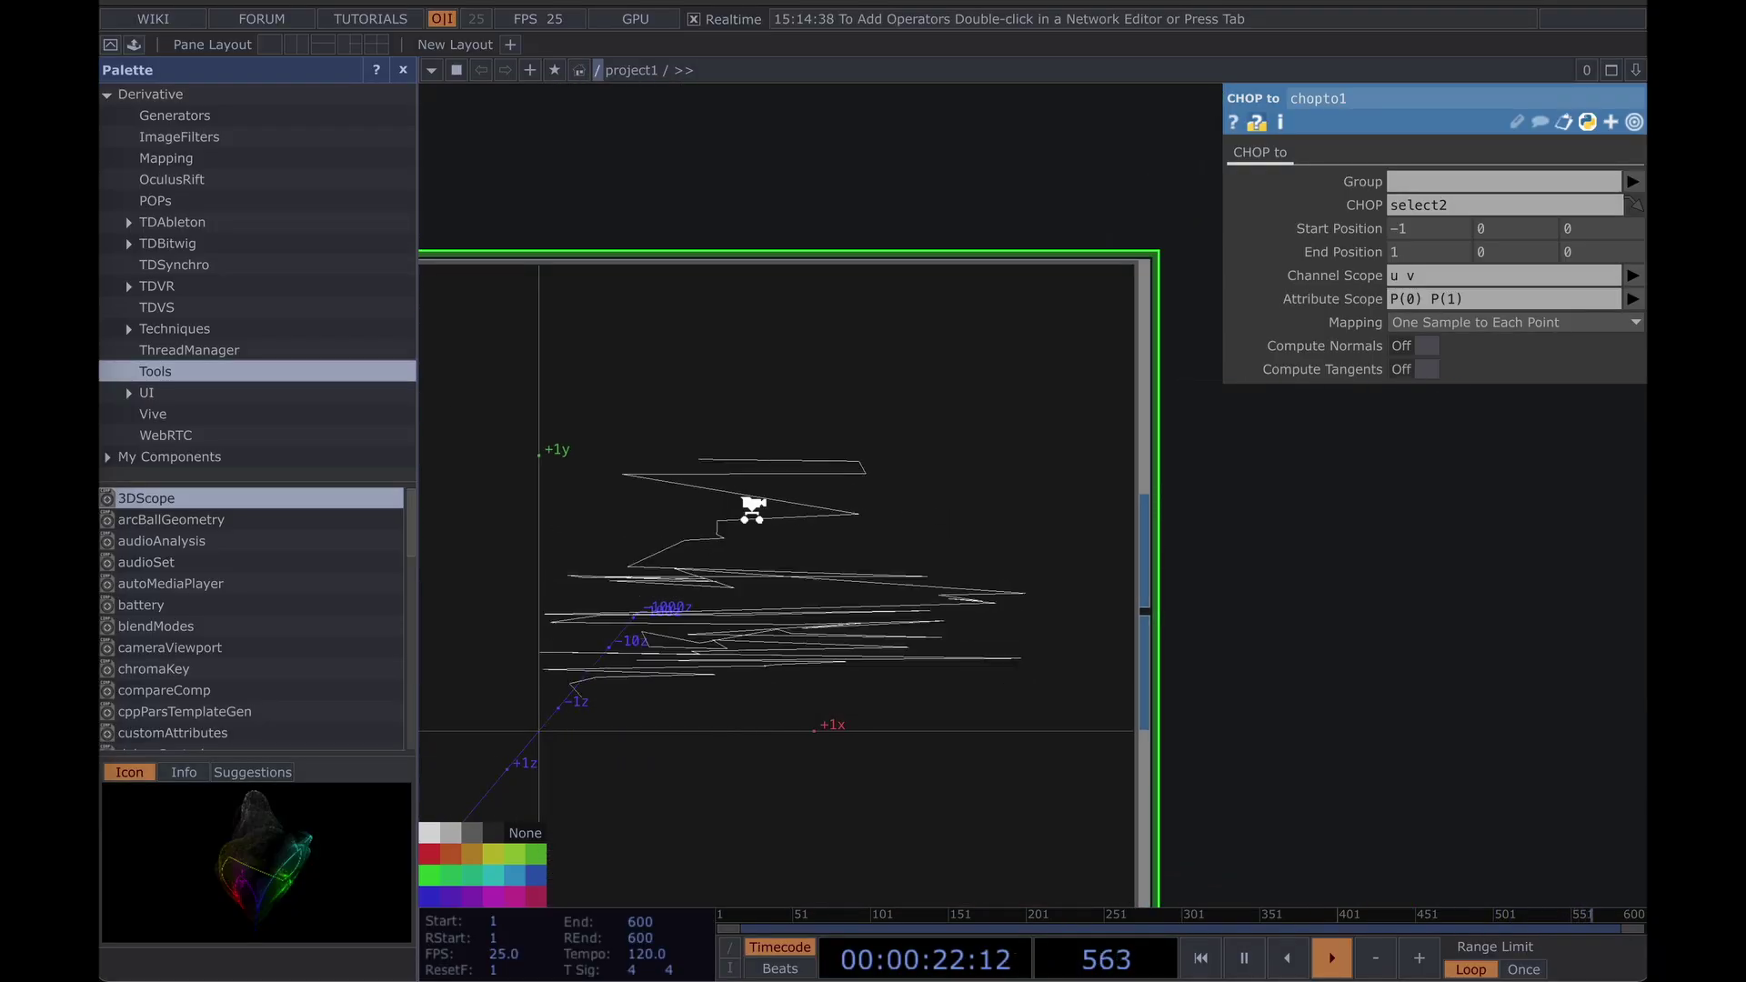
scroll(753, 509, "down", 3)
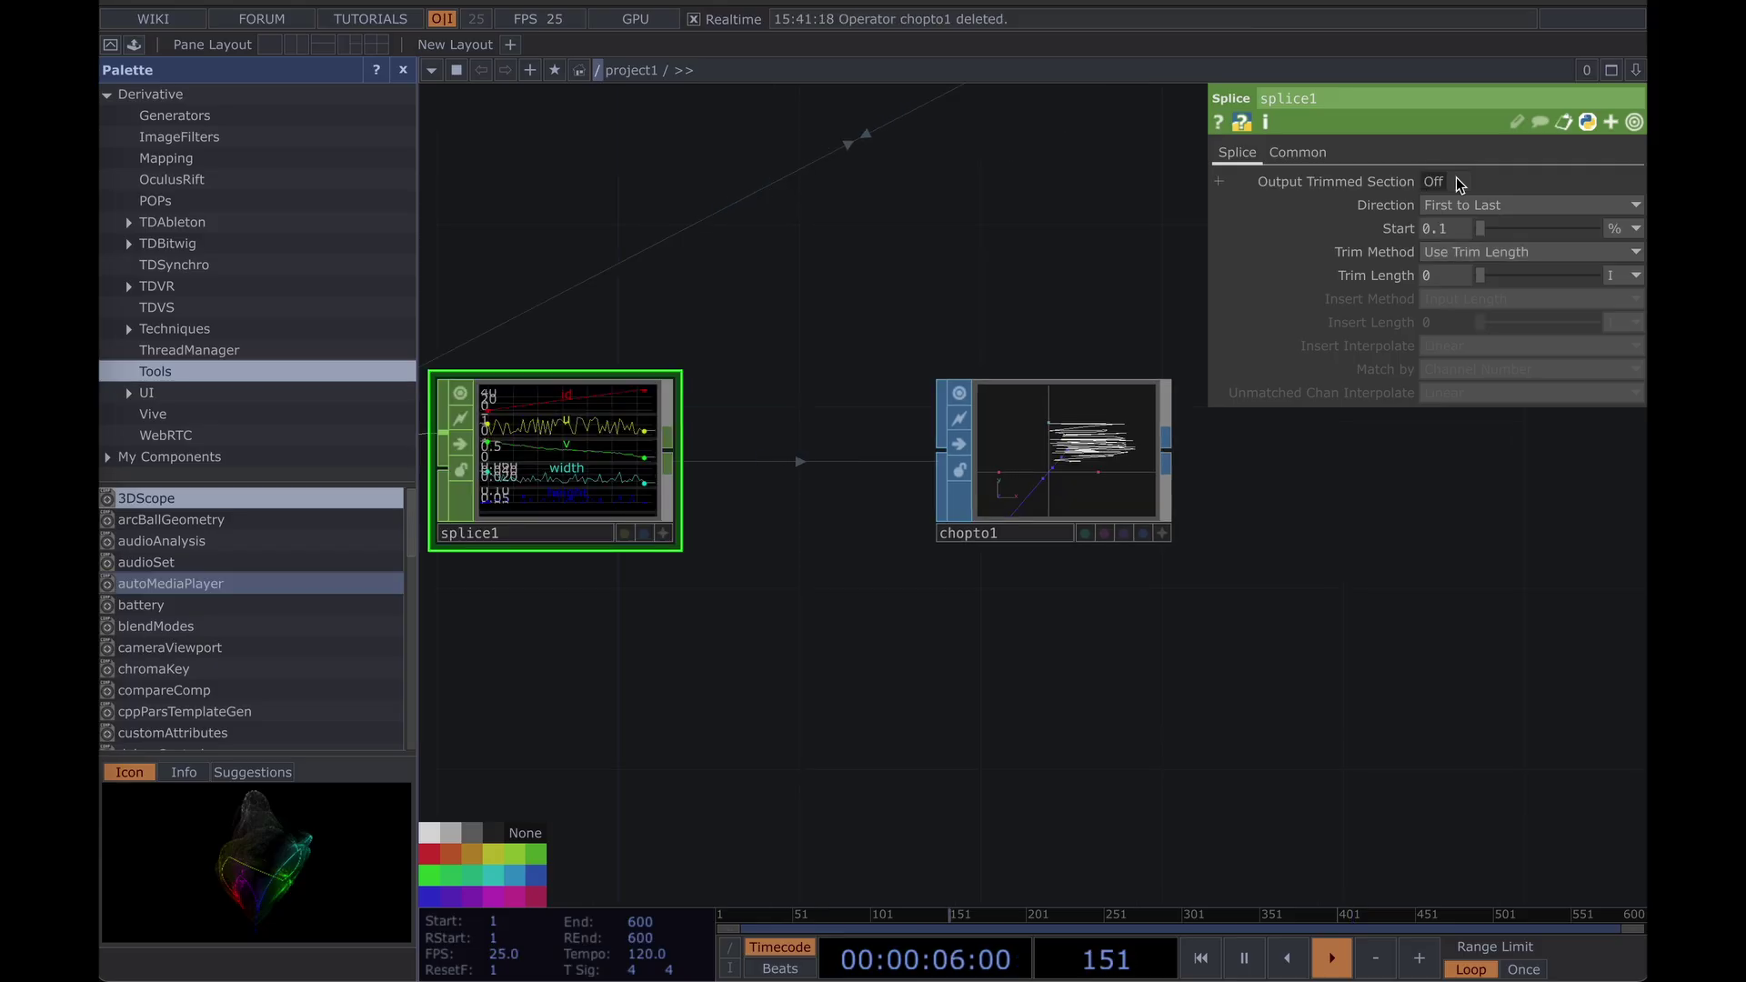
Turn on Output Trimmed Section for splice1 with Start 0.5 and Trim Length 15 samples, and inspect the shortened line in chopto1.
left_click(1455, 181)
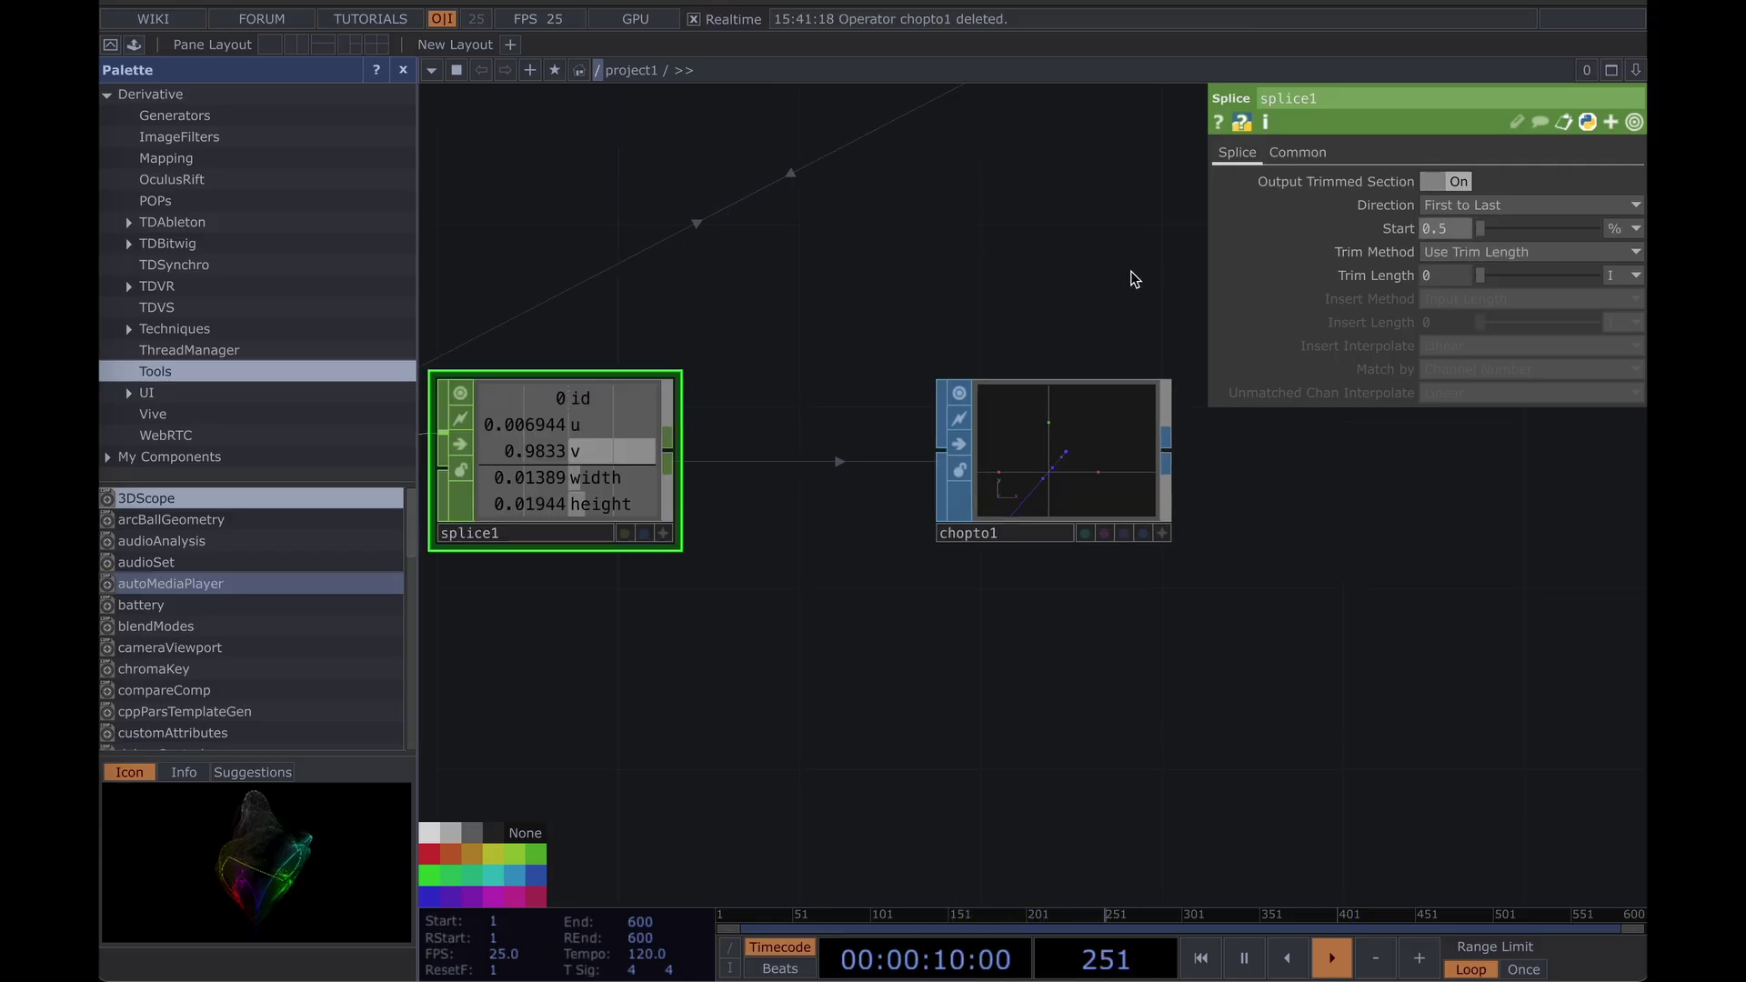
left_click_drag(968, 273, 1028, 287)
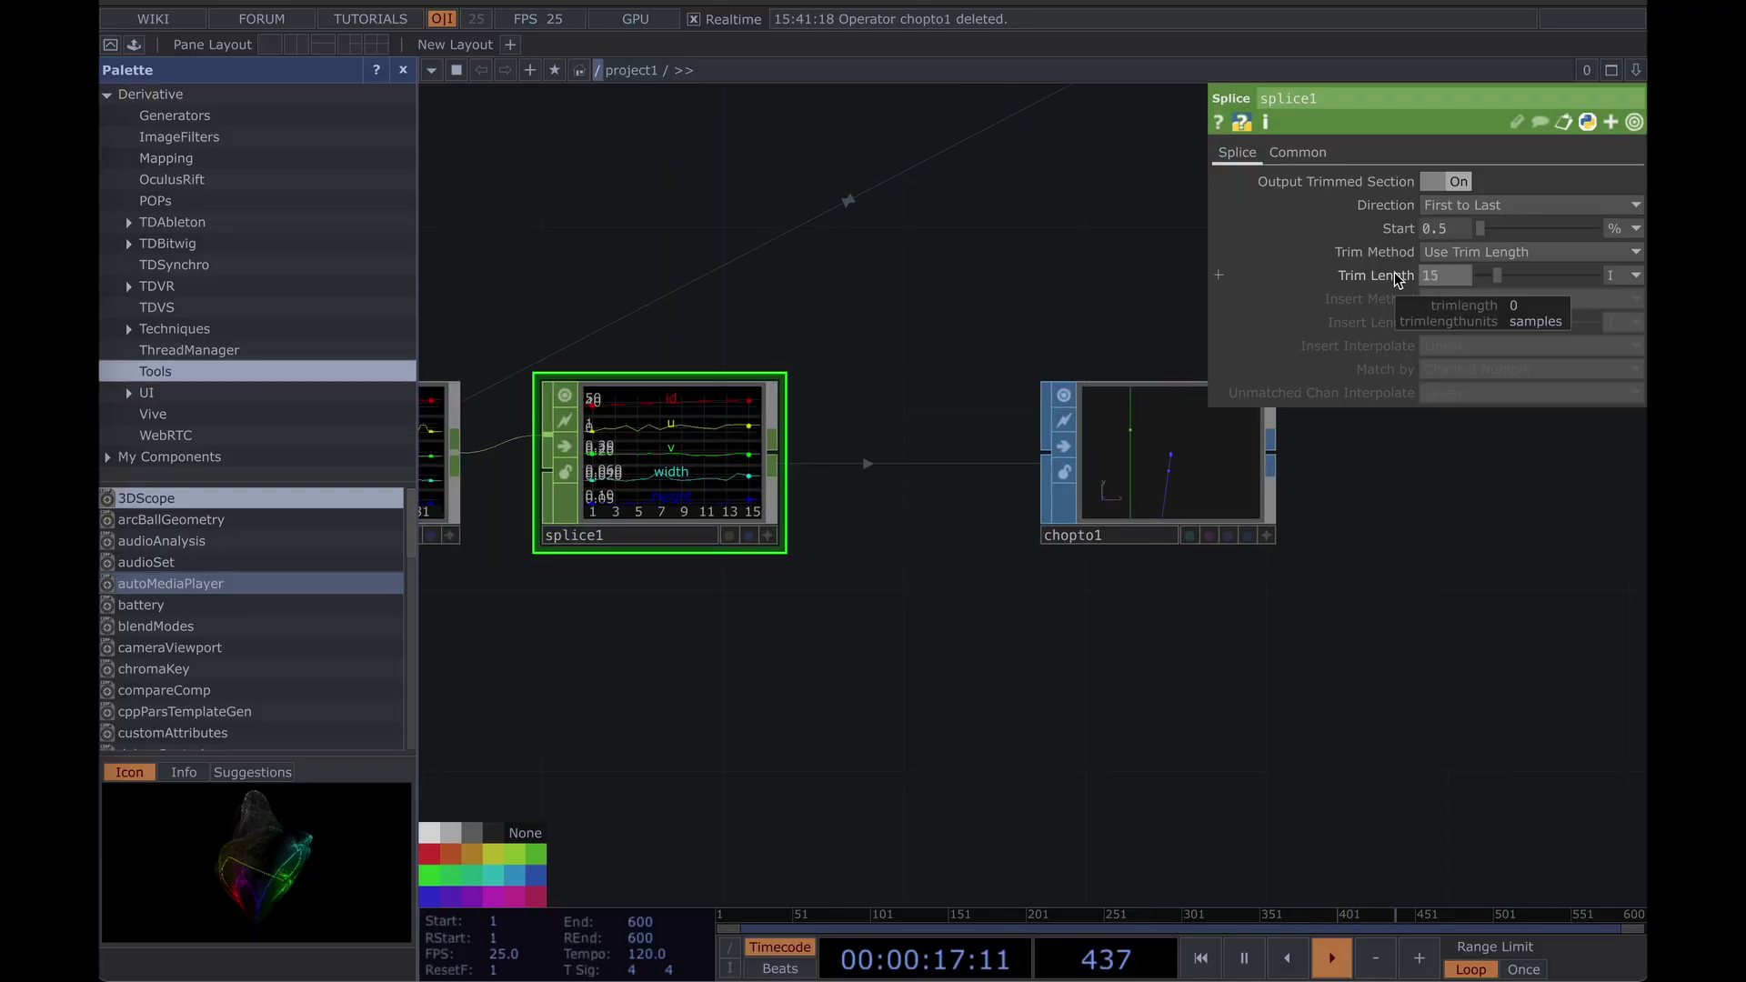
left_click_drag(1061, 307, 931, 266)
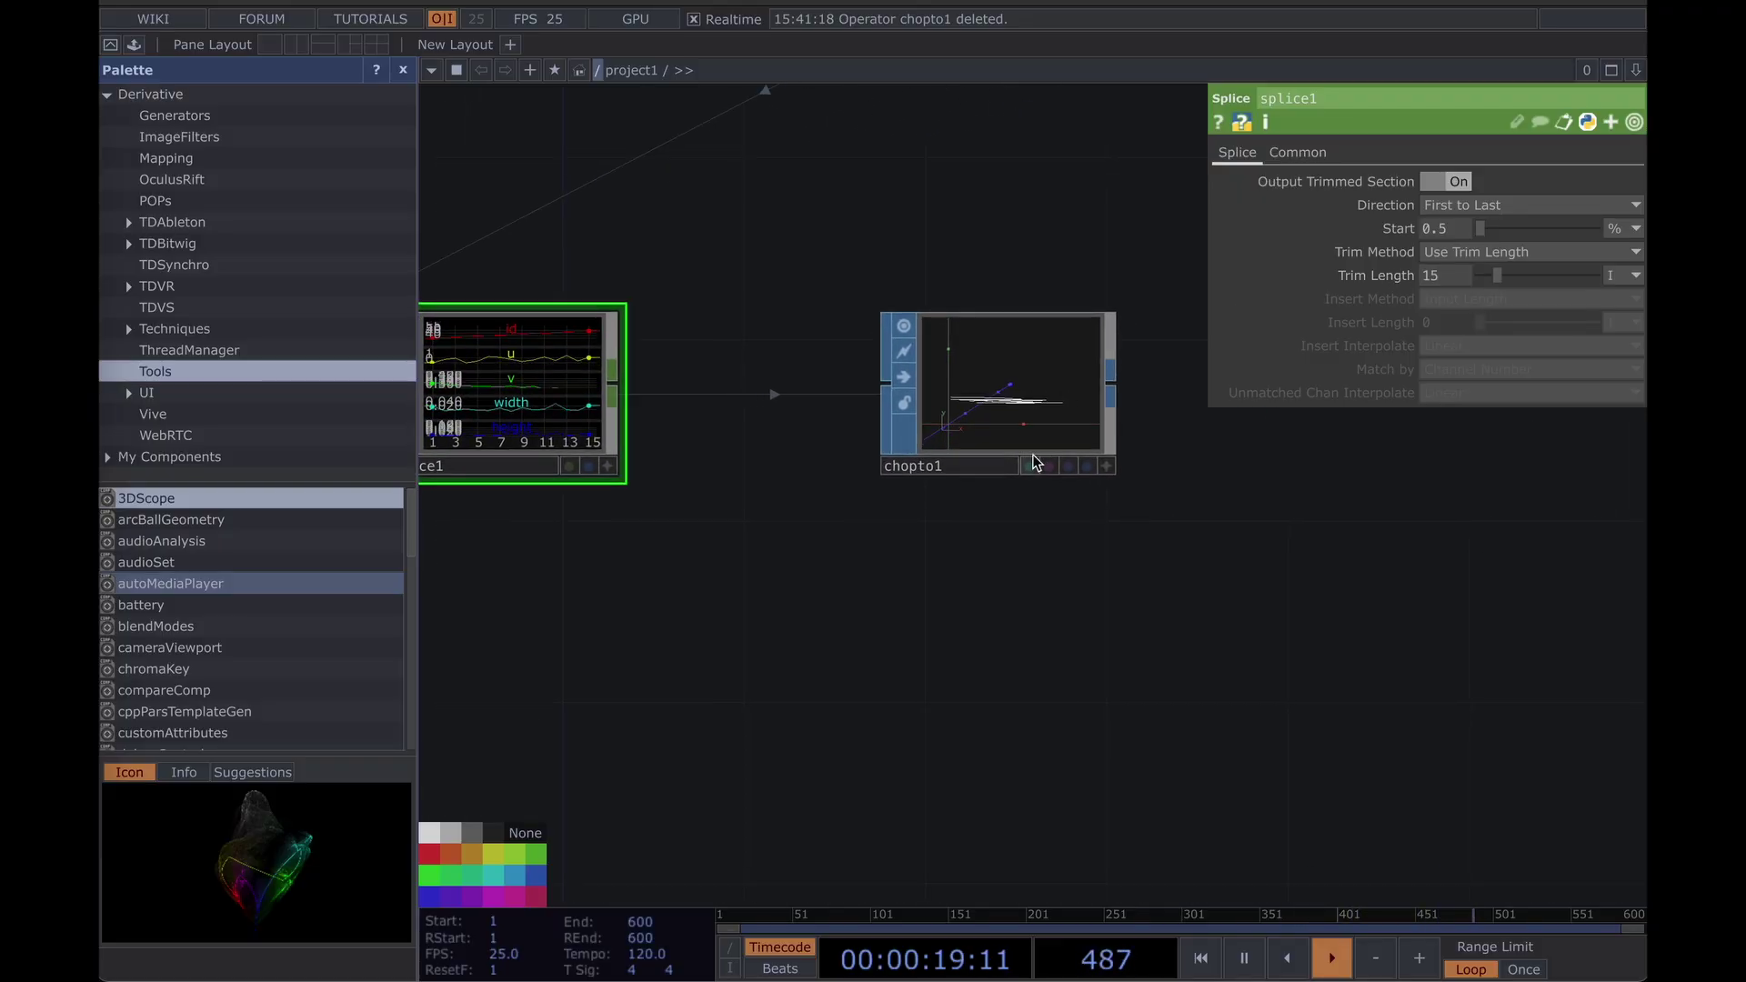
scroll(1004, 399, "up", 6)
scroll(1004, 399, "down", 1)
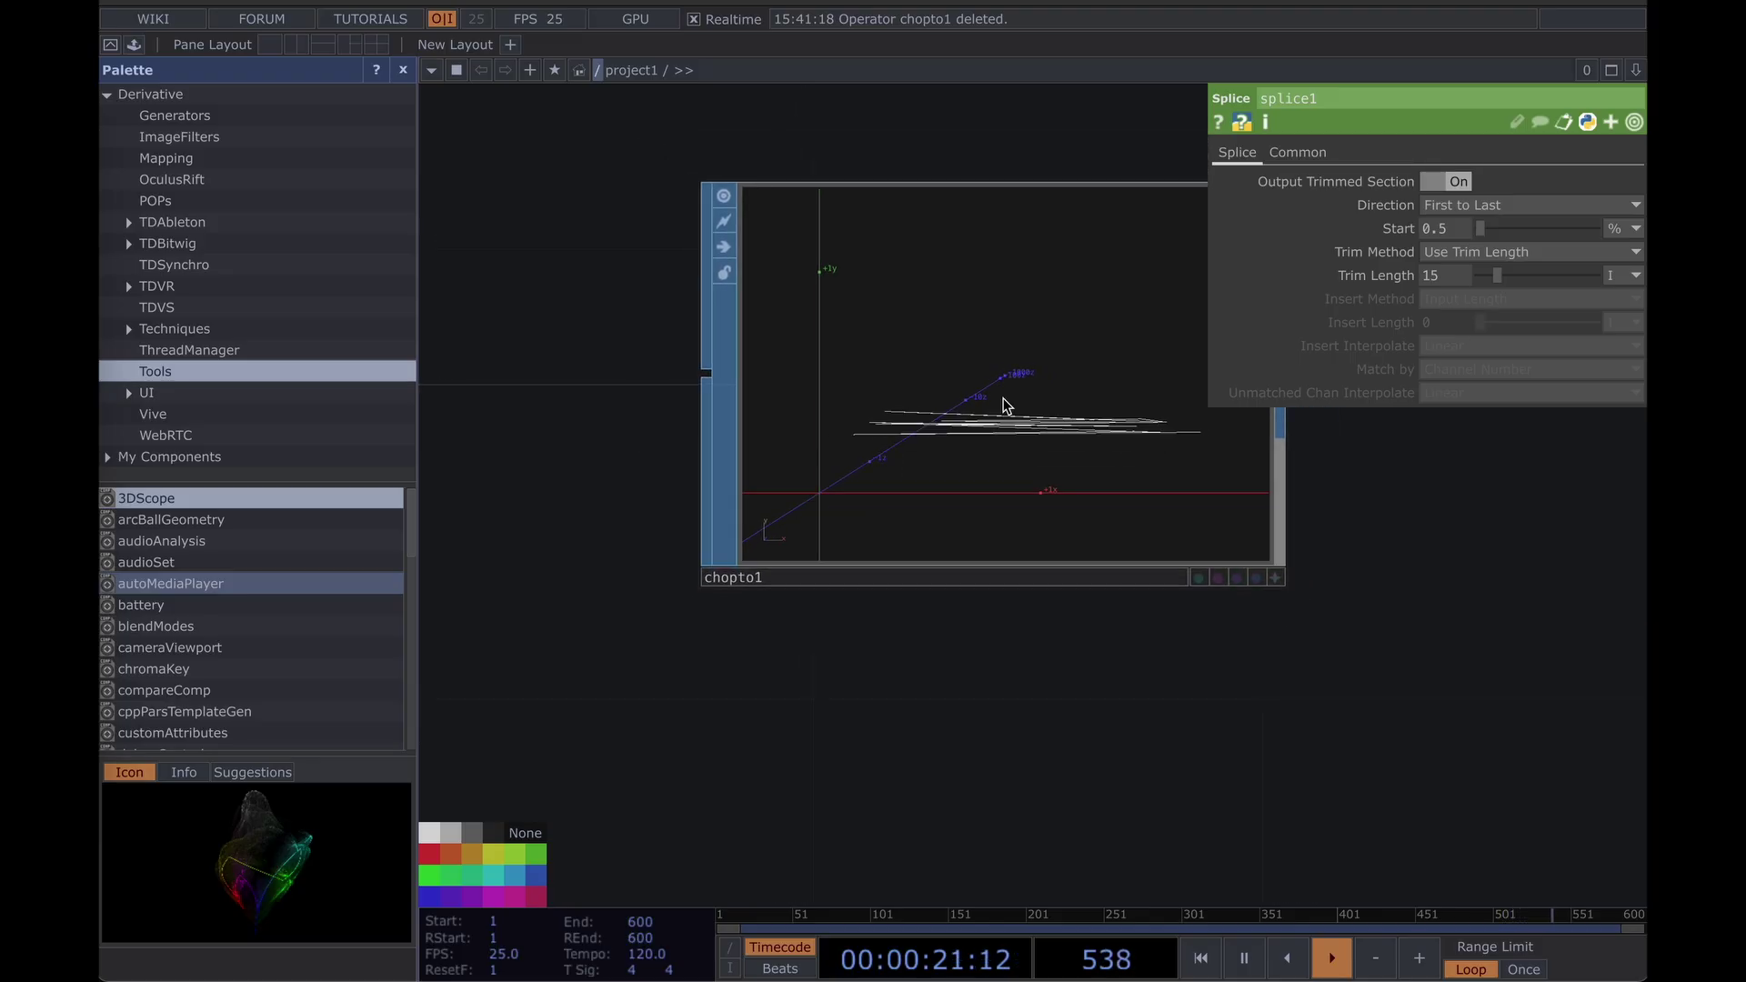
scroll(1004, 400, "down", 4)
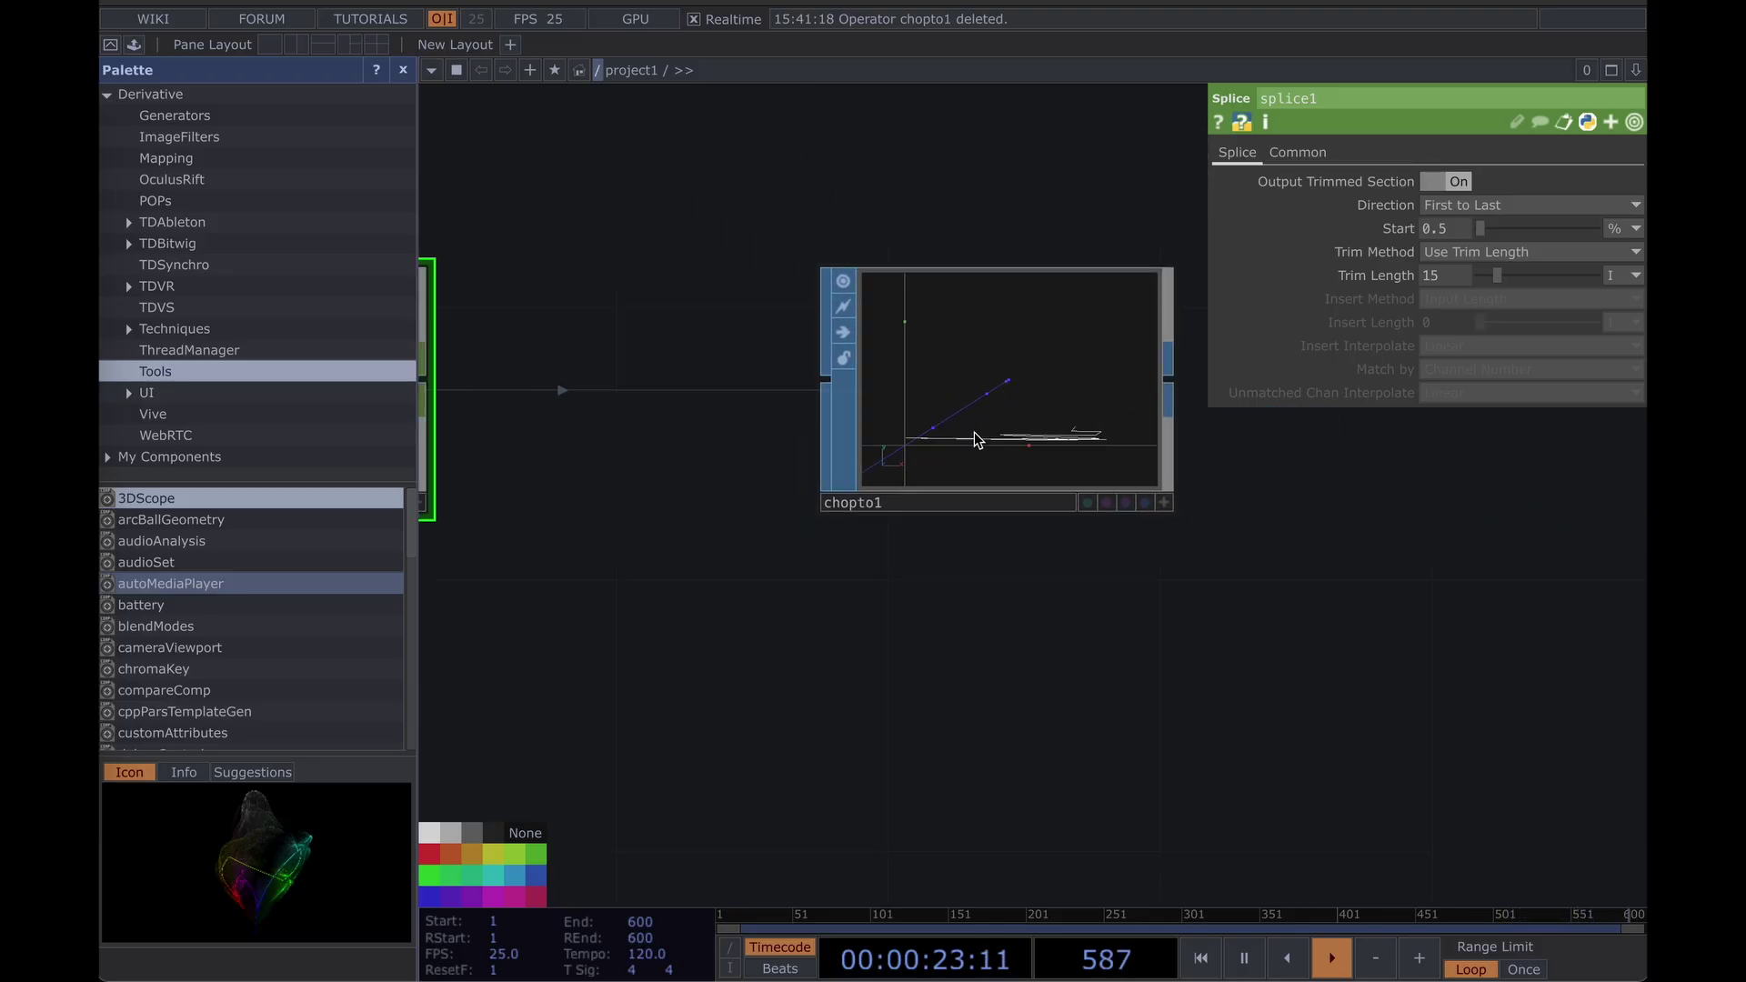
Add a Convert SOP in the free space after chopto1.
left_click_drag(810, 593, 834, 604)
left_click_drag(702, 304, 647, 303)
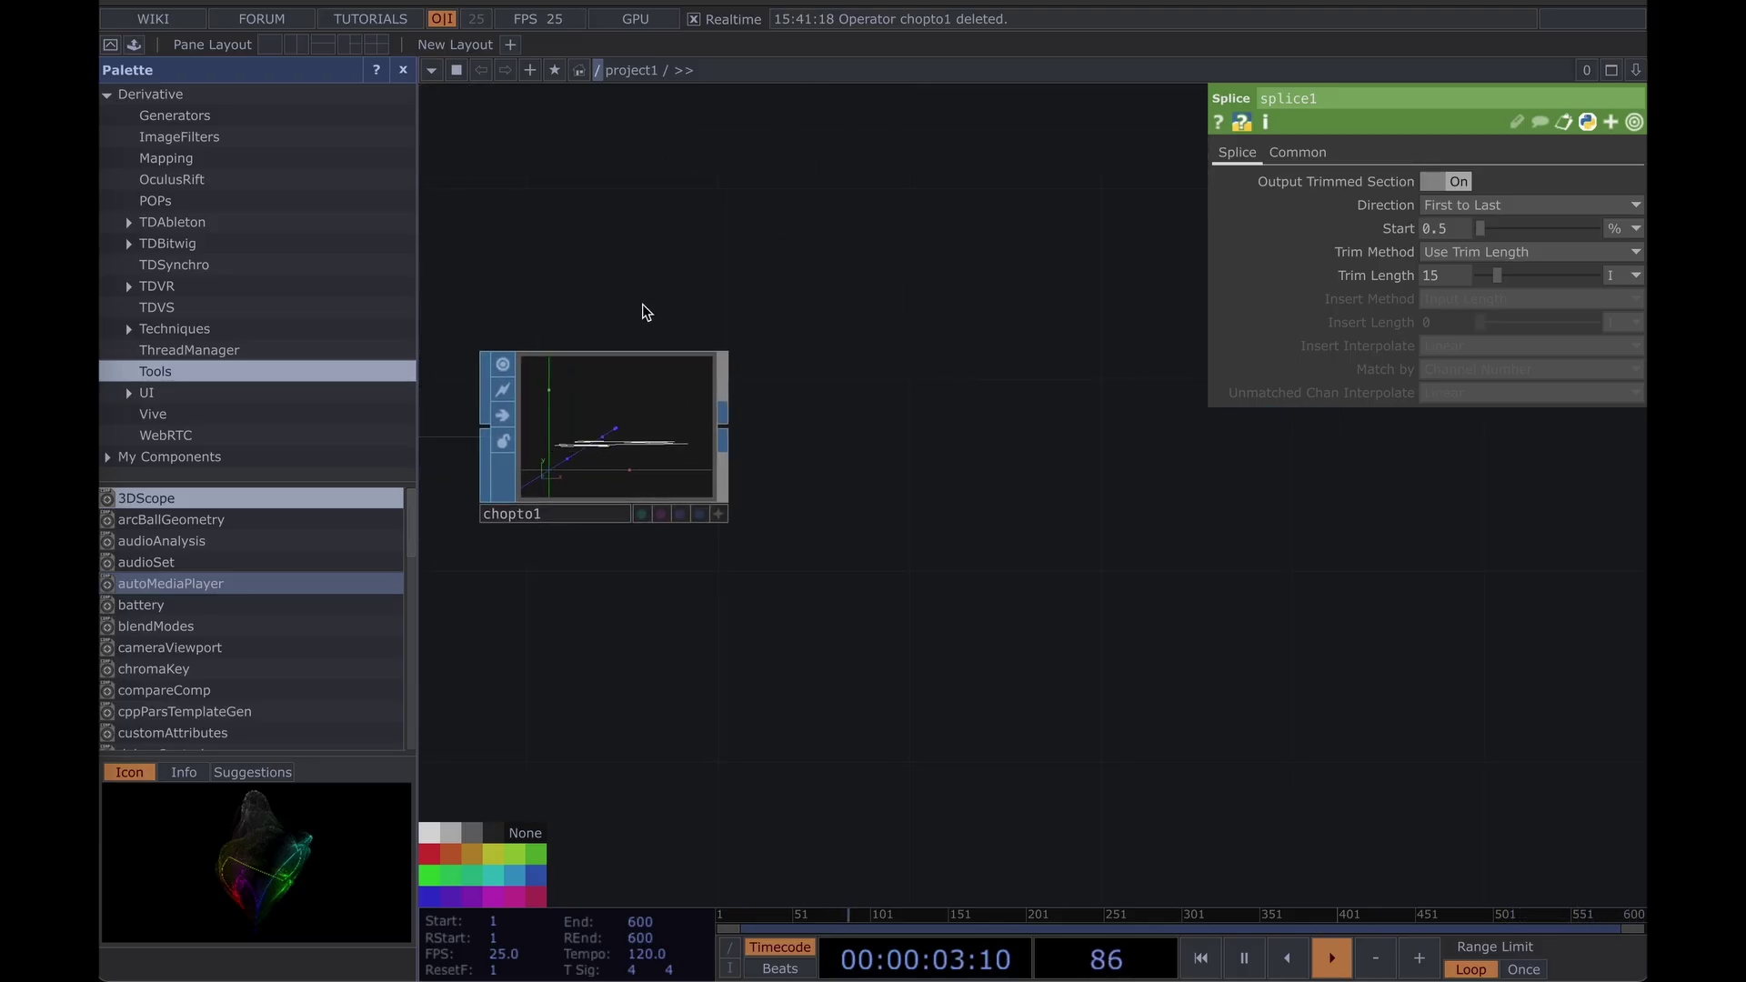
scroll(642, 304, "down", 1)
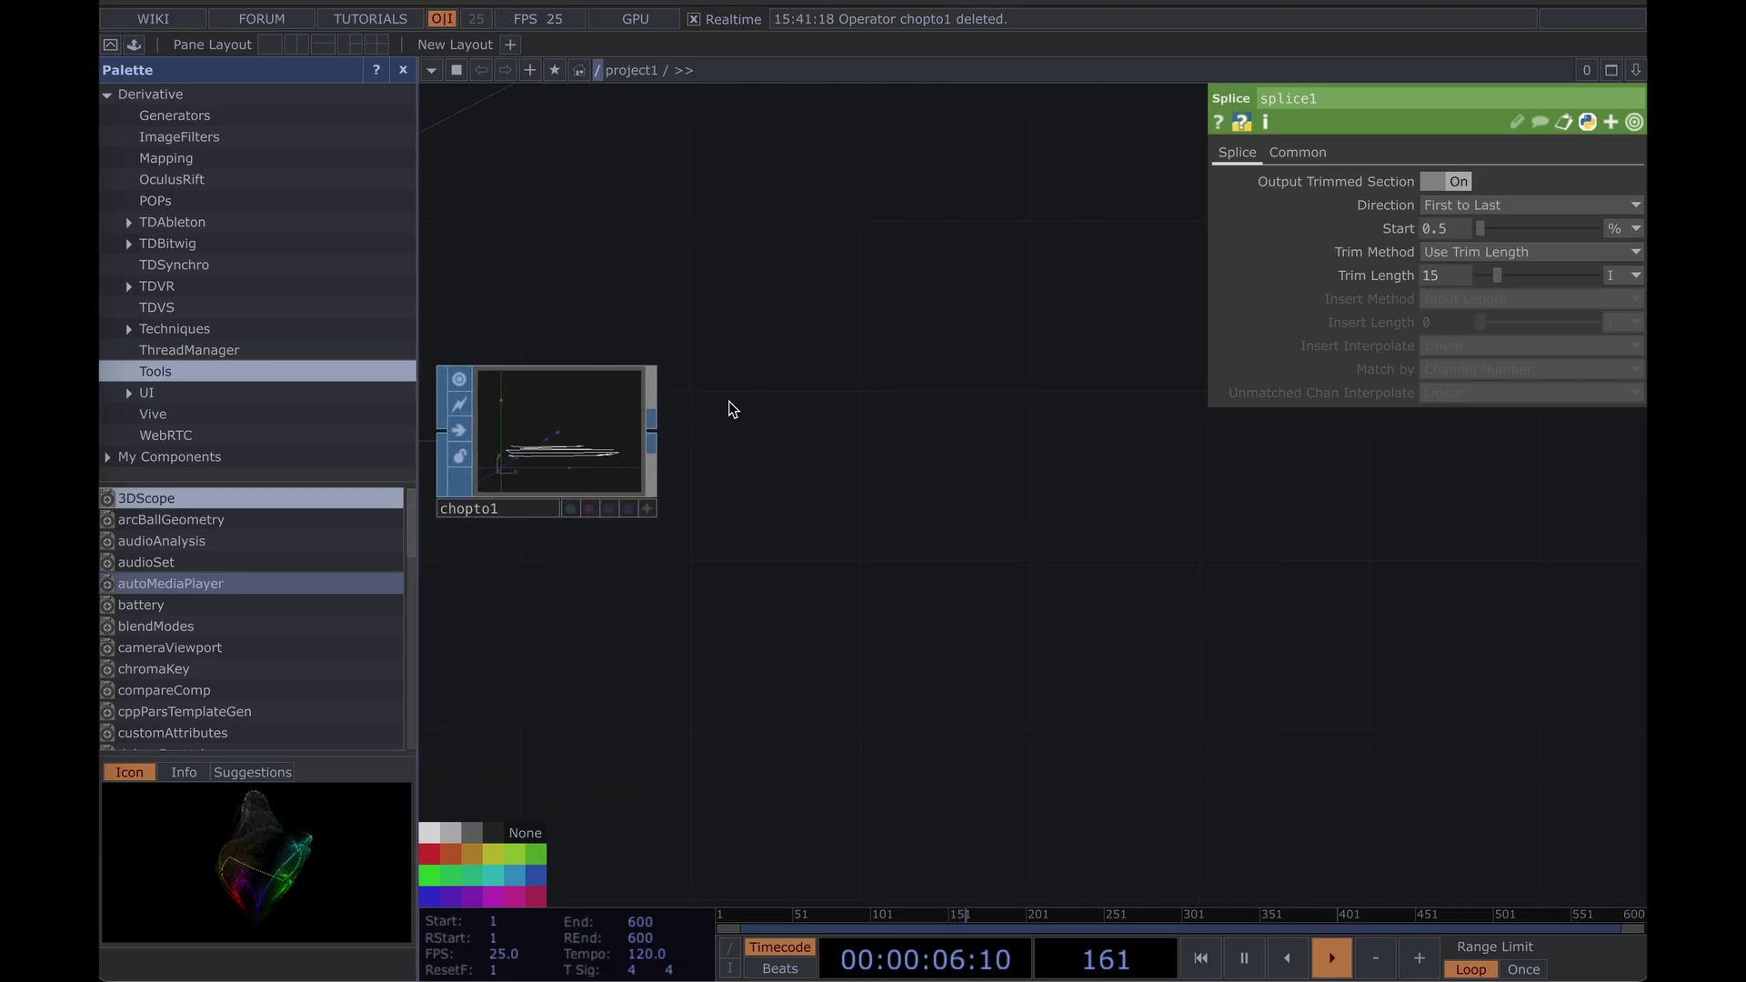
key("Tab")
type("conv")
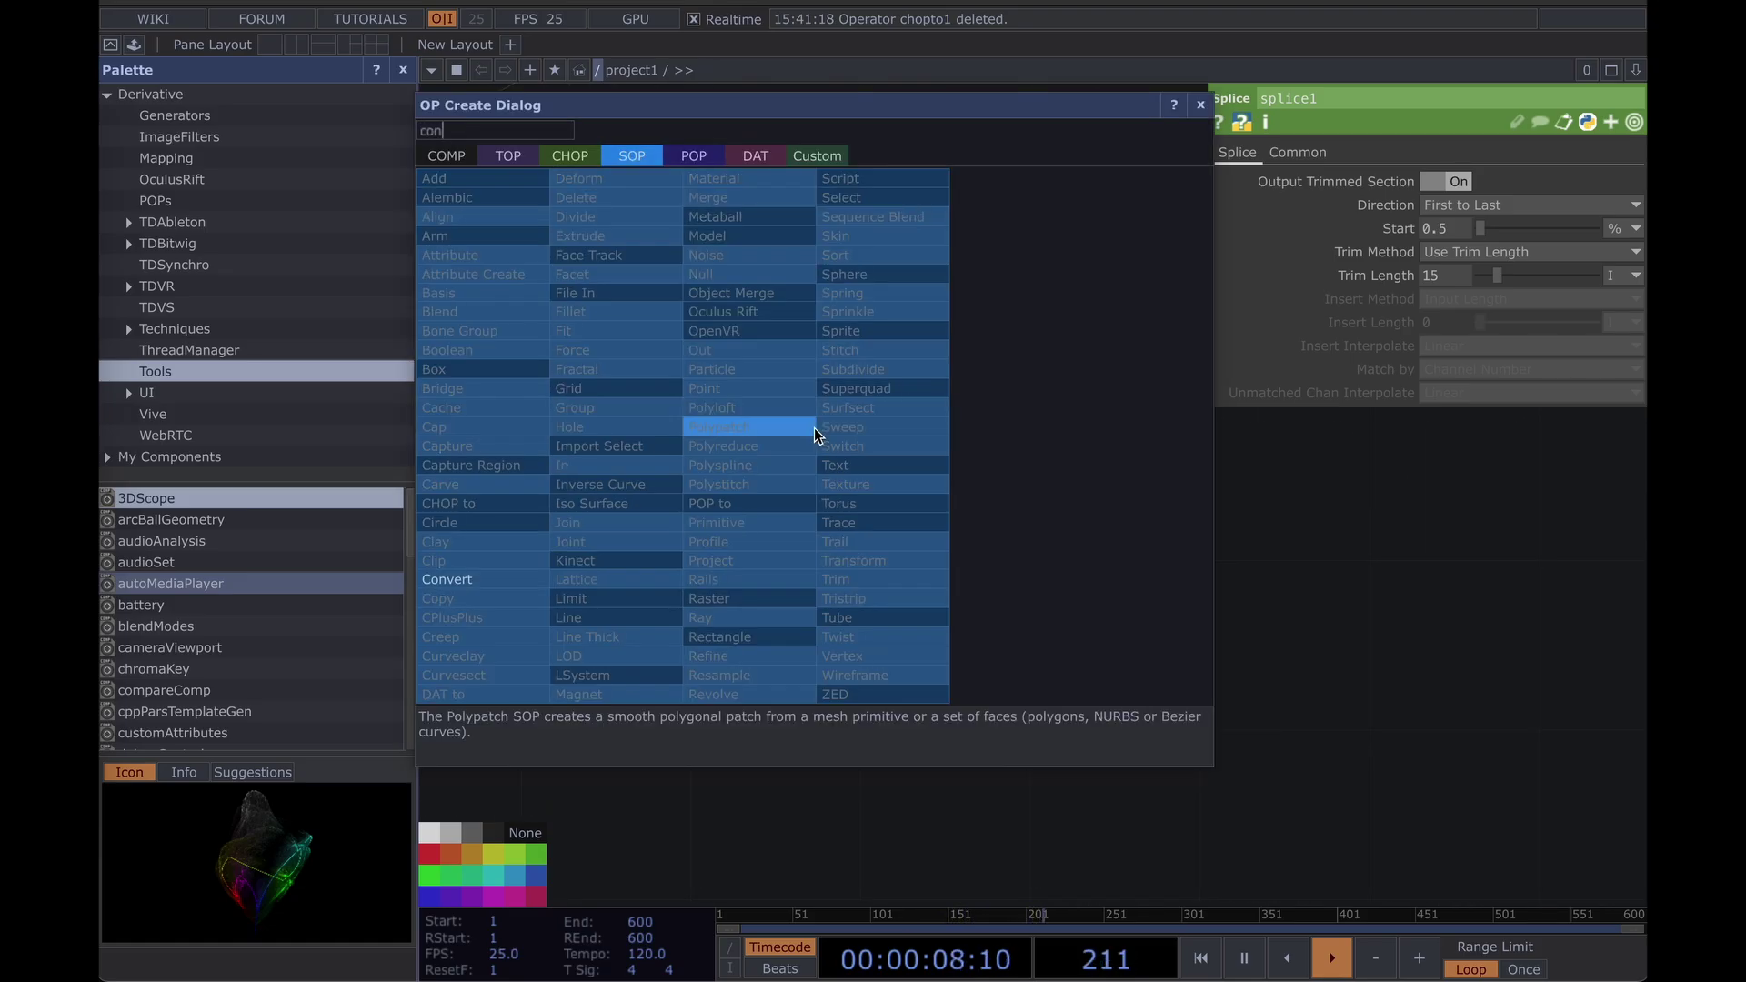
left_click(491, 582)
left_click(887, 452)
scroll(935, 455, "up", 3)
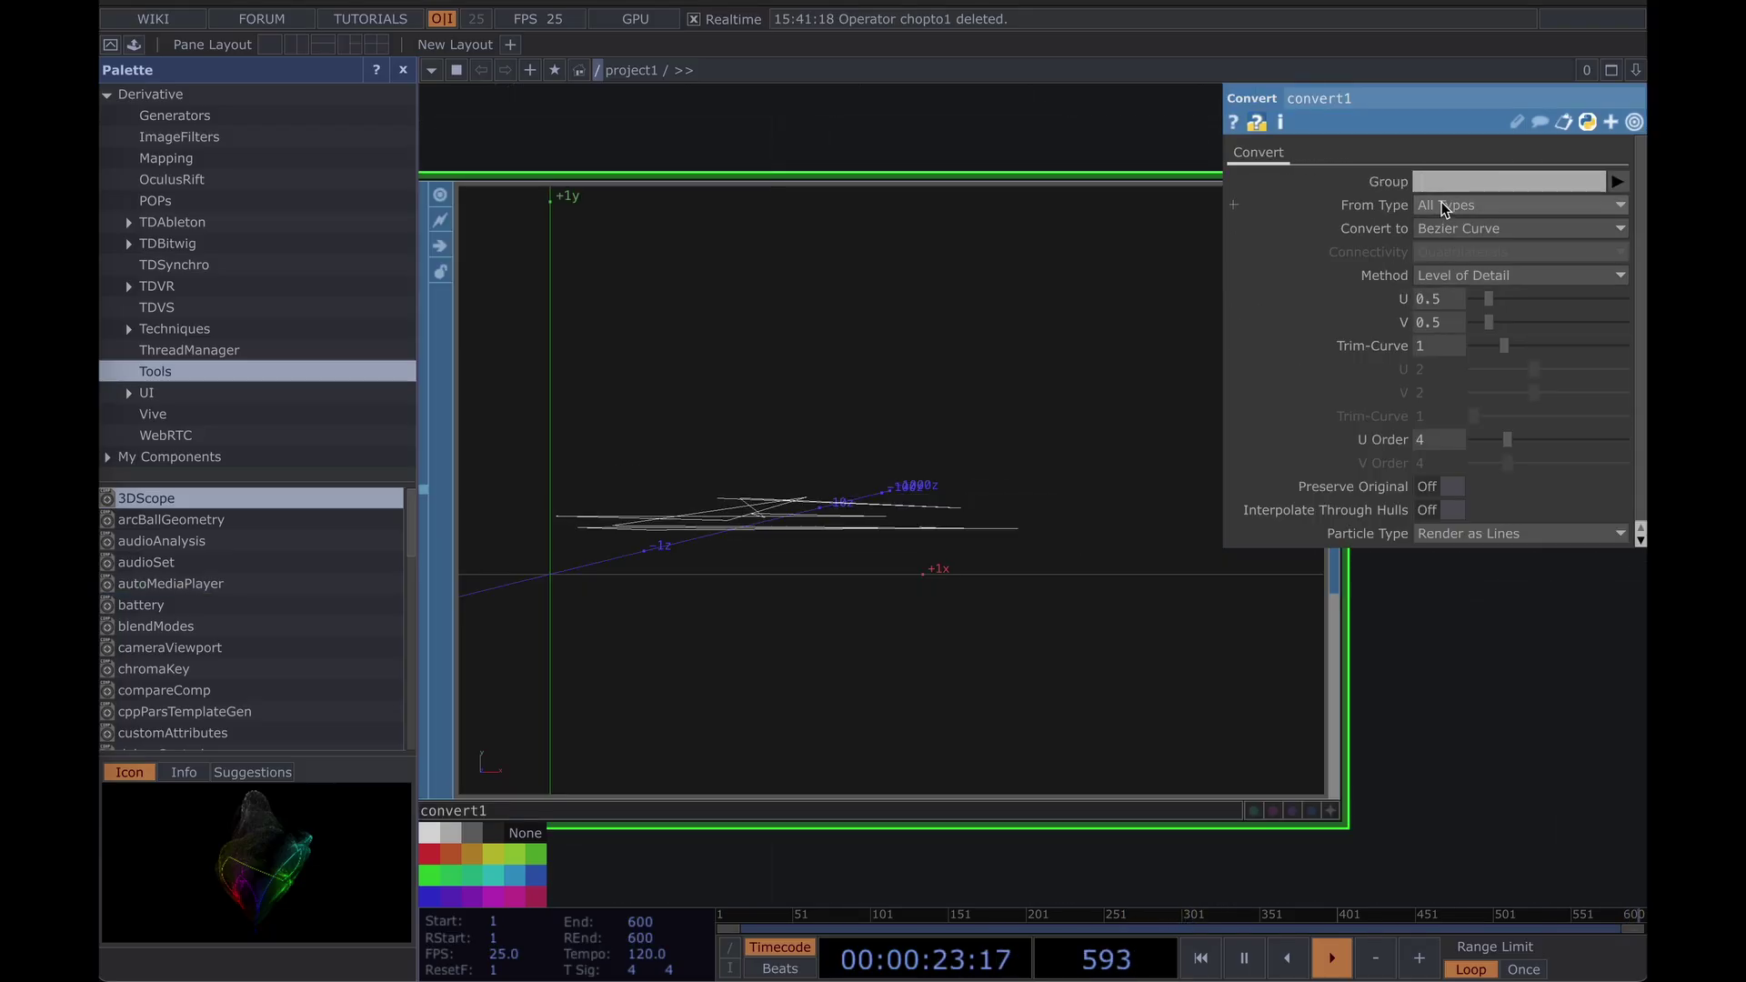
Set convert1 to convert from Polygon to NURBS Curve and pause the timeline.
left_click(1443, 204)
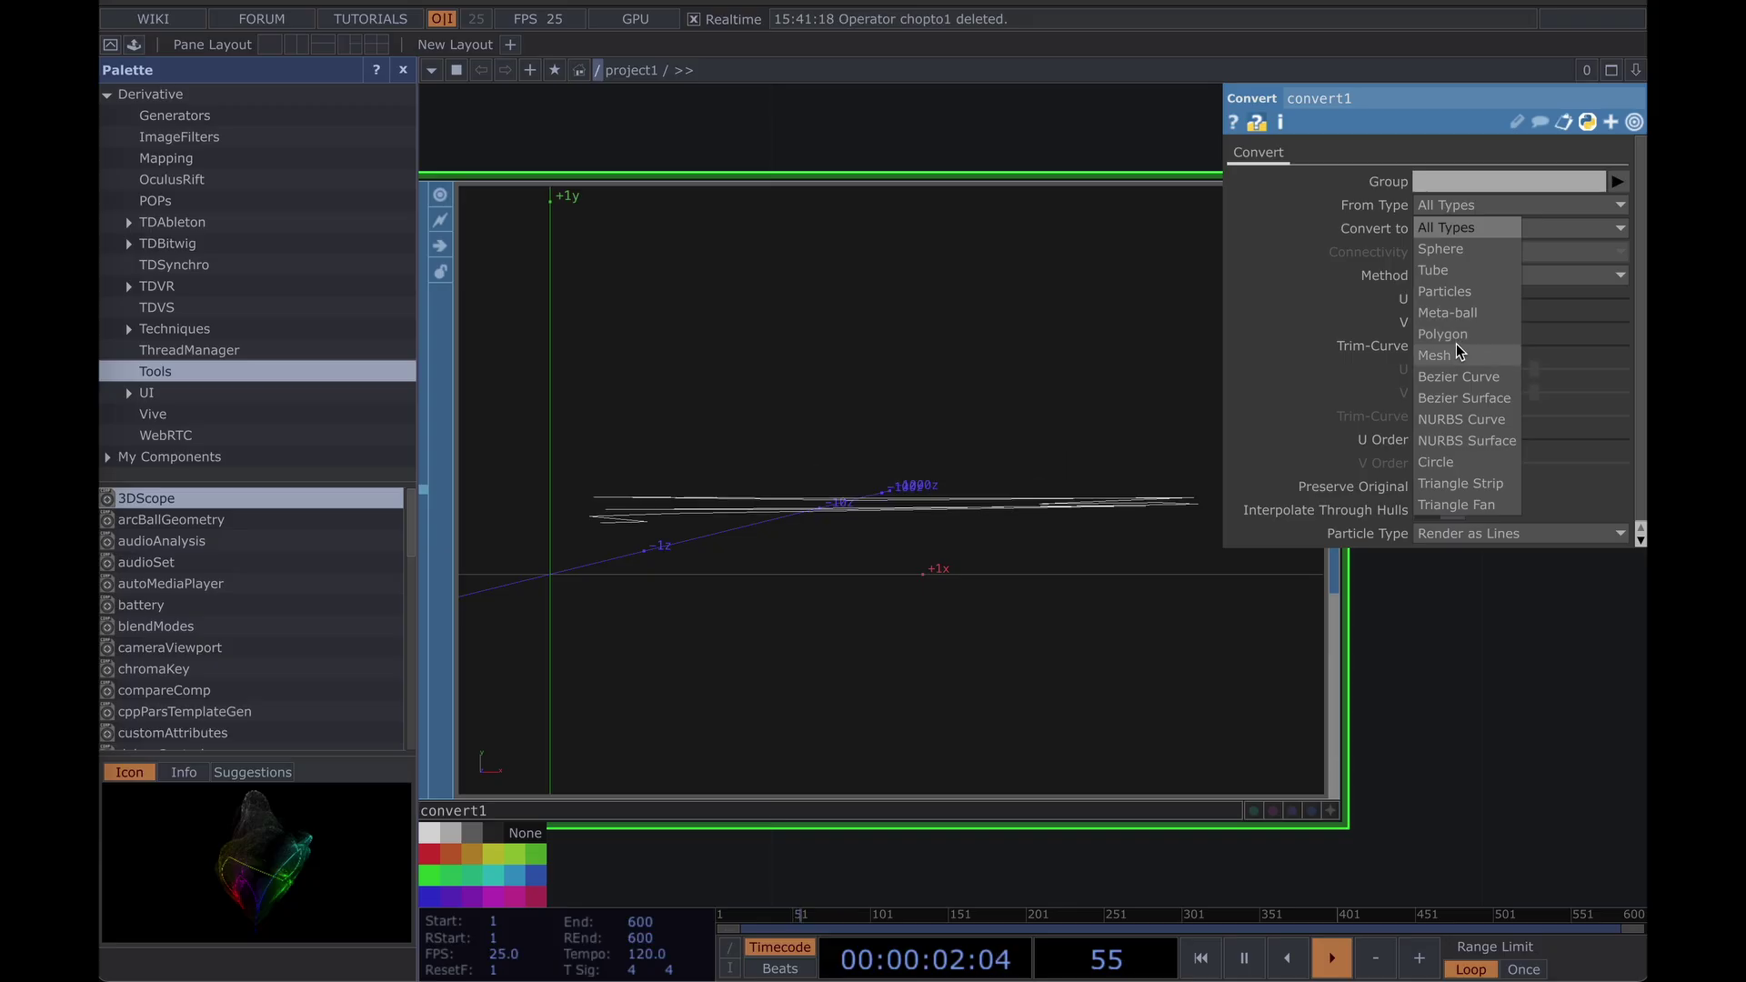
left_click(1456, 336)
left_click(1452, 226)
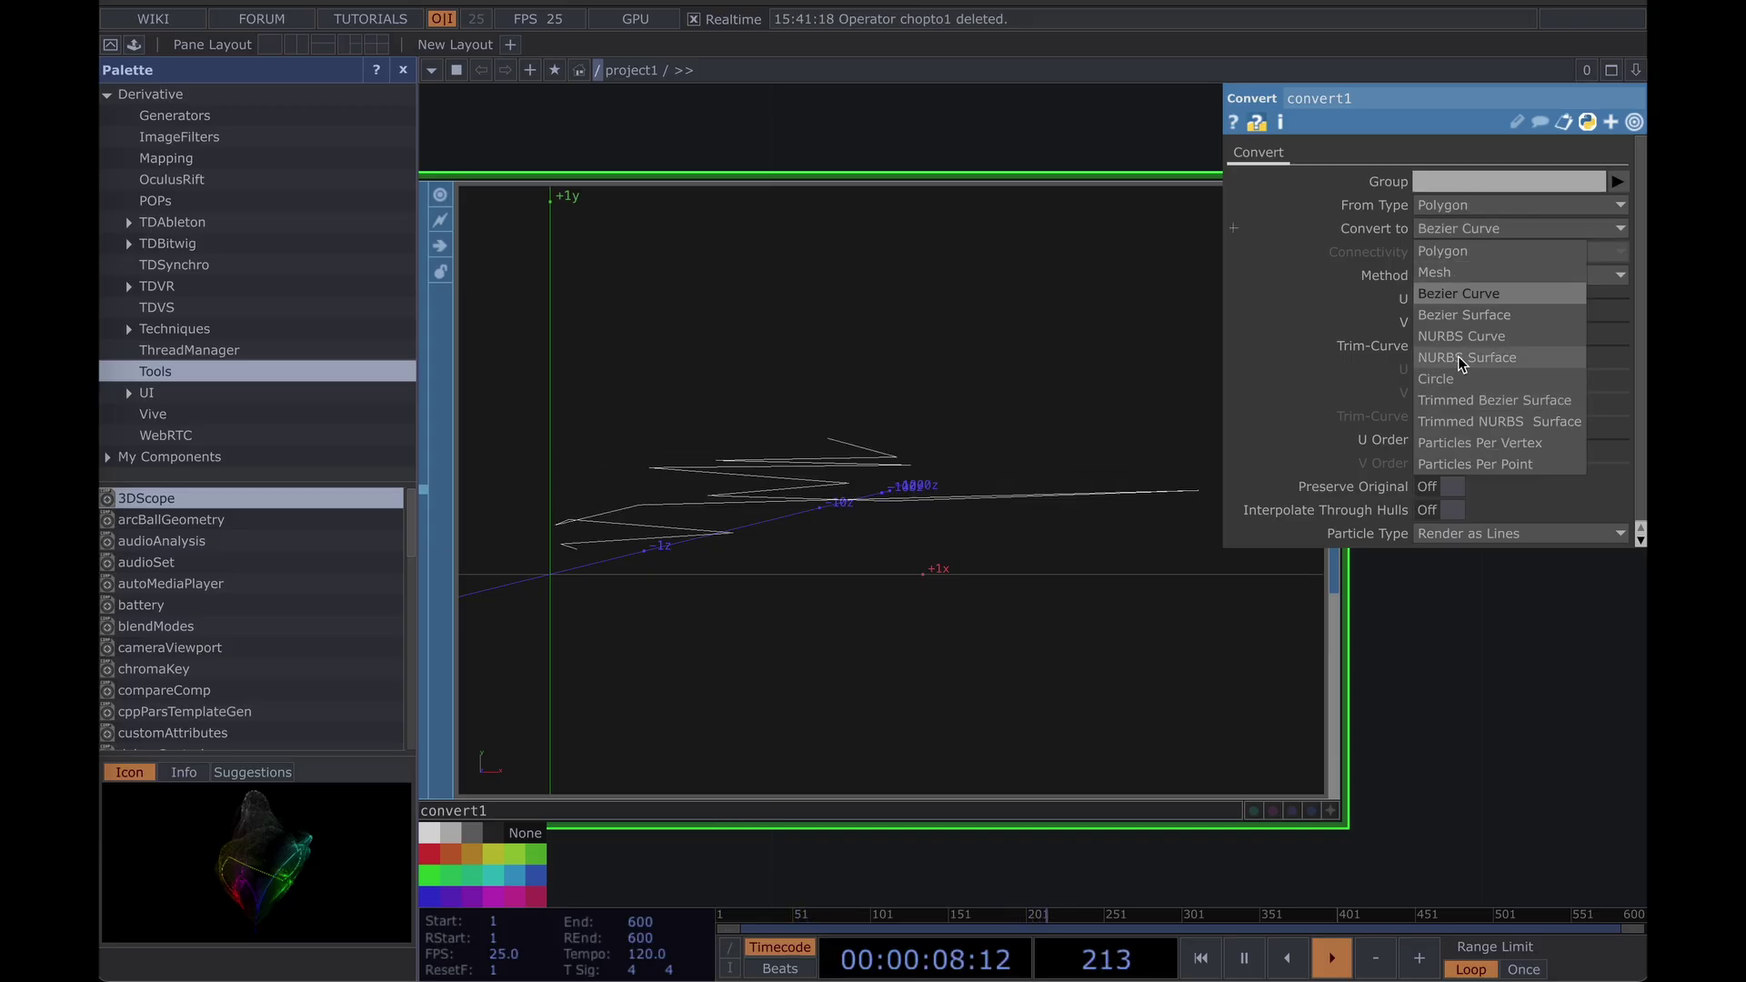
left_click(1460, 336)
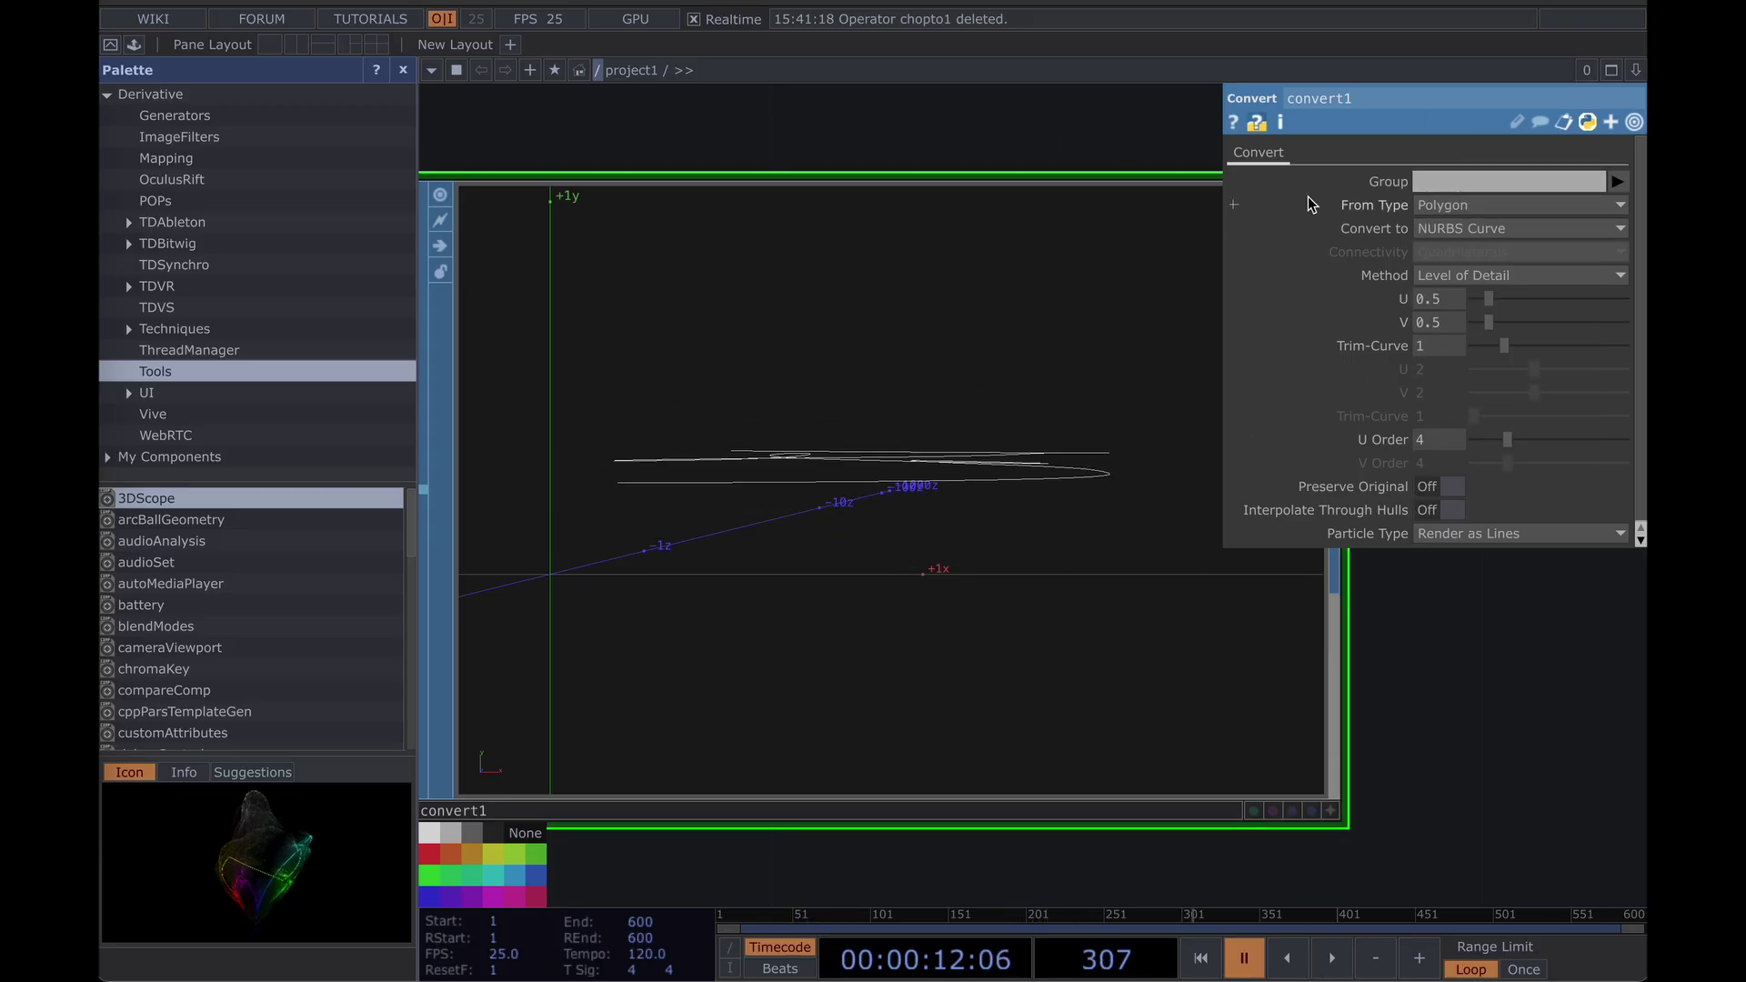
key("space")
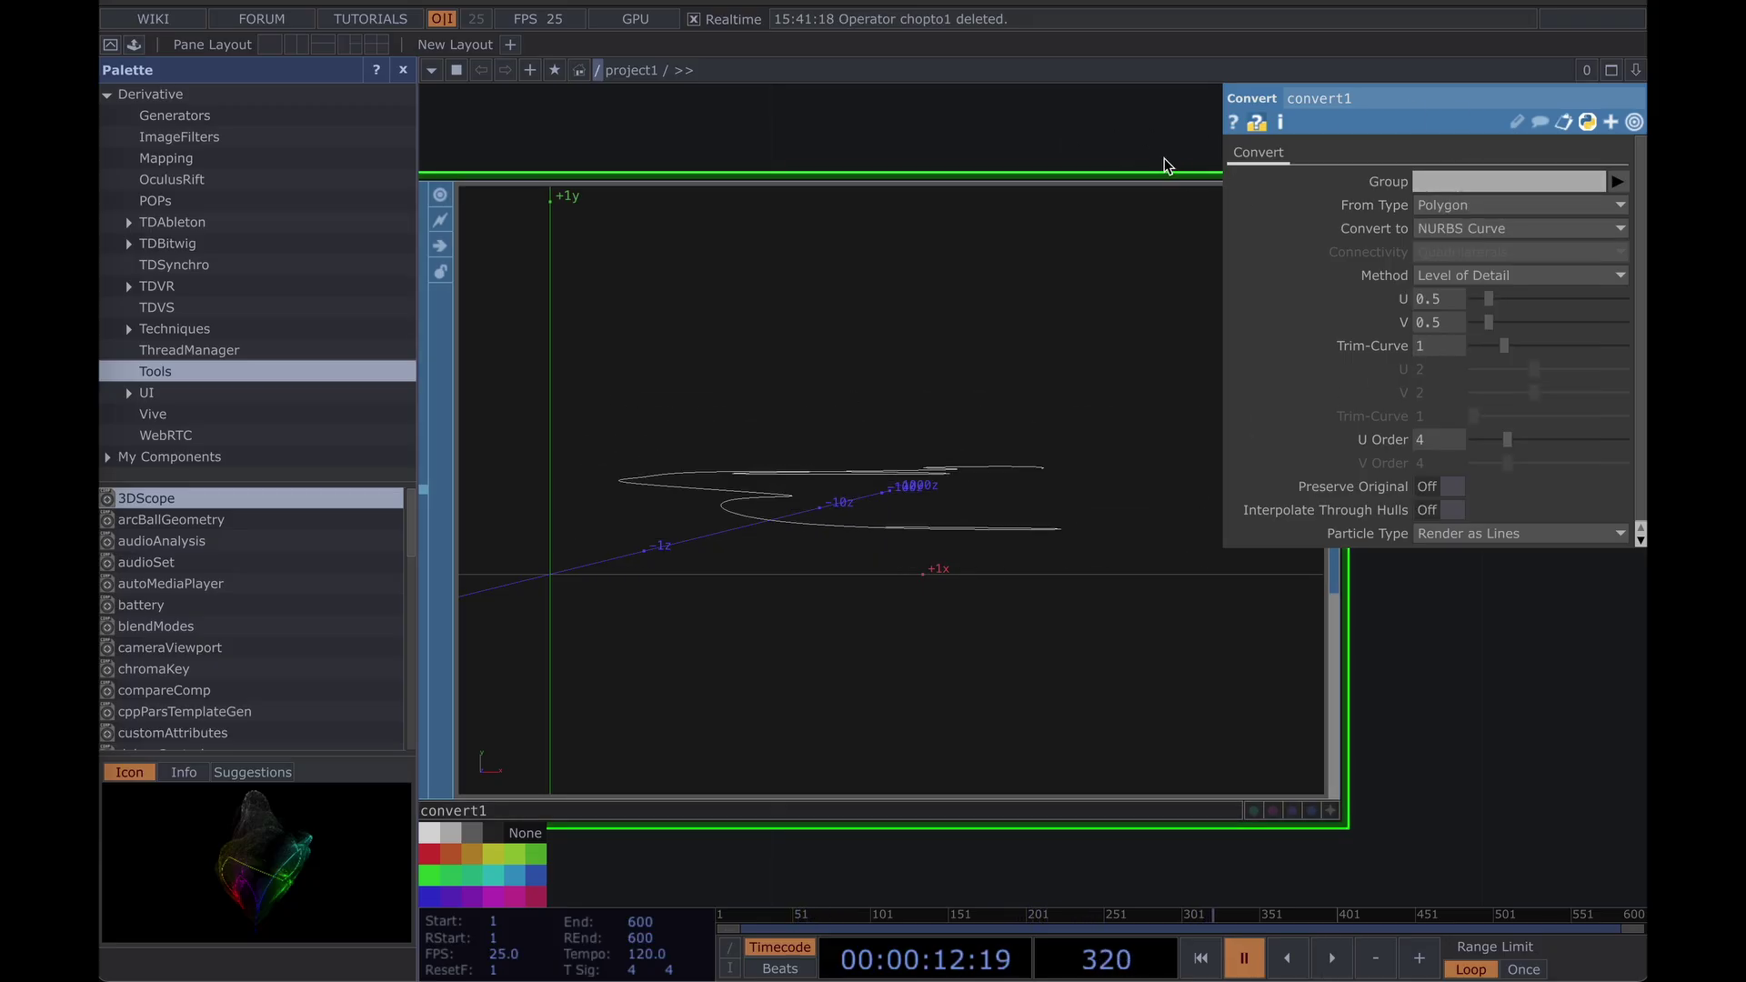
Try Bezier Curve and Polygon as convert1's Convert to type, return to NURBS Curve and inspect the curve.
left_click(1473, 228)
left_click(1469, 299)
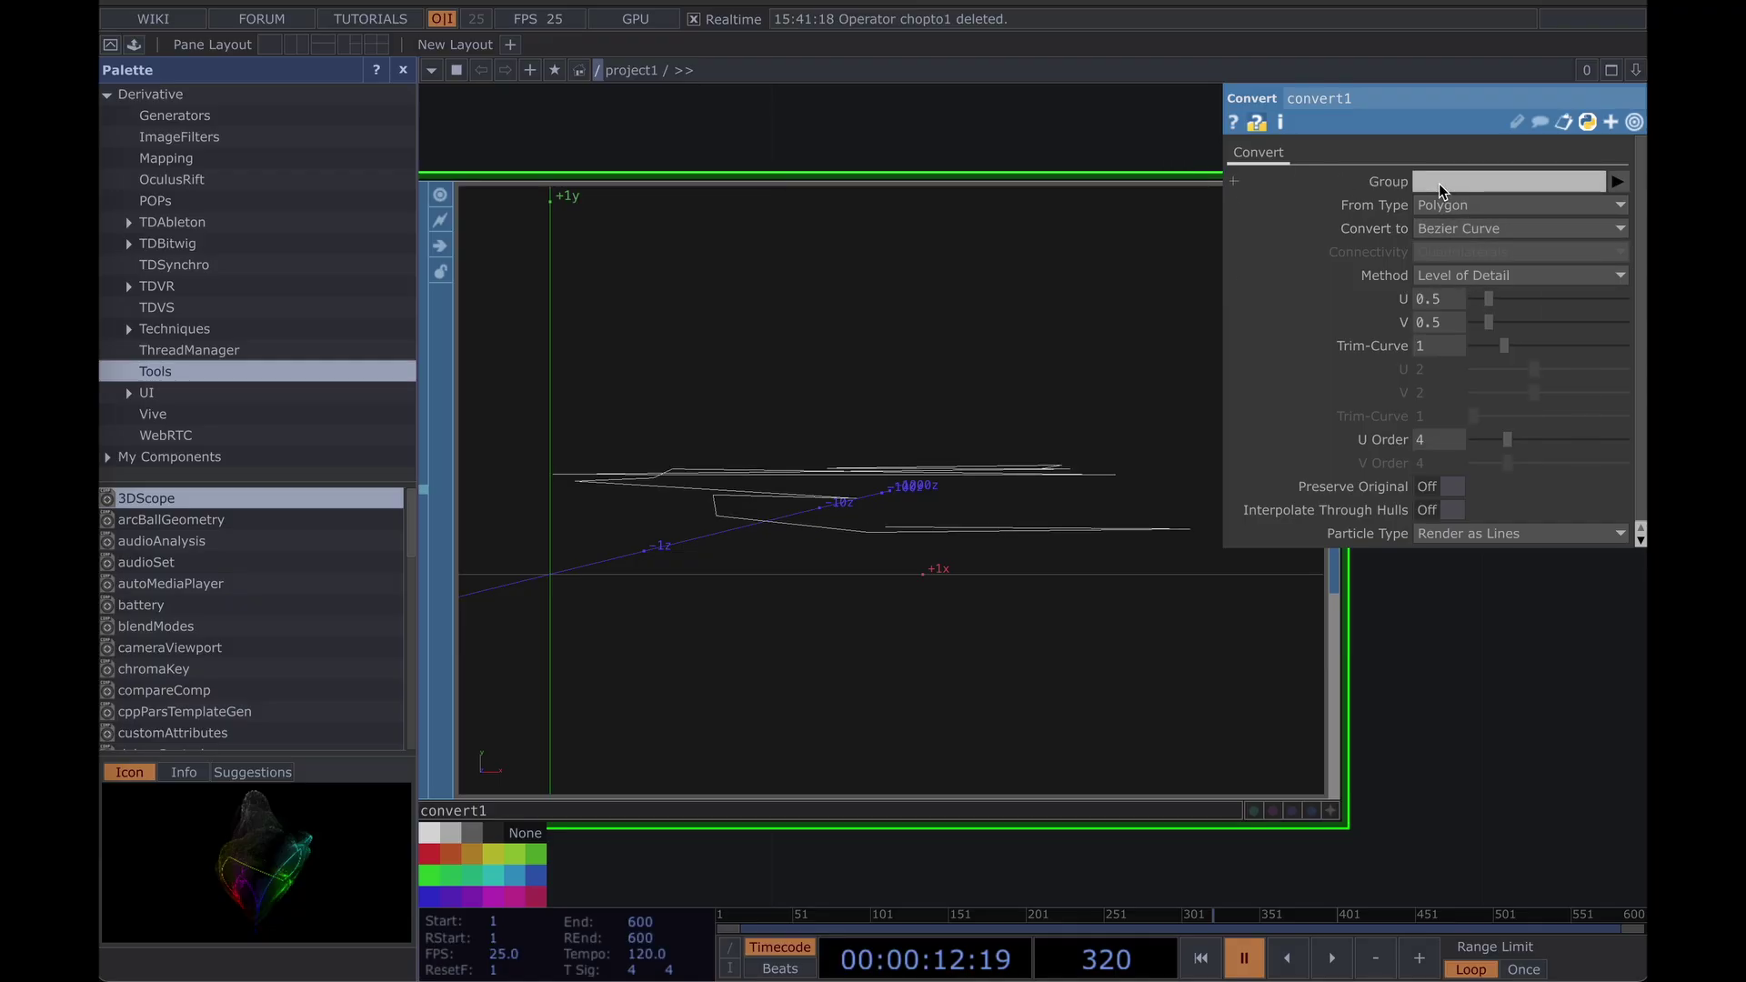
left_click(1454, 231)
left_click(1456, 251)
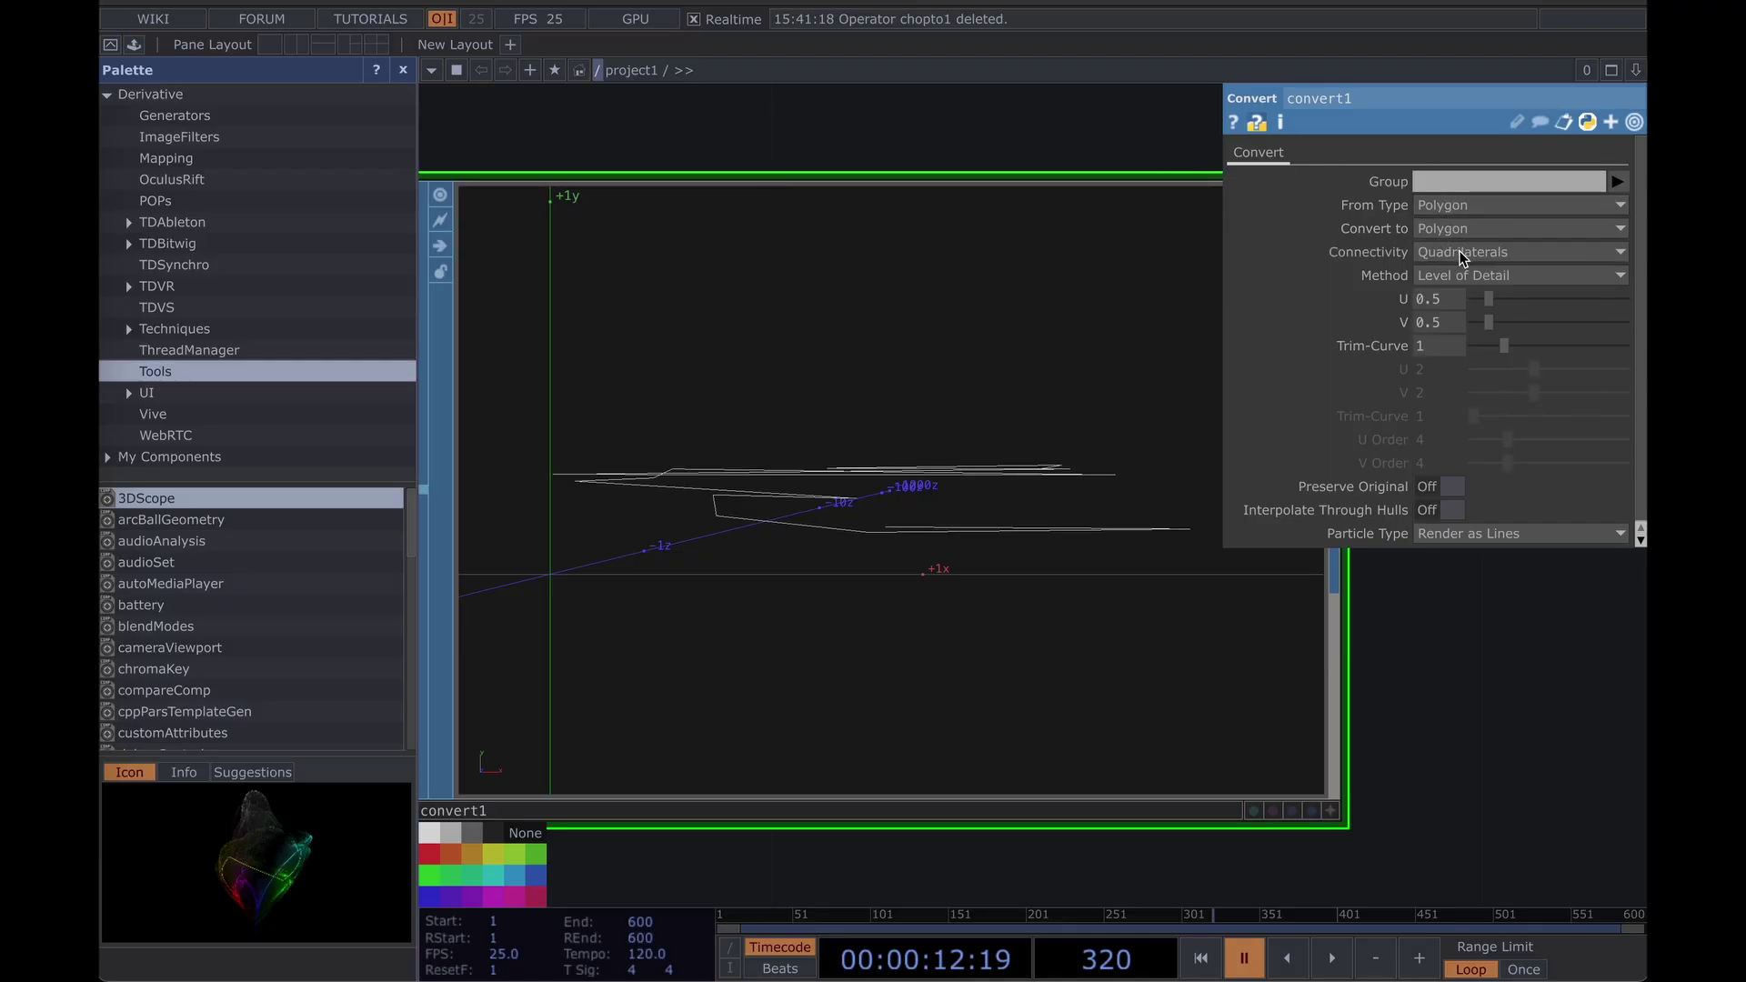
left_click(1453, 228)
left_click(1461, 336)
scroll(824, 499, "up", 6)
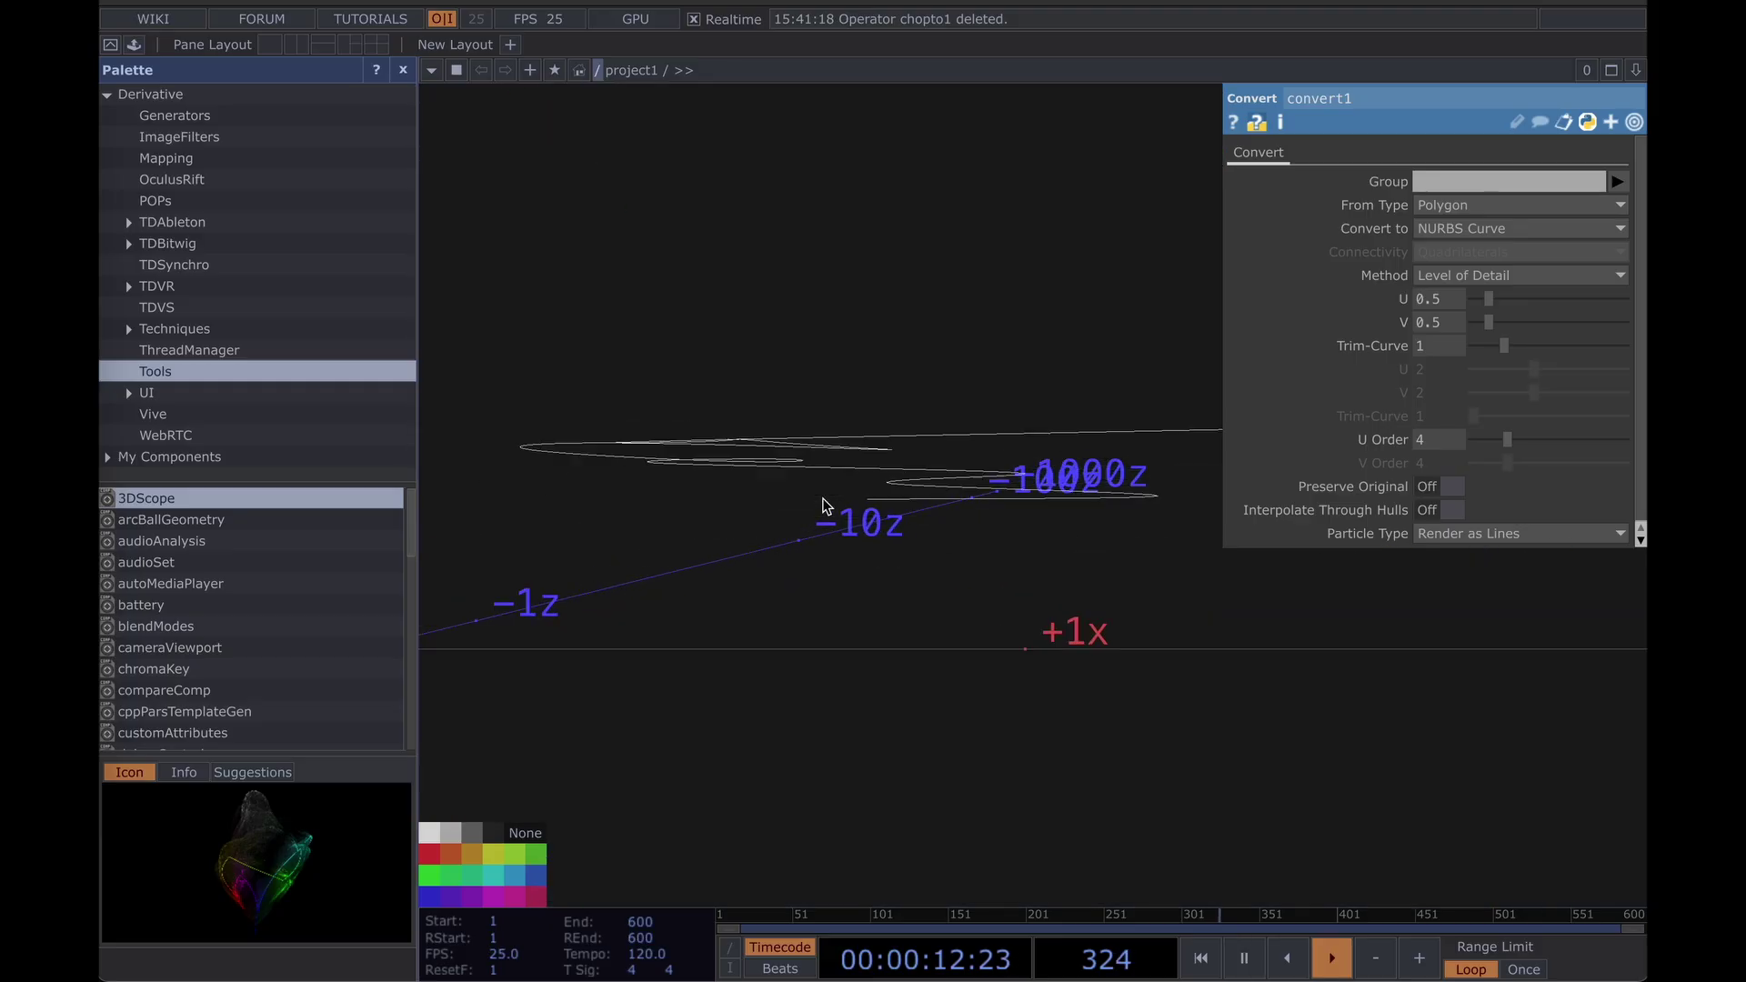
scroll(824, 498, "down", 1)
scroll(865, 593, "down", 4)
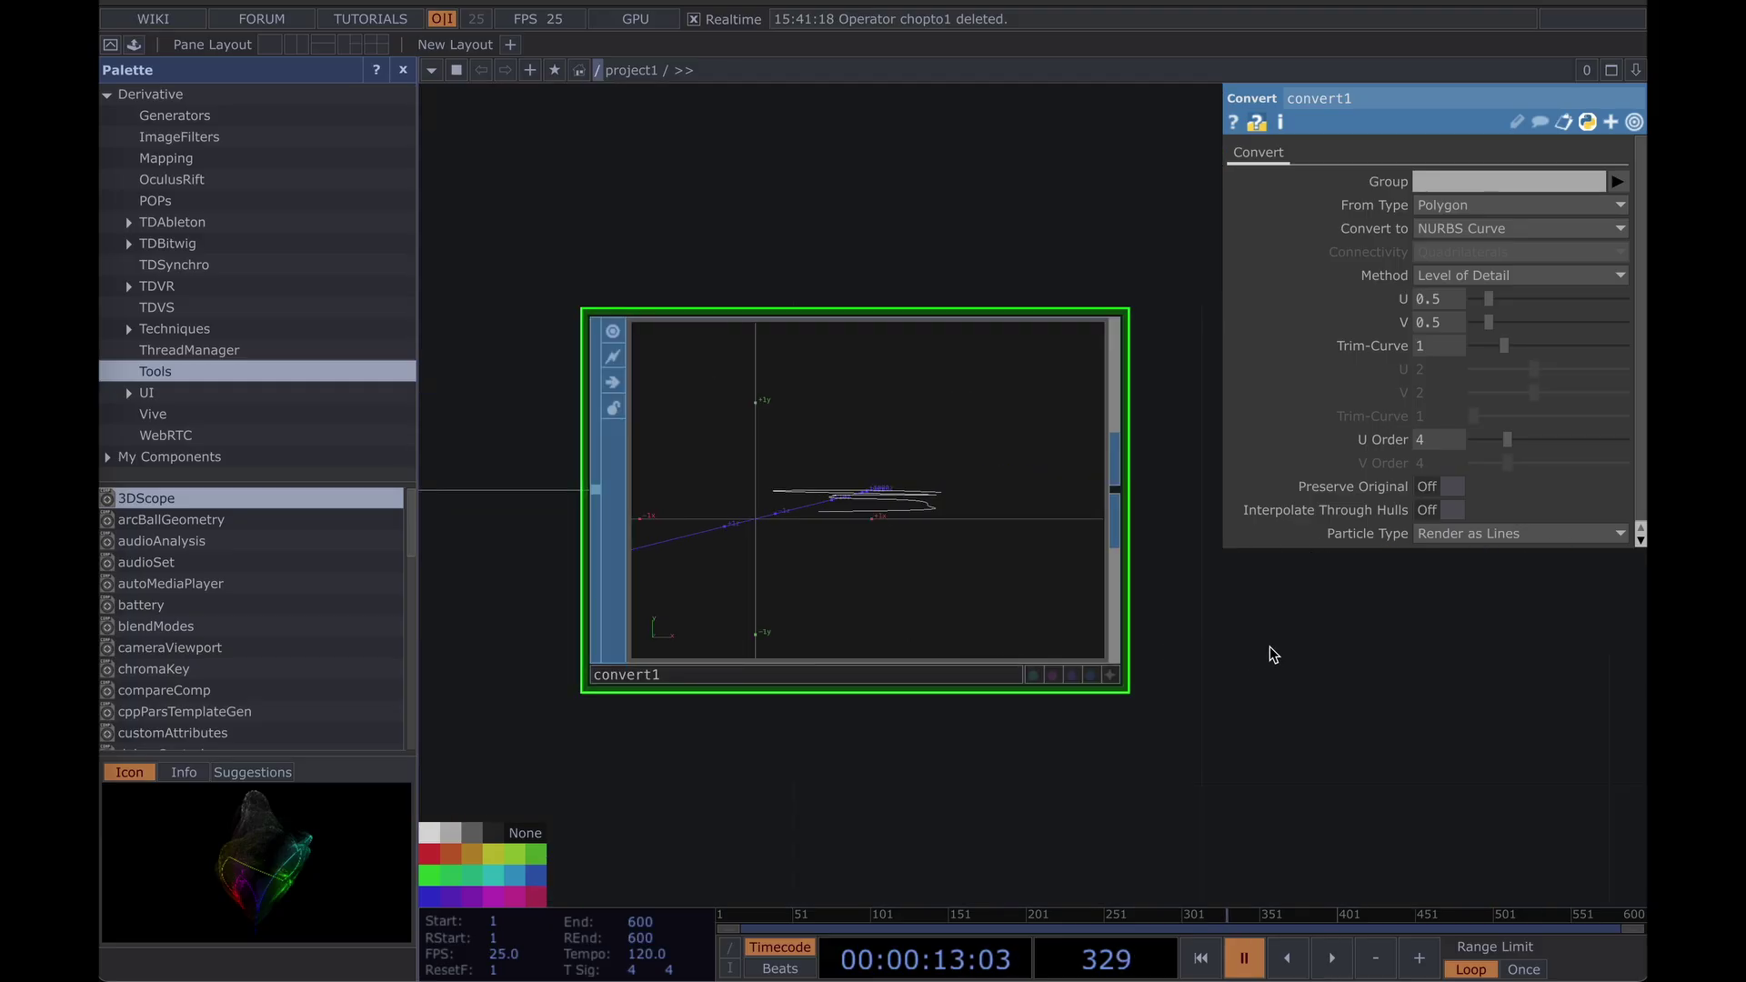
Add a Geometry COMP wired to the output of convert1.
left_click_drag(1269, 647, 792, 582)
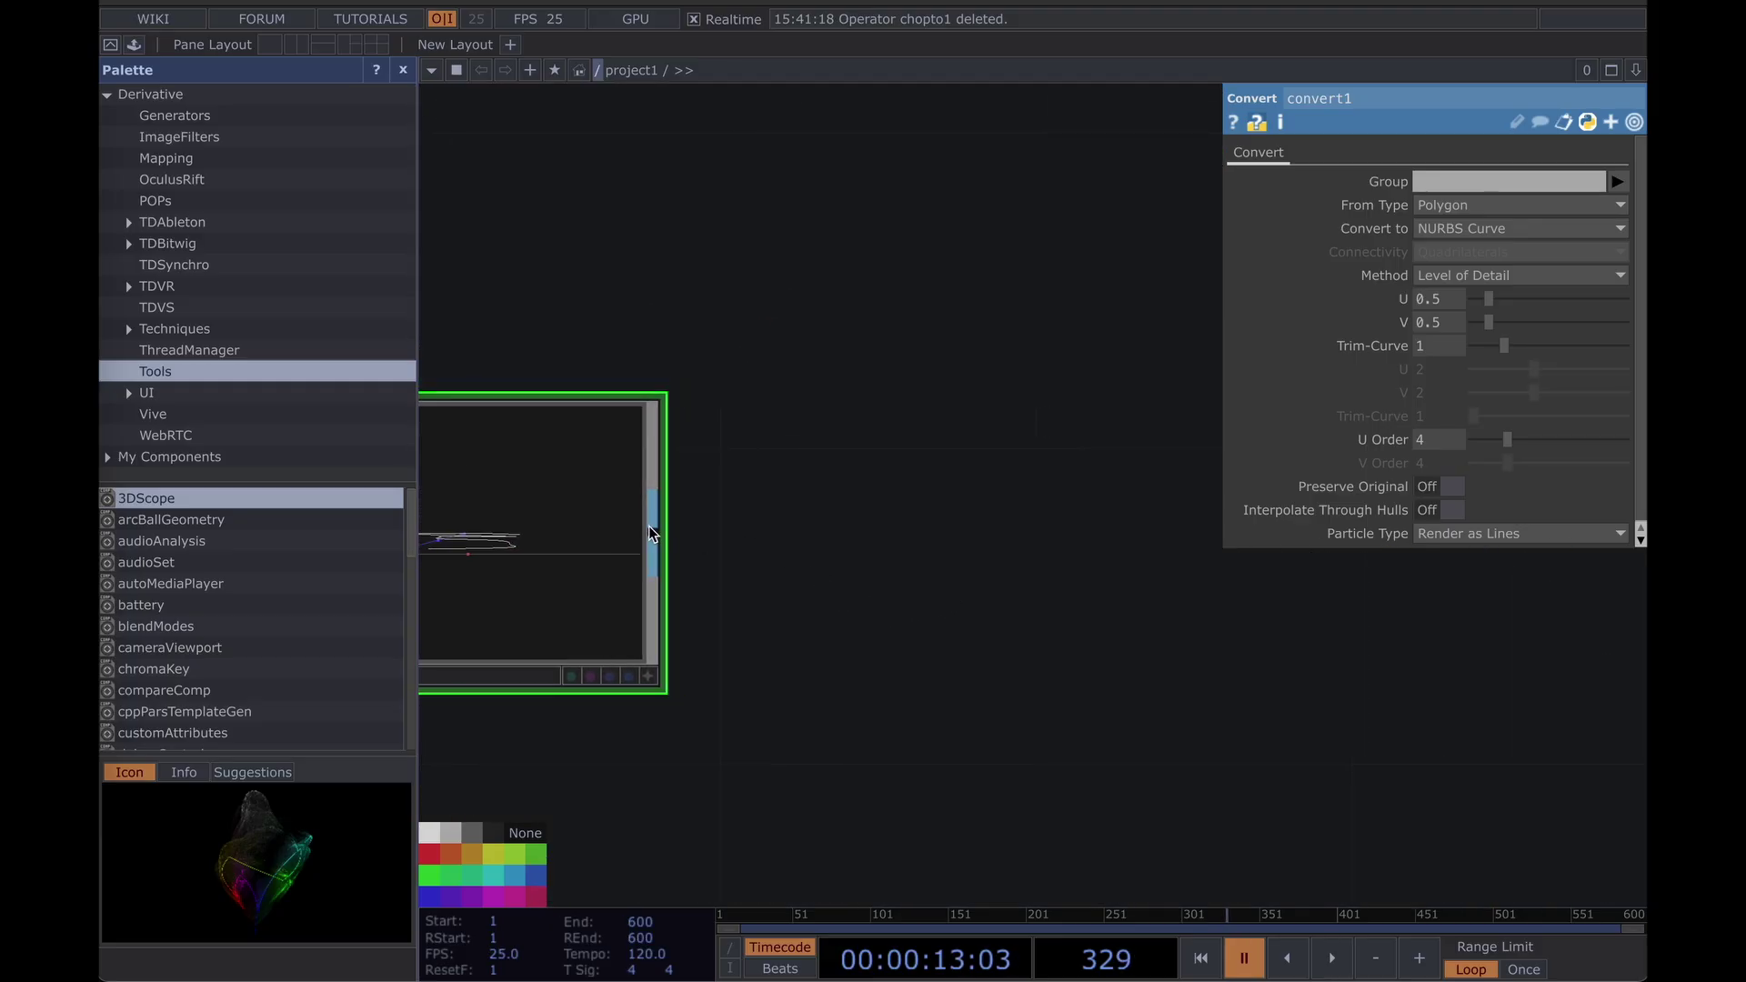
left_click(956, 529)
left_click(590, 255)
type("ge")
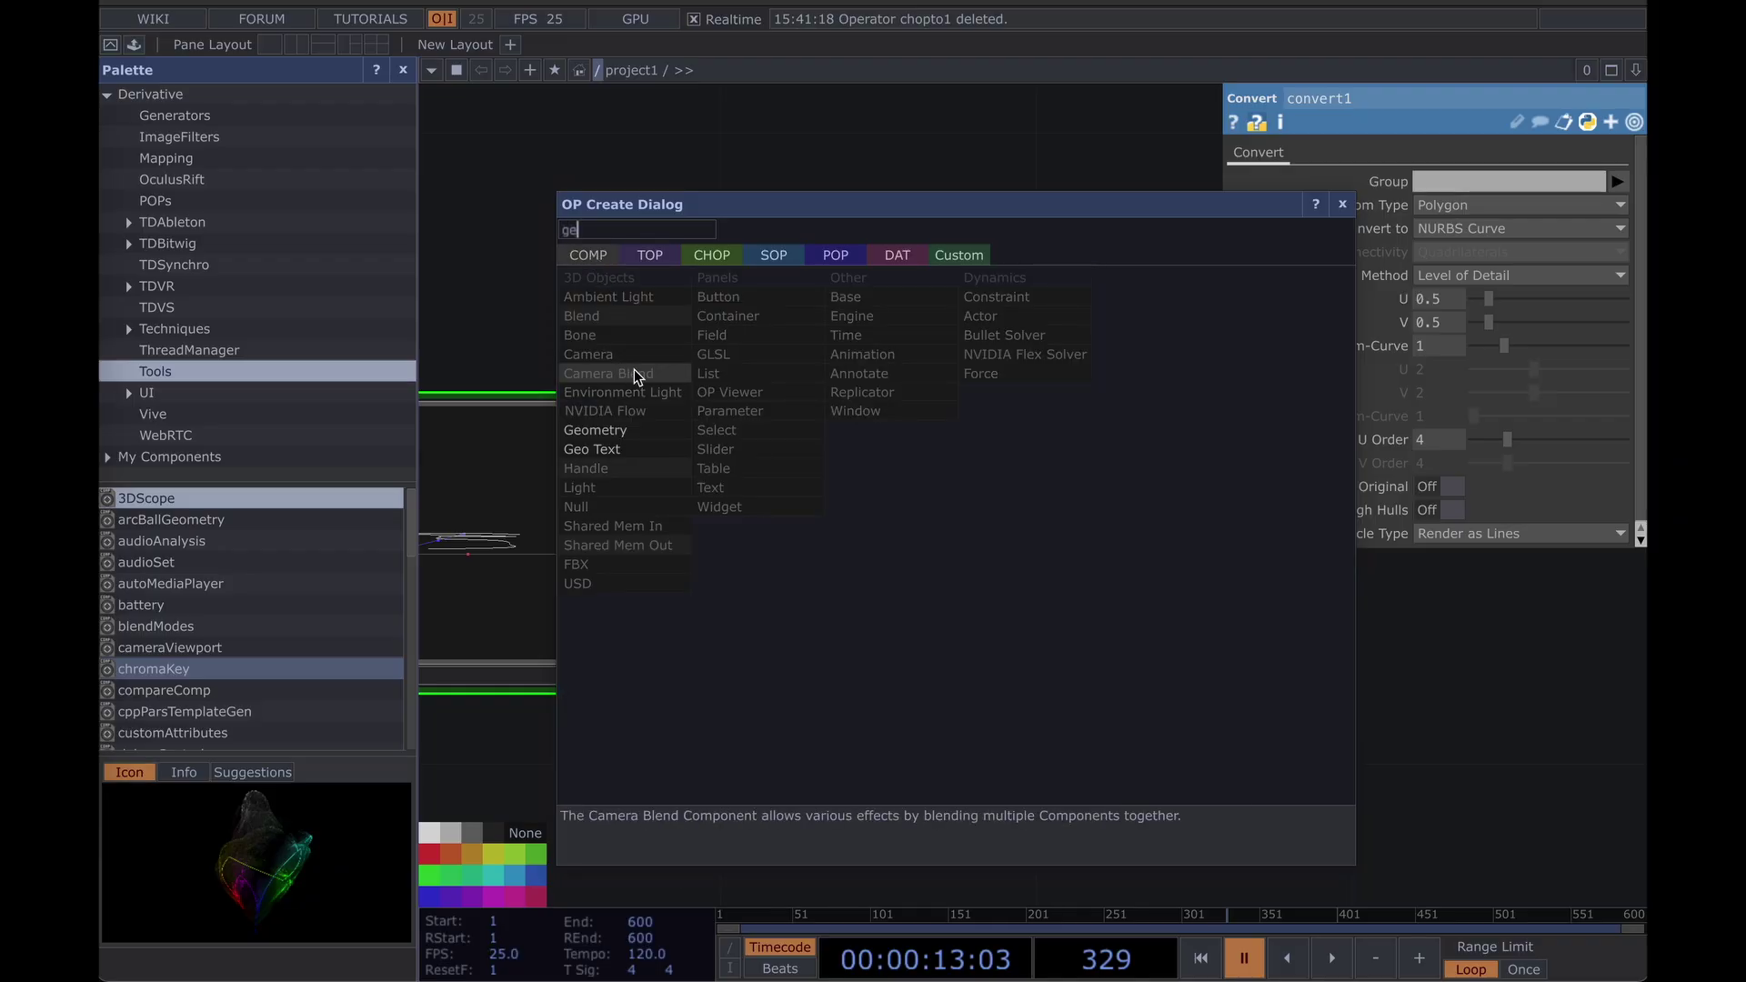
left_click(635, 424)
left_click(1218, 556)
scroll(957, 416, "down", 3)
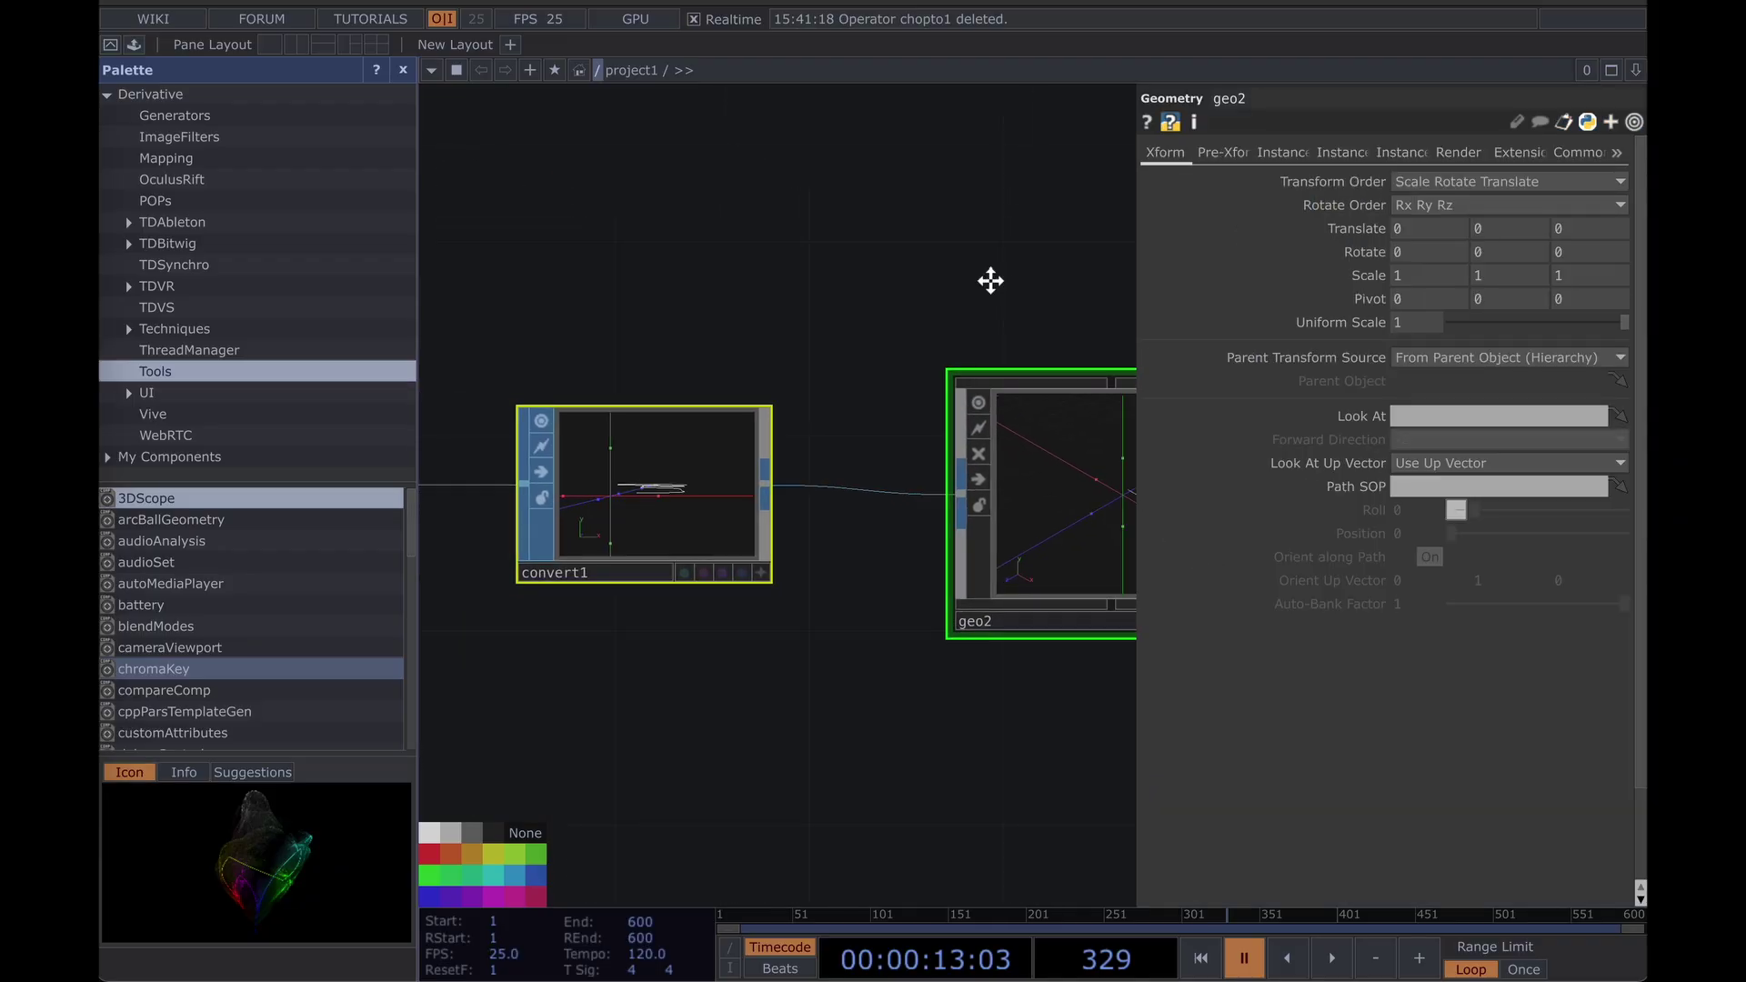
left_click_drag(991, 281, 621, 355)
key("Tab")
type("c")
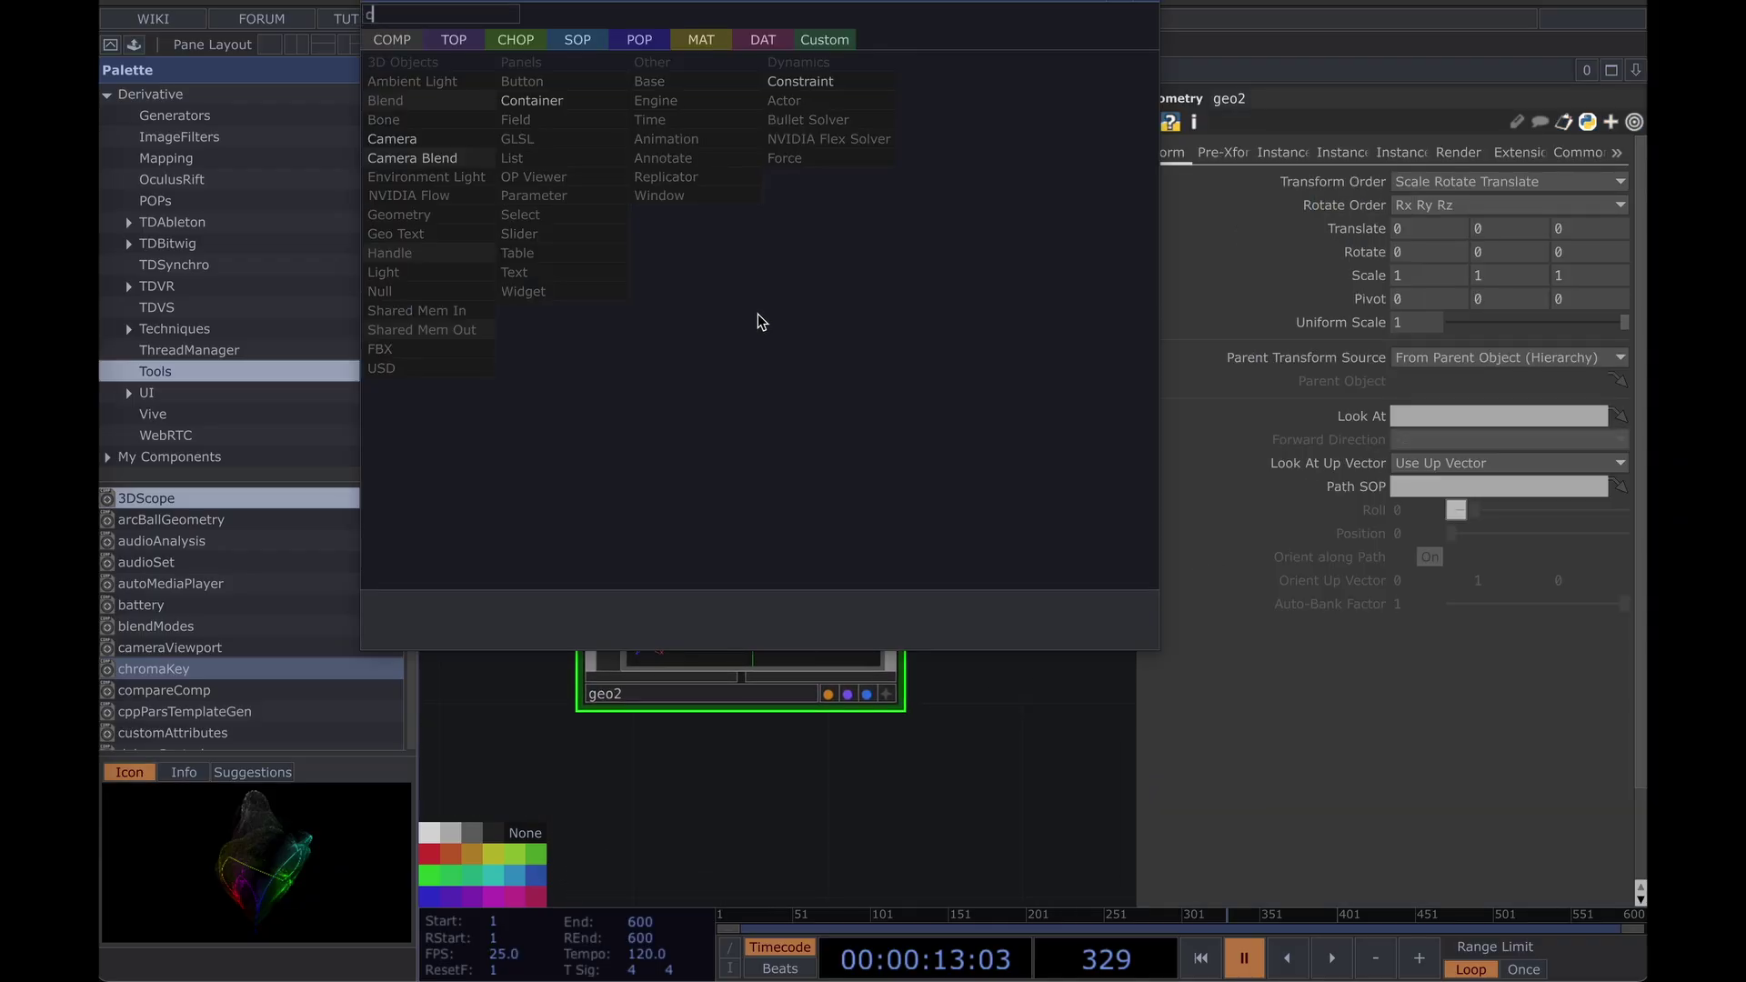
key("BackSpace")
key("Escape")
Add a Render TOP beside geo2 and bring the new node chain into view.
left_click_drag(912, 411, 686, 367)
key("Tab")
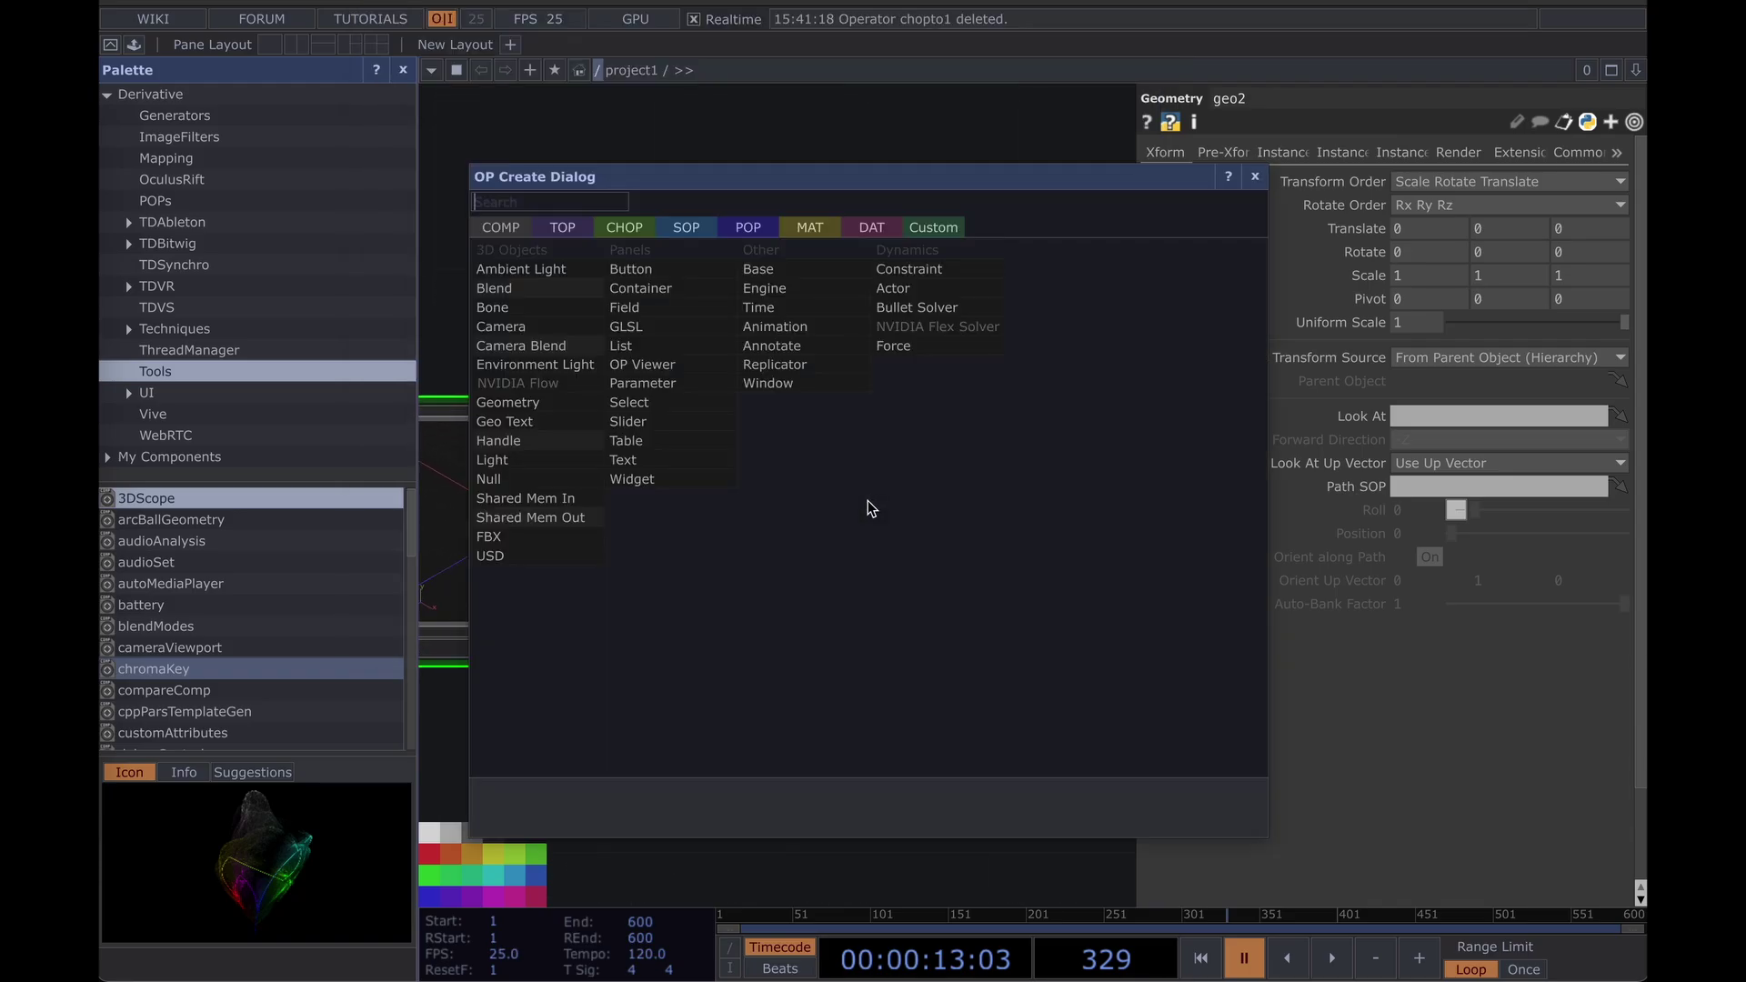
type("re")
left_click(563, 228)
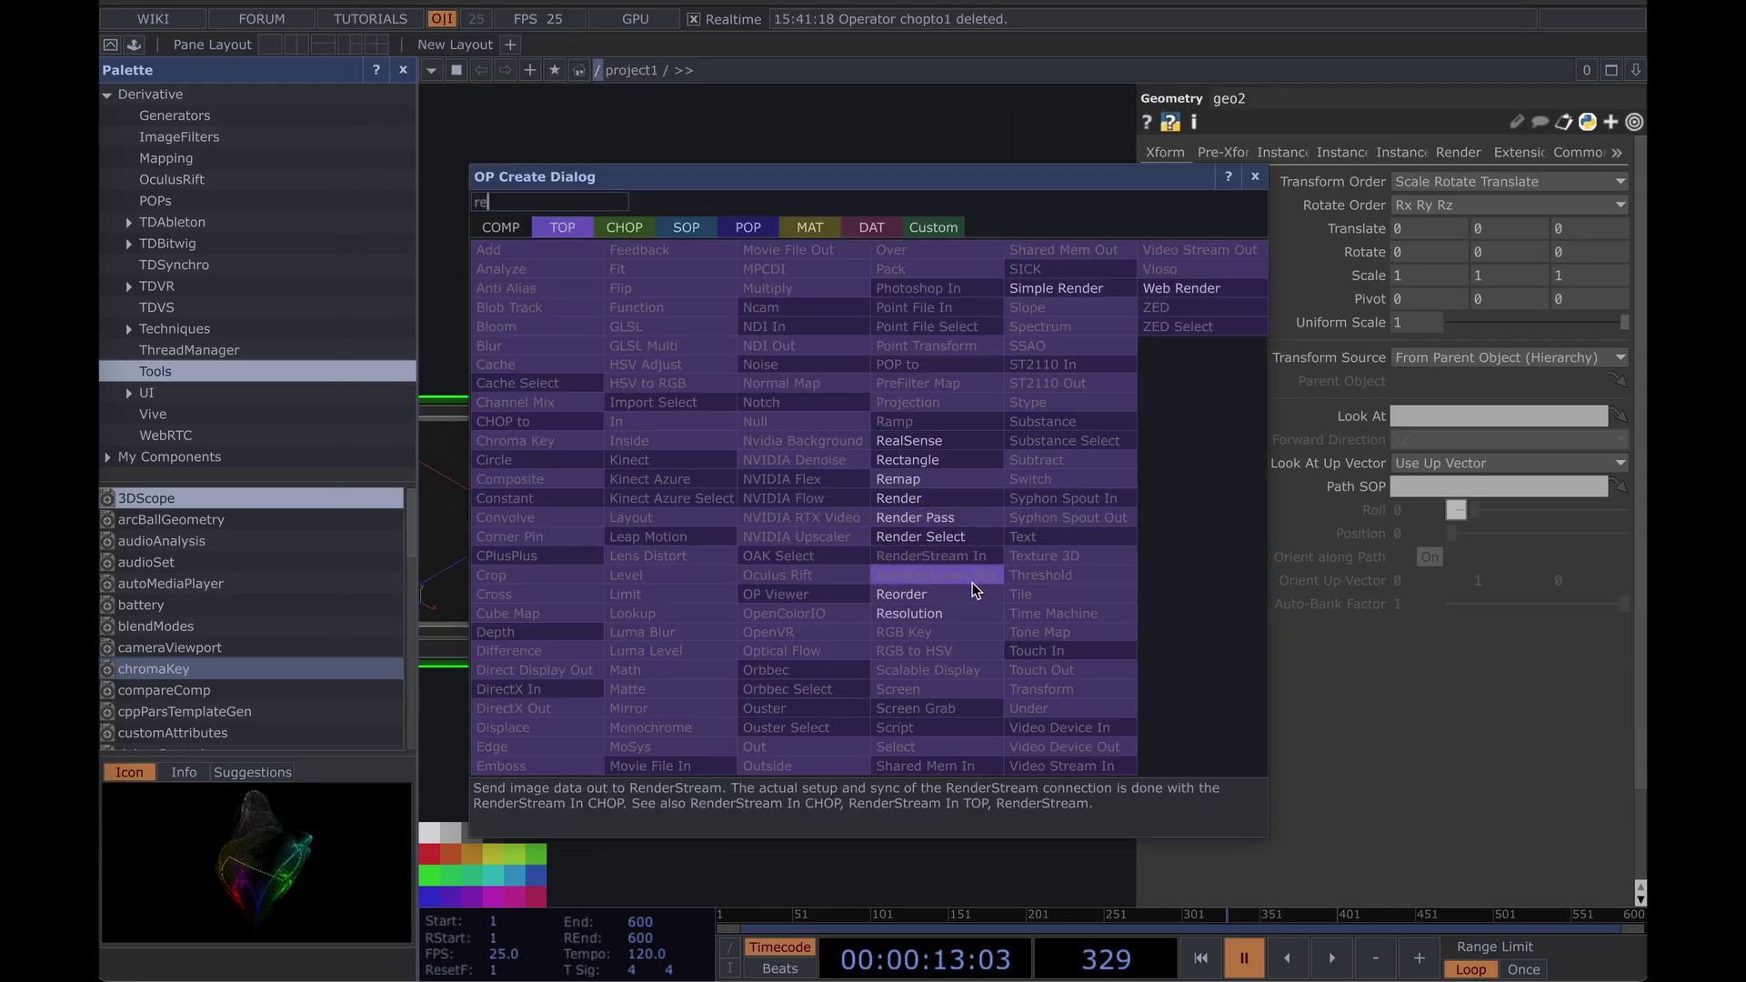
left_click(924, 500)
left_click(936, 495)
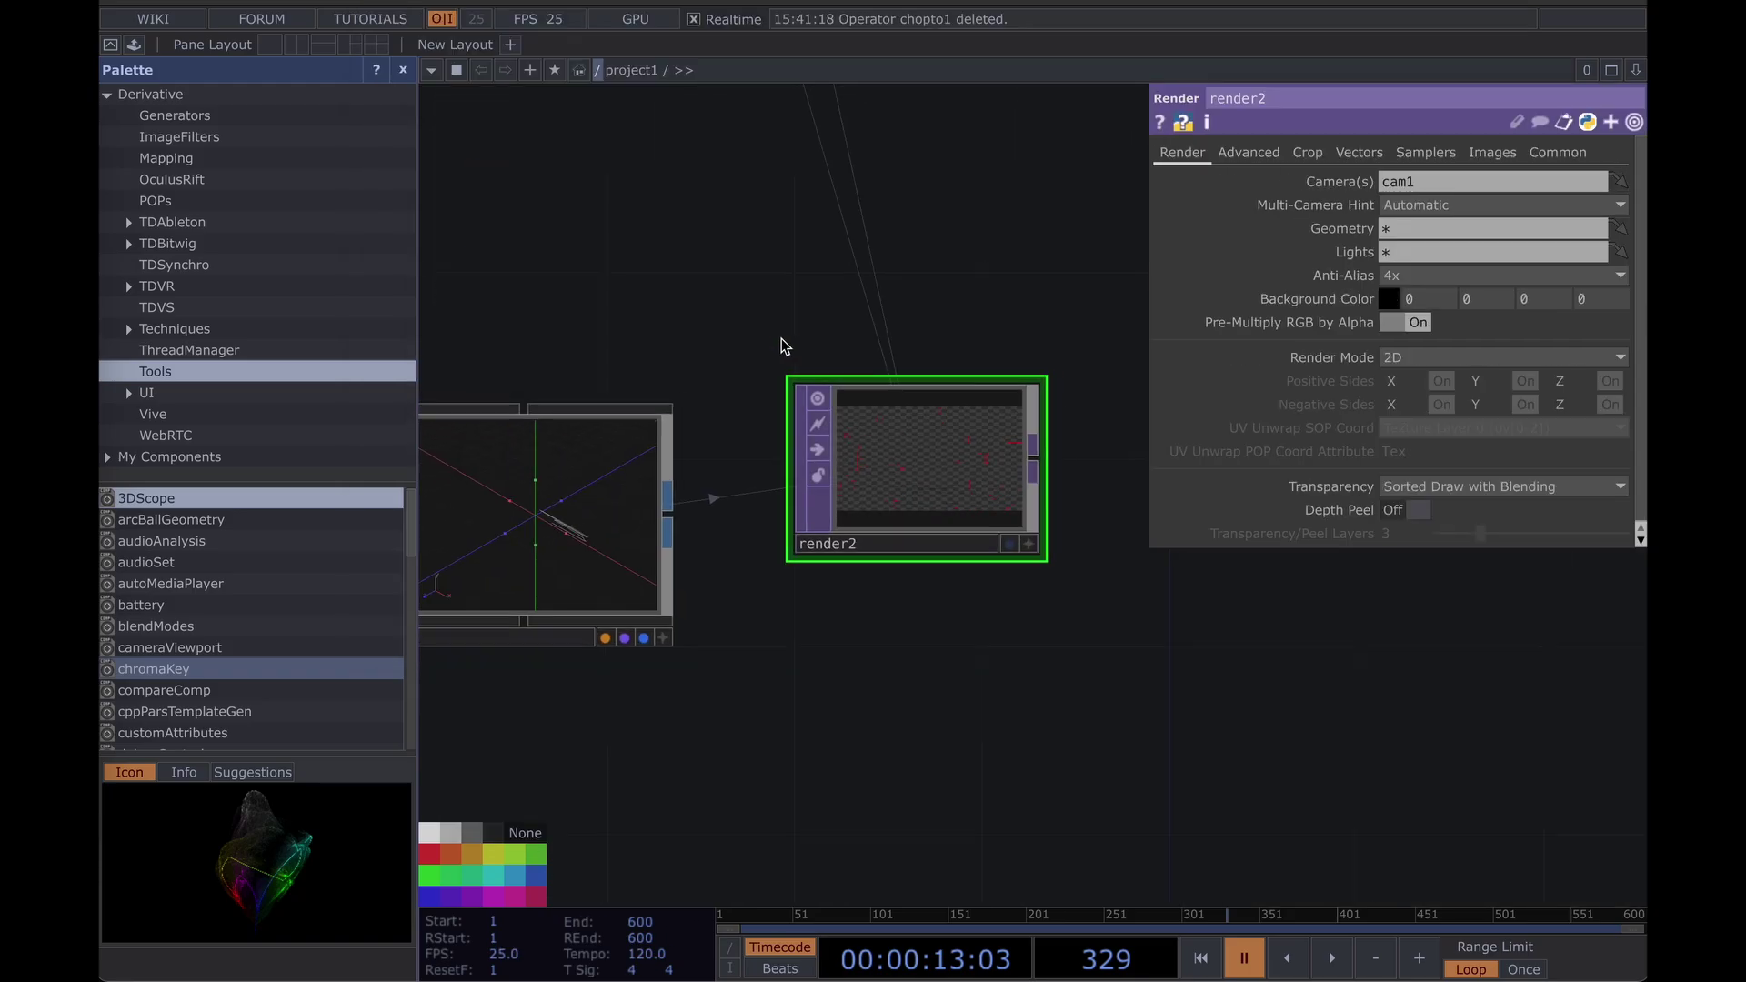
scroll(783, 338, "down", 5)
left_click_drag(839, 379, 878, 417)
scroll(744, 315, "up", 2)
left_click_drag(738, 312, 915, 283)
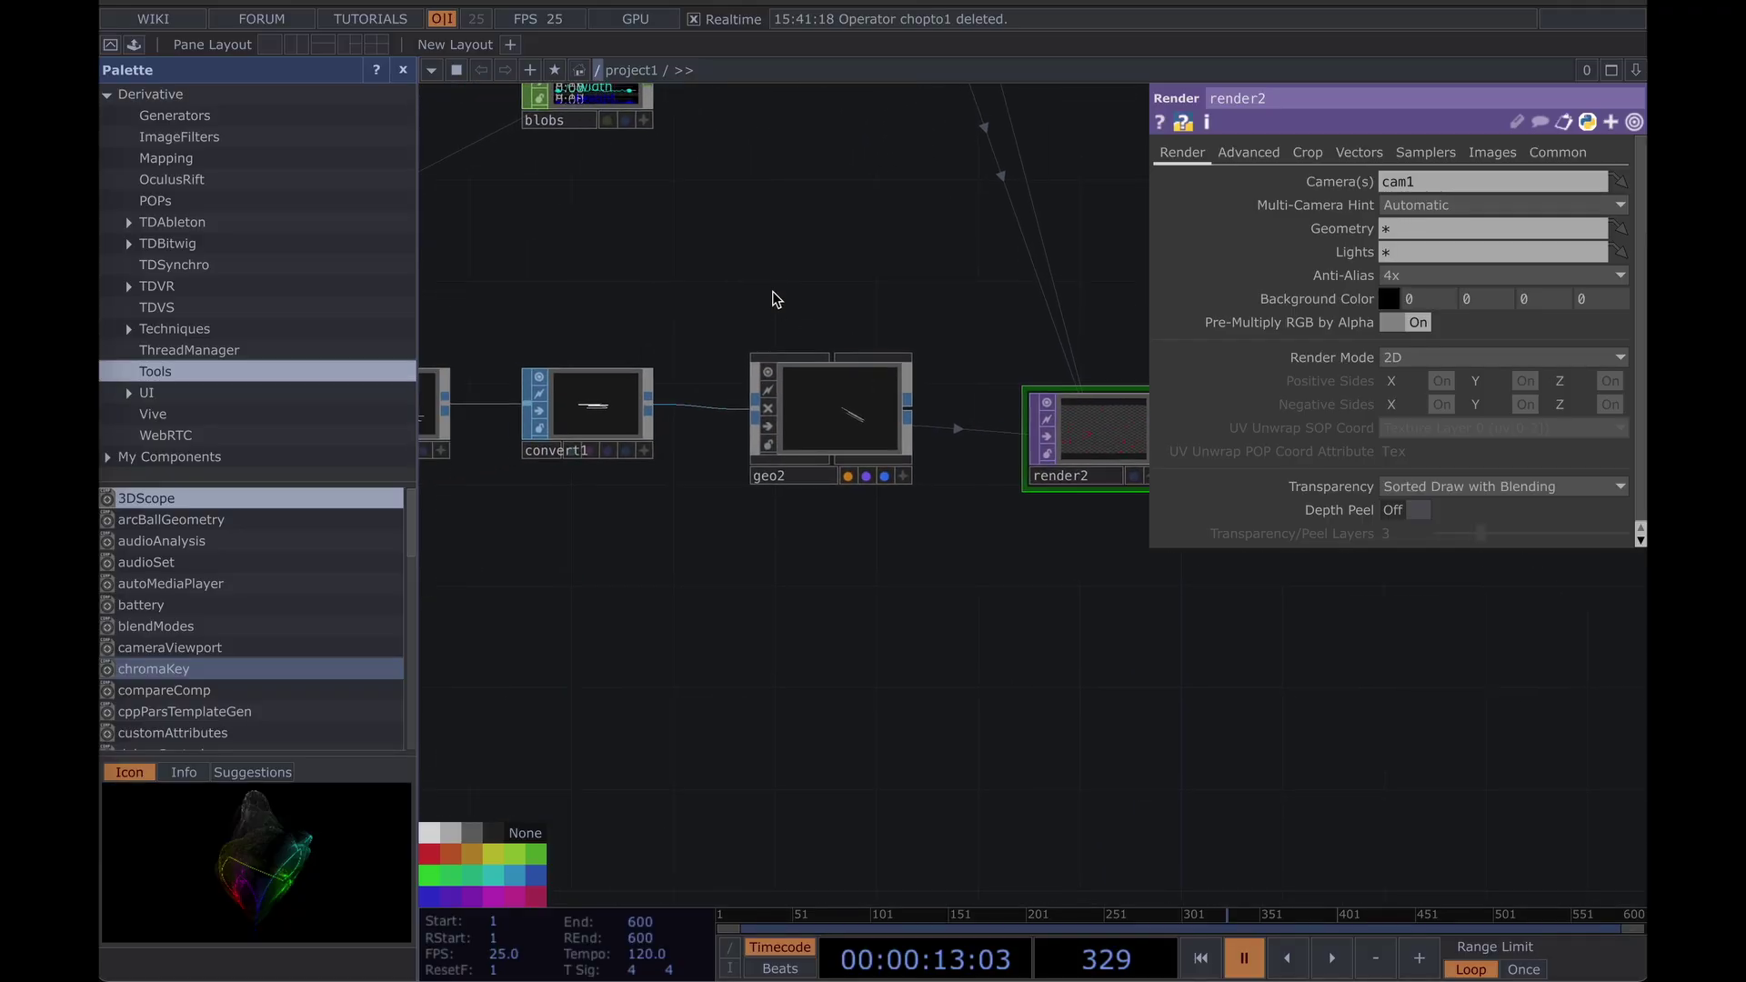
Add a Line MAT above geo2 and have it serve as geo2's material.
key("Tab")
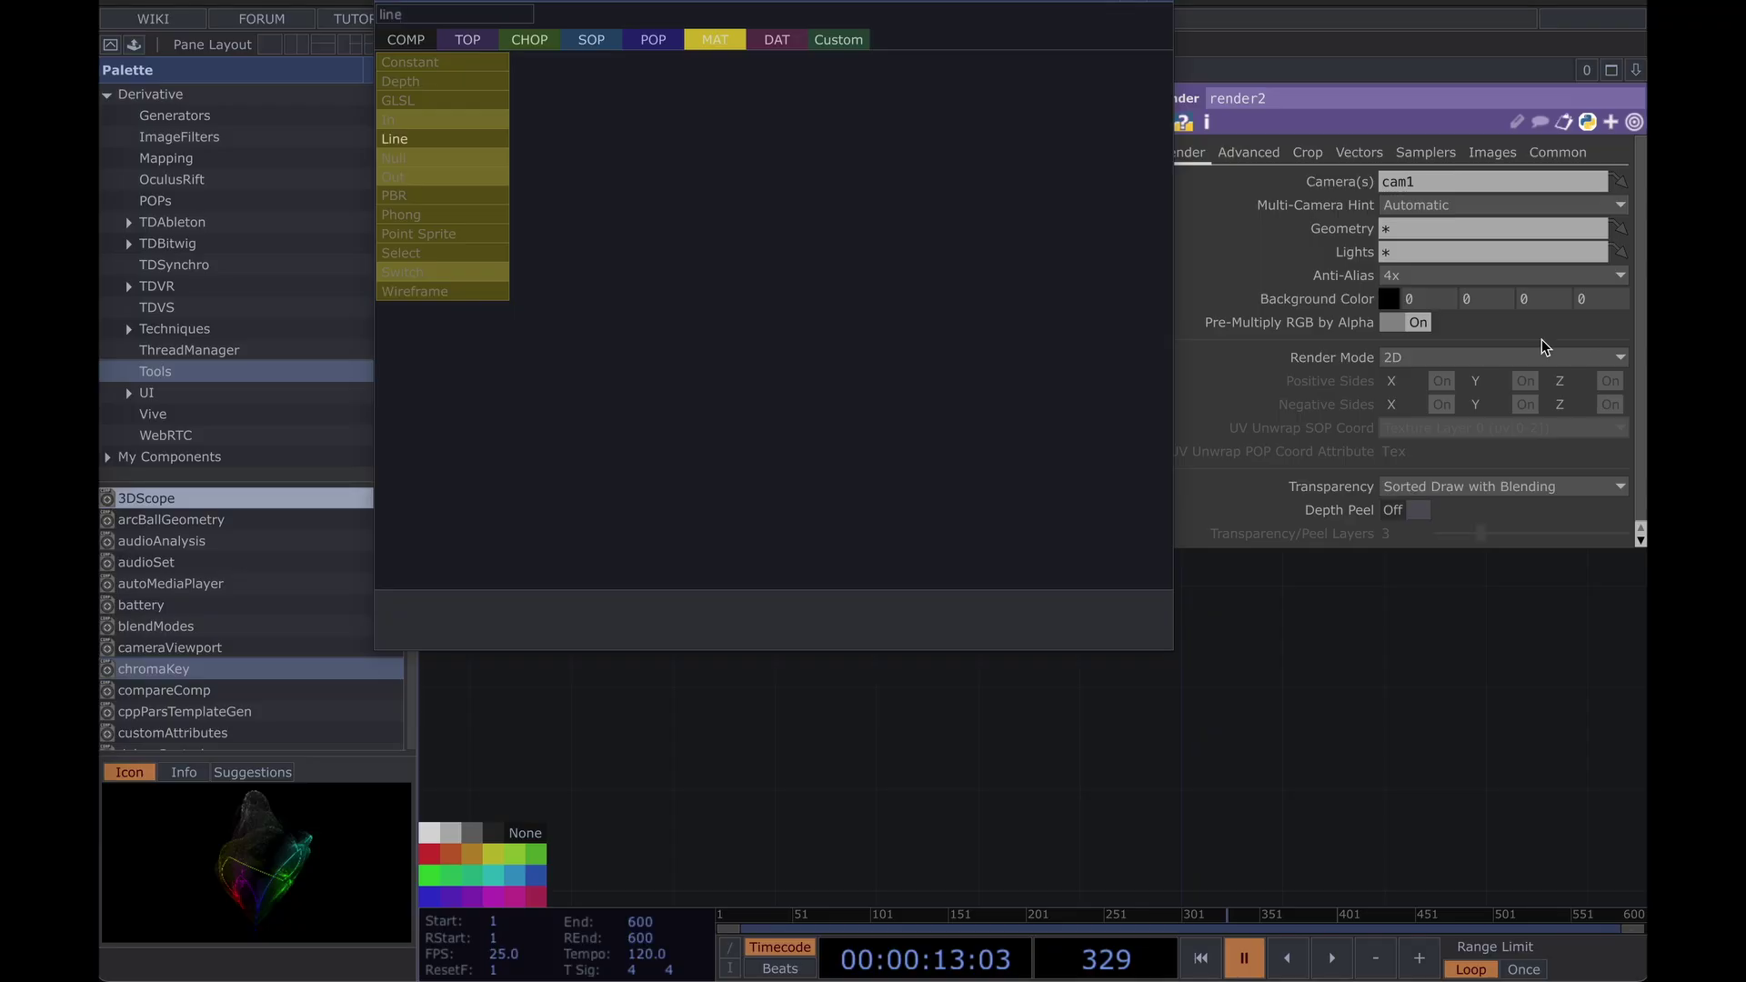
left_click(441, 139)
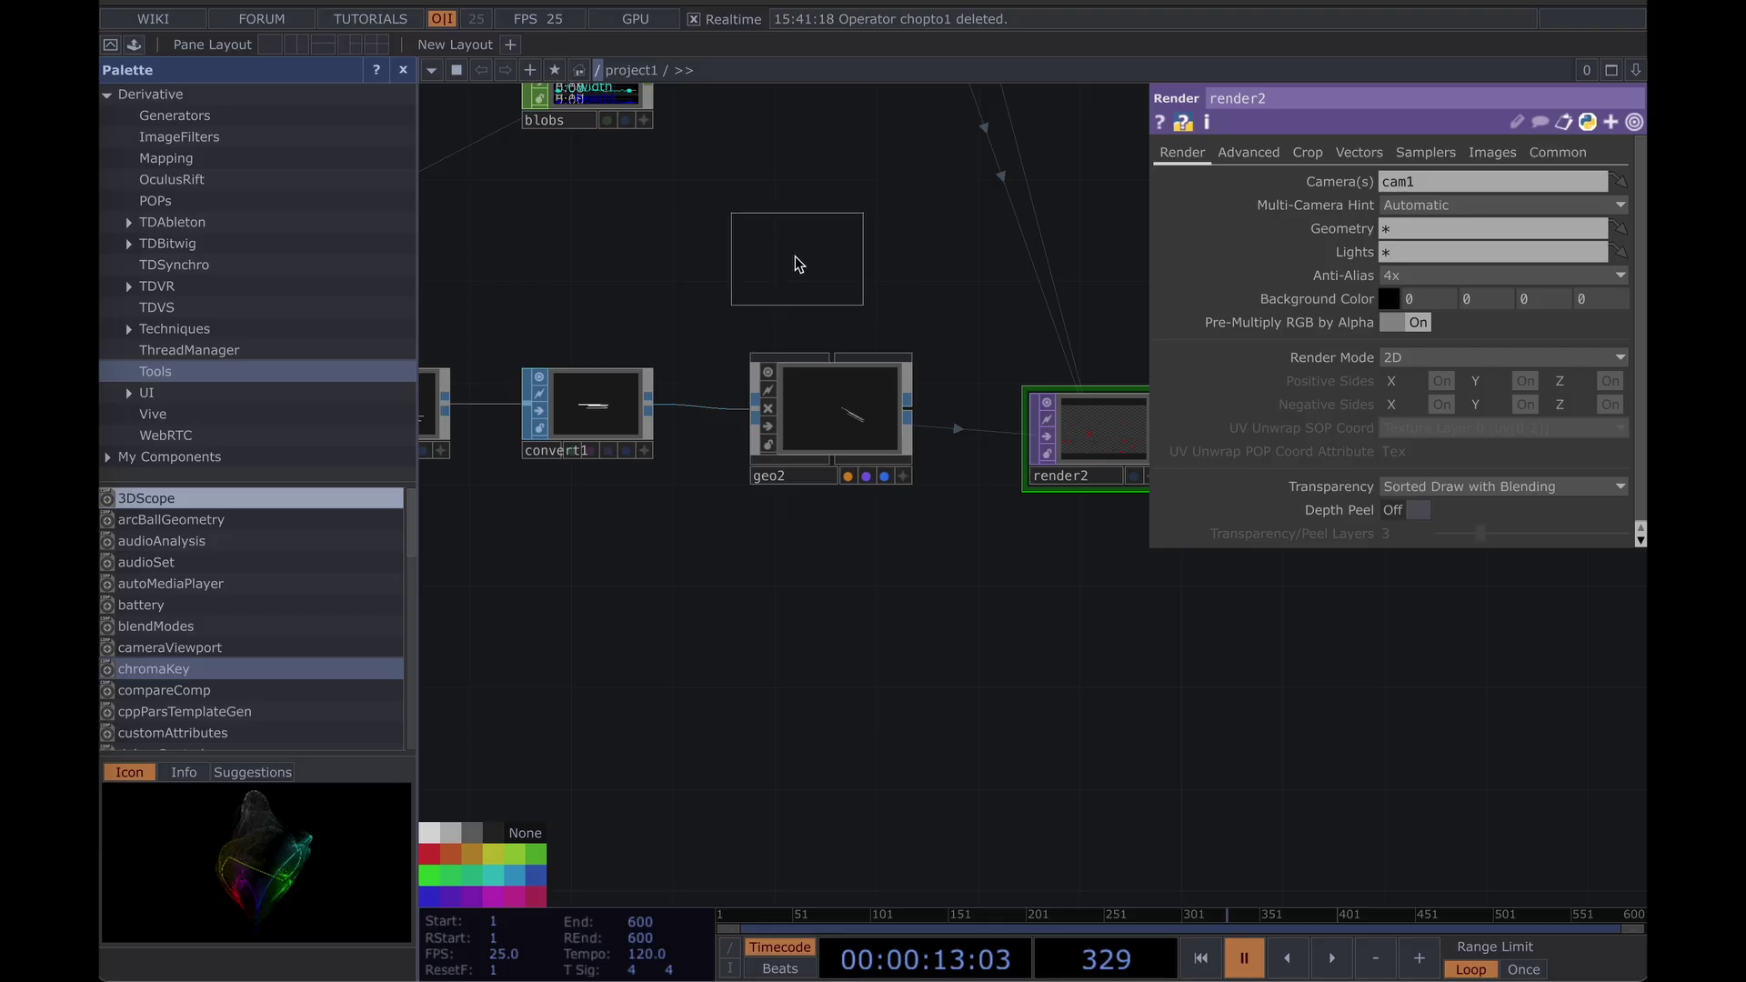
left_click(798, 265)
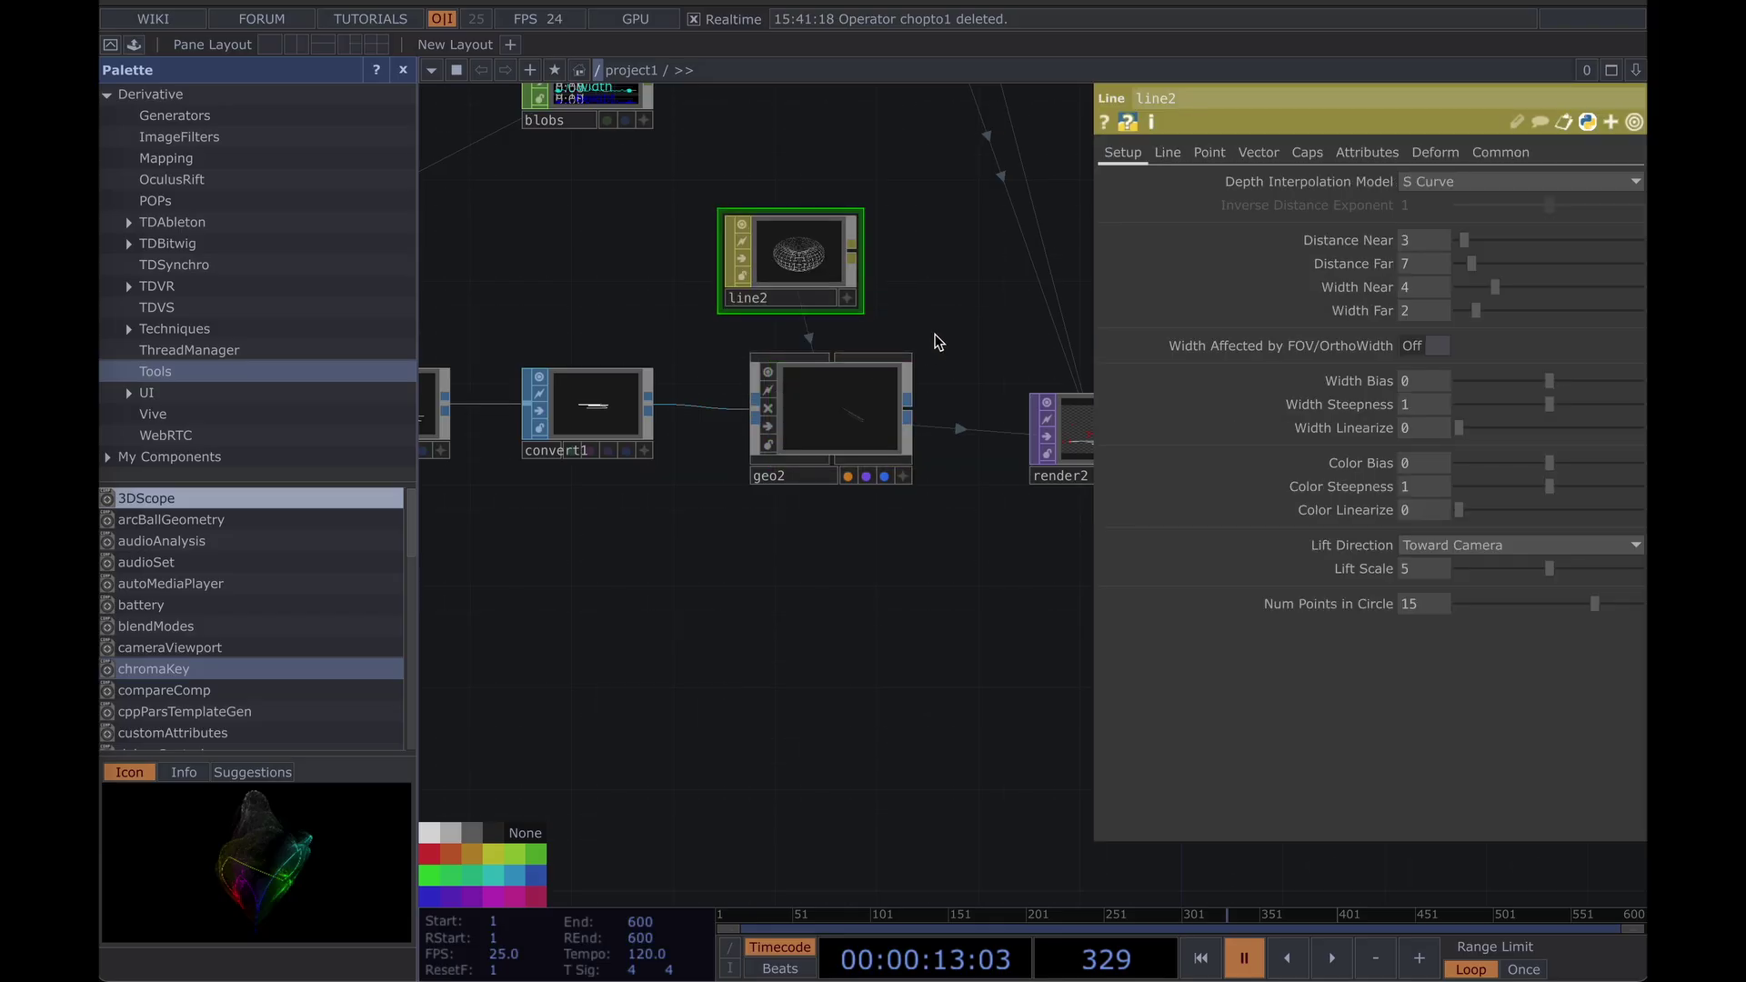
Play the timeline to preview the lines in render2, pause it, and set line2's Width Near and Width Far to 1.
scroll(709, 386, "up", 8)
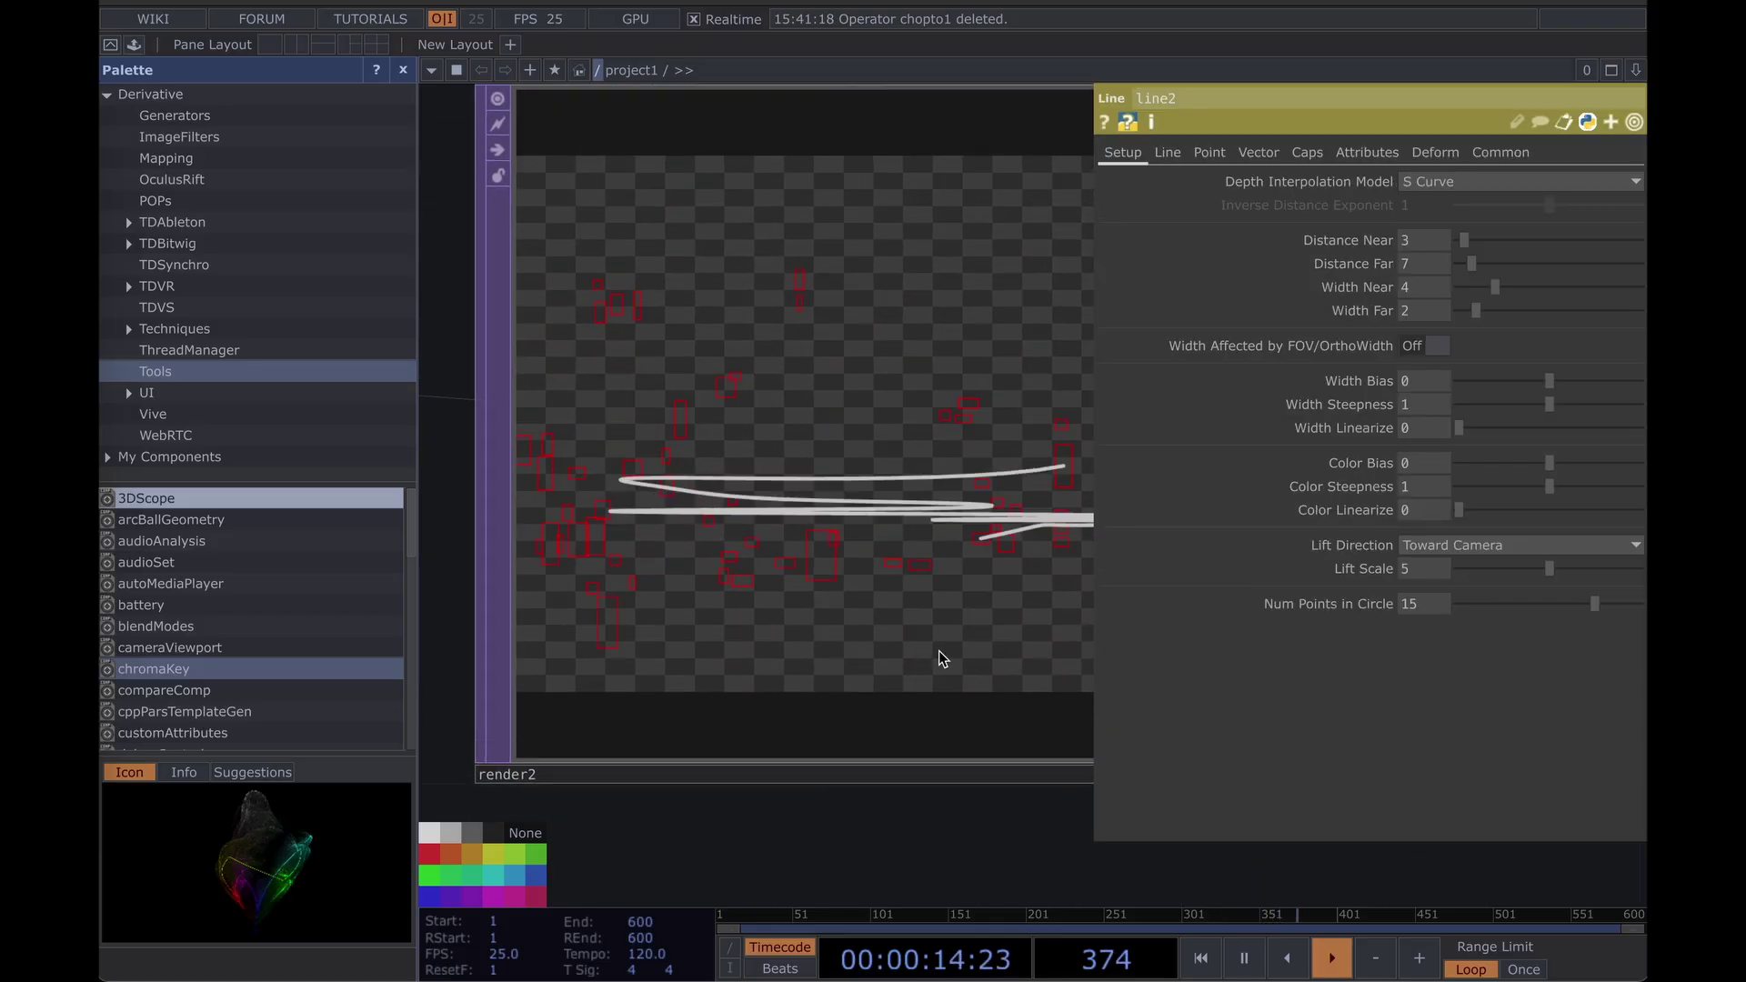
scroll(967, 643, "down", 3)
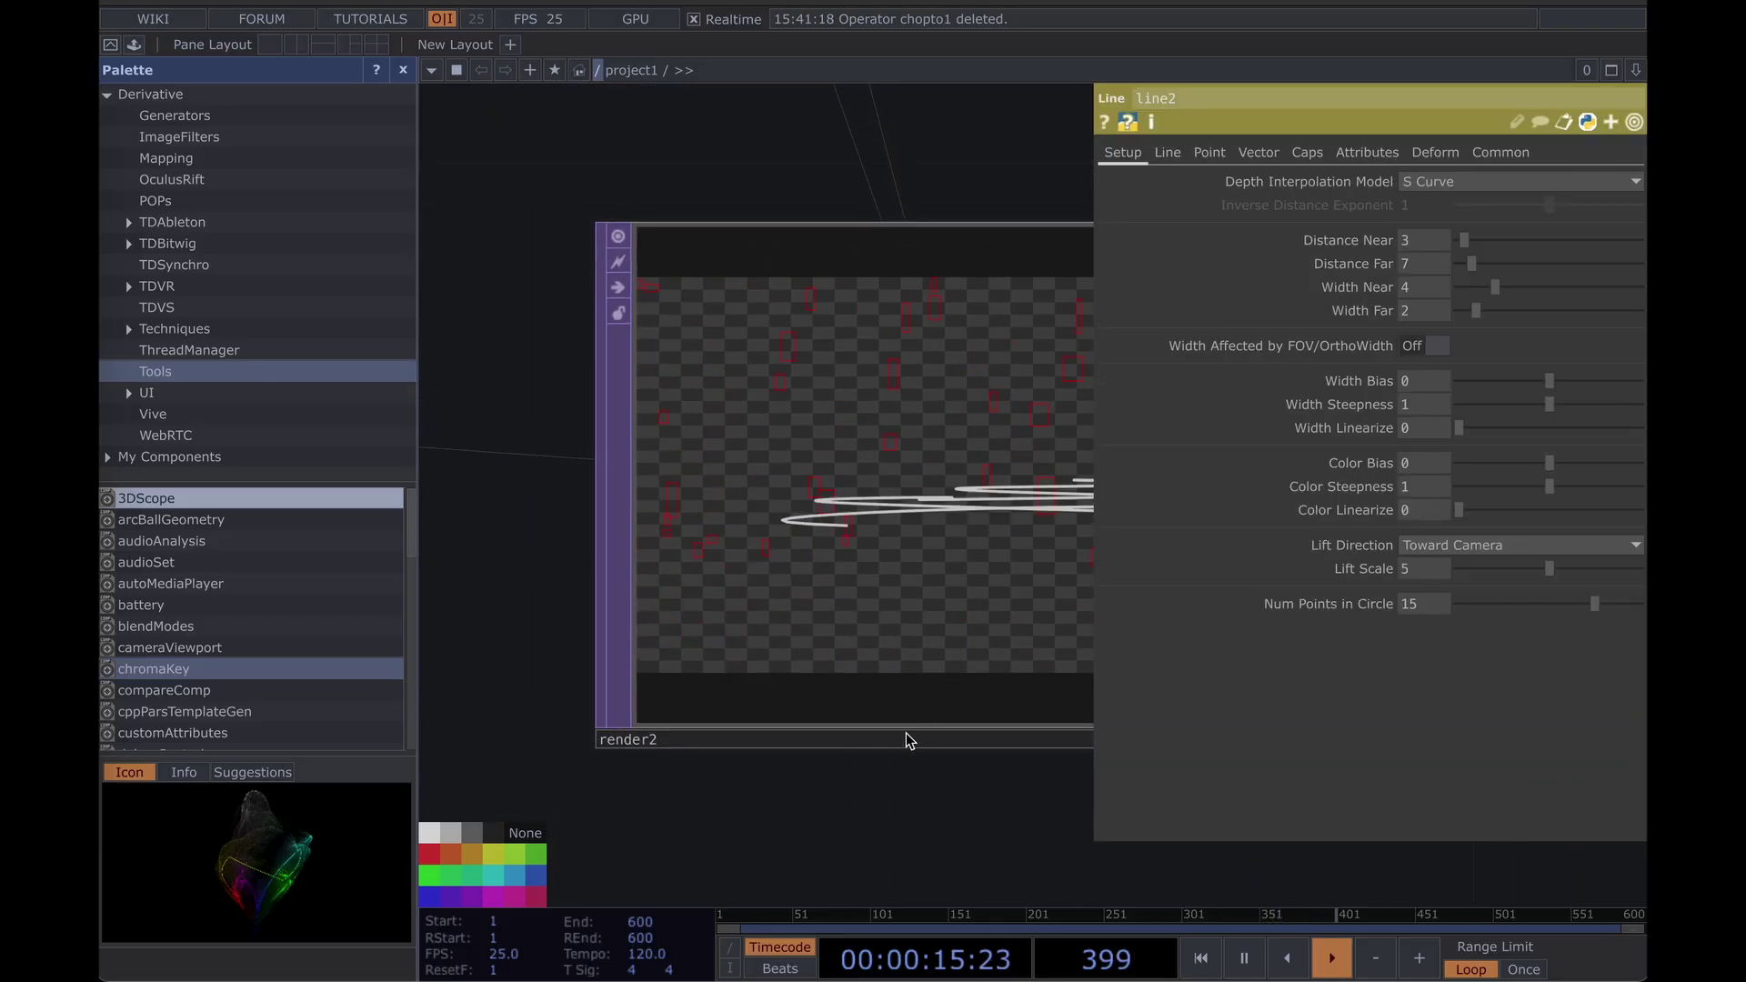
left_click_drag(855, 756, 618, 657)
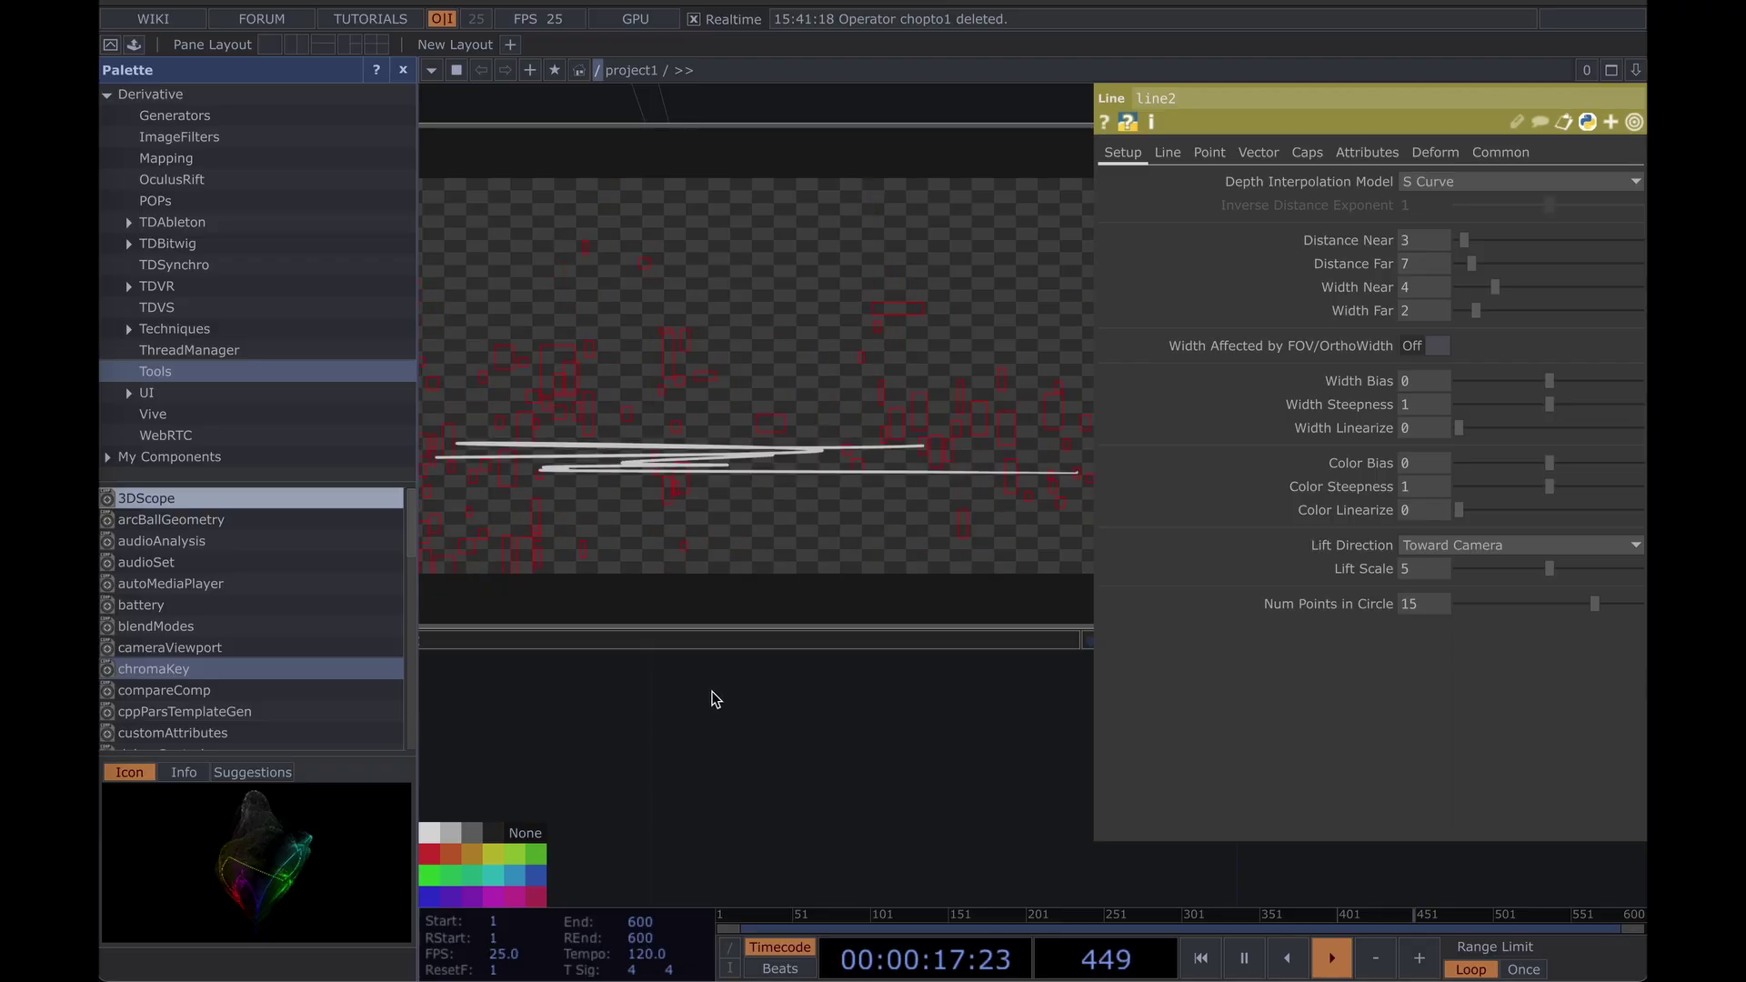
scroll(705, 701, "down", 3)
key("space")
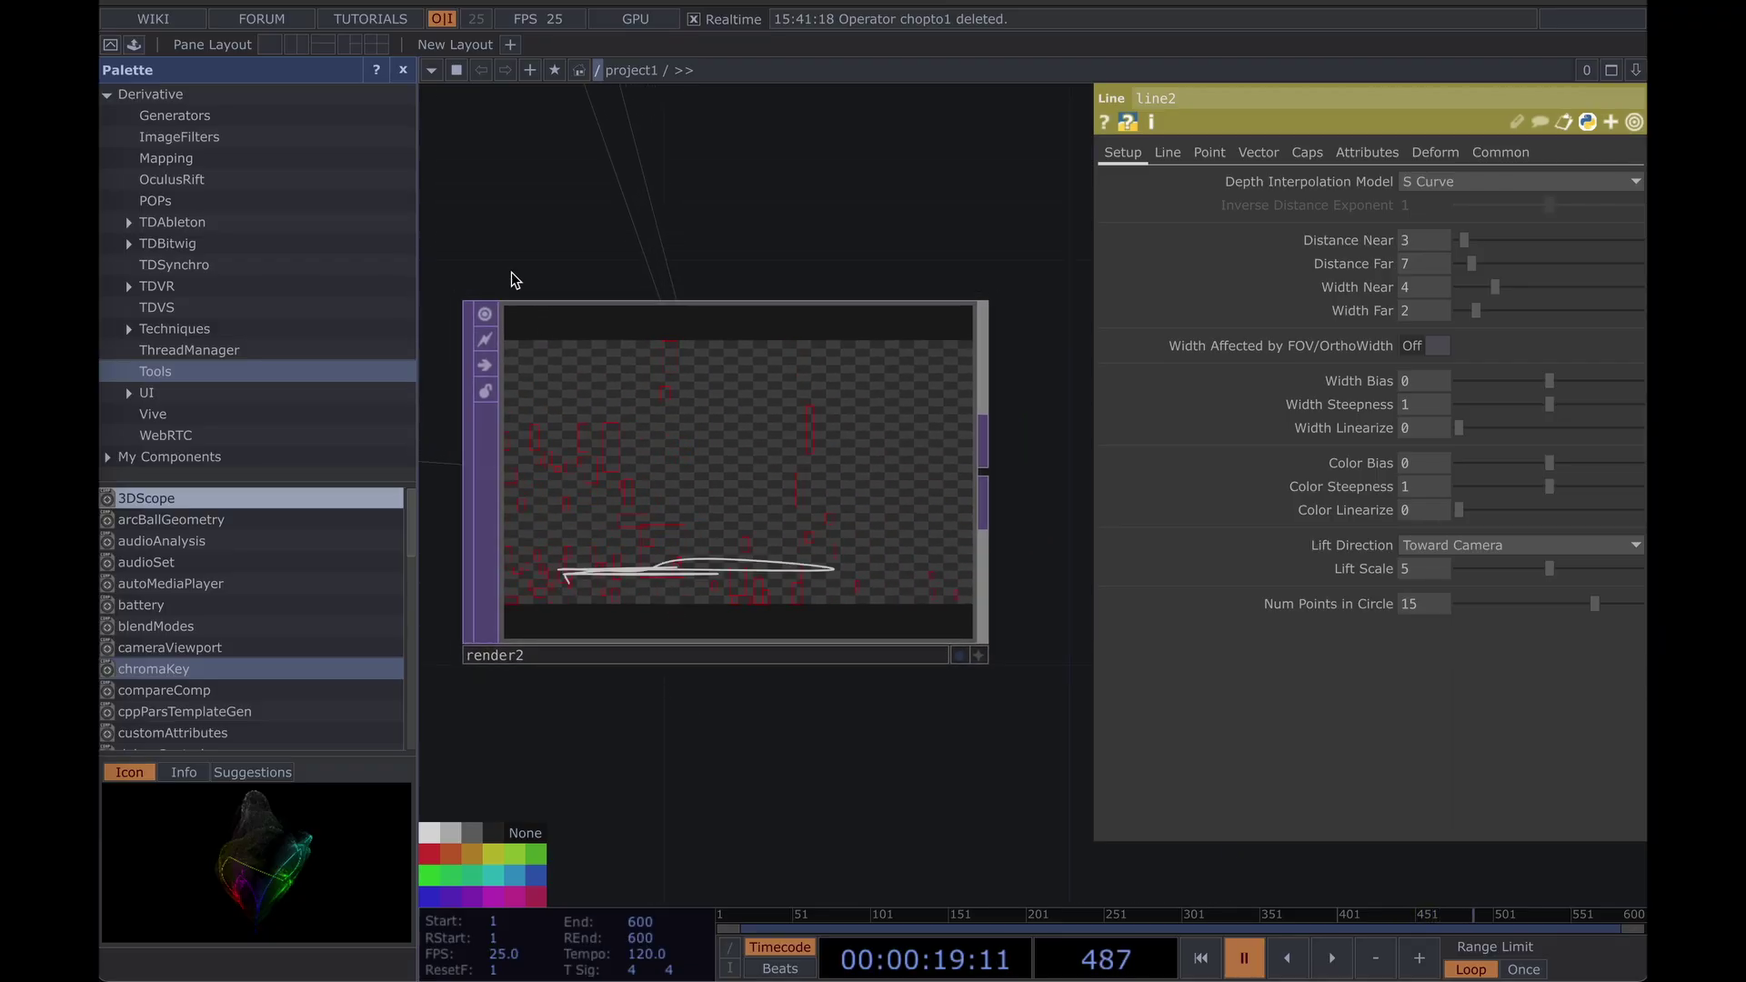
left_click_drag(492, 250, 1145, 300)
scroll(889, 343, "down", 4)
left_click_drag(855, 382, 823, 477)
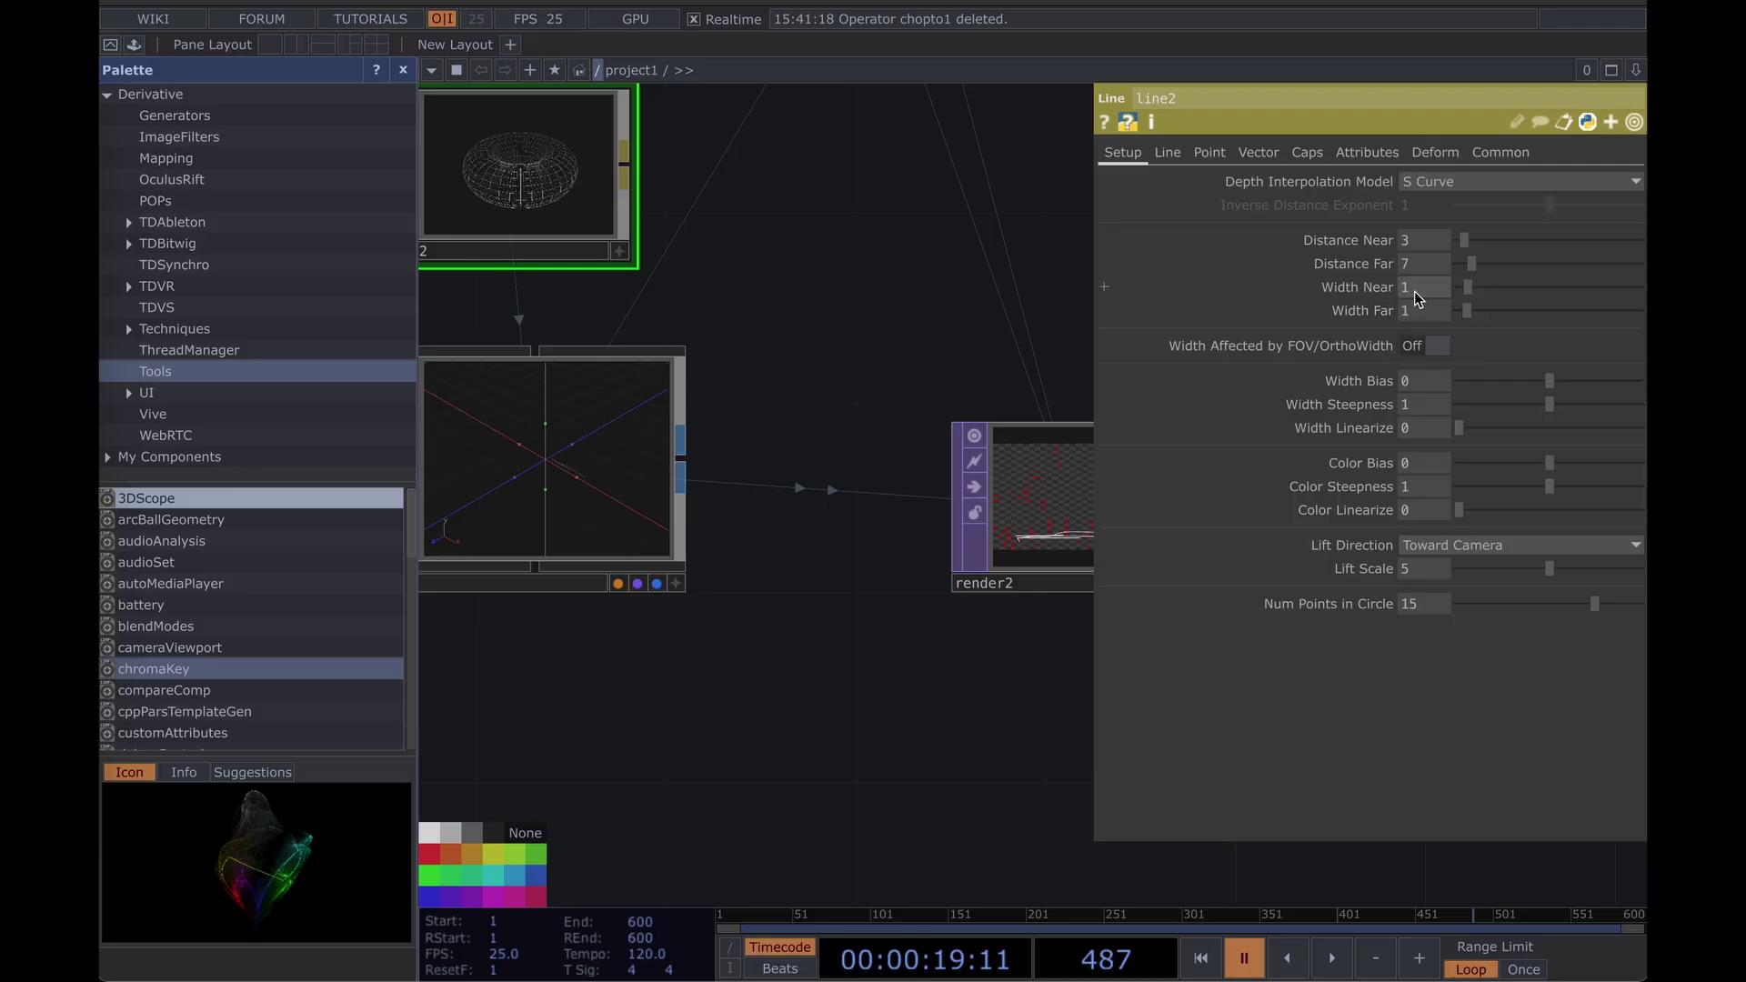
Run the timeline briefly and inspect the thinner lines in render2.
left_click_drag(920, 346, 776, 336)
key("space")
scroll(866, 474, "up", 4)
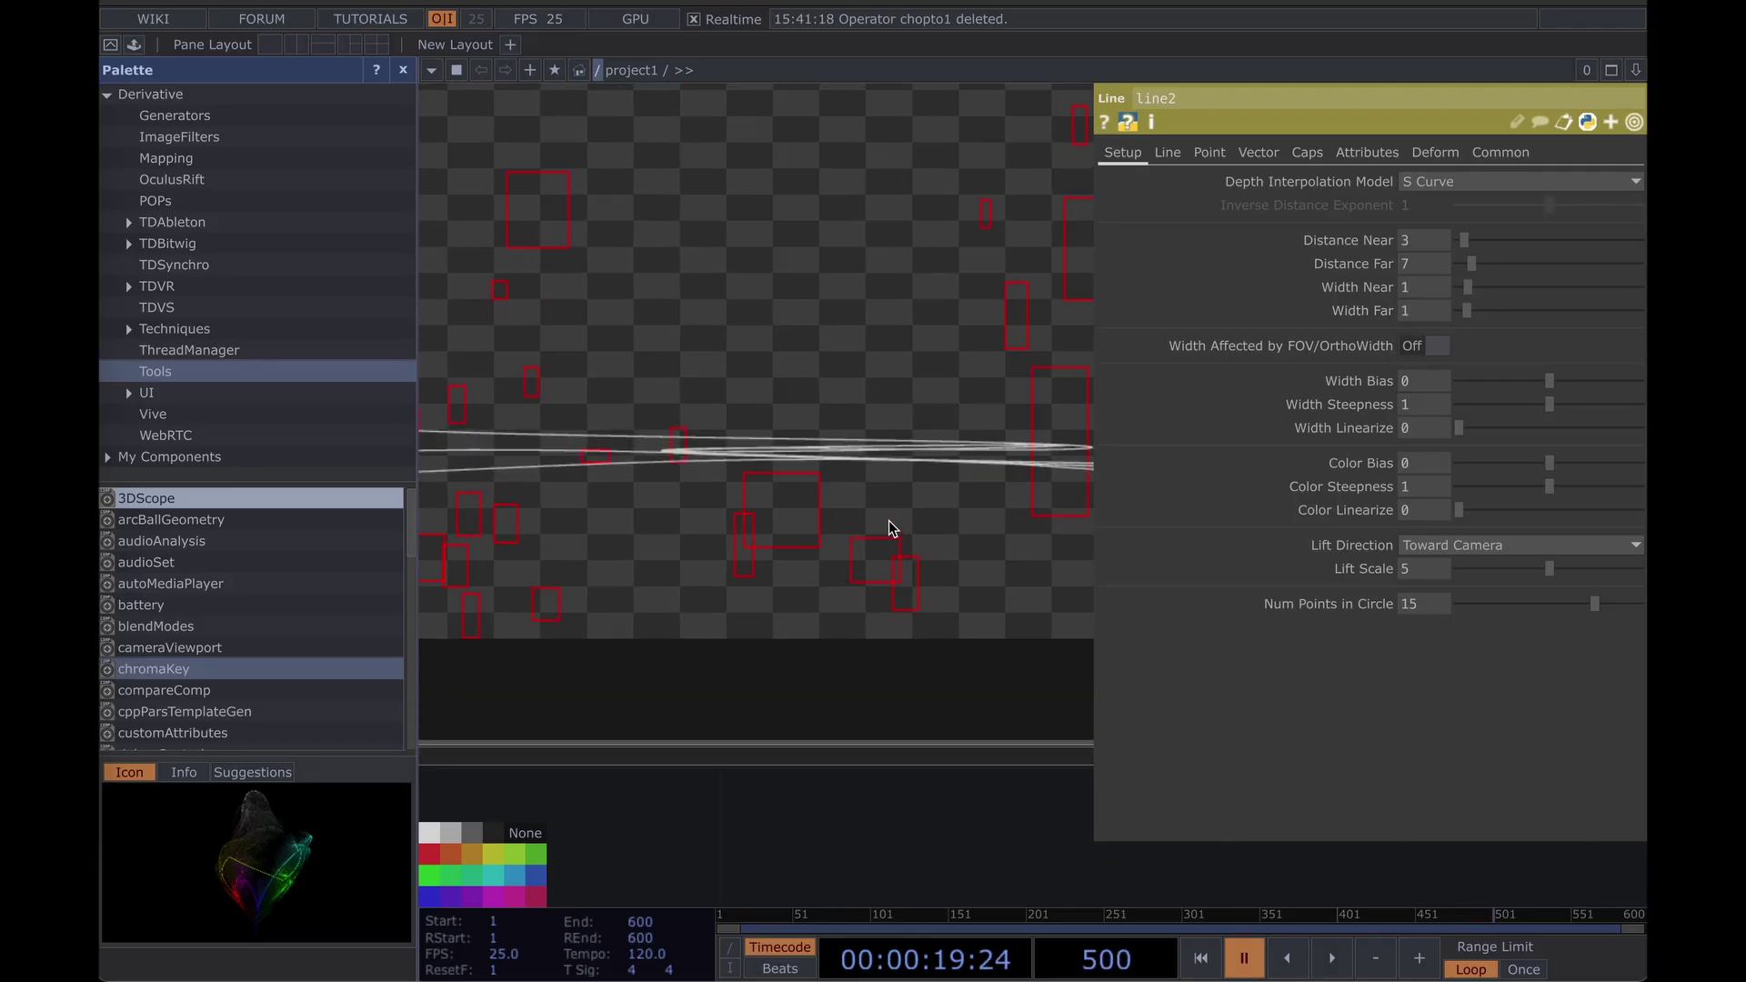
scroll(827, 491, "down", 1)
scroll(830, 488, "down", 3)
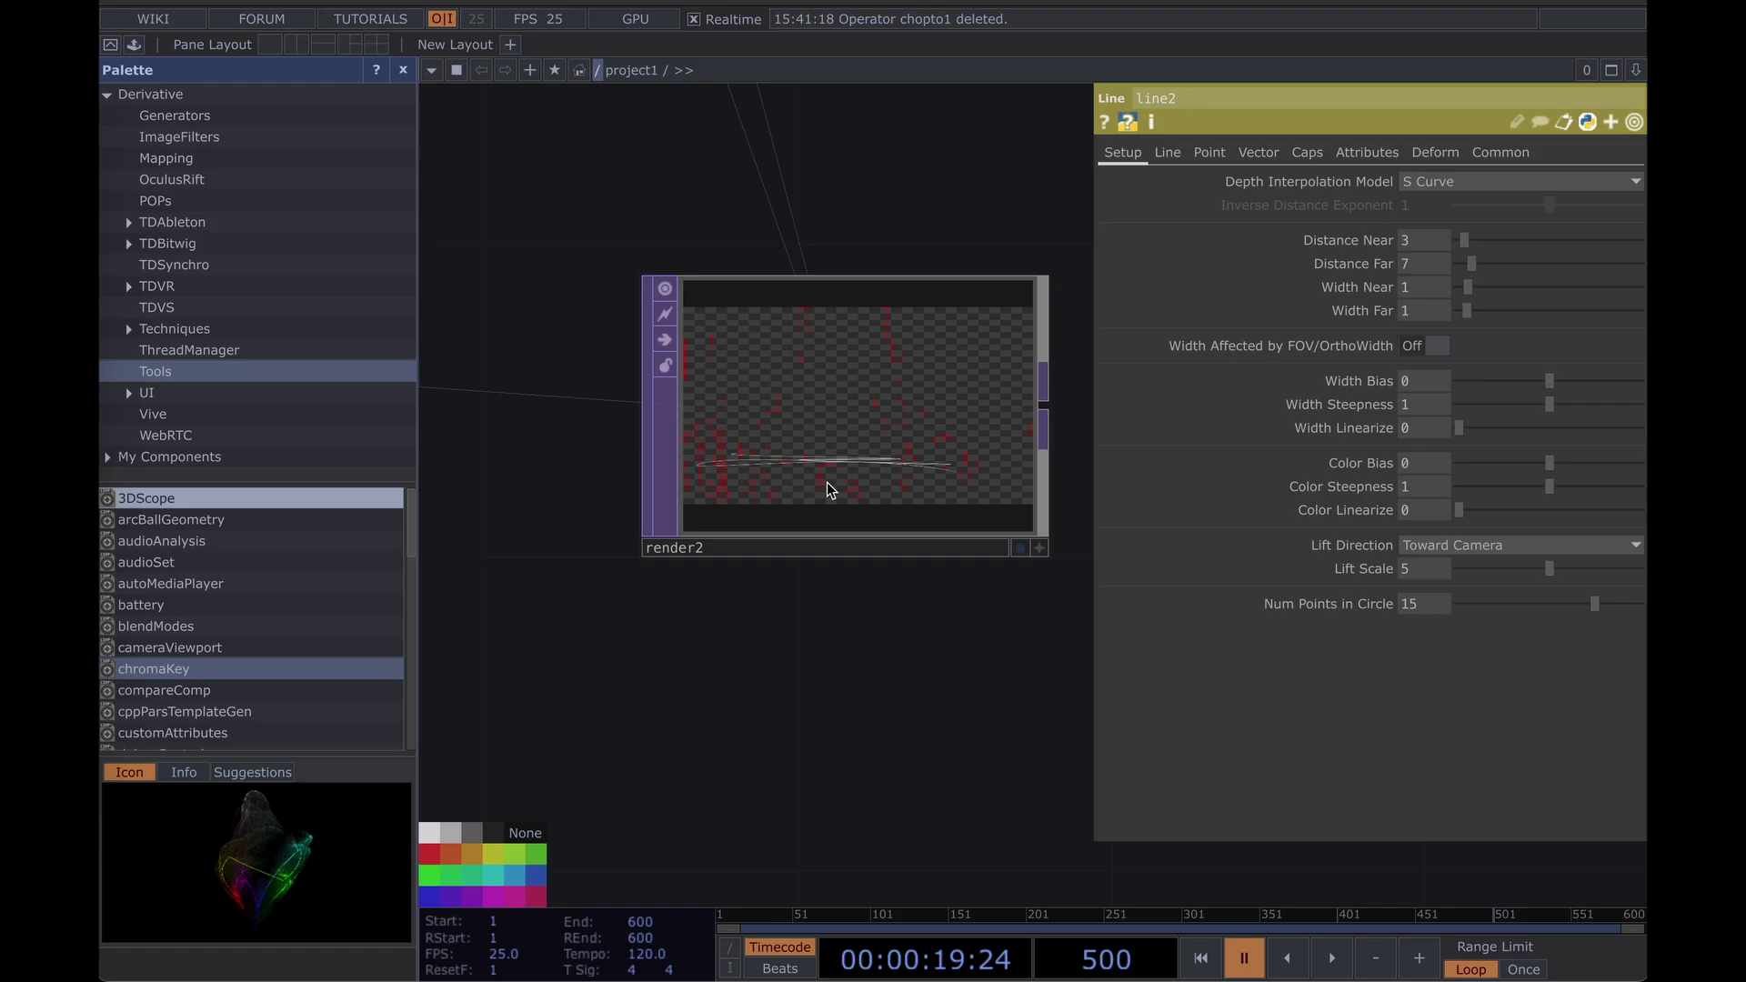
scroll(829, 488, "down", 2)
left_click_drag(895, 359, 853, 382)
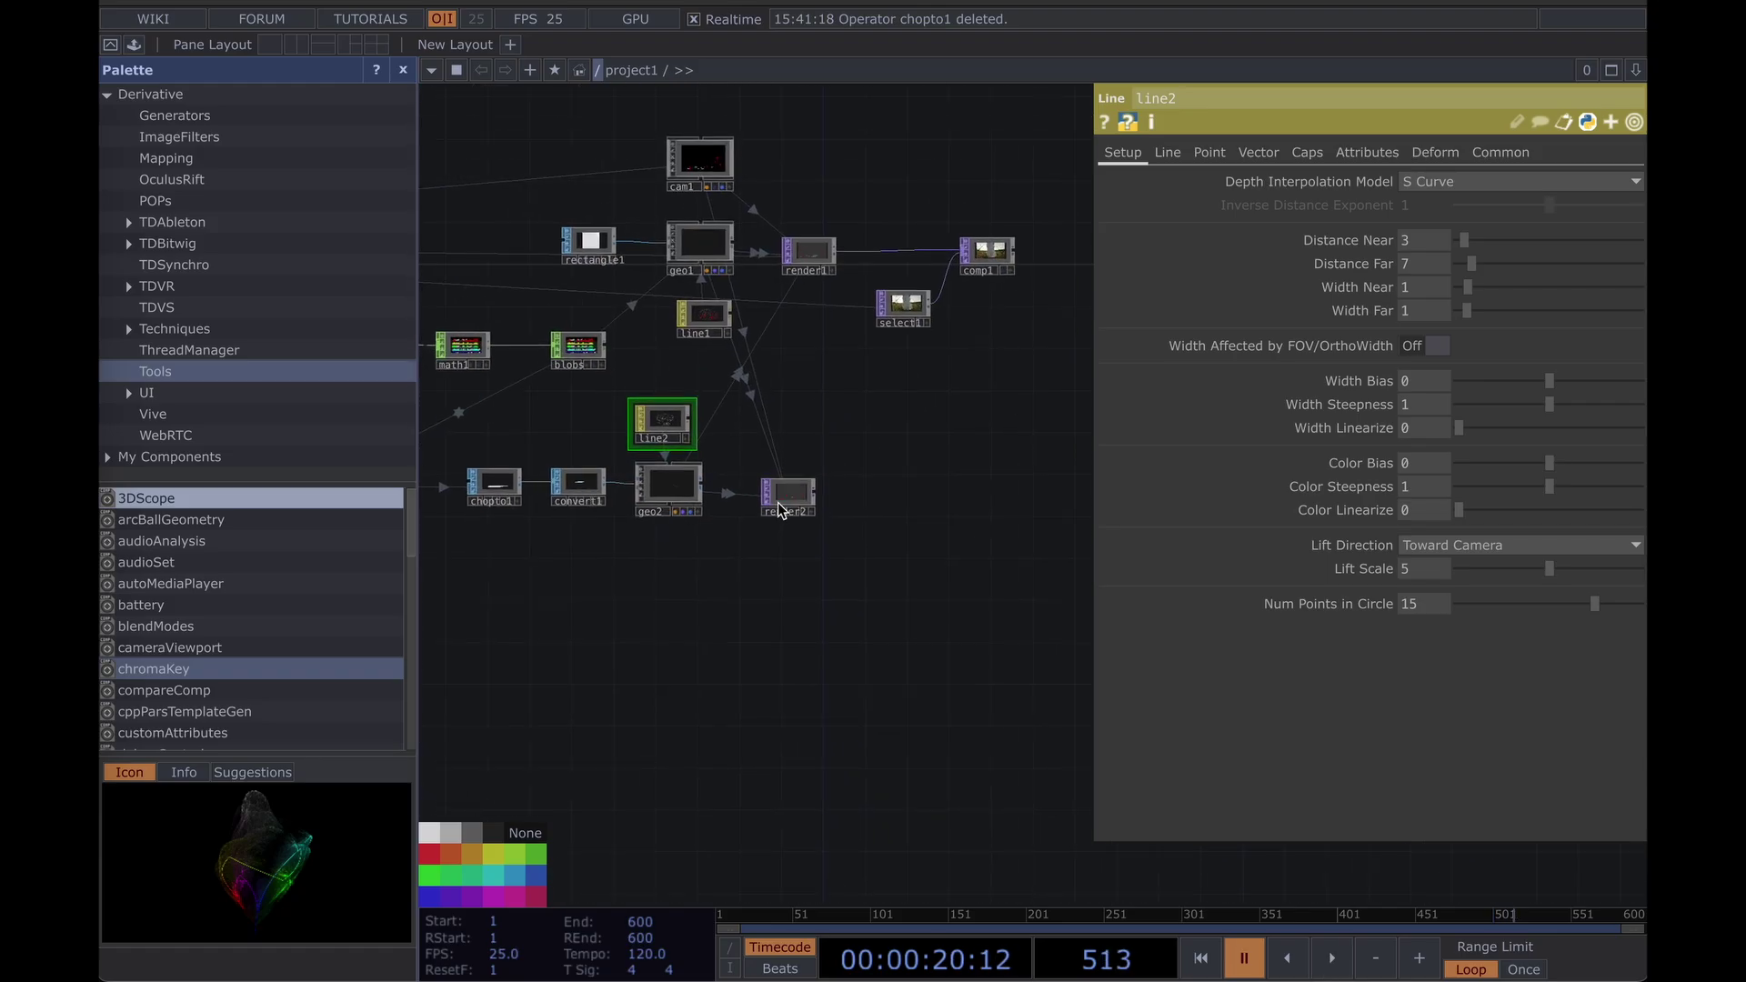
Add a Composite TOP wired to the output of render2.
scroll(803, 468, "up", 5)
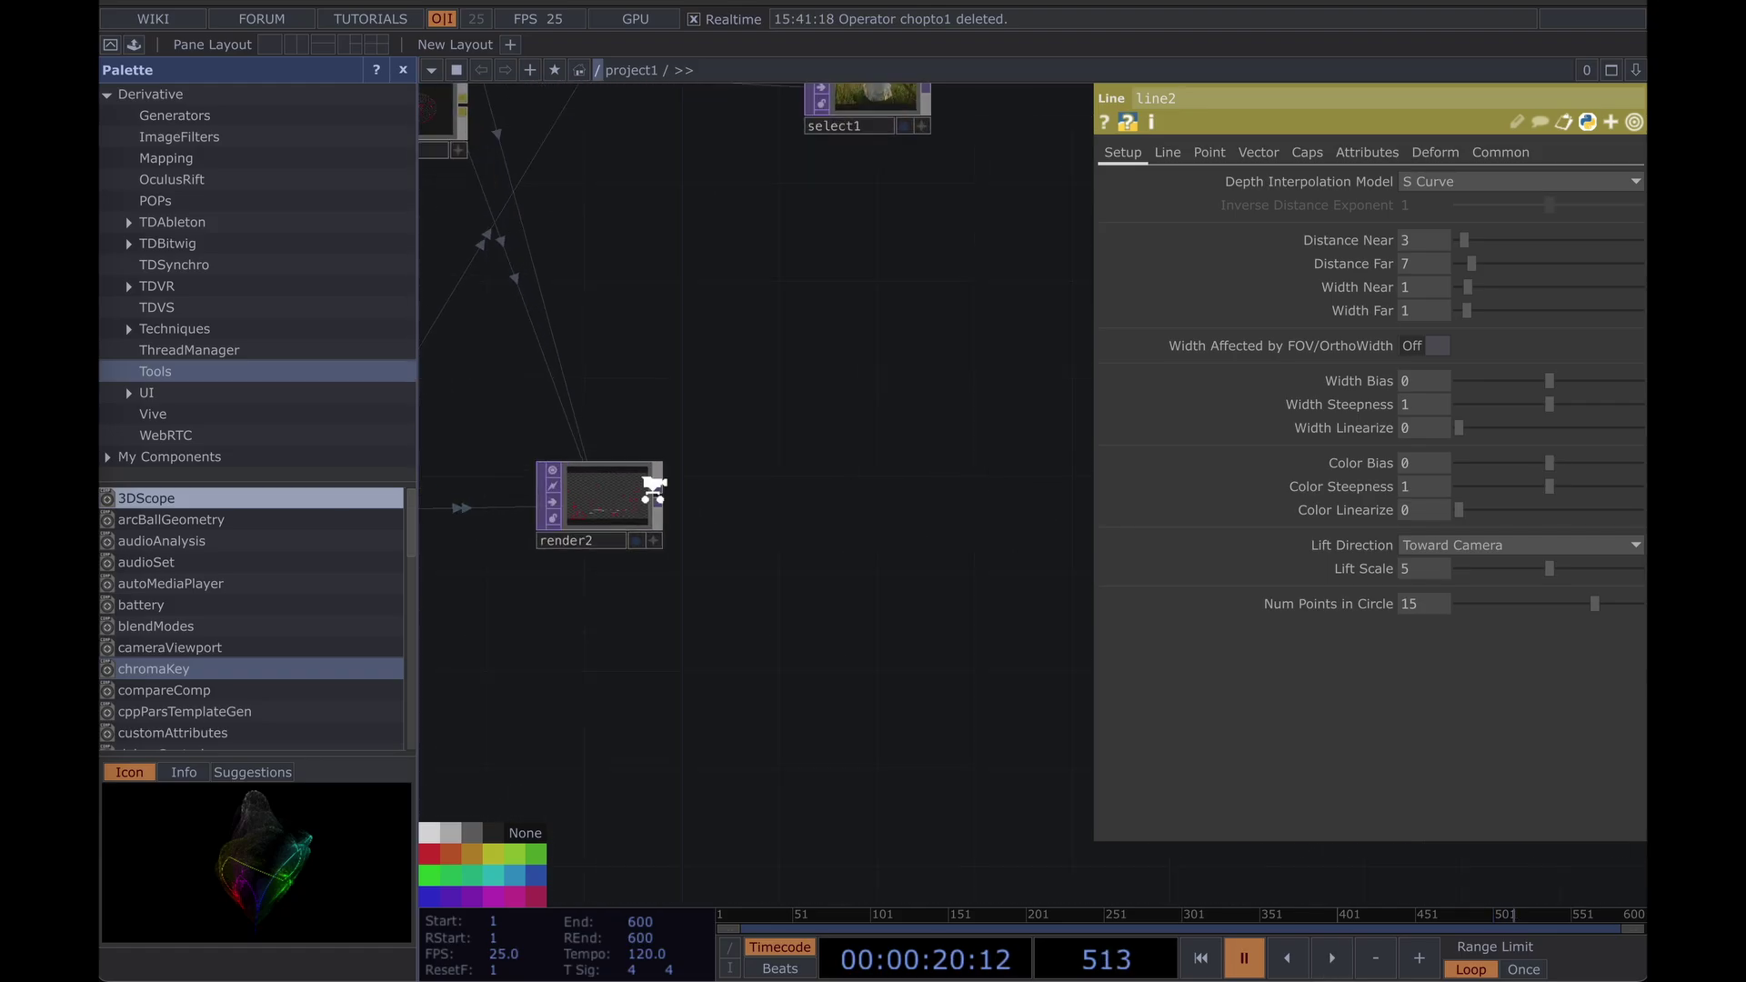
scroll(731, 514, "down", 1)
left_click_drag(732, 514, 620, 517)
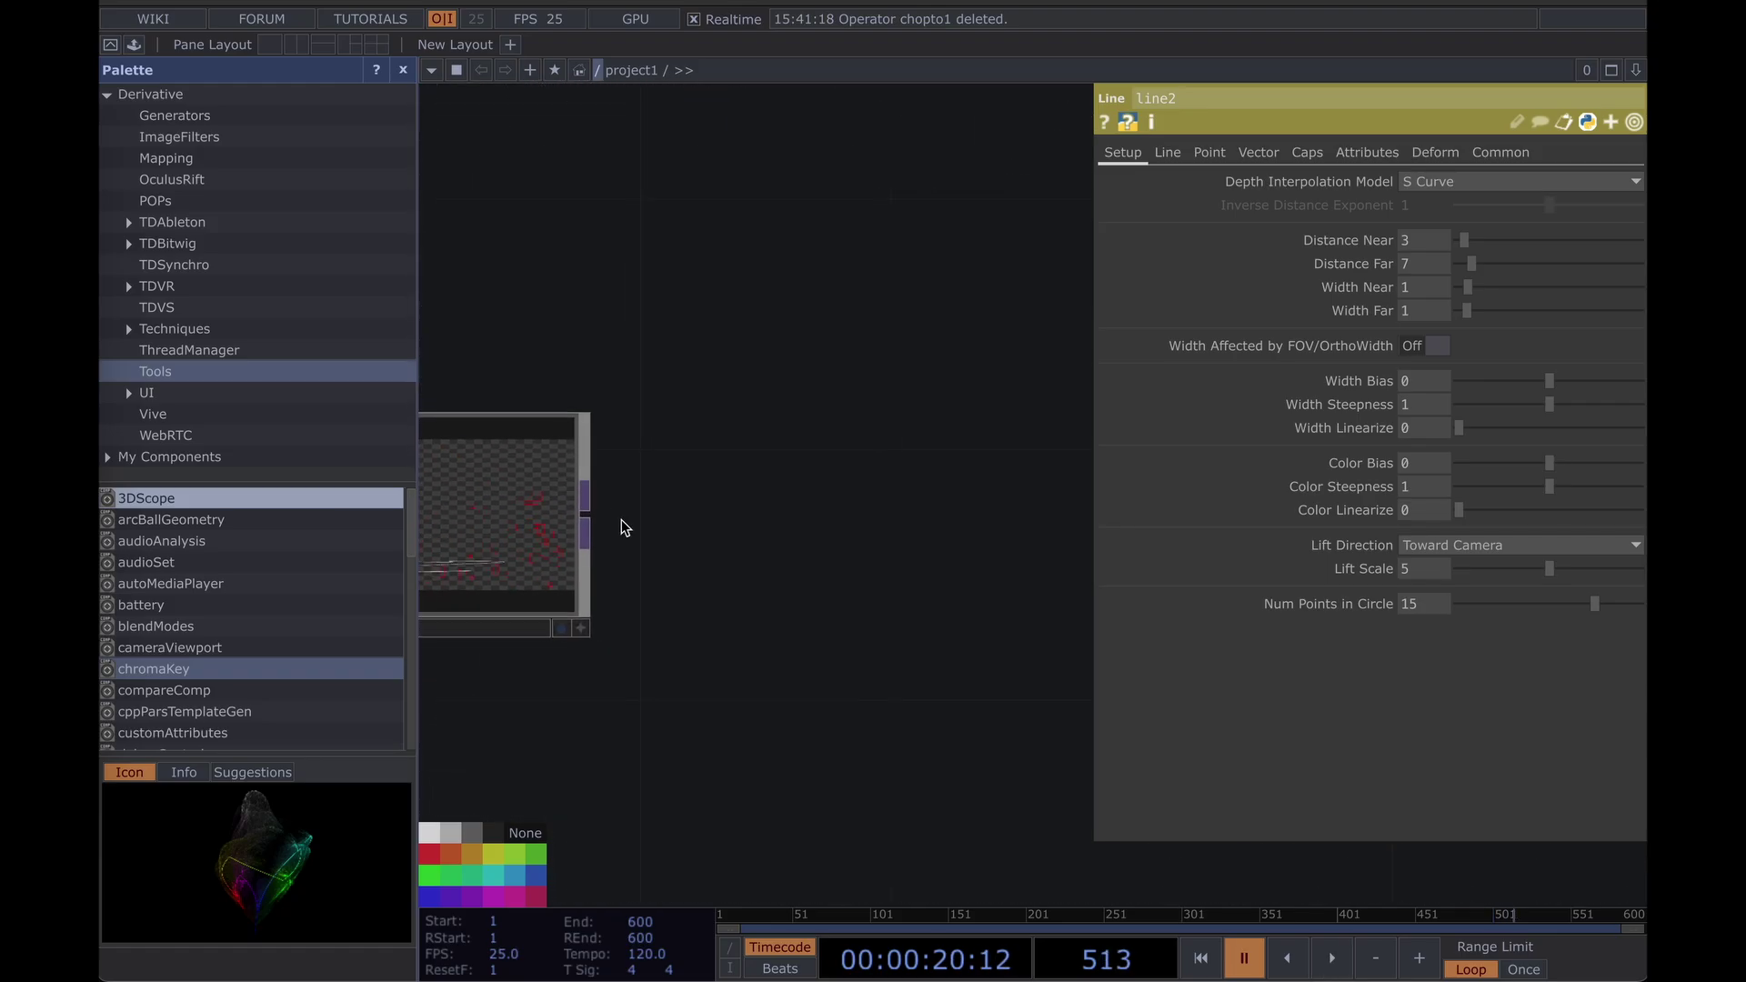
left_click(958, 501)
type("com")
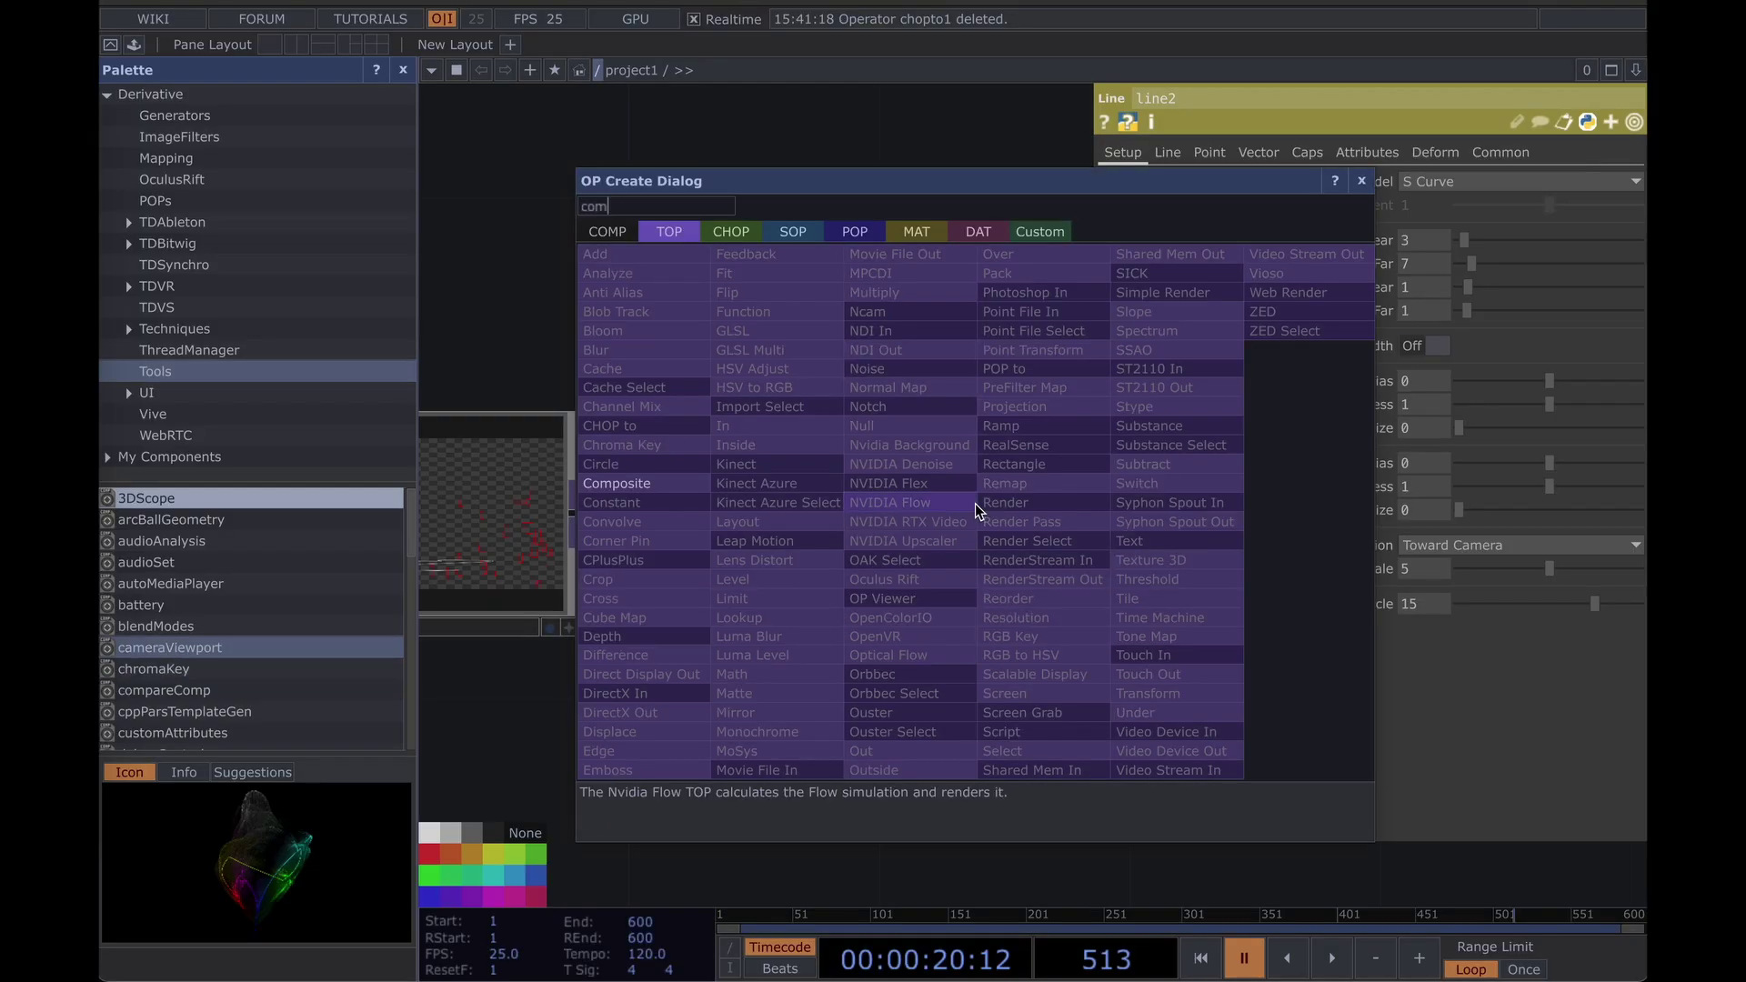
left_click(663, 494)
left_click(928, 483)
Duplicate the select1 video TOP below render2 and connect the copy to comp2 as its second input.
scroll(928, 483, "down", 5)
left_click_drag(1059, 407, 464, 354)
left_click_drag(671, 436, 1018, 474)
left_click(787, 180)
key("ctrl+c")
key("ctrl+v")
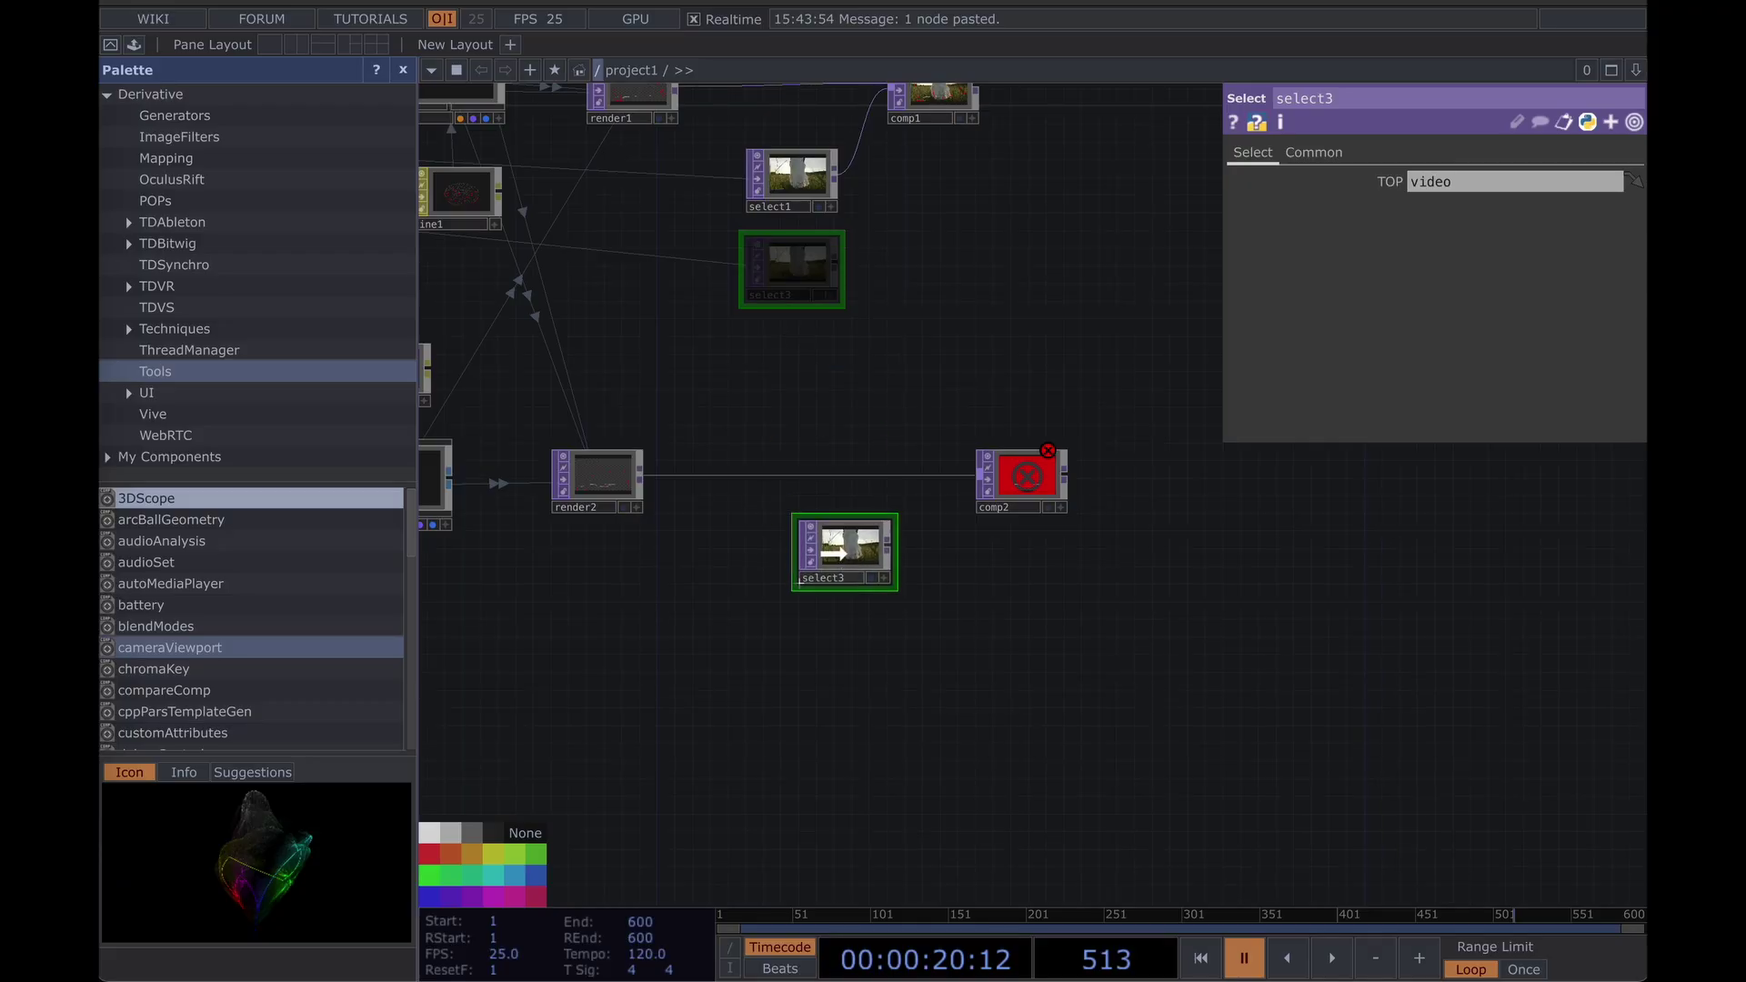
left_click(746, 578)
left_click(991, 487)
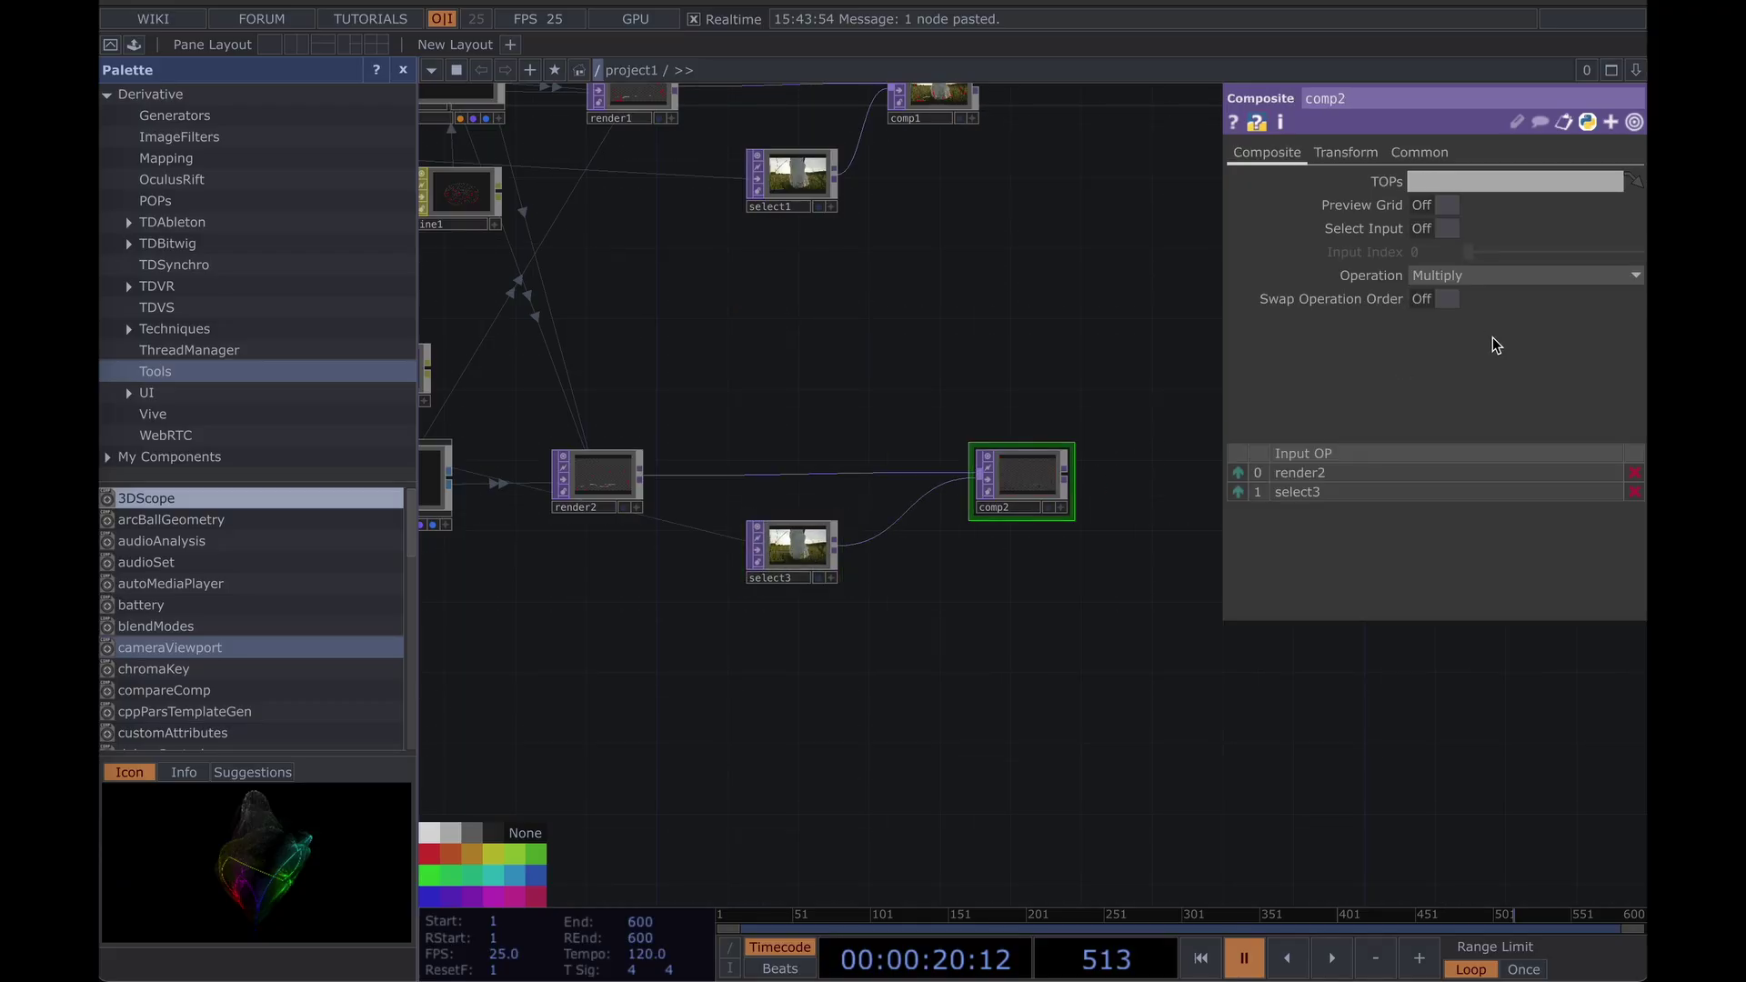
Set comp2's Operation to Over and play the timeline to inspect the lines over the video.
left_click(1448, 277)
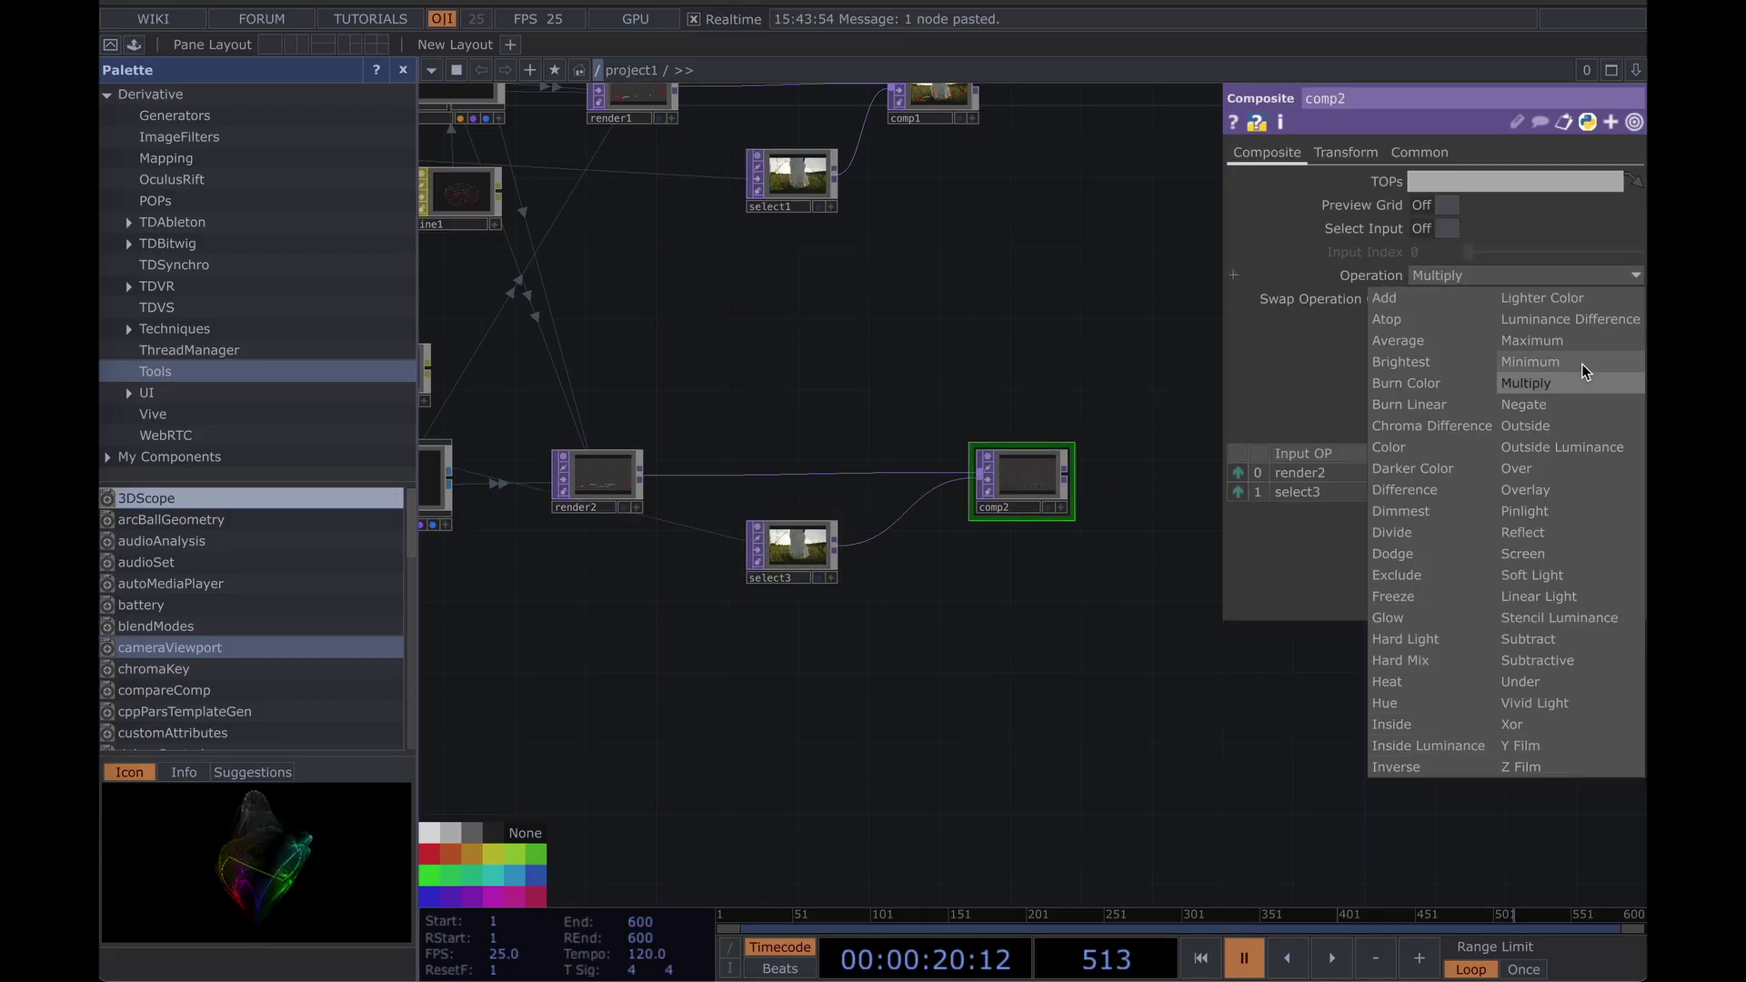
left_click(1533, 470)
scroll(1005, 494, "up", 5)
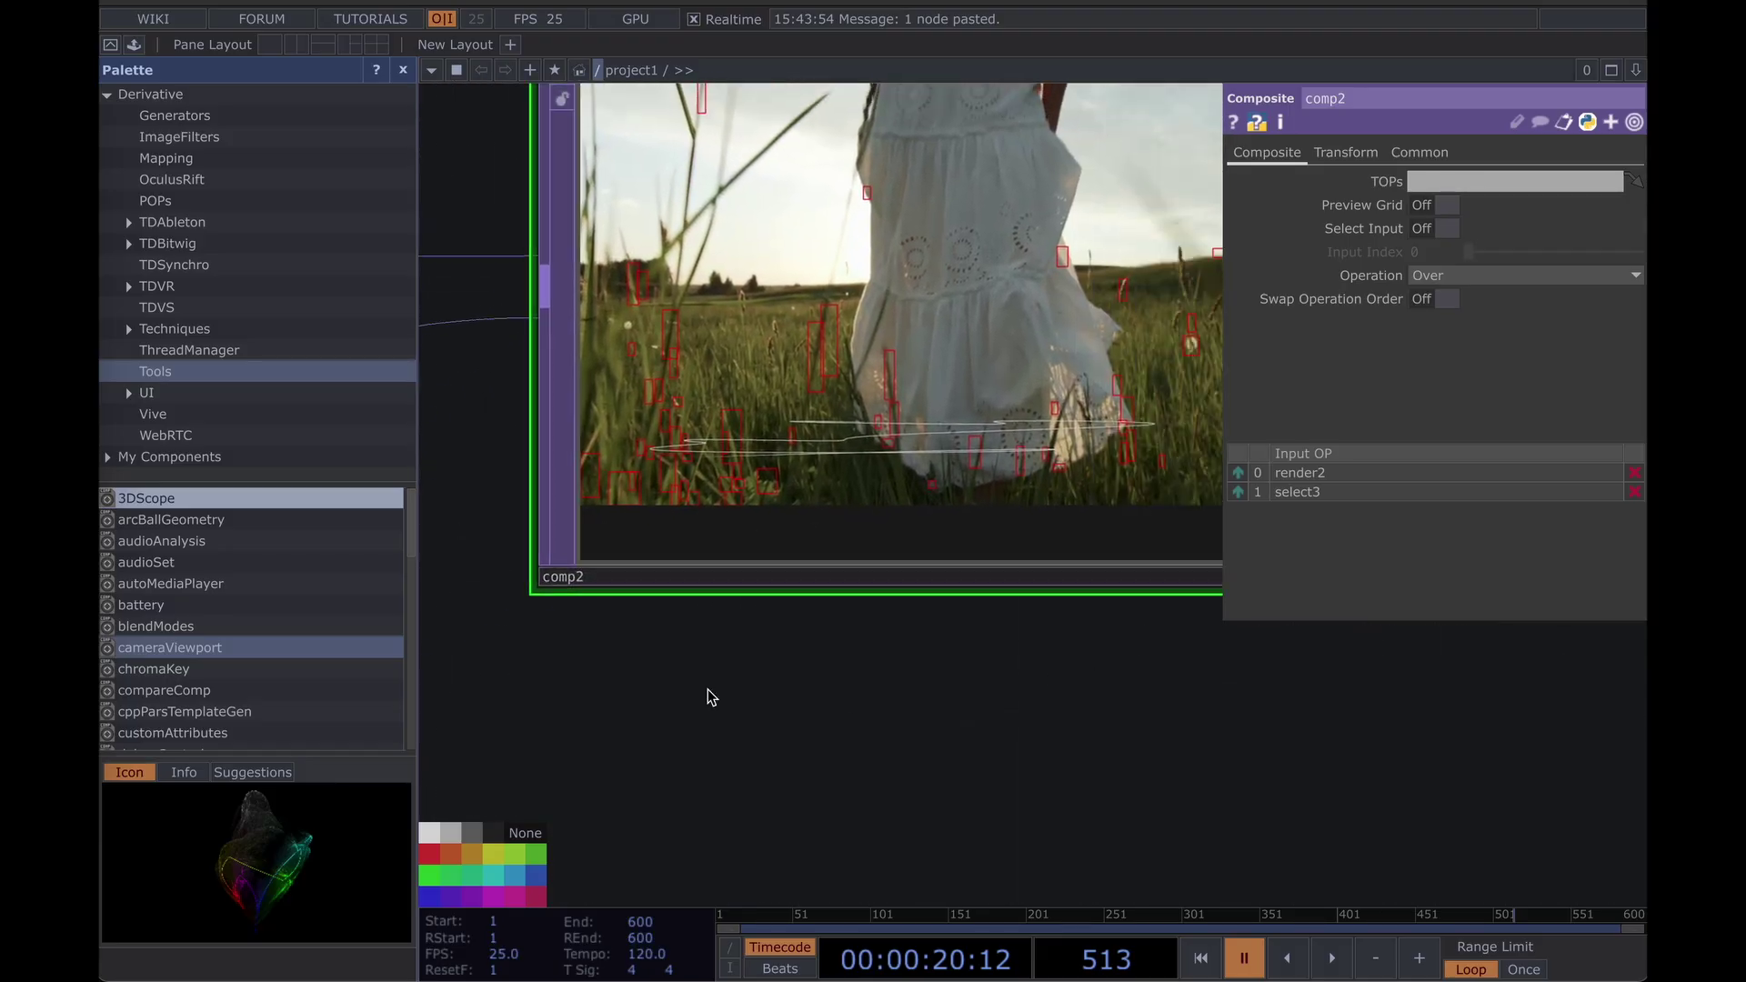
key("space")
scroll(747, 709, "down", 1)
scroll(828, 483, "up", 5)
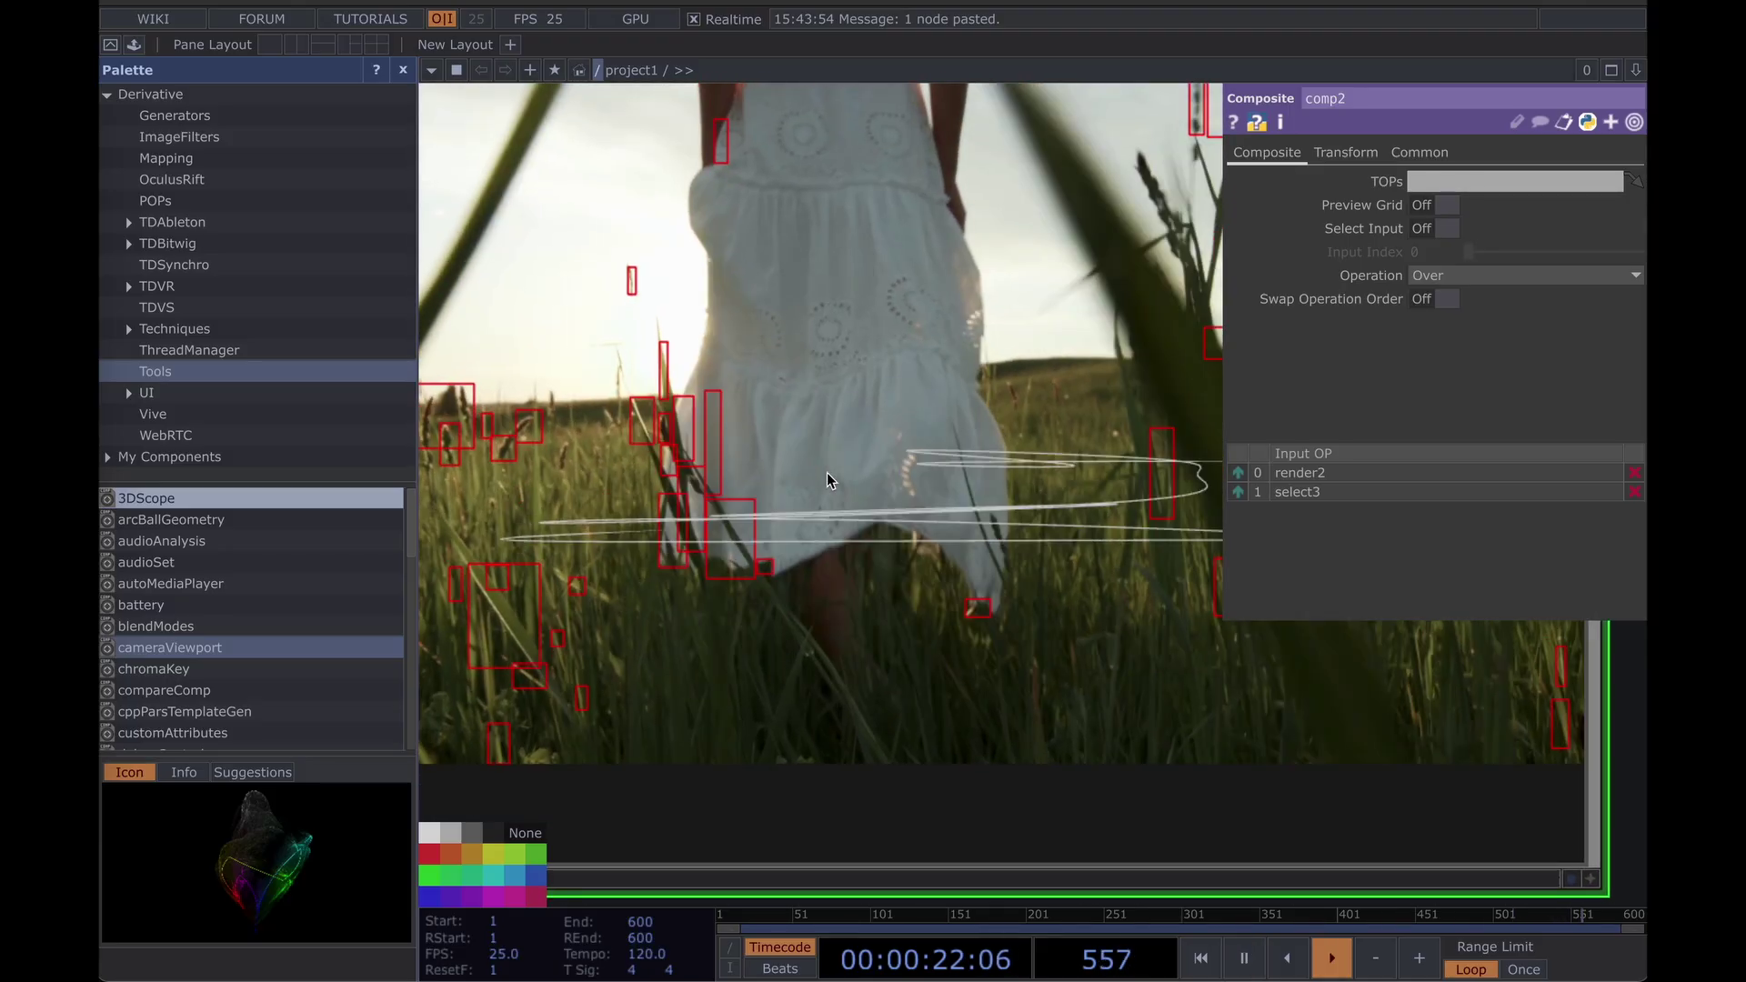
scroll(830, 482, "down", 6)
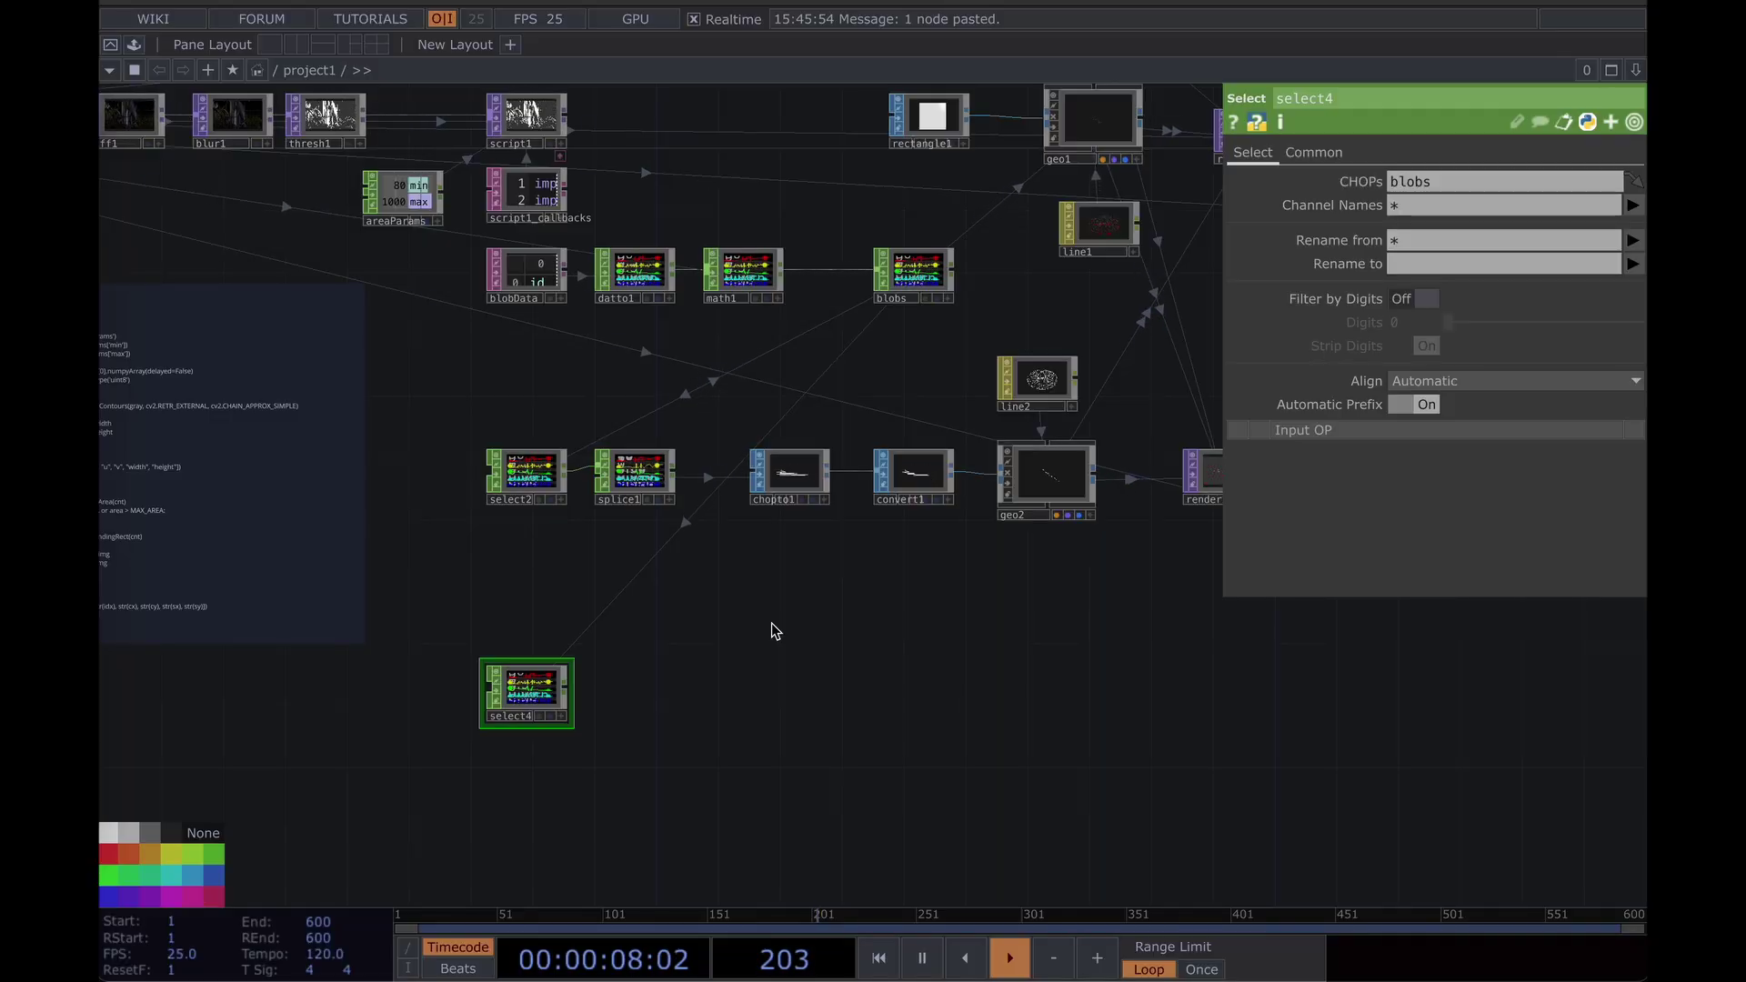
Add a Math CHOP wired to the output of select4.
scroll(608, 623, "up", 5)
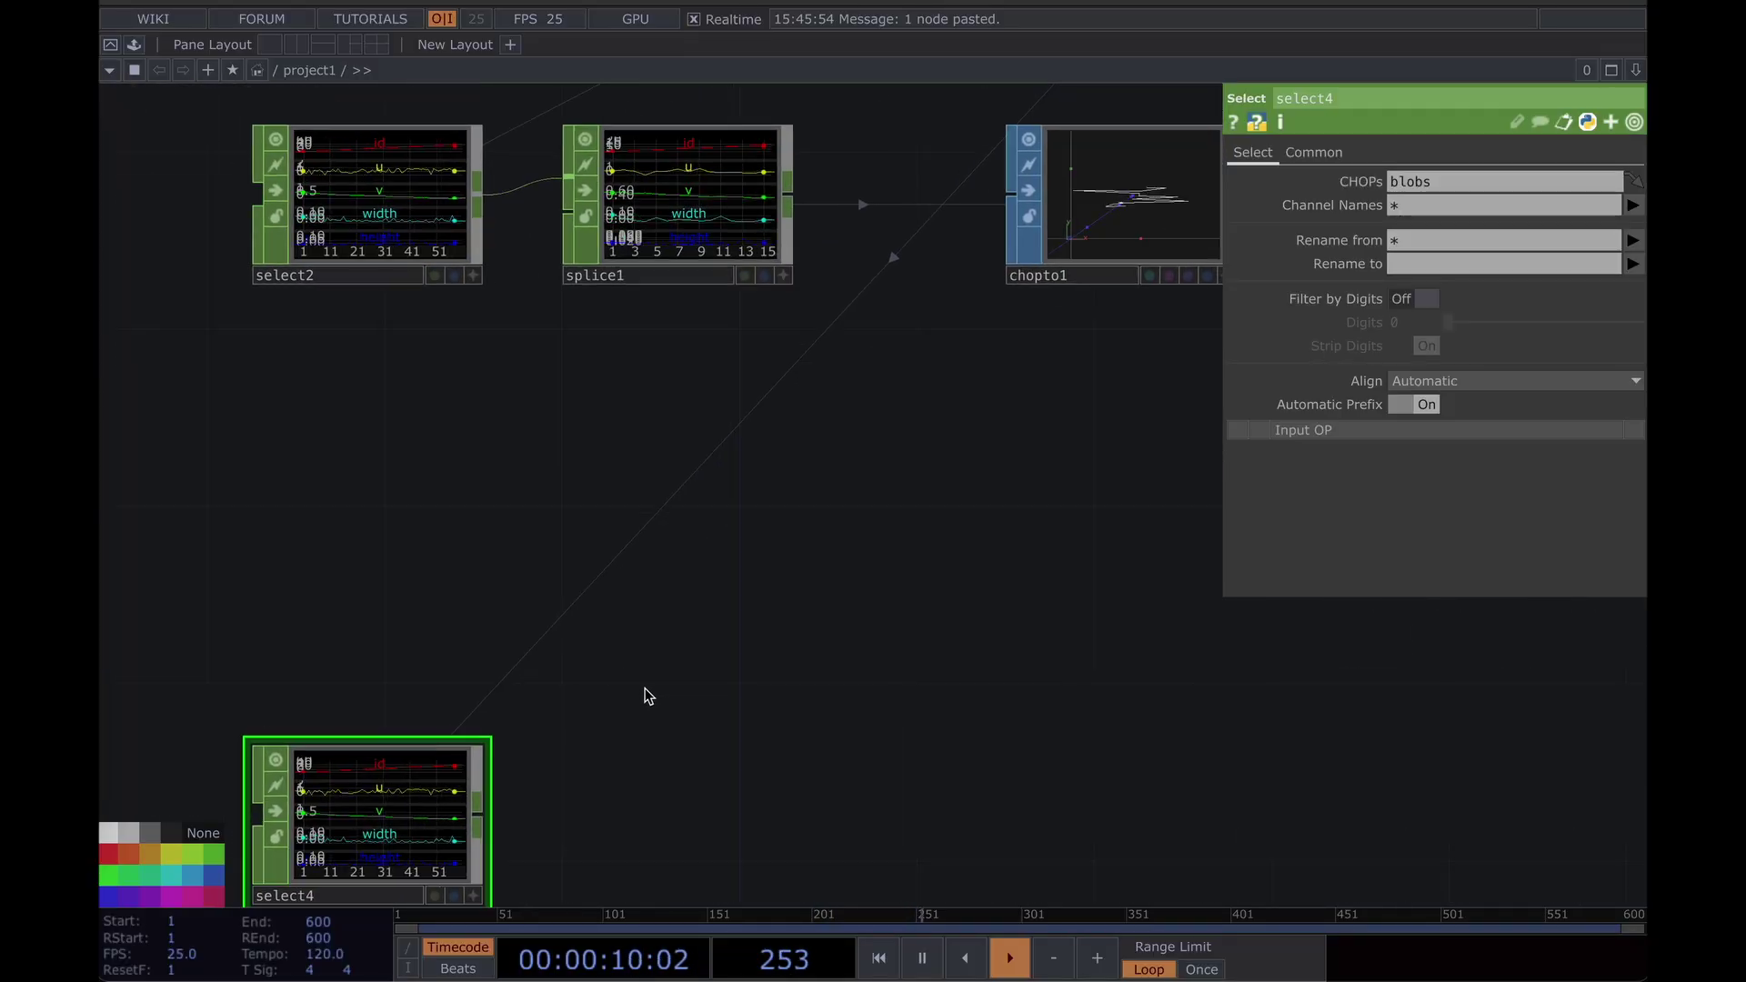
left_click_drag(647, 690, 682, 437)
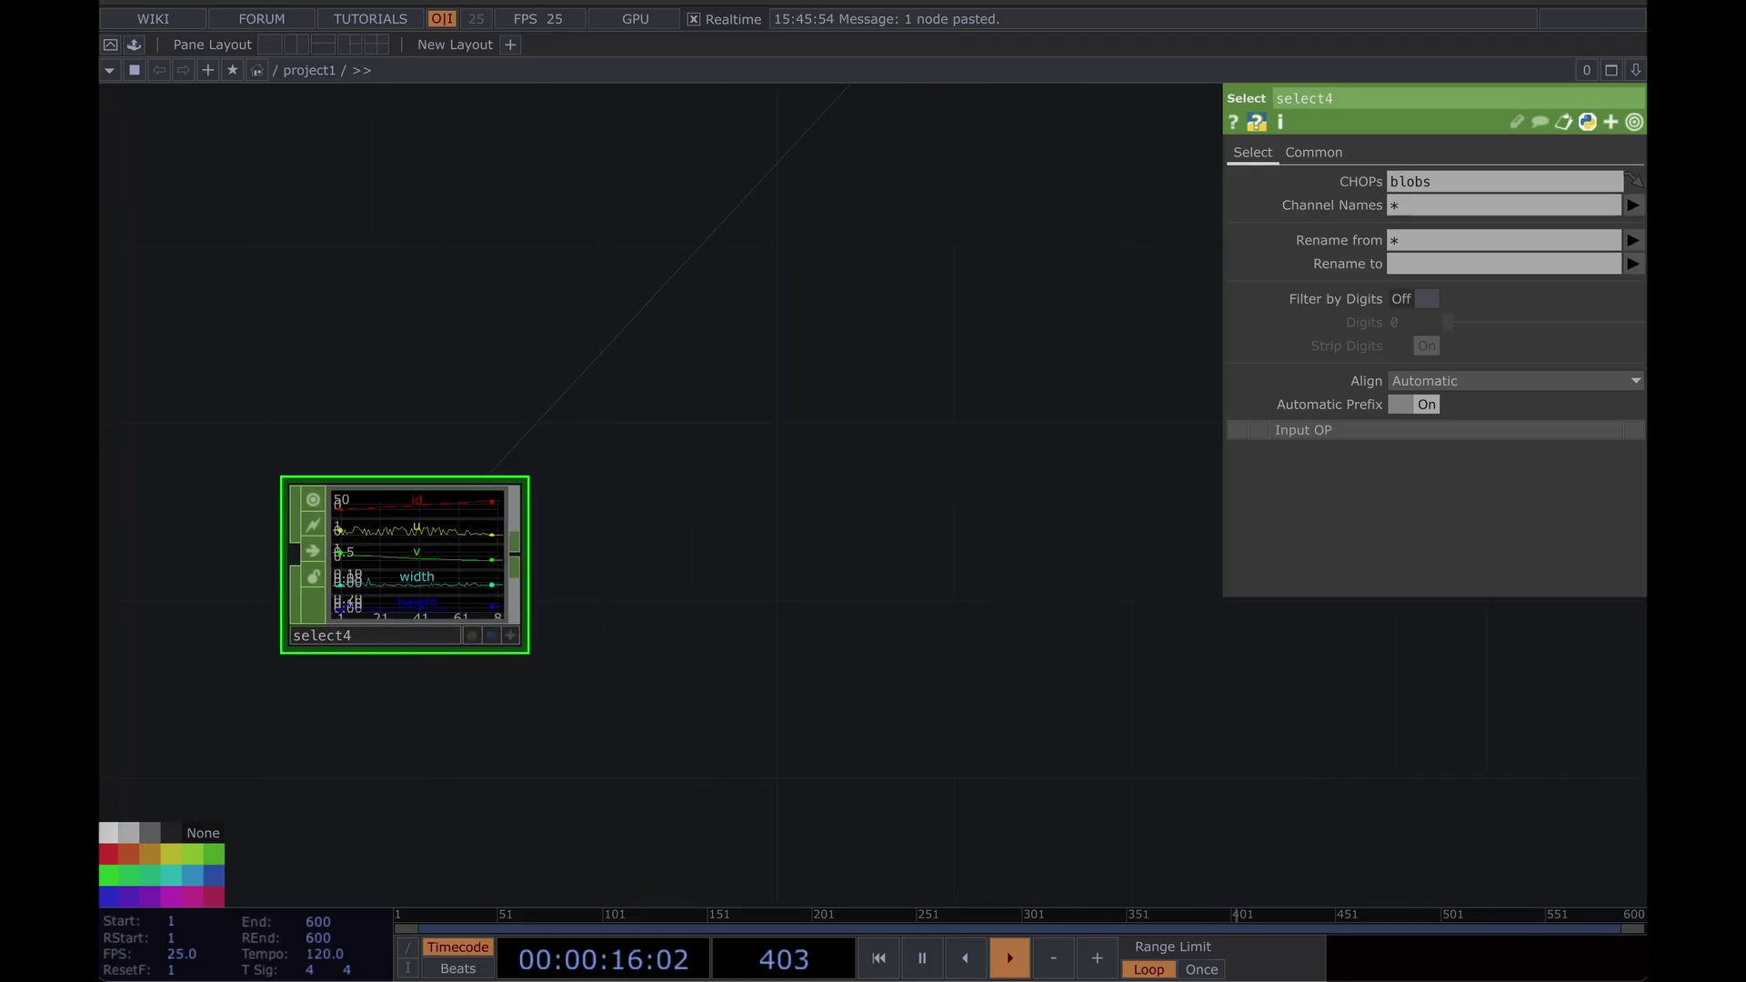
left_click_drag(779, 487, 640, 458)
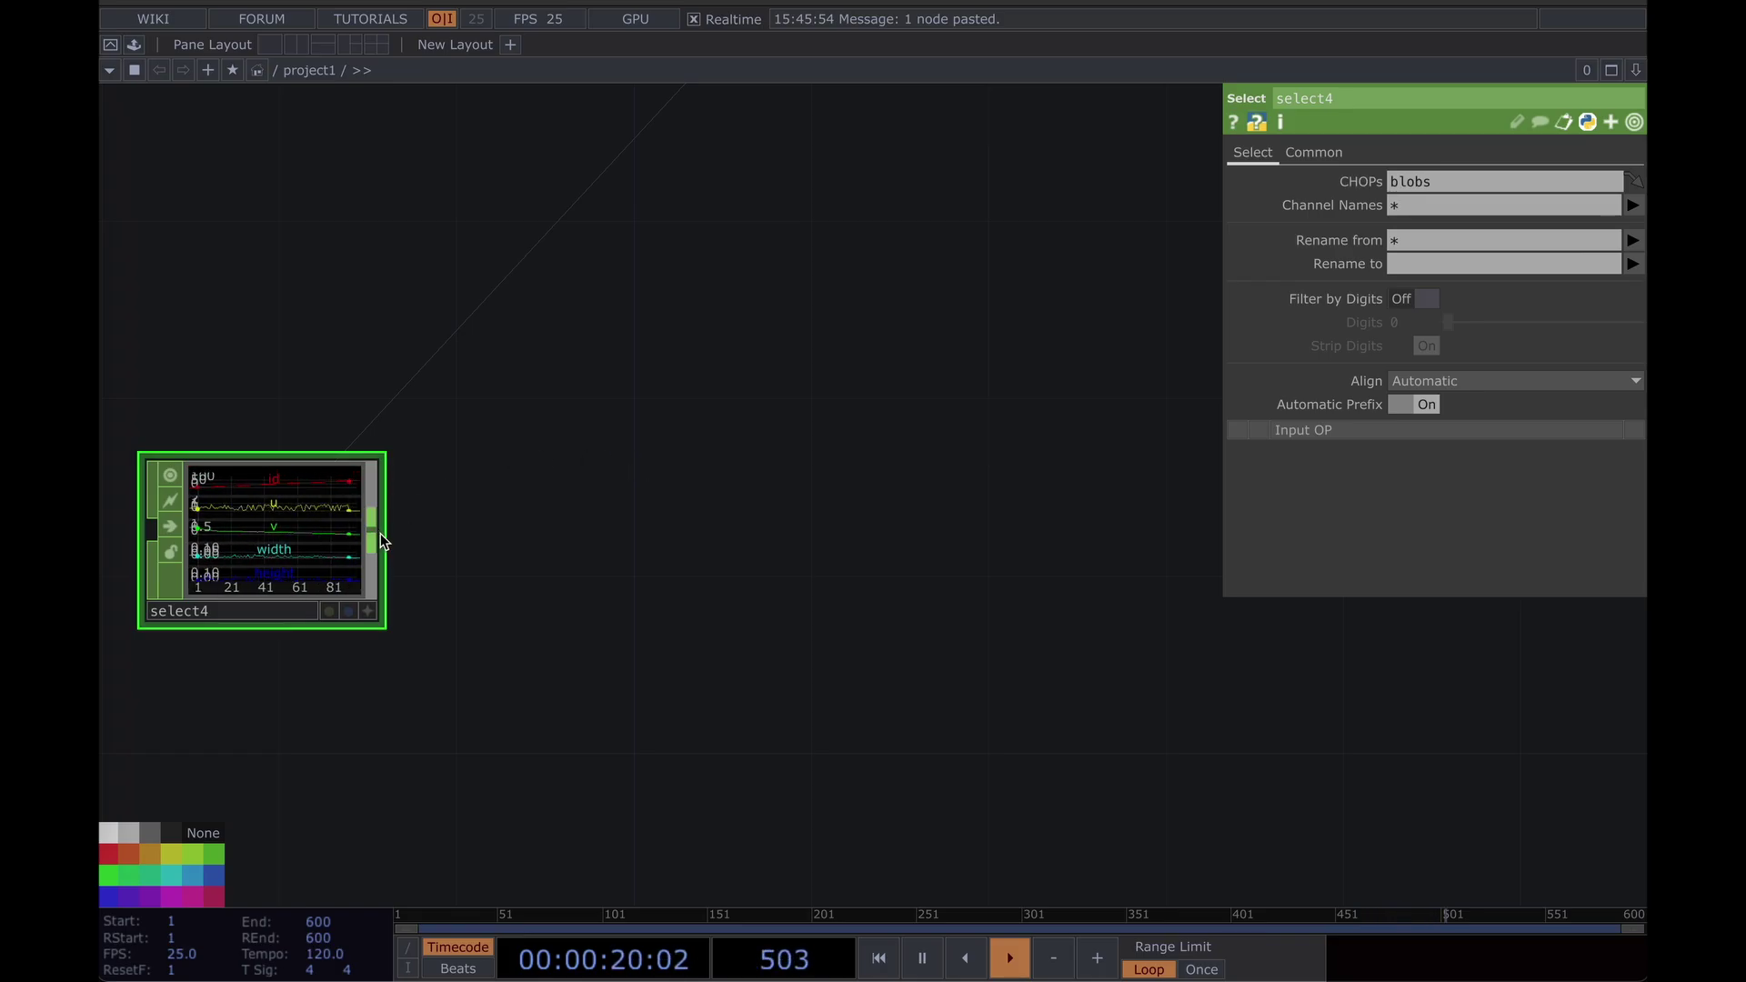
left_click_drag(377, 531, 555, 527)
left_click(550, 522)
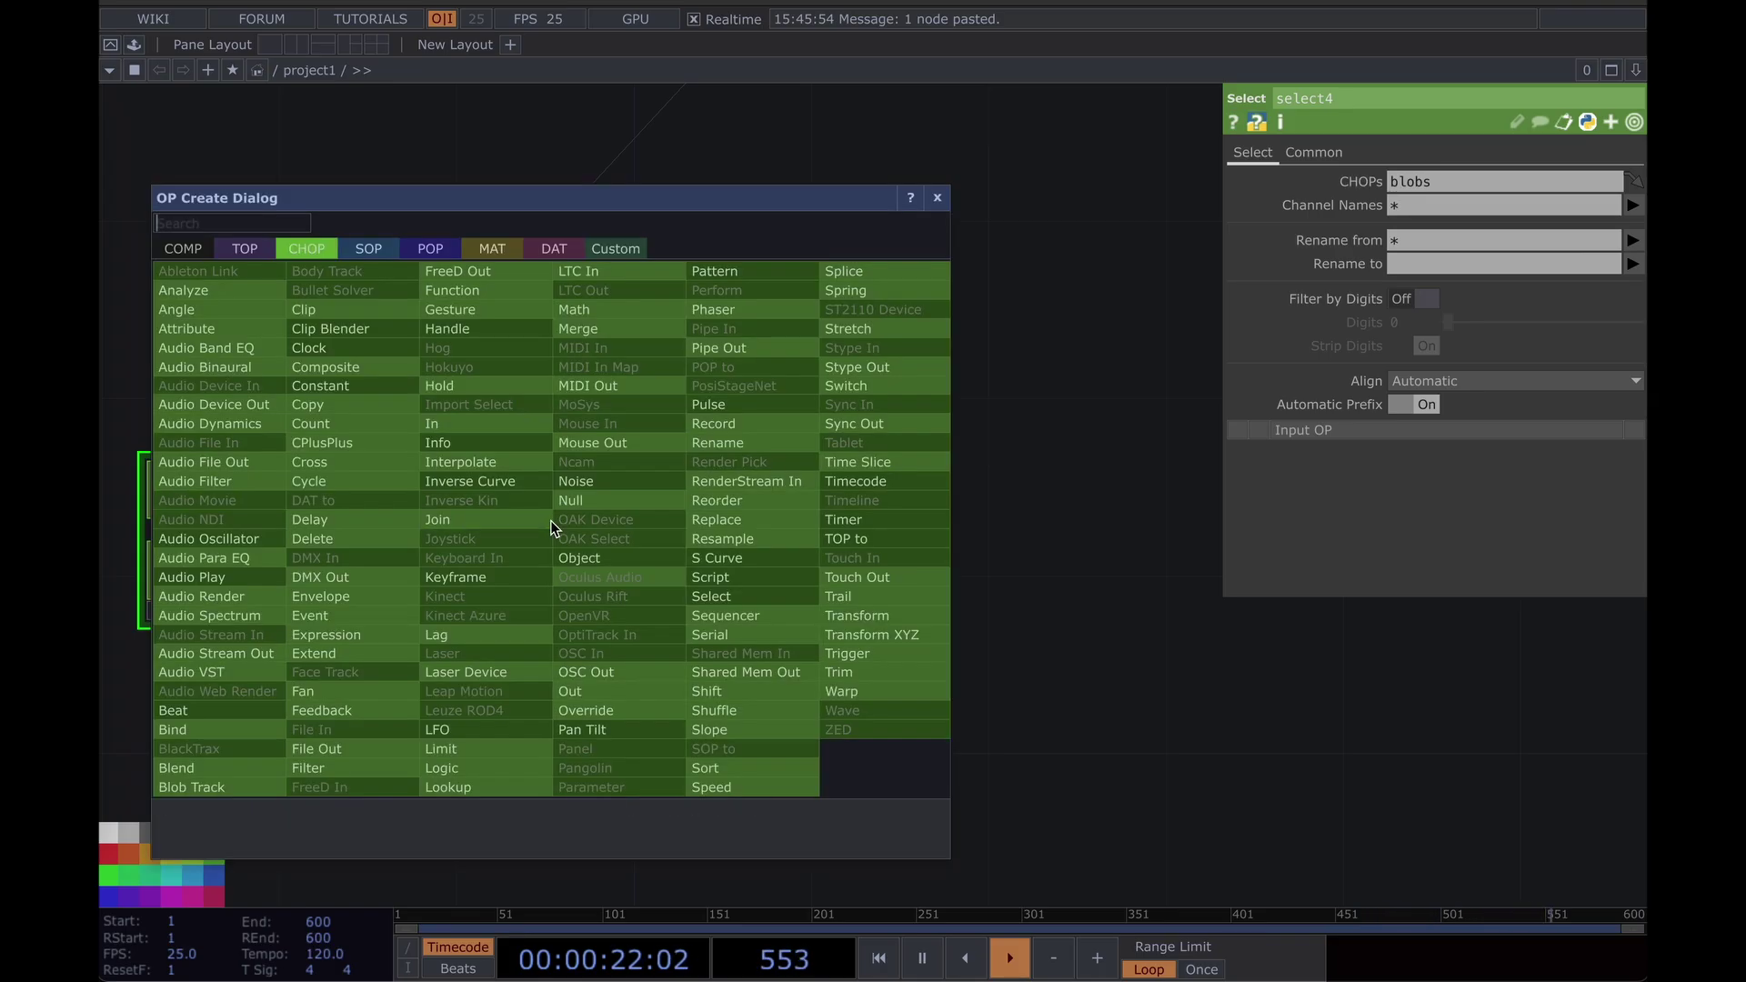
type("mi")
left_click(635, 351)
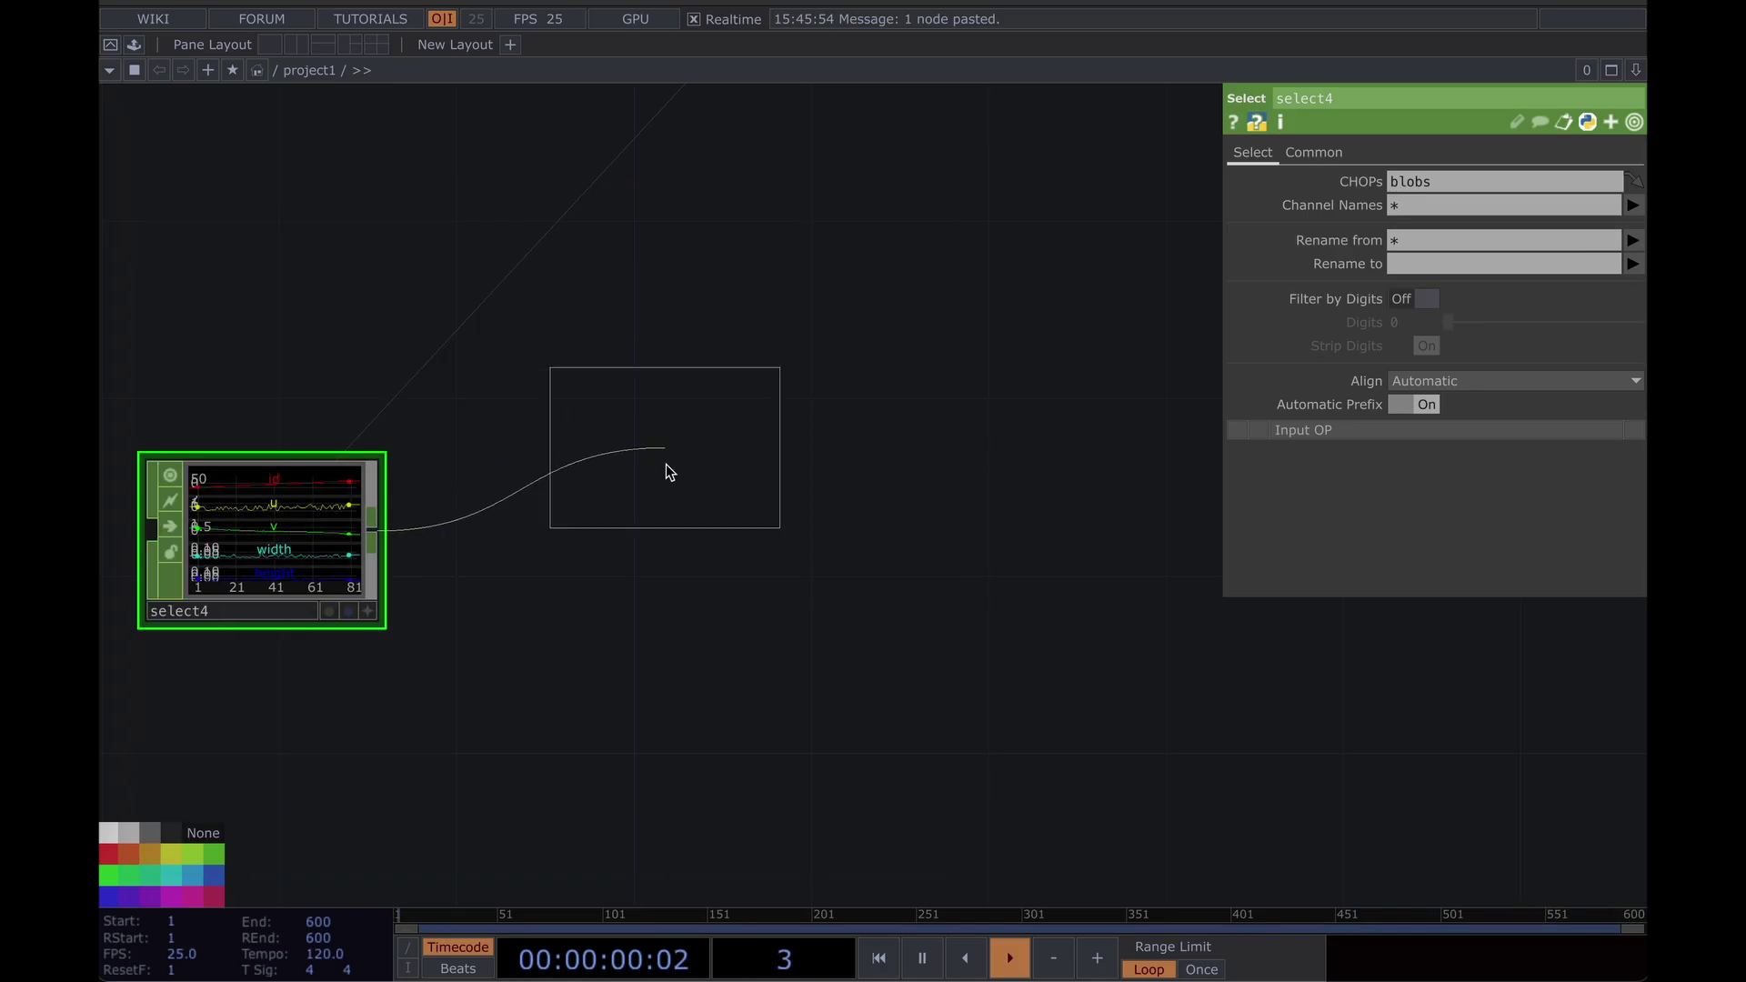
left_click(665, 530)
left_click_drag(951, 430, 863, 415)
Set math2's Multiply to the expression op('video').width.
mouse_move(102, 432)
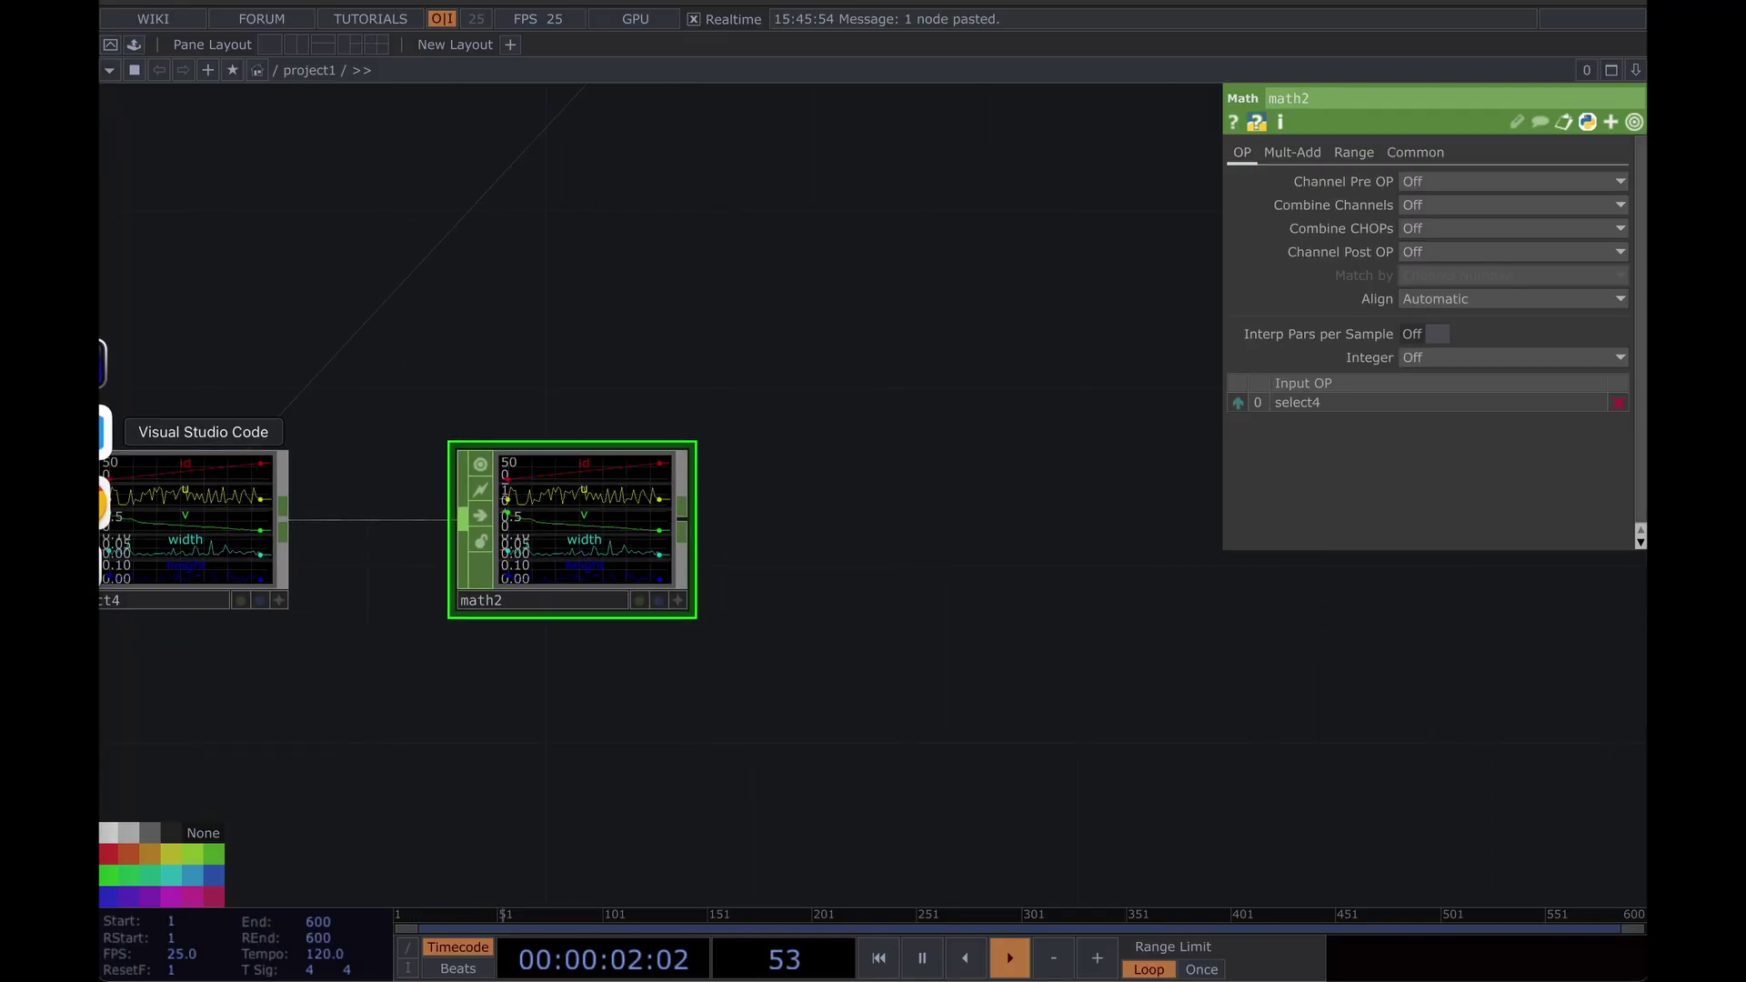
left_click(1292, 152)
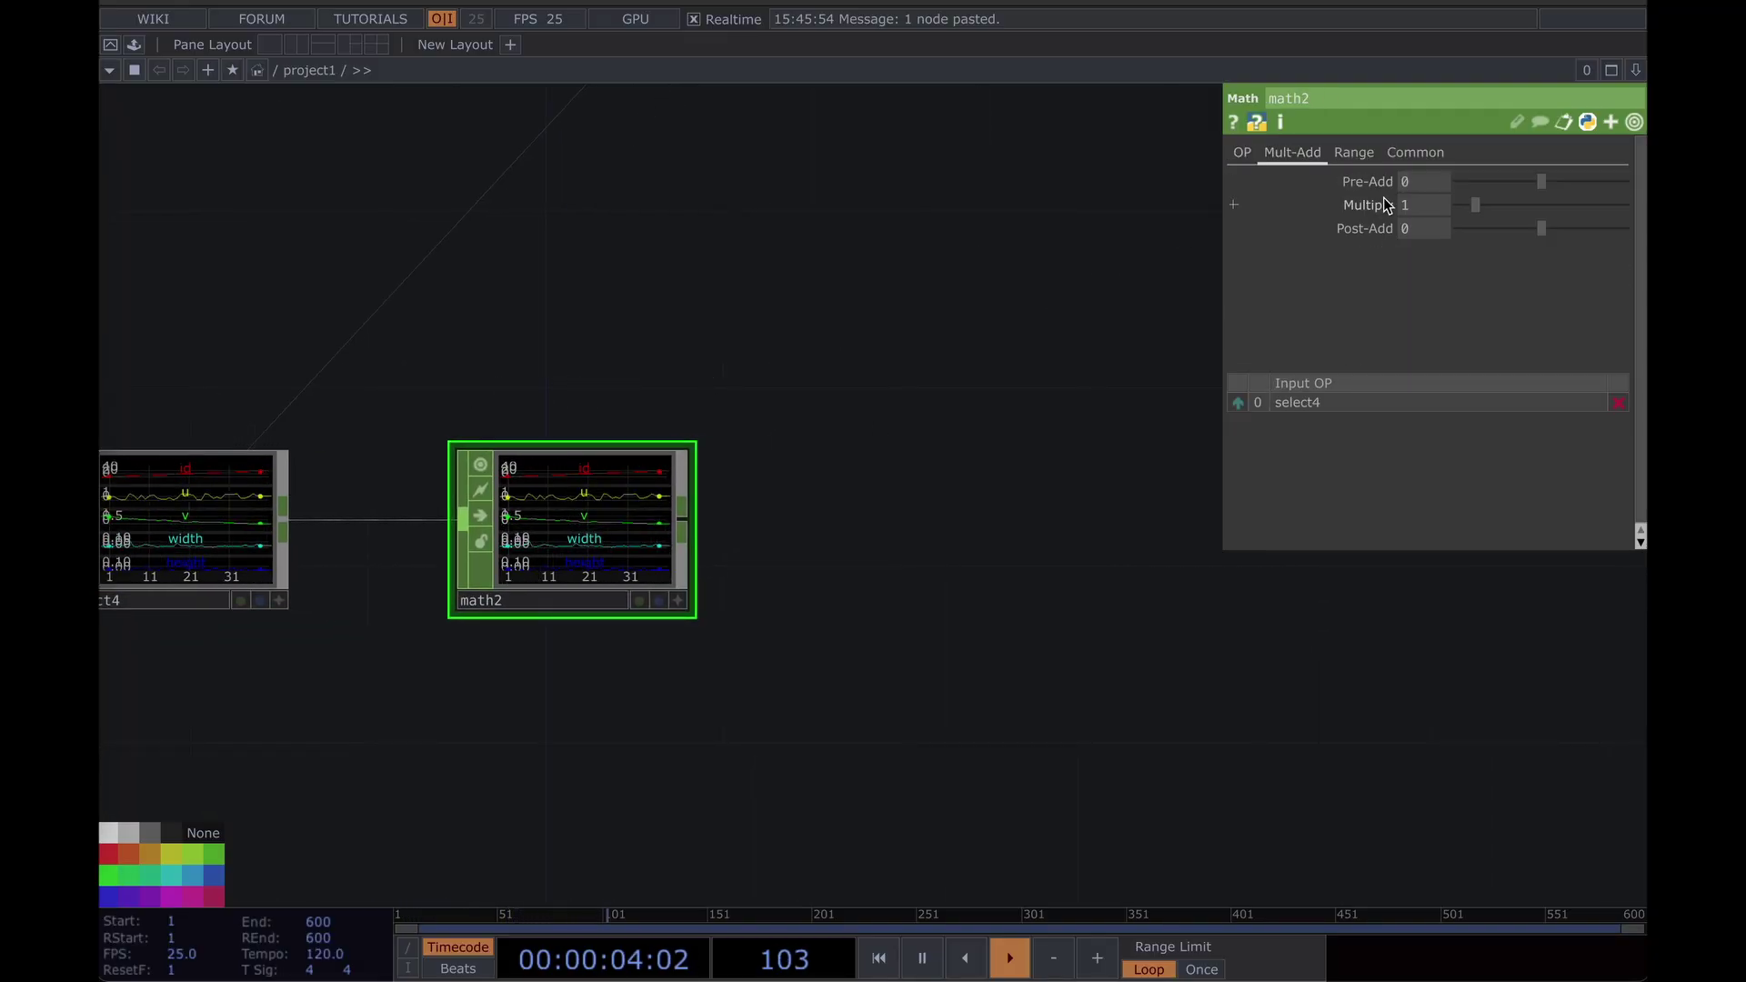
left_click(1383, 202)
left_click(1422, 233)
type("op")
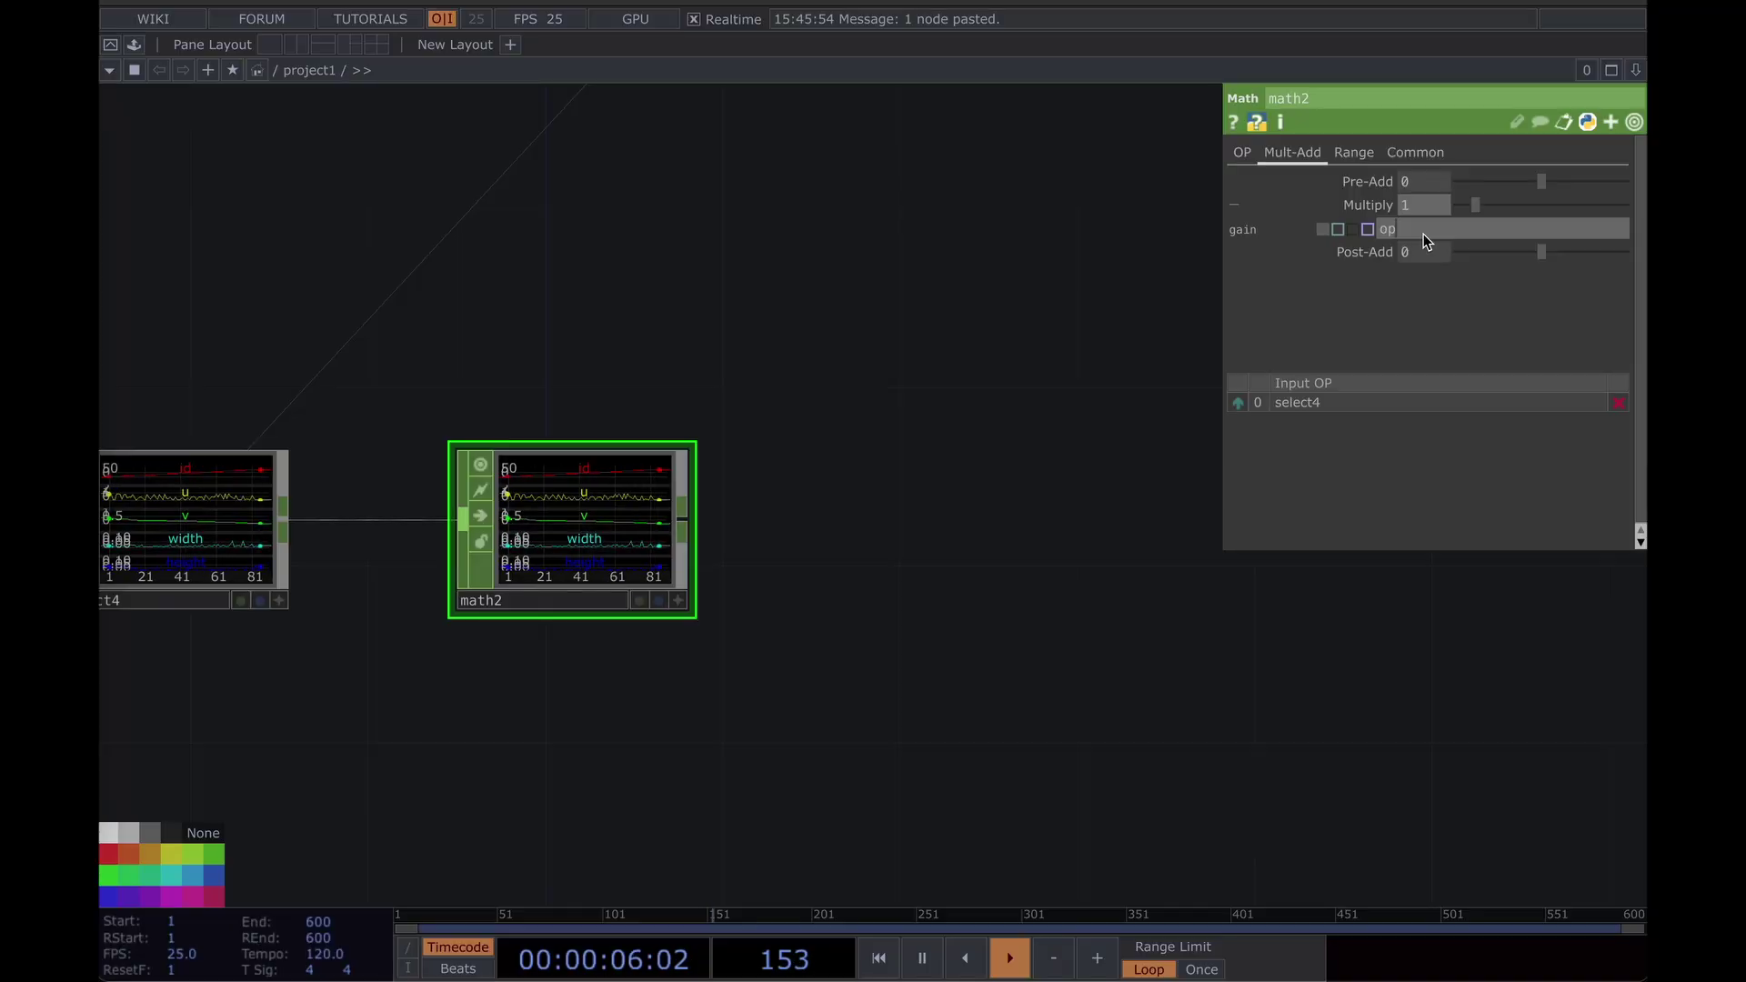
type("('video(")
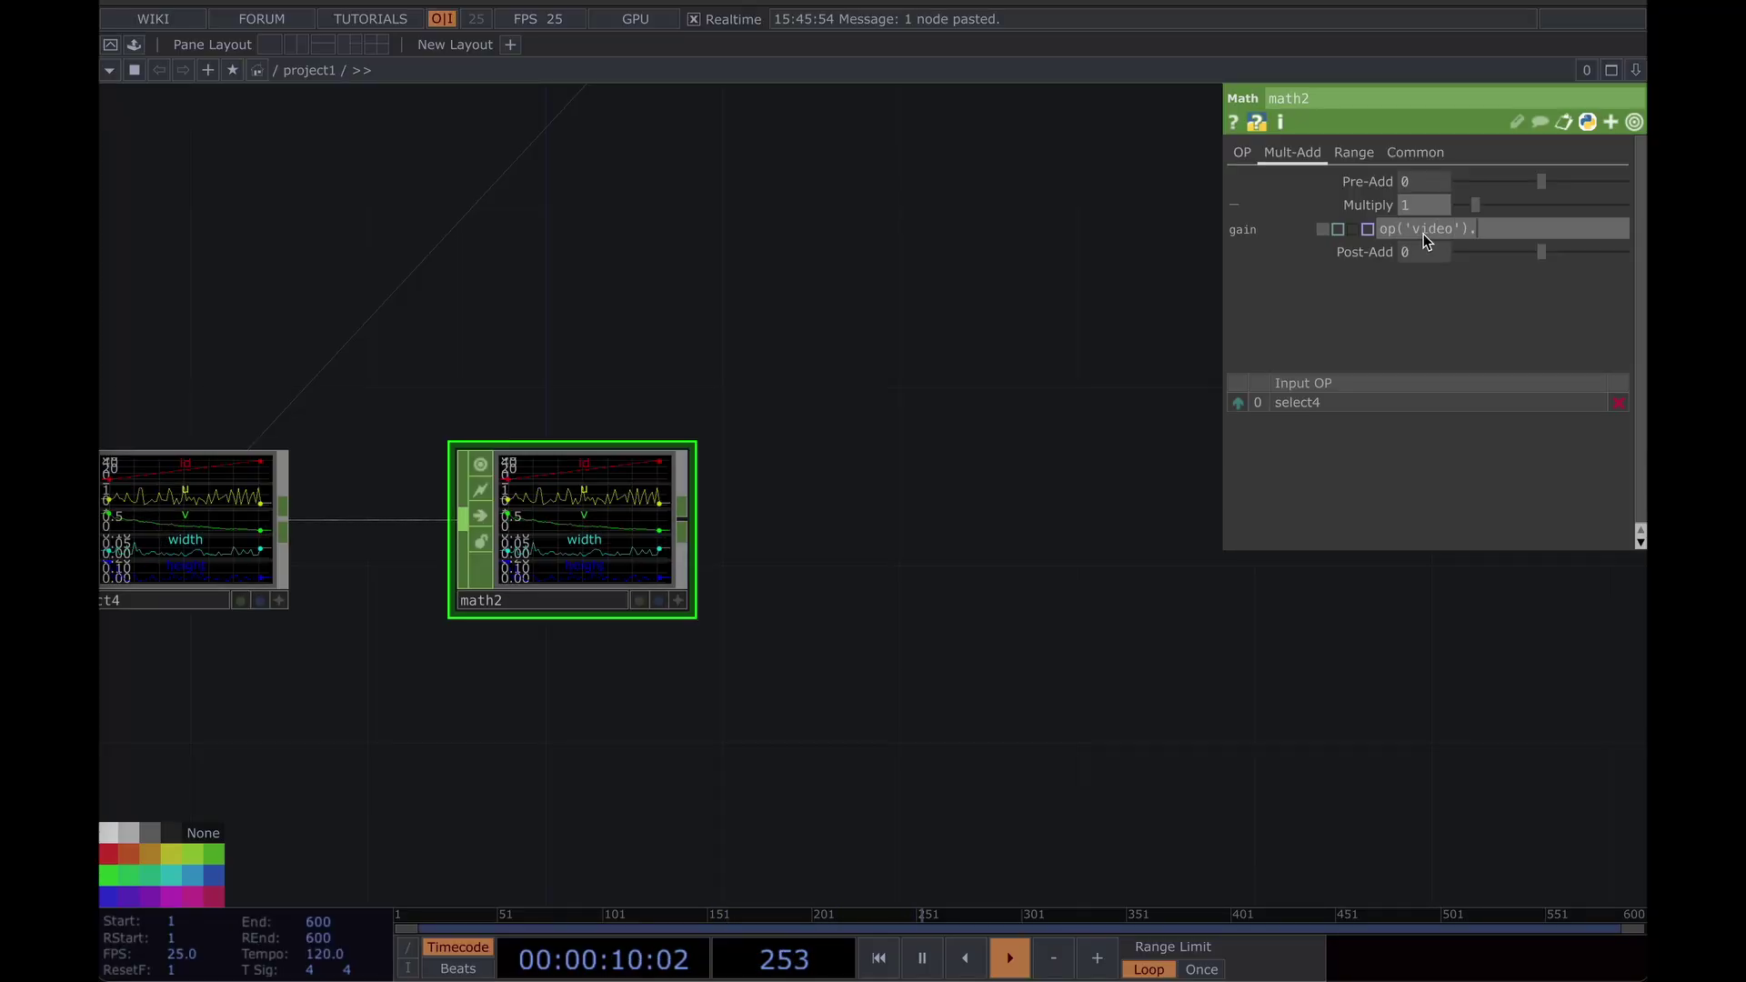
type(".width")
key("Return")
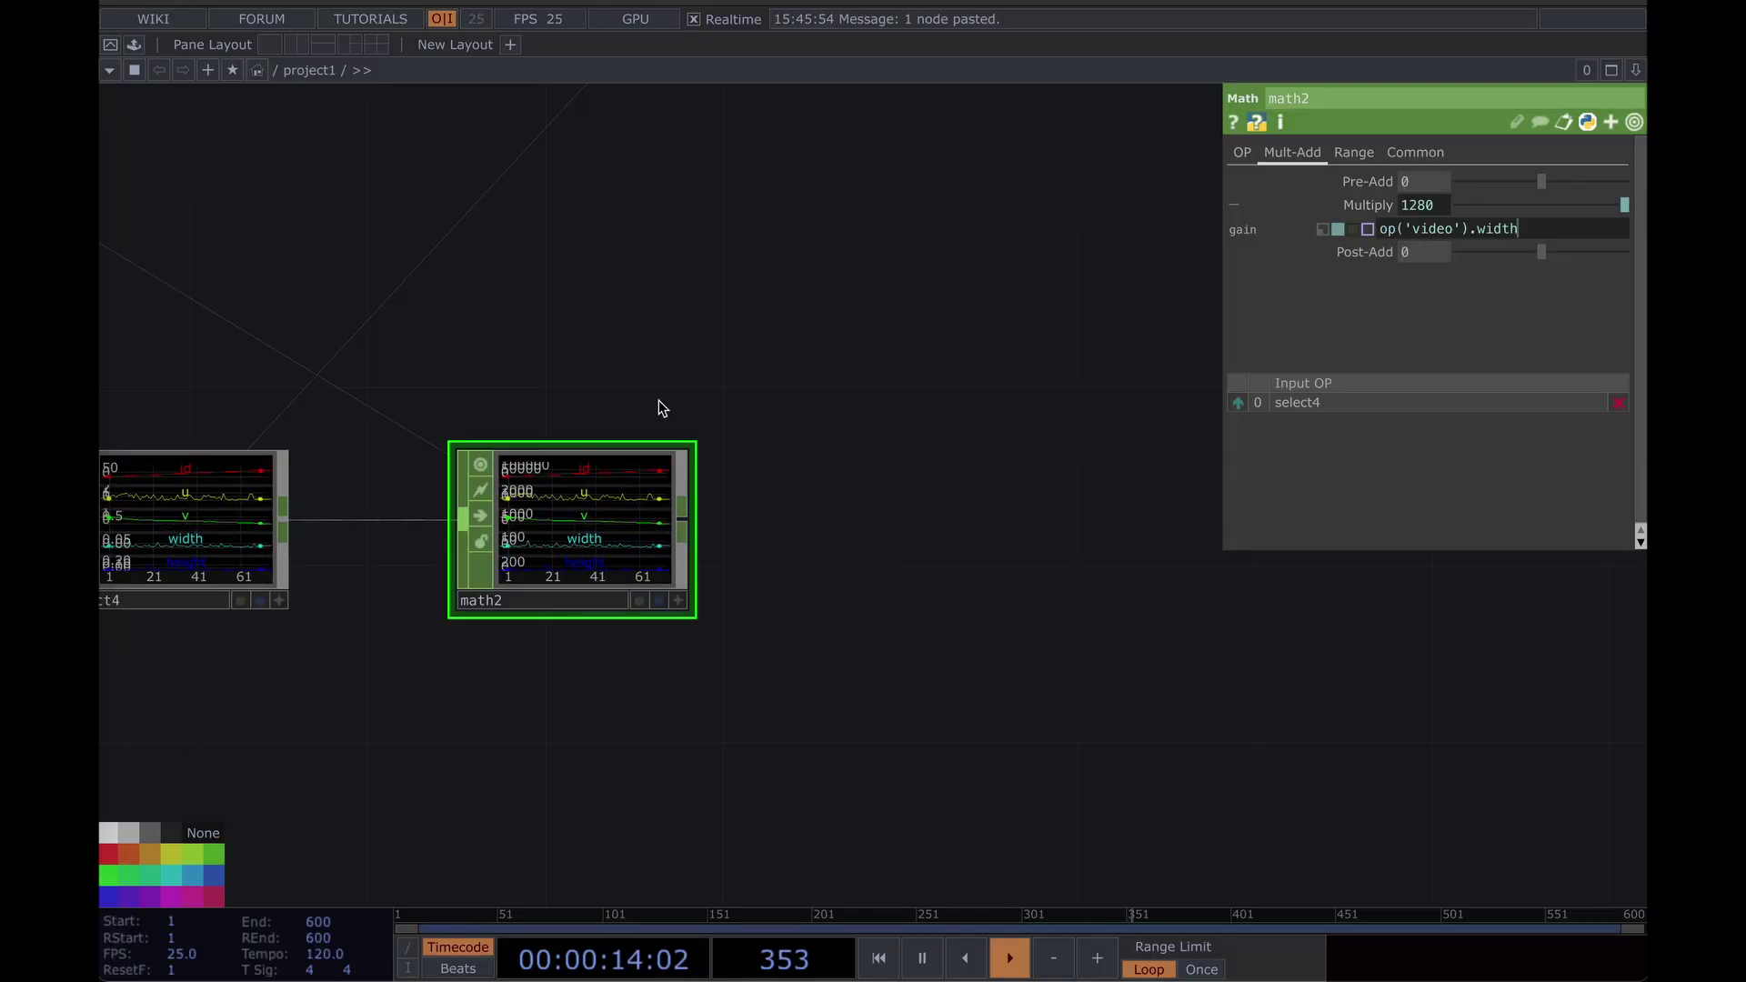
Limit math2's Scope to the u channel.
left_click(1415, 152)
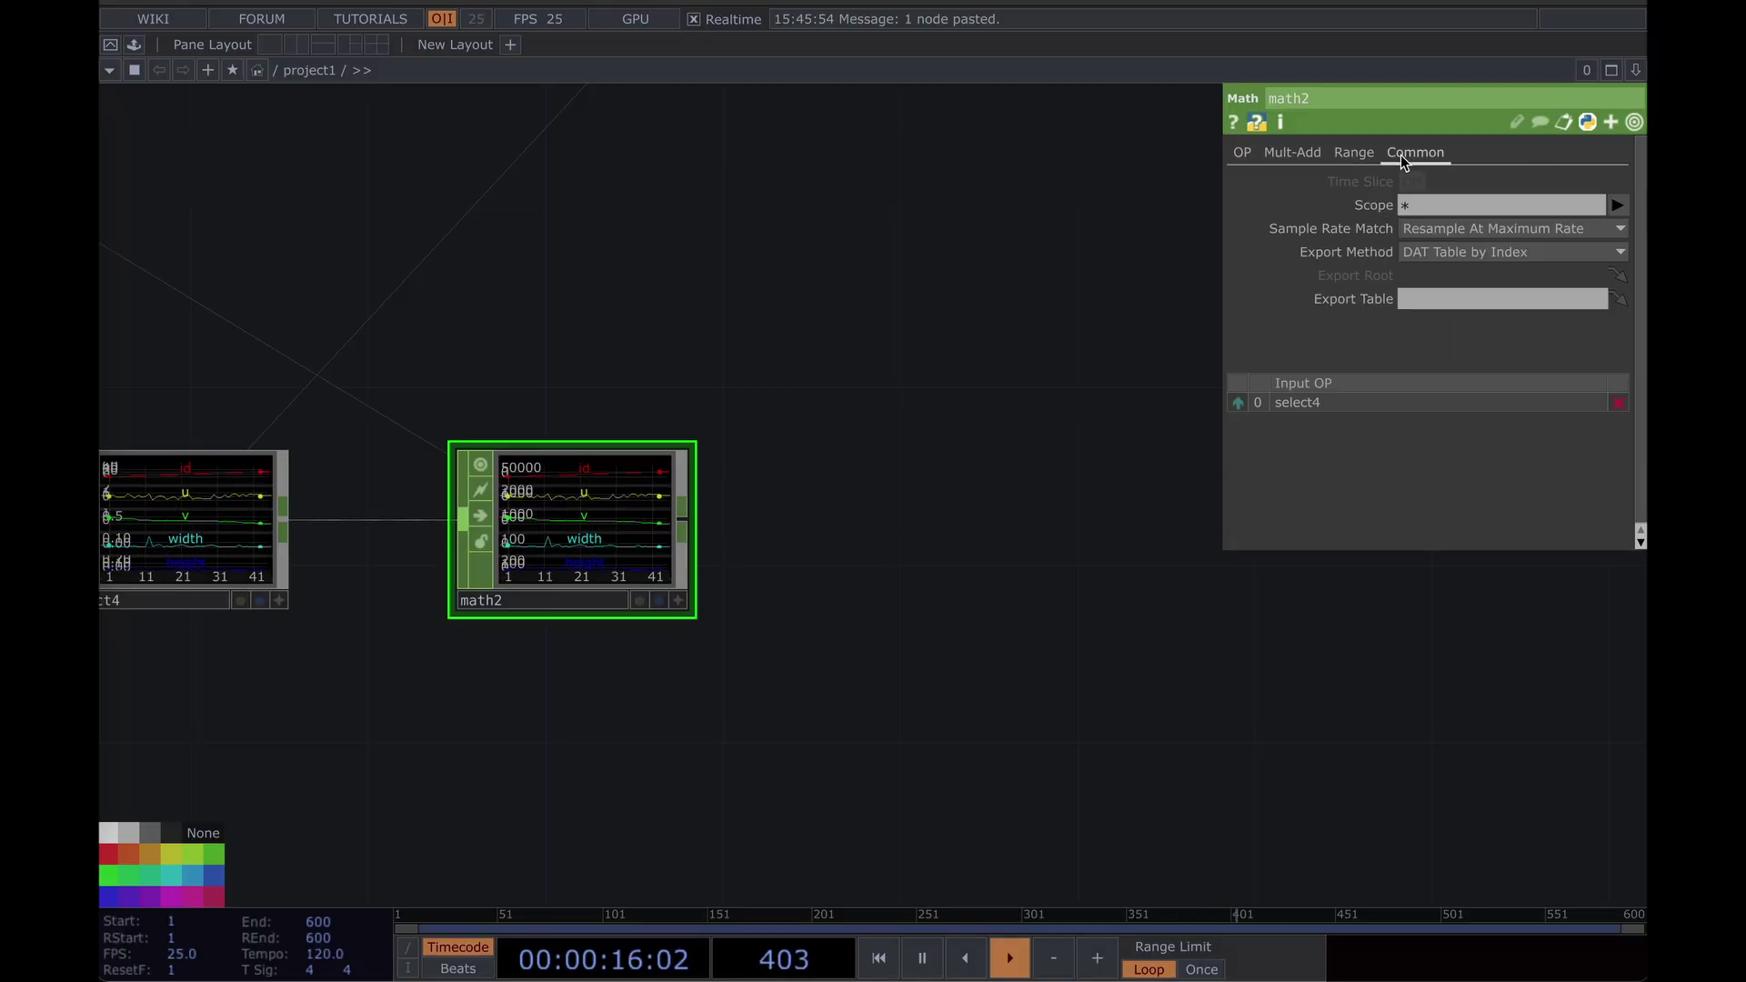
left_click(1415, 205)
type("u")
key("Return")
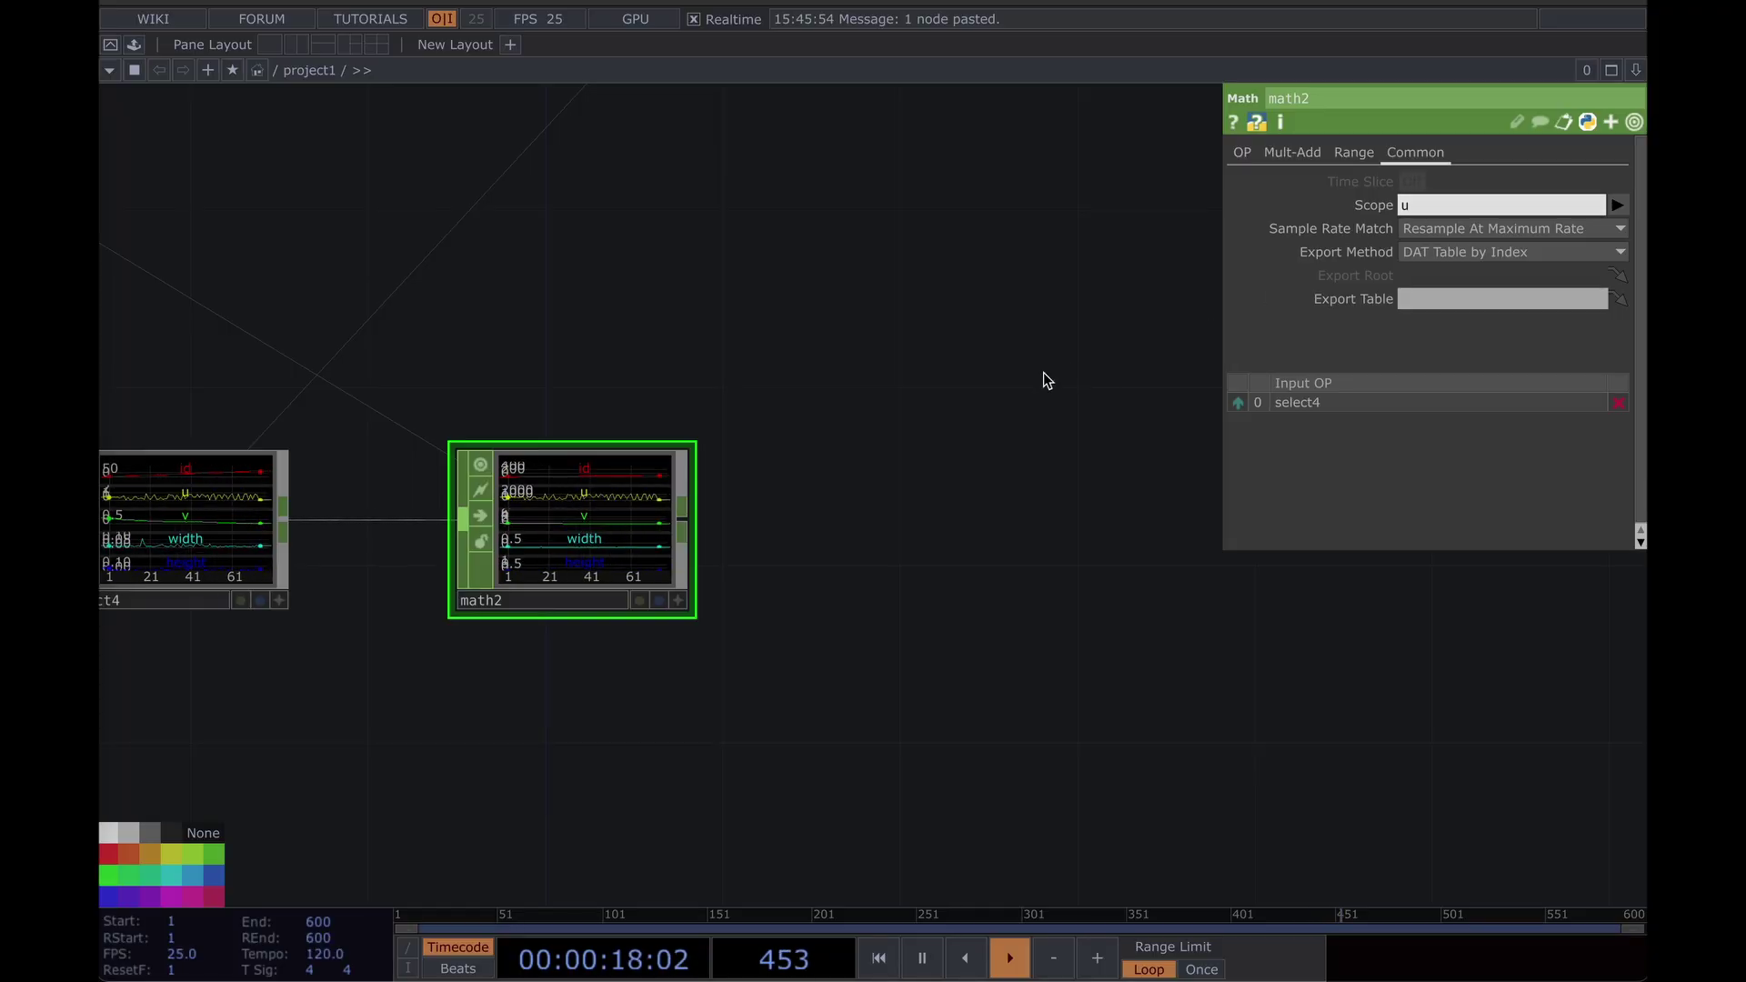
Review math2's Multiply expression and add a second Math CHOP wired to its output.
left_click_drag(1041, 375, 975, 389)
left_click(1310, 151)
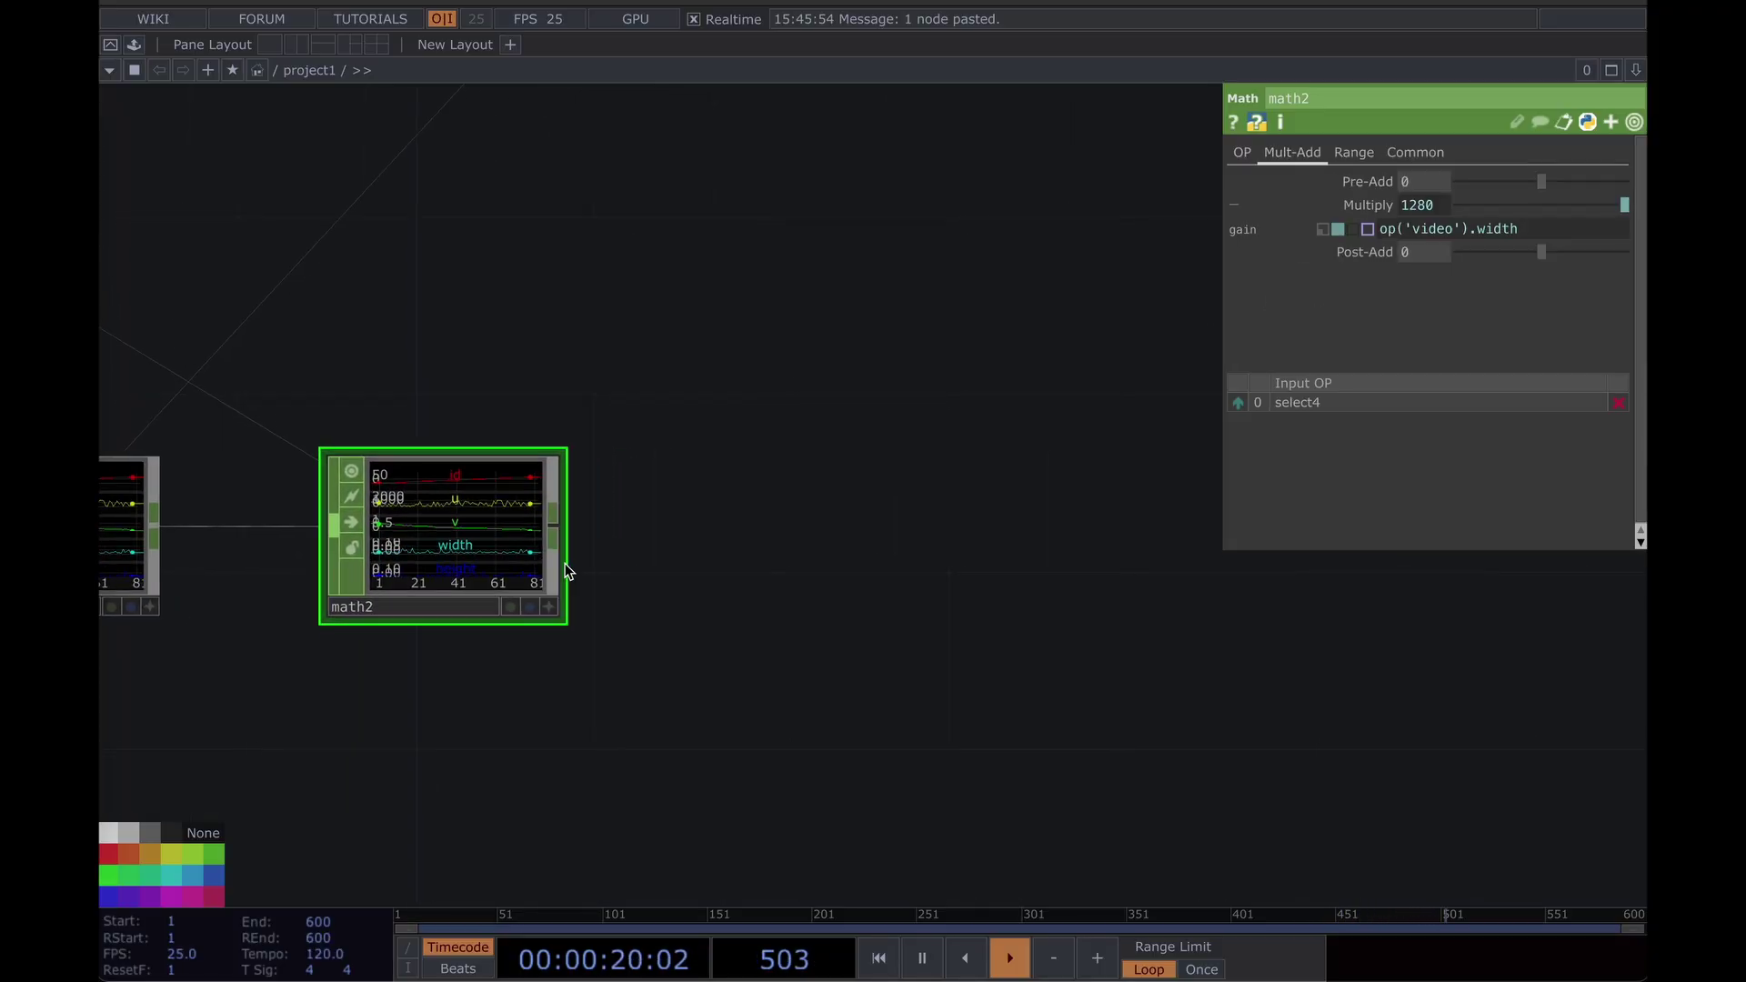
left_click(554, 519)
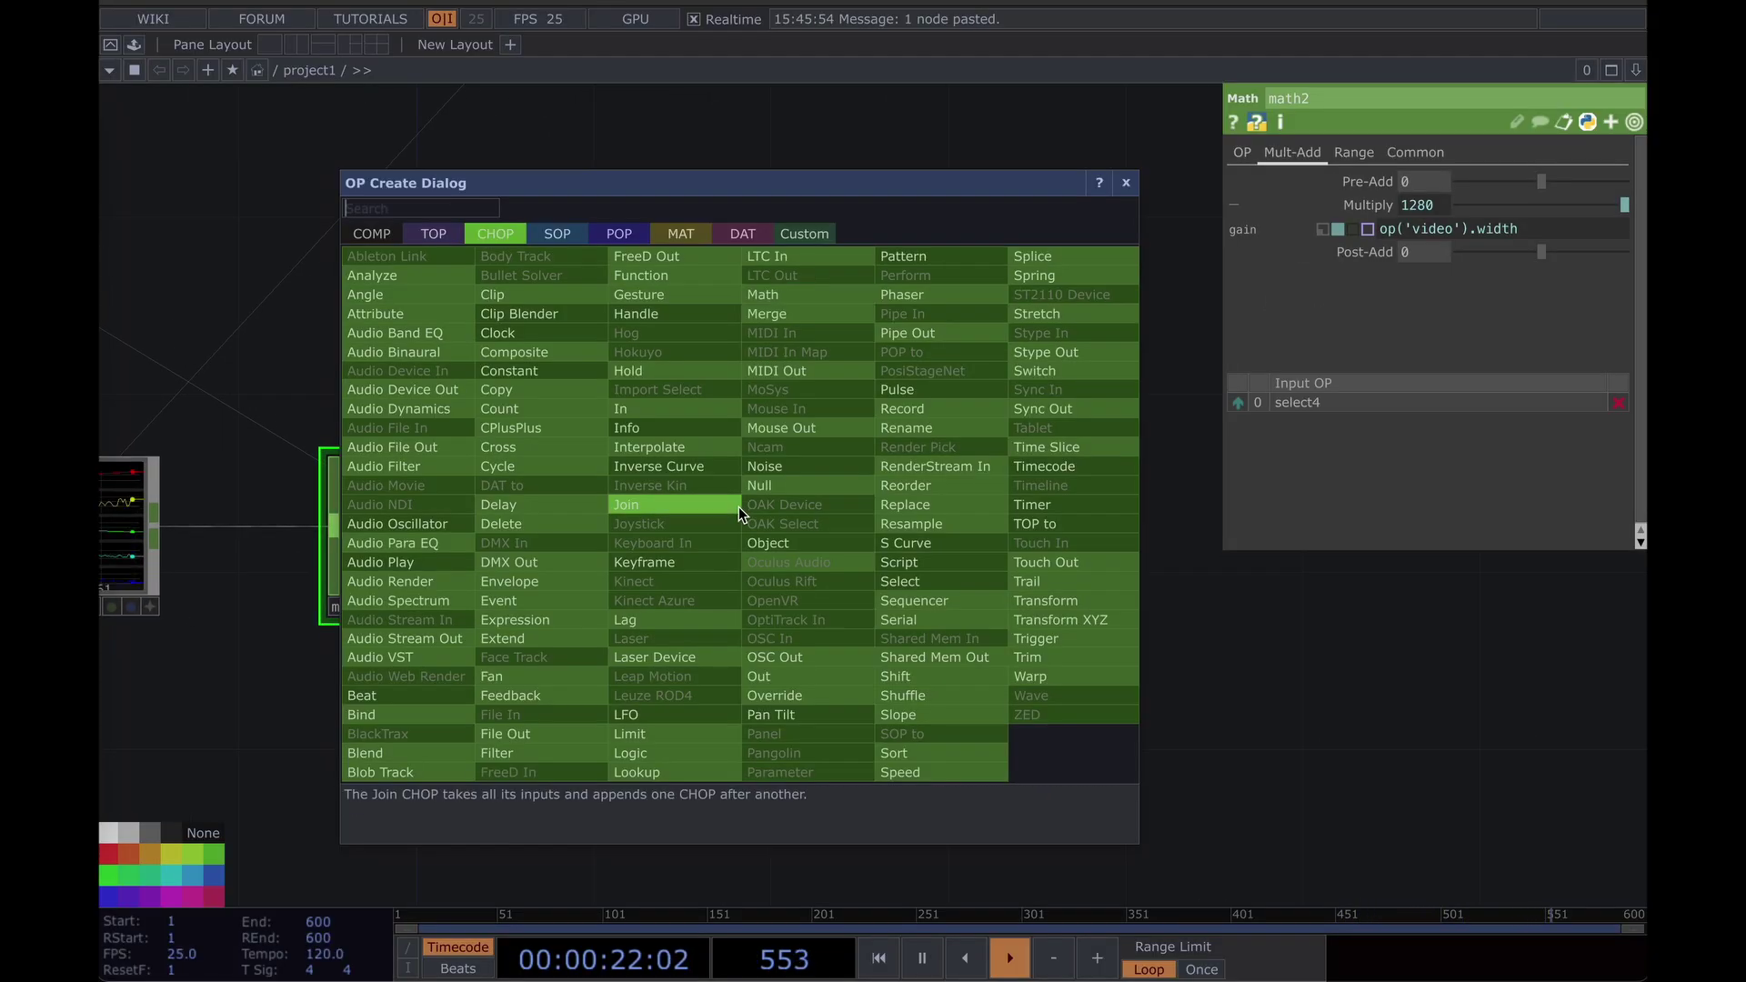
type("mer")
left_click(765, 308)
left_click(836, 515)
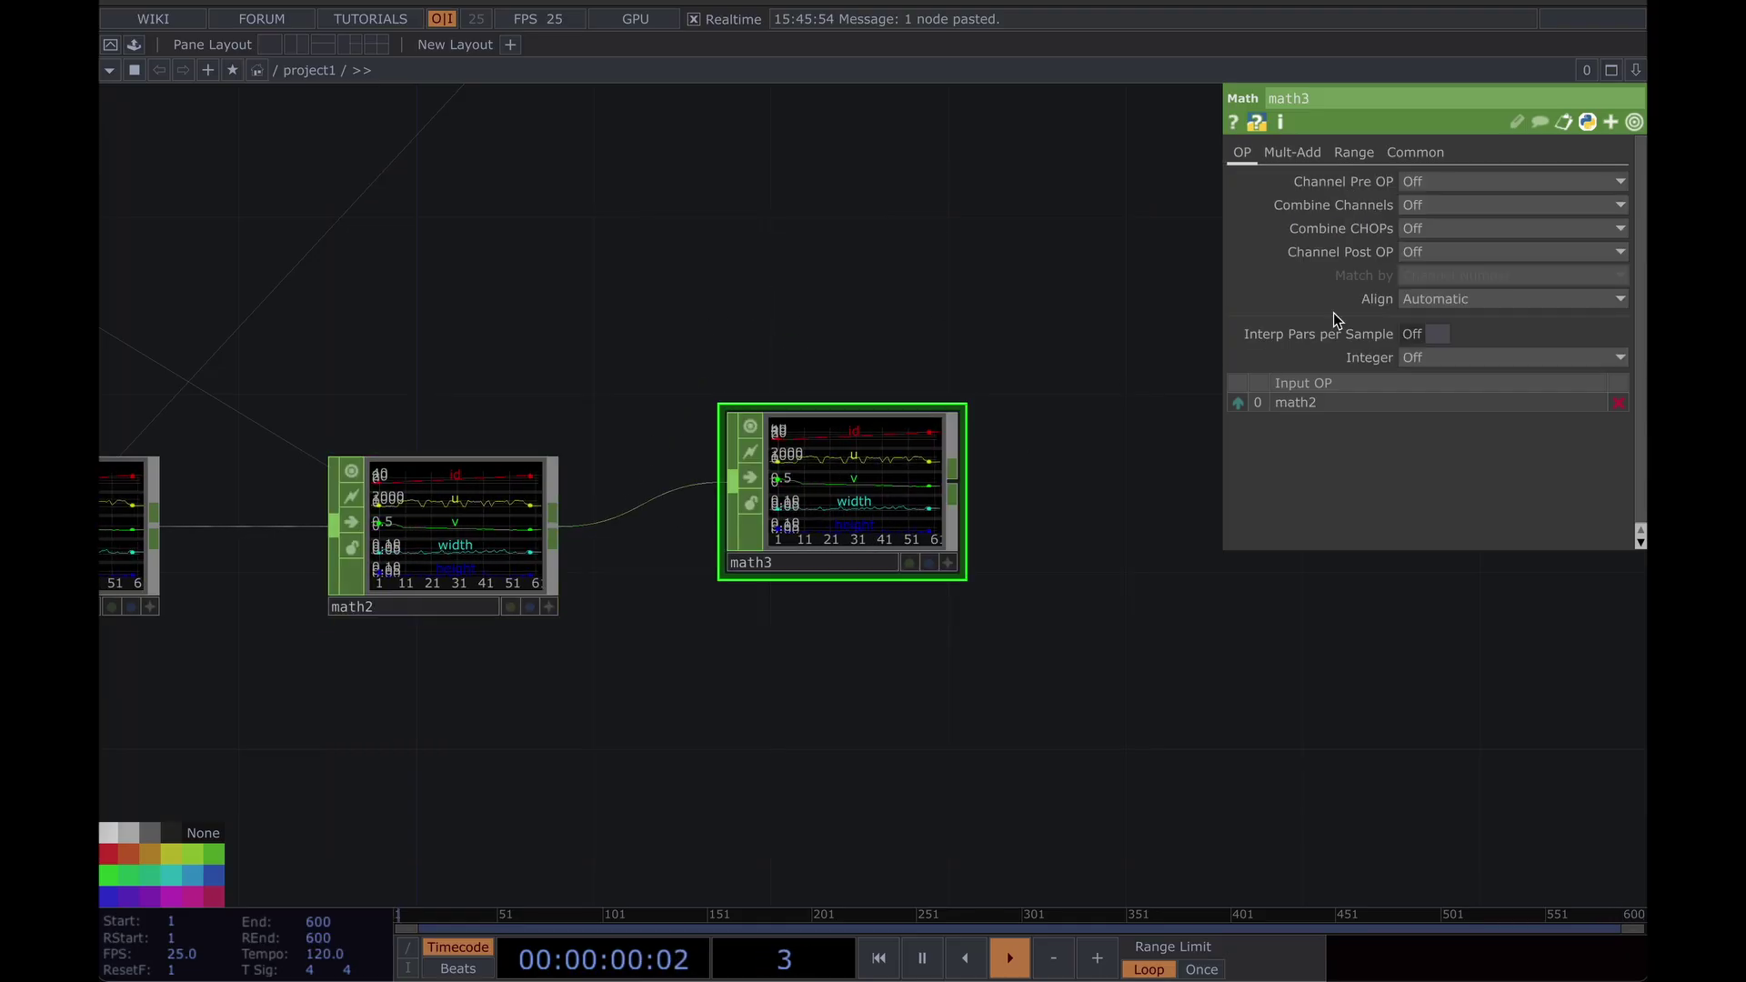
Limit math3's Scope to the v channel.
left_click(1415, 152)
left_click(1430, 206)
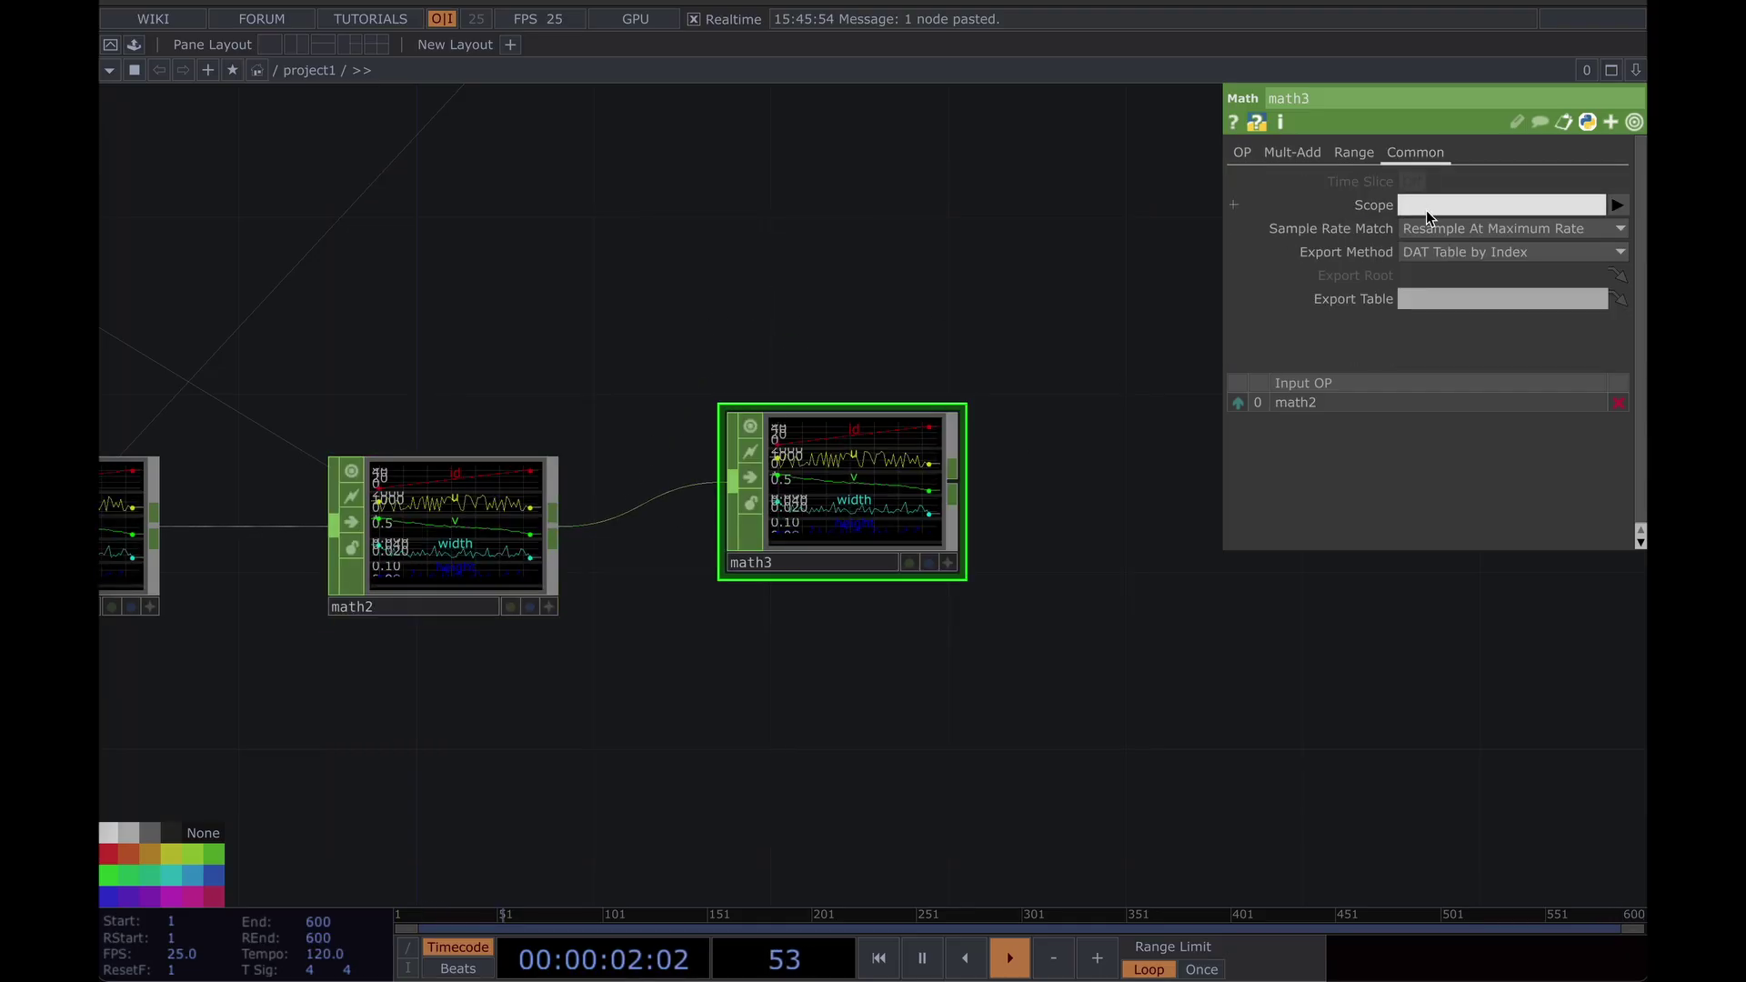
type("v")
key("Return")
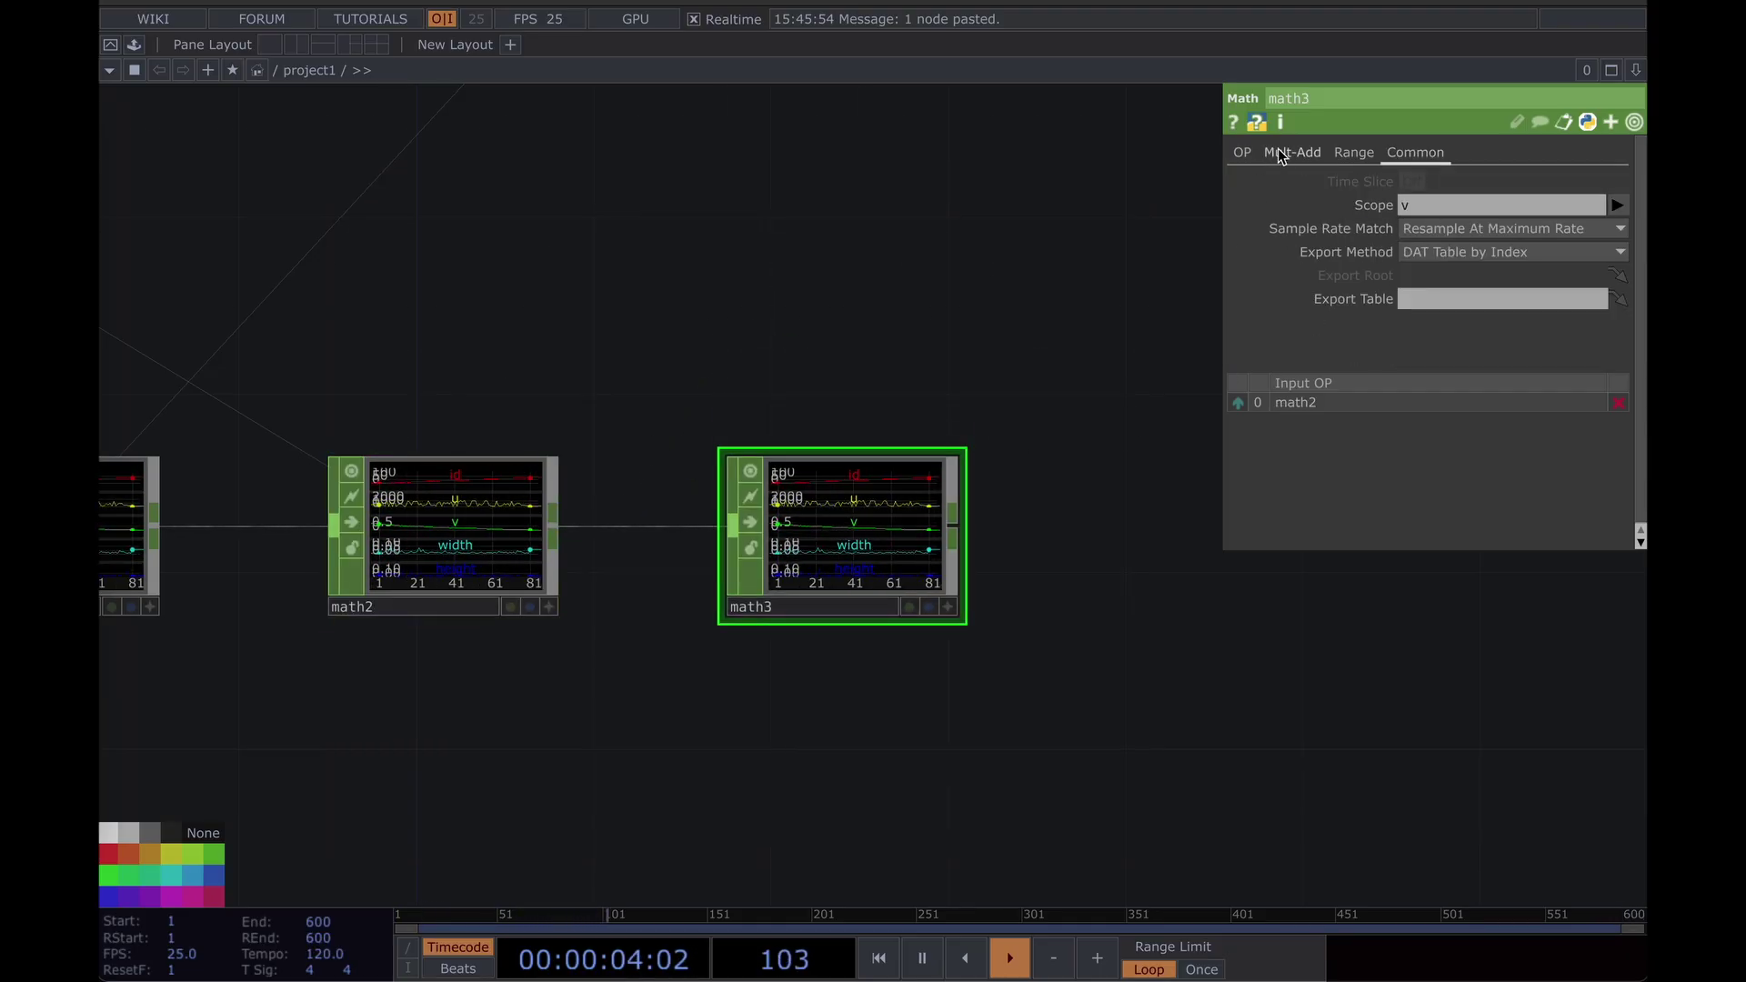
Set math3's Multiply to the expression op('video').height.
left_click(1280, 152)
left_click(1433, 206)
type("op(")
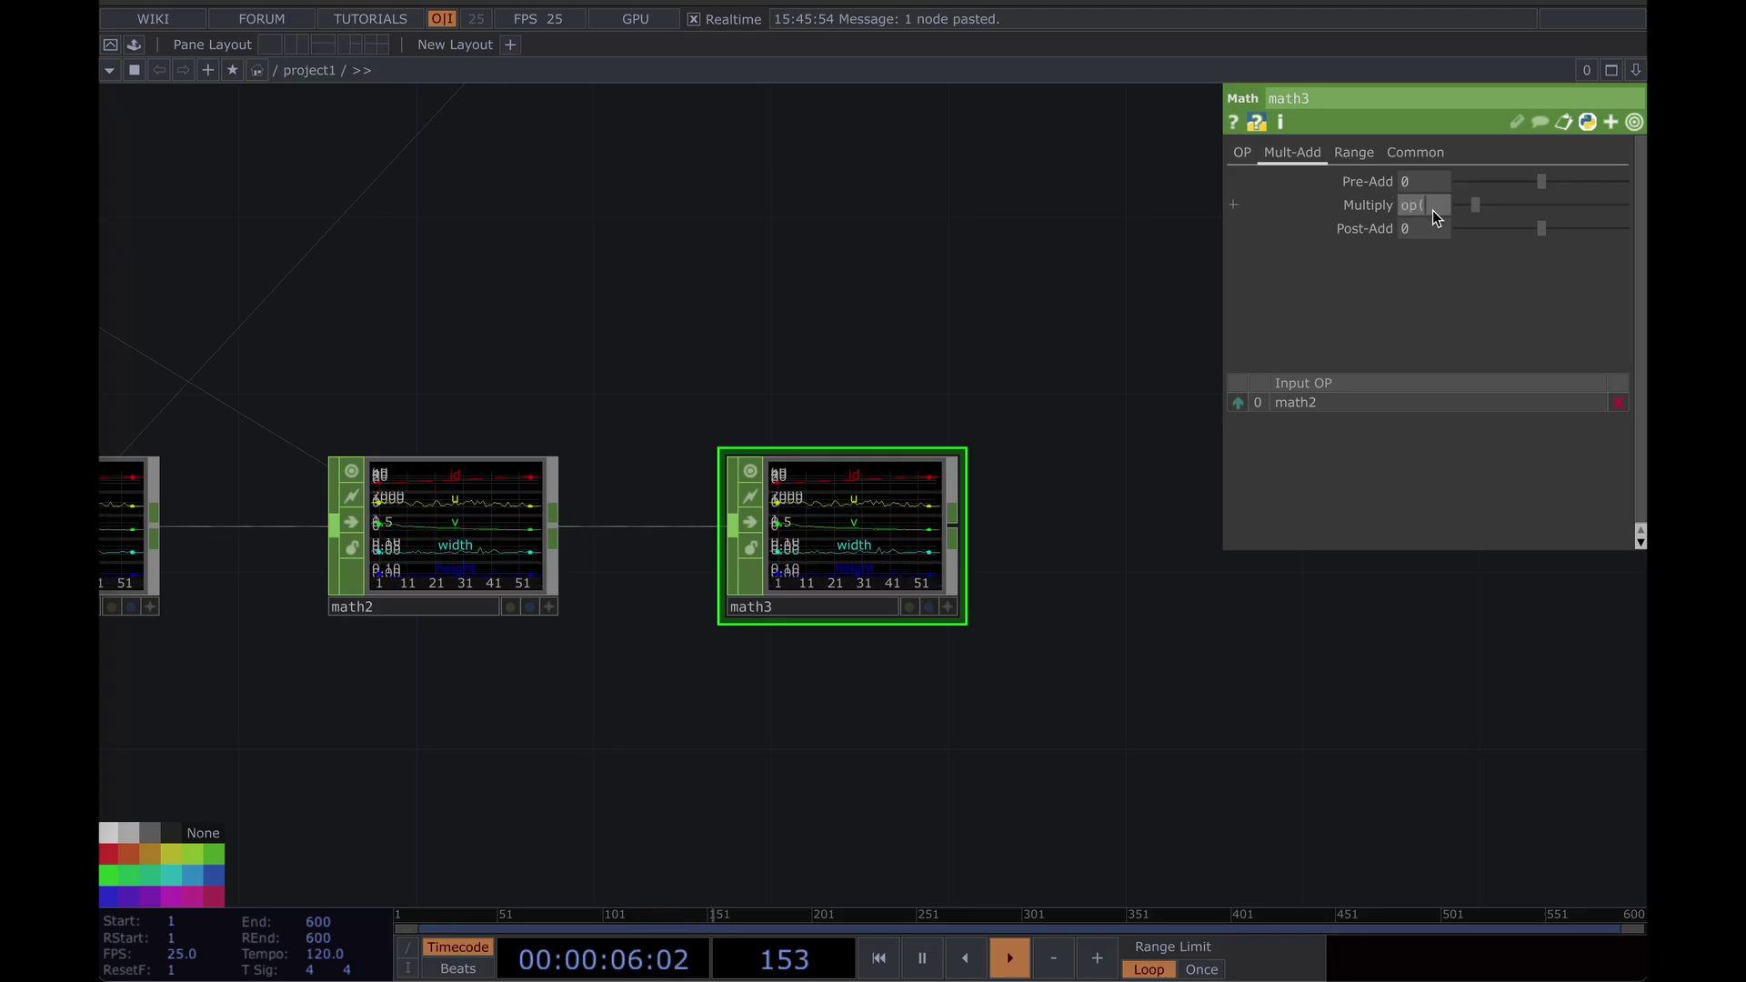
type("'video(")
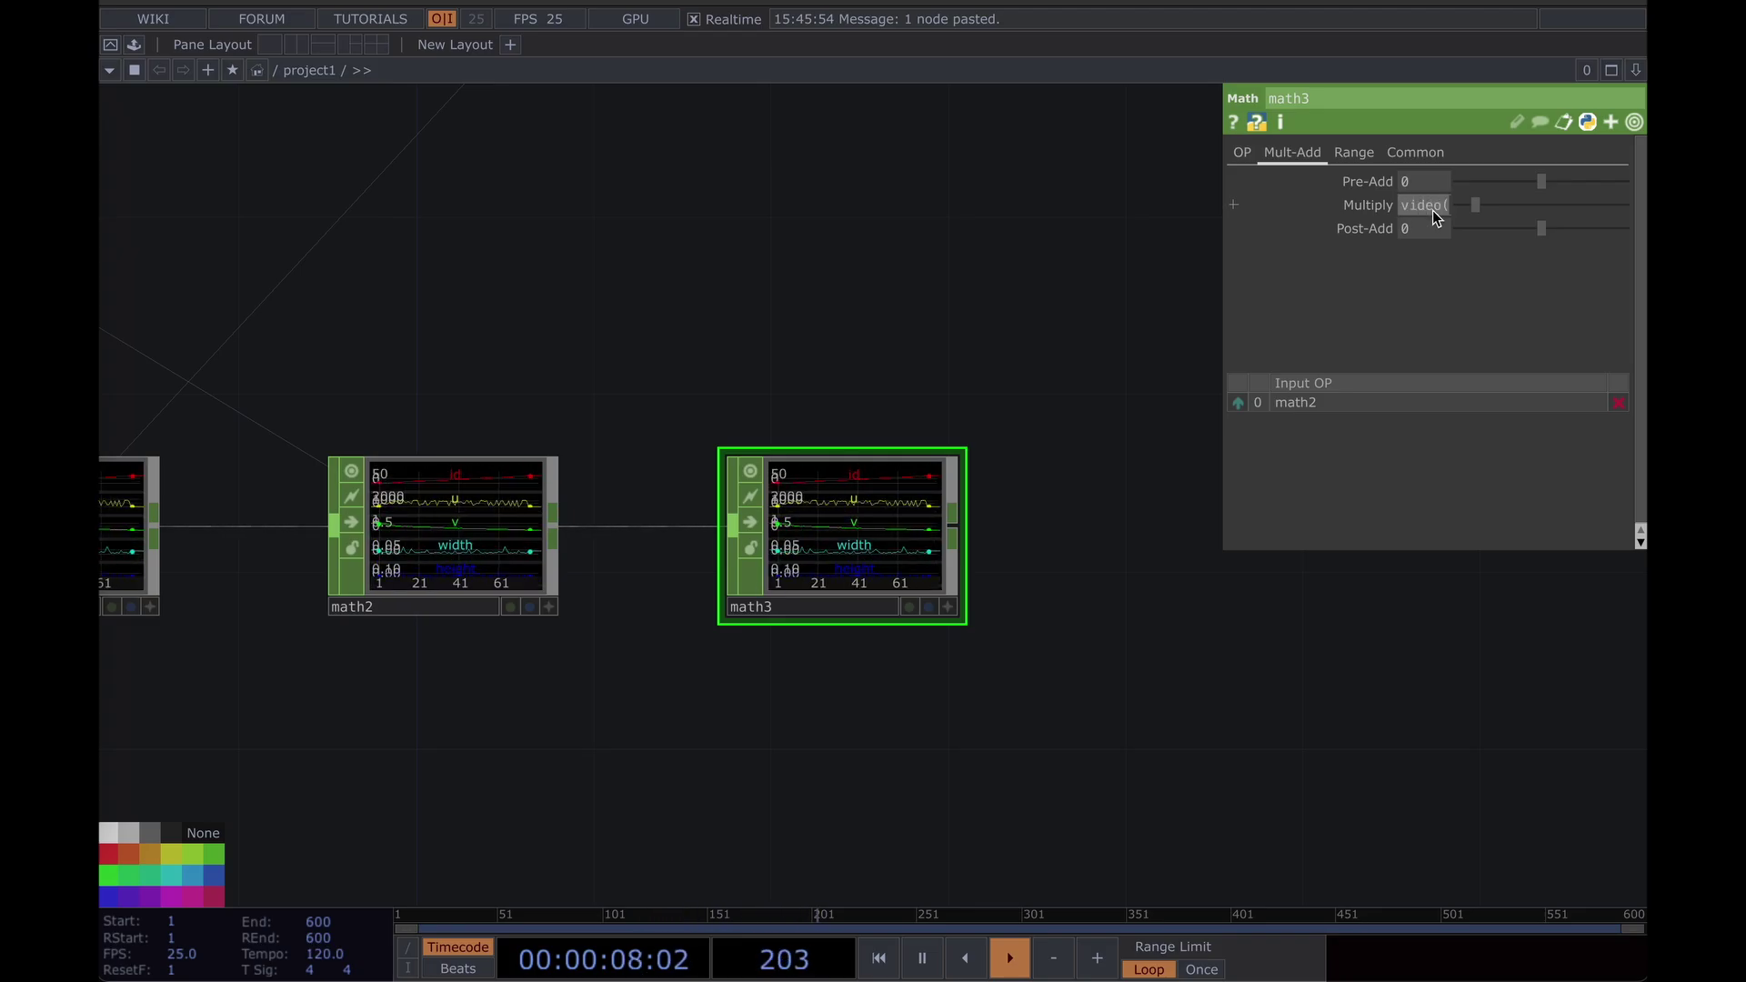
key("BackSpace")
type("').he")
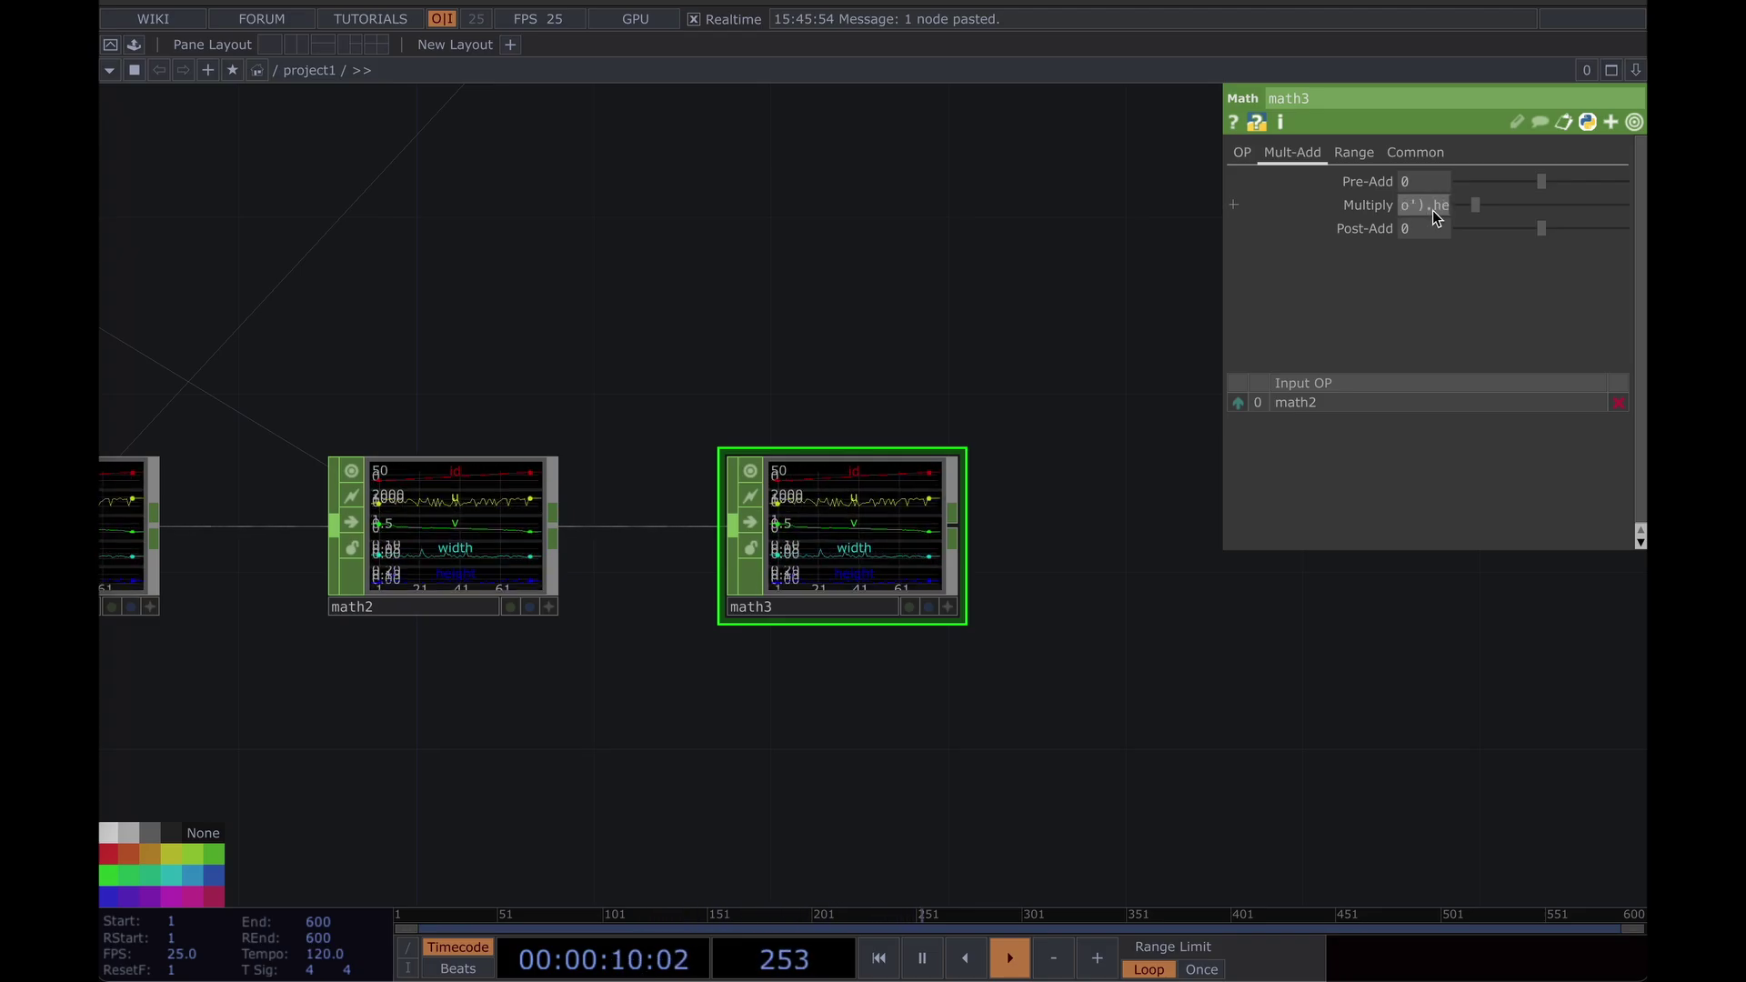
type("ig")
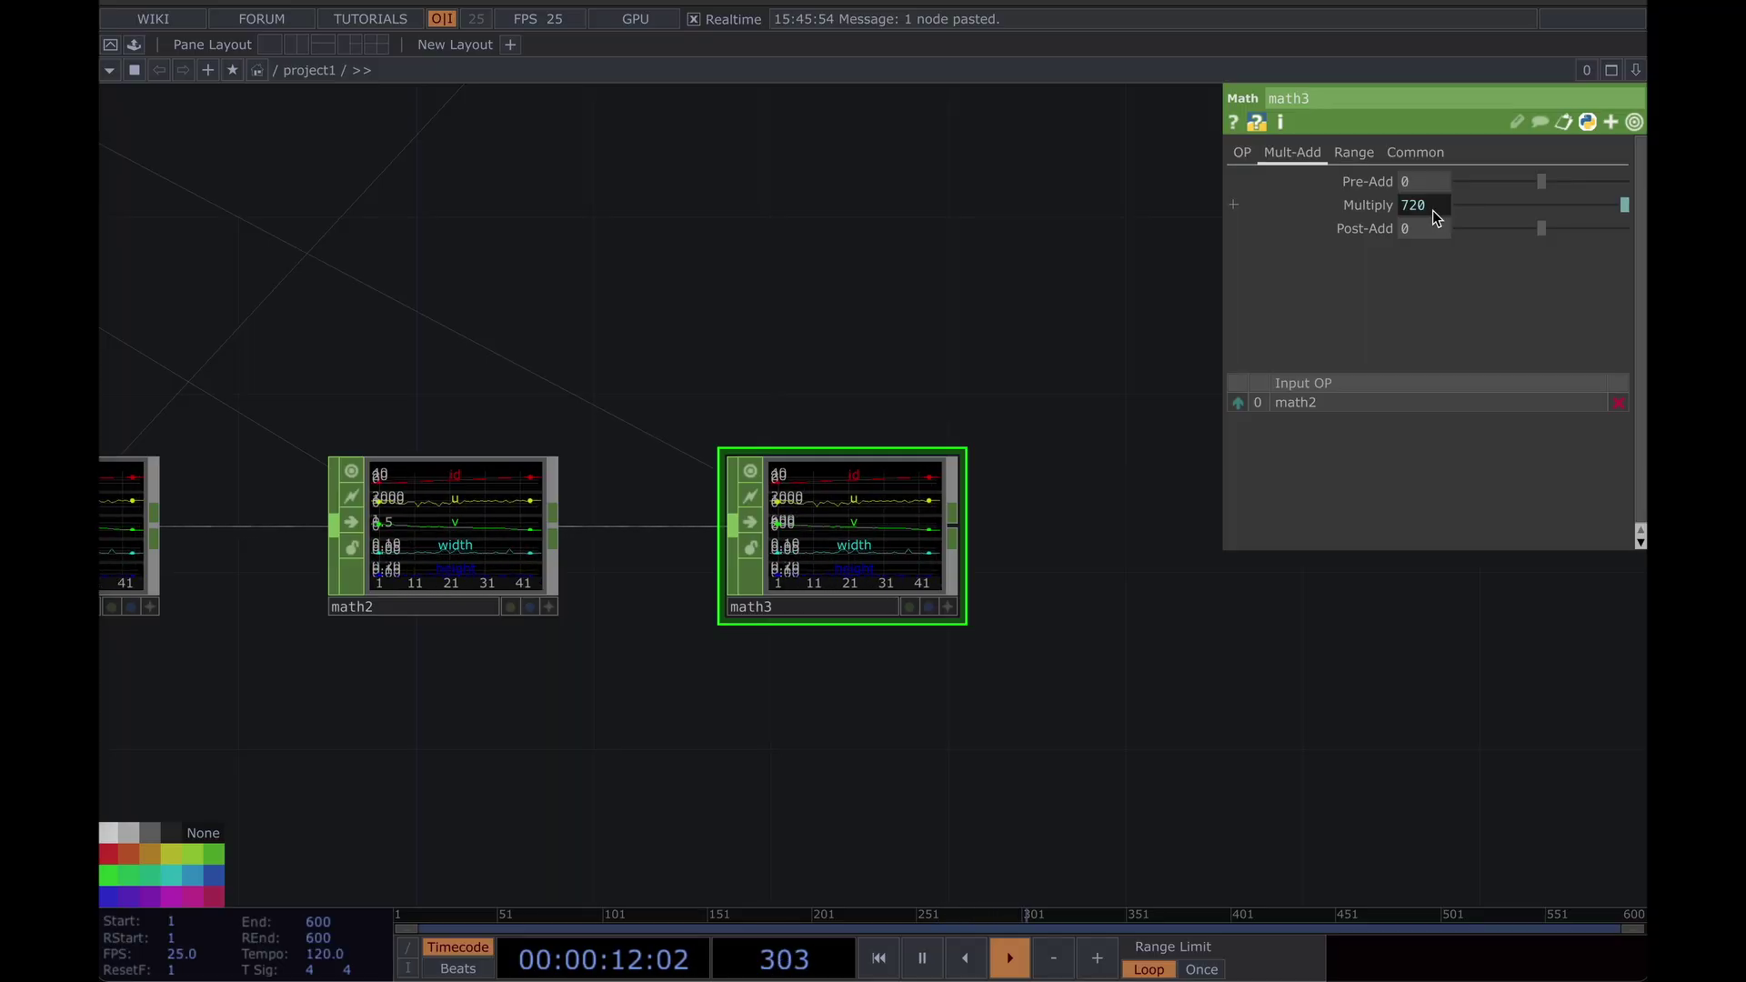
Add a Text TOP in the empty network area beyond math3.
left_click_drag(875, 357, 841, 362)
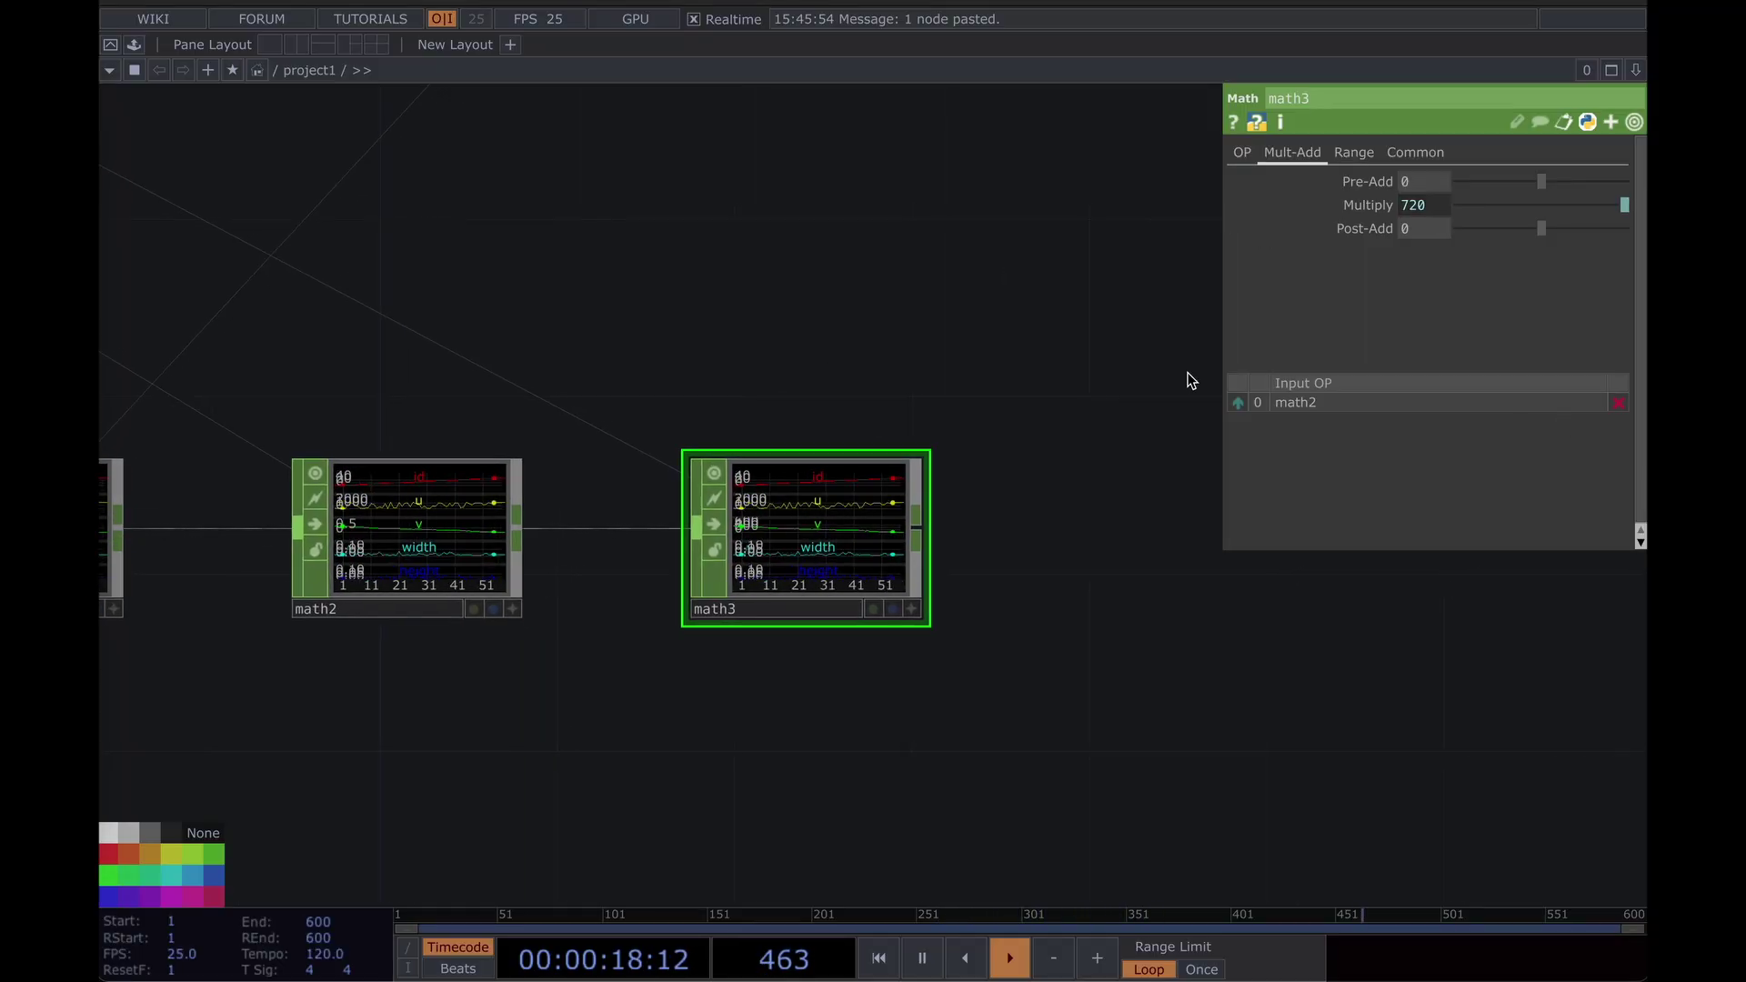
left_click_drag(787, 313, 400, 278)
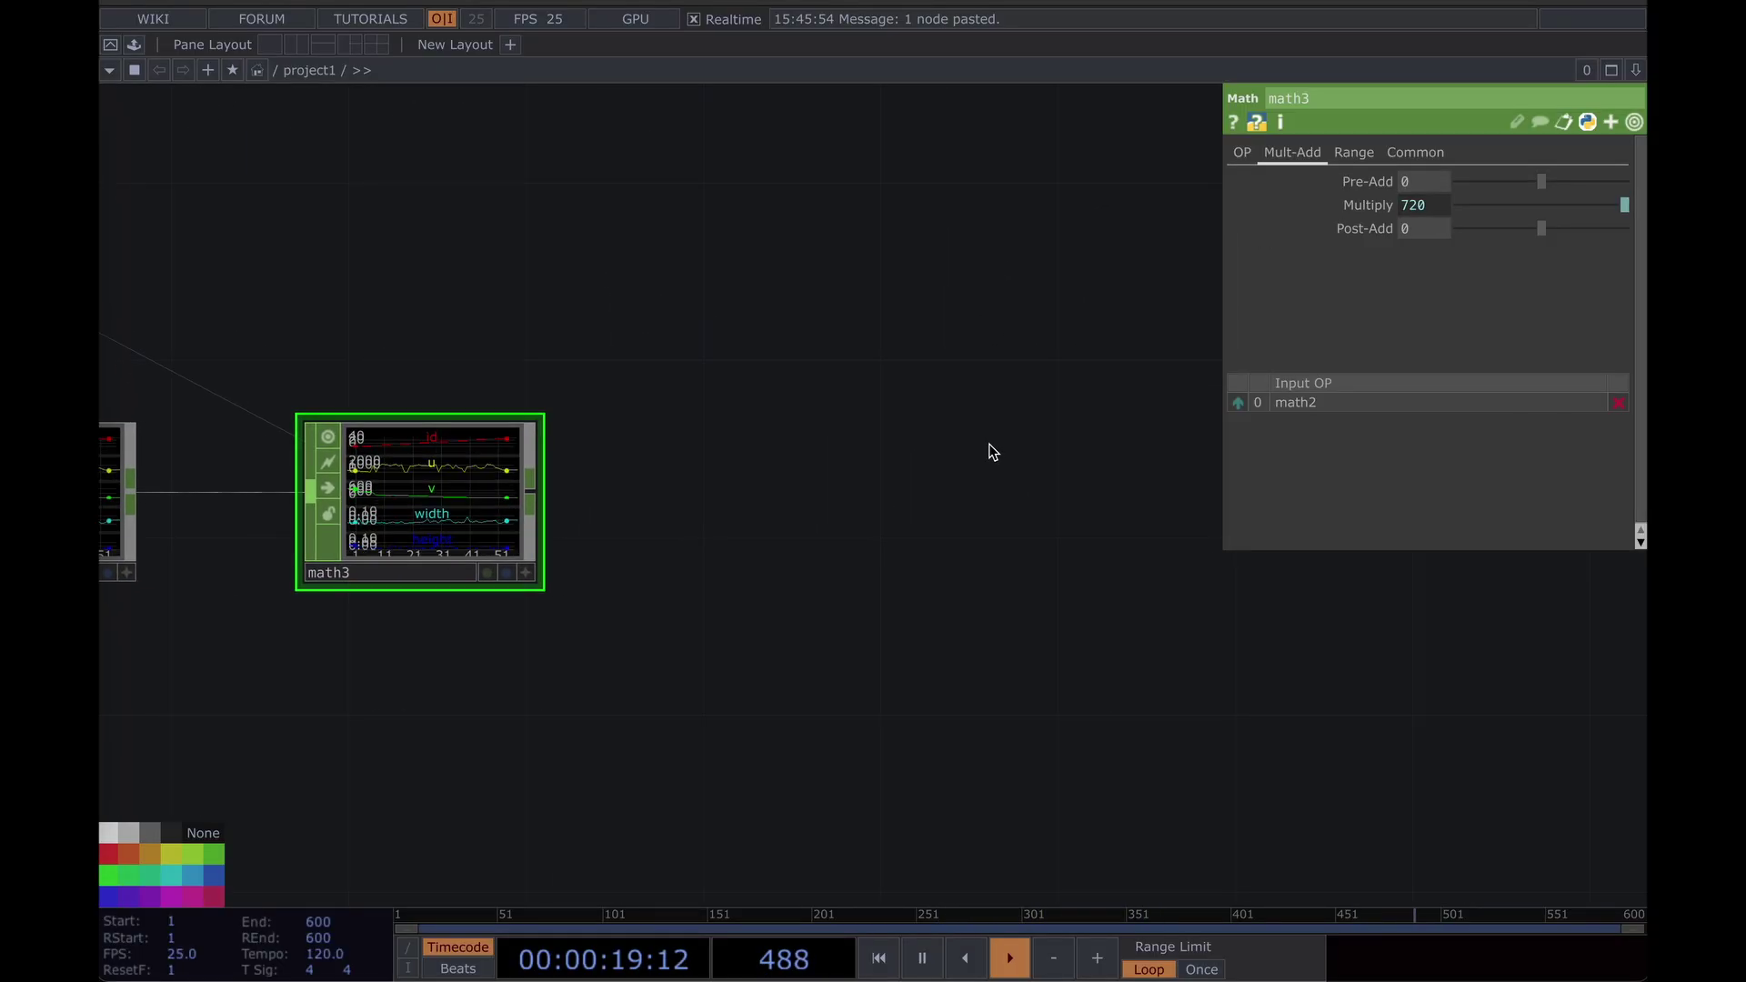
key("Tab")
left_click(699, 170)
type("tex")
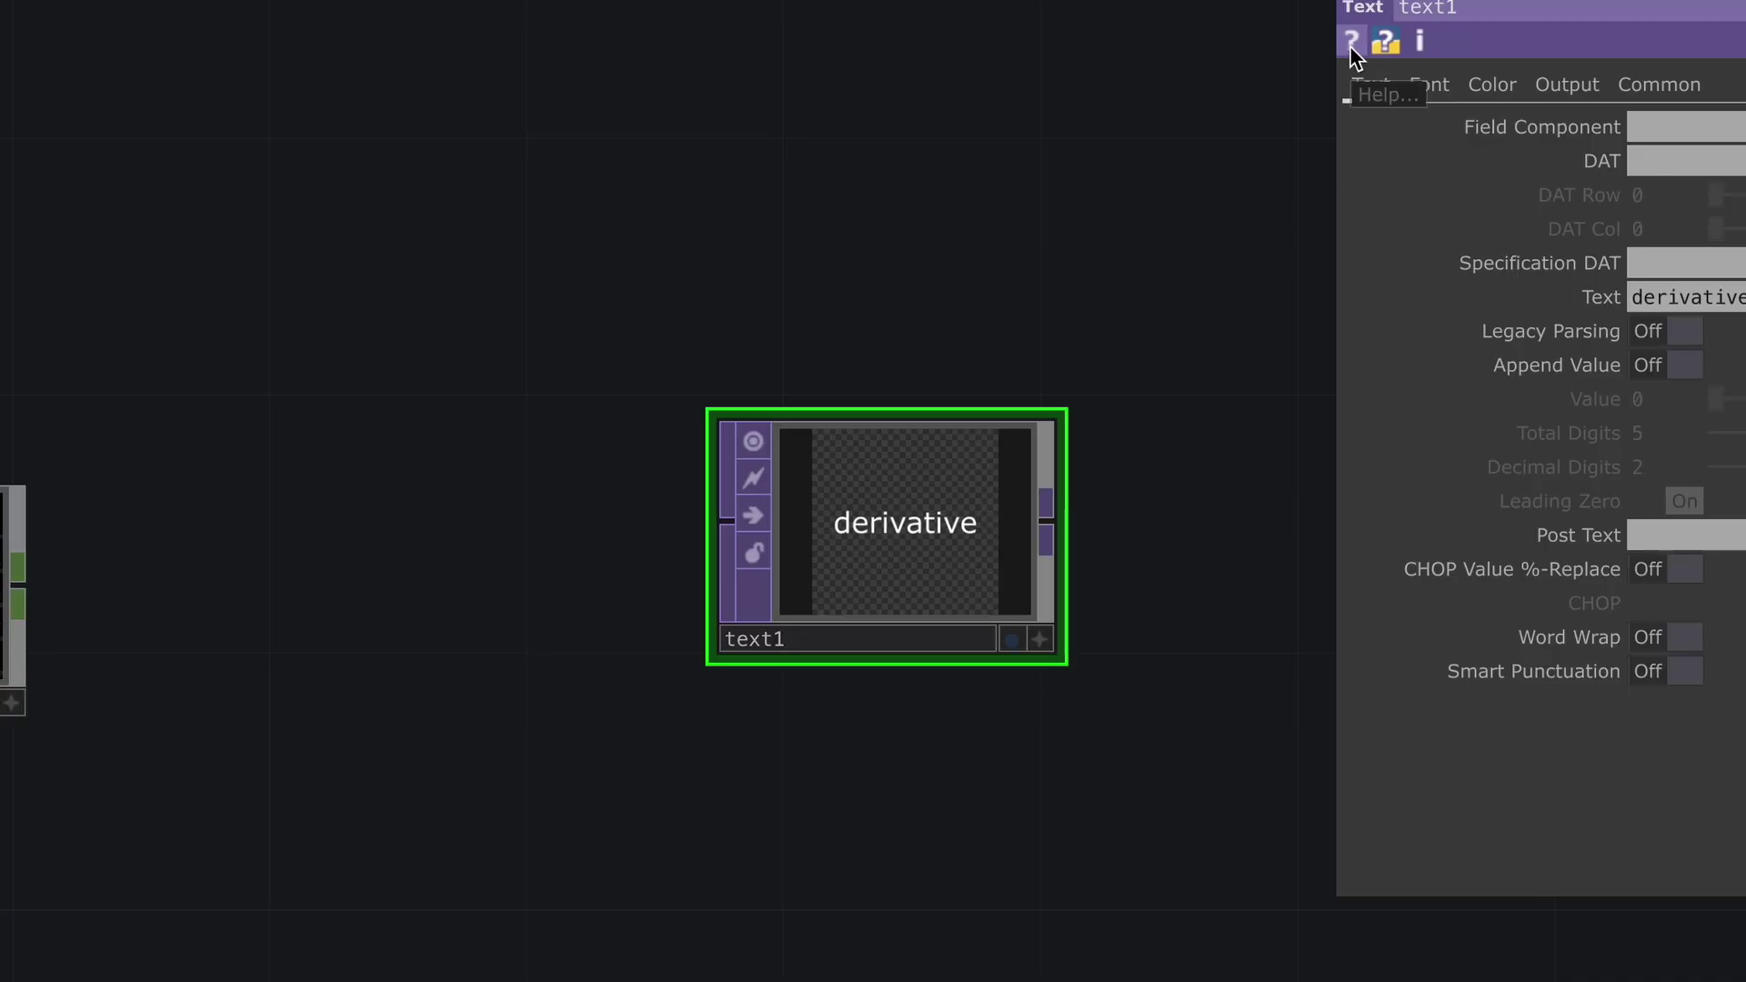
Consult the Text TOP help page for the column headers the Specification DAT table requires.
left_click(1361, 43)
scroll(767, 499, "down", 15)
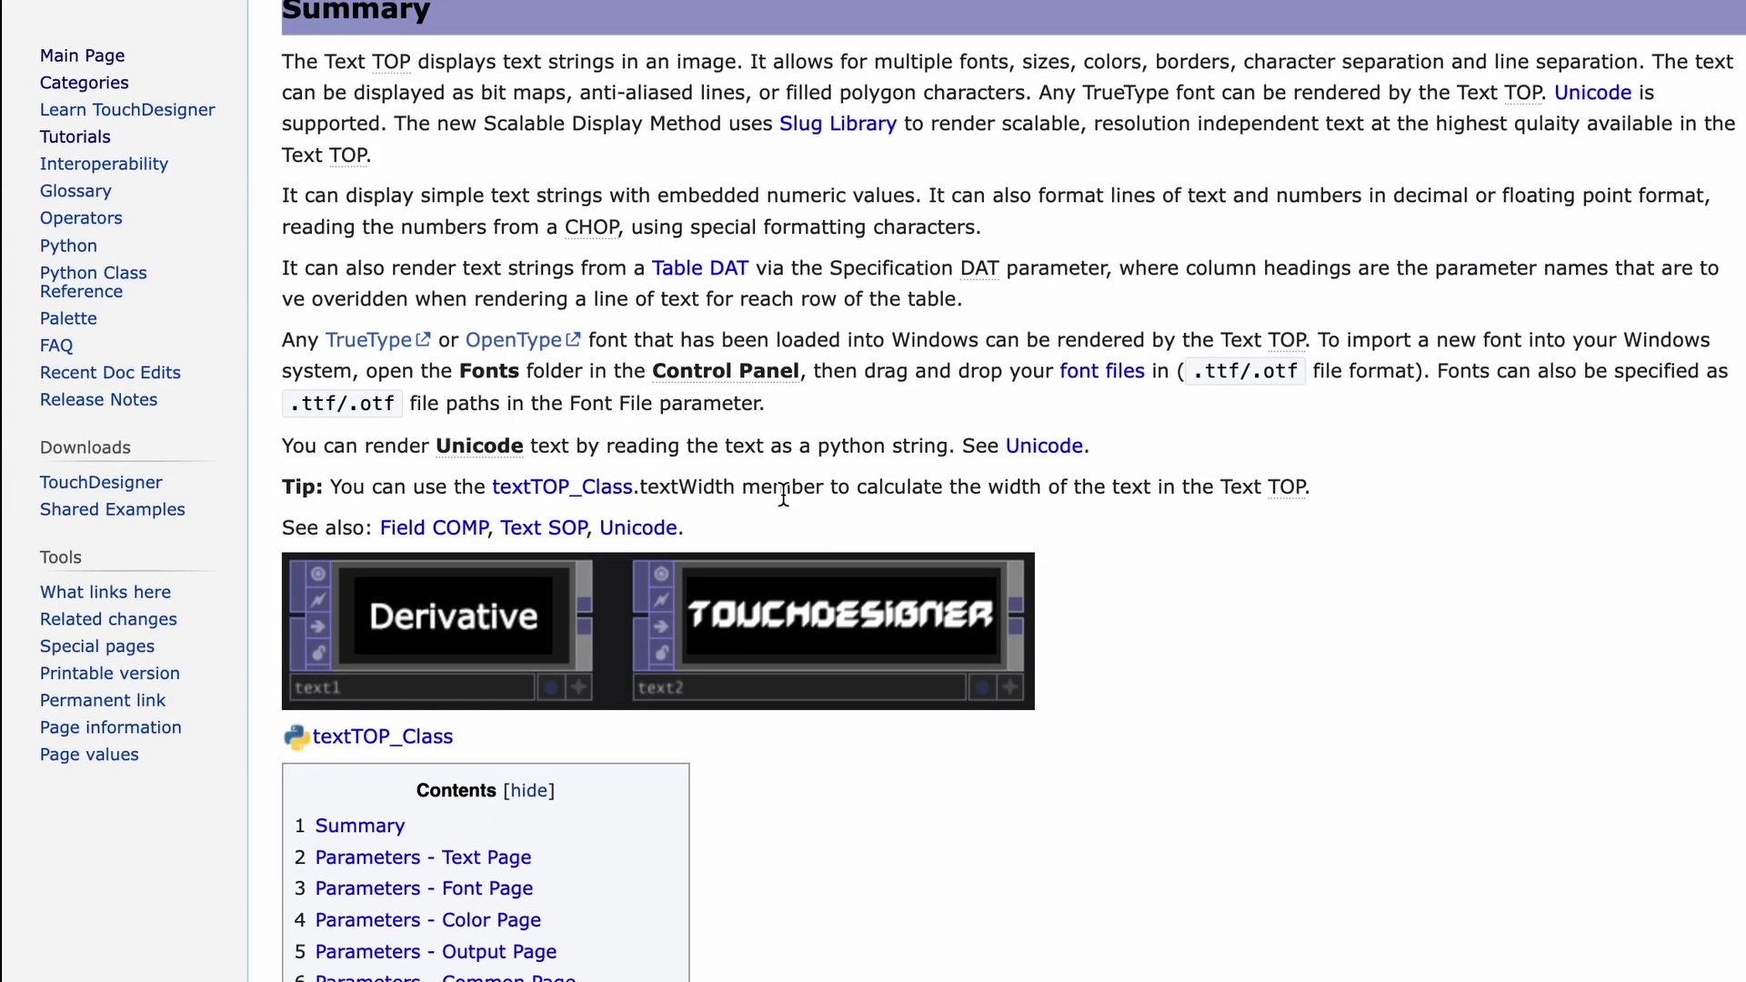
scroll(654, 451, "up", 2)
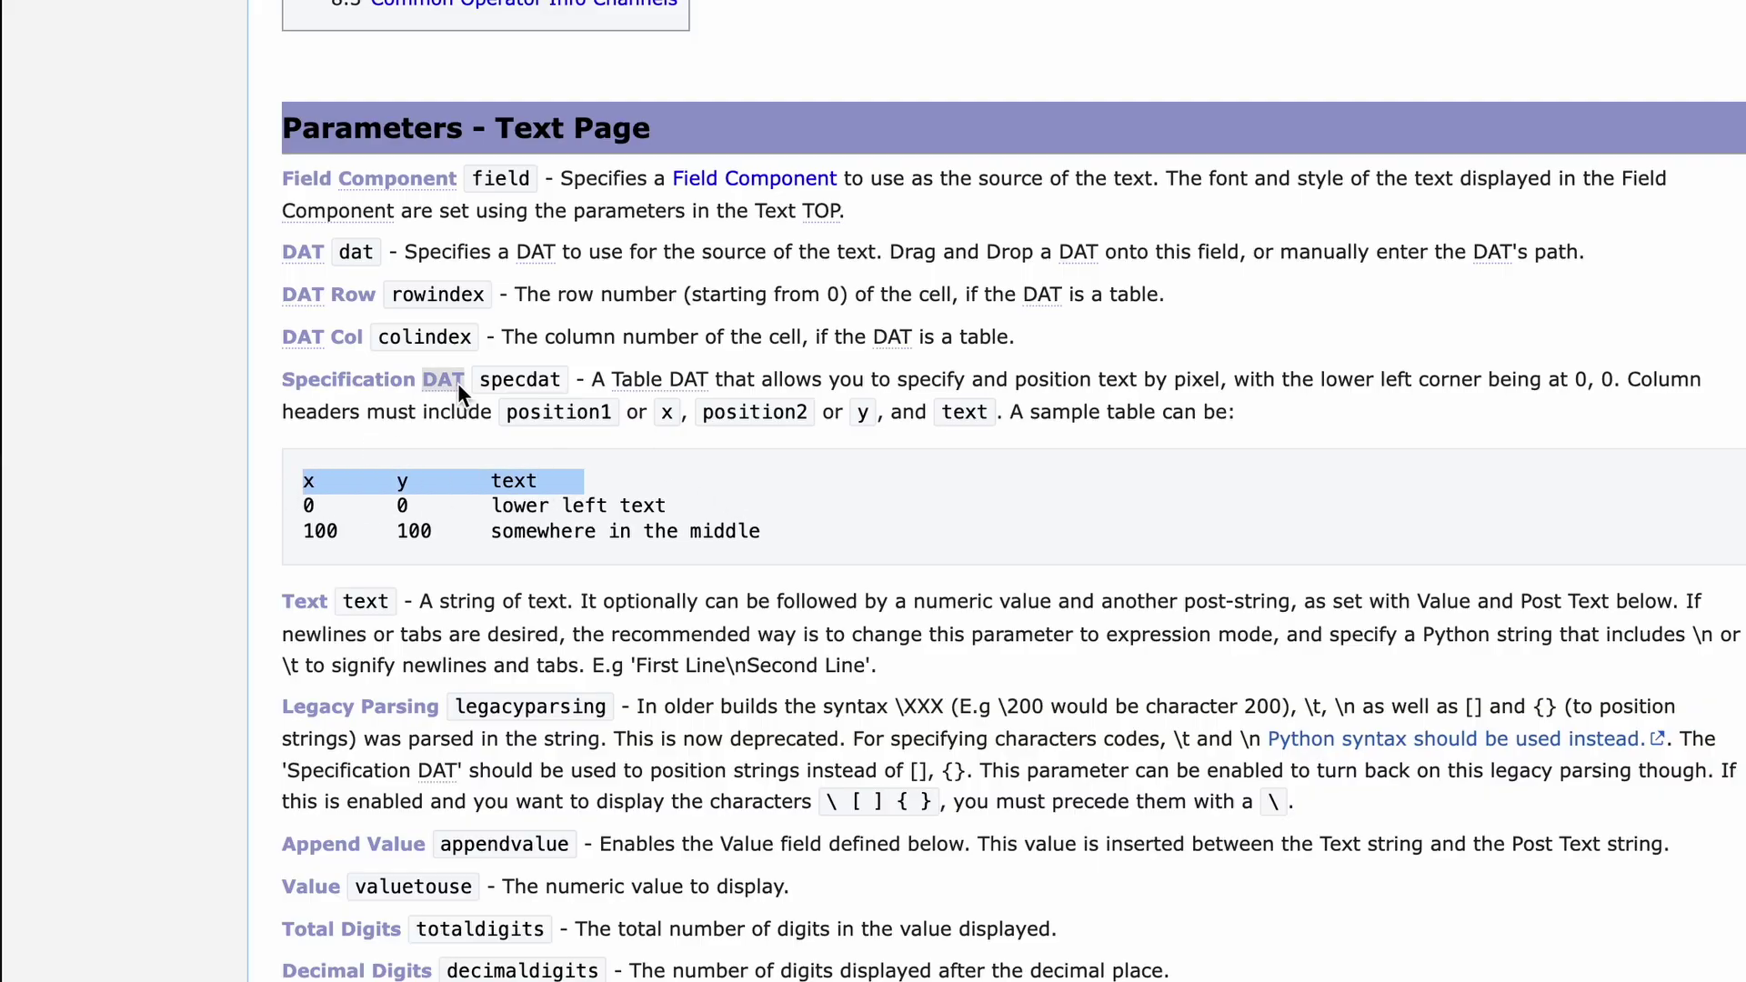
left_click_drag(471, 381, 280, 382)
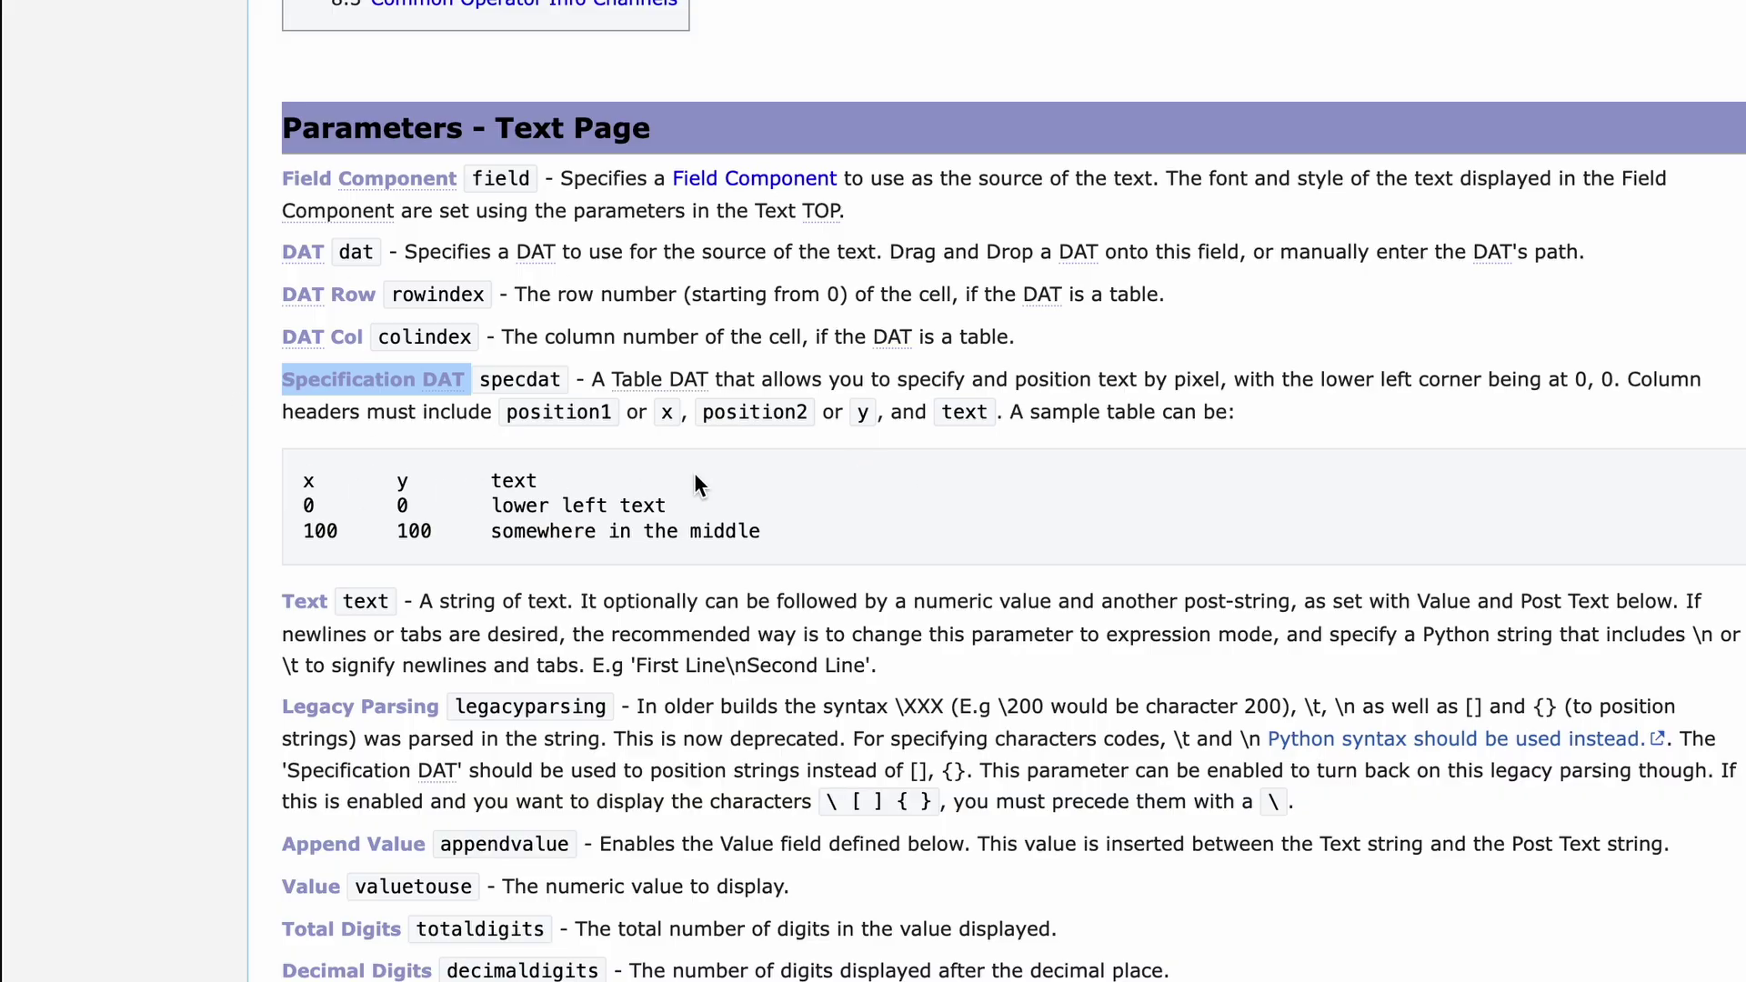
scroll(778, 456, "down", 1)
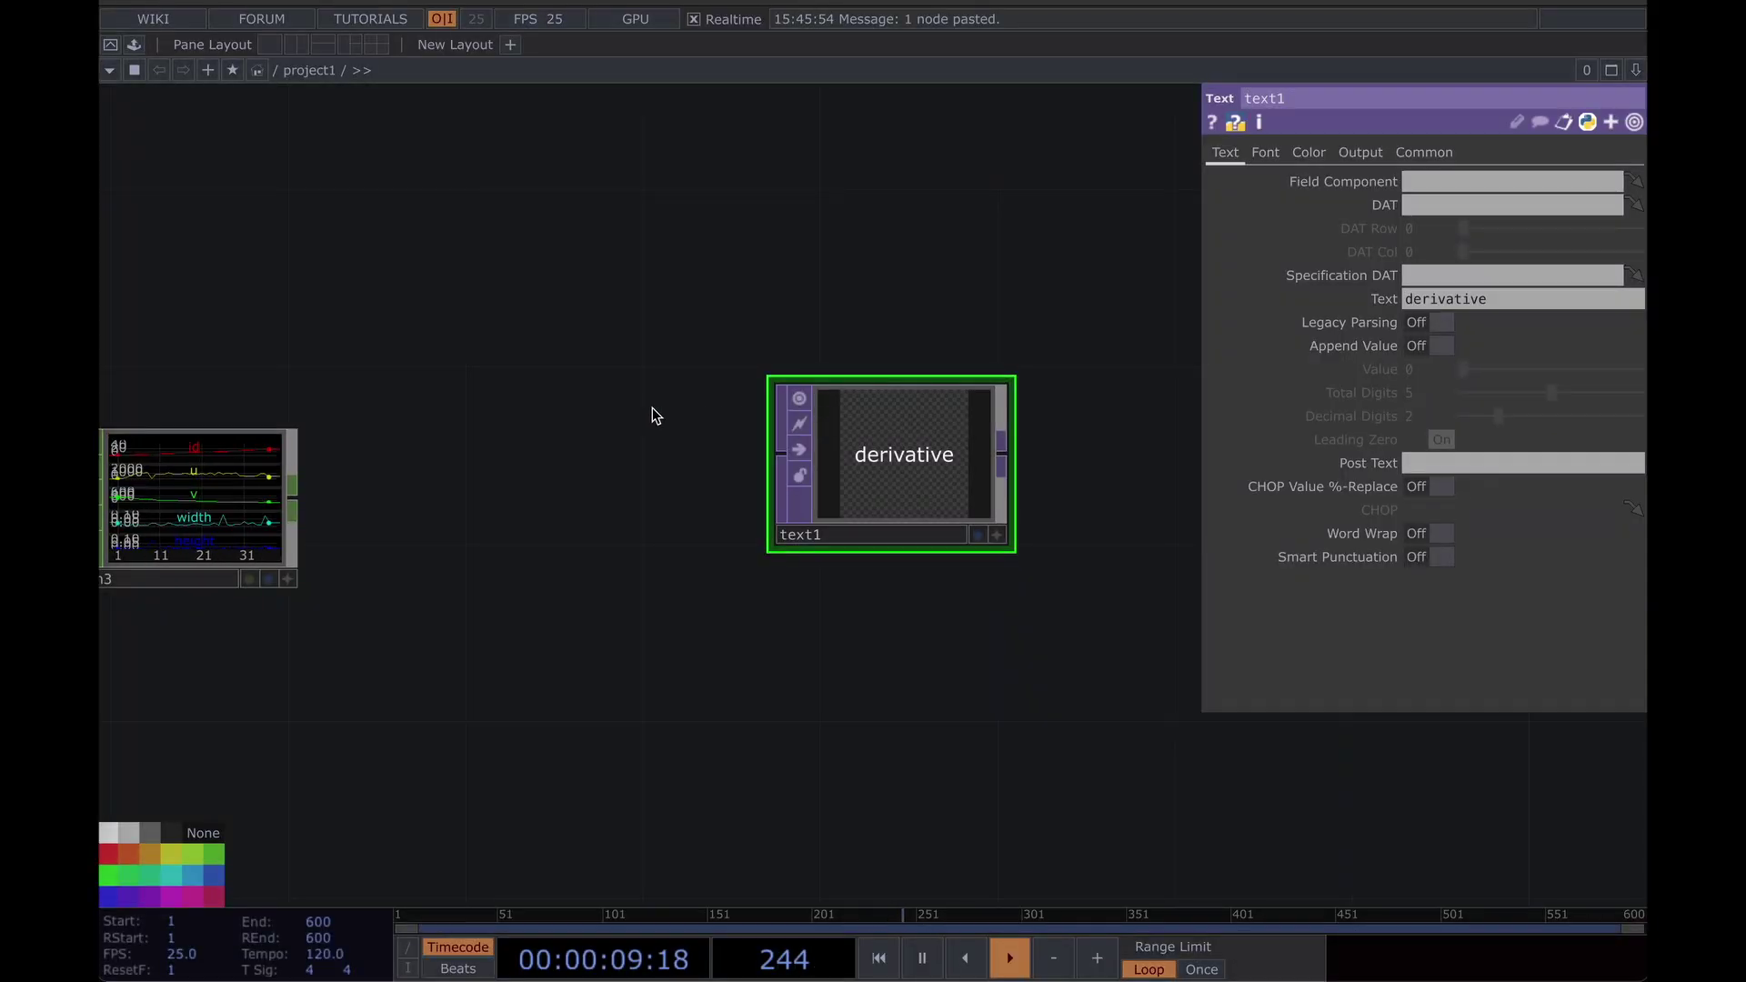
Move text1 farther from math3 and add a Rename CHOP wired to math3's output.
left_click_drag(652, 407, 742, 411)
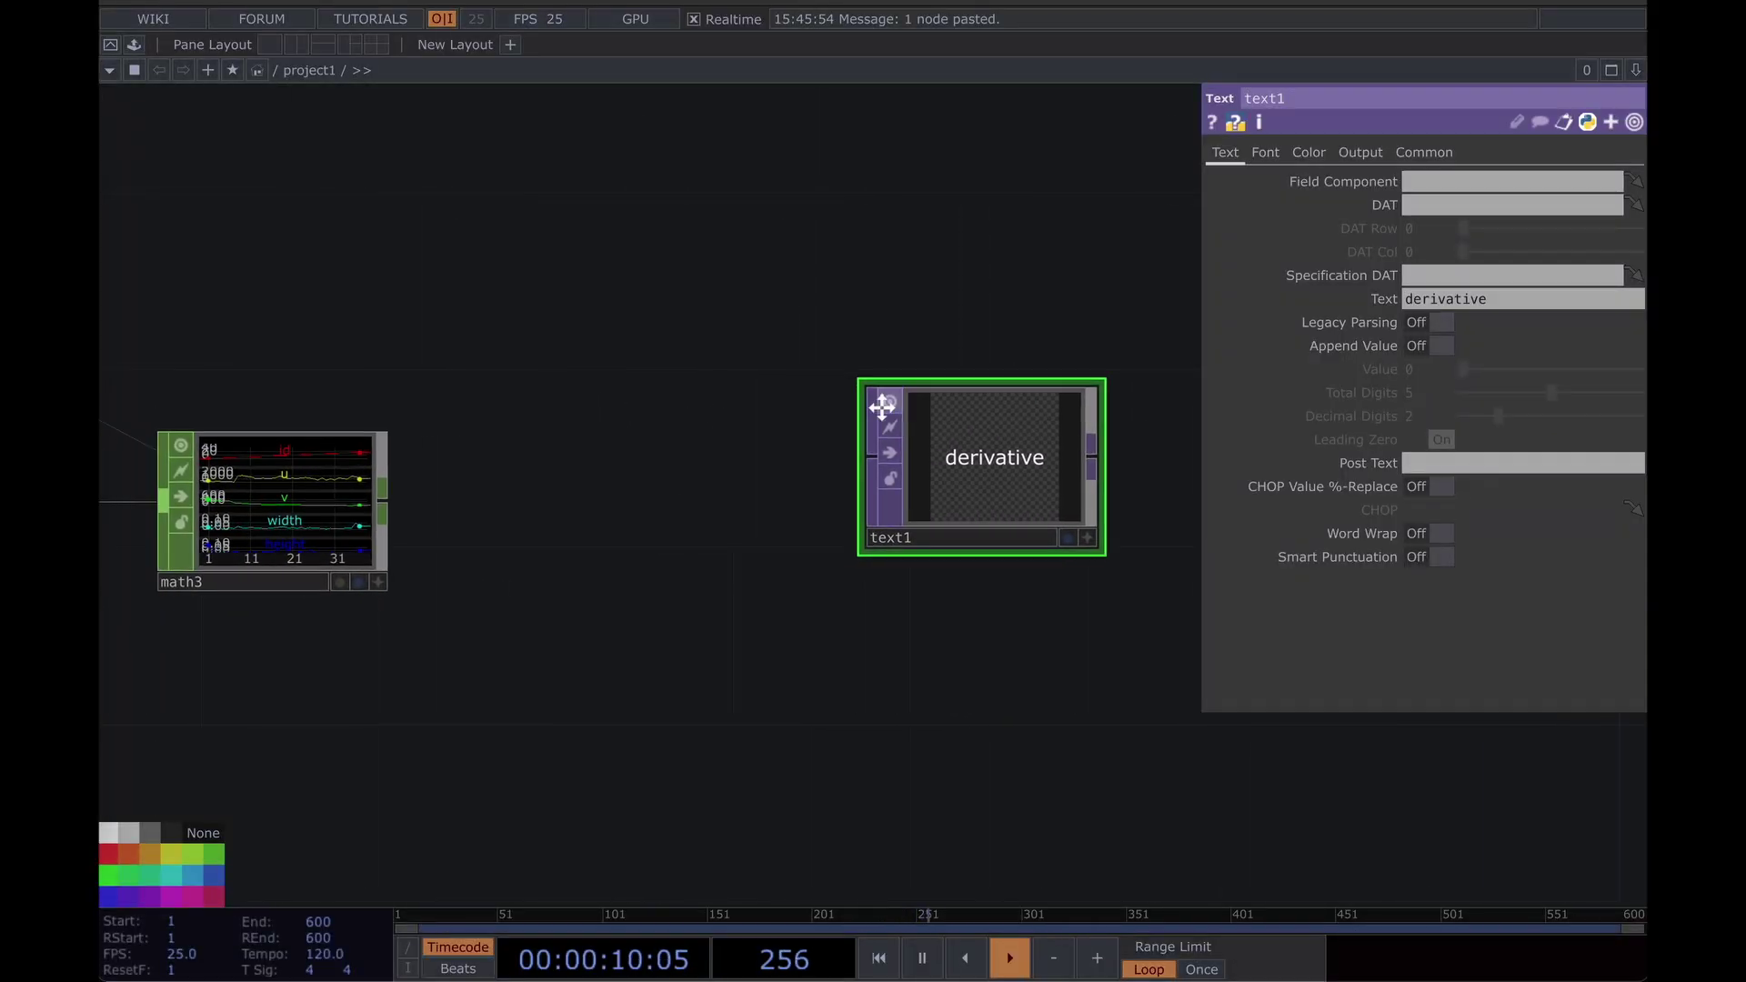
left_click_drag(882, 407, 1024, 405)
scroll(406, 460, "up", 3)
left_click_drag(656, 531, 595, 528)
right_click(504, 510)
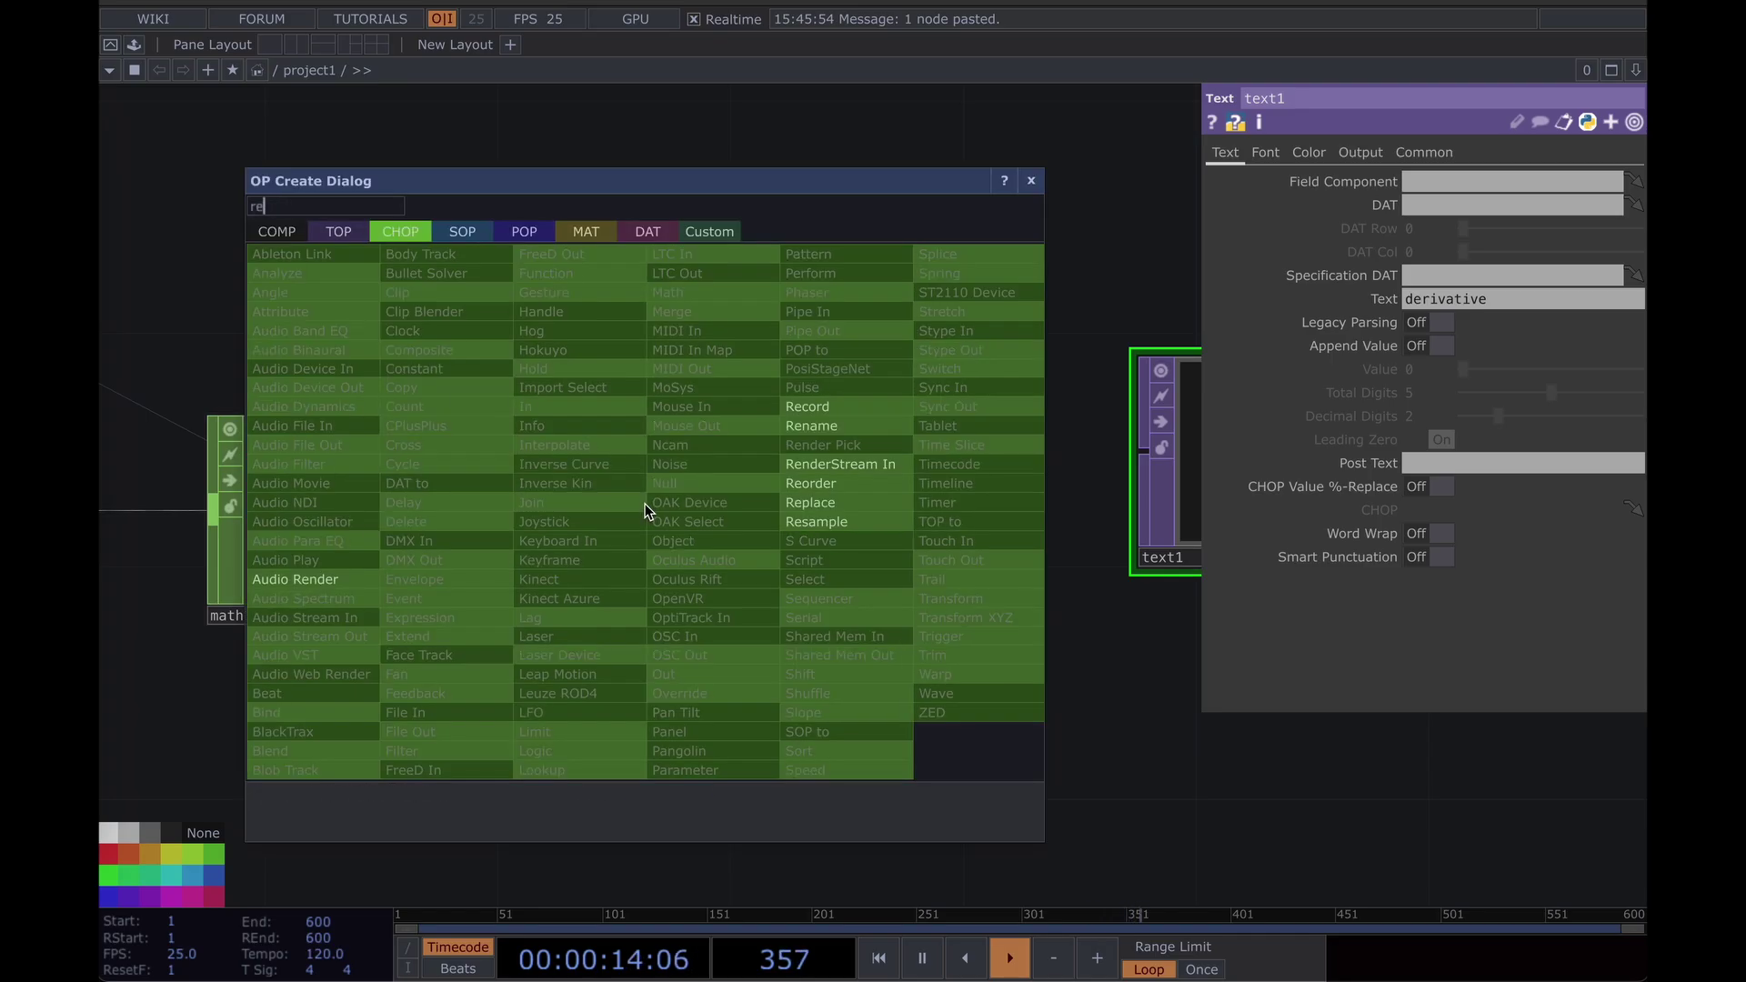
left_click(831, 423)
left_click(756, 472)
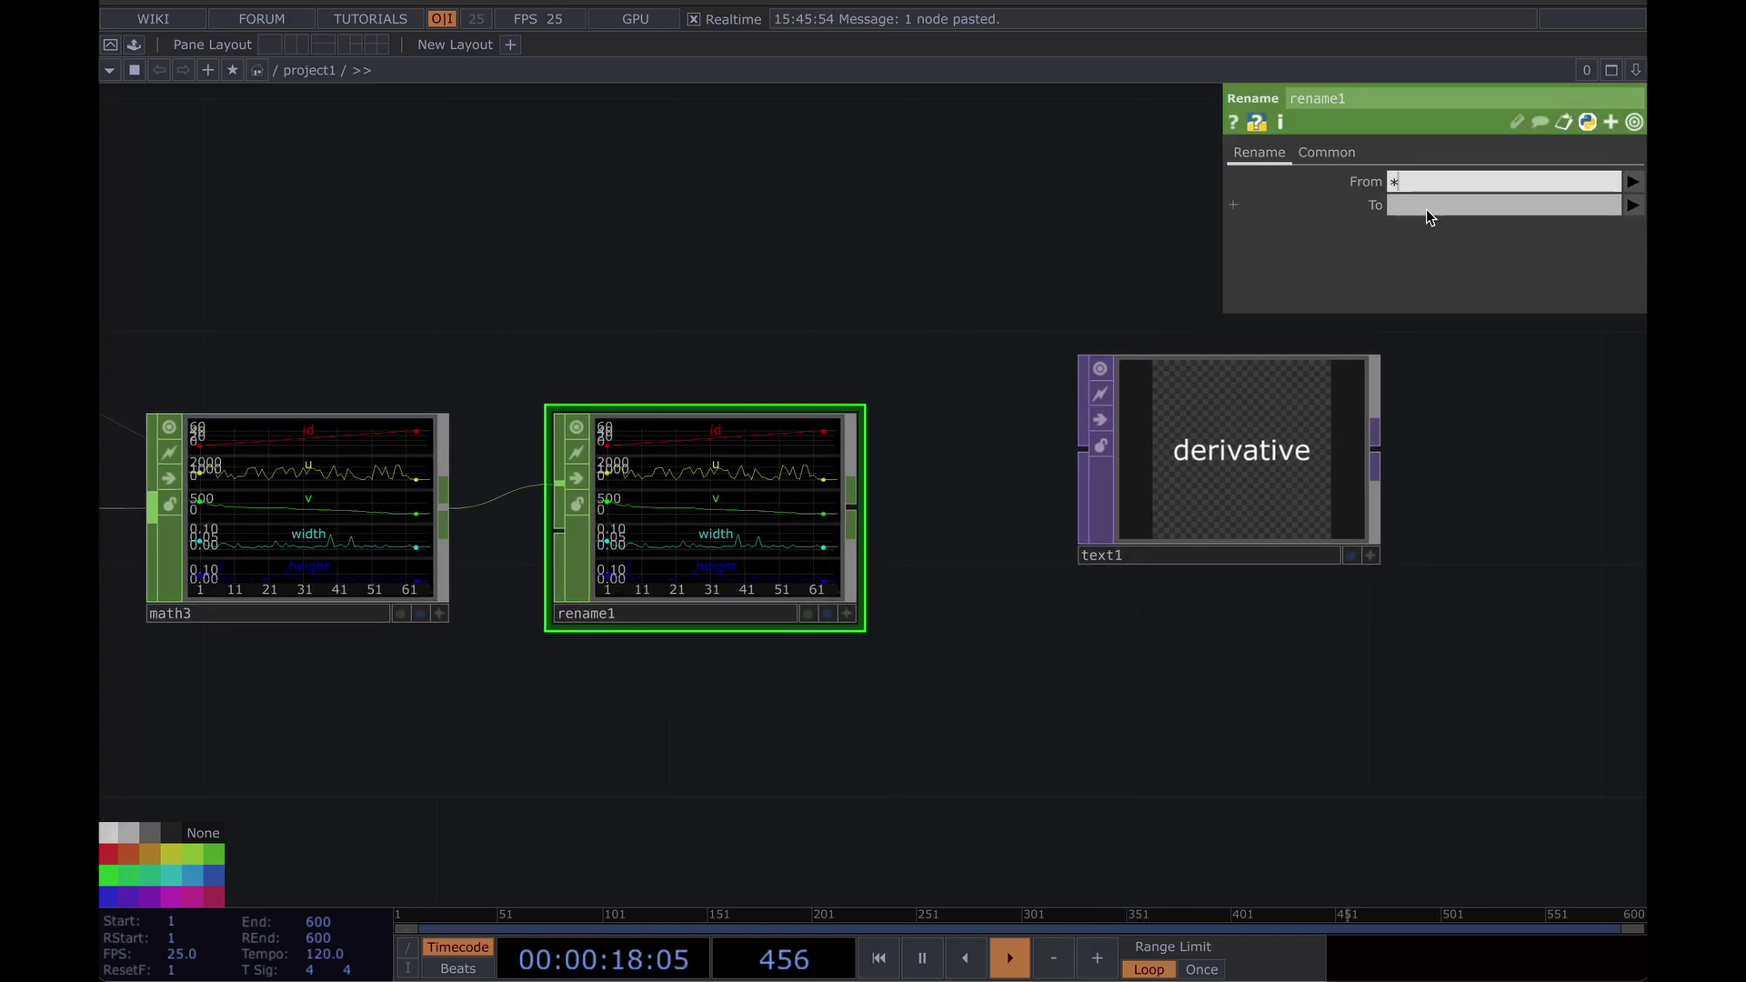
Set rename1 to rename all incoming channels to text x y.
left_click(1427, 209)
type("text x y")
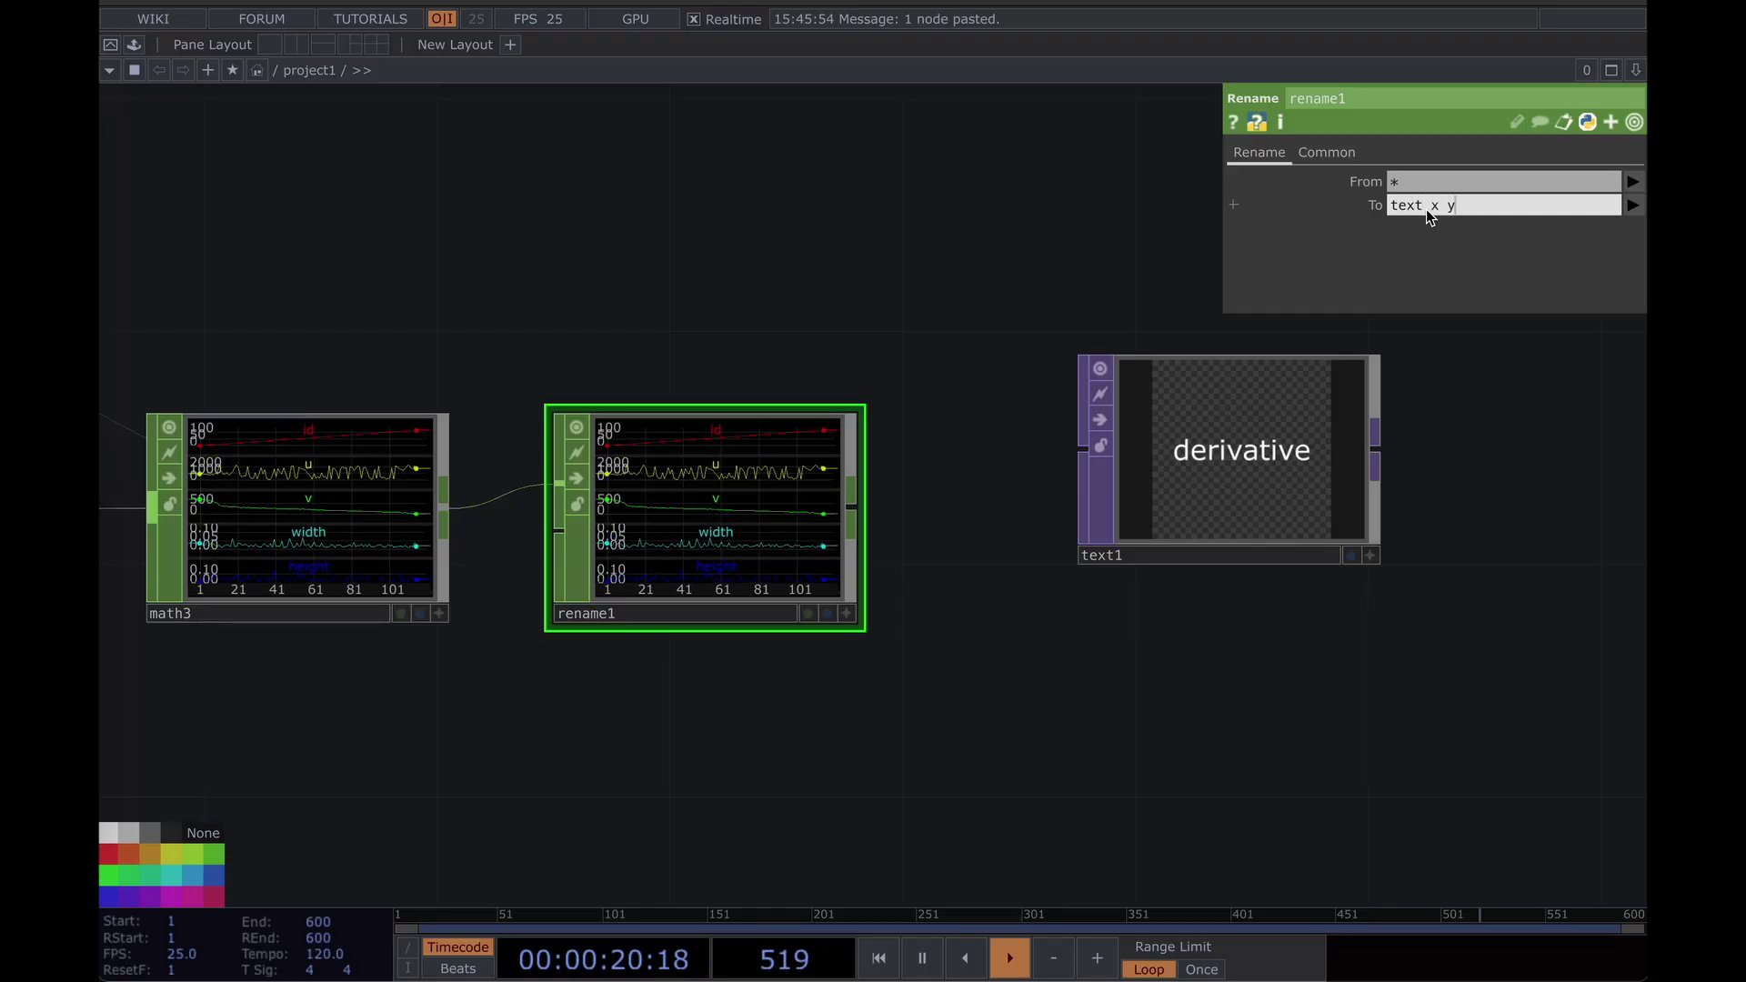
key("Return")
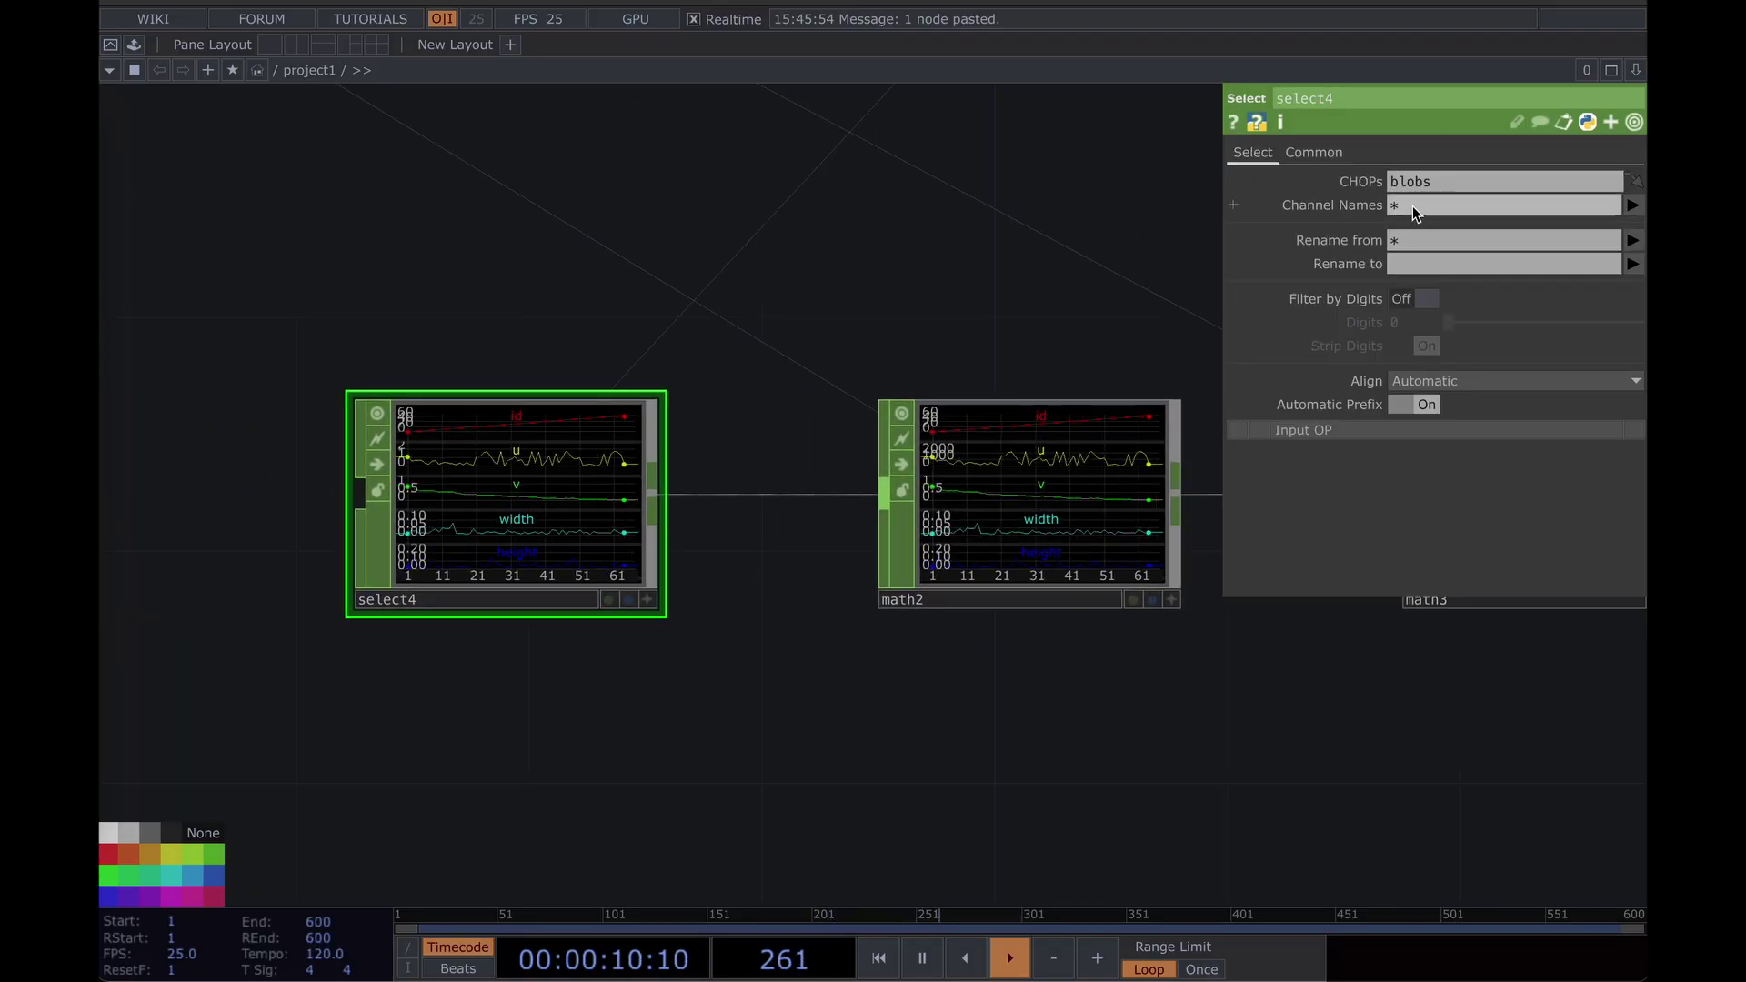
Restrict select4's Channel Names to id u v.
left_click(1432, 206)
key("BackSpace")
type("id u v")
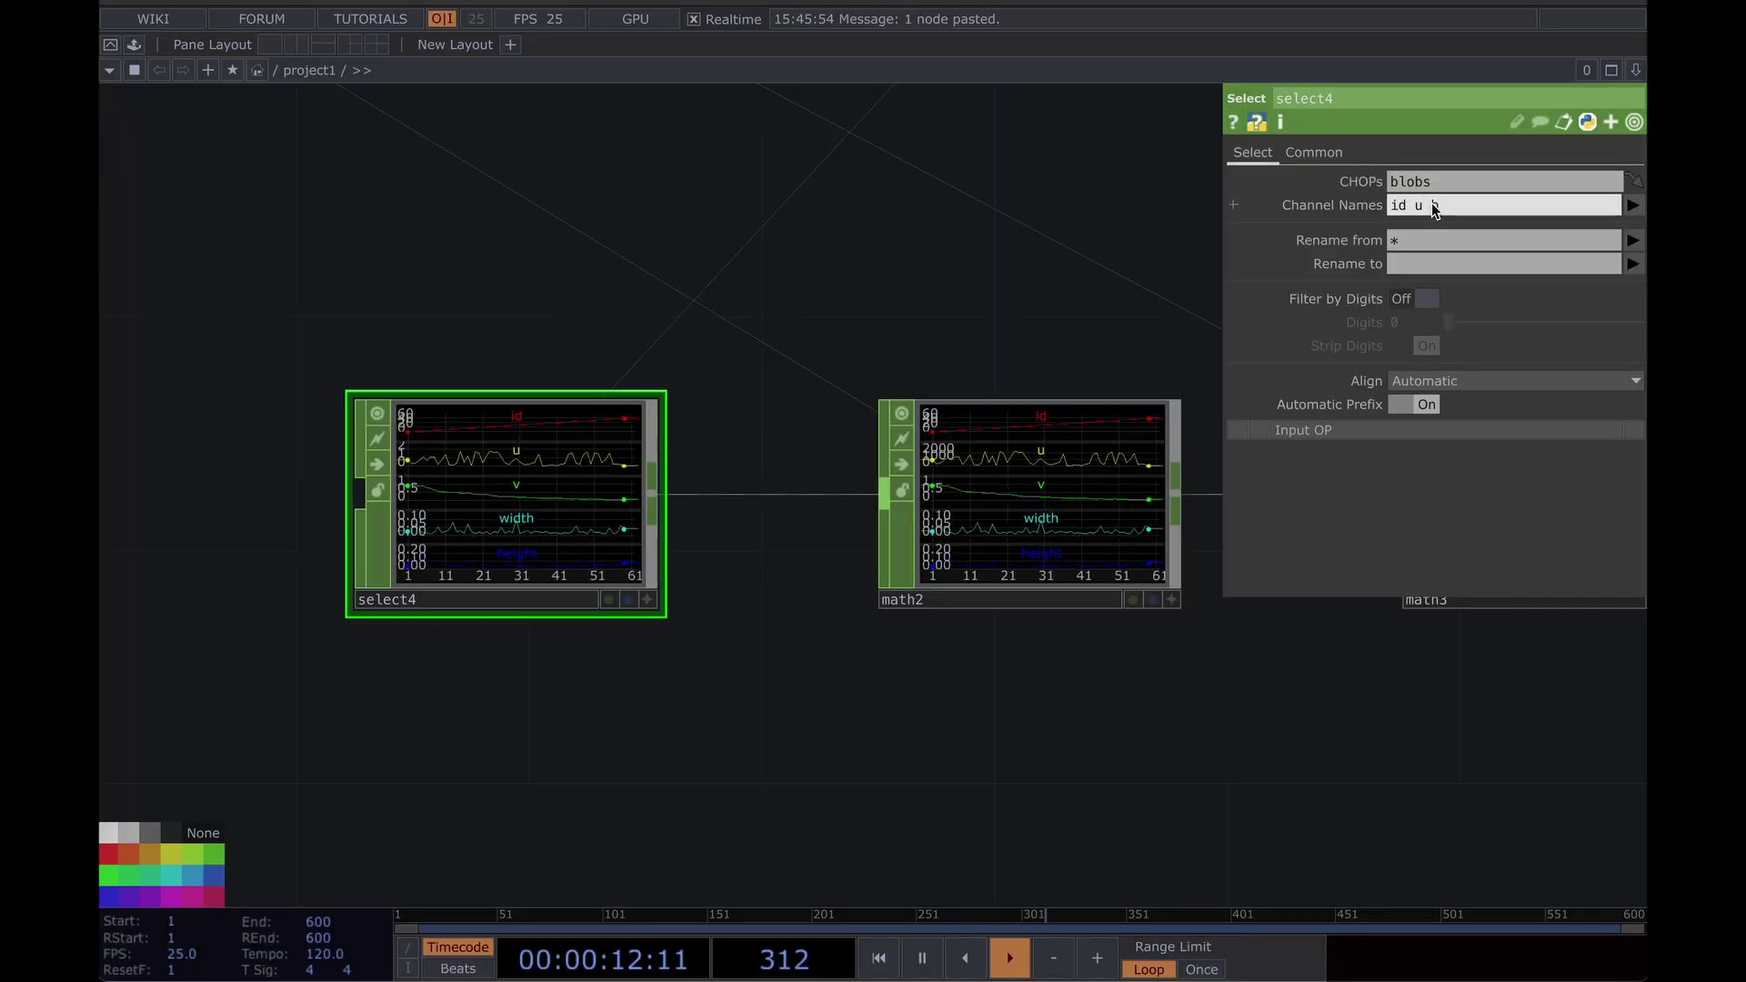
key("Return")
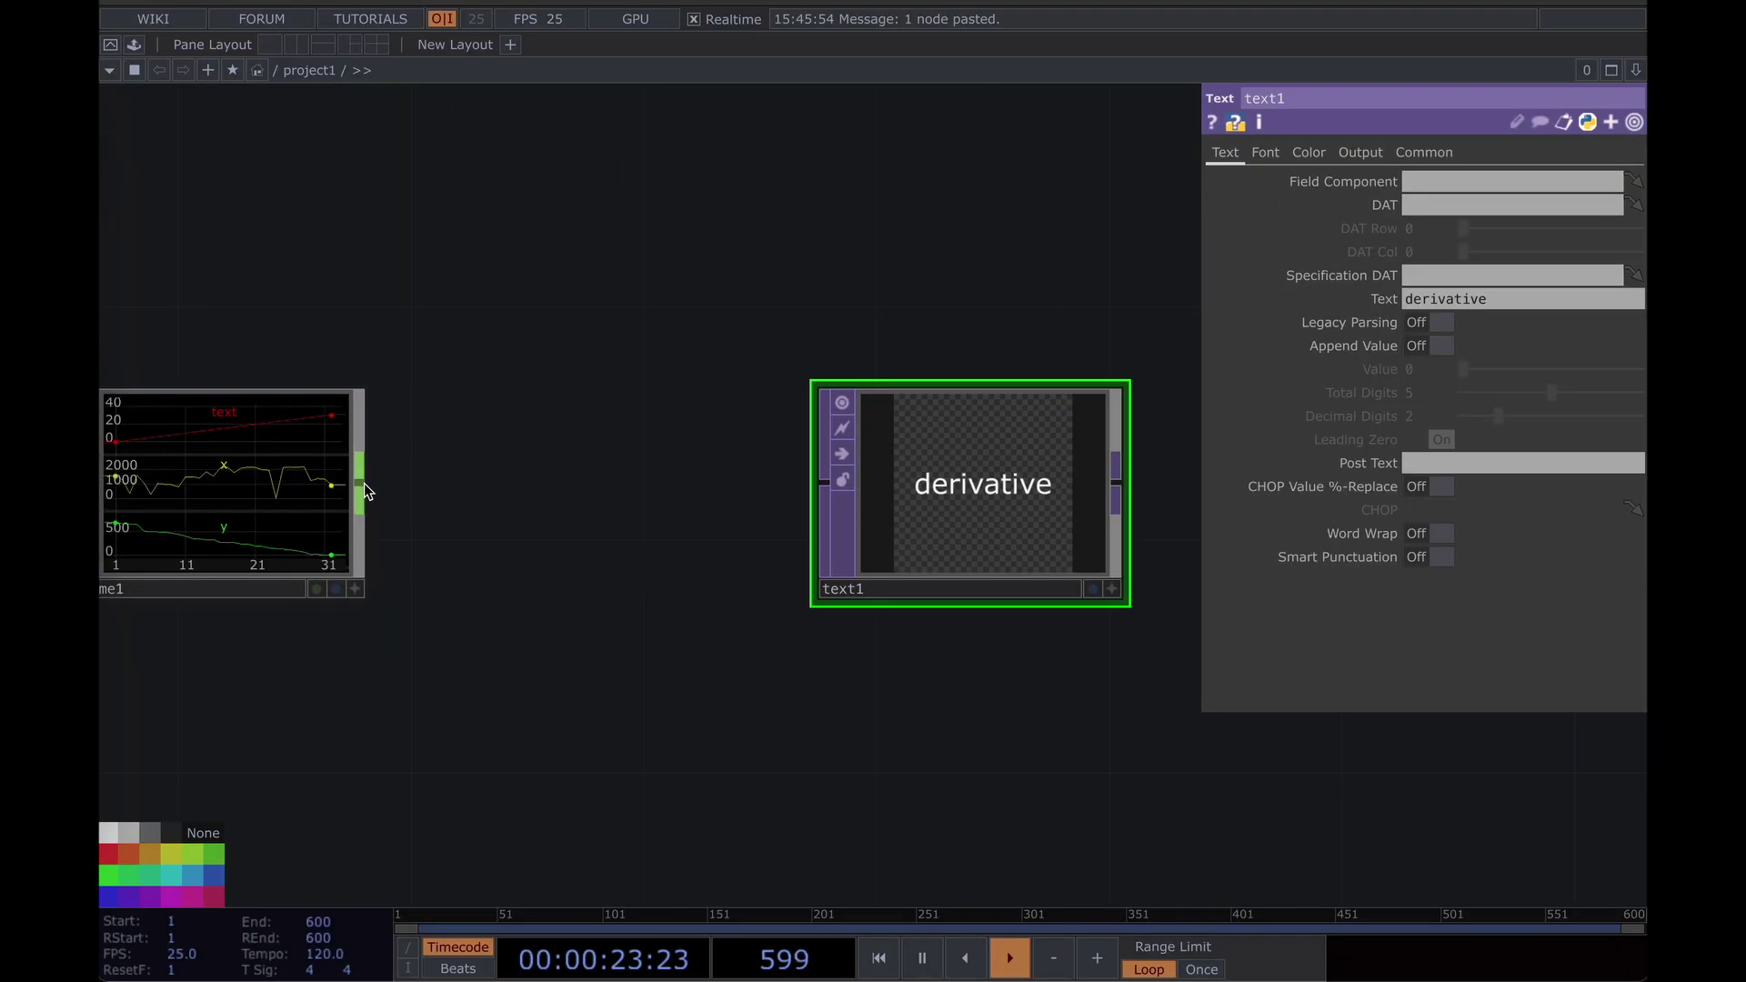
Convert rename1 to a table with a CHOP to DAT placed before text1, with Include Names on.
key("Tab")
left_click(517, 211)
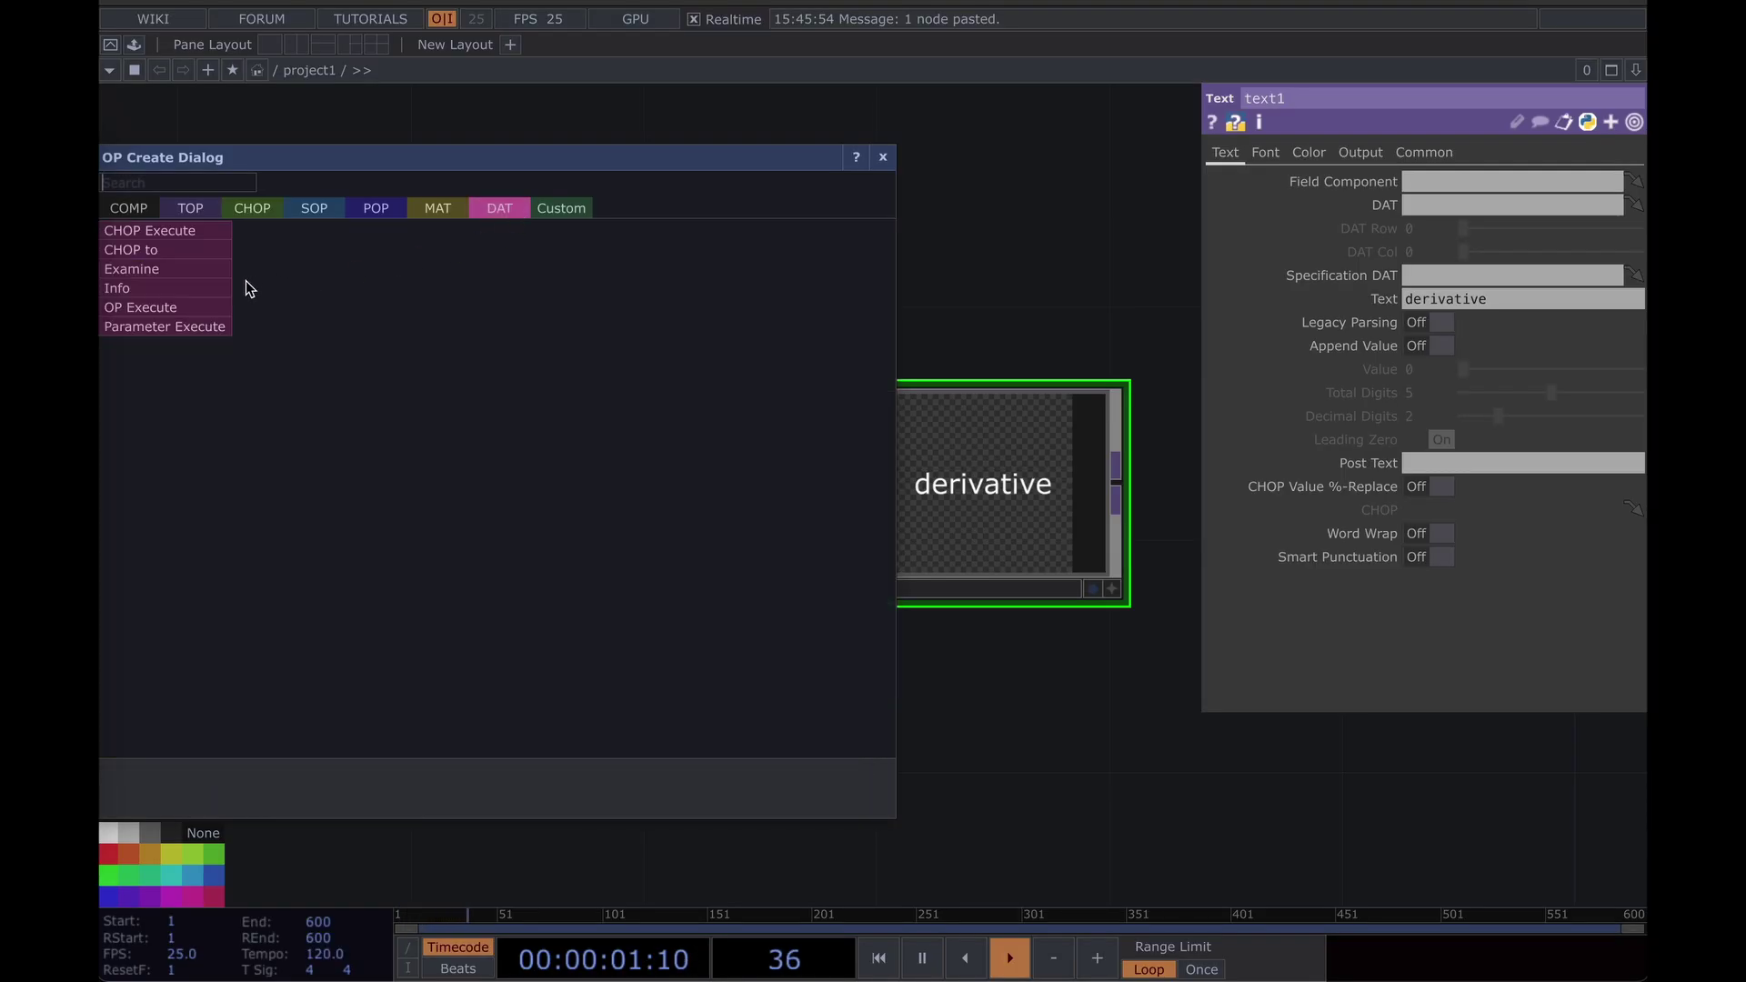
left_click(167, 246)
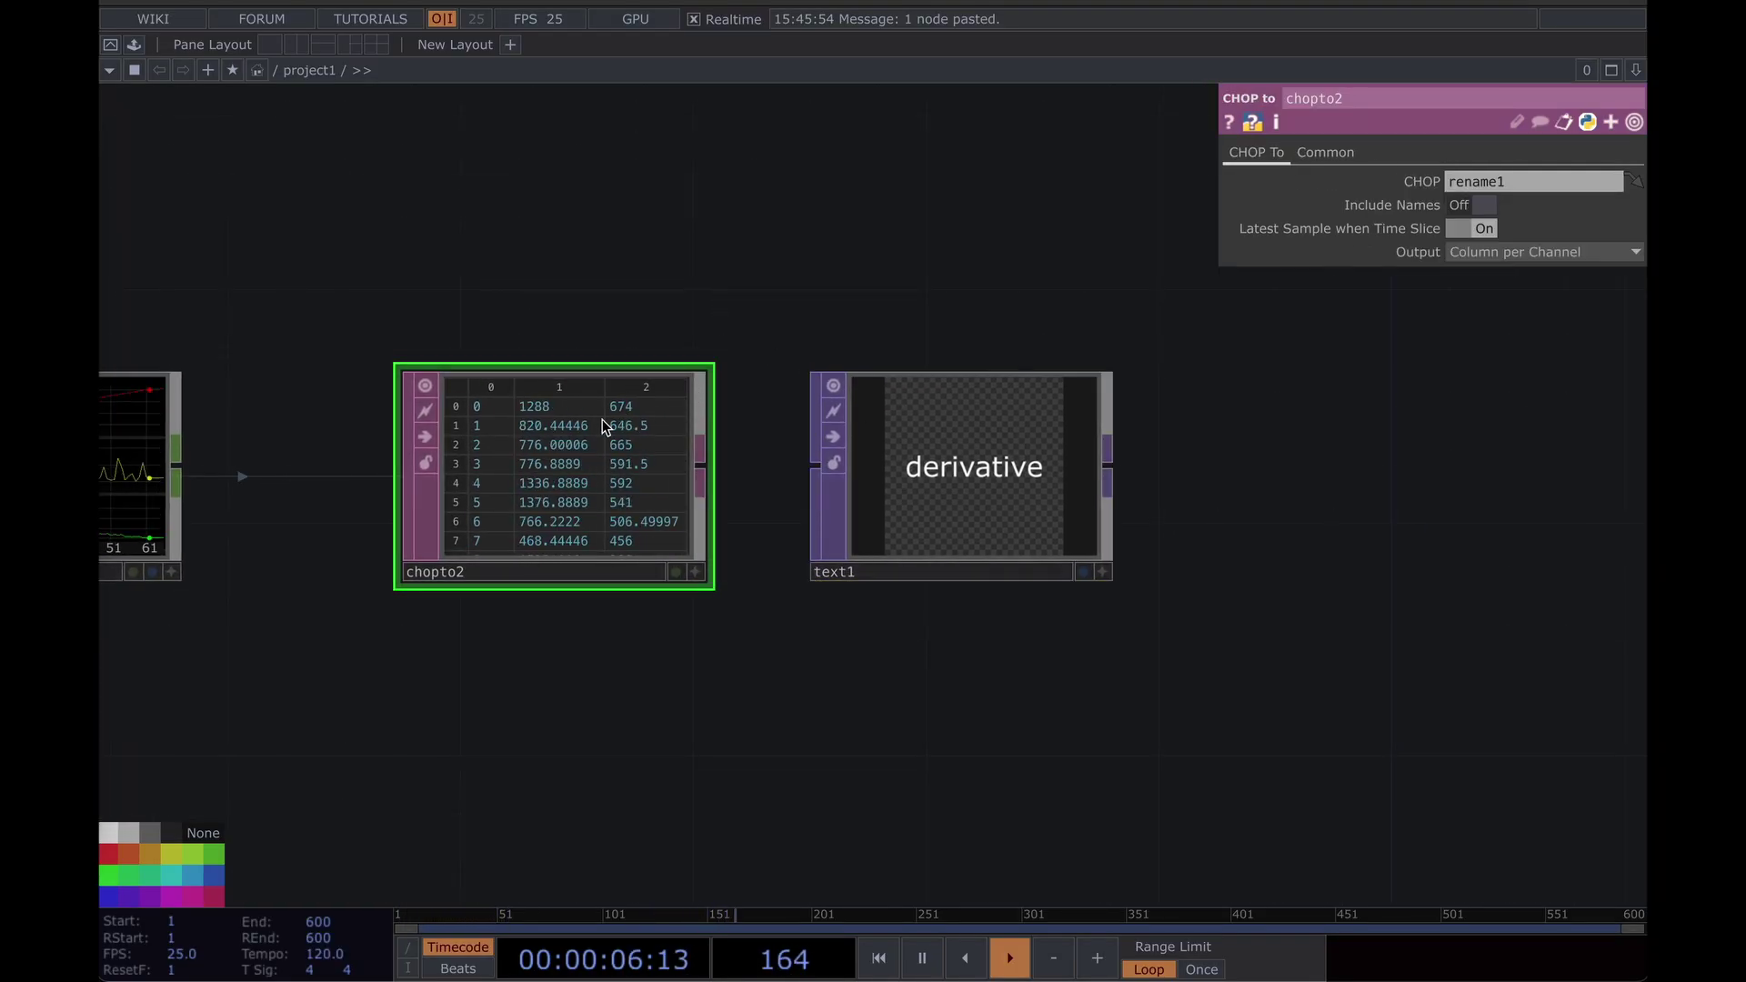
left_click_drag(603, 425, 545, 425)
left_click(1458, 206)
Assign chopto2 as text1's Specification DAT.
left_click_drag(917, 265, 817, 265)
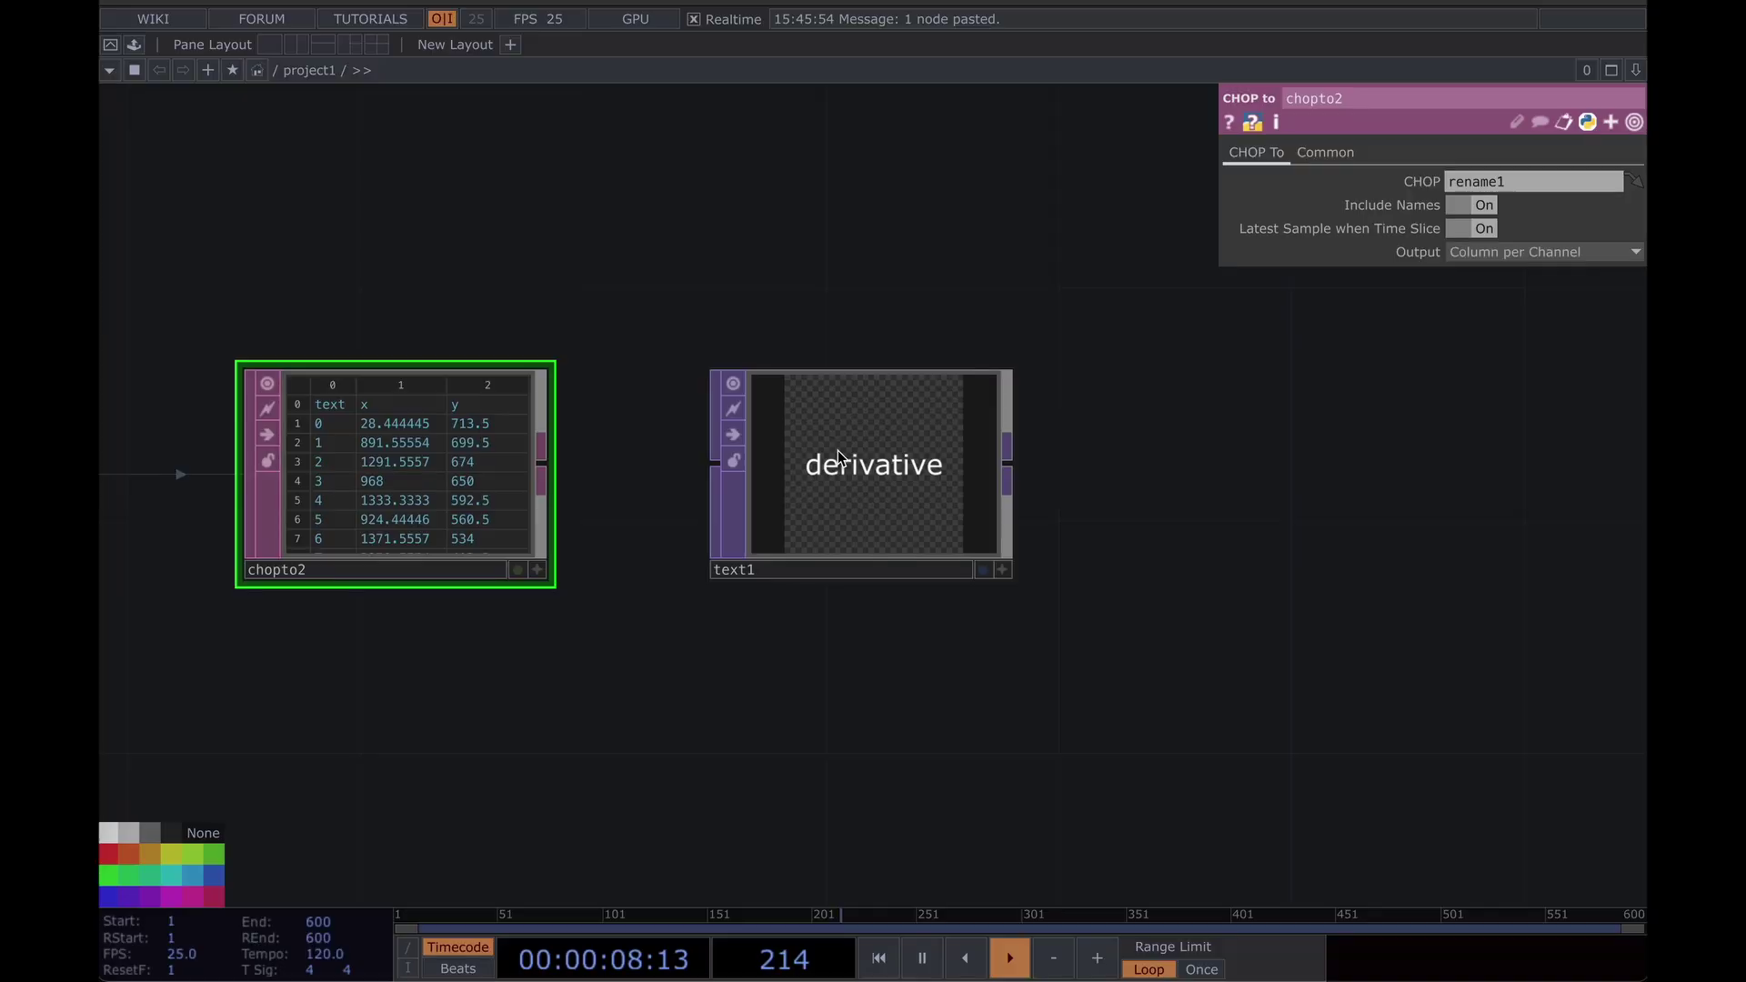
left_click(868, 509)
left_click_drag(540, 403, 1460, 275)
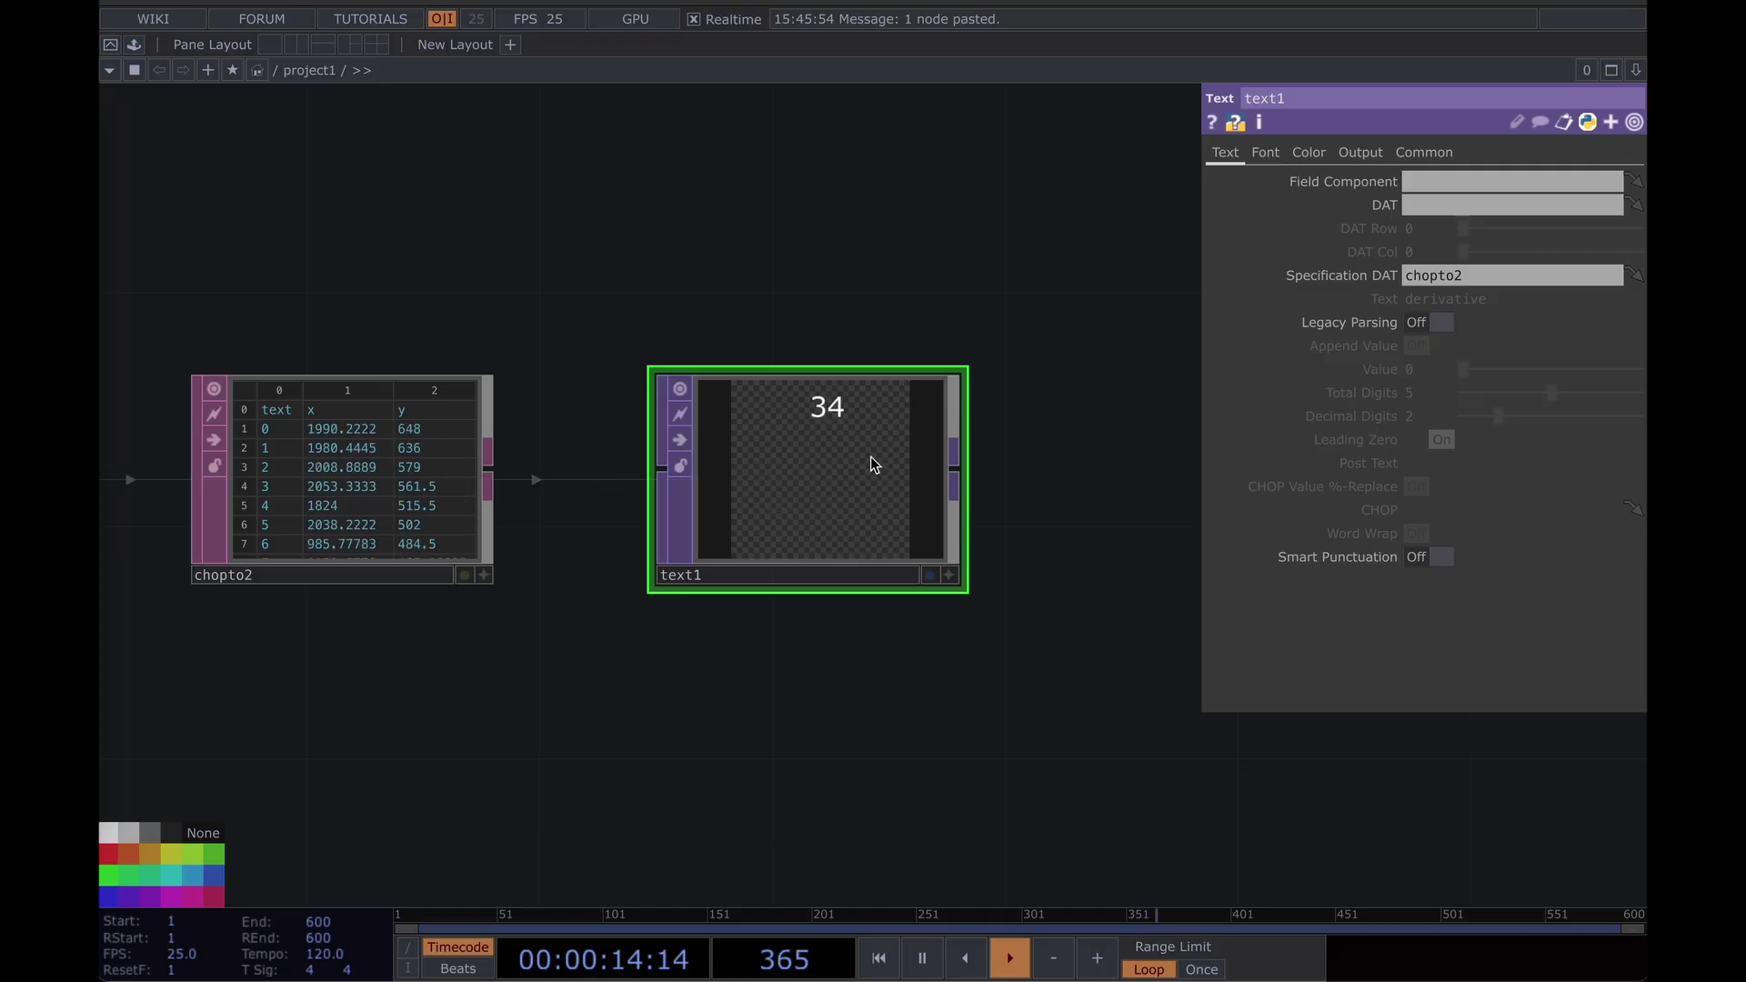
Set text1's Resolution to expressions that reference the width and height of the video operator.
left_click(1424, 151)
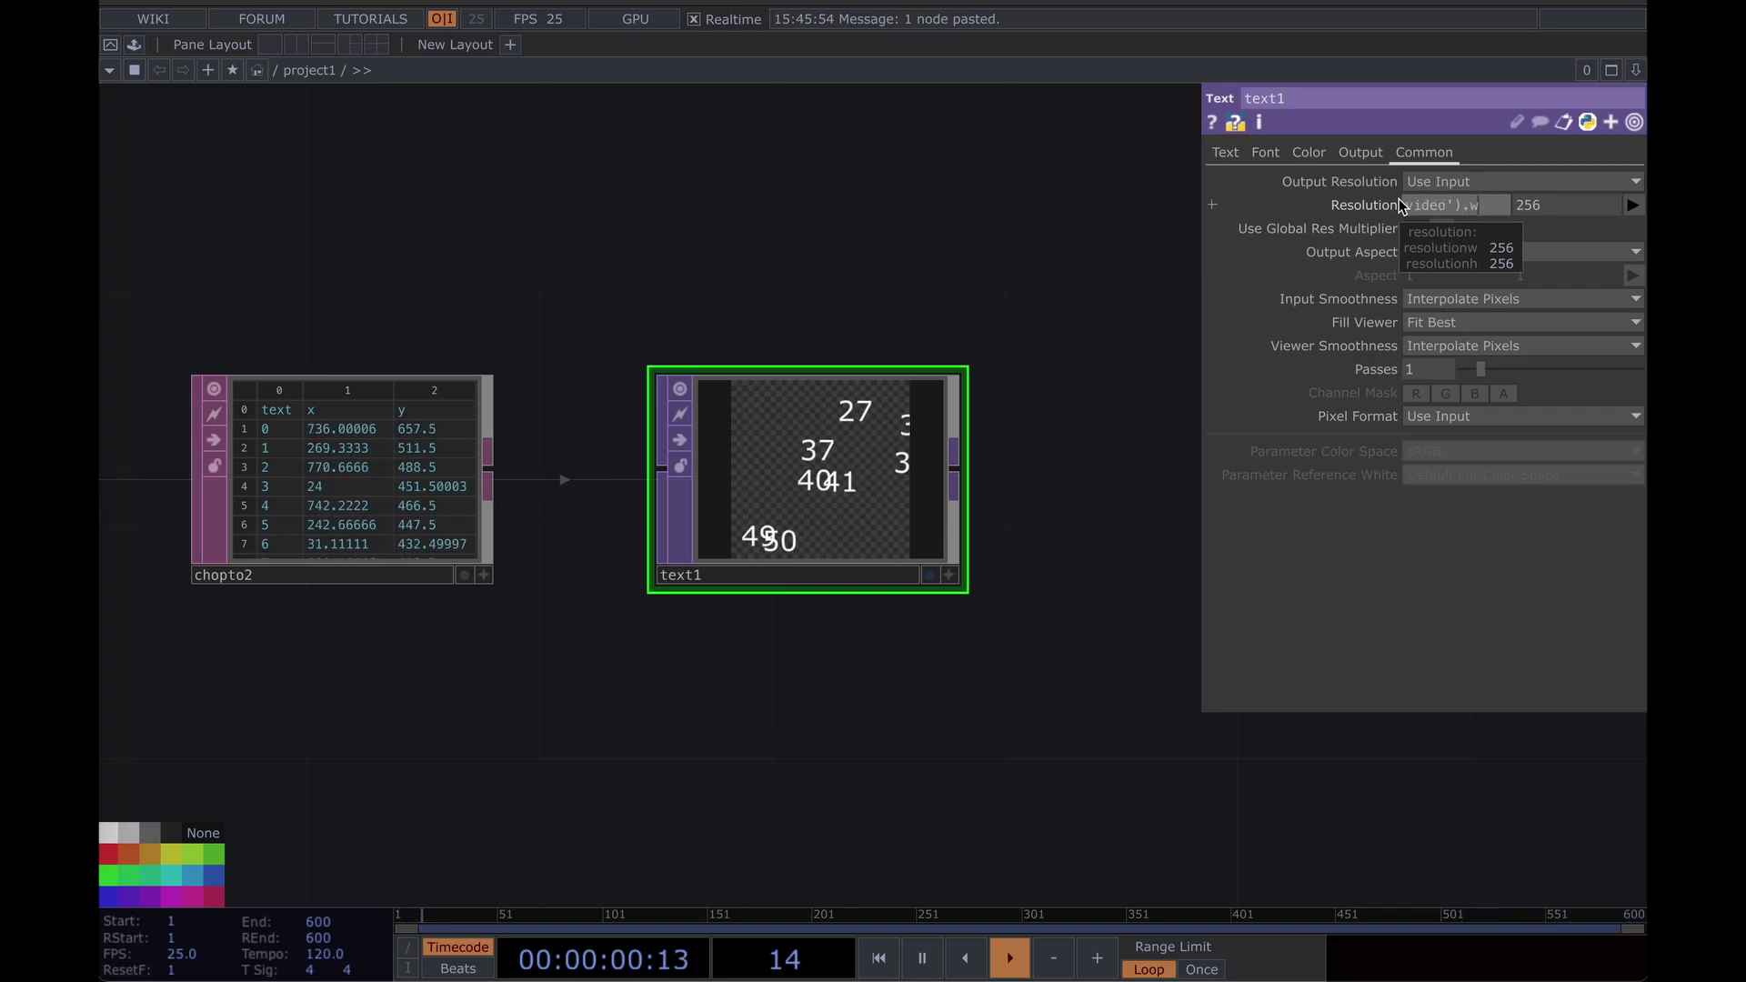
key("Return")
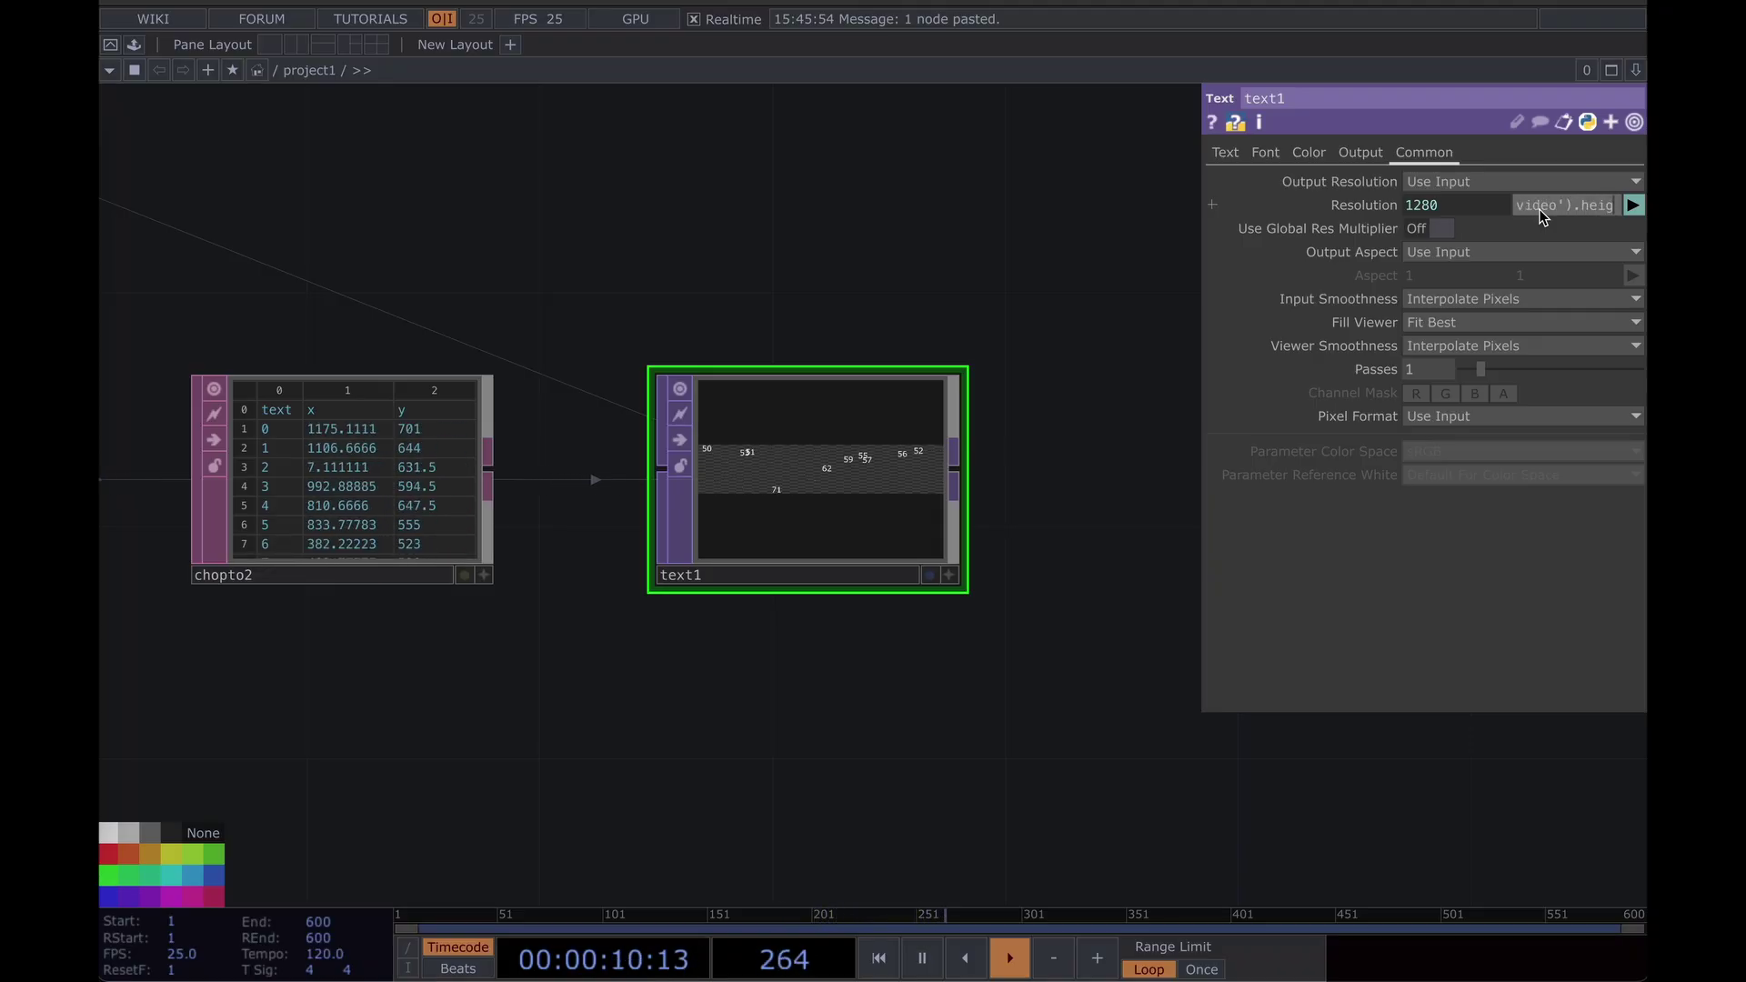
key("Return")
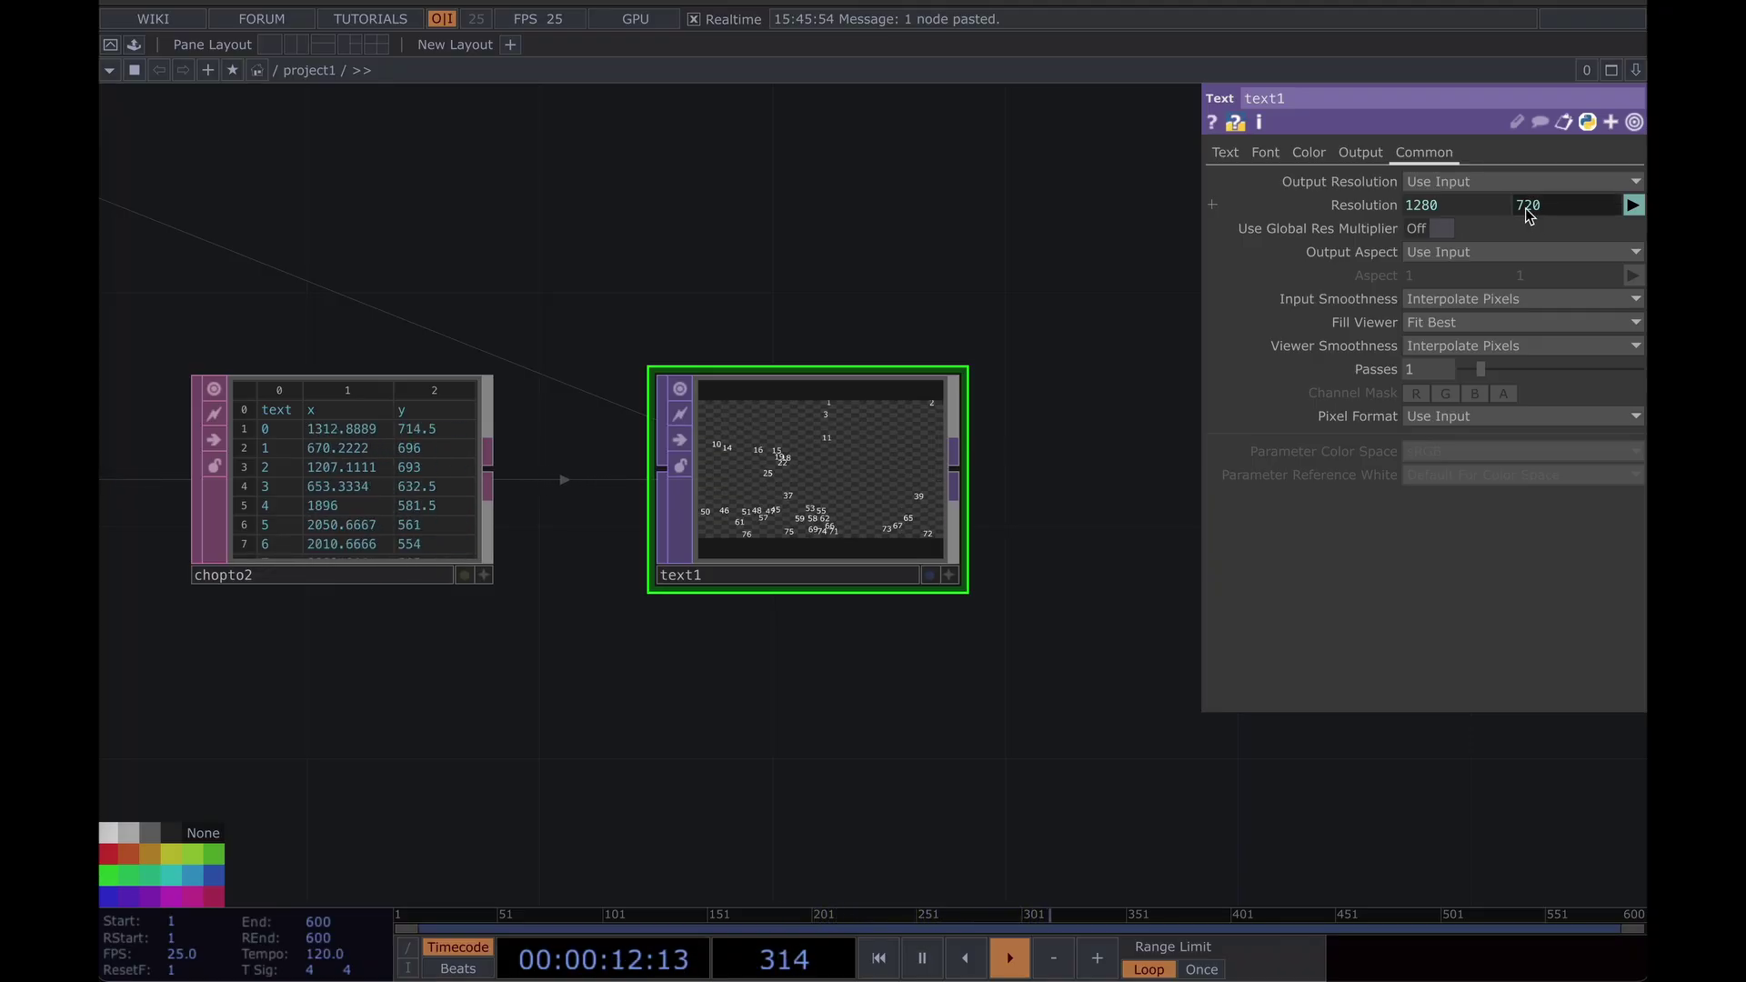
Check text1's font and color settings and reduce its horizontal font size.
left_click_drag(1040, 416, 948, 399)
left_click(1223, 153)
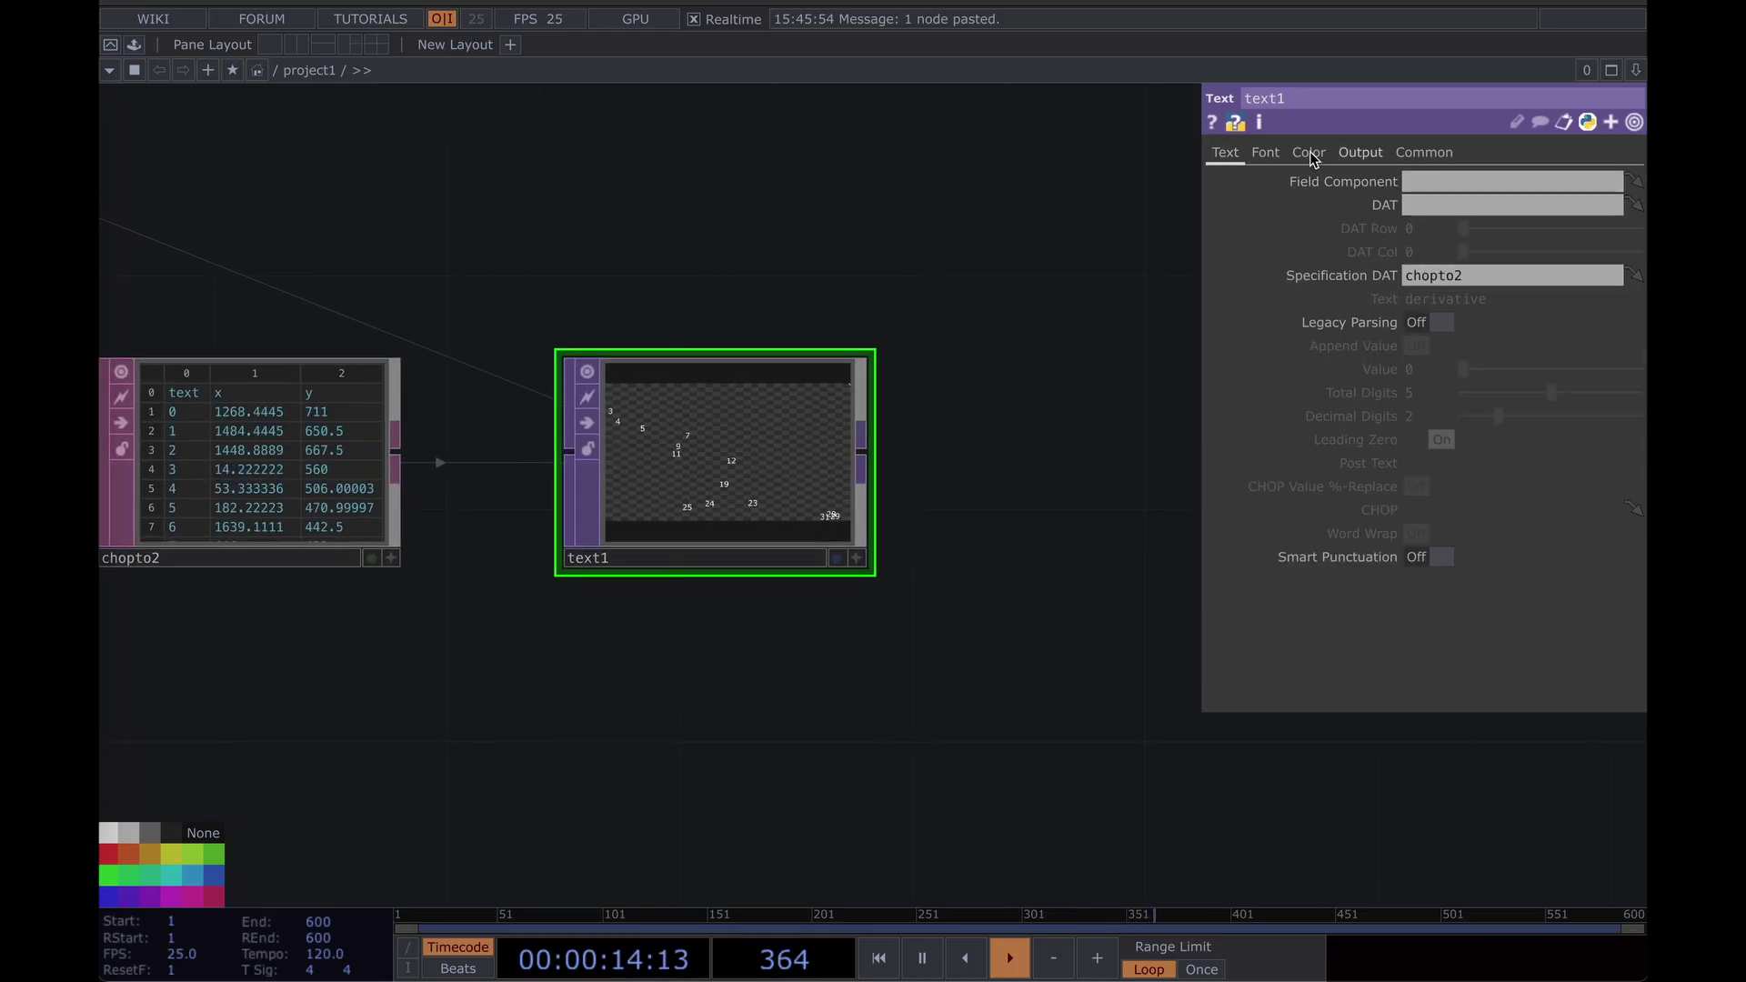
left_click(1266, 153)
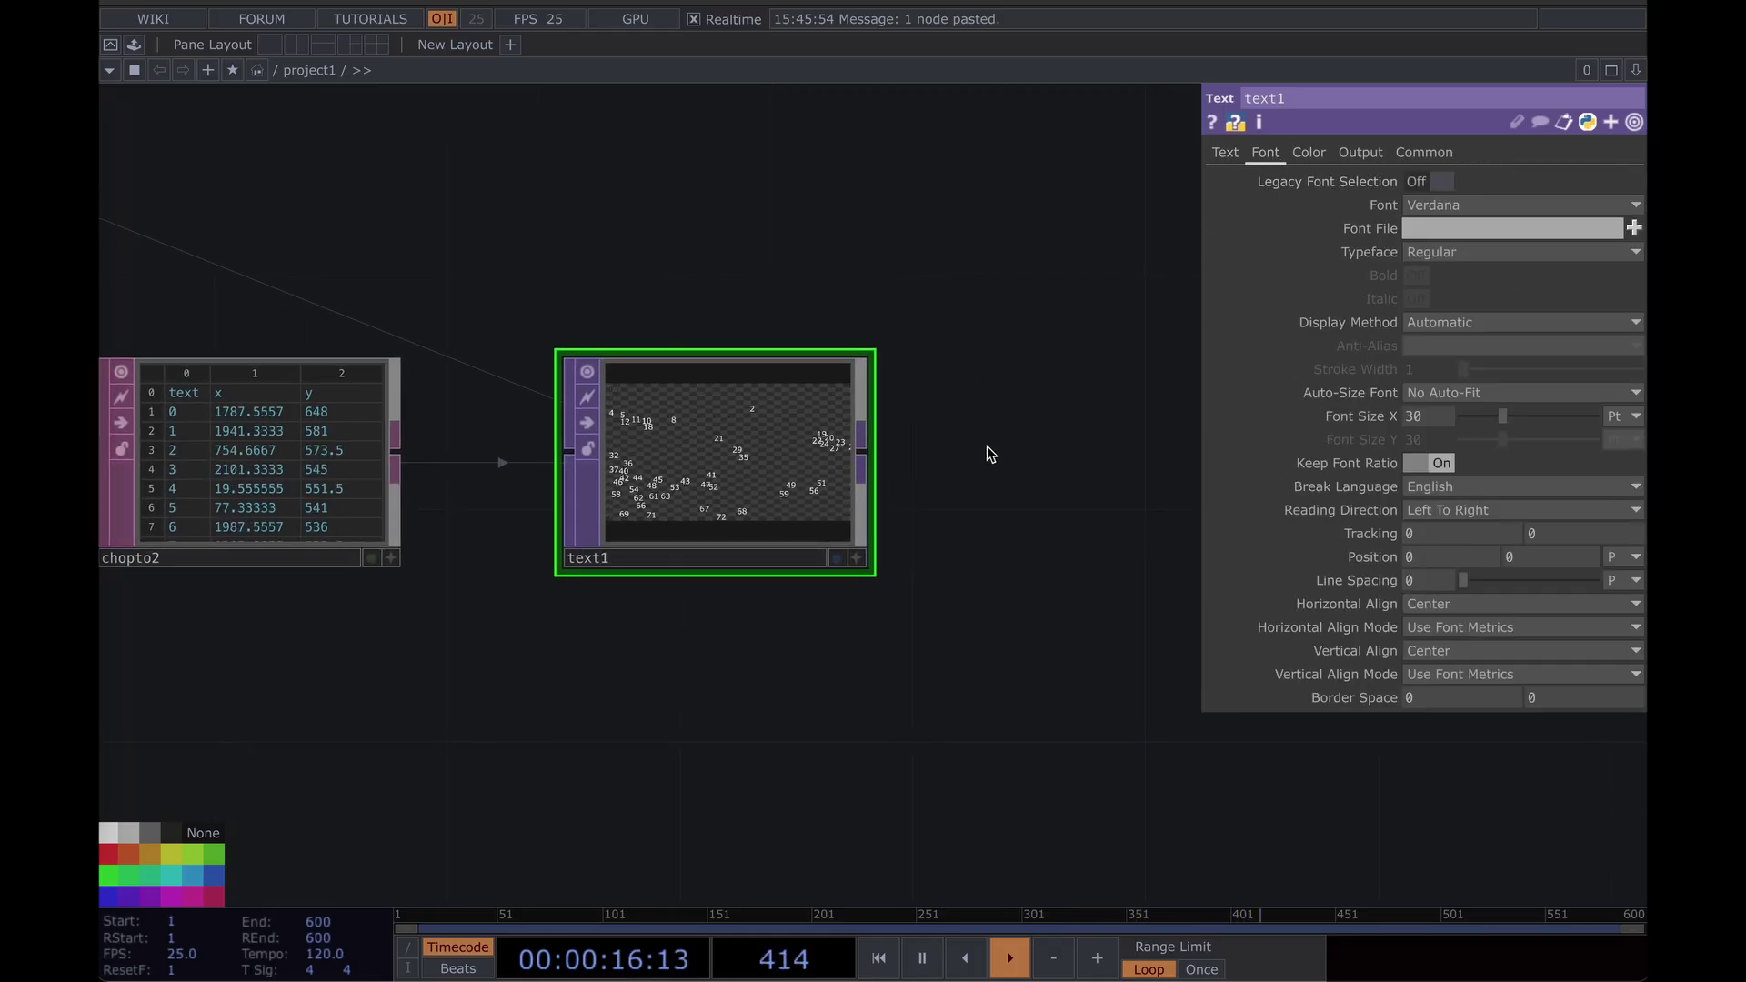
left_click(1321, 153)
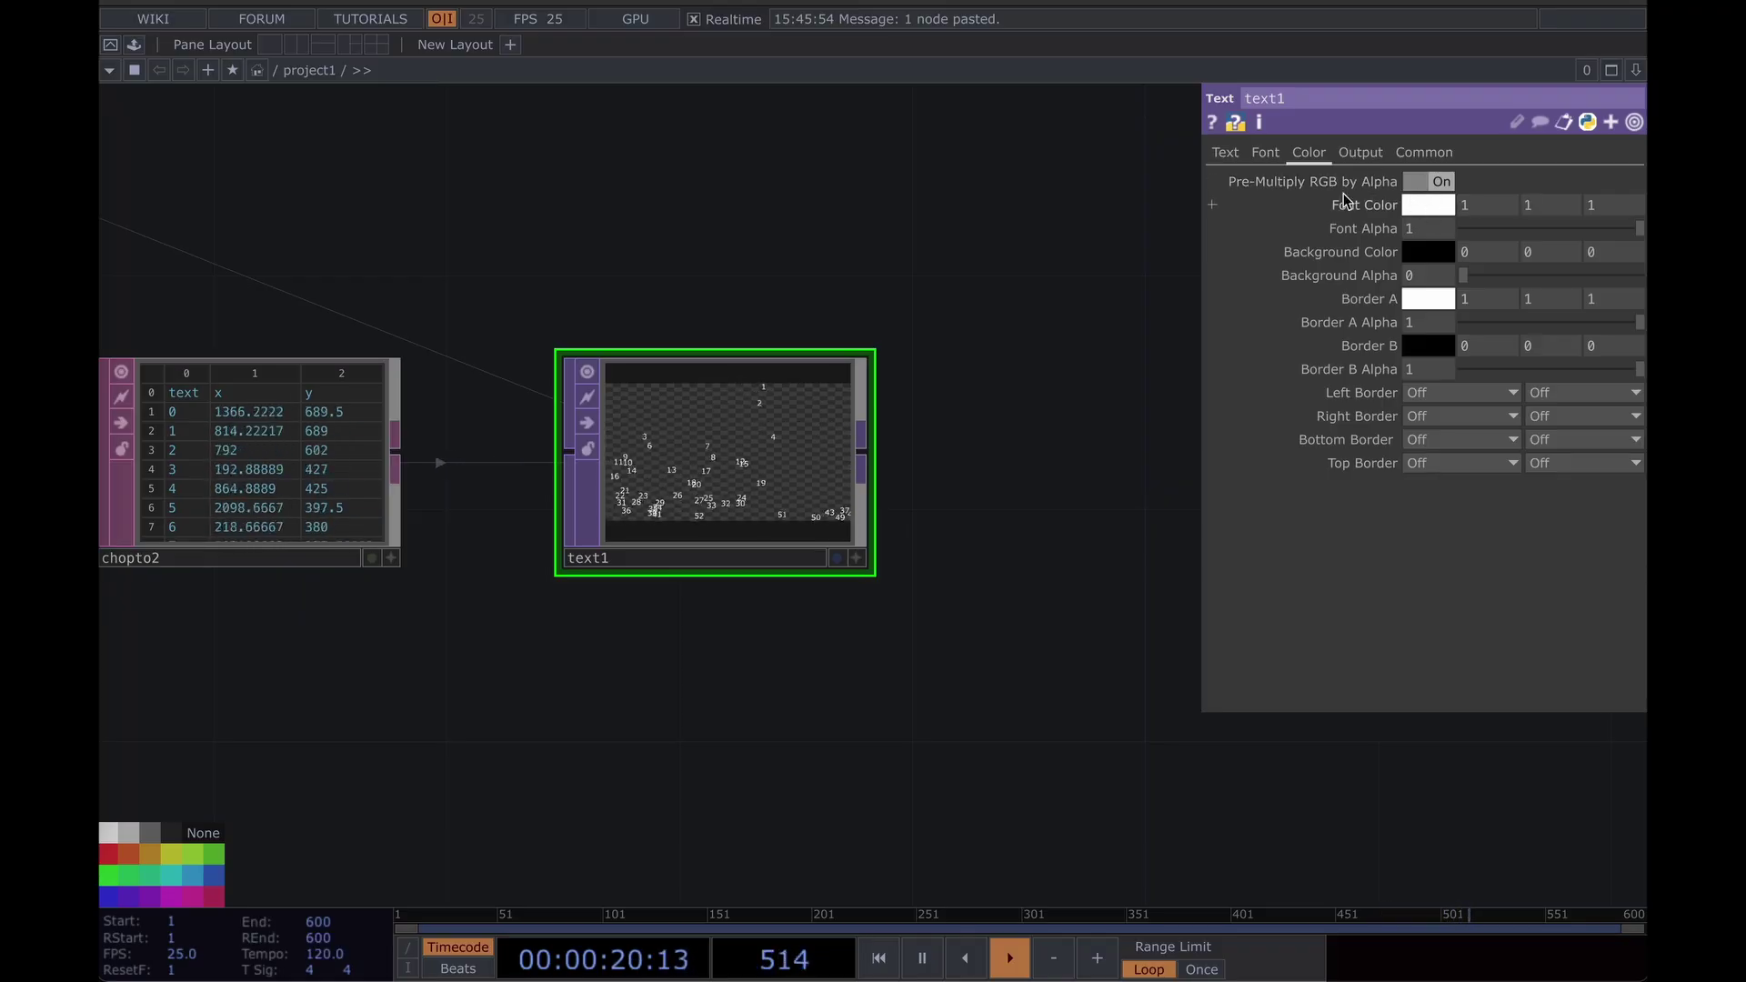
left_click(1268, 153)
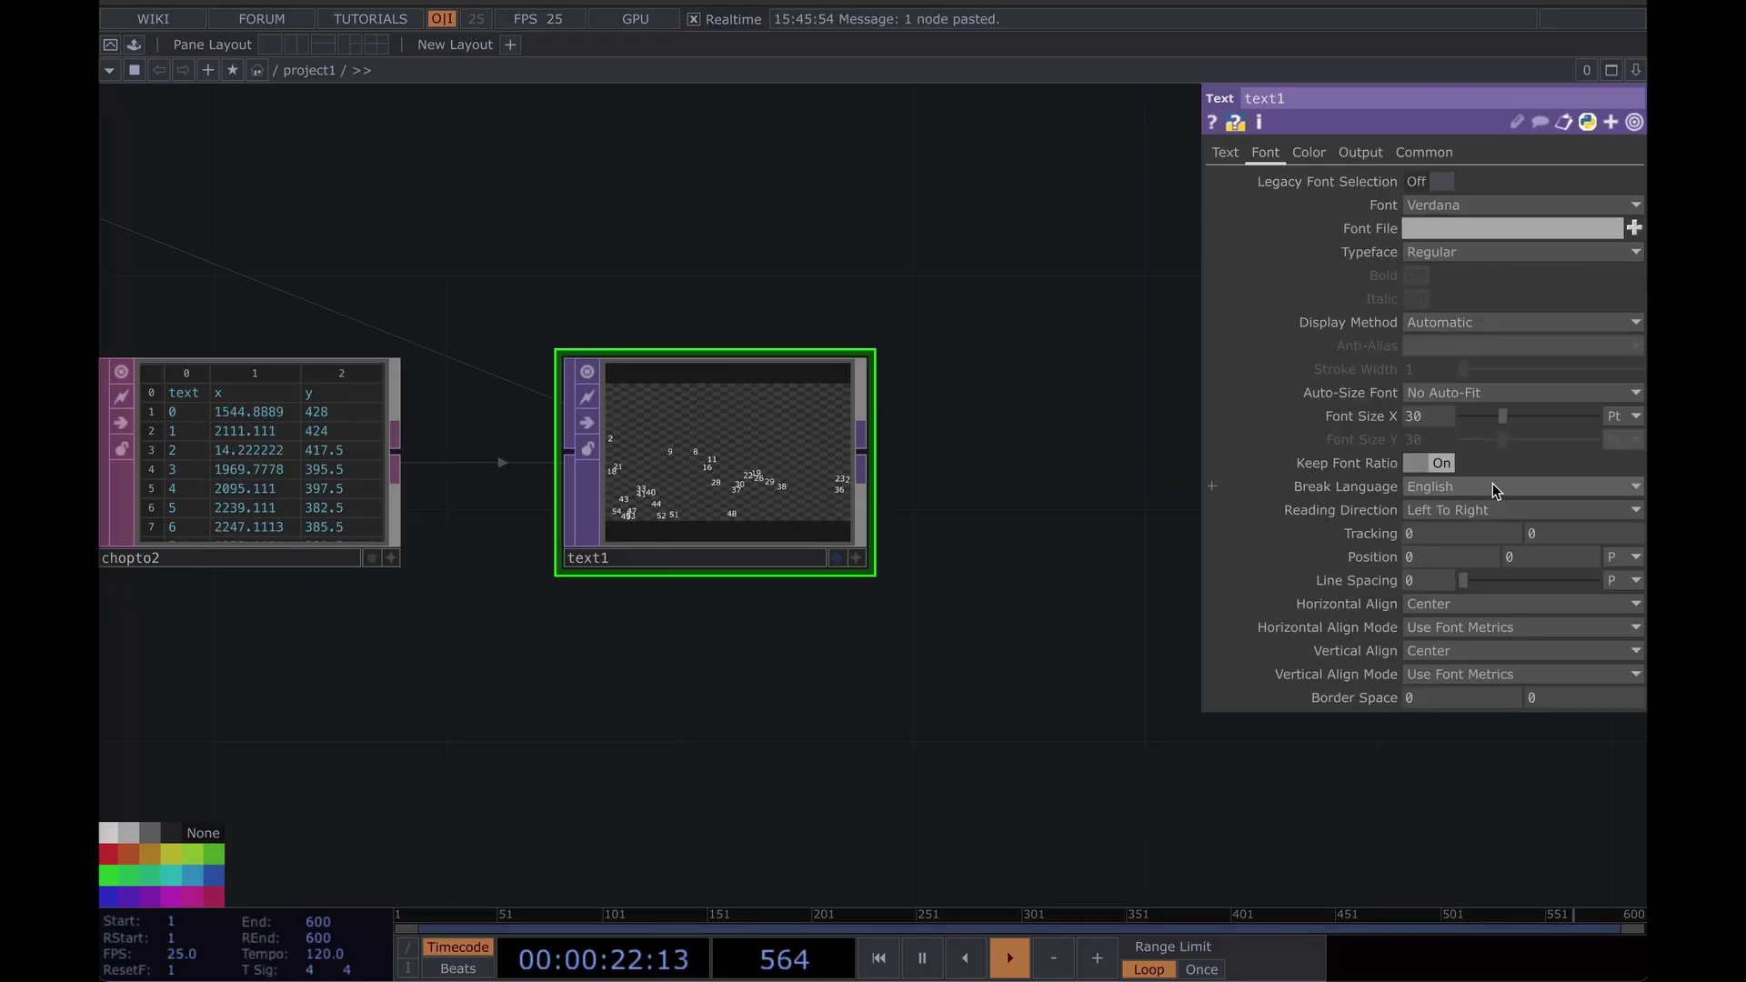
left_click_drag(1492, 413, 1482, 413)
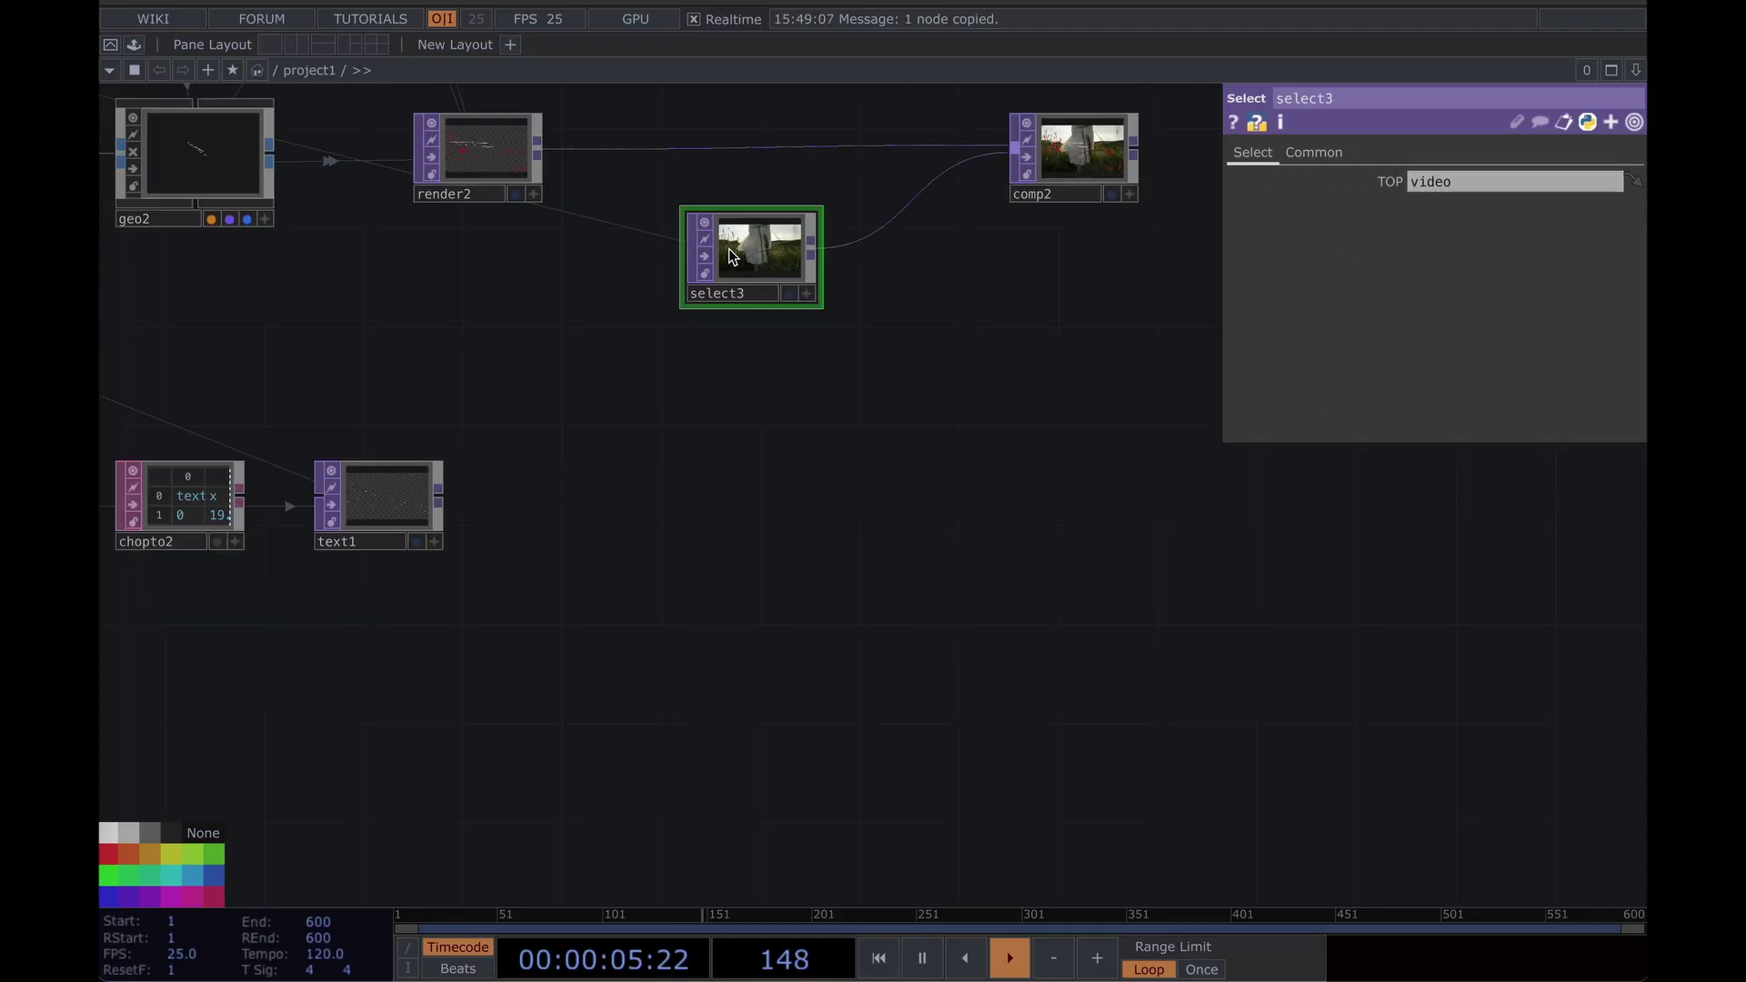
Duplicate select3 and comp2 and place the copies beyond text1.
key("ctrl+v")
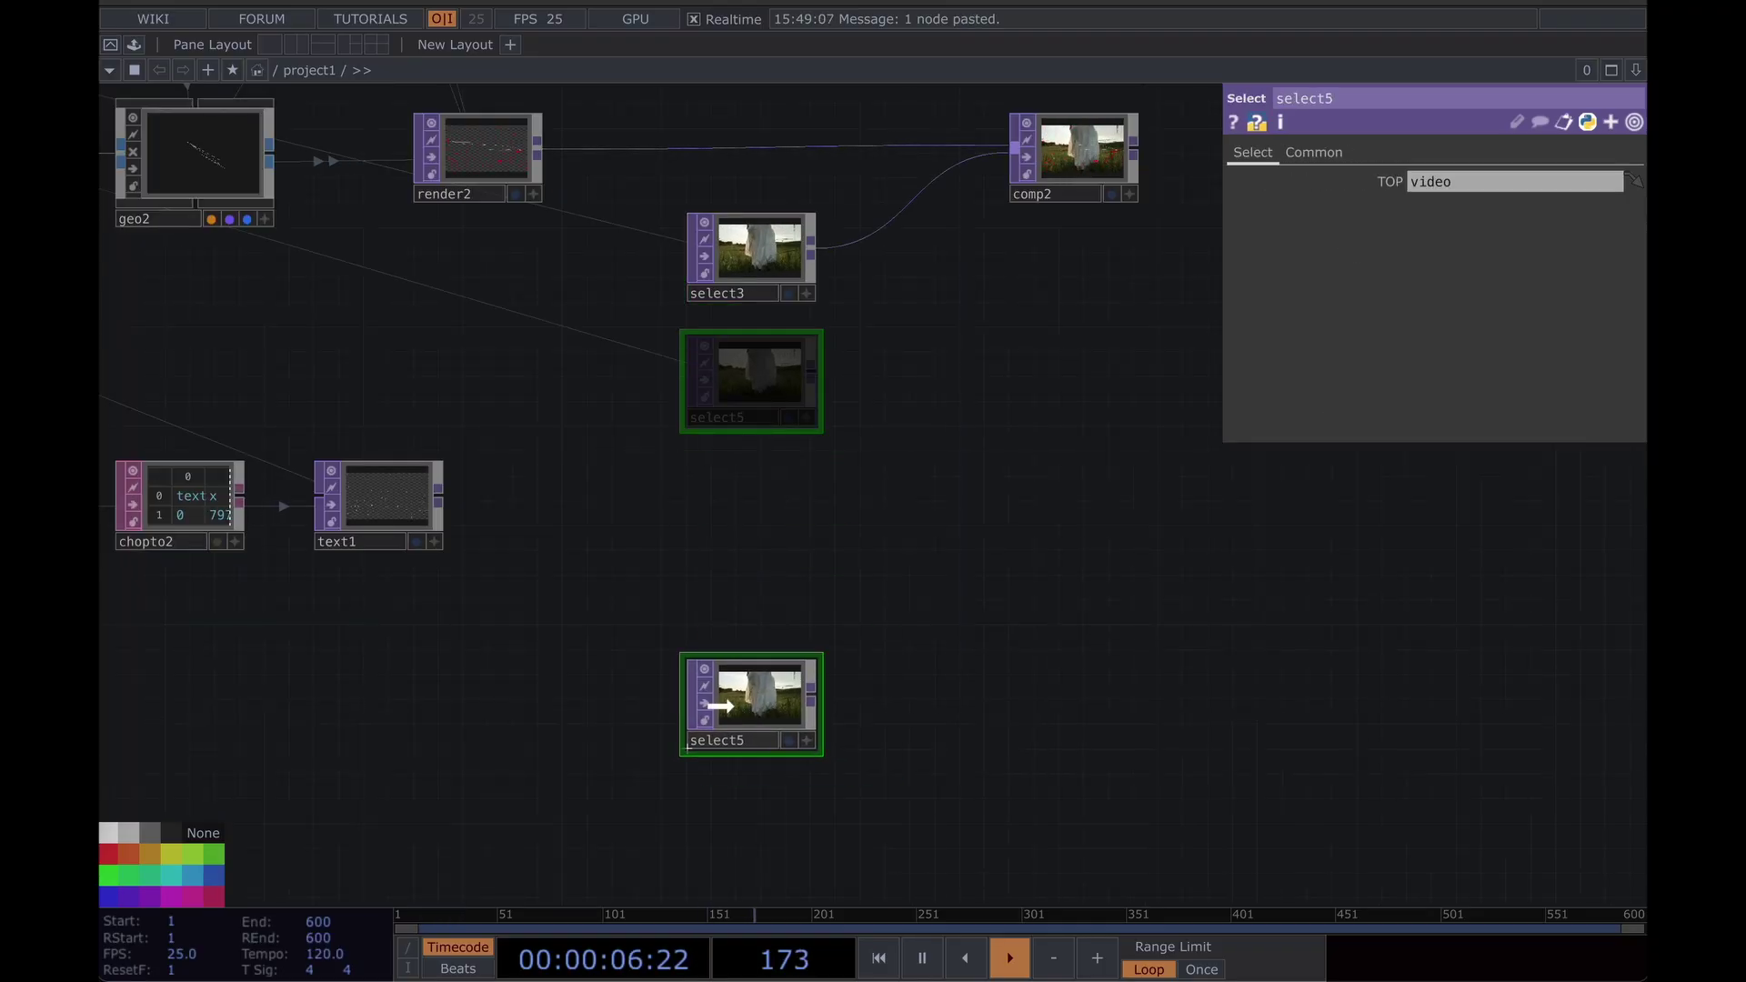
left_click(663, 724)
left_click(1077, 144)
key("ctrl+c")
key("ctrl+v")
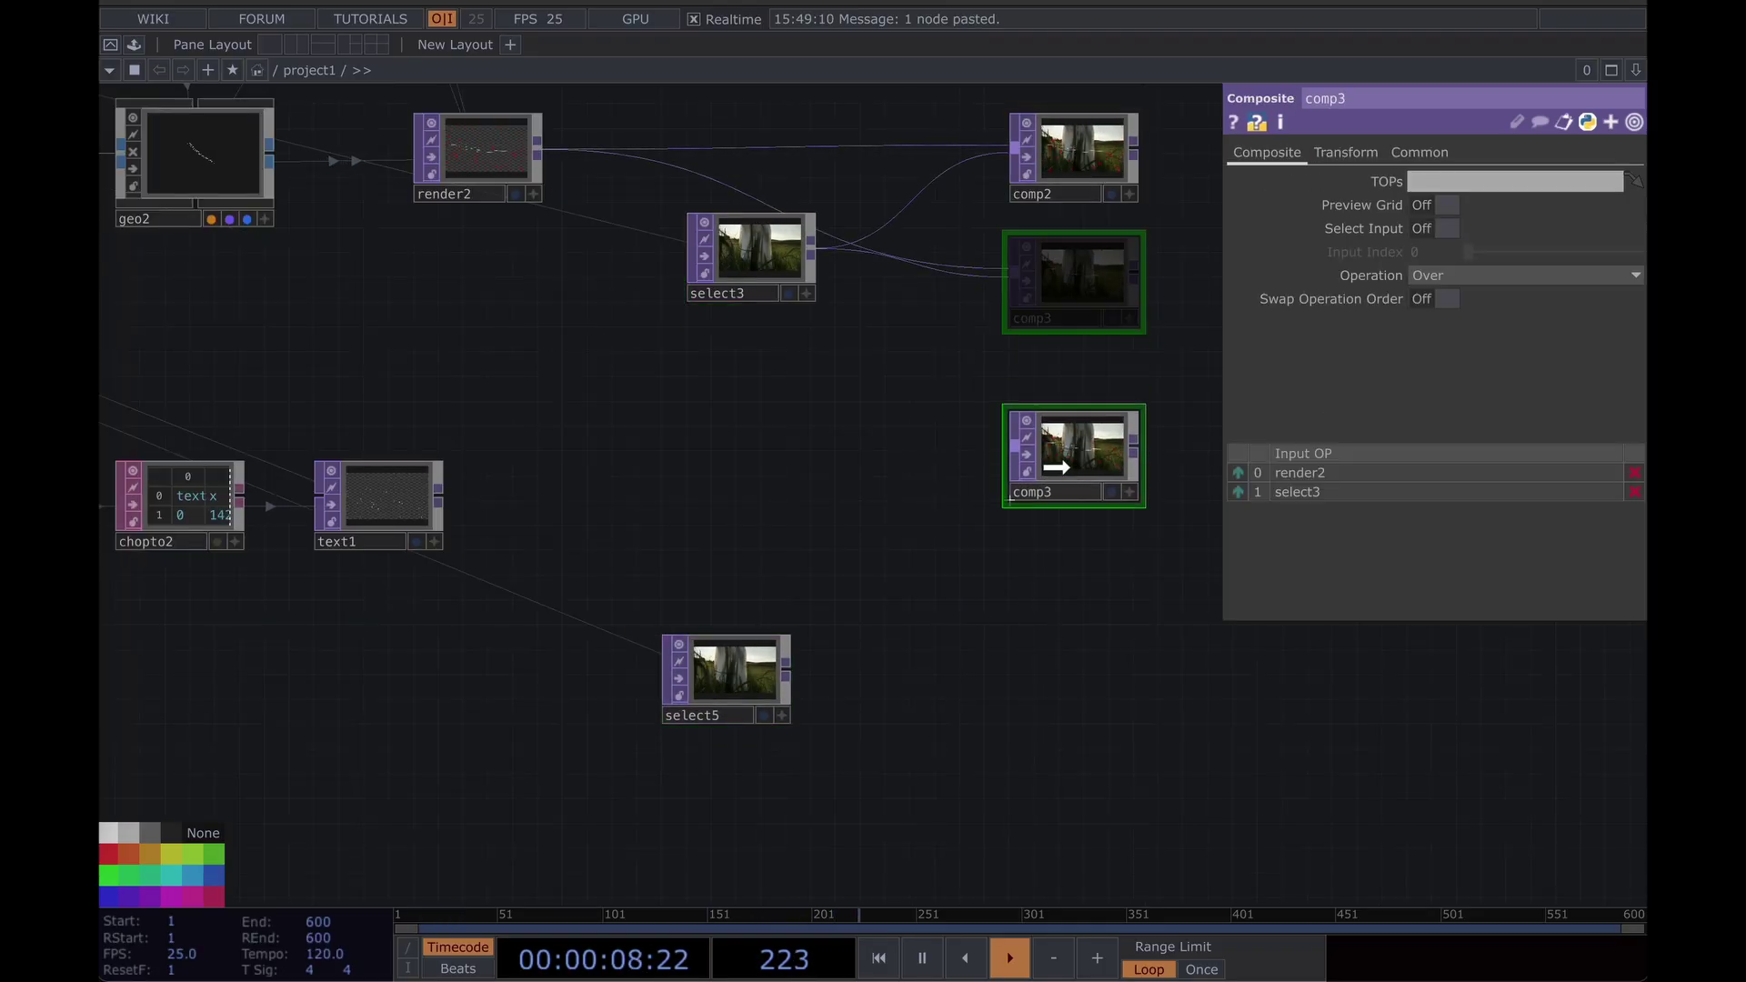
left_click(1011, 548)
Wire text1 and select5 into comp3 in place of its copied inputs and inspect the composite up close.
left_click_drag(440, 497, 1016, 495)
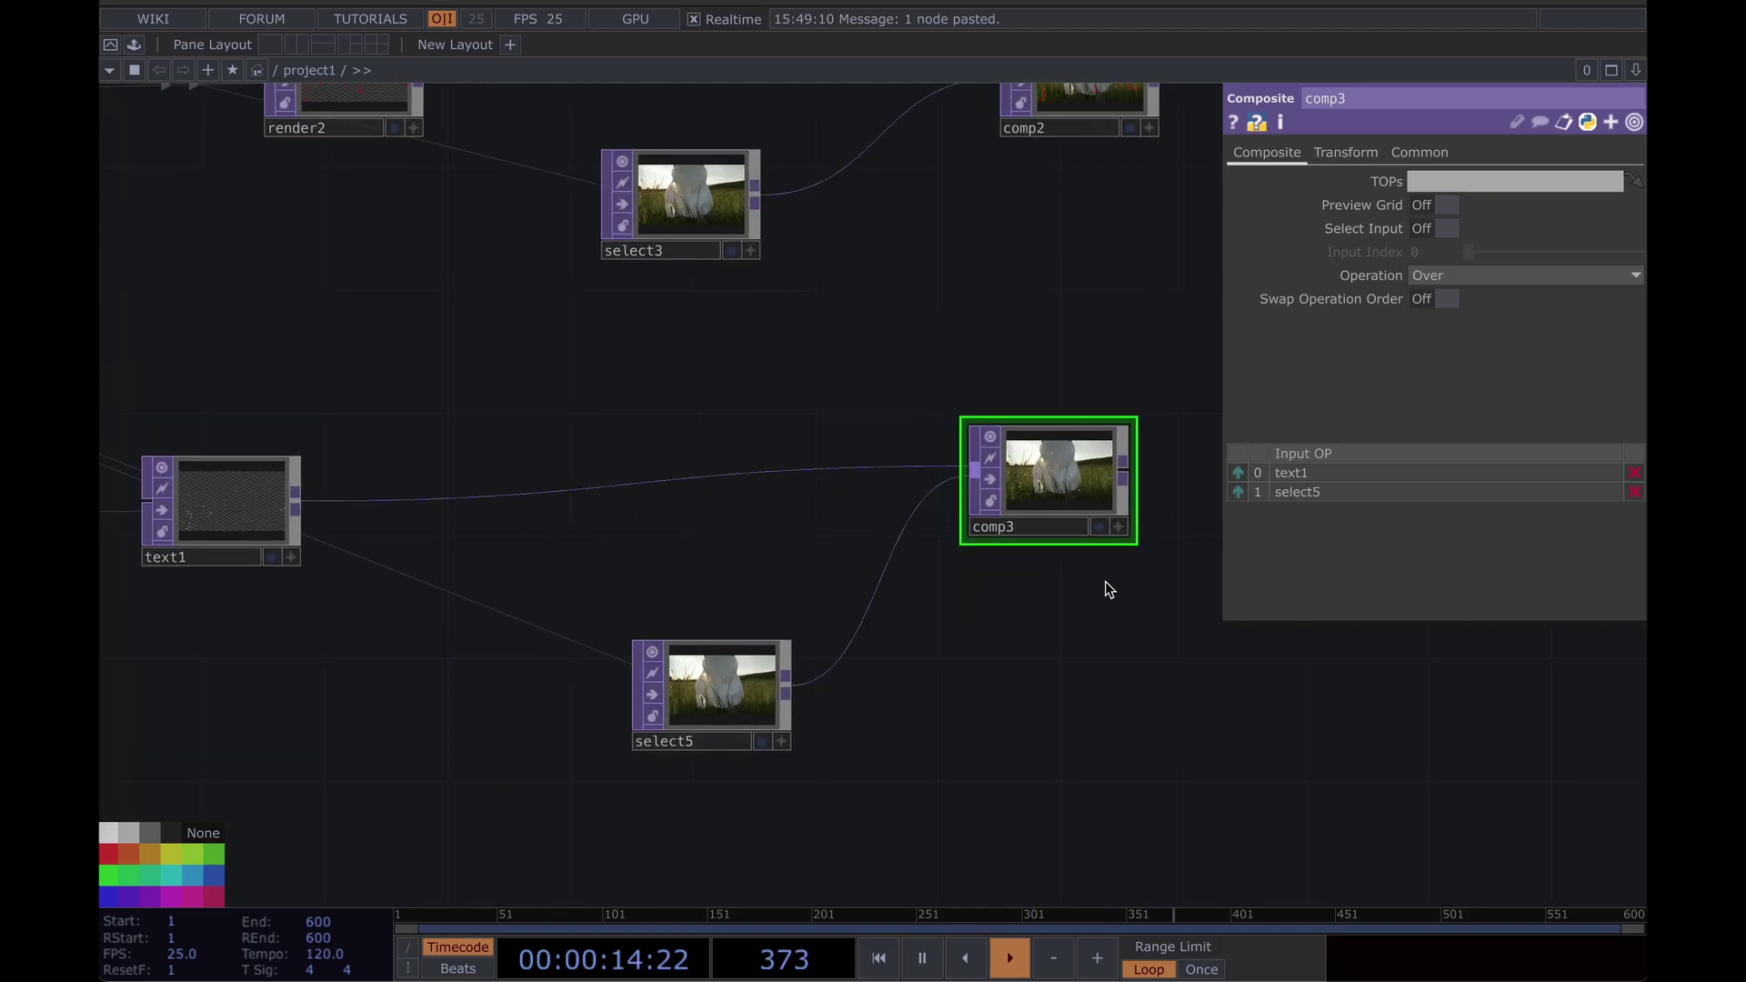
scroll(913, 506, "up", 8)
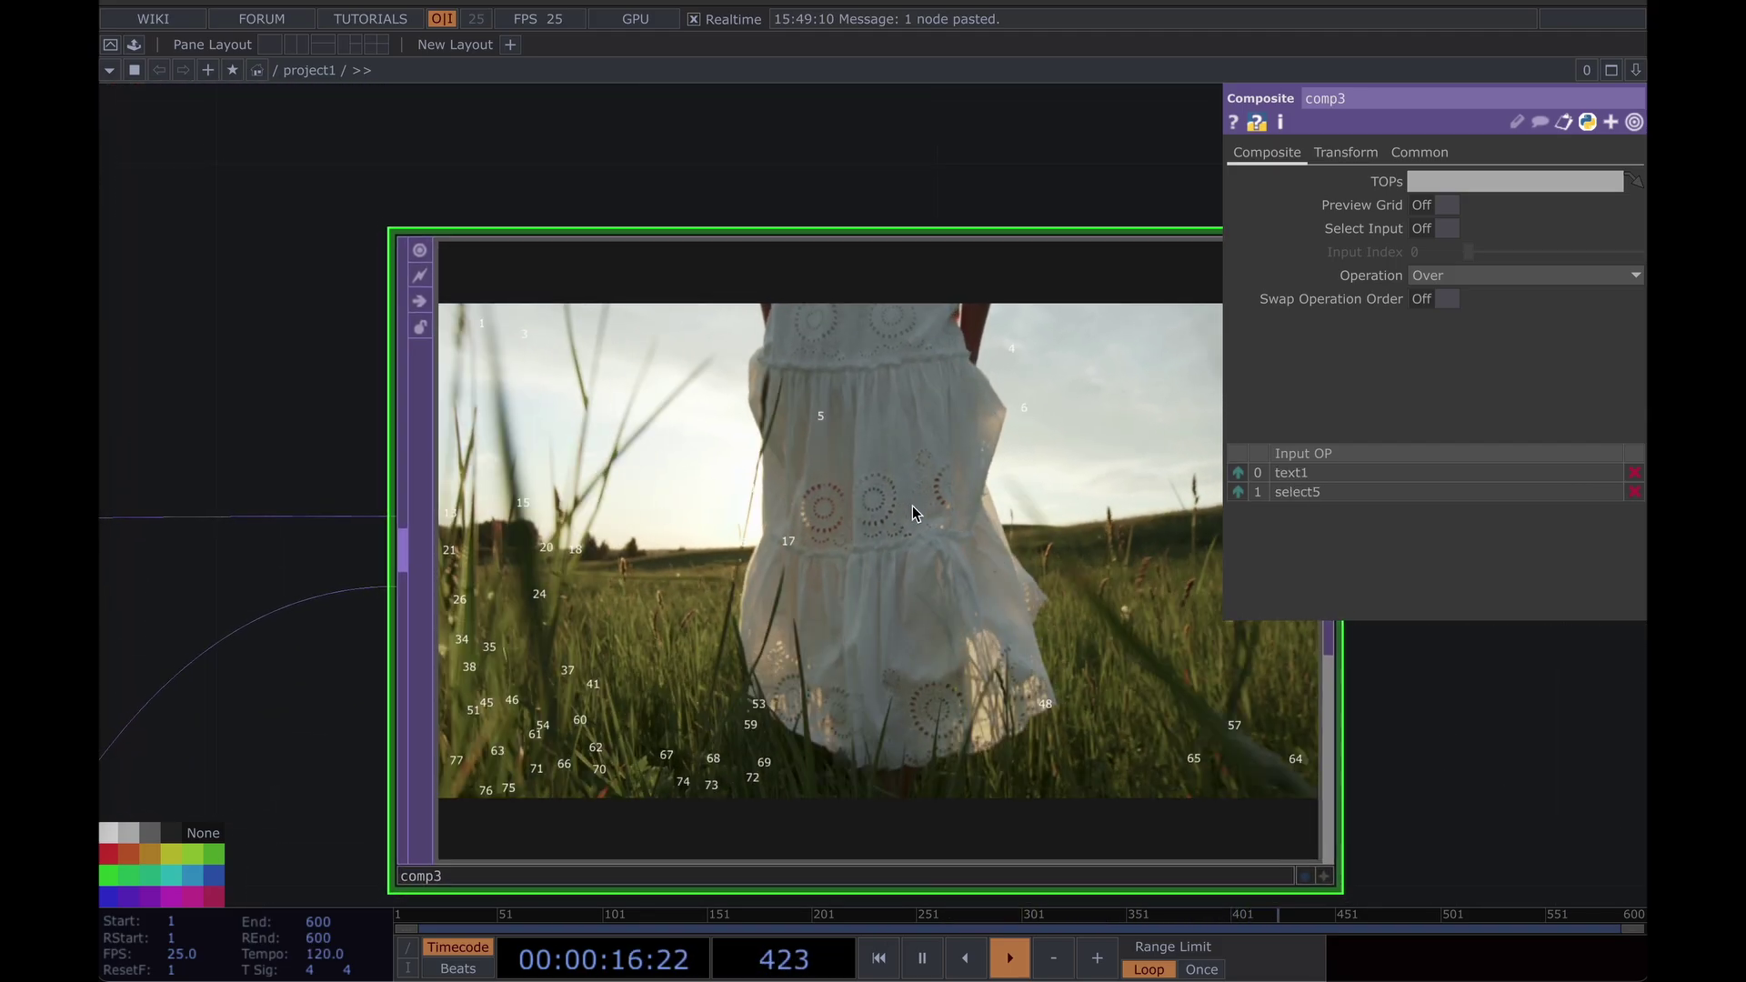
scroll(731, 553, "down", 6)
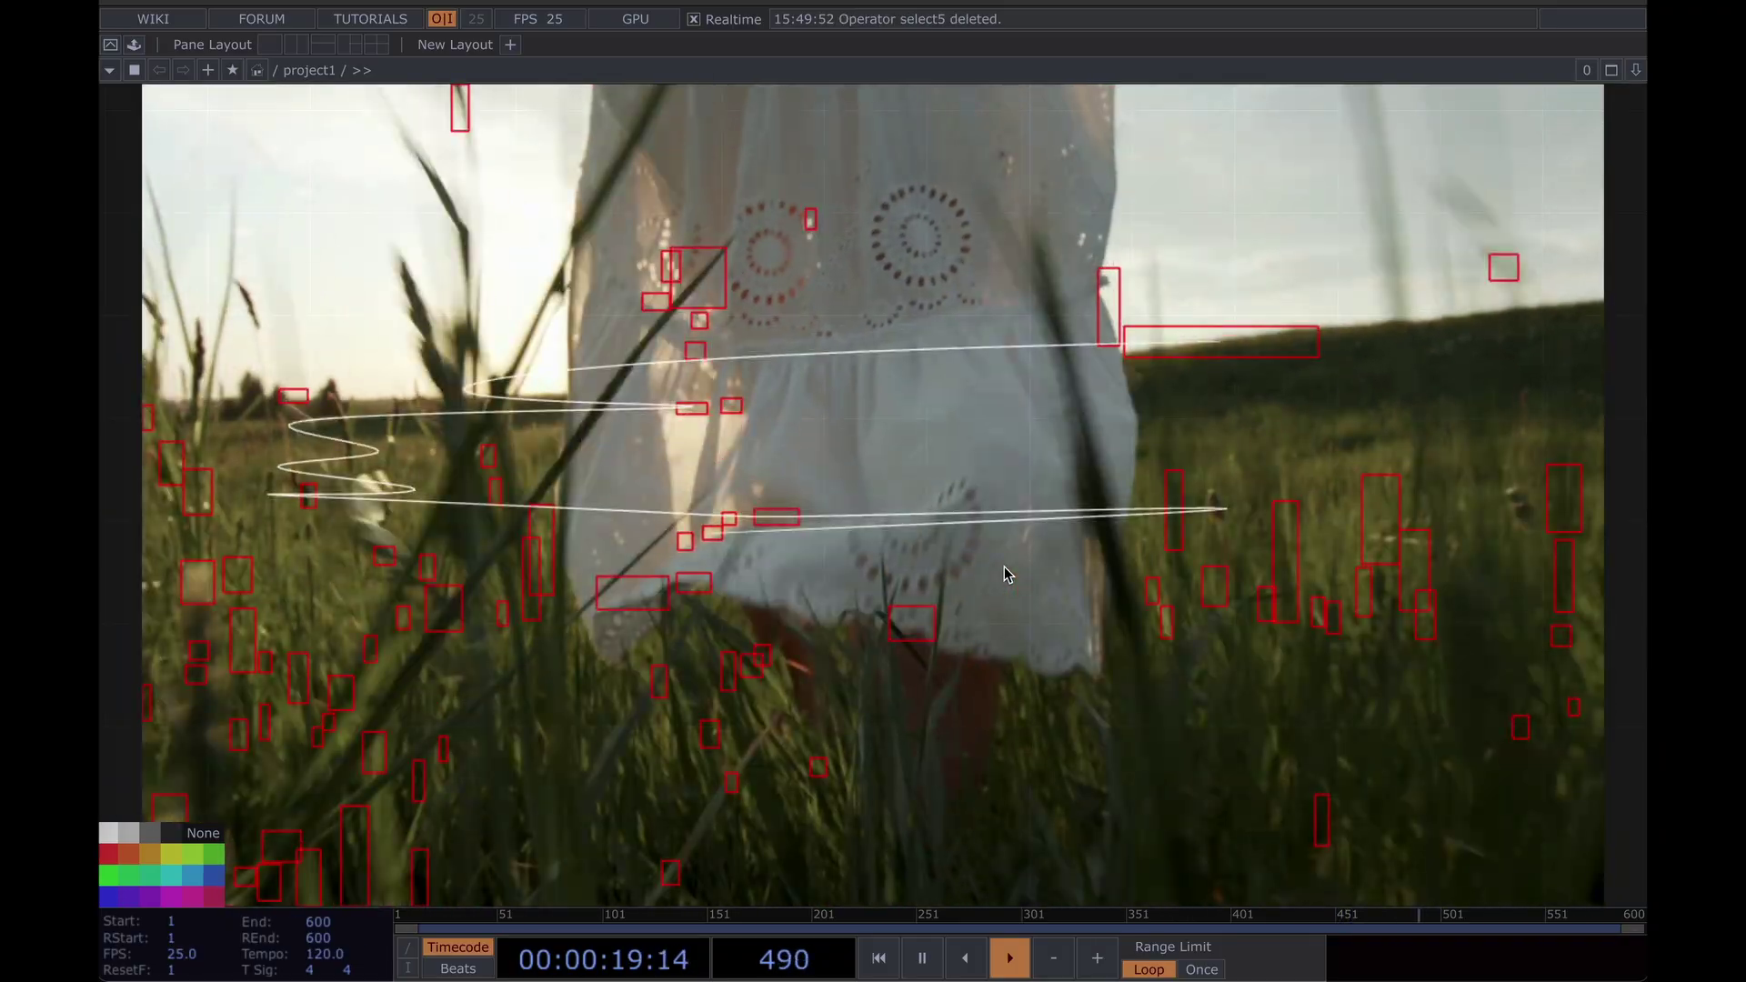